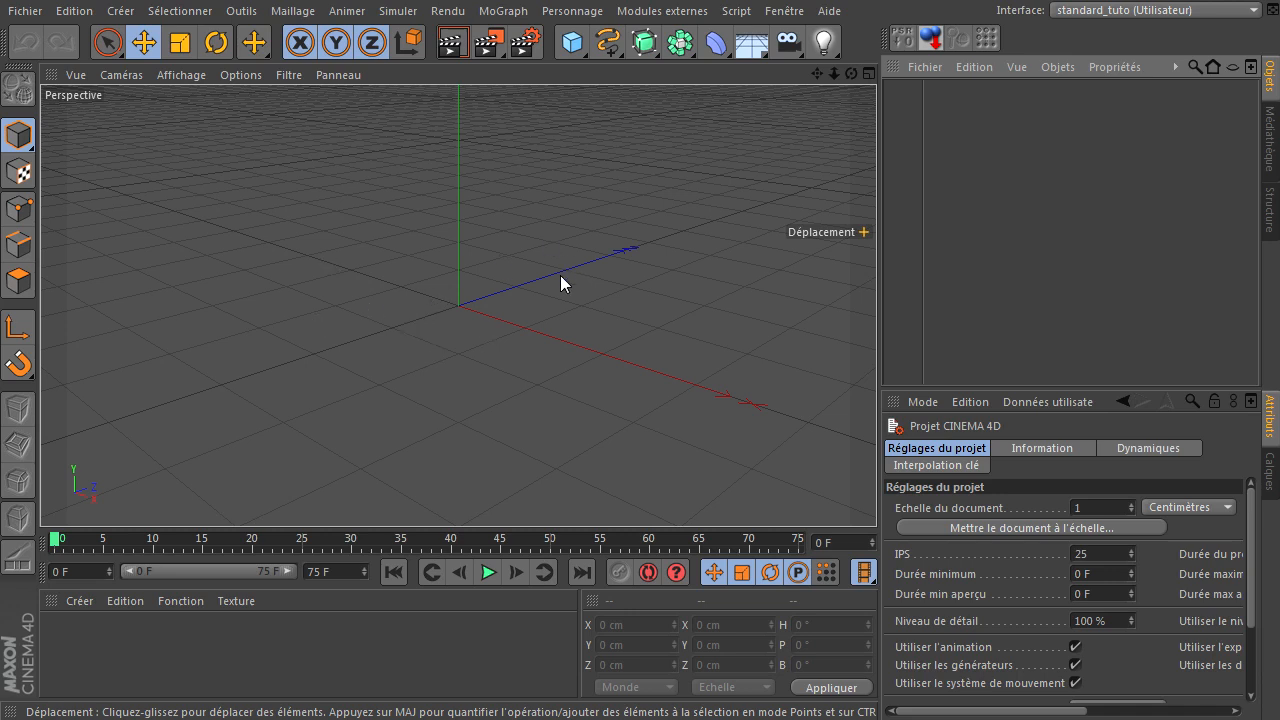
# Add a Sol floor object and a Cube, and set the cube's base on the floor at Y 0
pyautogui.moveTo(756, 43); pyautogui.dragTo(854, 62)
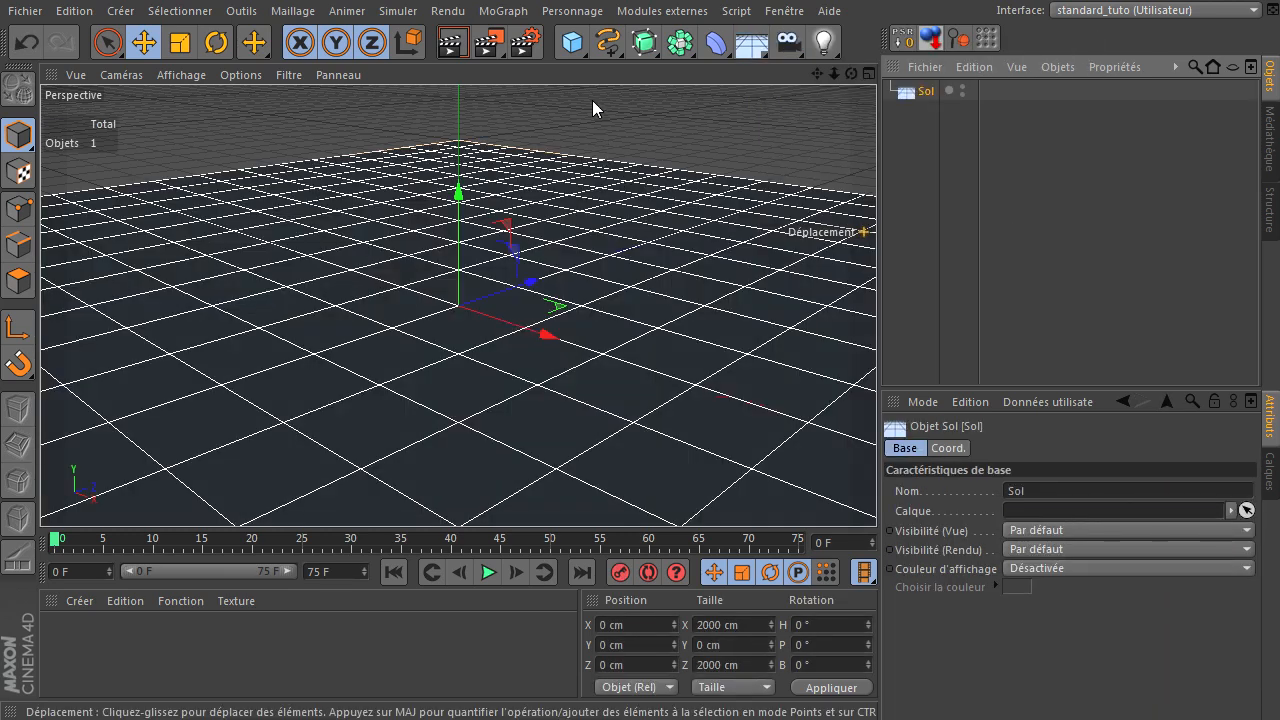
pyautogui.moveTo(573, 53); pyautogui.dragTo(801, 65)
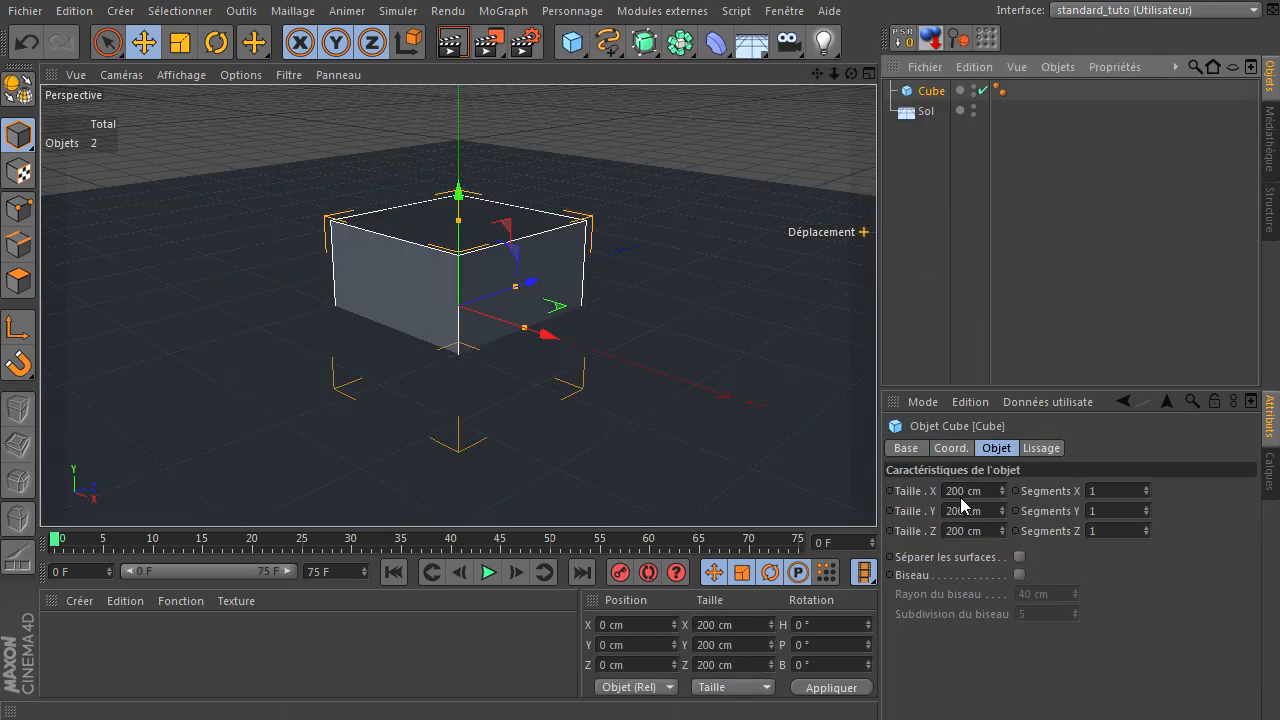
pyautogui.click(931, 38)
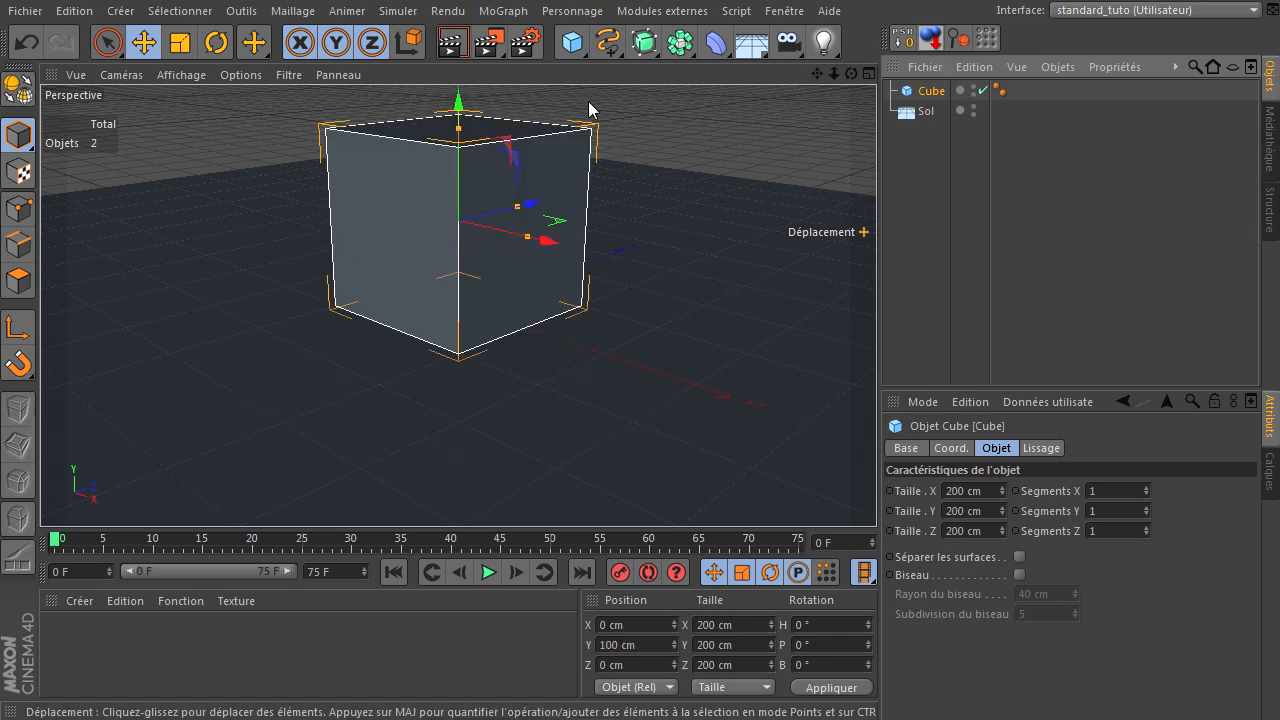
# Add a Sphère, rest it on the floor and move it along X to about 151 cm
pyautogui.moveTo(578, 50); pyautogui.dragTo(1063, 90)
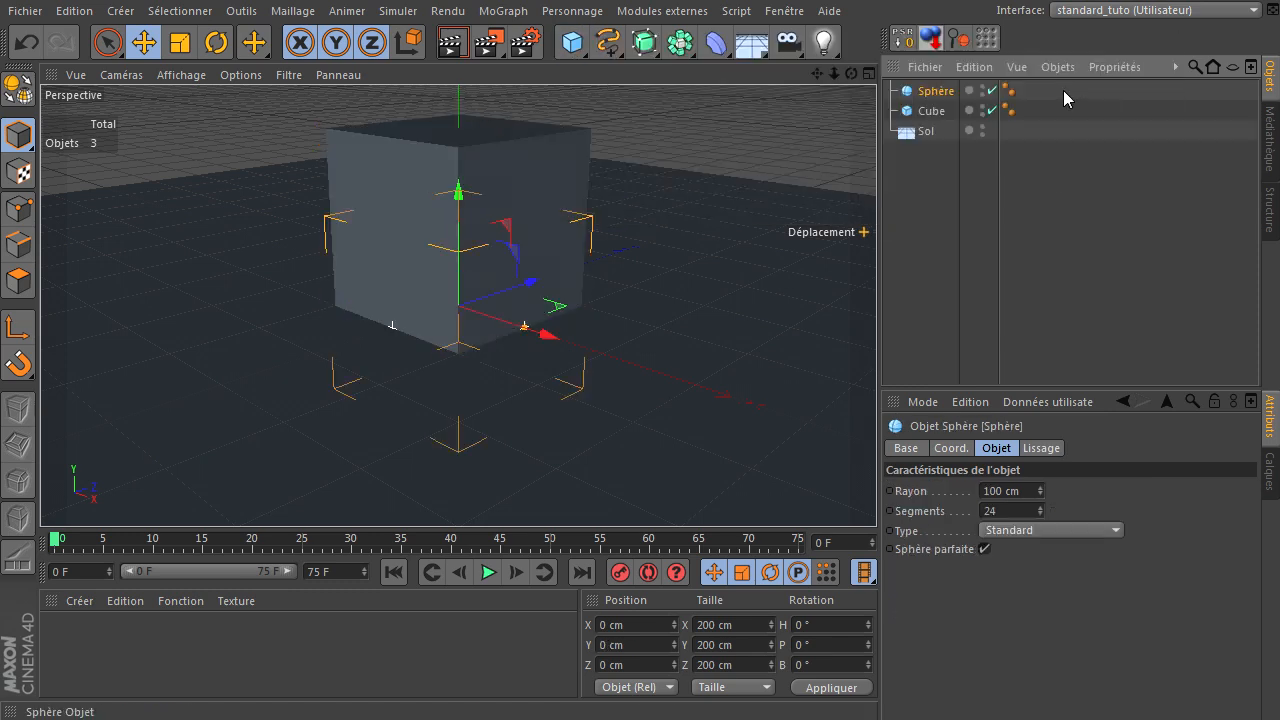
pyautogui.click(931, 40)
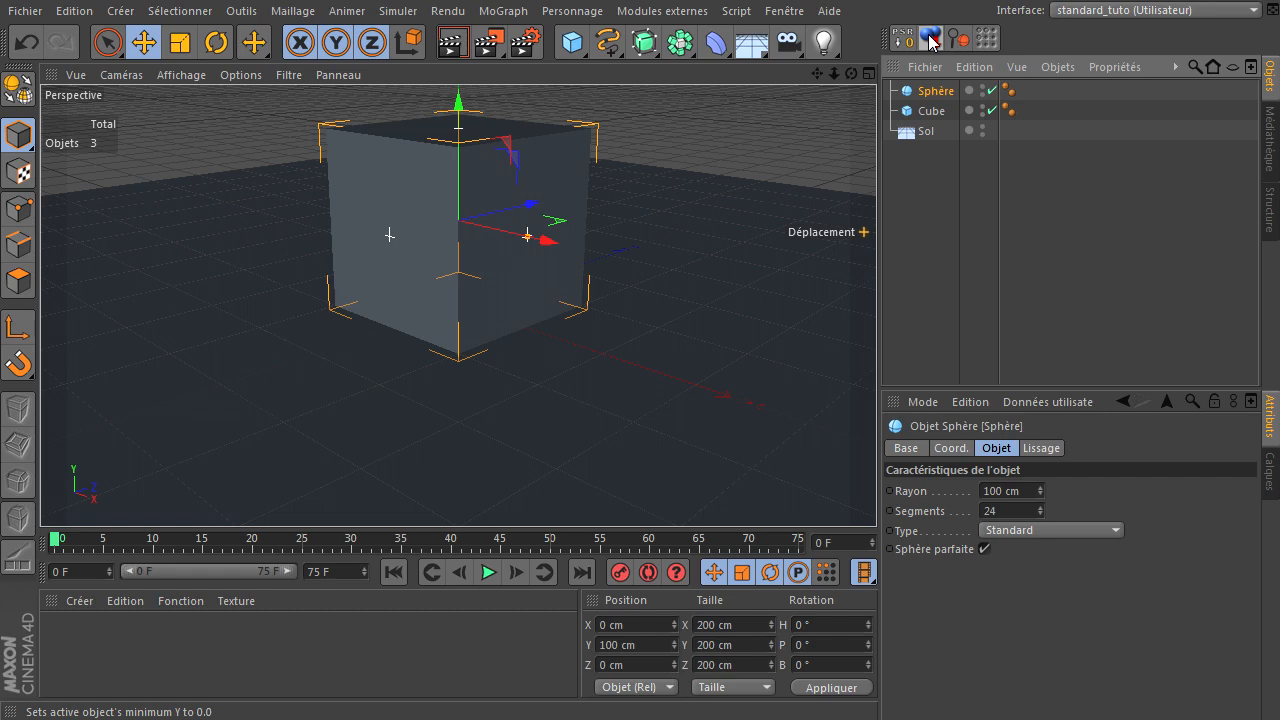
pyautogui.moveTo(554, 250); pyautogui.dragTo(665, 270)
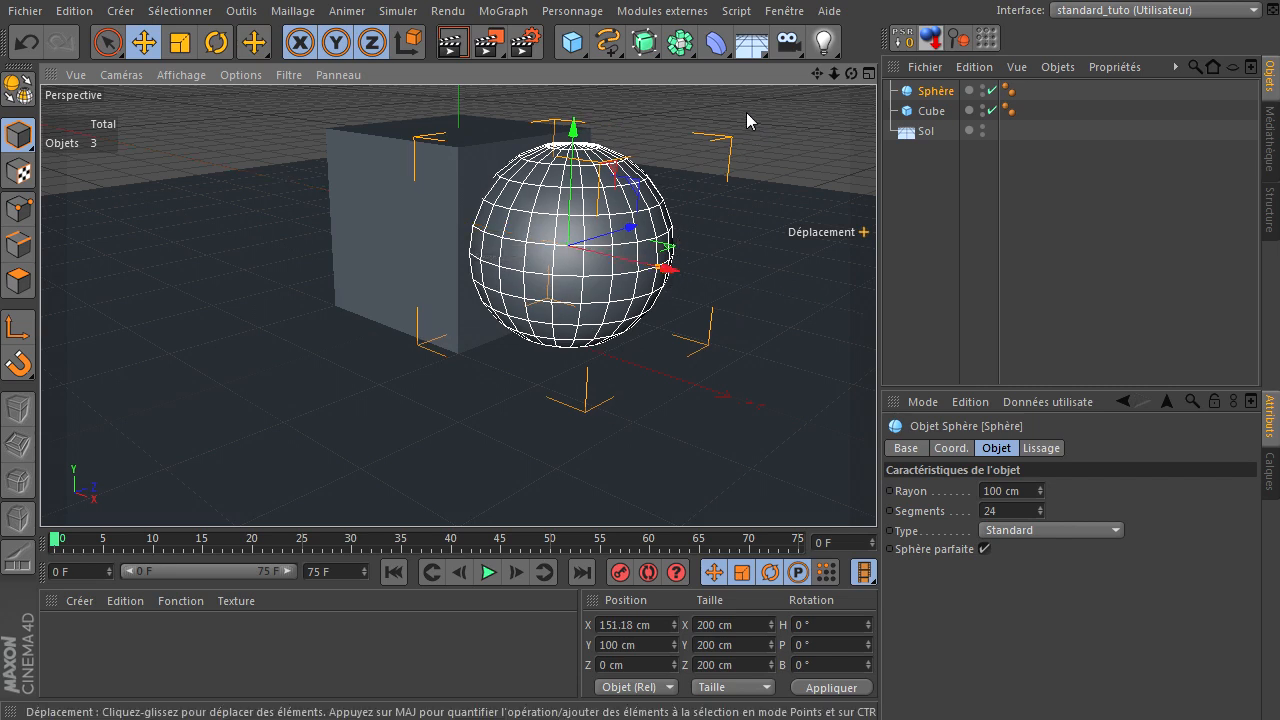
# Move the cube along X to about -144 cm, on the opposite side of the origin from the sphere
pyautogui.click(943, 111)
pyautogui.moveTo(549, 251); pyautogui.dragTo(458, 246)
pyautogui.scroll(-2, 723, 205)
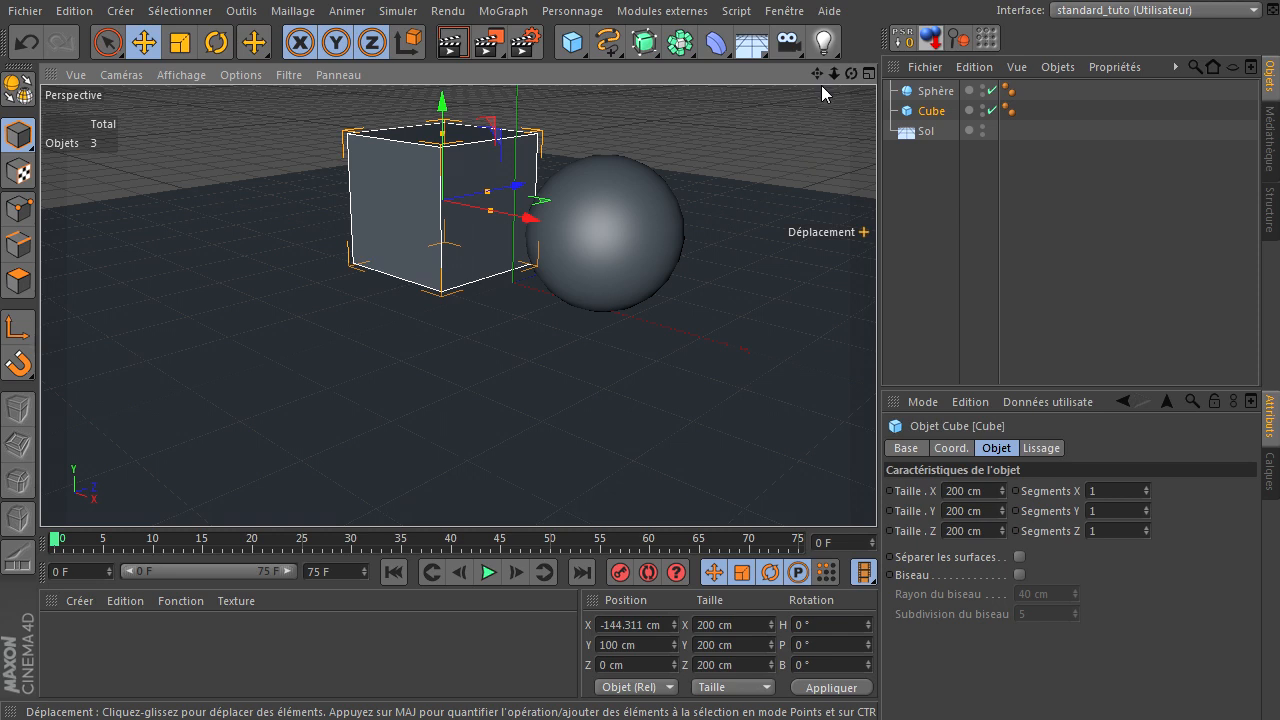
# Add a Caméra from a slightly raised, more distant viewpoint that frames both the cube and the sphere
pyautogui.moveTo(818, 75); pyautogui.dragTo(860, 46)
pyautogui.moveTo(876, 490); pyautogui.dragTo(866, 478)
pyautogui.scroll(-2, 705, 184)
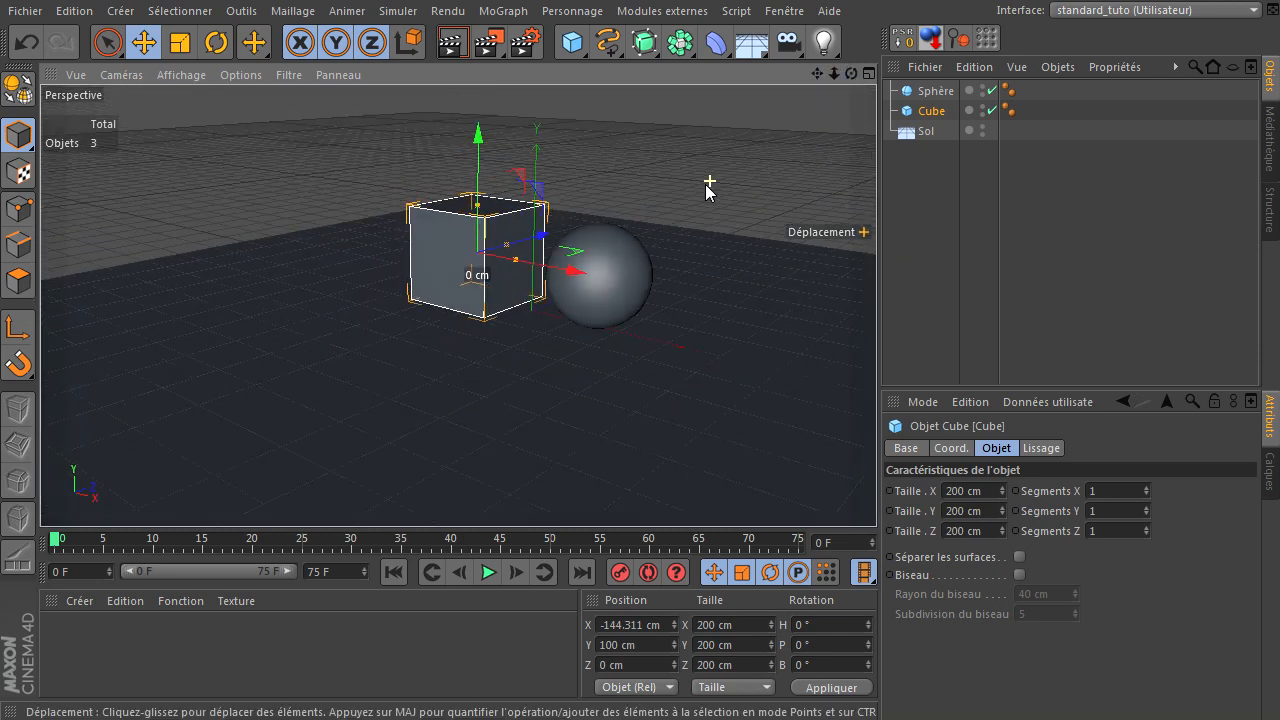
pyautogui.moveTo(818, 75); pyautogui.dragTo(738, 125)
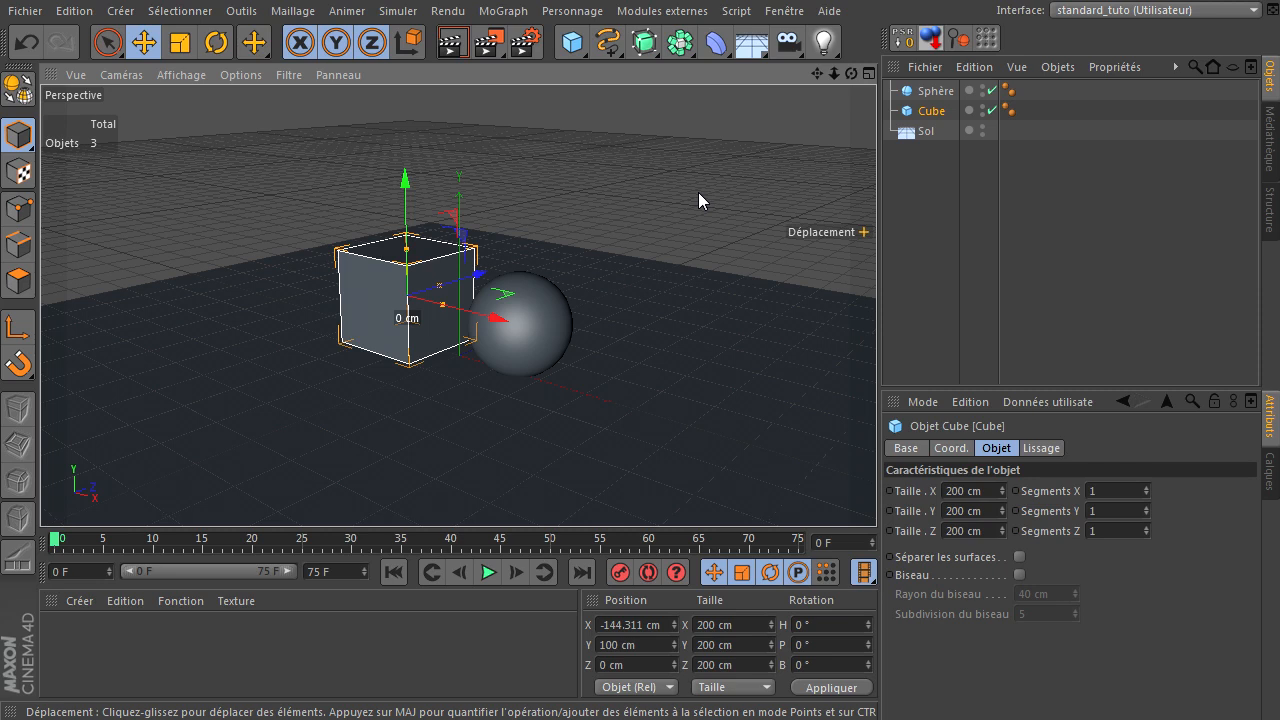
pyautogui.scroll(-1, 657, 220)
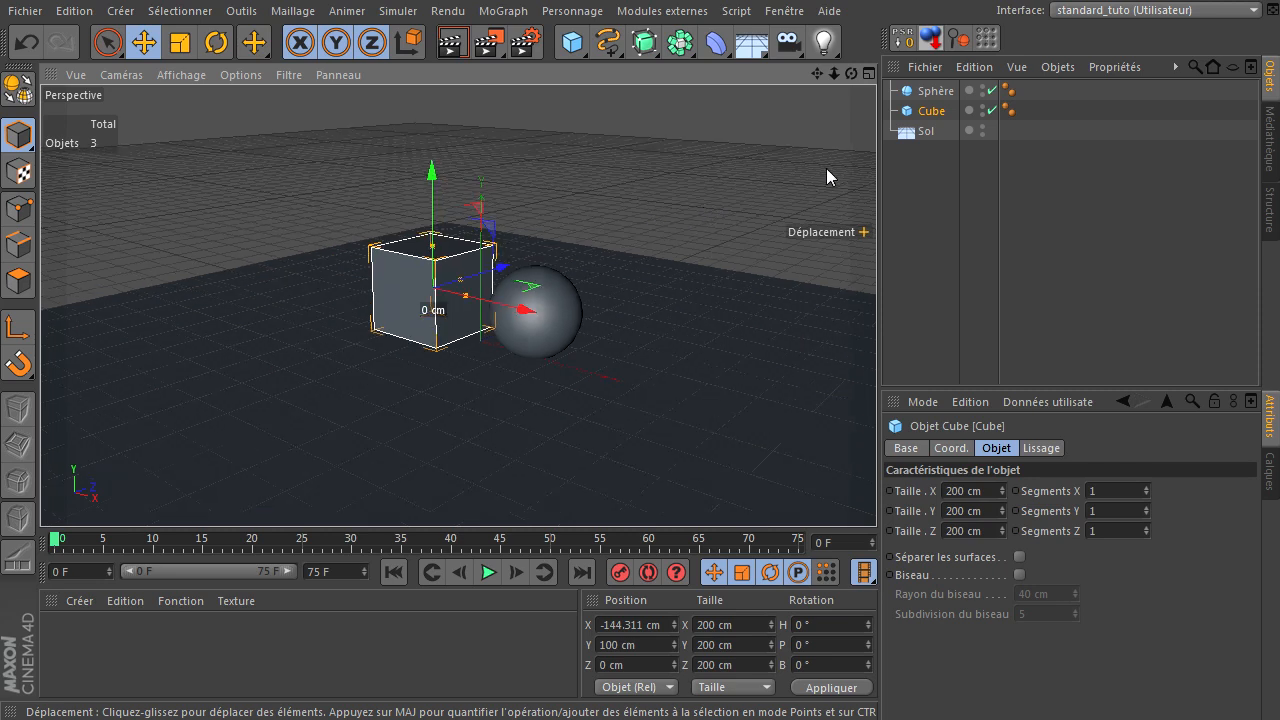
pyautogui.scroll(-1, 733, 192)
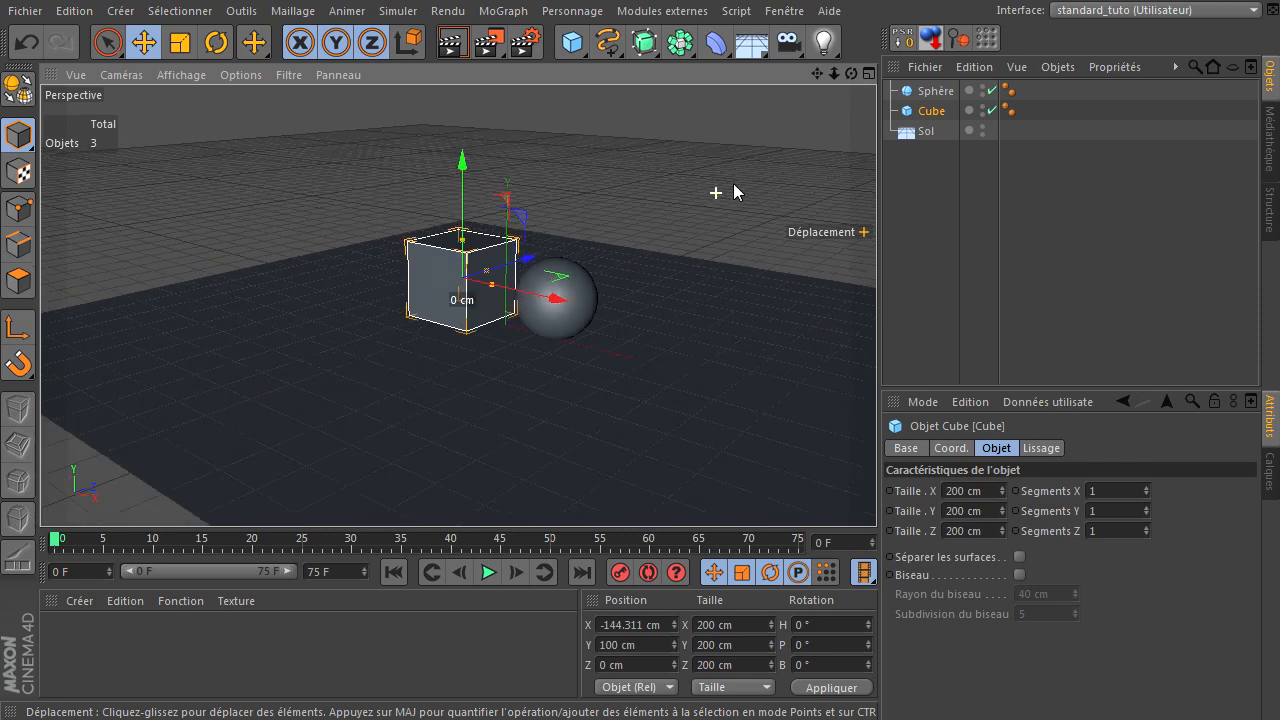
pyautogui.moveTo(818, 75); pyautogui.dragTo(789, 101)
pyautogui.moveTo(788, 42); pyautogui.dragTo(861, 64)
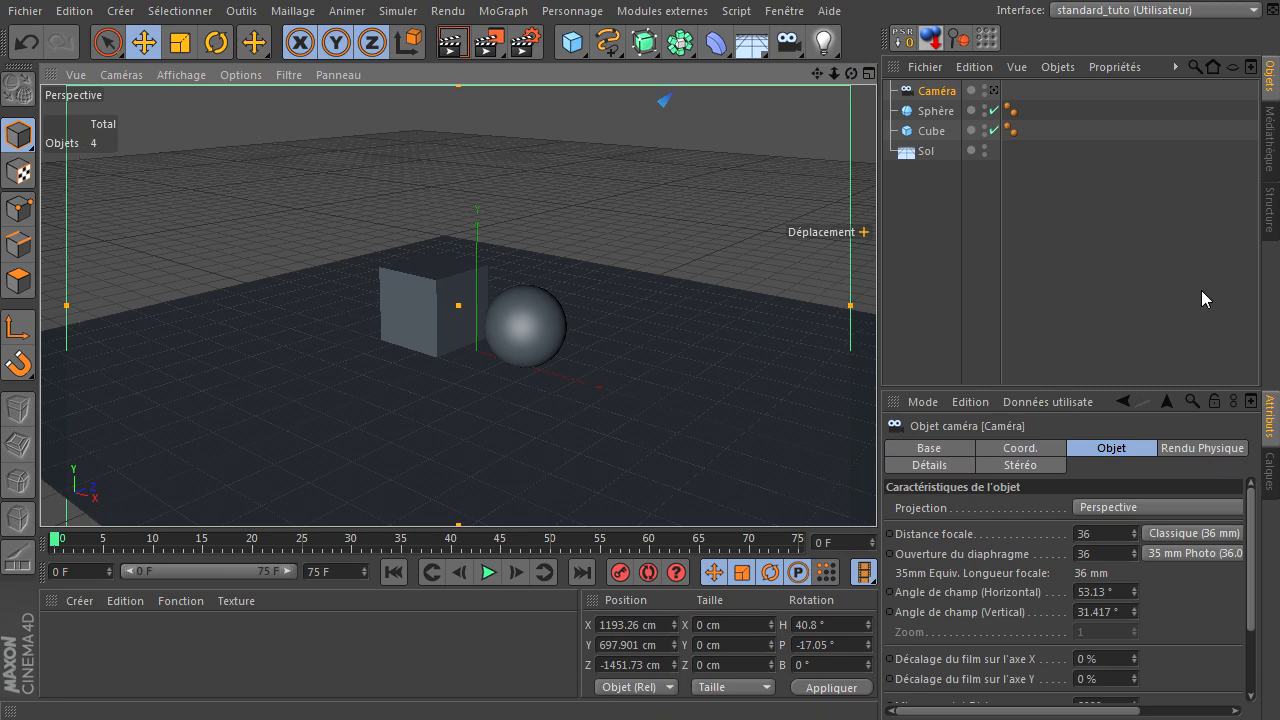
# Add a Protection tag to the Caméra to lock its position, scale and rotation, and deselect everything
pyautogui.rightClick(917, 97)
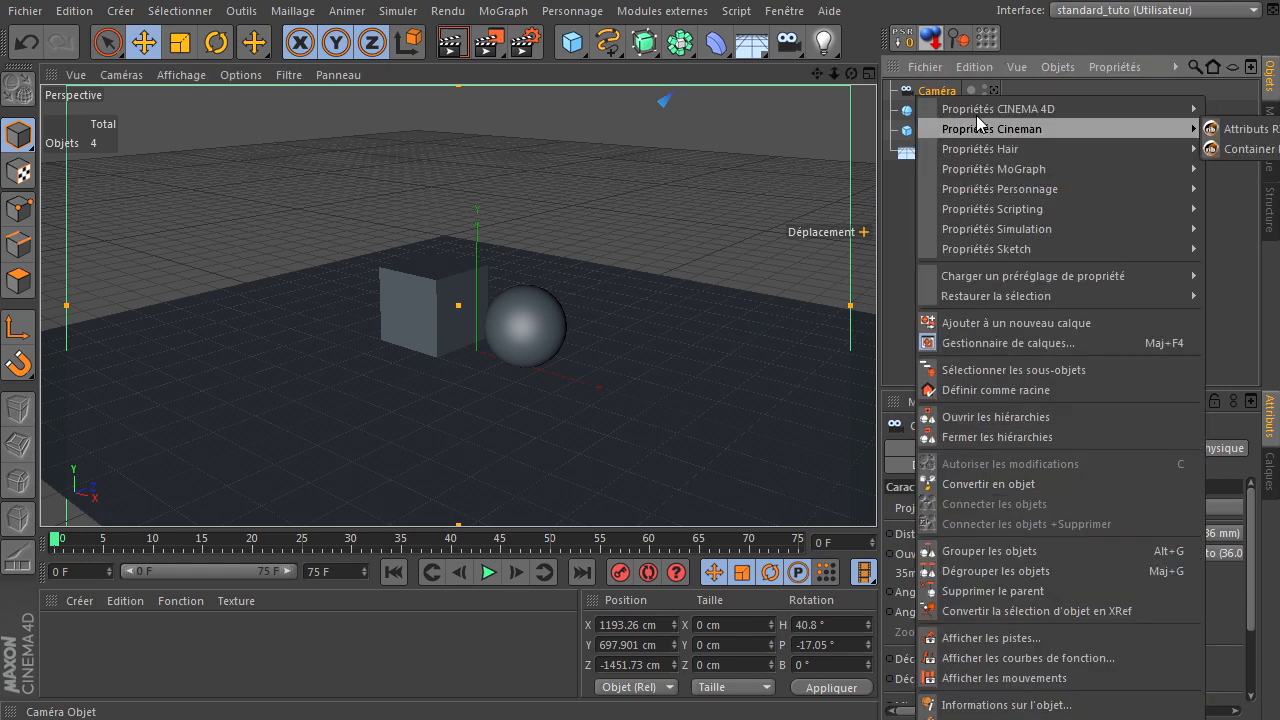
pyautogui.moveTo(979, 112)
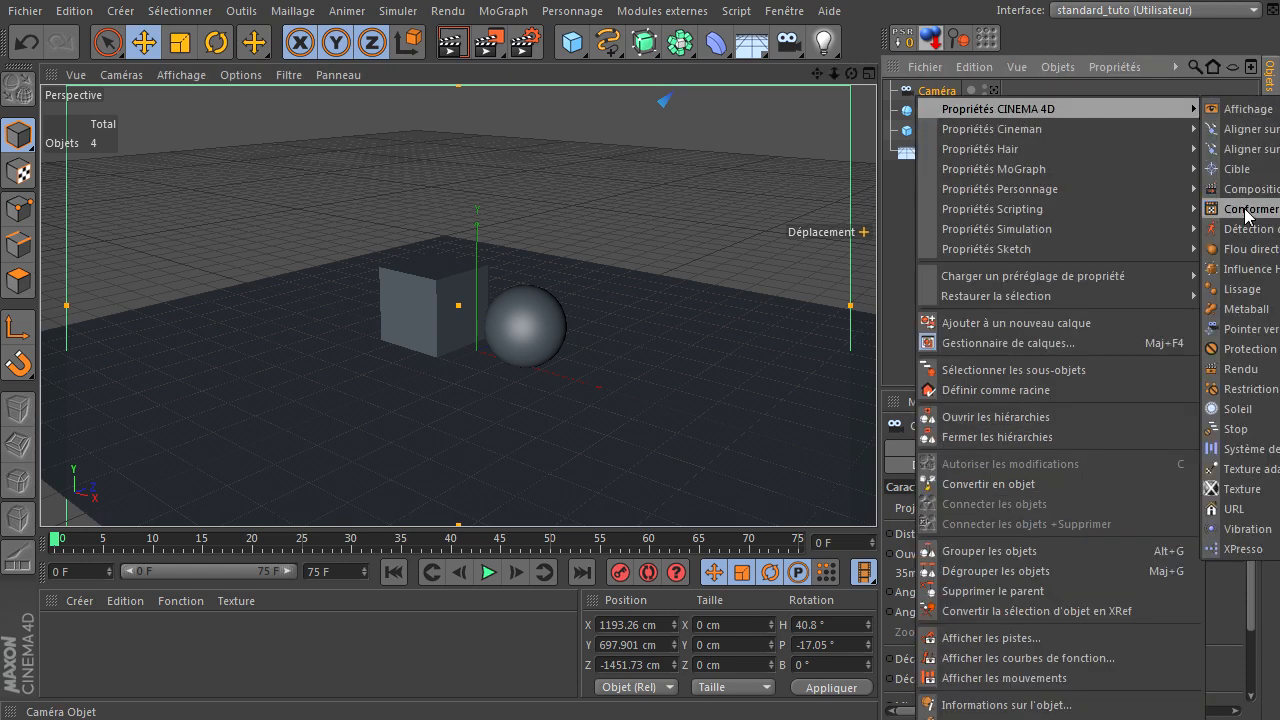
pyautogui.click(1250, 350)
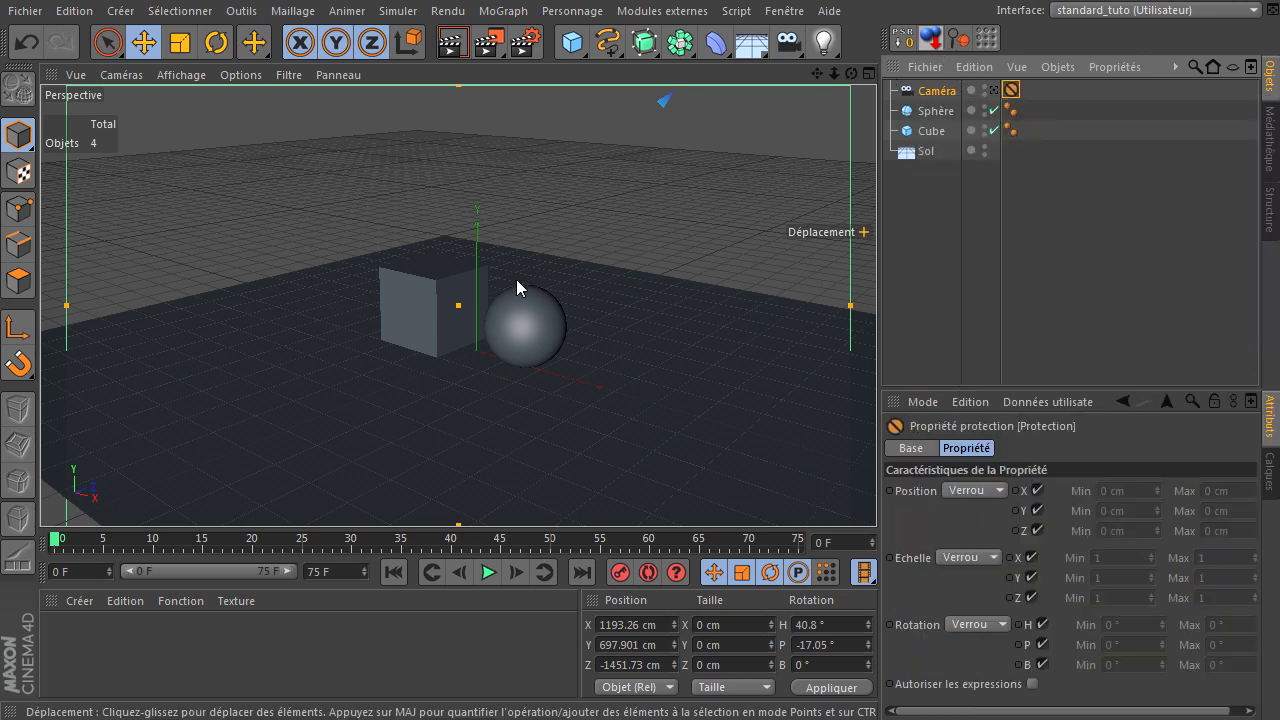
pyautogui.click(915, 227)
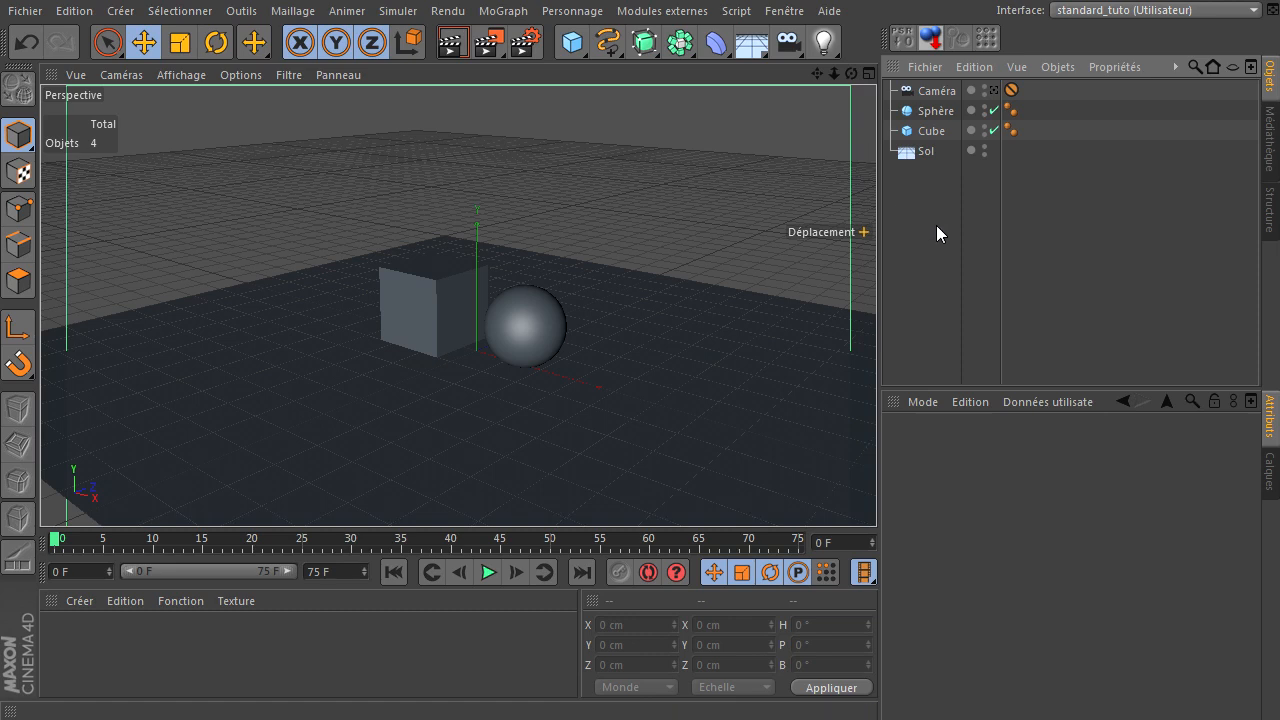
# Inspect the scene and the camera's field of view from outside, comparing it with the view through the Caméra
pyautogui.moveTo(851, 73); pyautogui.dragTo(876, 490)
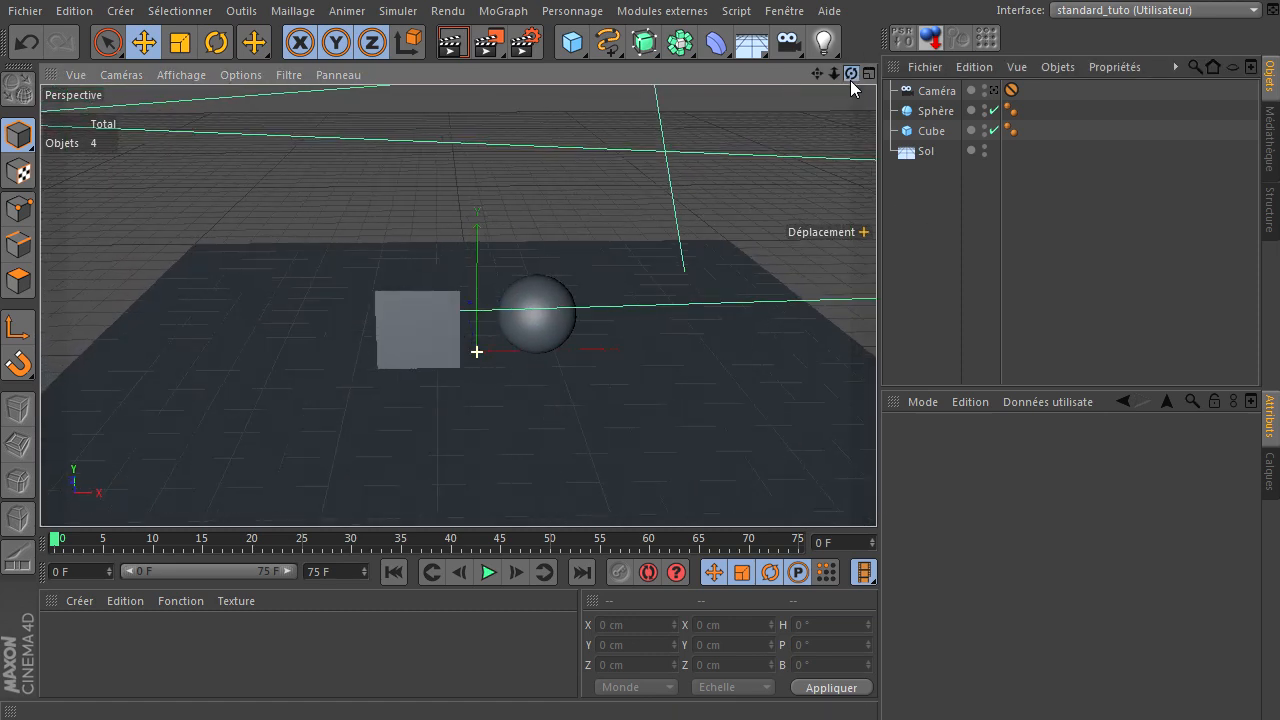
pyautogui.moveTo(835, 73); pyautogui.dragTo(889, 490)
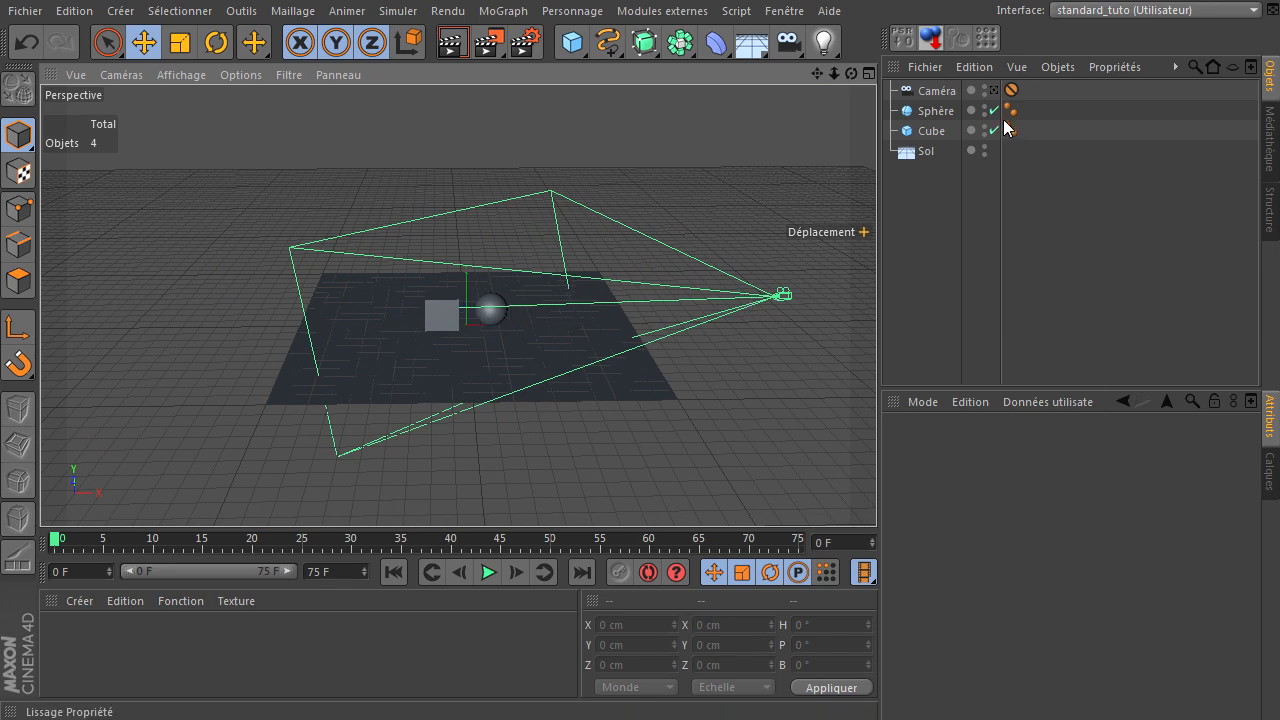
pyautogui.click(994, 91)
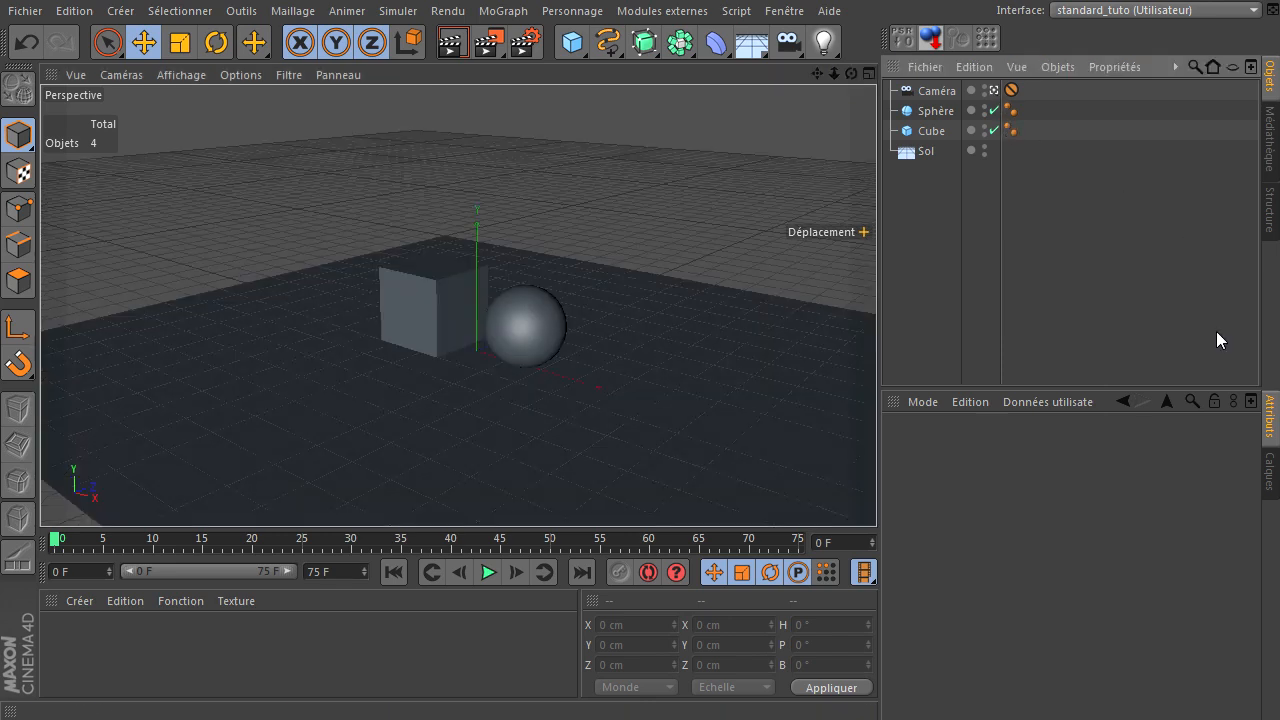
pyautogui.click(994, 91)
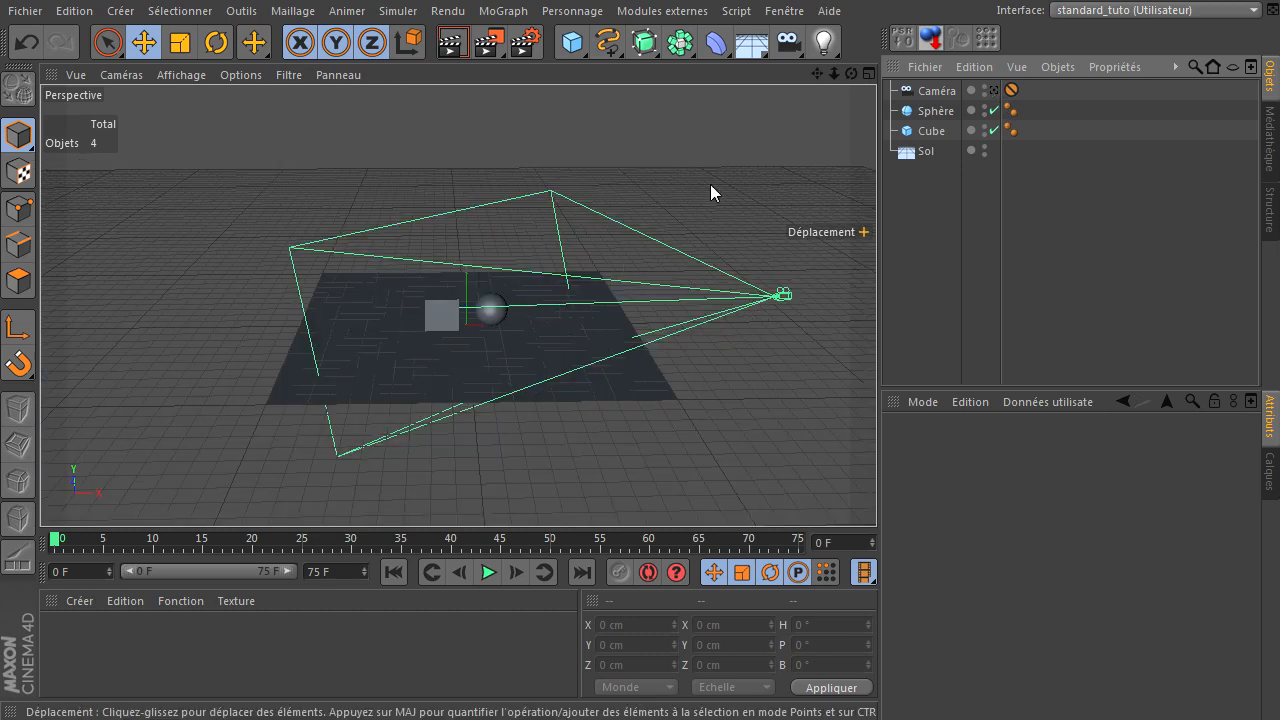
pyautogui.moveTo(856, 76); pyautogui.dragTo(713, 317)
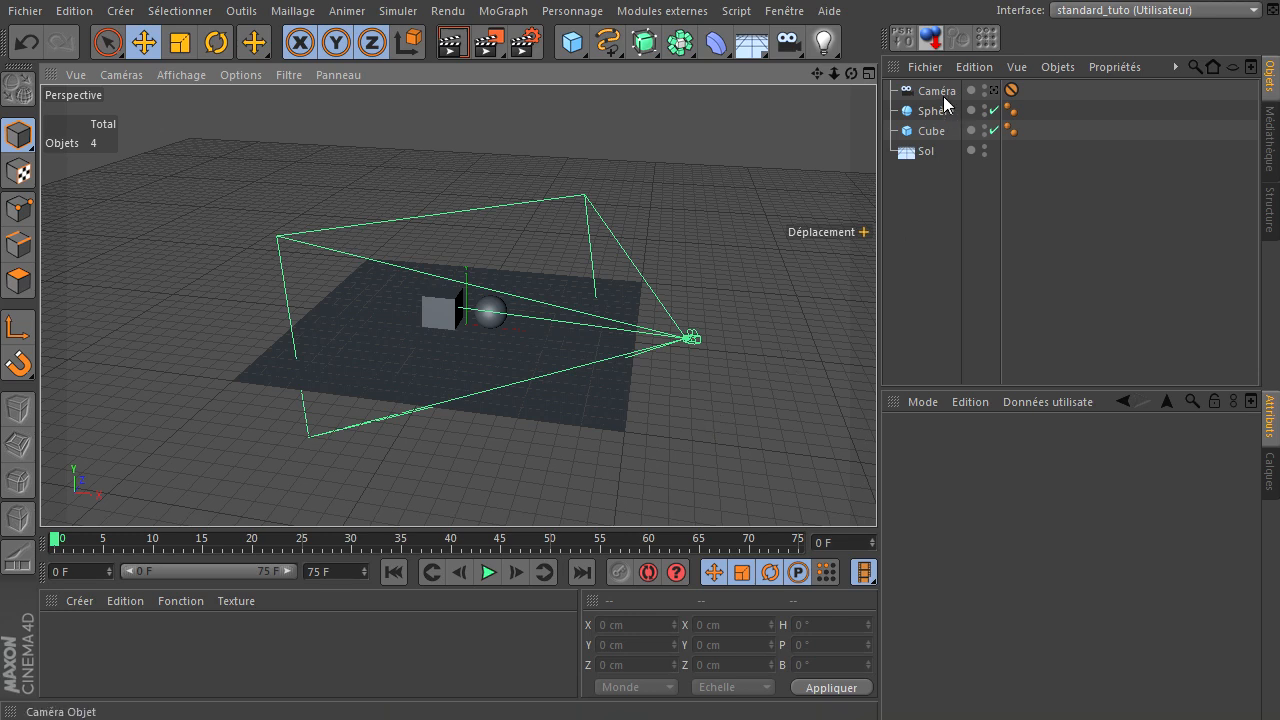
pyautogui.click(994, 90)
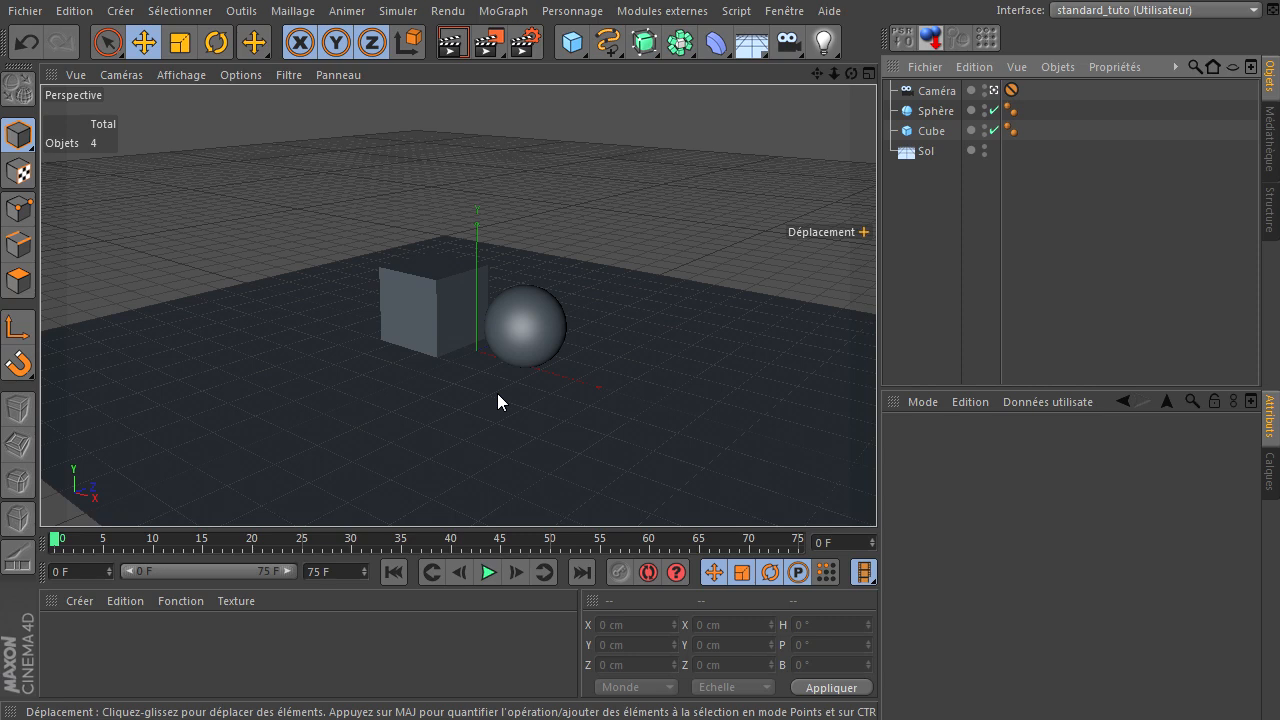
# Create a new material and name it "sol"
pyautogui.doubleClick(156, 662)
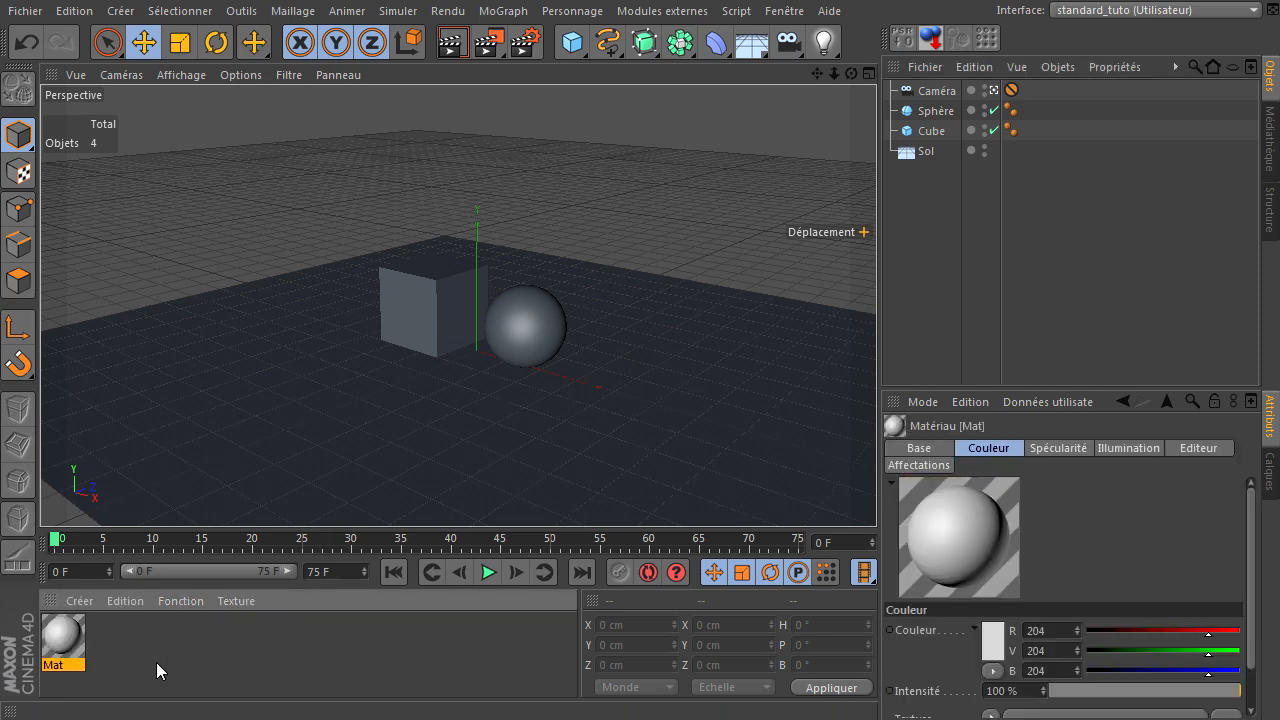
pyautogui.doubleClick(57, 665)
pyautogui.write('sol')
pyautogui.press('Return')
# Create a second material and name it "objets"
pyautogui.doubleClick(166, 676)
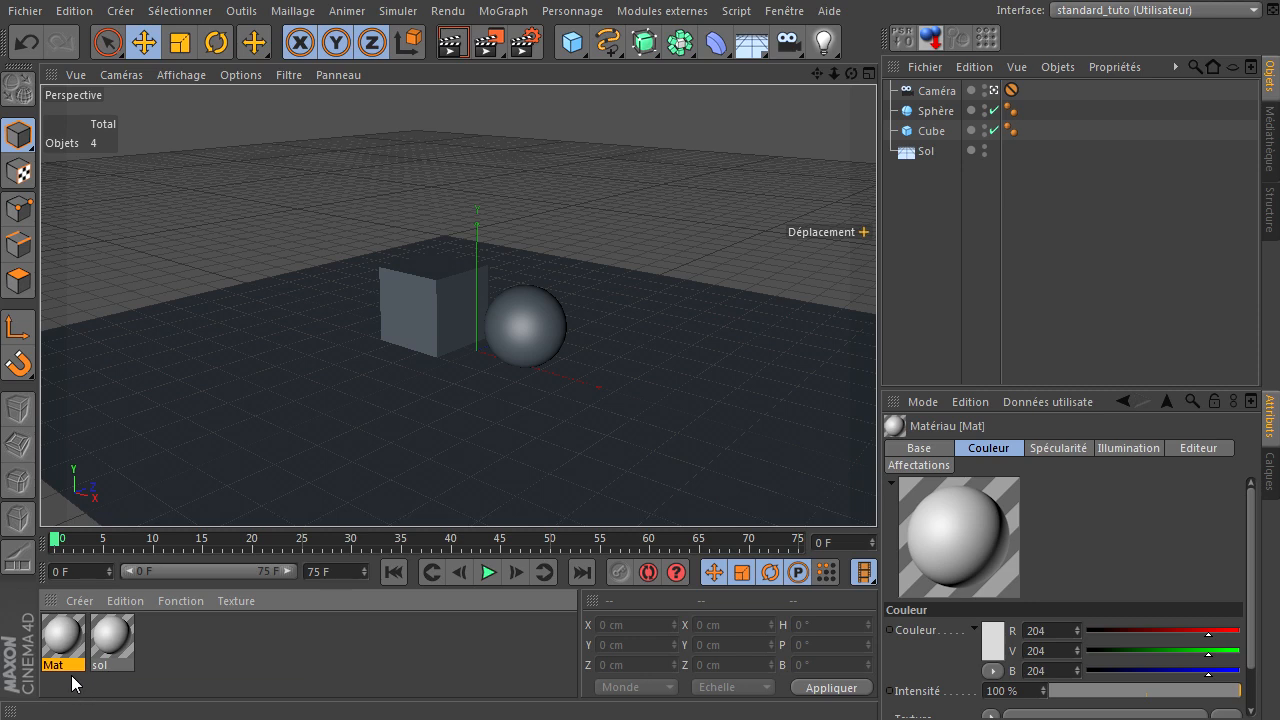
pyautogui.doubleClick(71, 672)
pyautogui.write('o')
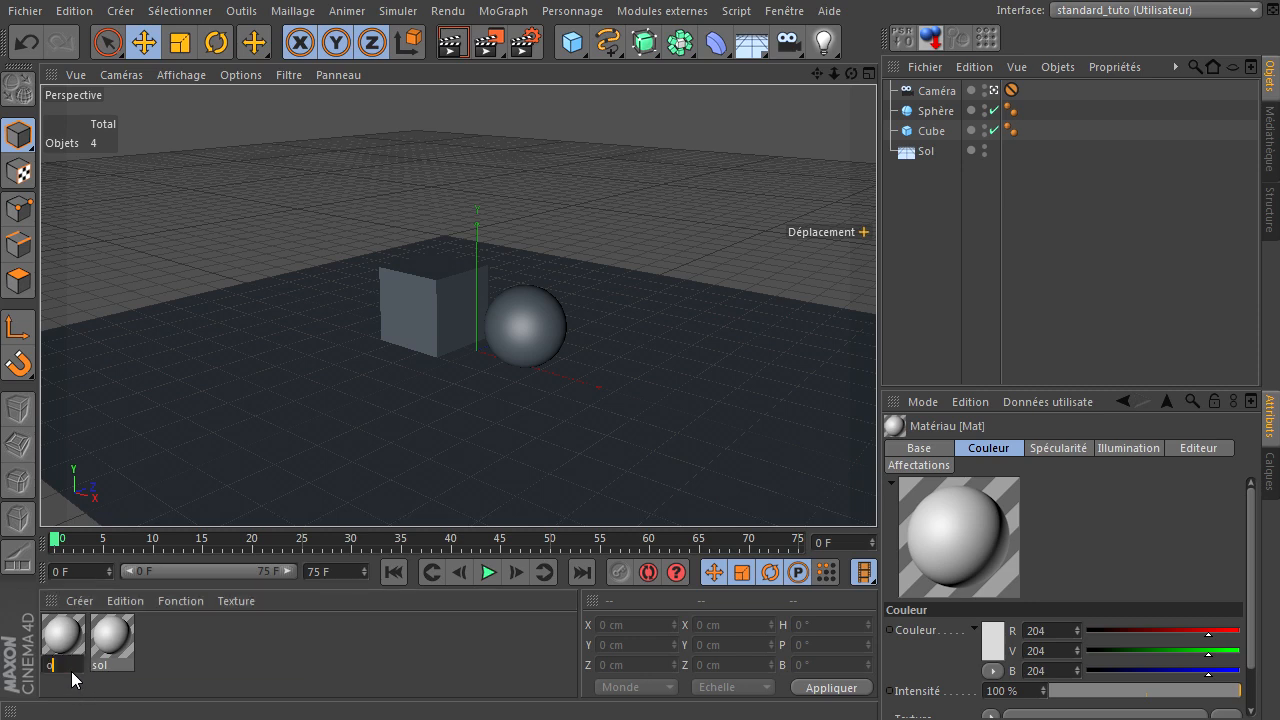
pyautogui.write('bjets')
pyautogui.press('Return')
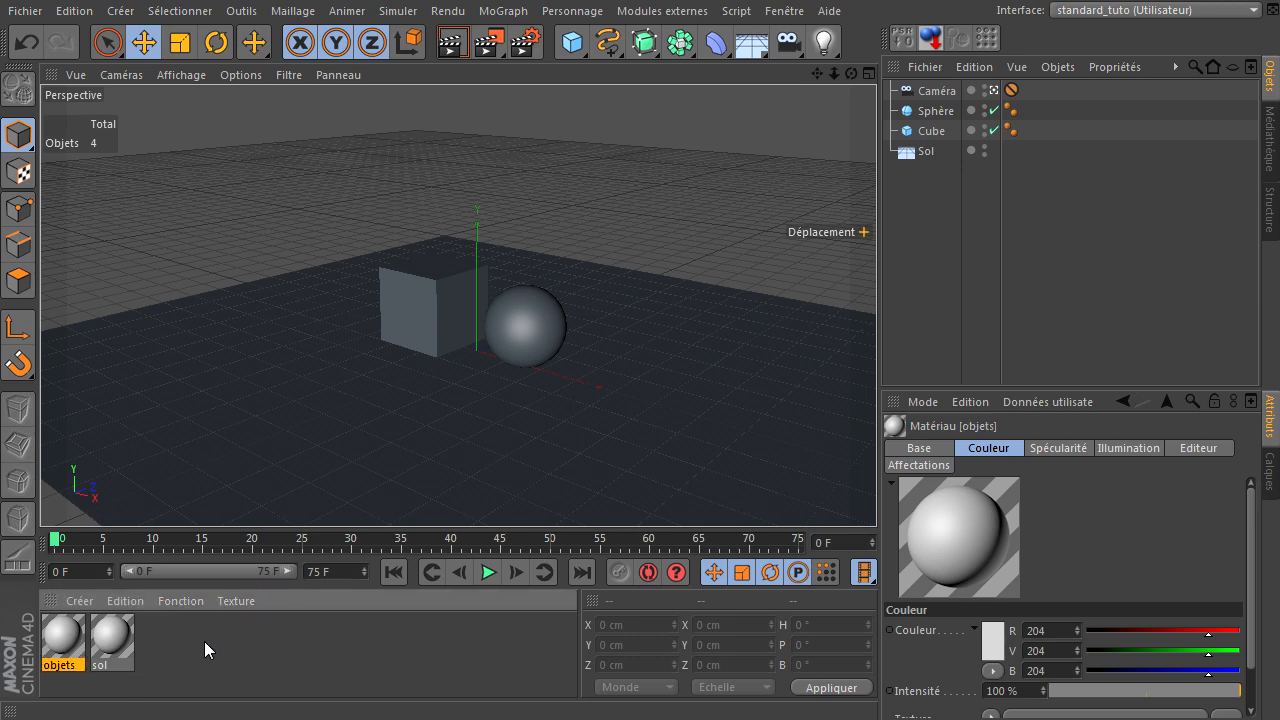
# Assign the "sol" material to the Sol floor and the "objets" material to the Cube and the Sphère
pyautogui.click(112, 645)
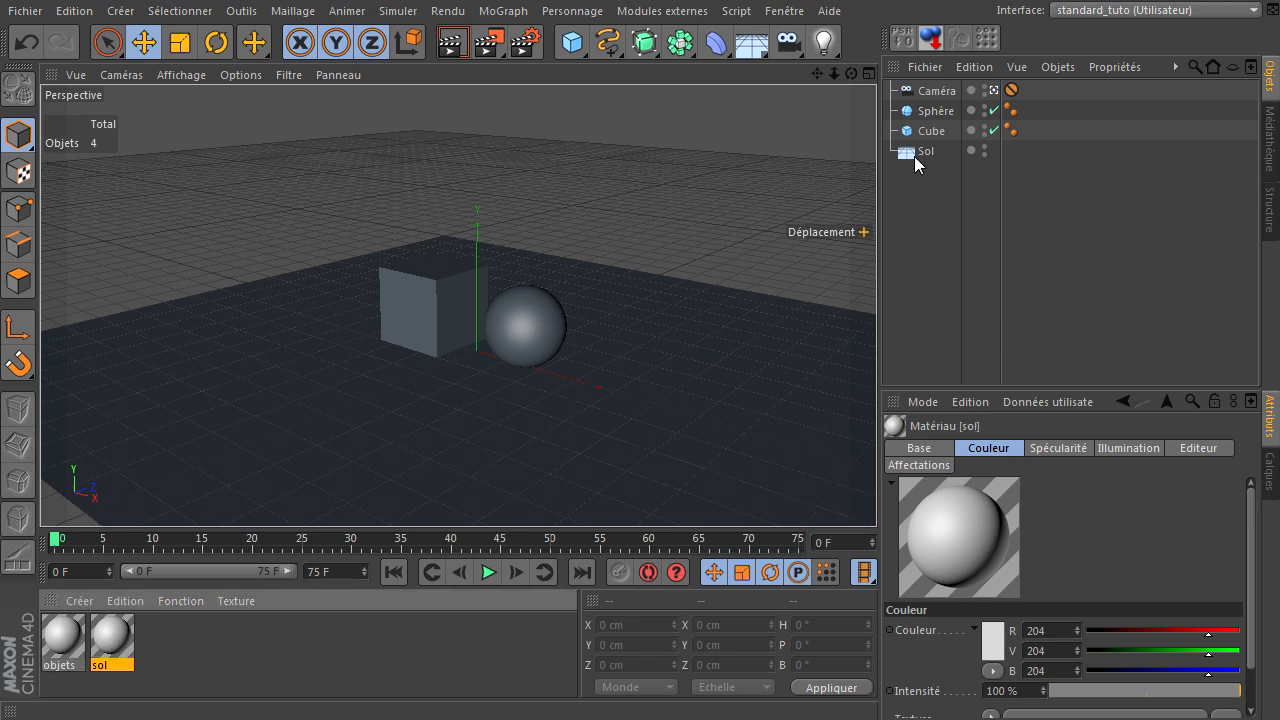
pyautogui.moveTo(914, 156); pyautogui.dragTo(914, 156)
pyautogui.click(62, 640)
pyautogui.moveTo(62, 640); pyautogui.dragTo(941, 113)
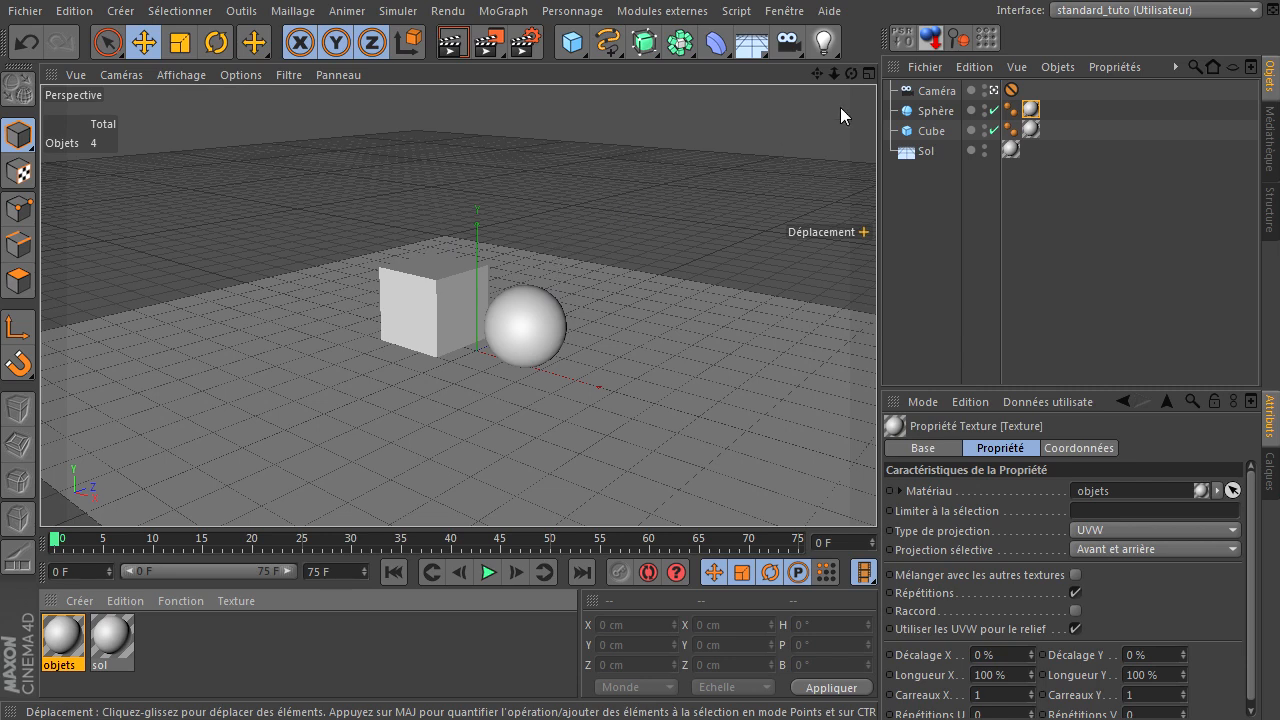
# Leave the camera view and render the scene in the viewport from a low angle to check the horizon
pyautogui.click(994, 90)
pyautogui.moveTo(853, 77); pyautogui.dragTo(876, 490)
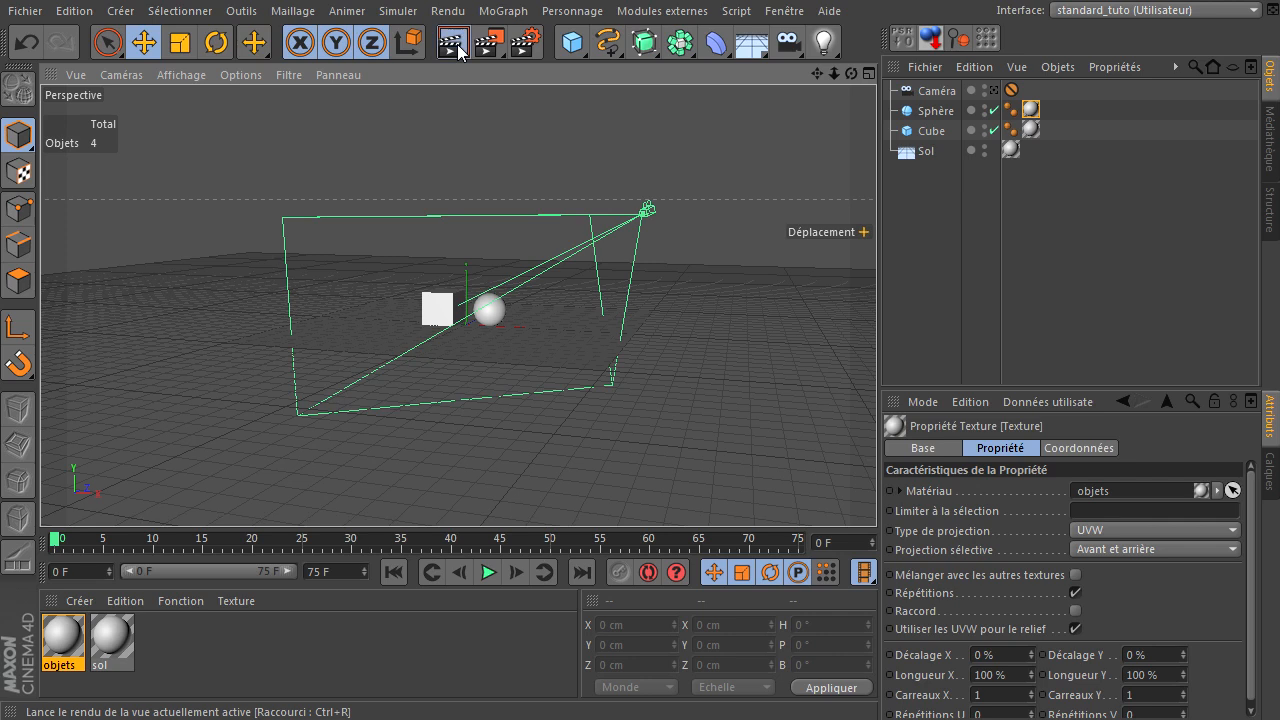
pyautogui.click(453, 43)
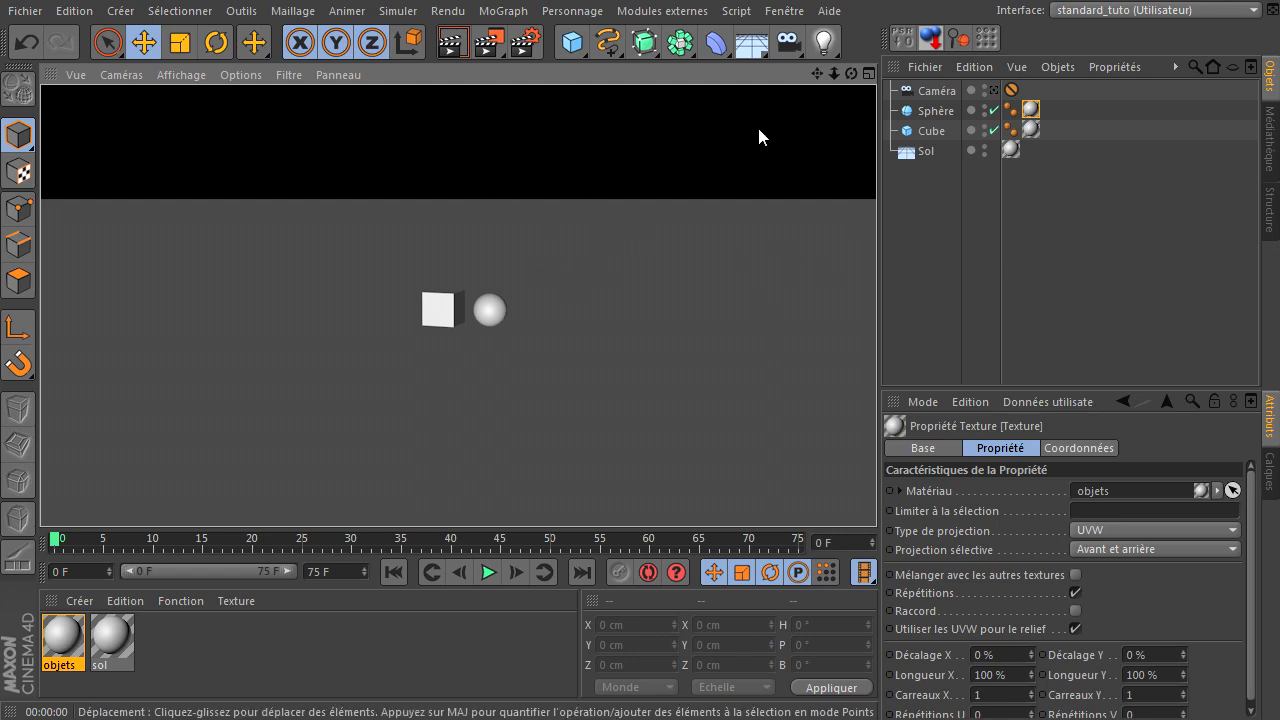
# Add an Arrière plan background object, apply the "sol" material to it and render the view
pyautogui.moveTo(762, 63); pyautogui.dragTo(843, 200)
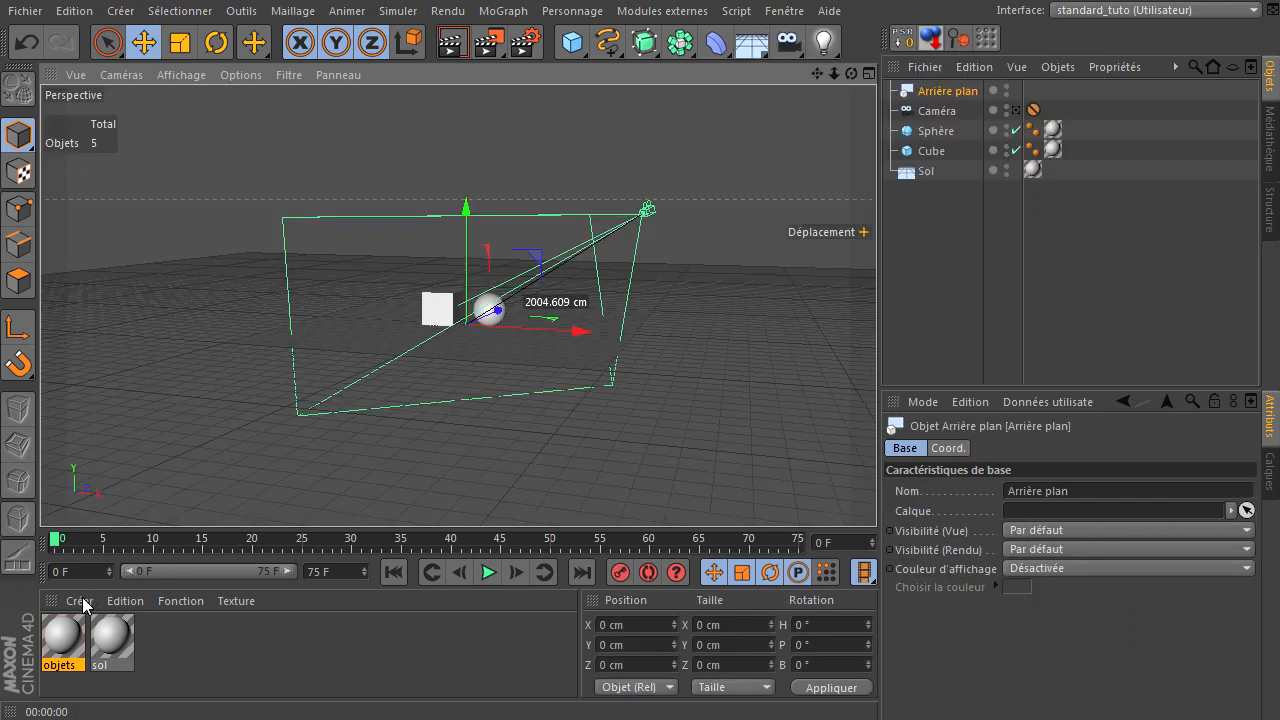
pyautogui.moveTo(309, 567); pyautogui.dragTo(948, 92)
pyautogui.click(454, 50)
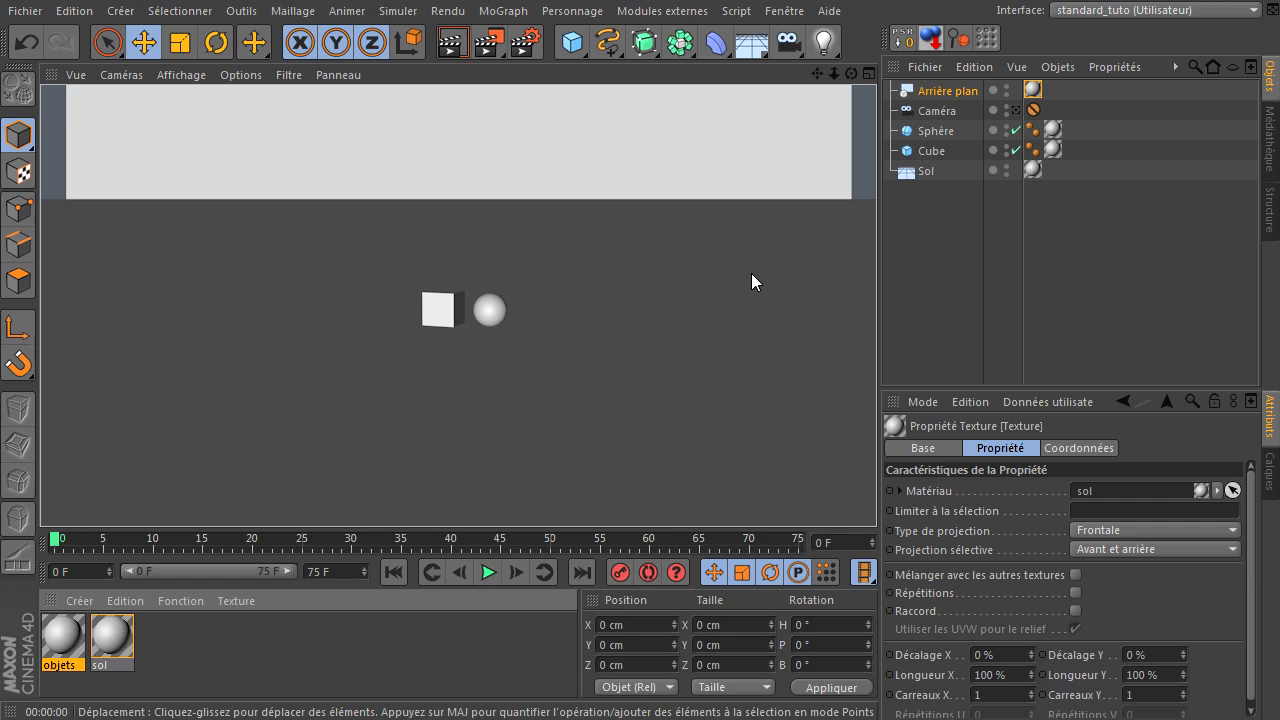
# Add a Rendu tag from the CINEMA 4D tags to the Sol floor object
pyautogui.click(919, 174)
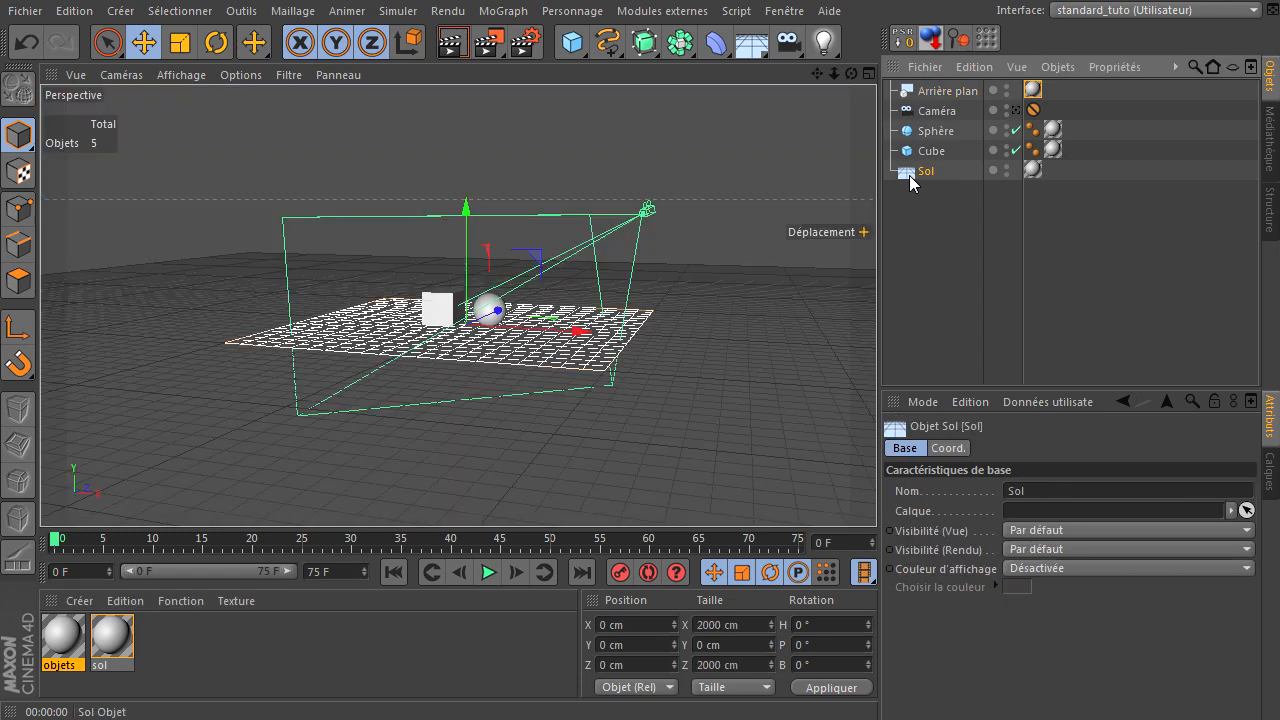
pyautogui.rightClick(909, 175)
pyautogui.moveTo(959, 187)
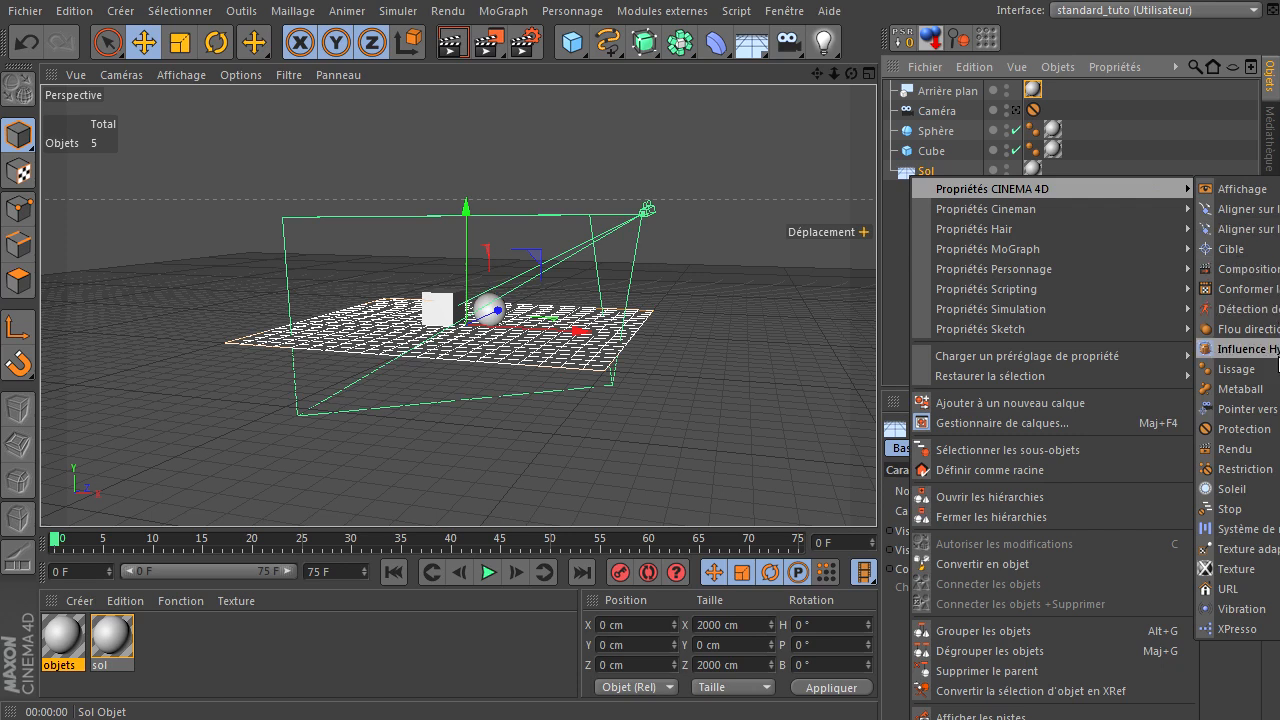
pyautogui.click(1230, 450)
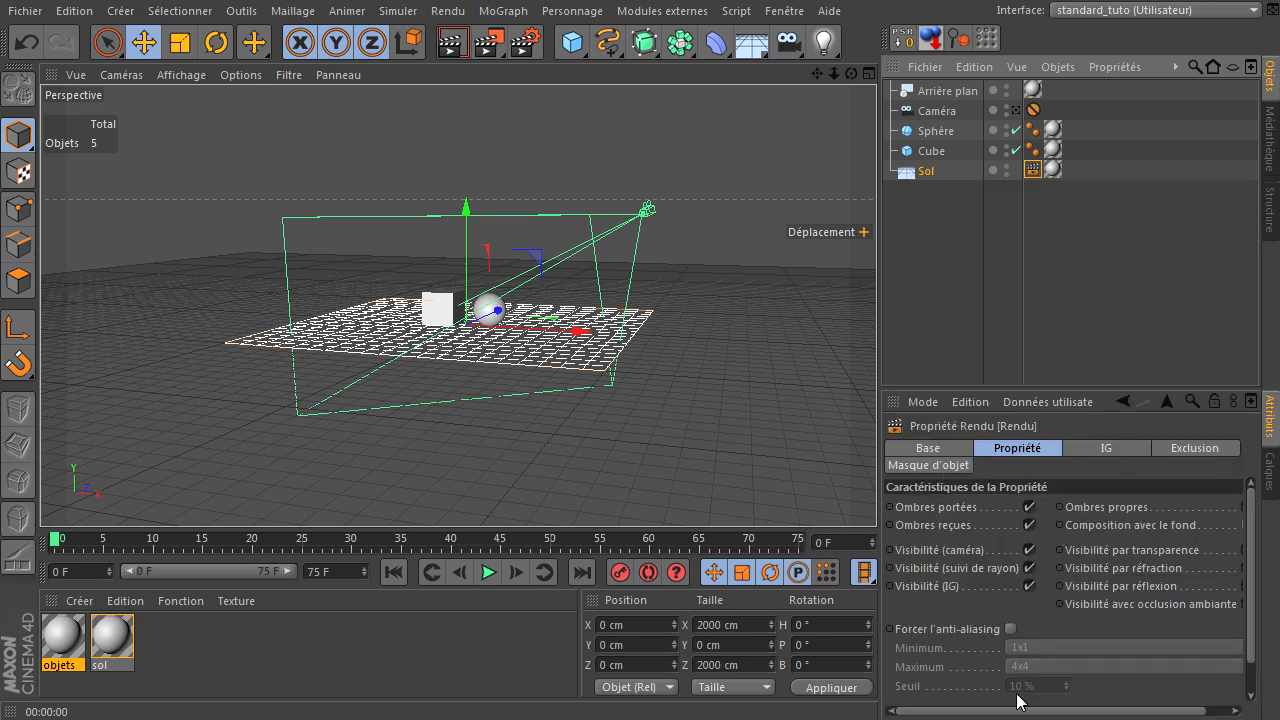
# Enable Composition avec le fond in the Rendu tag of the Sol floor and render the view
pyautogui.moveTo(876, 463); pyautogui.dragTo(832, 465)
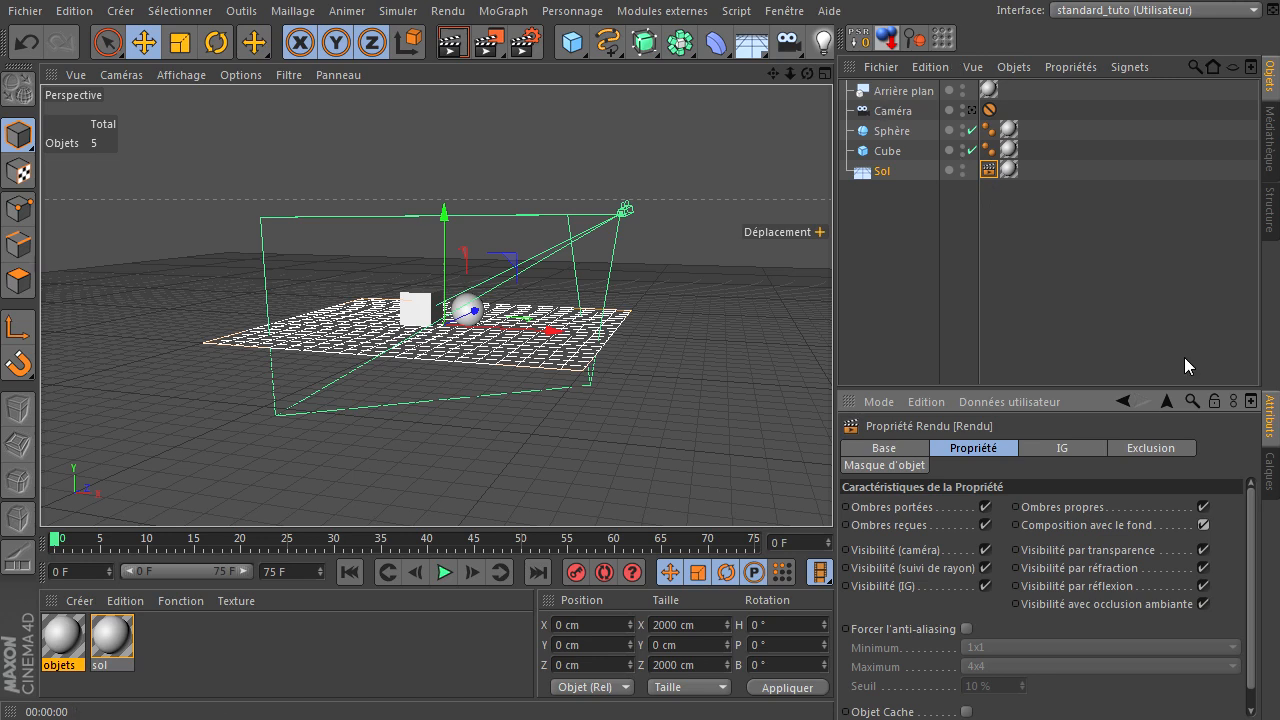
pyautogui.click(452, 44)
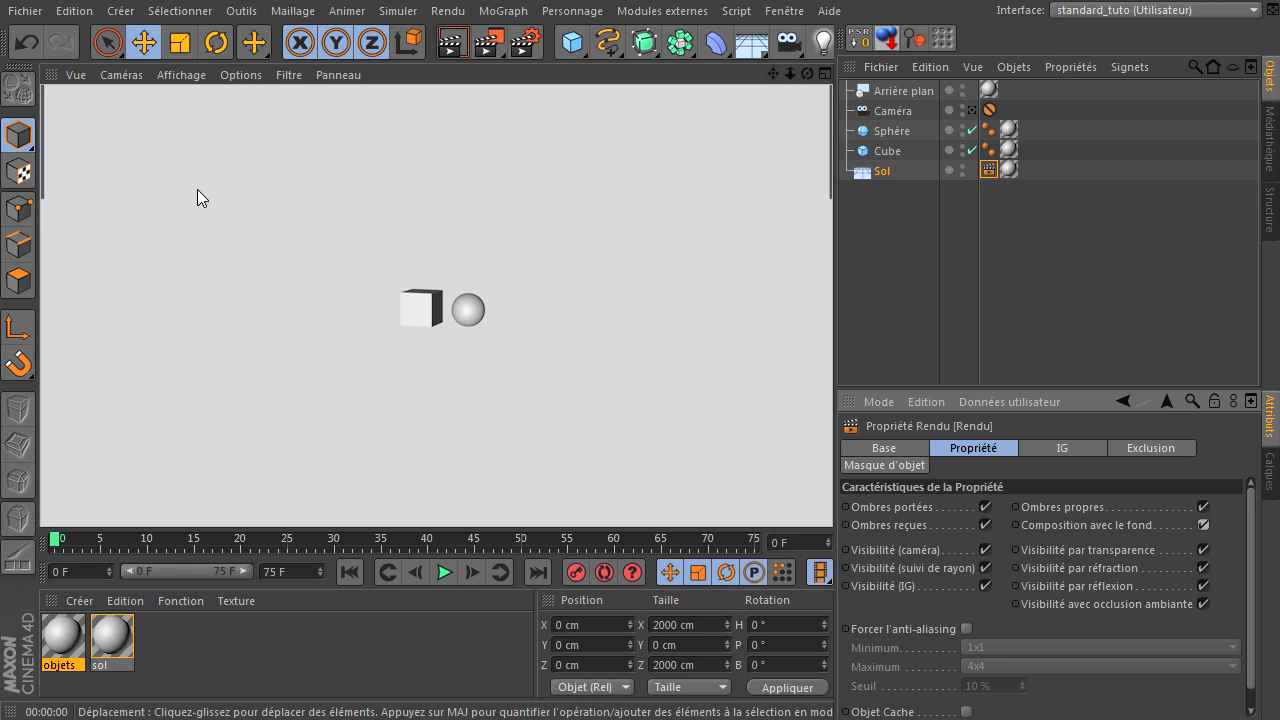
pyautogui.click(918, 309)
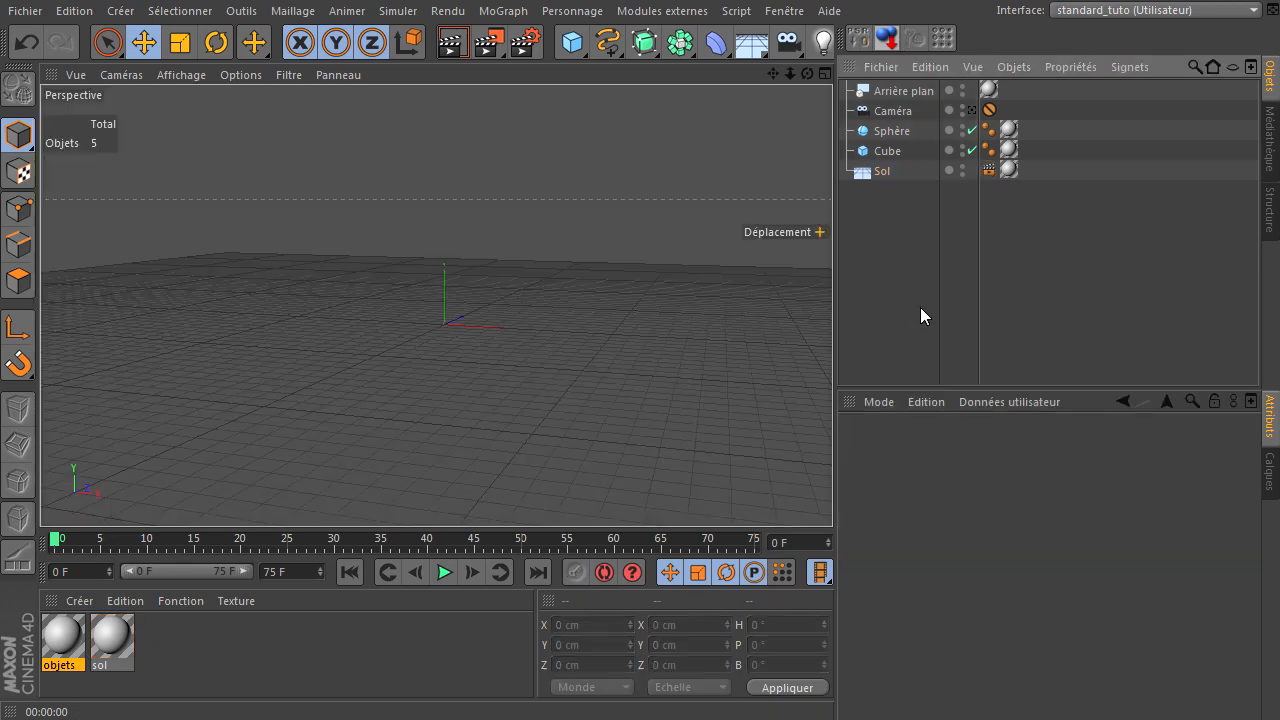
# Return to the camera view, enable Biseau on the Cube with a 5 cm radius and render the view
pyautogui.click(971, 110)
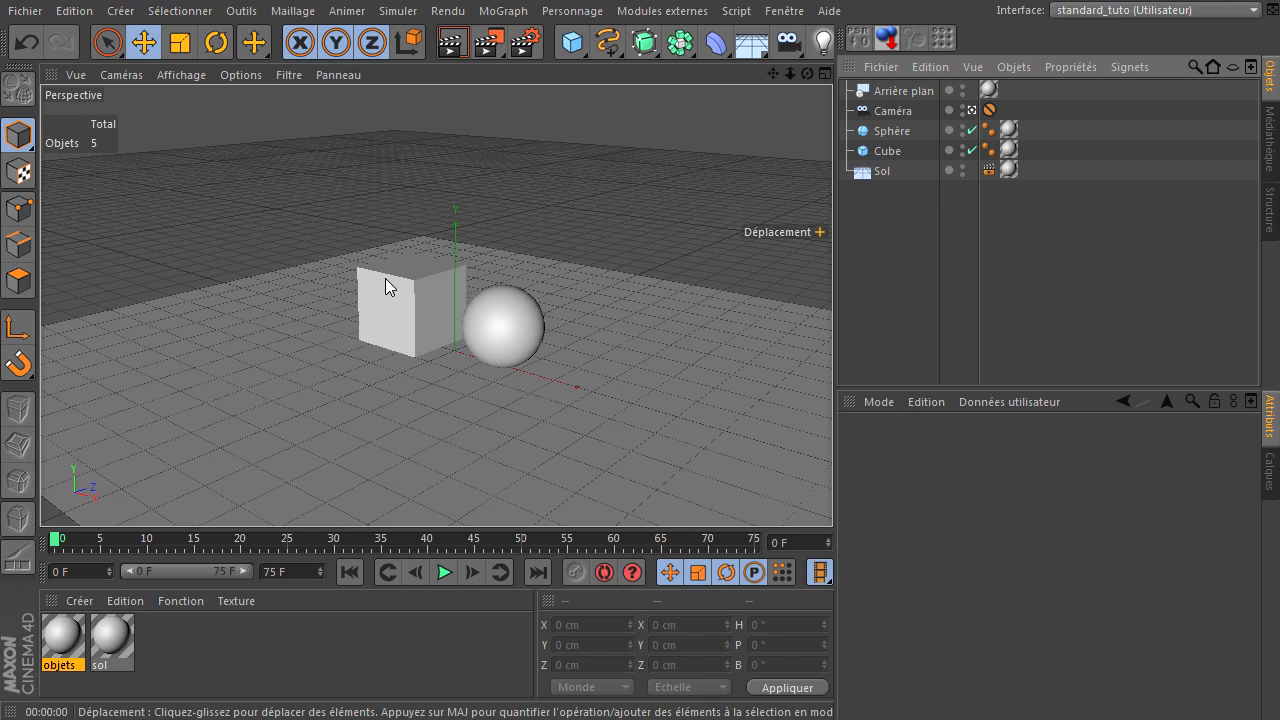
pyautogui.click(385, 278)
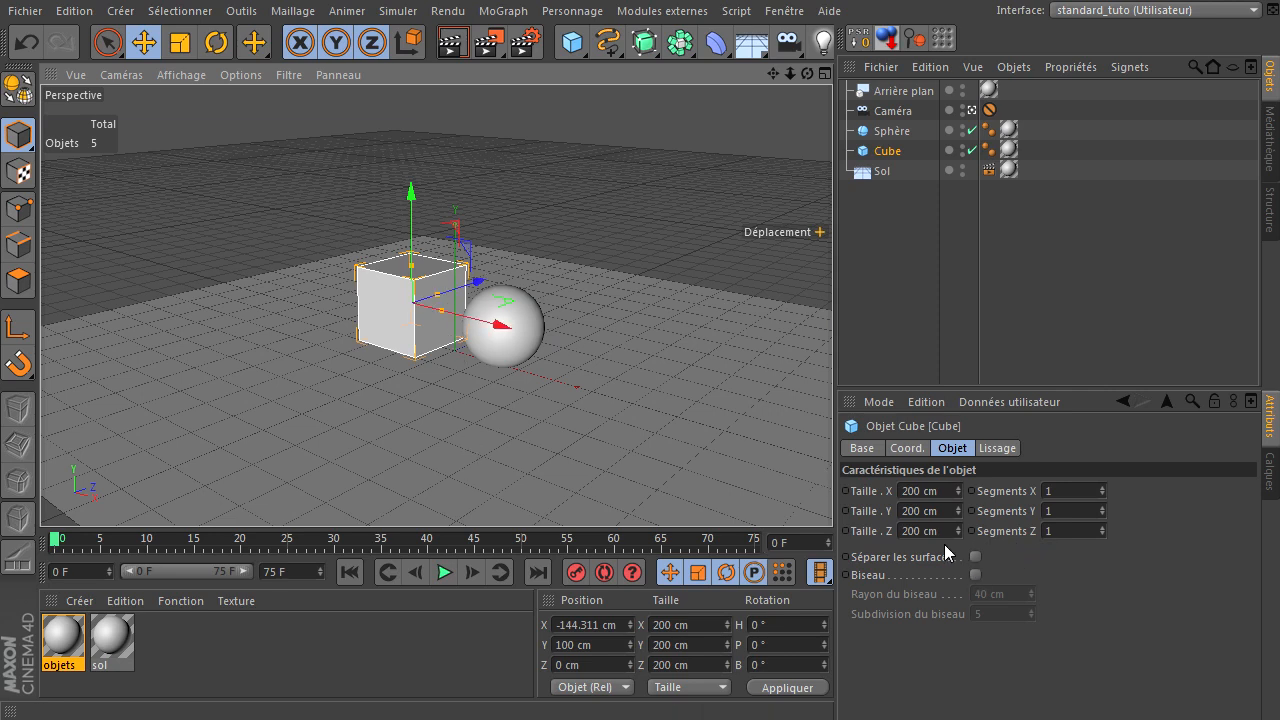
pyautogui.click(976, 575)
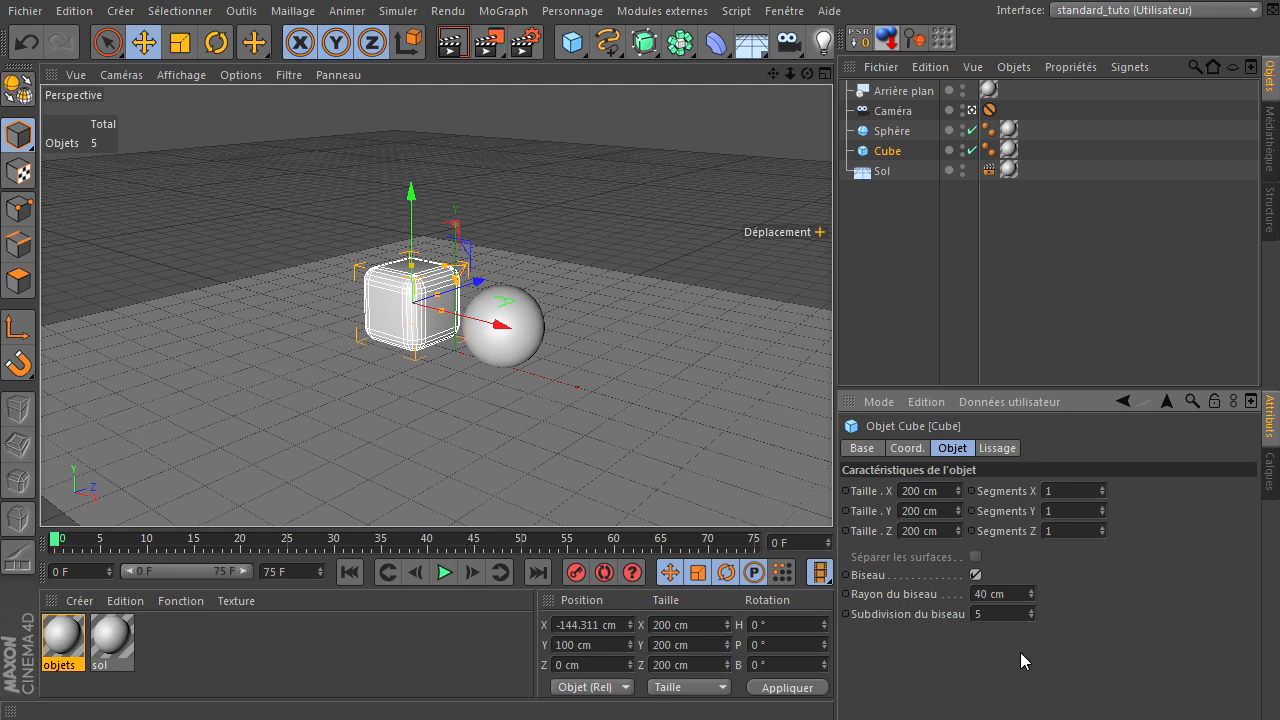
pyautogui.click(1020, 589)
pyautogui.write('5')
pyautogui.press('Return')
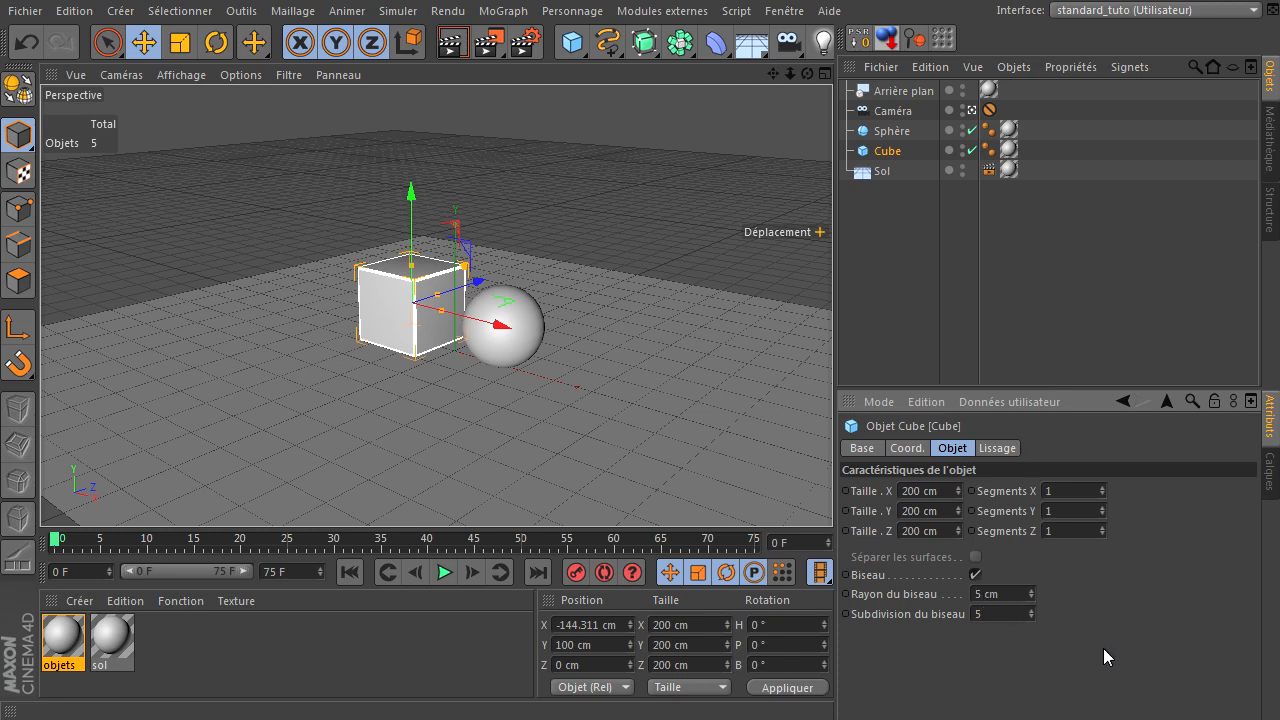
pyautogui.click(453, 42)
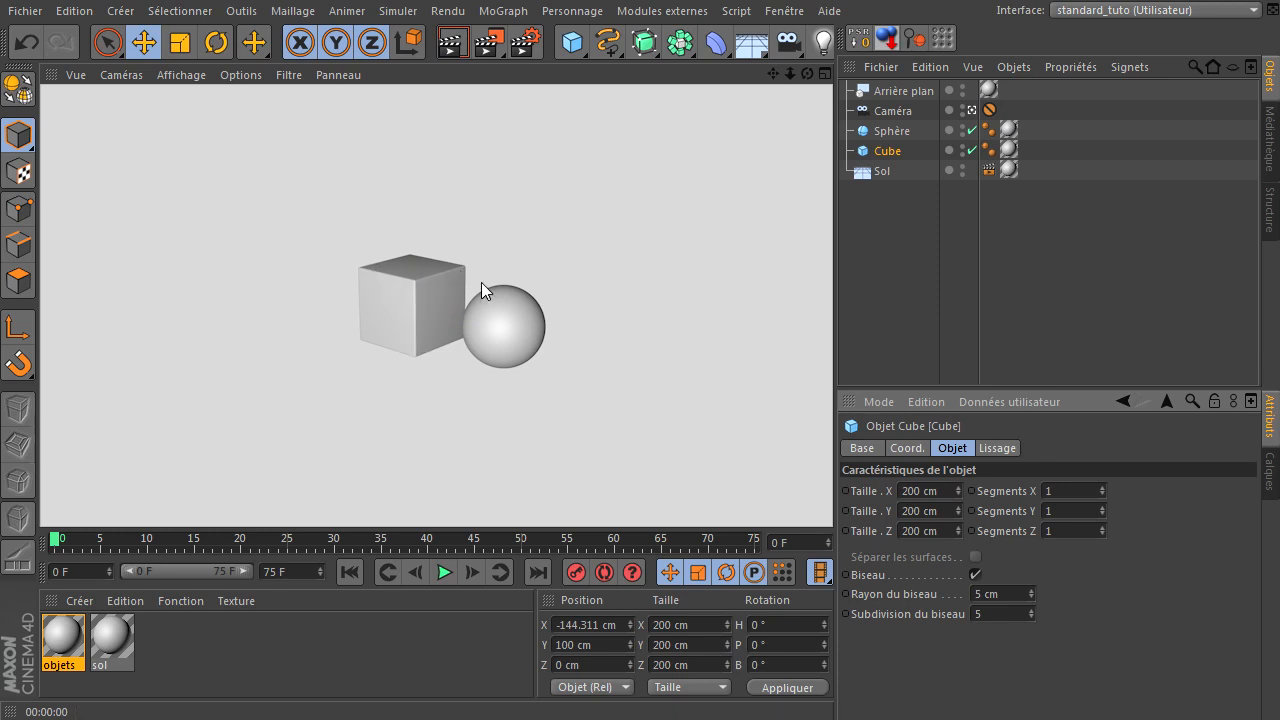
pyautogui.click(864, 267)
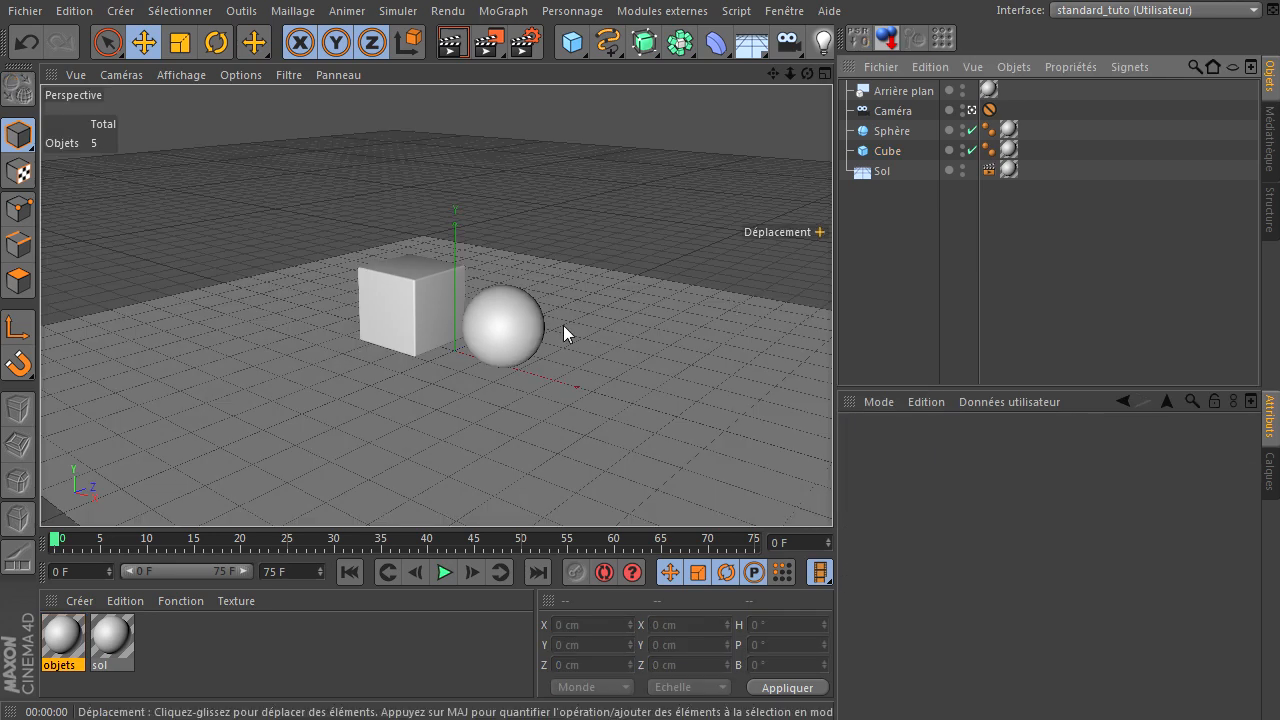
# Check the Options page of the render settings and close the settings window
pyautogui.click(540, 50)
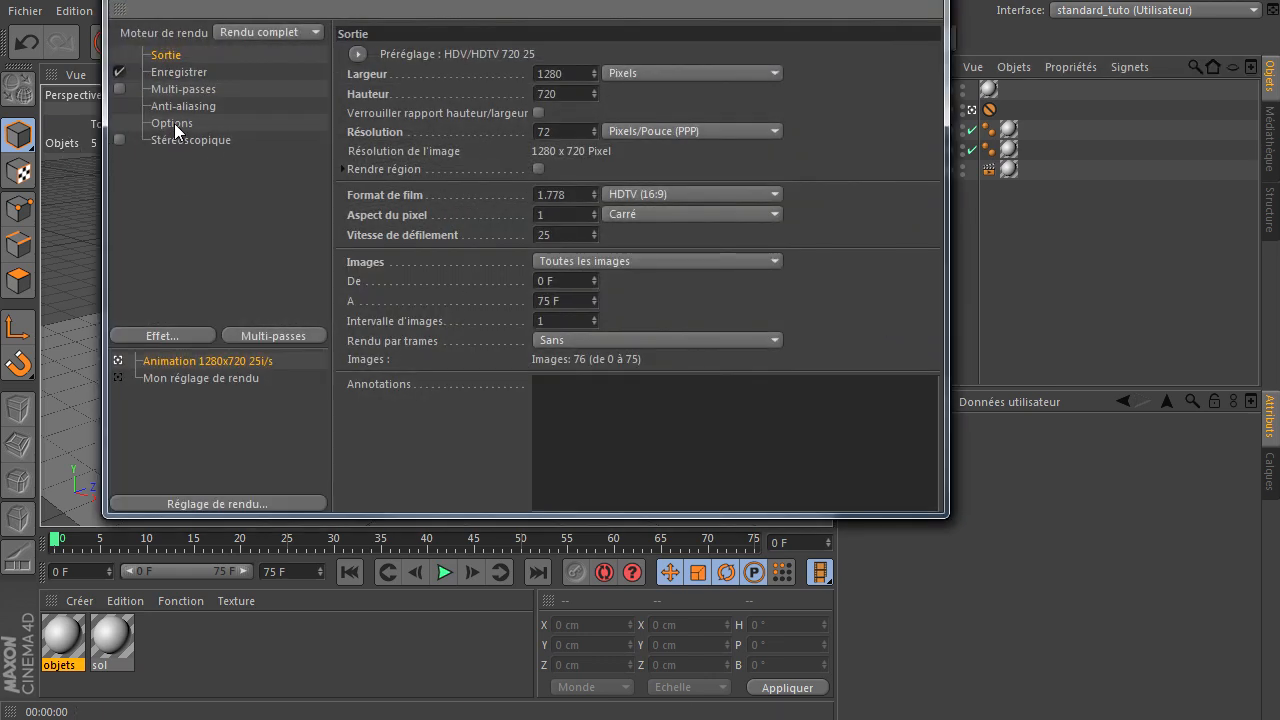
pyautogui.click(172, 123)
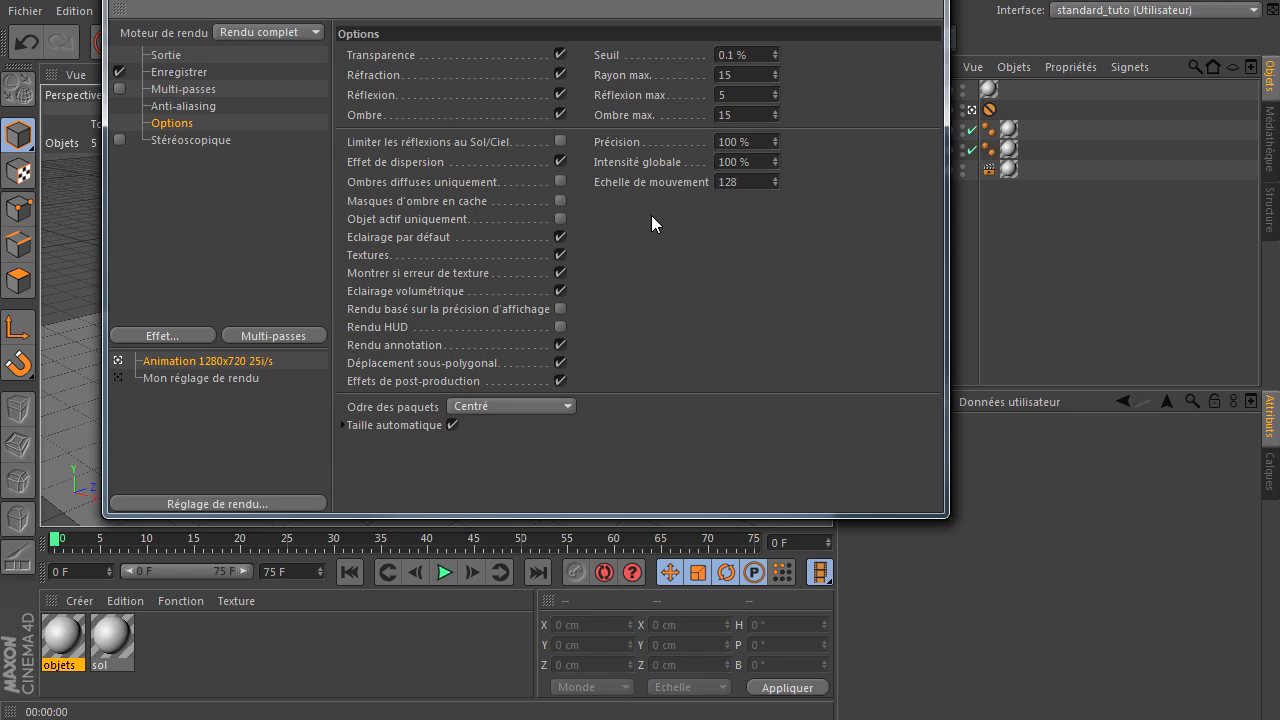
pyautogui.click(927, 7)
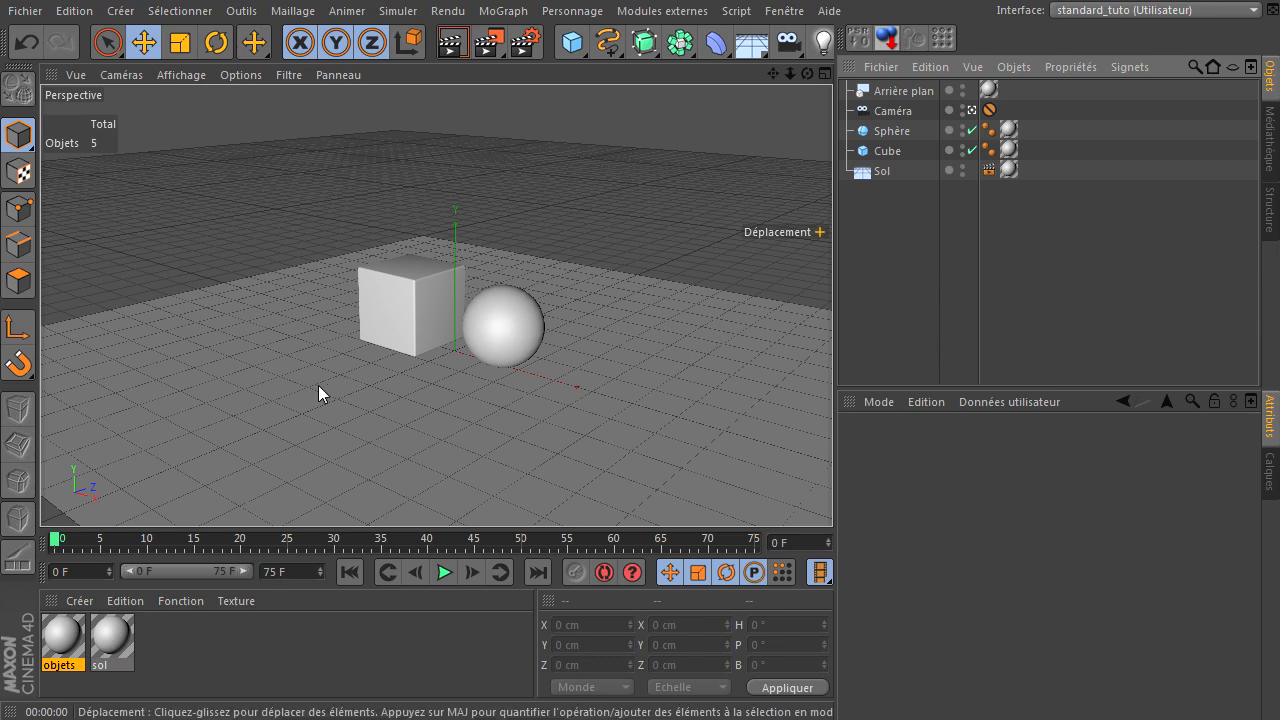
# Turn off Spécularité in the "sol" material and open the colour selector for its Couleur channel
pyautogui.doubleClick(115, 639)
pyautogui.moveTo(451, 139); pyautogui.dragTo(493, 62)
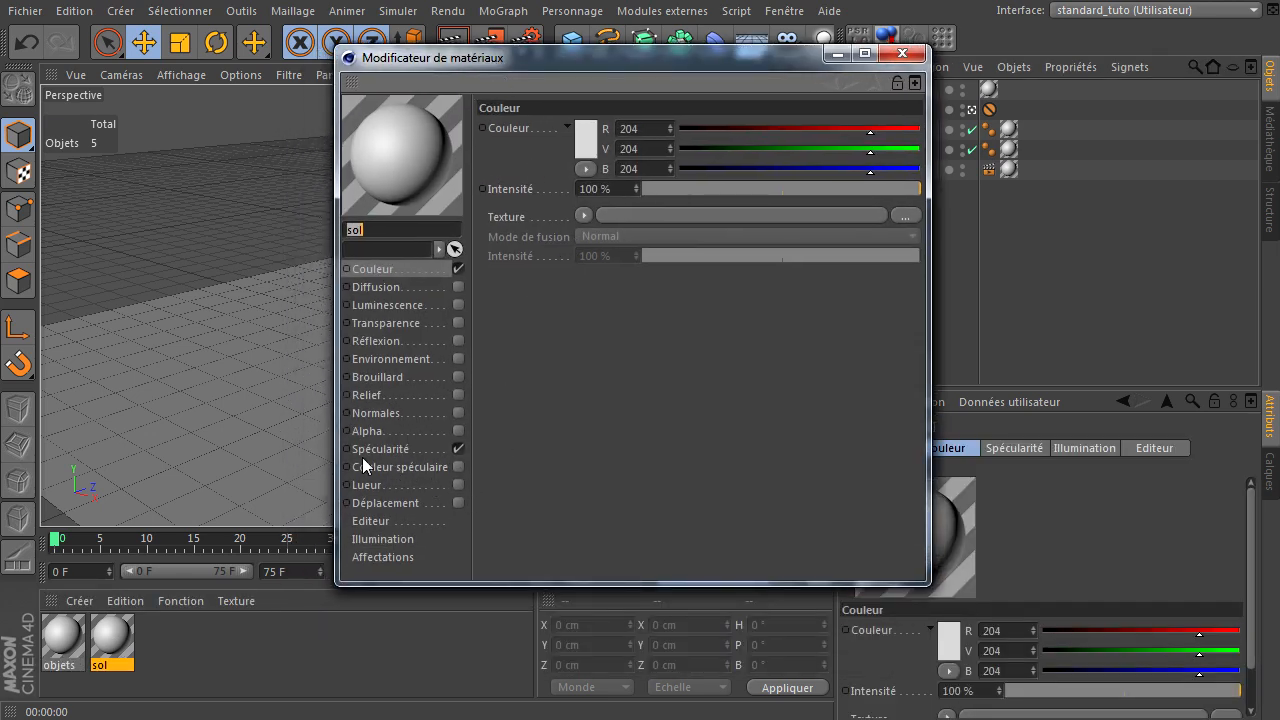
pyautogui.click(458, 450)
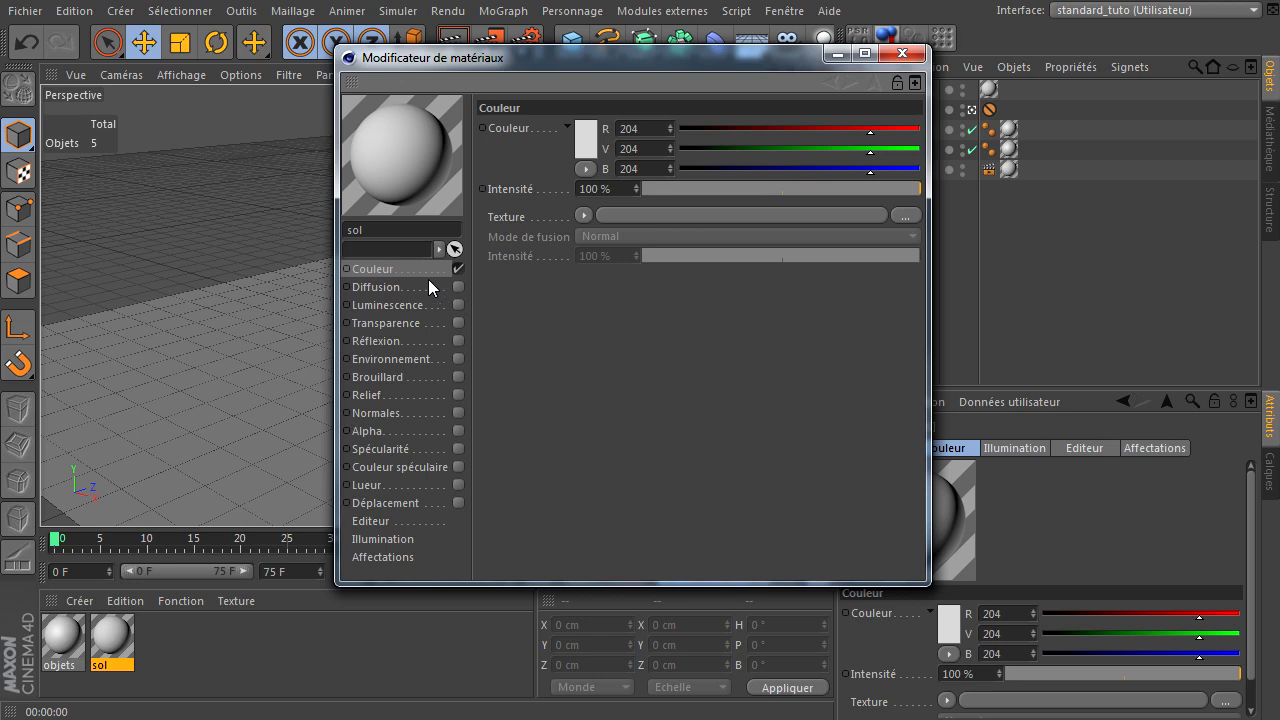
pyautogui.click(587, 139)
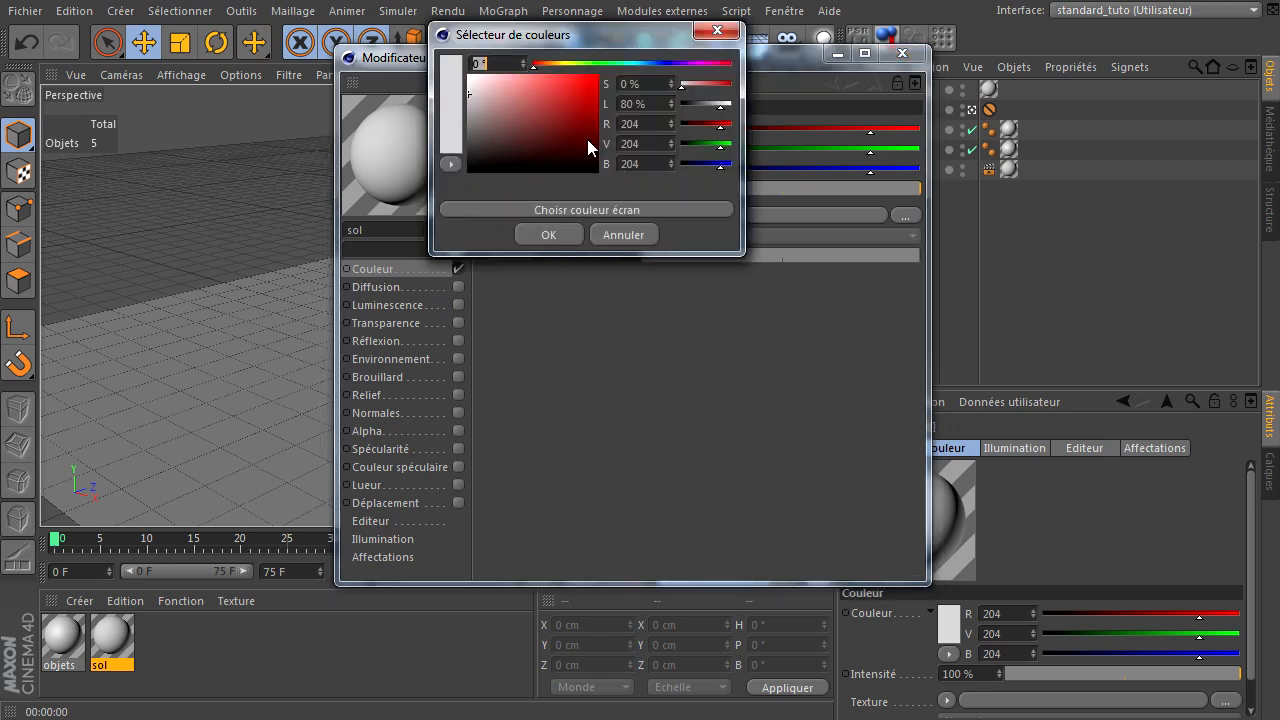
# Enter a dark grey of R 45, V 45, B 45 for the "sol" material's colour
pyautogui.click(646, 124)
pyautogui.write('45')
pyautogui.doubleClick(647, 136)
pyautogui.write('4')
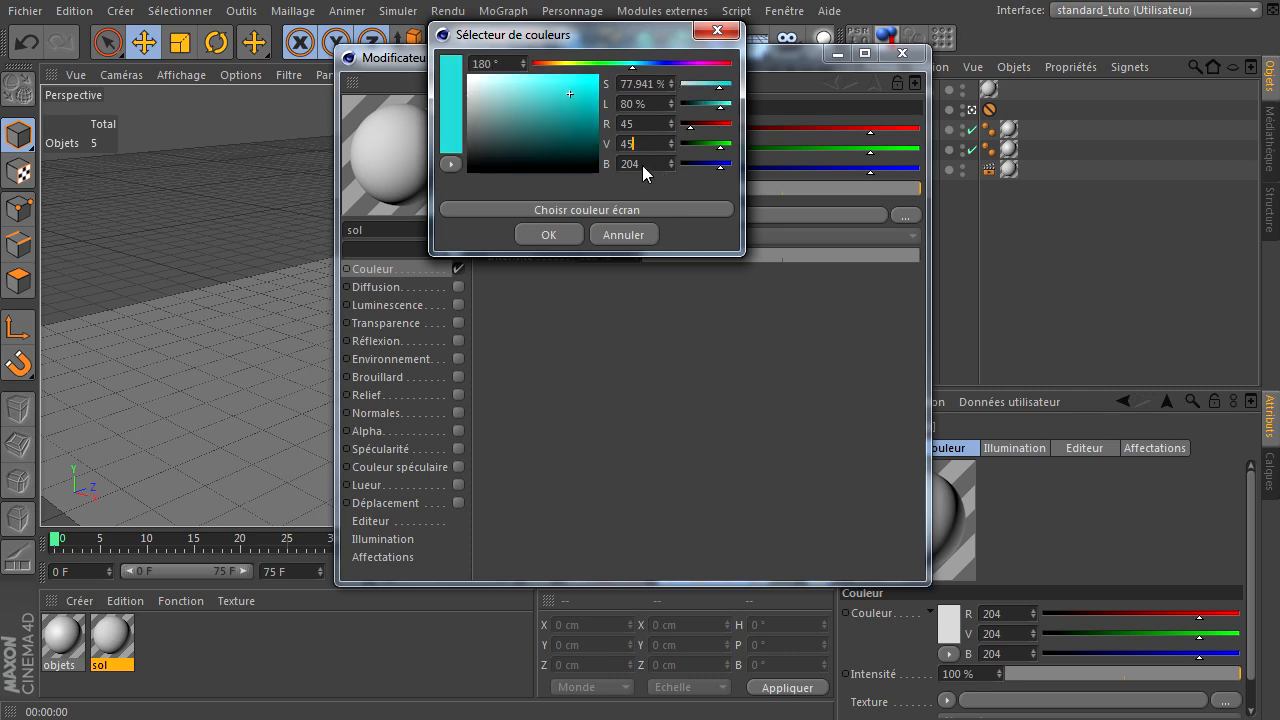
pyautogui.doubleClick(642, 165)
pyautogui.write('45')
pyautogui.press('Return')
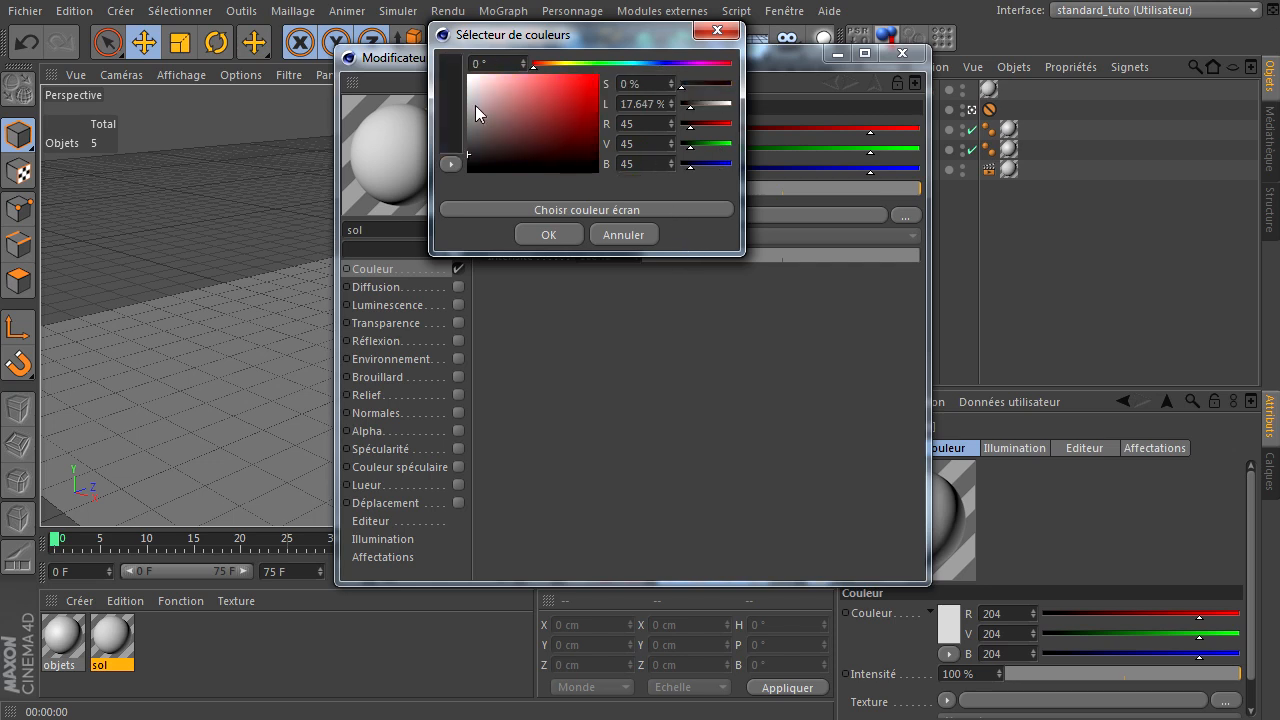
# Set the "sol" material's colour to R 46, V 46, B 46 and confirm it
pyautogui.doubleClick(653, 124)
pyautogui.write('46')
pyautogui.doubleClick(644, 141)
pyautogui.write('46')
pyautogui.doubleClick(644, 166)
pyautogui.write('46')
pyautogui.press('Return')
pyautogui.click(549, 235)
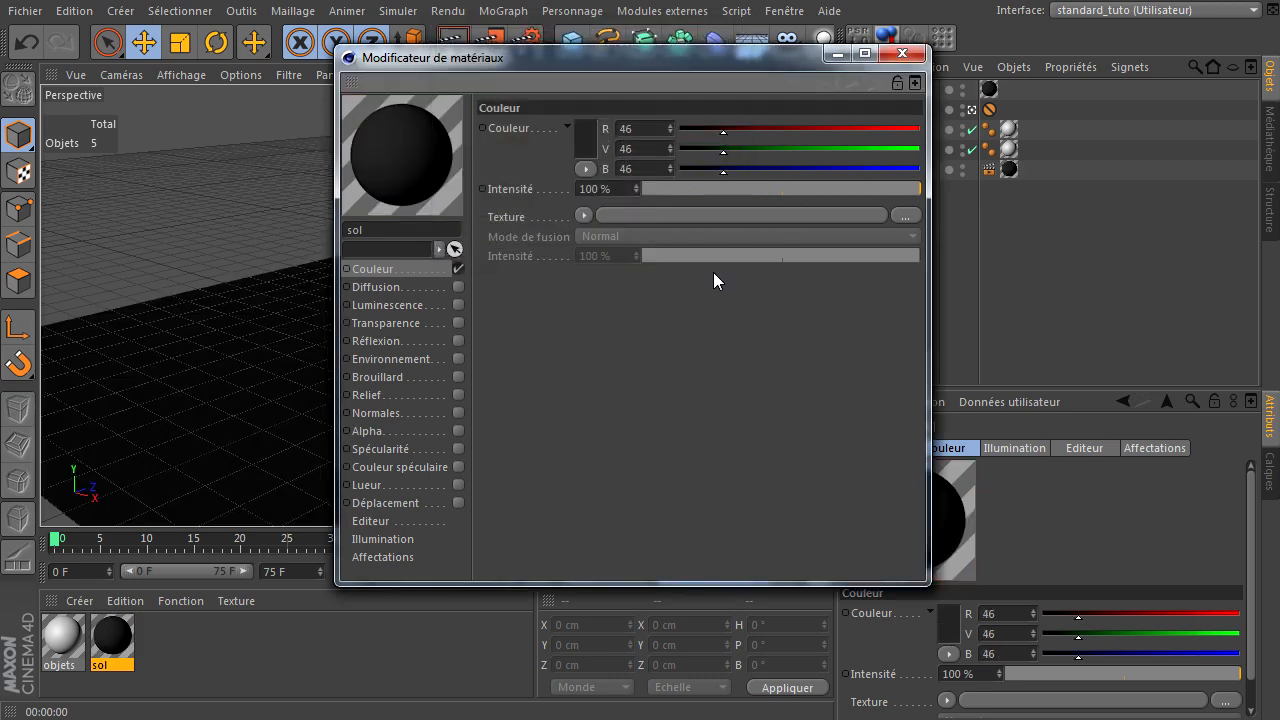
# Enable Réflexion on the "sol" material with an intensity of 70 % and render the camera view
pyautogui.click(460, 340)
pyautogui.moveTo(632, 61); pyautogui.dragTo(892, 111)
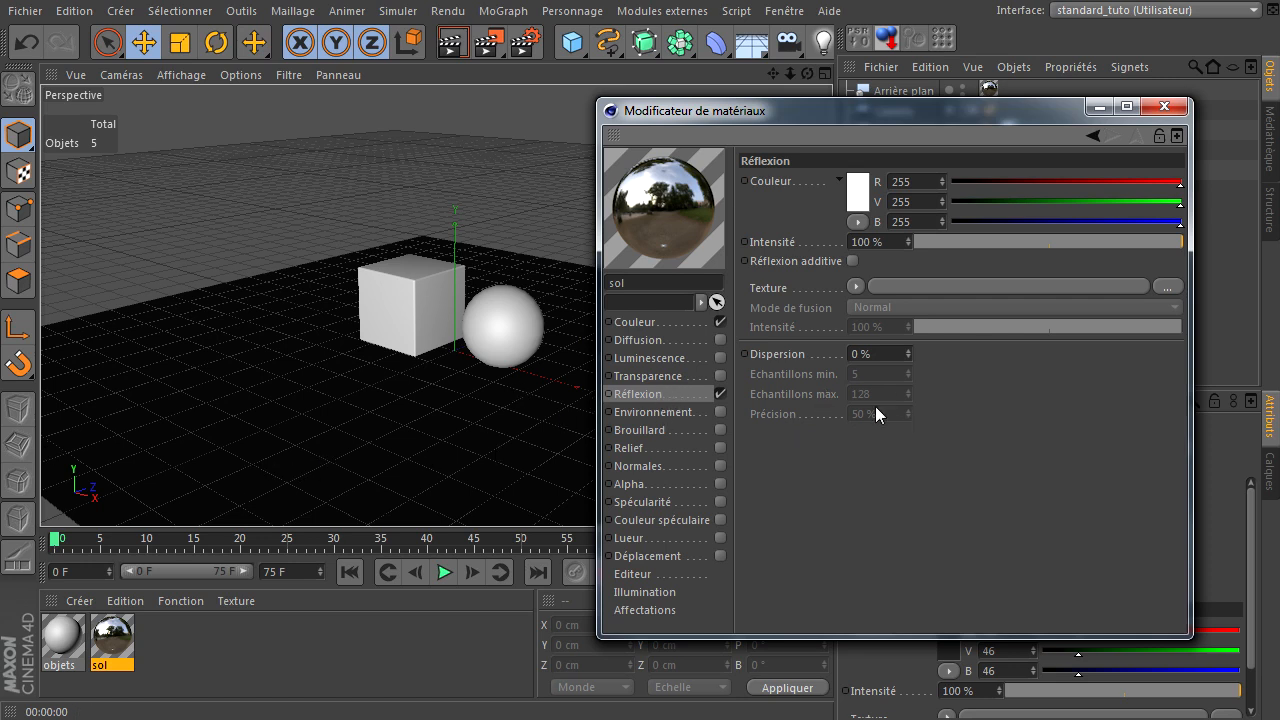
pyautogui.click(888, 241)
pyautogui.write('70')
pyautogui.press('Return')
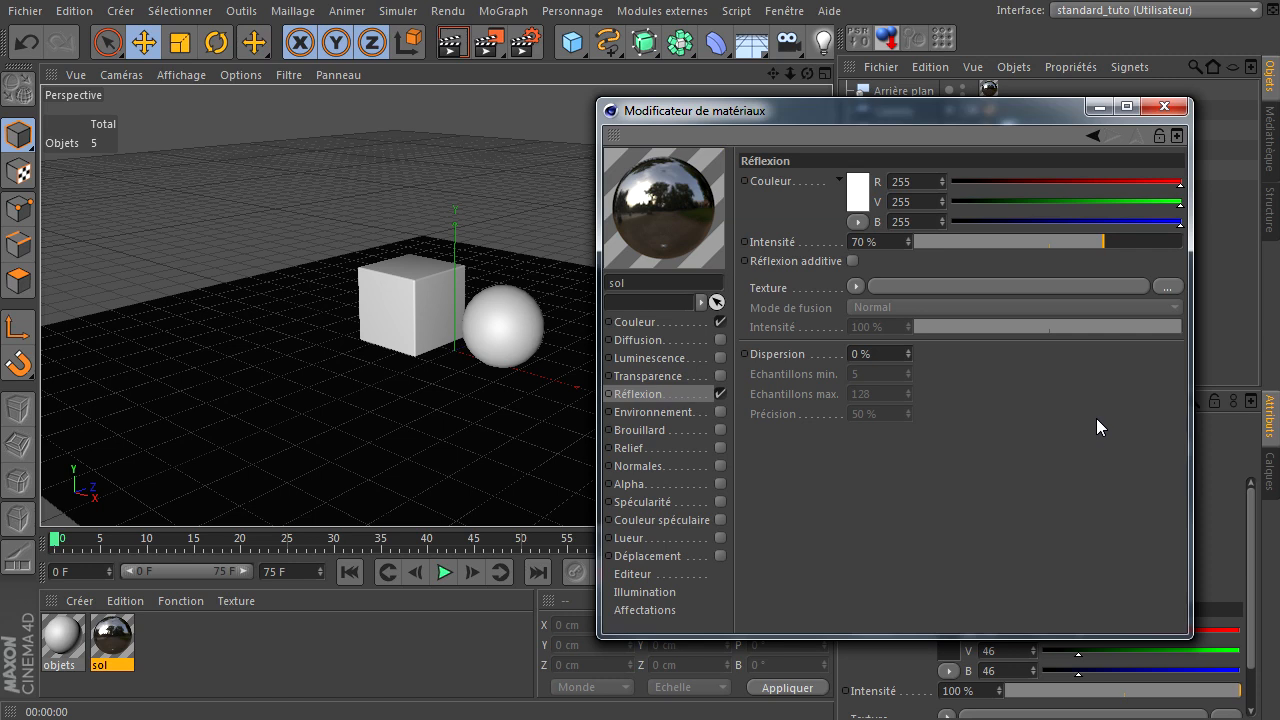
pyautogui.moveTo(879, 116); pyautogui.dragTo(1055, 144)
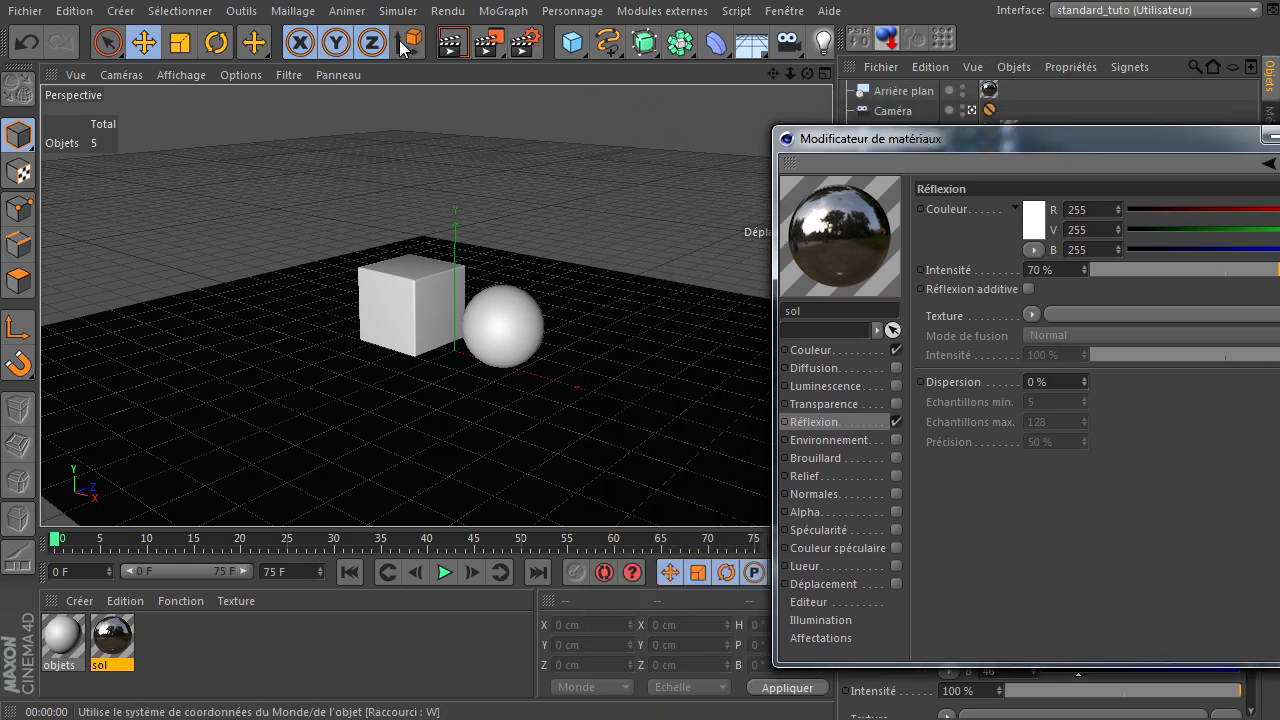
pyautogui.click(450, 45)
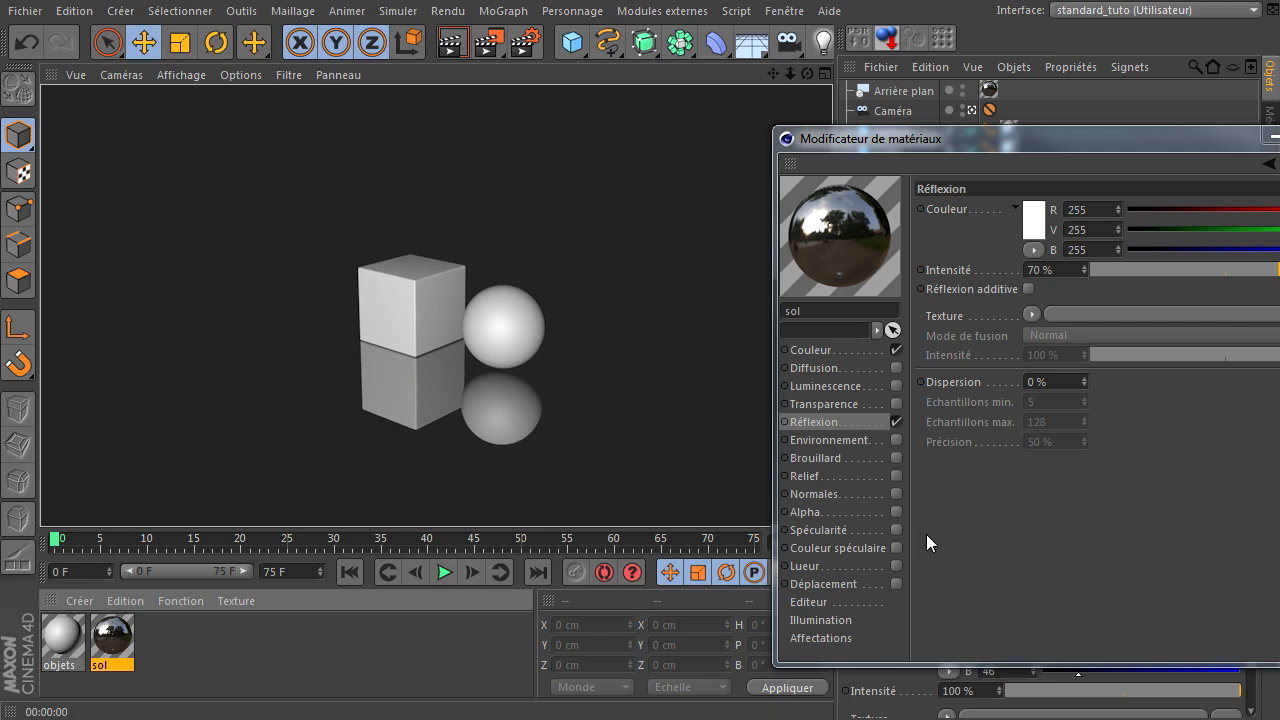
# Test reflection intensities of 20 % and 10 % on the "sol" material, rendering the view for each
pyautogui.click(1166, 271)
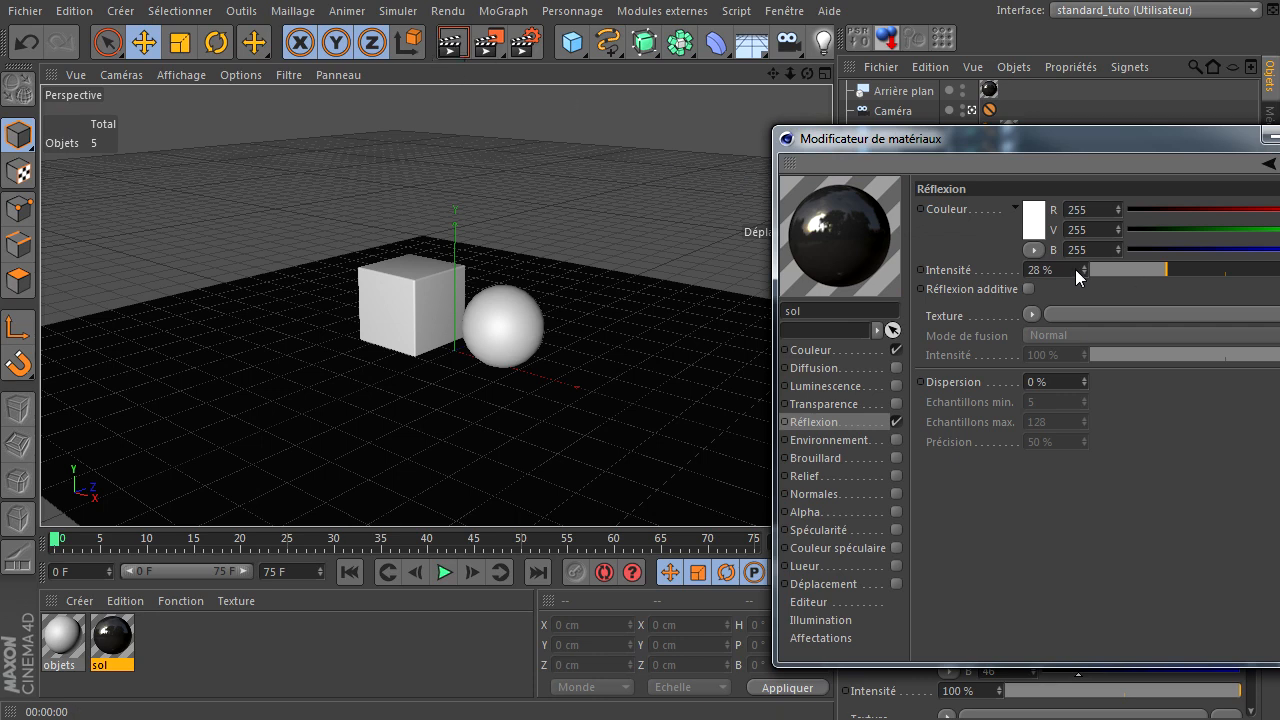
pyautogui.click(1066, 269)
pyautogui.write('20')
pyautogui.press('Return')
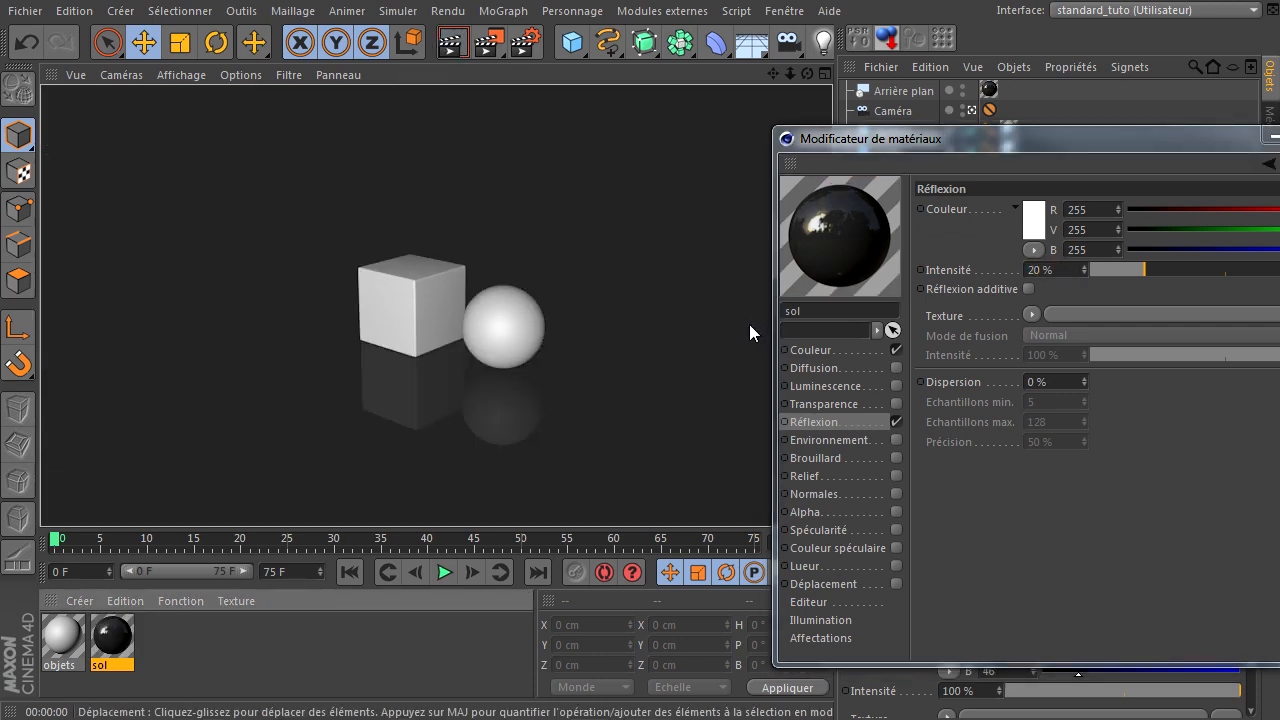
pyautogui.write('10')
pyautogui.press('Return')
pyautogui.click(452, 42)
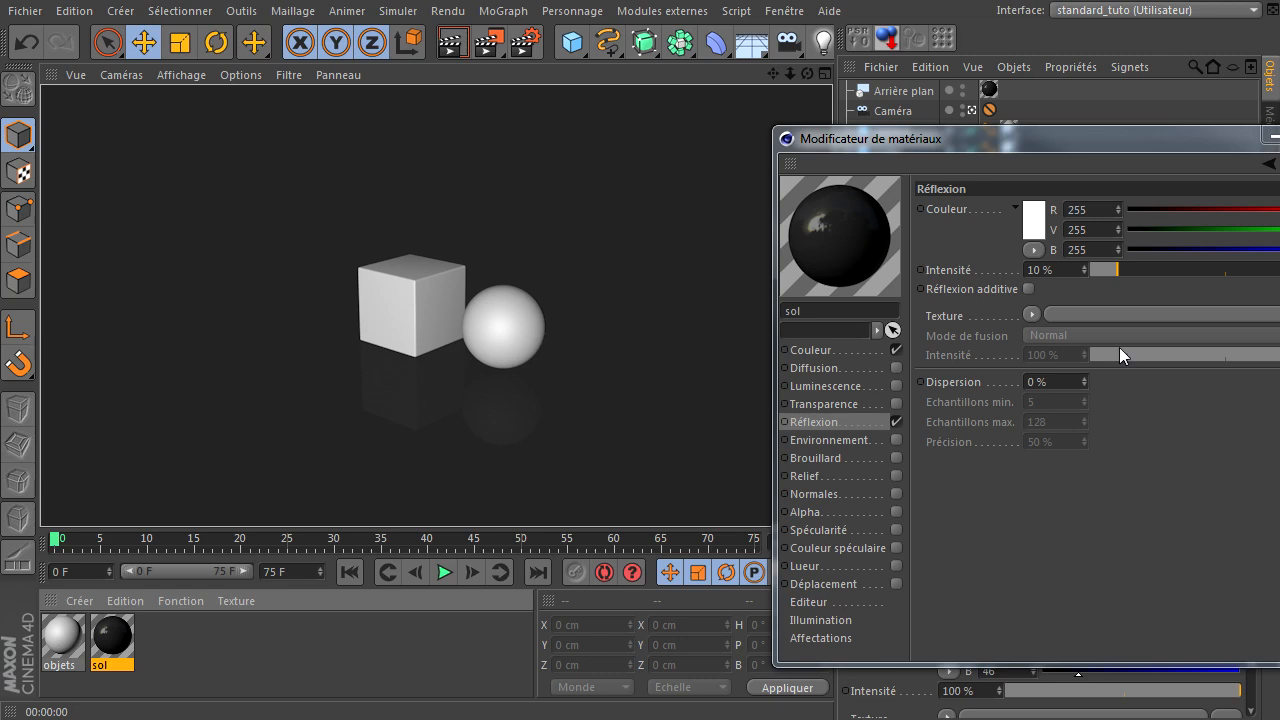
# Set the Dispersion of the "sol" material's reflection to 10 % and render the camera view
pyautogui.moveTo(1109, 141); pyautogui.dragTo(963, 157)
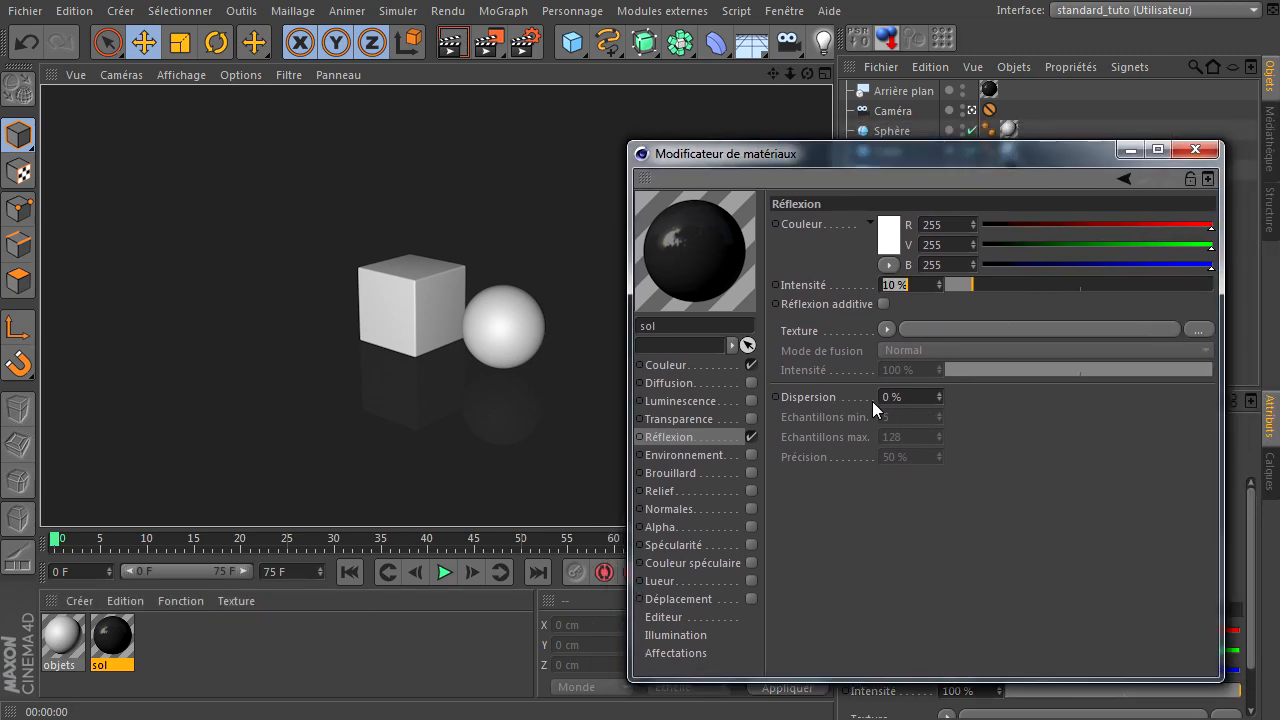
pyautogui.click(926, 396)
pyautogui.click(958, 401)
pyautogui.click(971, 401)
pyautogui.press('Return')
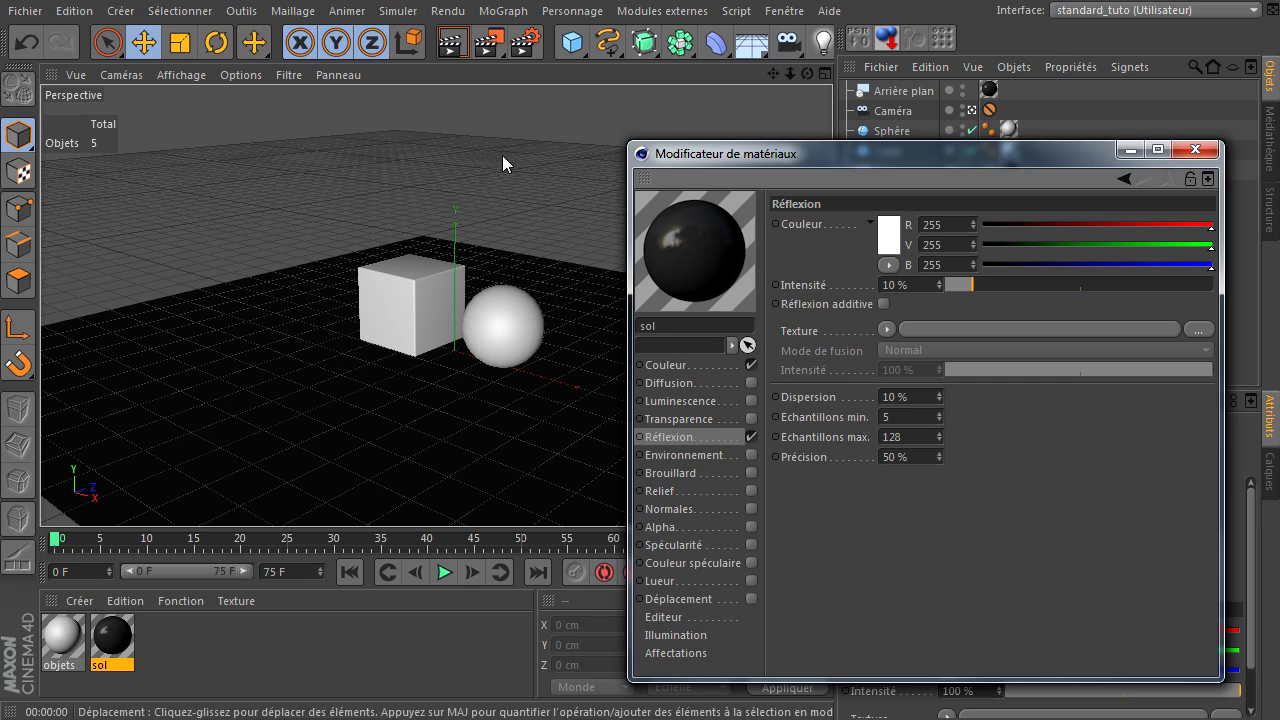
pyautogui.click(452, 42)
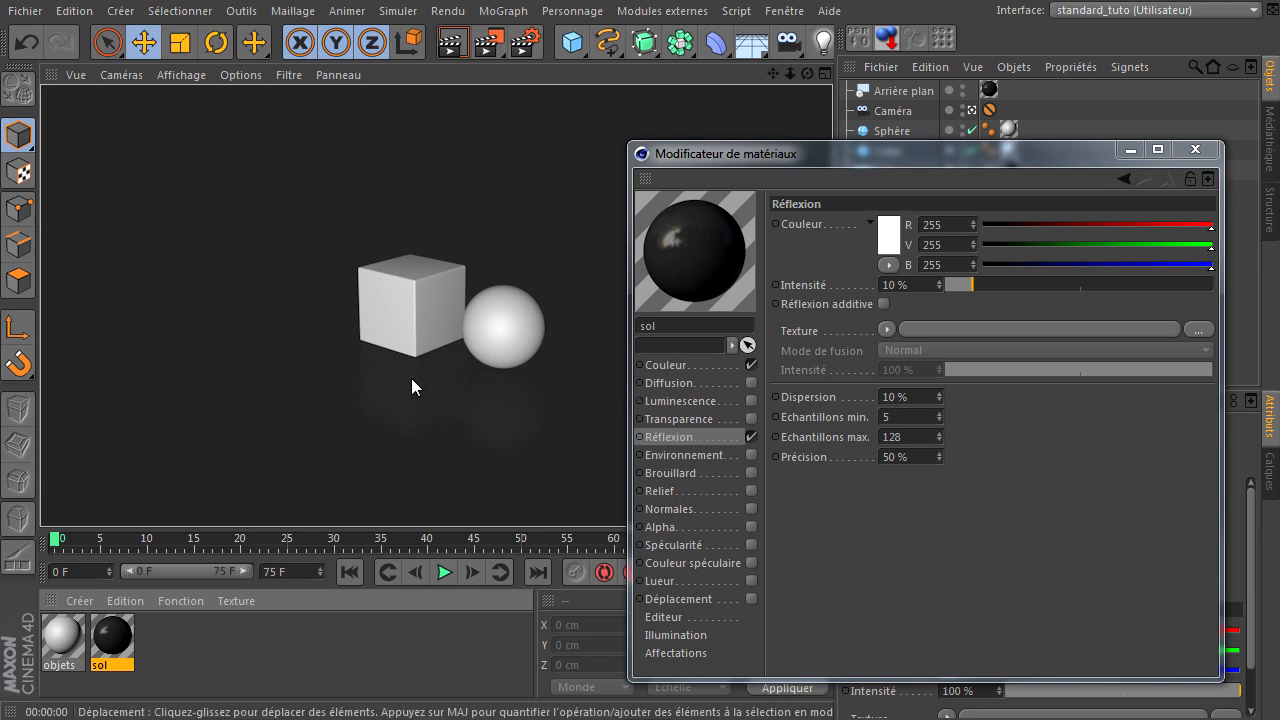
# Set the "sol" reflection to 75 % intensity and 0 % dispersion, and render a close-up of the Sphère outside the camera view
pyautogui.click(972, 111)
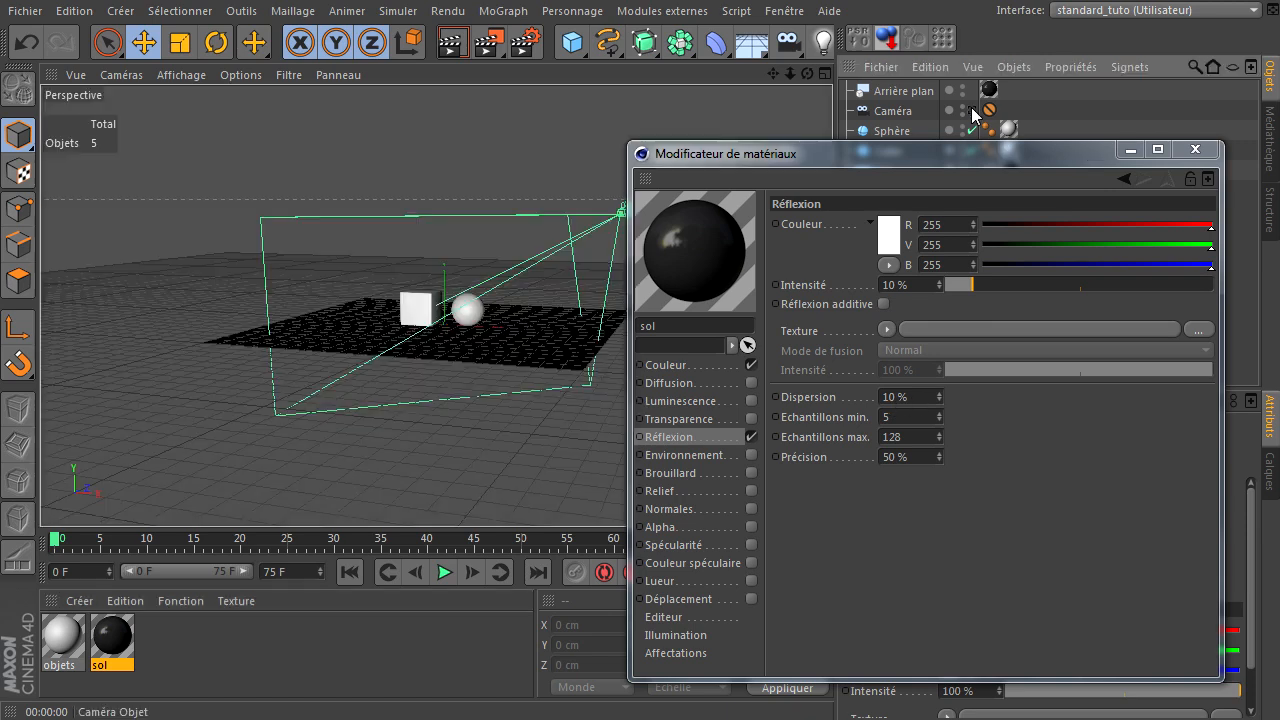
pyautogui.scroll(8, 371, 329)
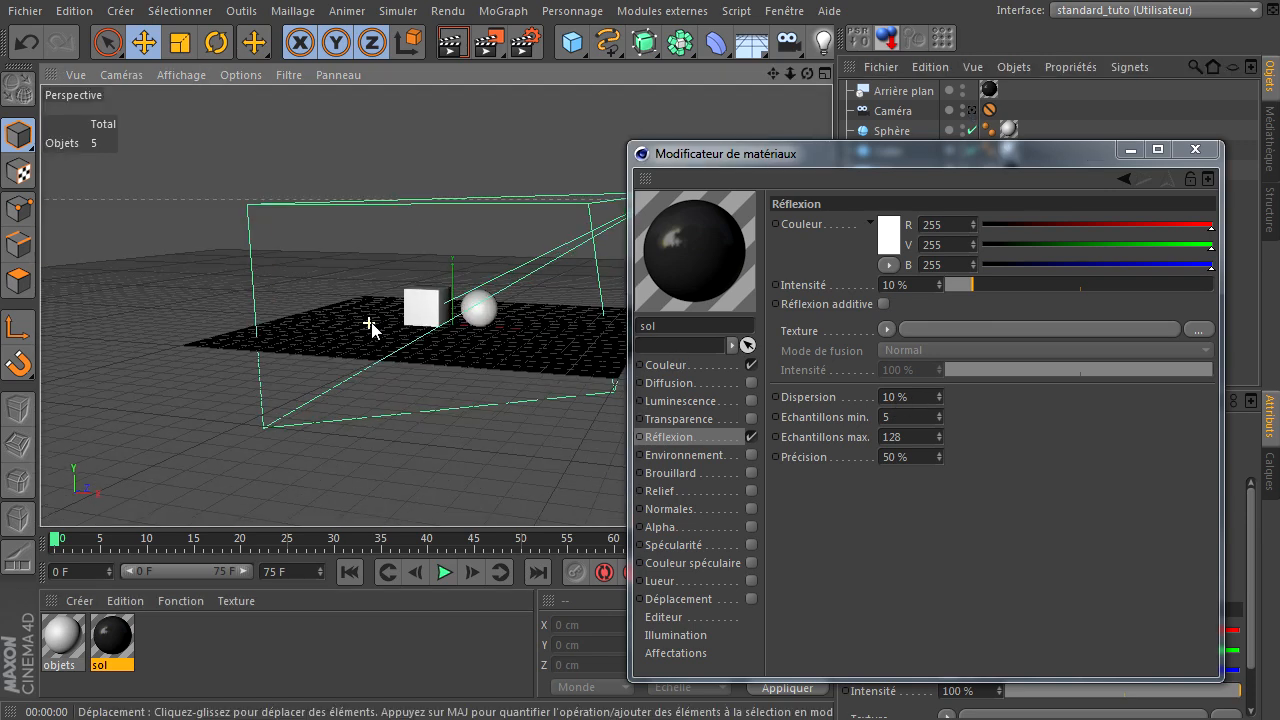
pyautogui.click(886, 132)
pyautogui.press('o')
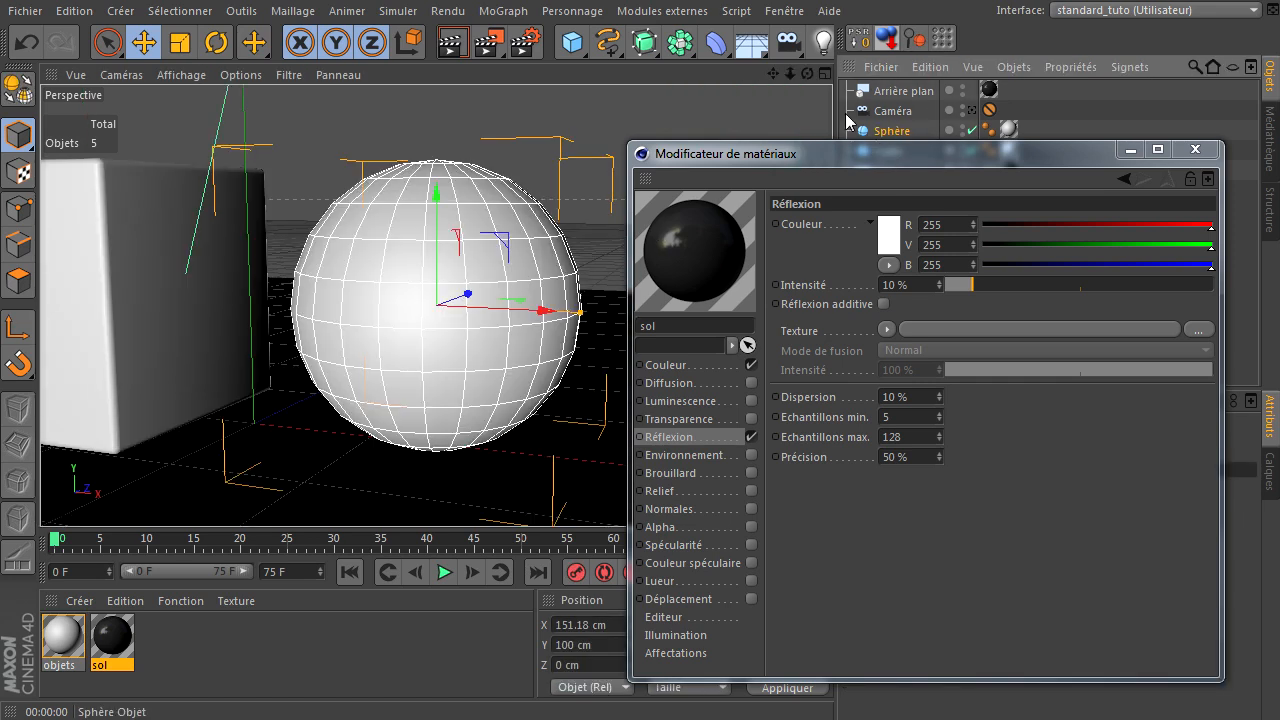
pyautogui.moveTo(808, 73); pyautogui.dragTo(805, 491)
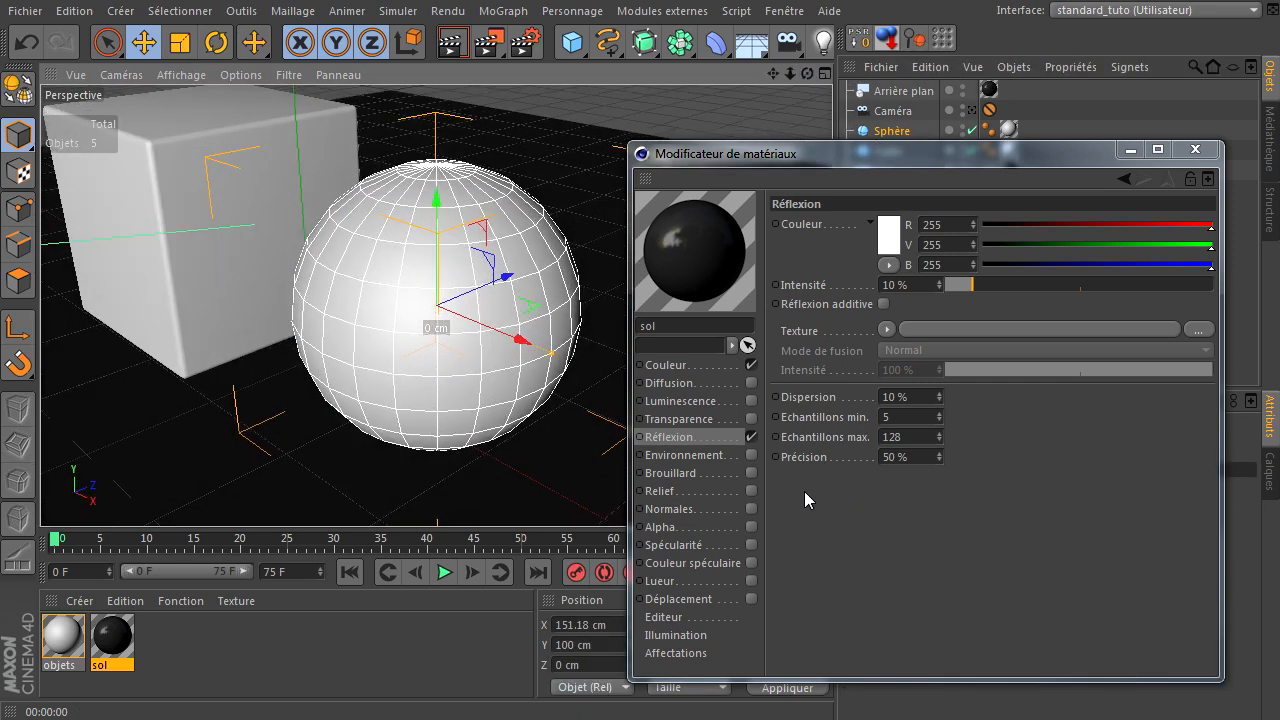
pyautogui.moveTo(807, 73)
pyautogui.mouseDown()
pyautogui.moveTo(832, 490)
pyautogui.moveTo(985, 319)
pyautogui.moveTo(1082, 284)
pyautogui.moveTo(1150, 293)
pyautogui.mouseUp()
pyautogui.click(900, 397)
pyautogui.write('0')
pyautogui.press('Return')
pyautogui.click(452, 40)
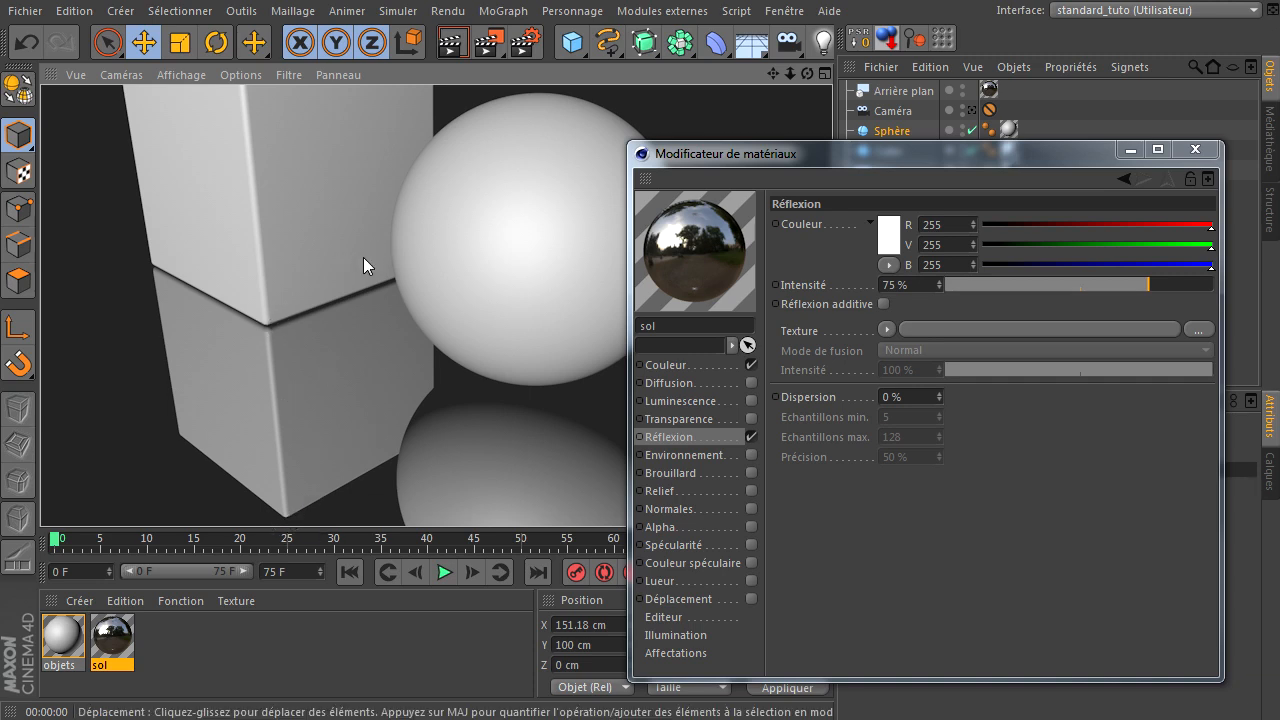
# Give the "sol" reflection a Dispersion of 10 % and render the close-up again
pyautogui.click(912, 399)
pyautogui.write('10')
pyautogui.press('Return')
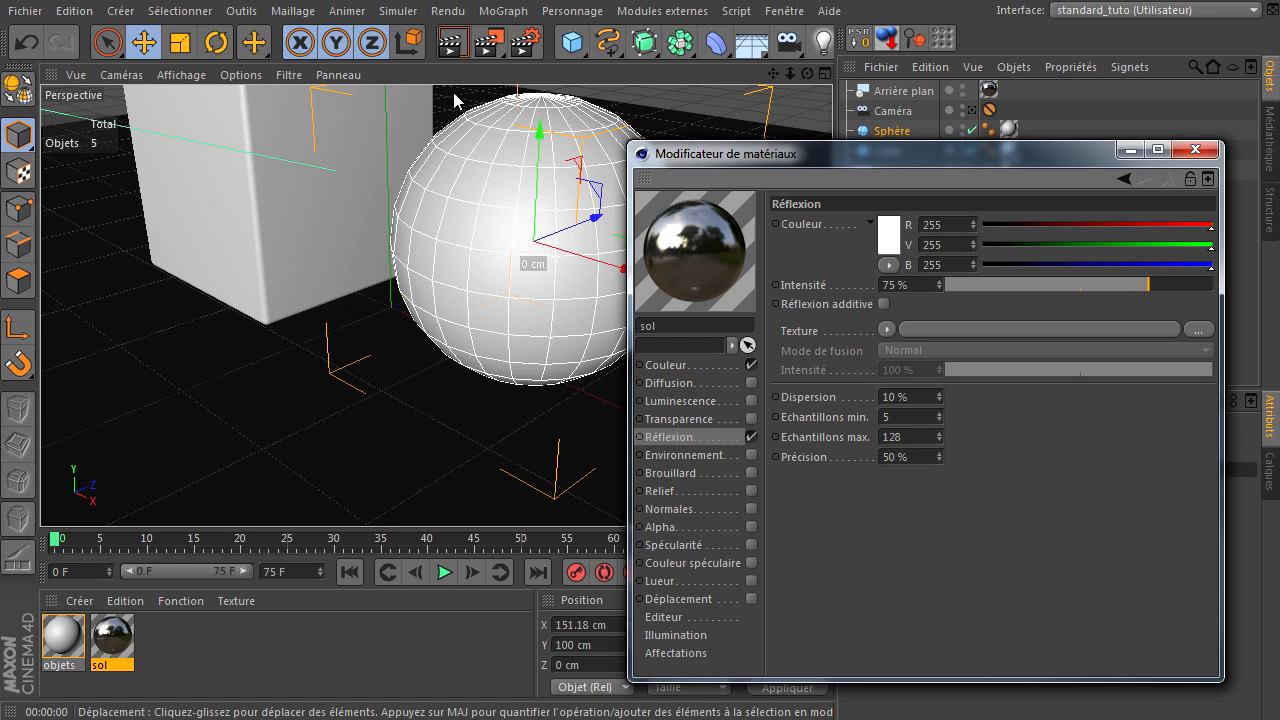
pyautogui.click(452, 41)
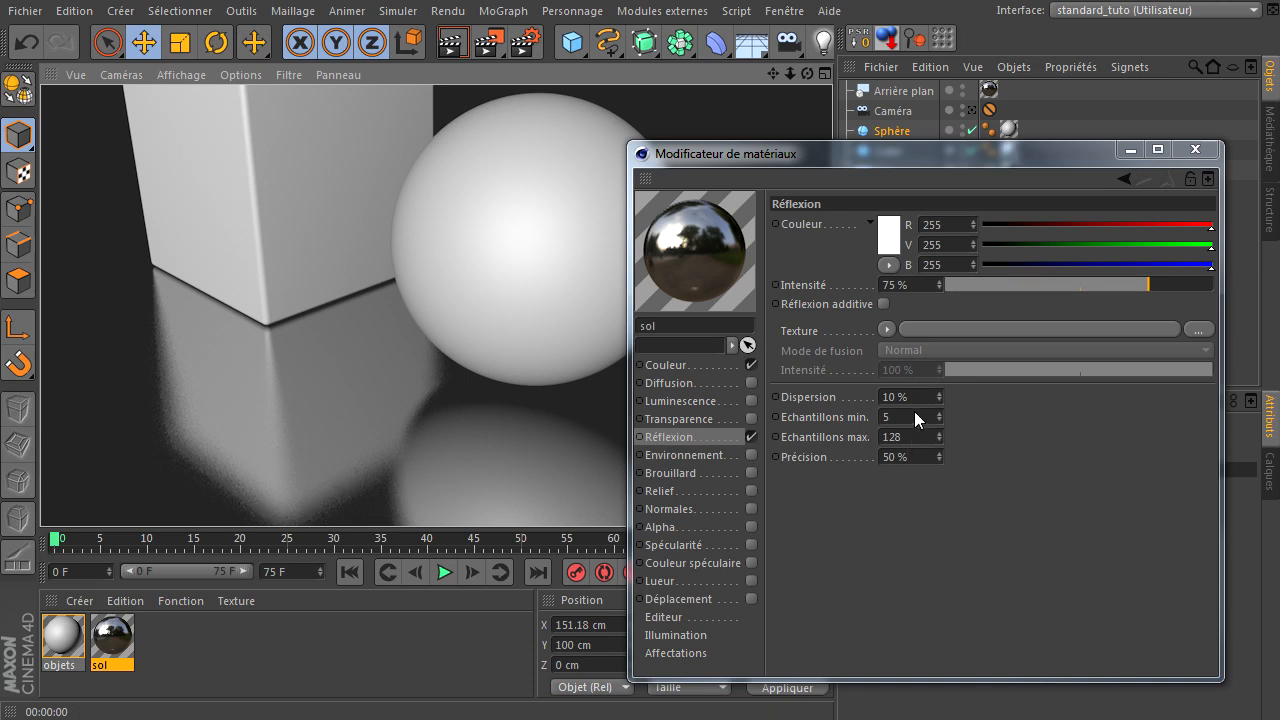
# Test a reflection intensity of 10 % on the "sol" material and render the close-up
pyautogui.doubleClick(917, 288)
pyautogui.write('10')
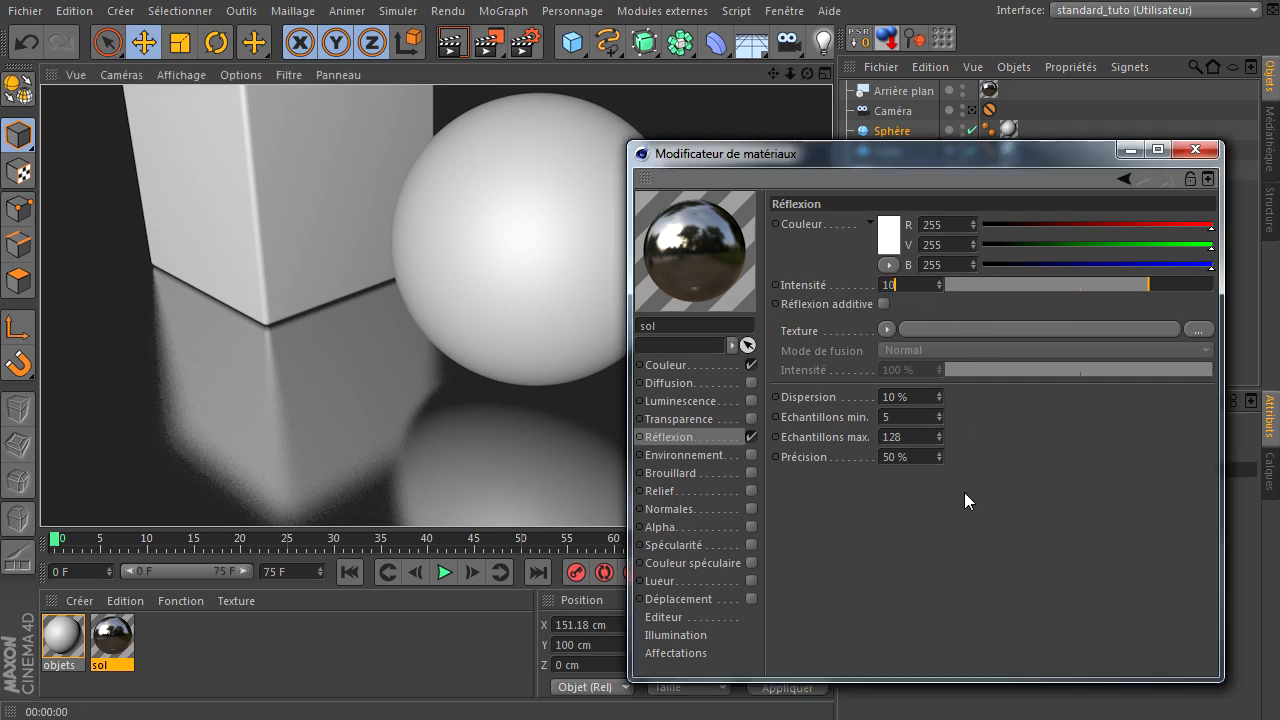
pyautogui.press('Return')
pyautogui.click(452, 40)
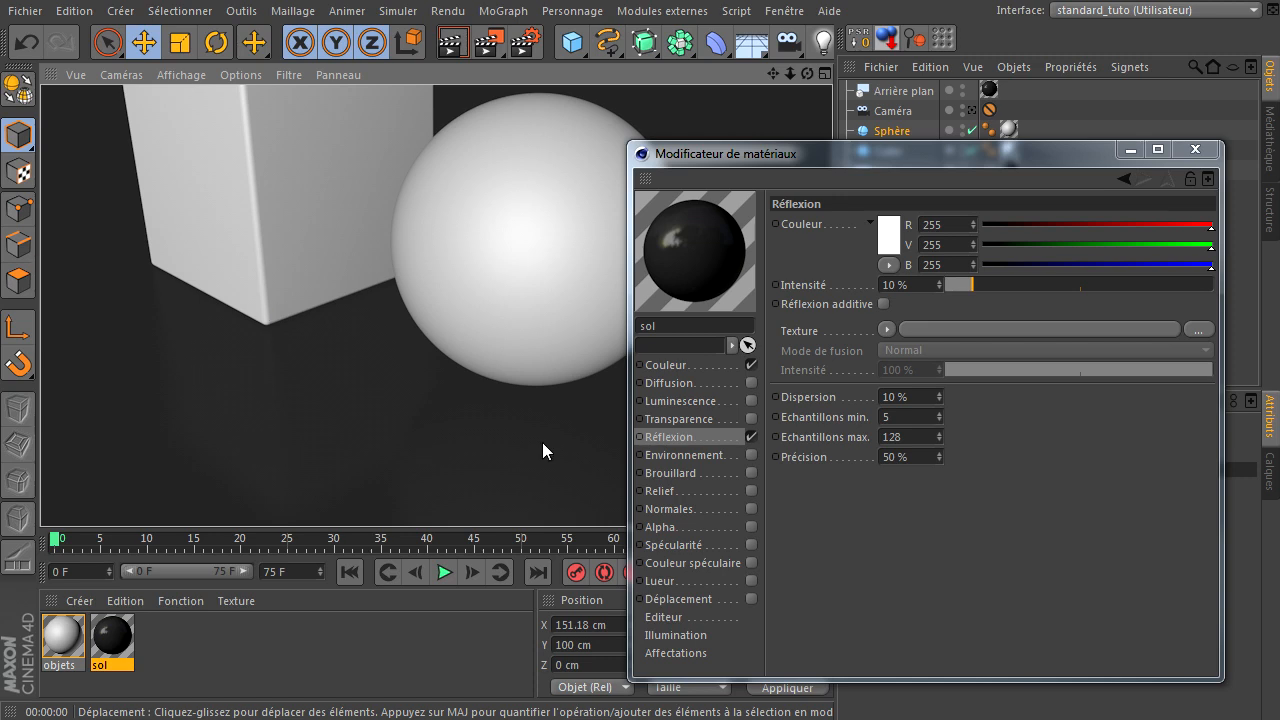
# Set the "sol" material's reflection intensity to 15 %, render the close-up, and deselect the Sphère
pyautogui.click(925, 285)
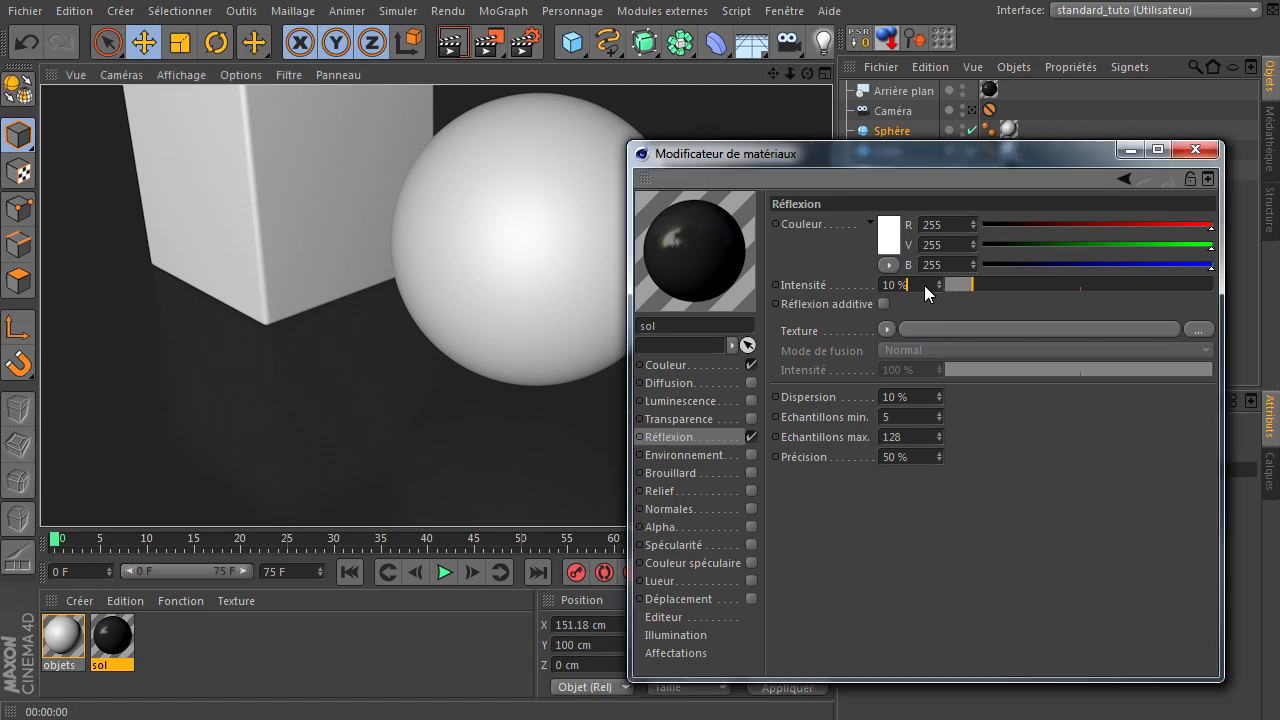
pyautogui.write('5')
pyautogui.press('Return')
pyautogui.click(452, 45)
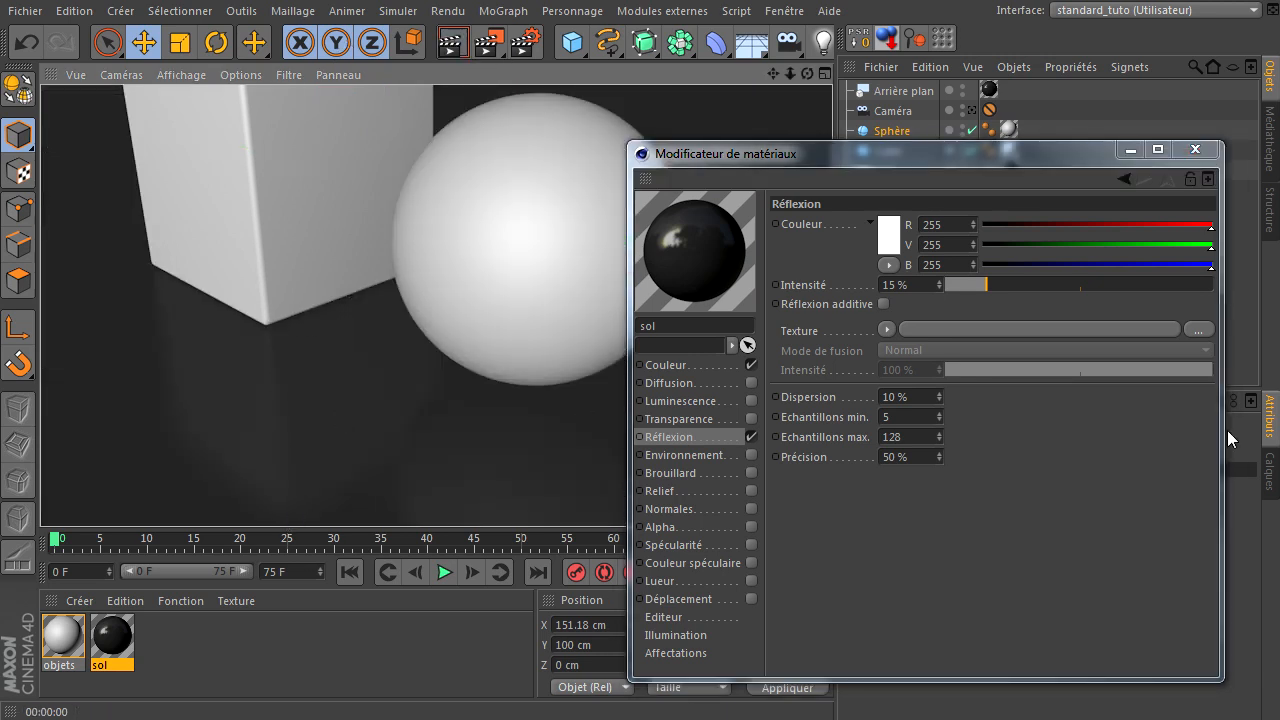
pyautogui.click(1196, 150)
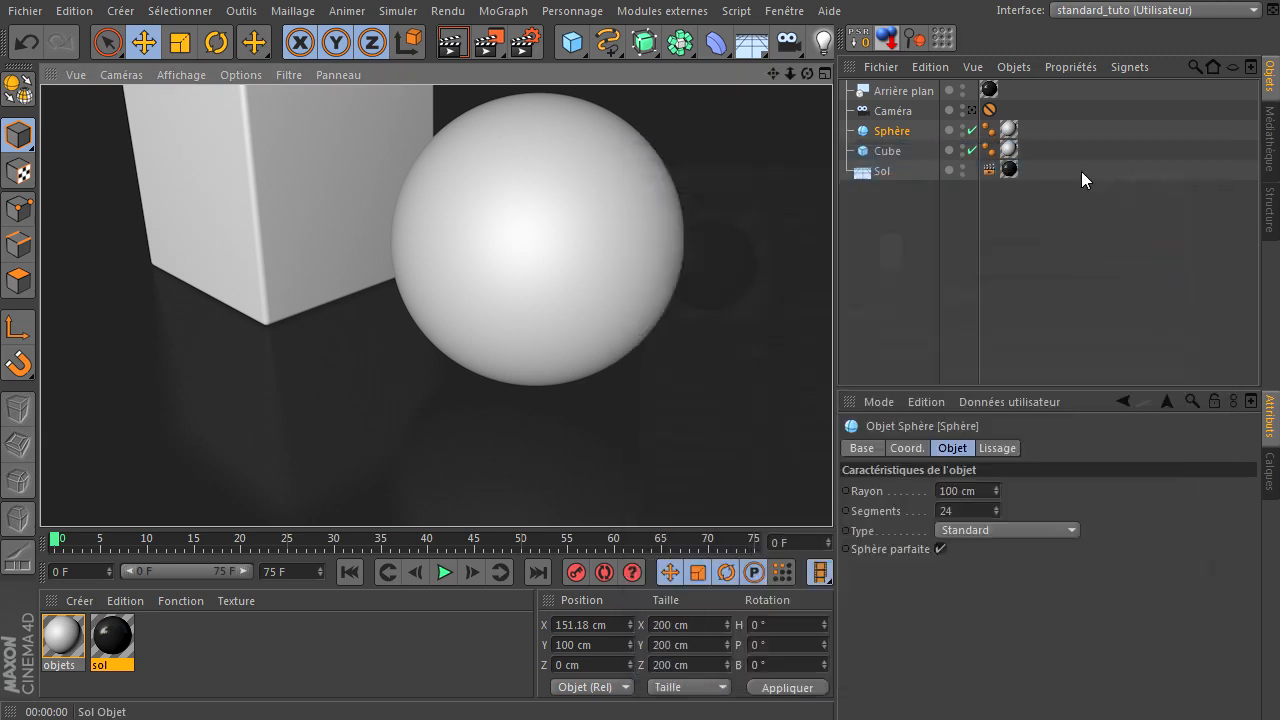
pyautogui.scroll(-4, 593, 383)
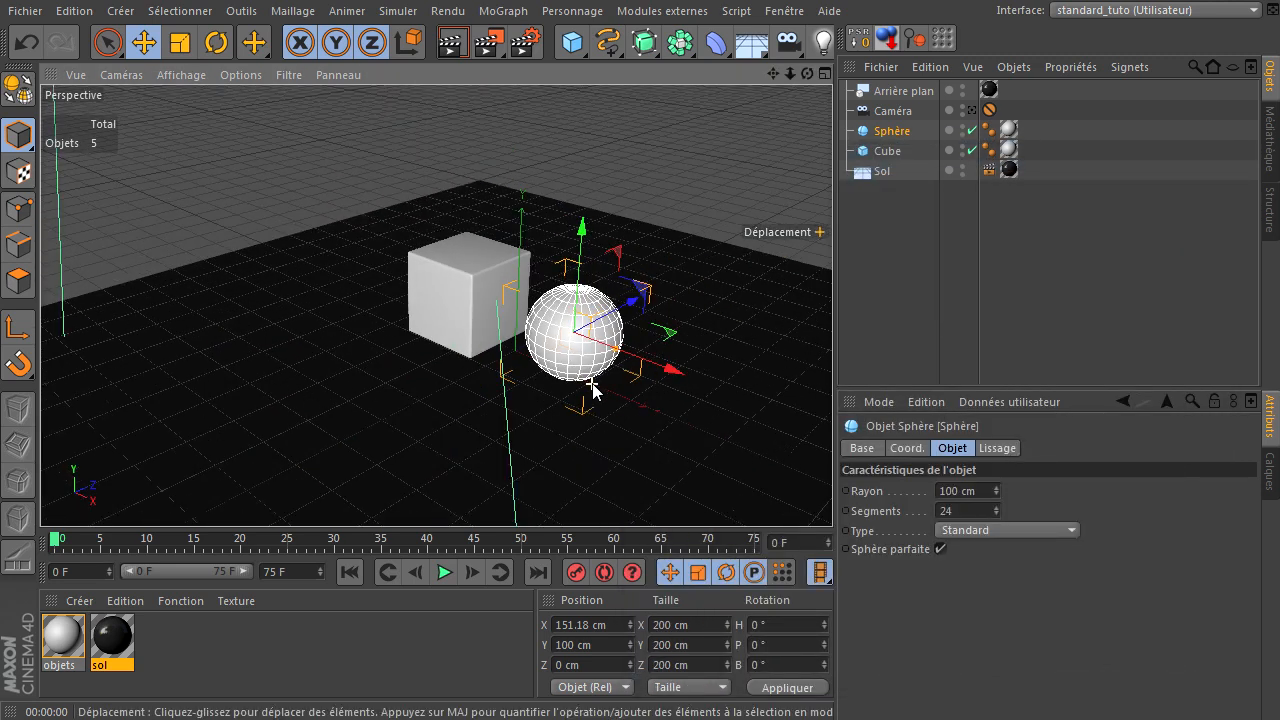
pyautogui.click(878, 332)
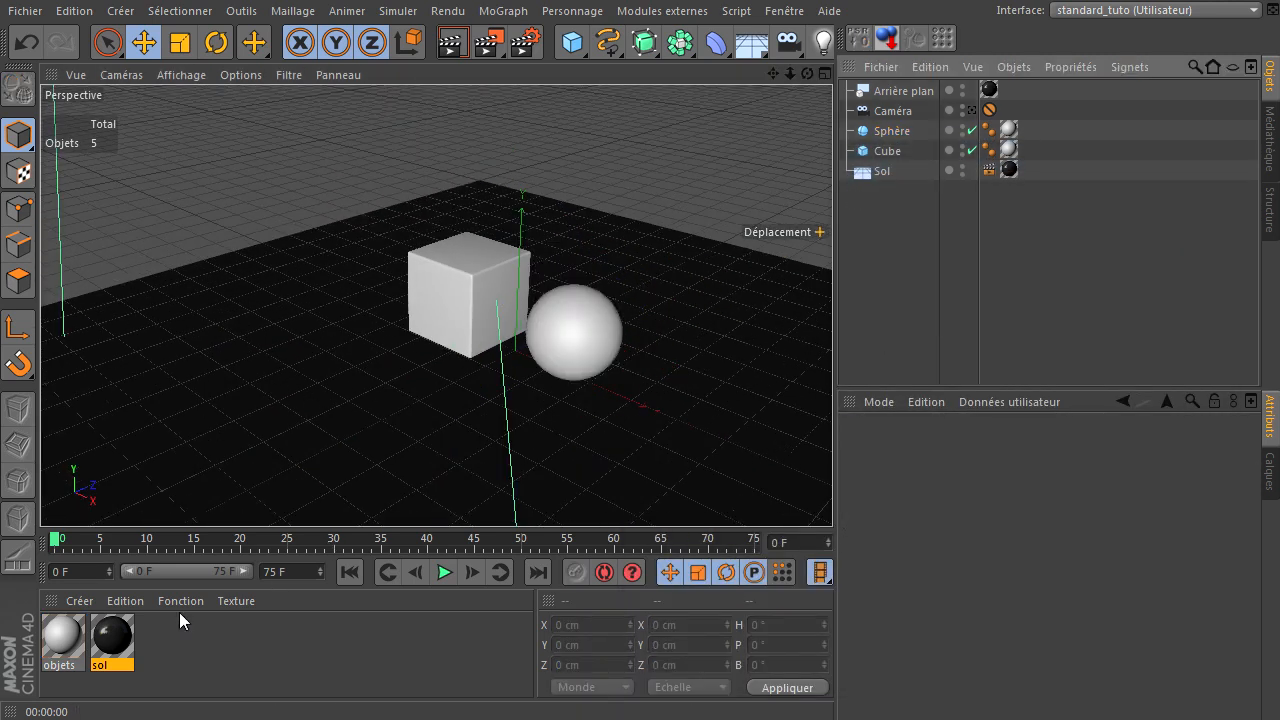
# Lighten the colour of the "objets" material to a grey of RGB 210, 210, 210
pyautogui.click(58, 630)
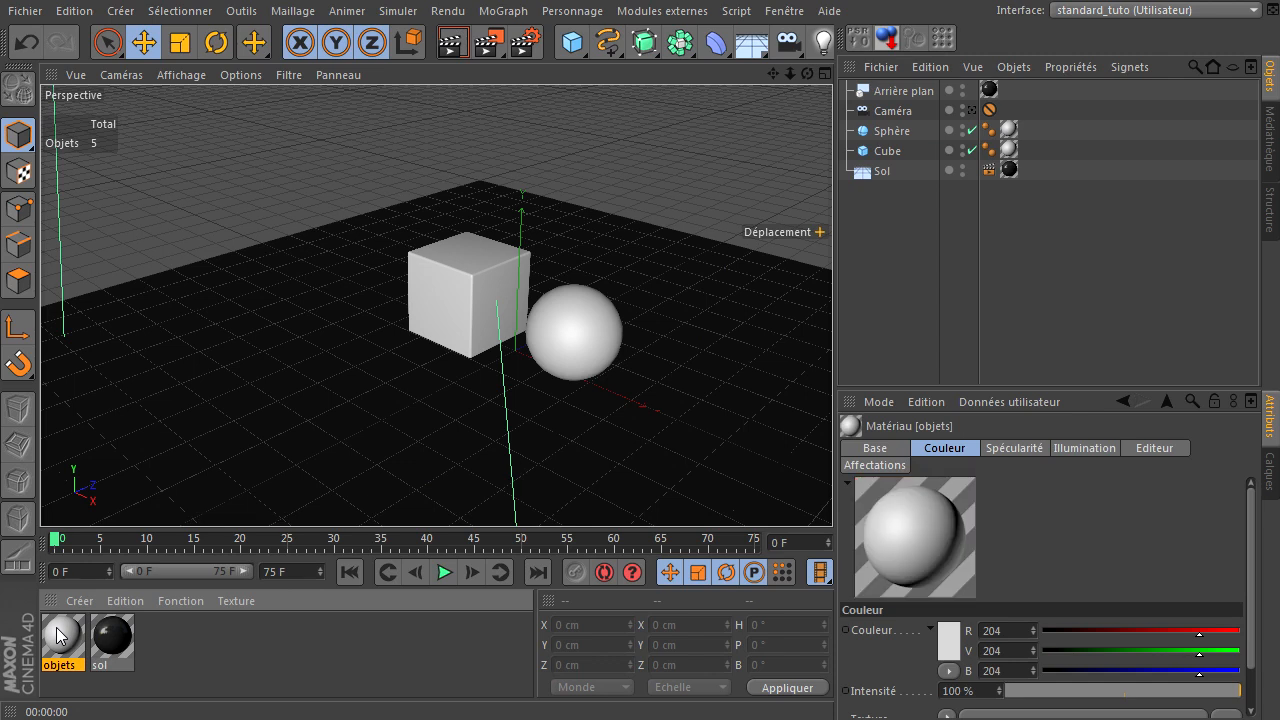
pyautogui.doubleClick(57, 629)
pyautogui.moveTo(626, 105); pyautogui.dragTo(912, 139)
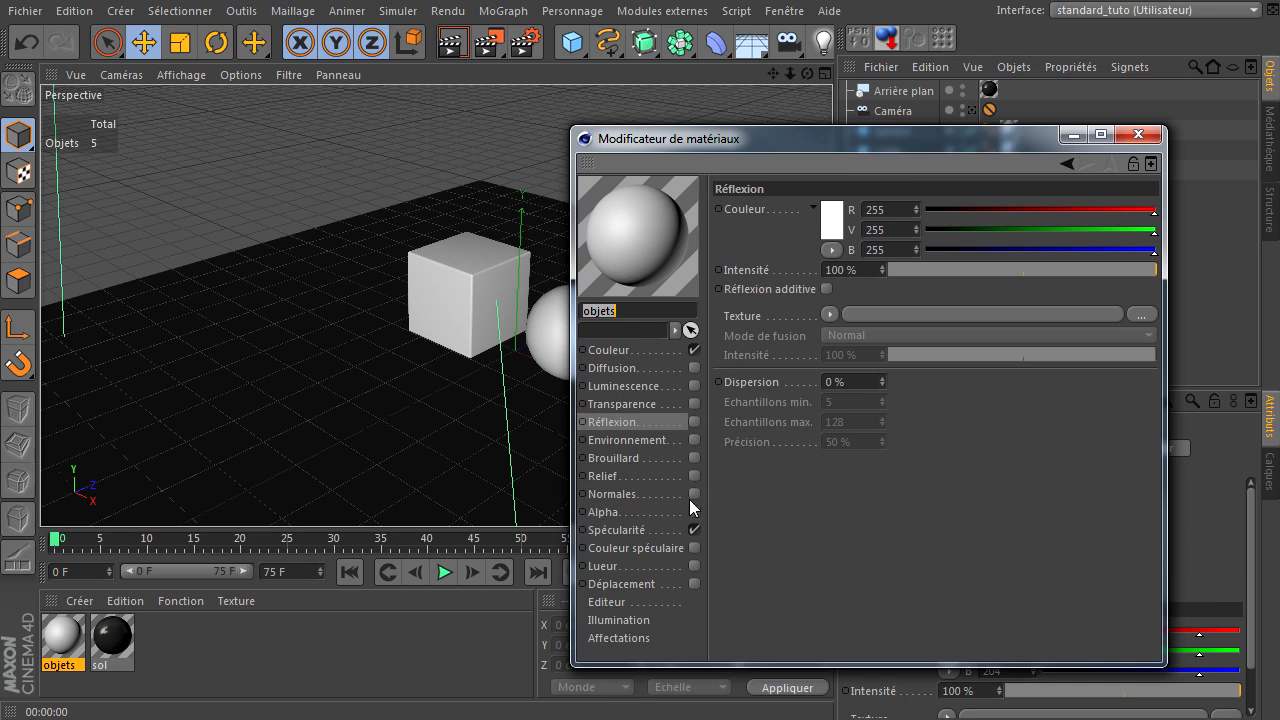
pyautogui.click(725, 535)
pyautogui.click(630, 350)
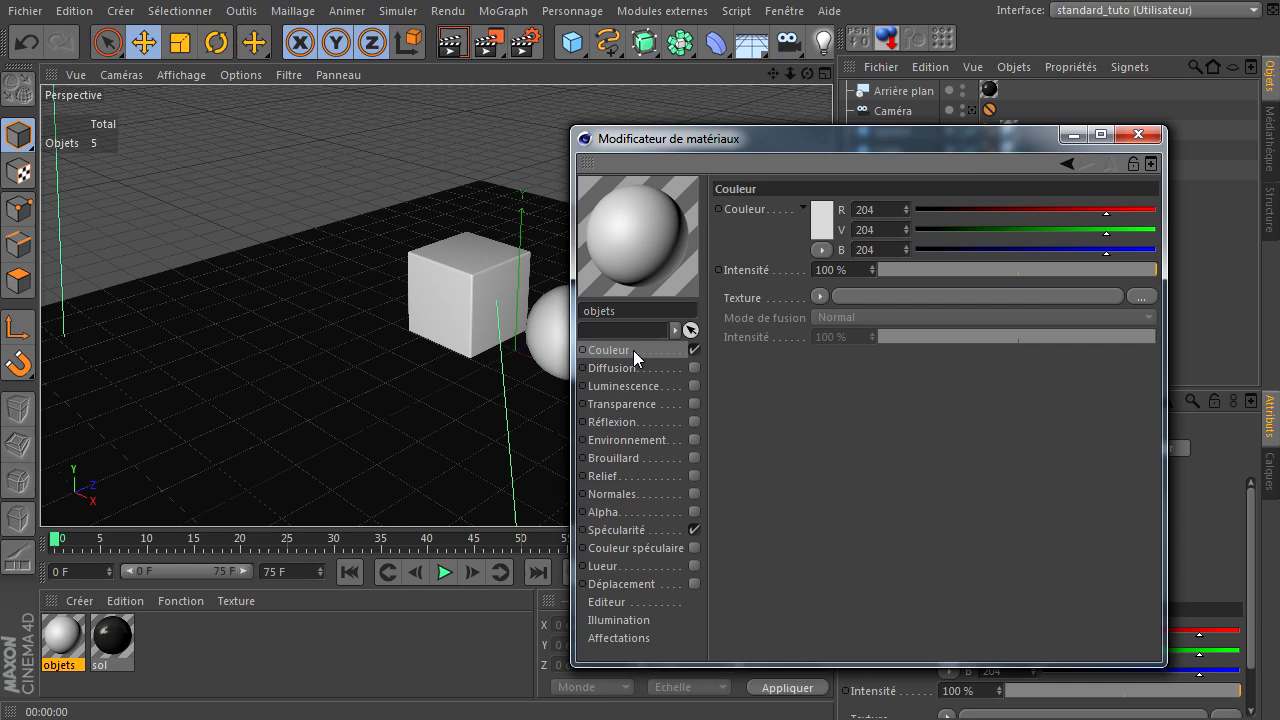
pyautogui.click(816, 221)
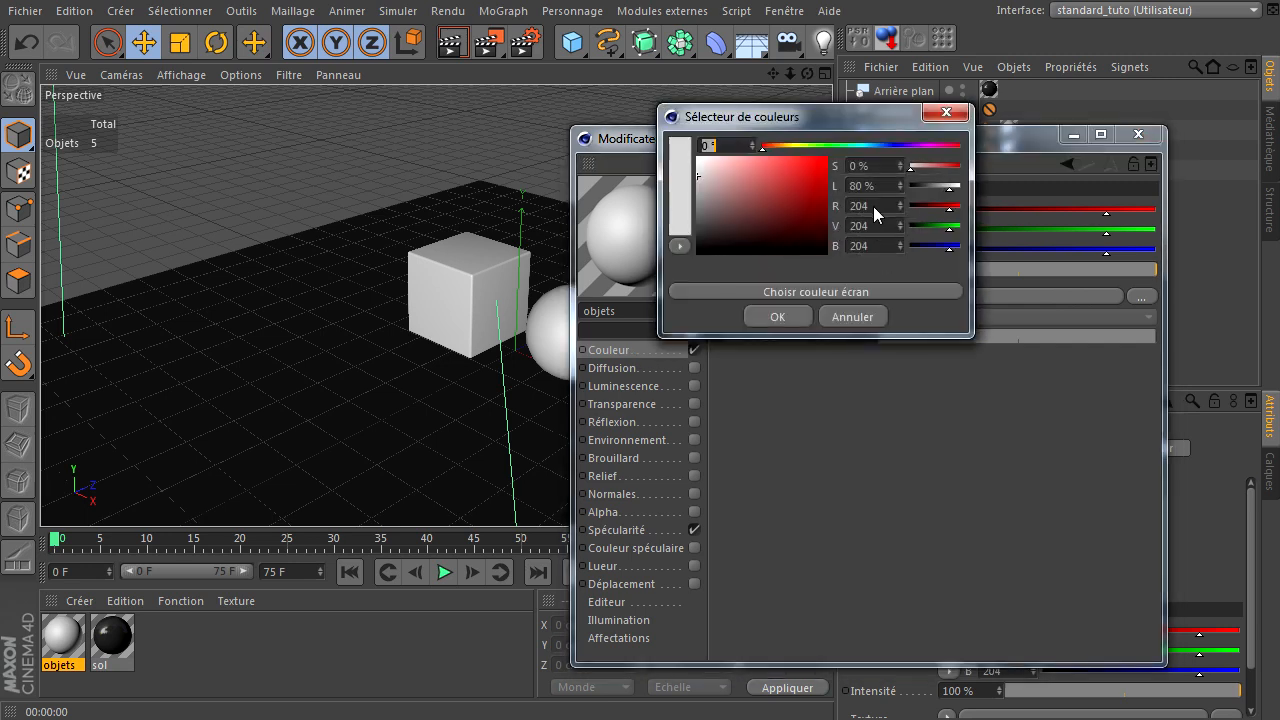
pyautogui.moveTo(696, 173); pyautogui.dragTo(697, 175)
pyautogui.click(775, 315)
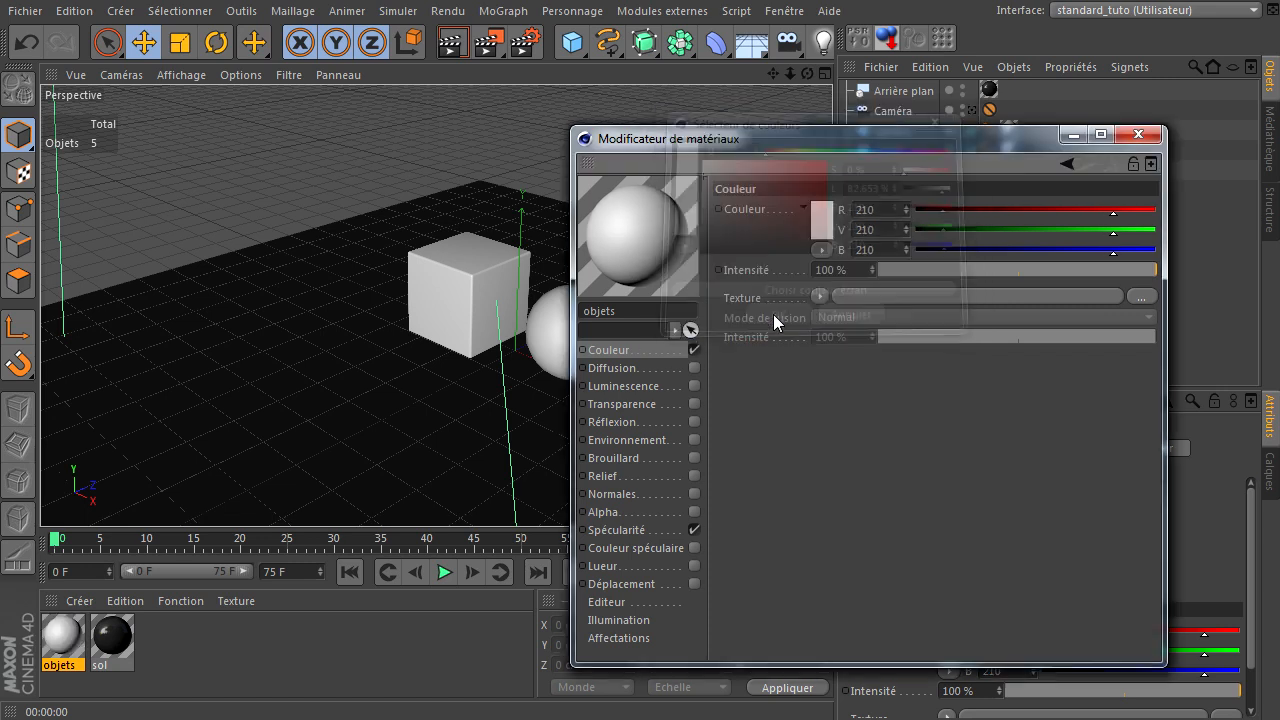
# Enable Réflexion on the "objets" material and set its intensity to 70 %
pyautogui.click(694, 422)
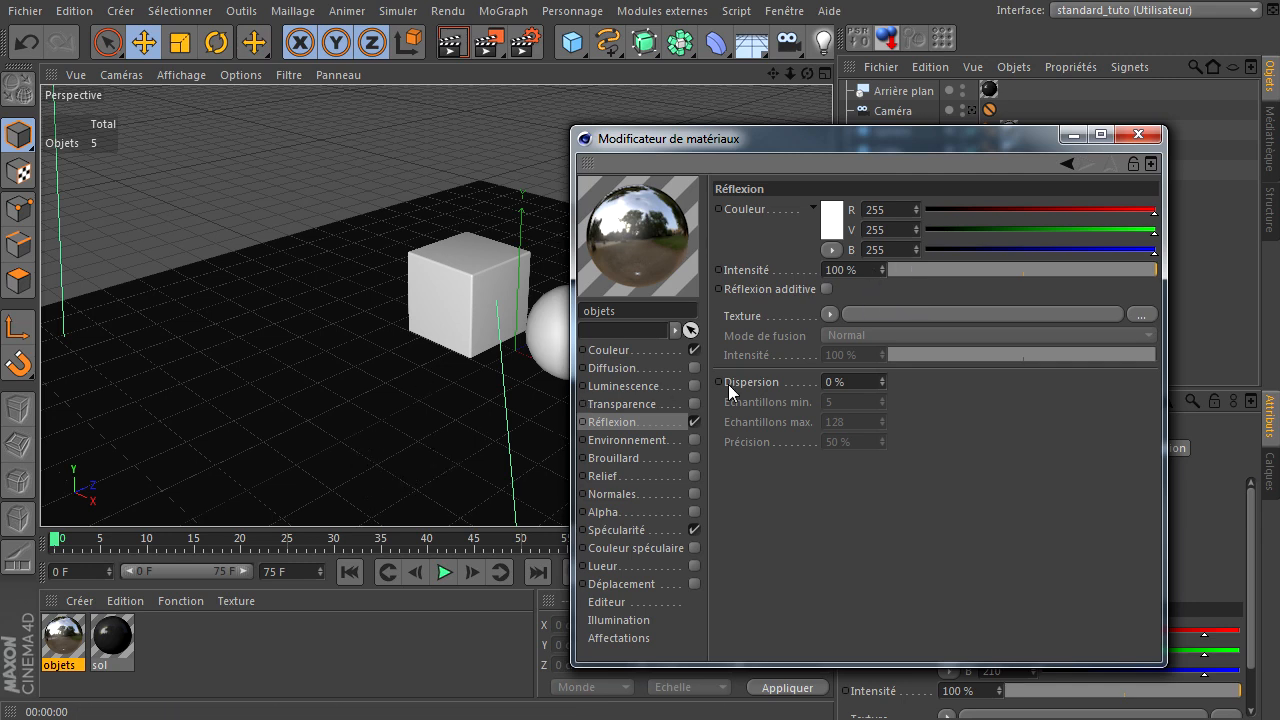
pyautogui.moveTo(1152, 268); pyautogui.dragTo(1114, 279)
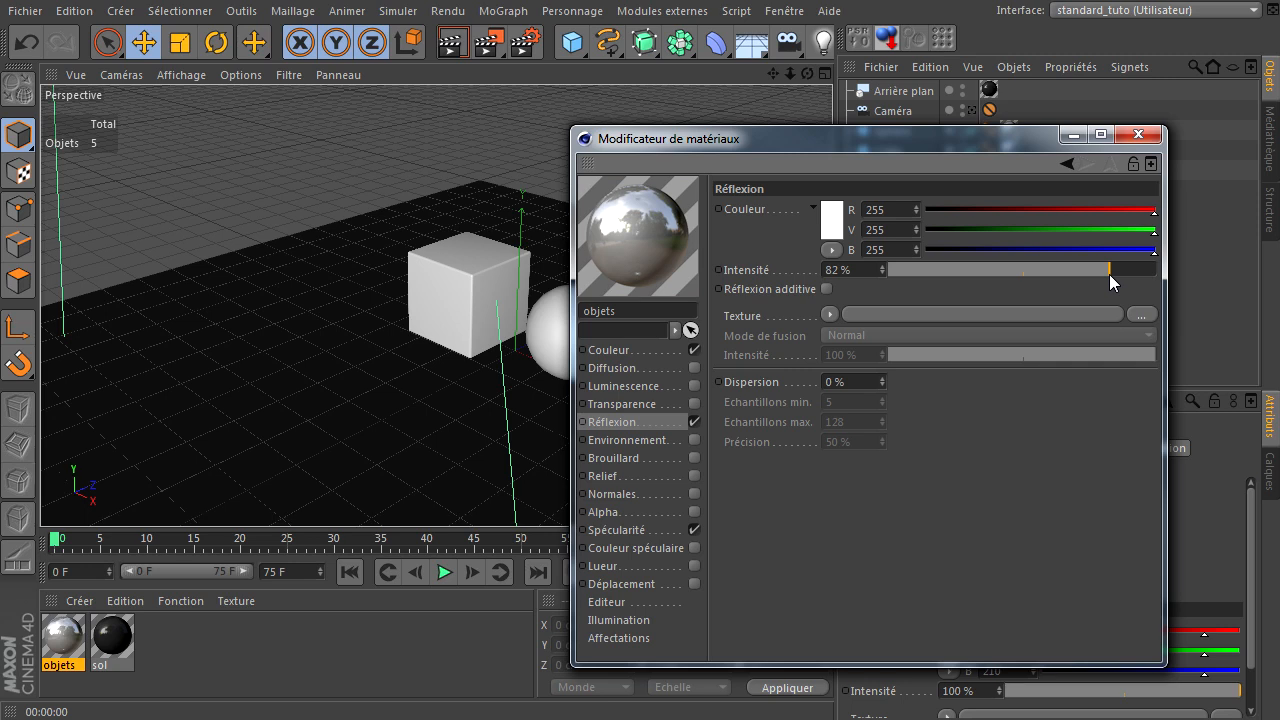
pyautogui.moveTo(1105, 278); pyautogui.dragTo(1079, 285)
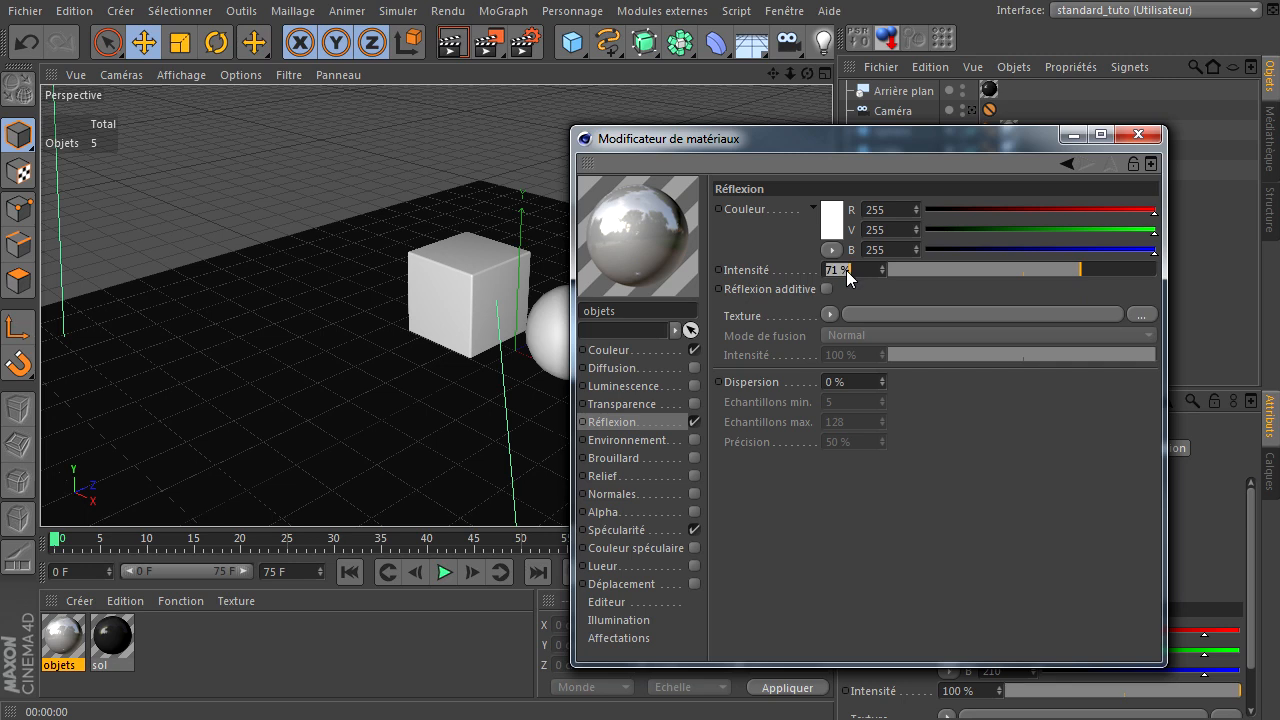
pyautogui.press('Return')
pyautogui.click(673, 532)
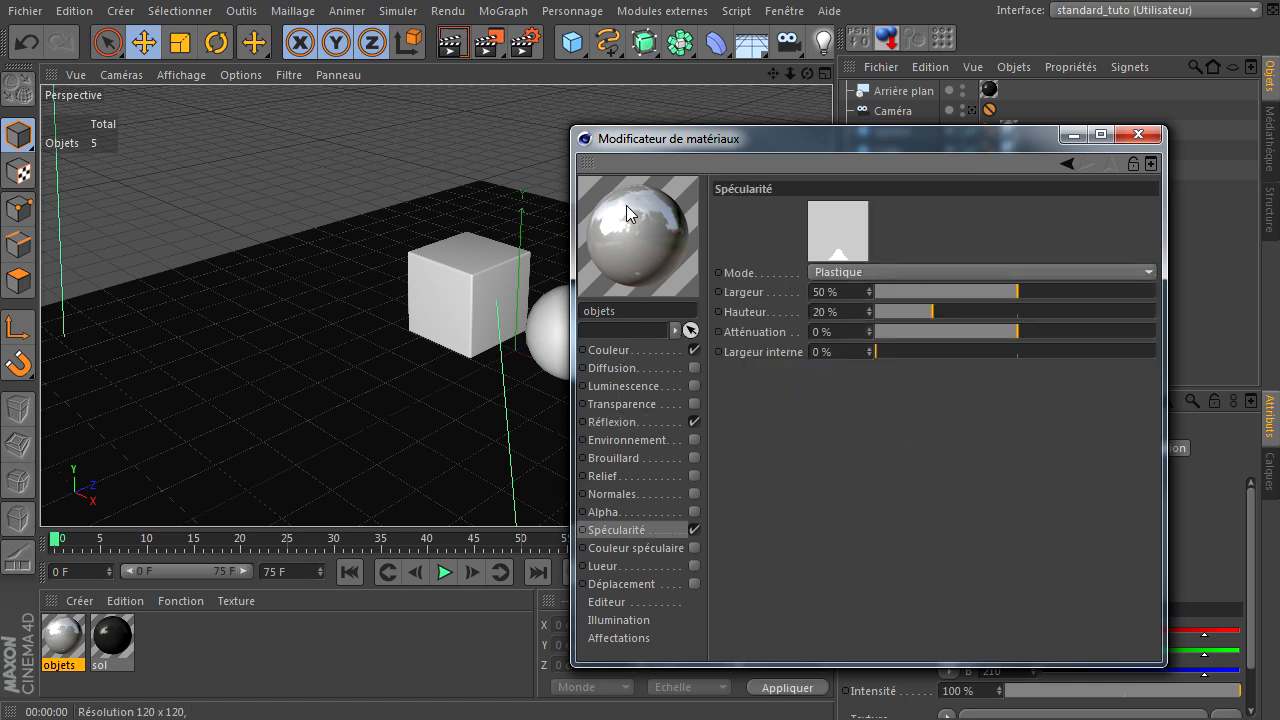
pyautogui.click(620, 422)
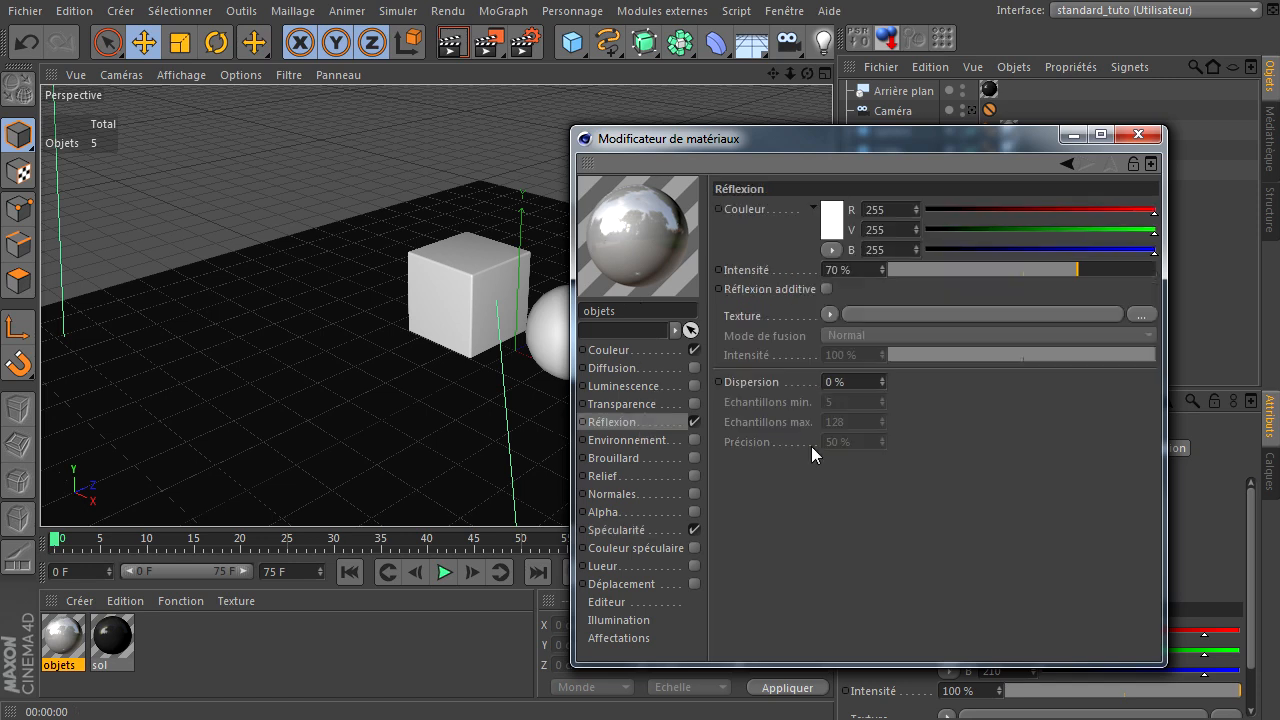
pyautogui.click(829, 315)
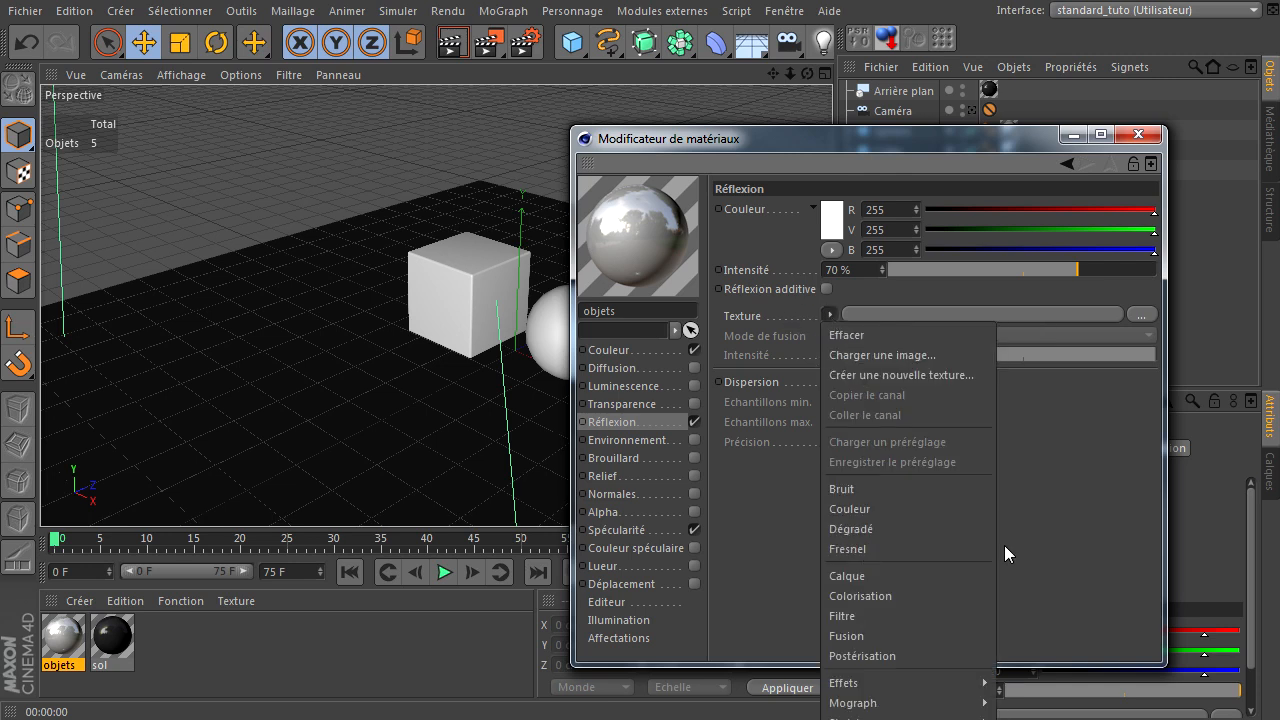
pyautogui.click(1064, 532)
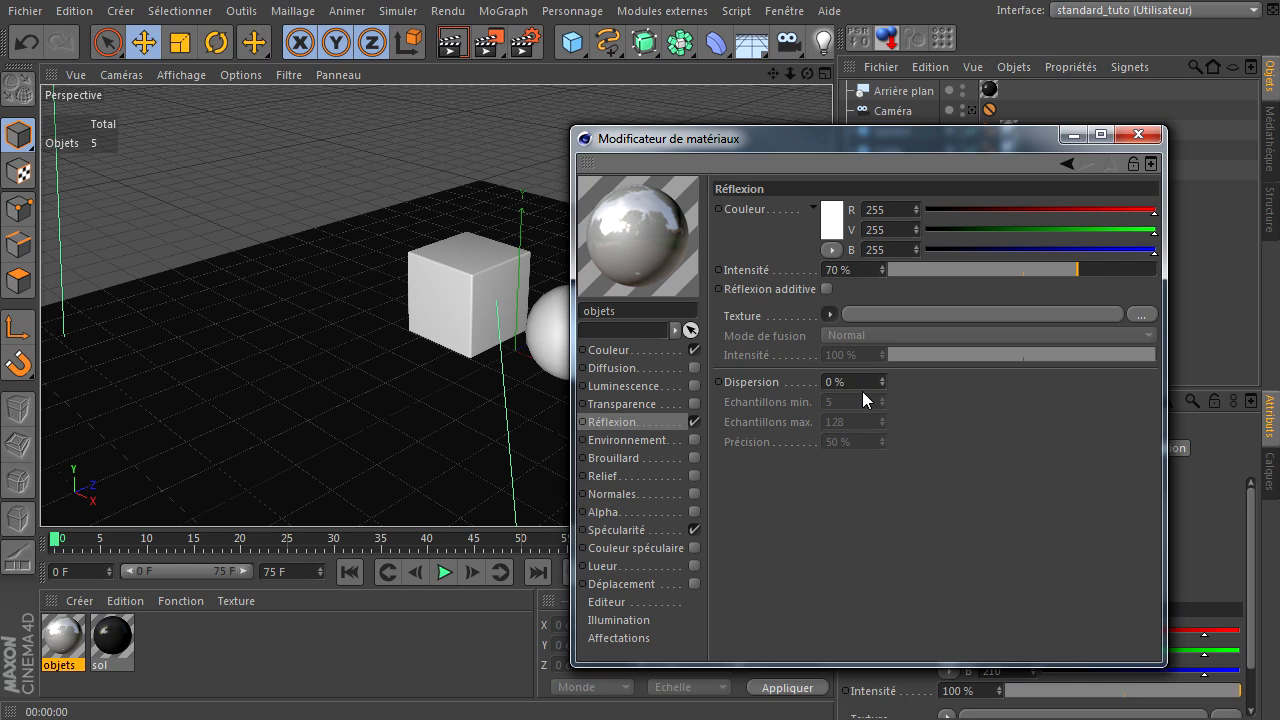
# Render the perspective view to check the reflective "objets" material on the Cube and Sphère
pyautogui.click(1140, 133)
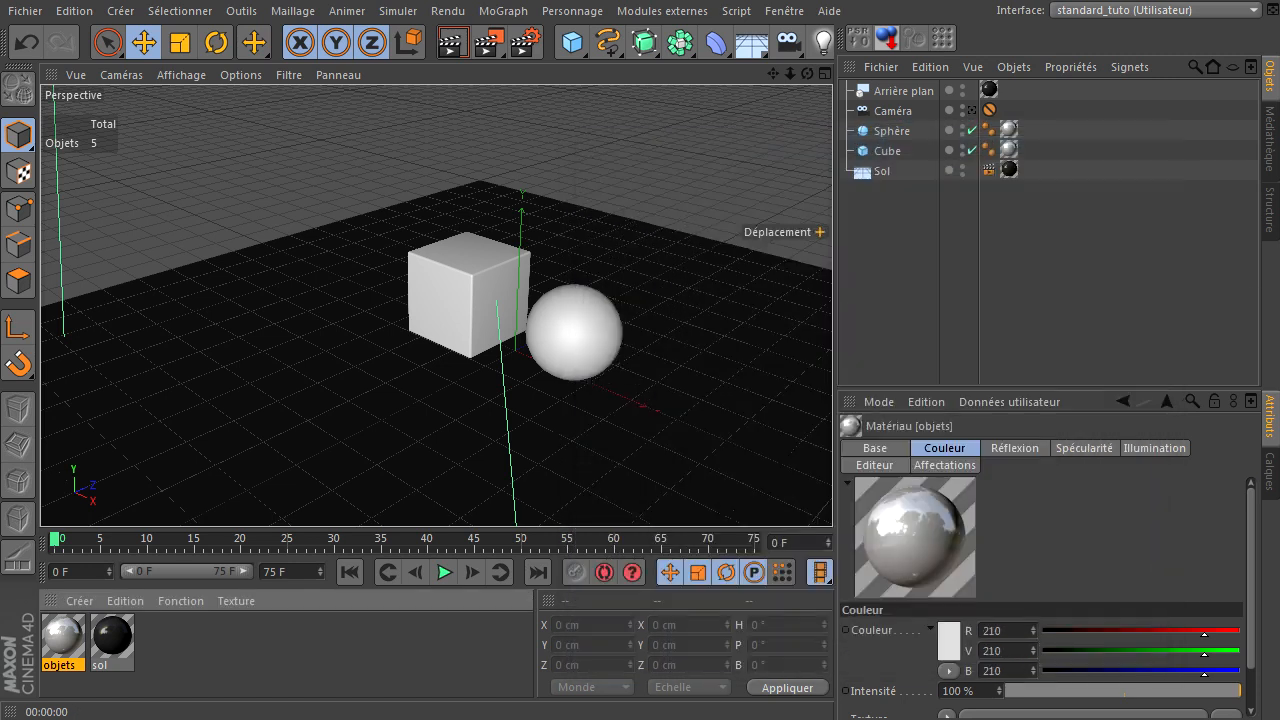
pyautogui.click(456, 48)
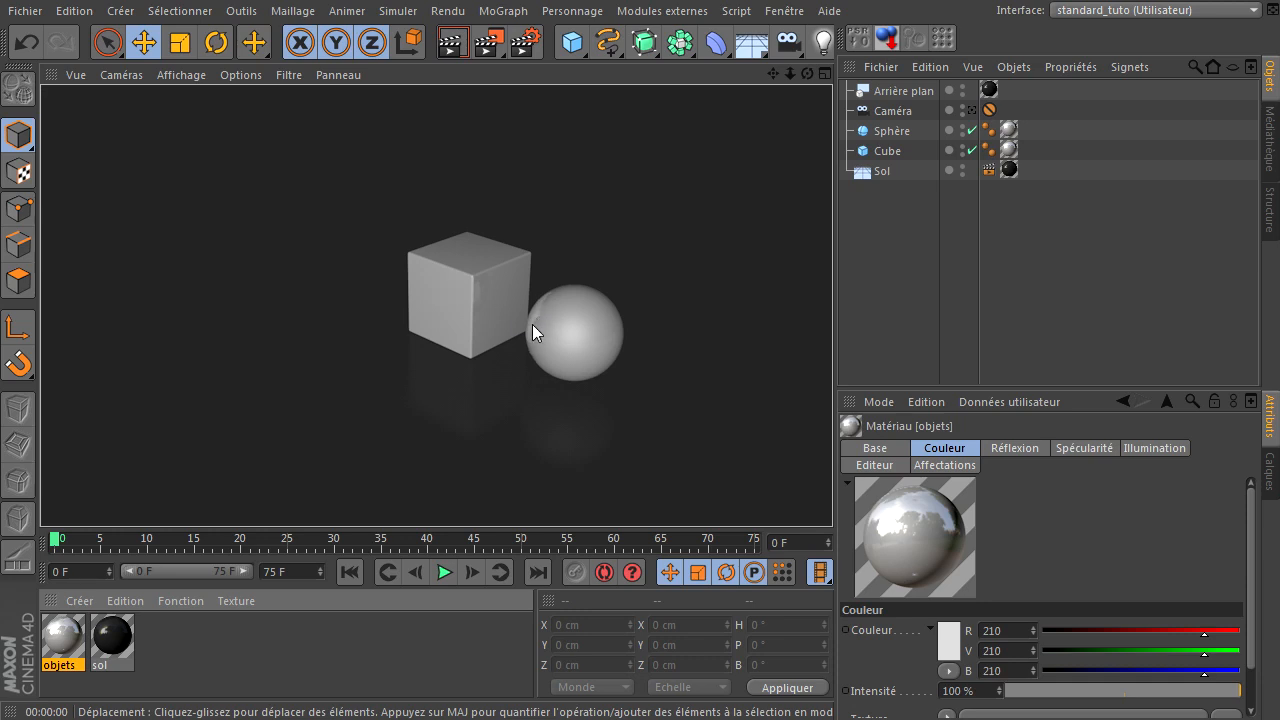
pyautogui.click(914, 287)
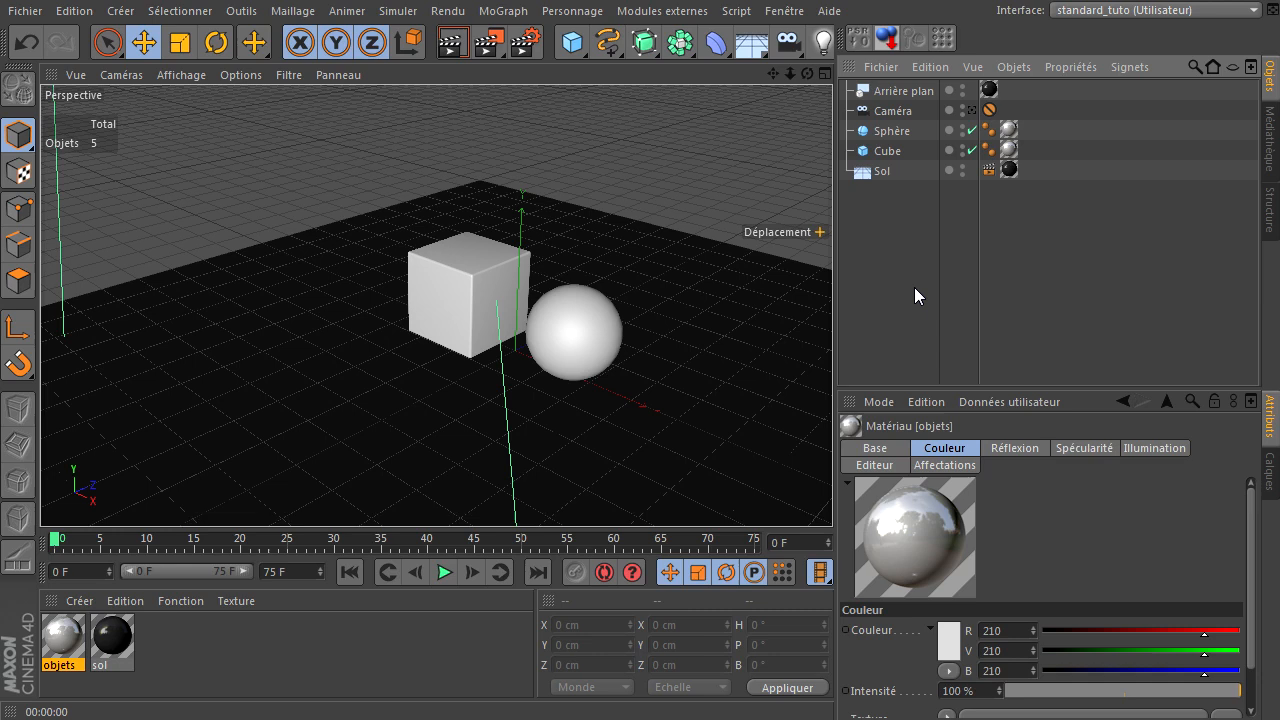
# Centre the perspective view on the Sphère and view the objects on the floor from a lower angle
pyautogui.moveTo(776, 74); pyautogui.dragTo(832, 490)
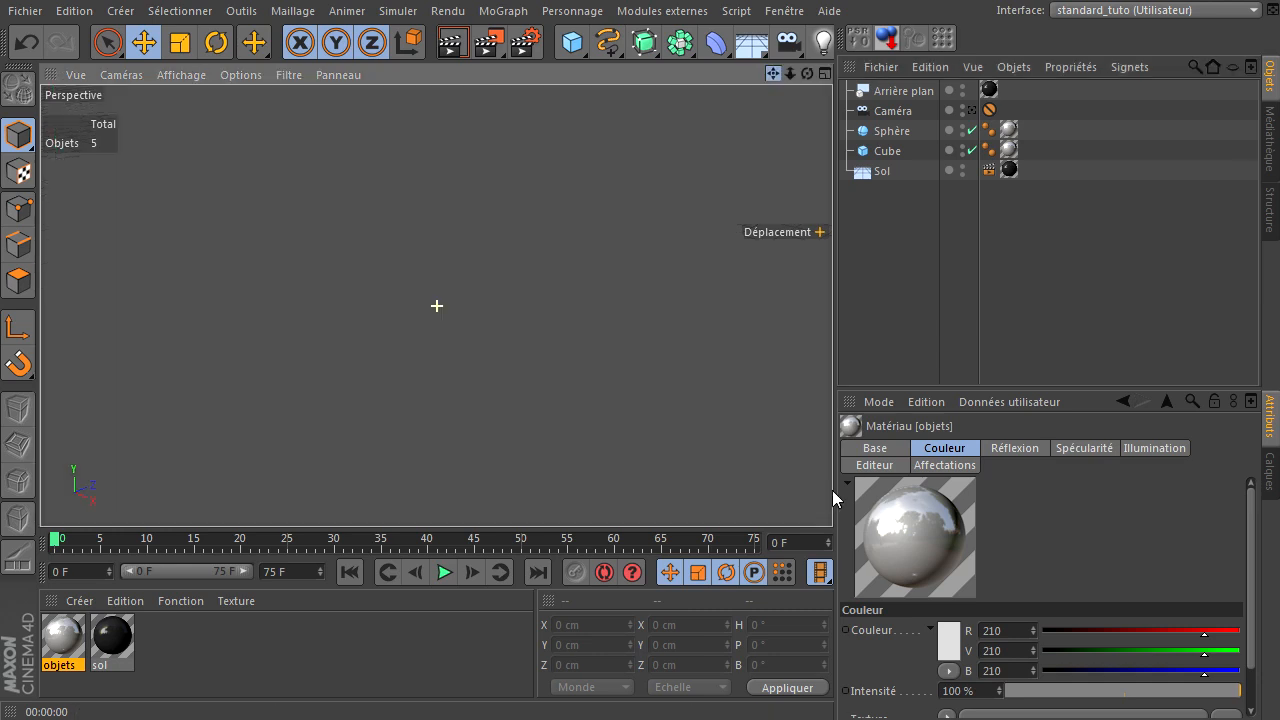
pyautogui.click(905, 130)
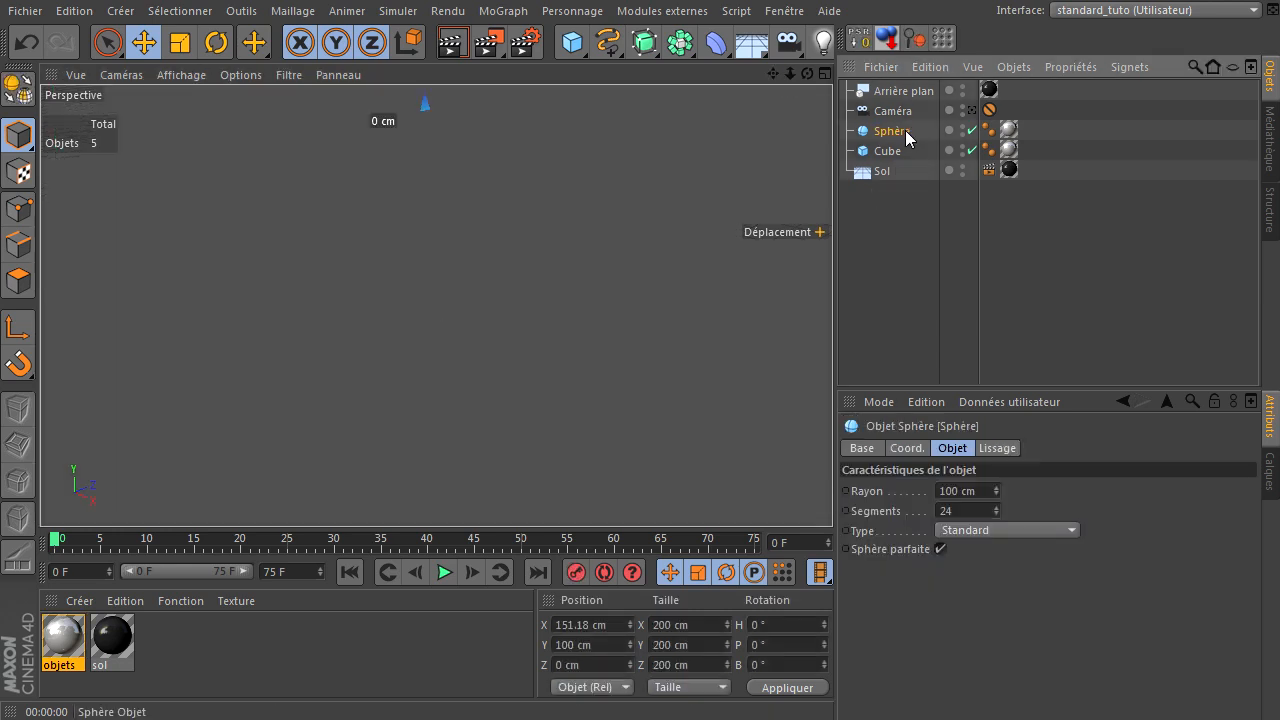
pyautogui.press('o')
pyautogui.moveTo(789, 75); pyautogui.dragTo(832, 490)
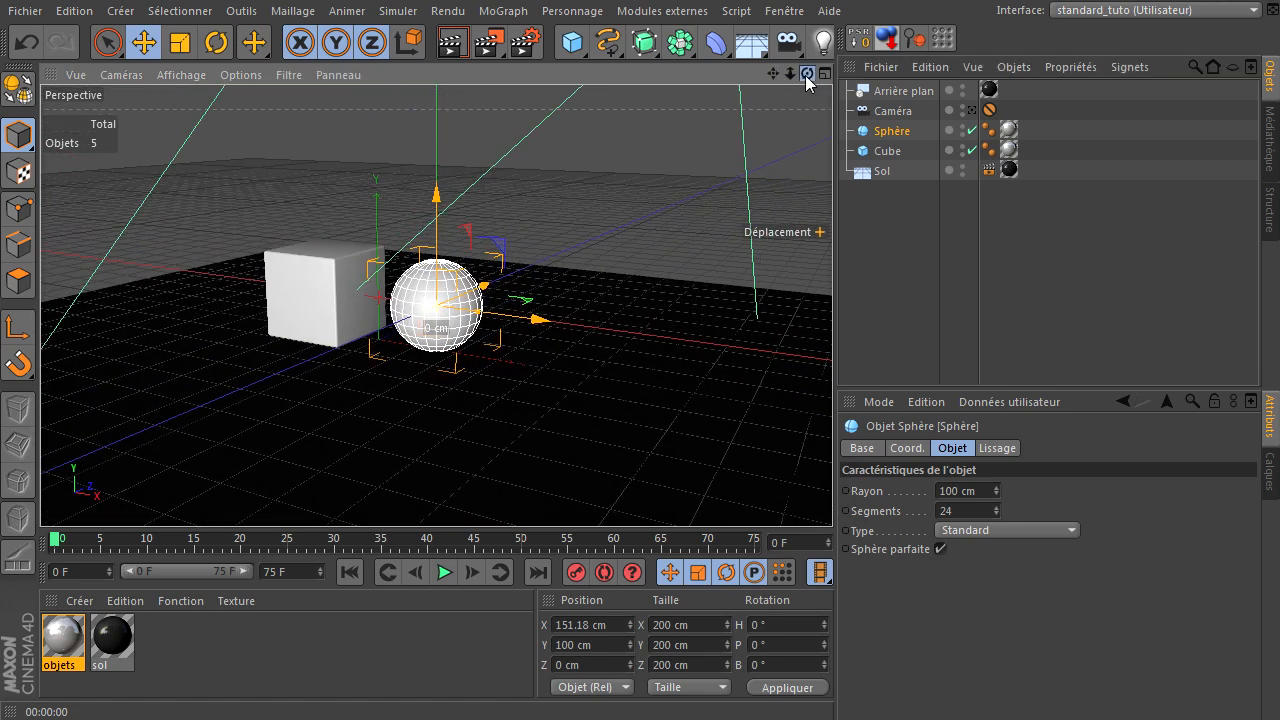
pyautogui.click(883, 258)
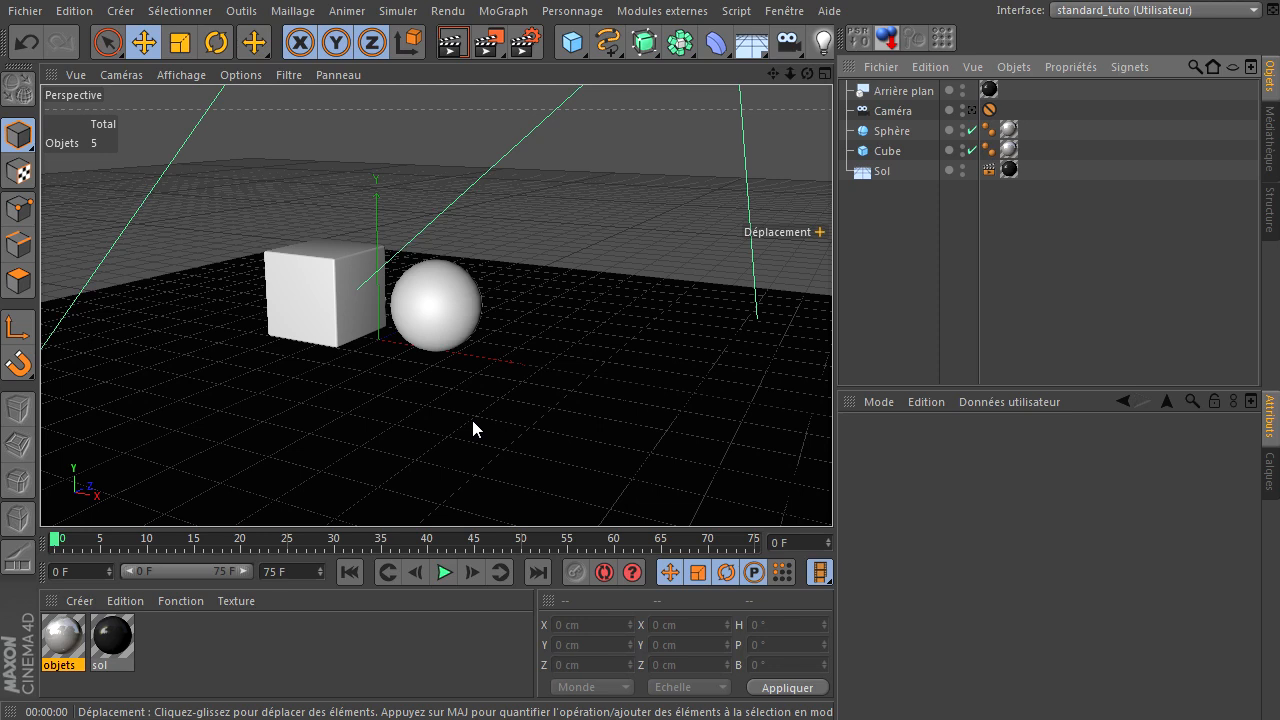
# Add an area light (Eclairage de surface) to the scene, working in the four-view layout
pyautogui.middleClick(649, 441)
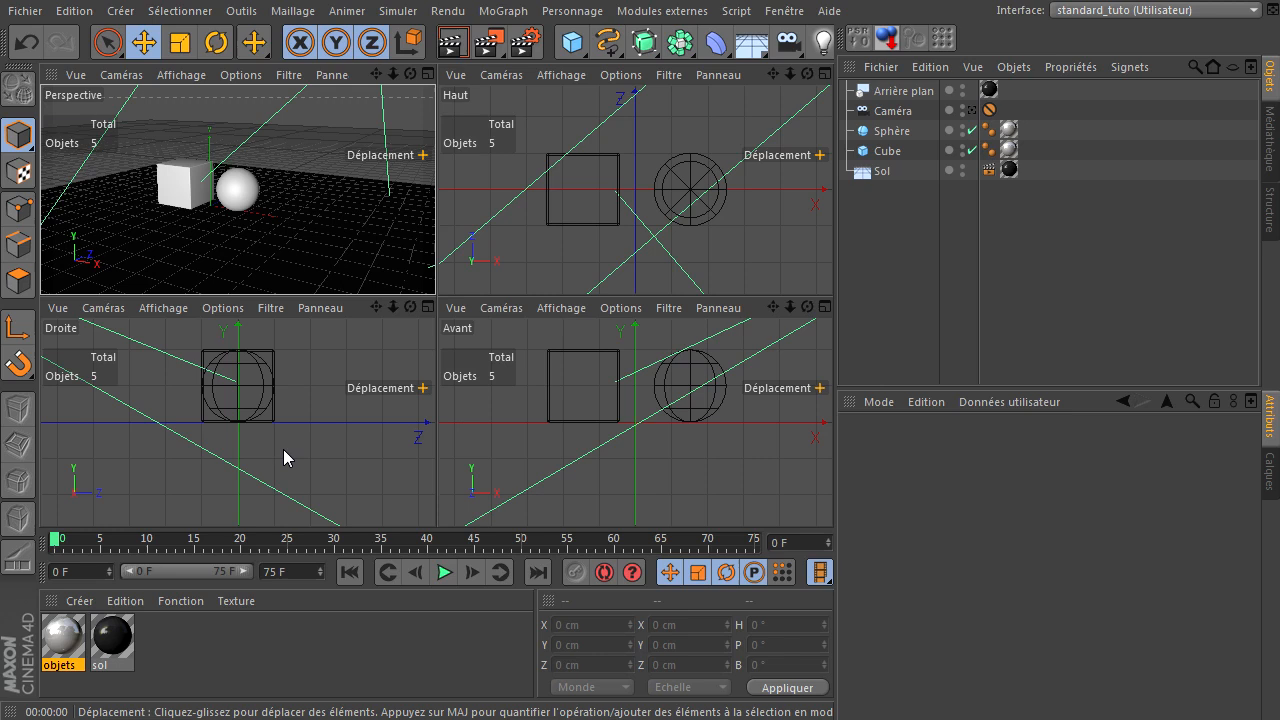
pyautogui.scroll(-5, 520, 470)
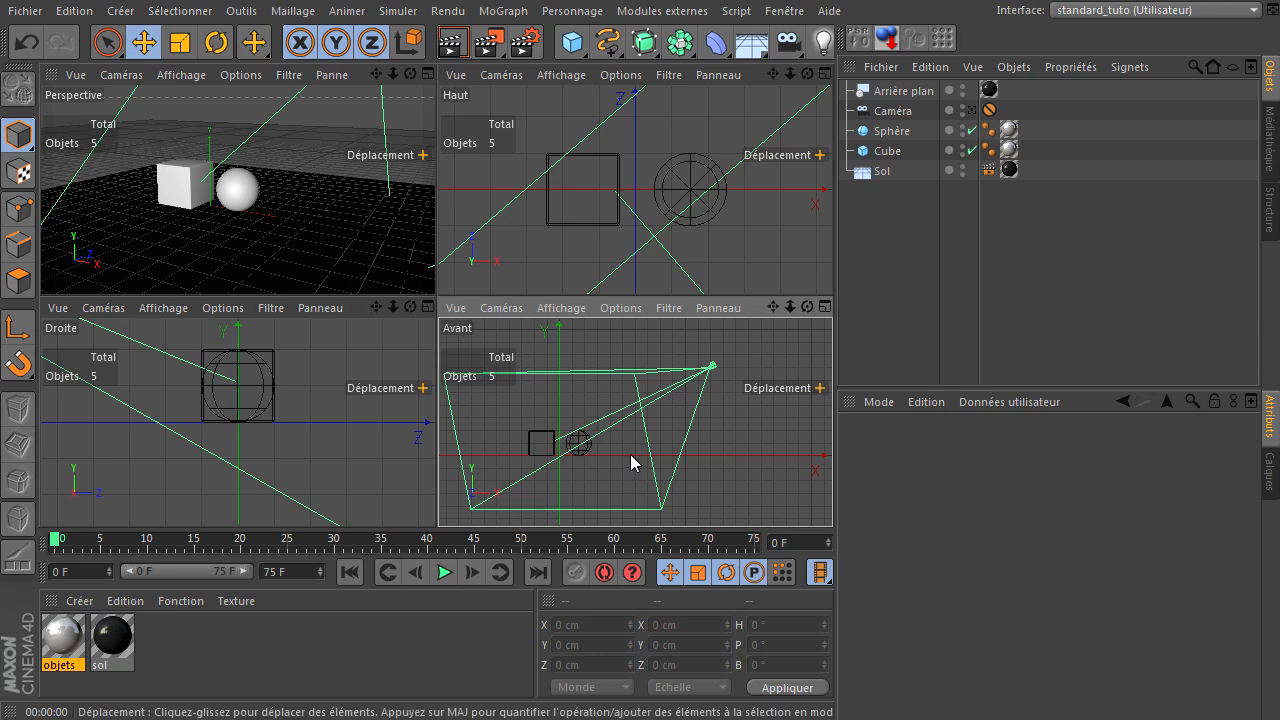
pyautogui.scroll(-4, 627, 434)
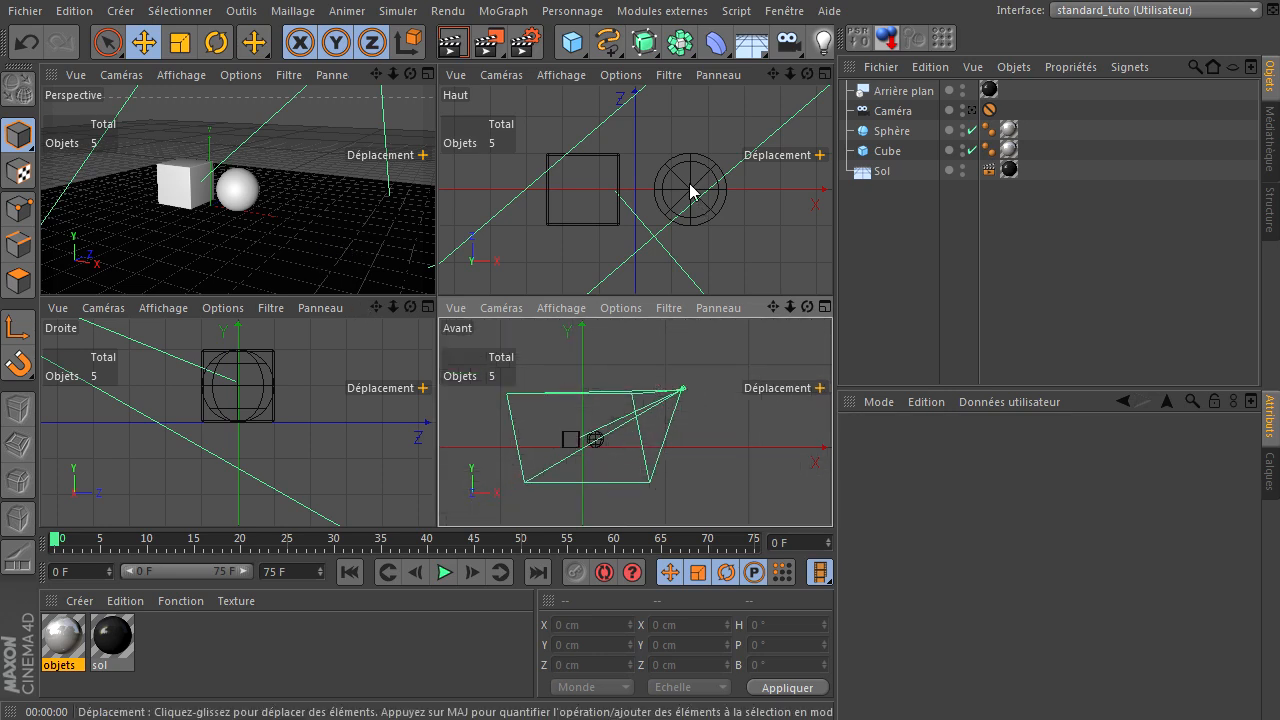
pyautogui.scroll(-3, 675, 187)
pyautogui.scroll(-5, 675, 187)
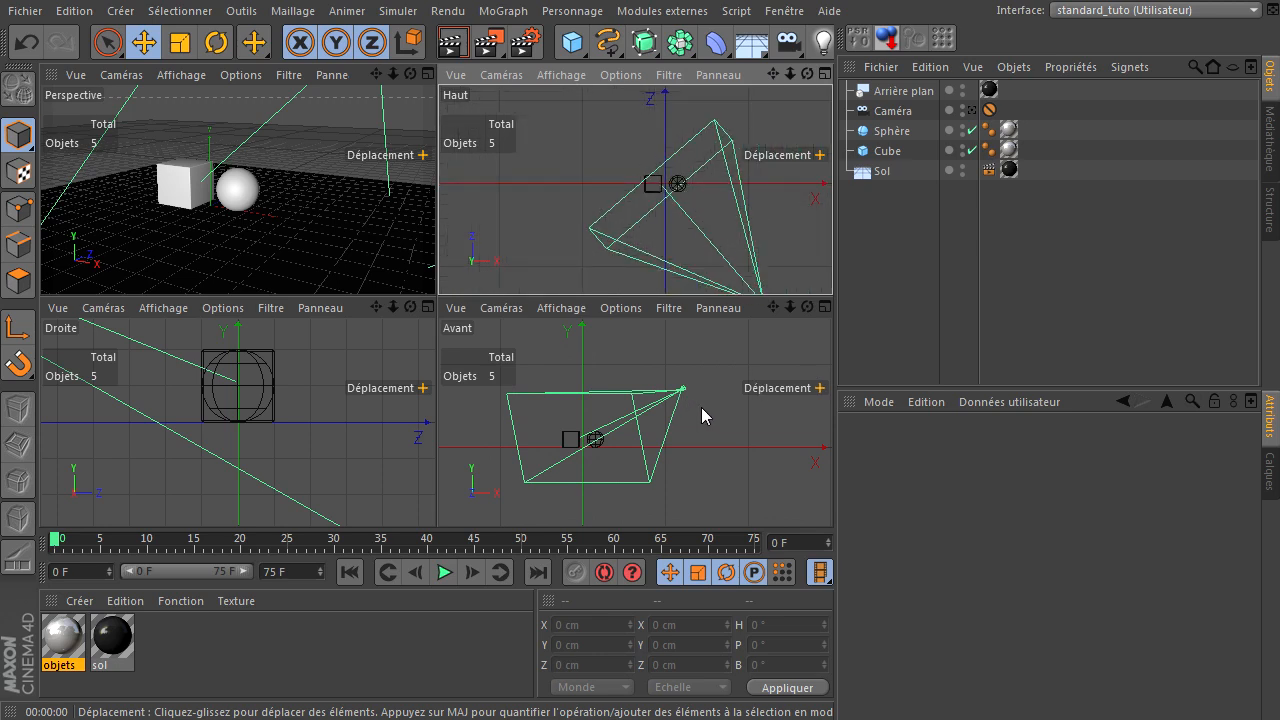
pyautogui.scroll(-4, 563, 243)
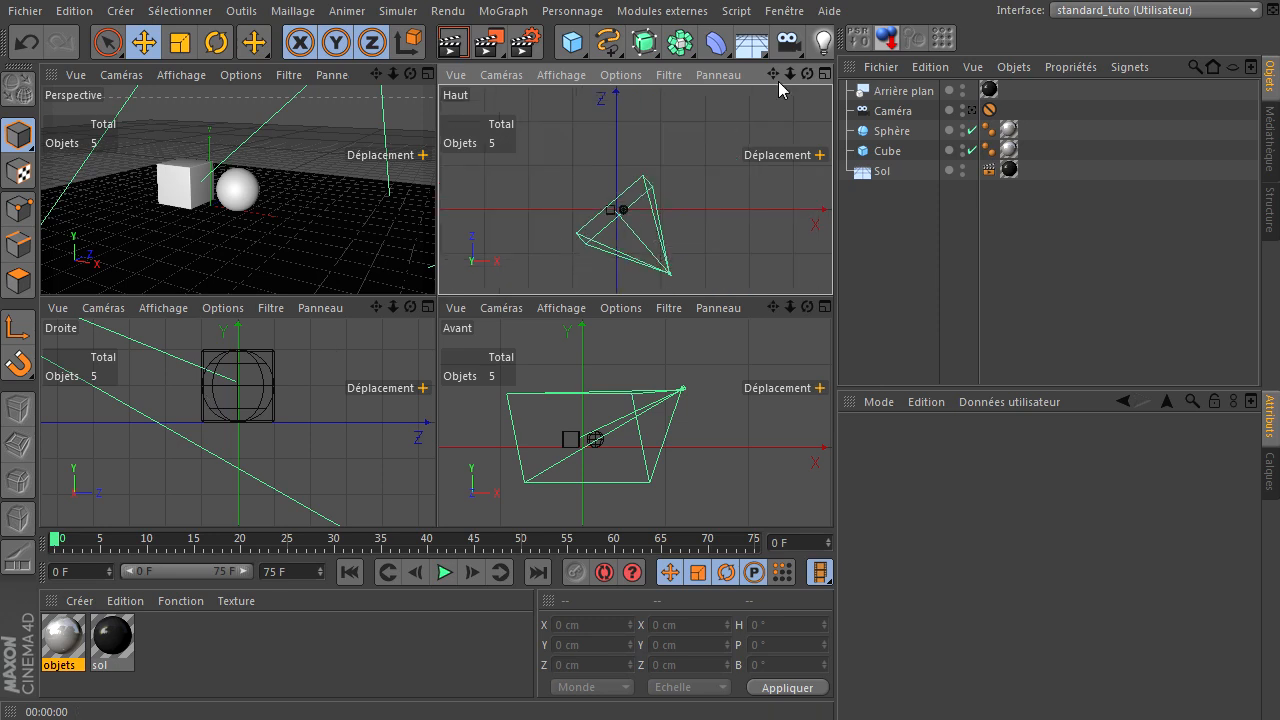
pyautogui.middleClick(700, 143)
pyautogui.moveTo(772, 76); pyautogui.dragTo(818, 1)
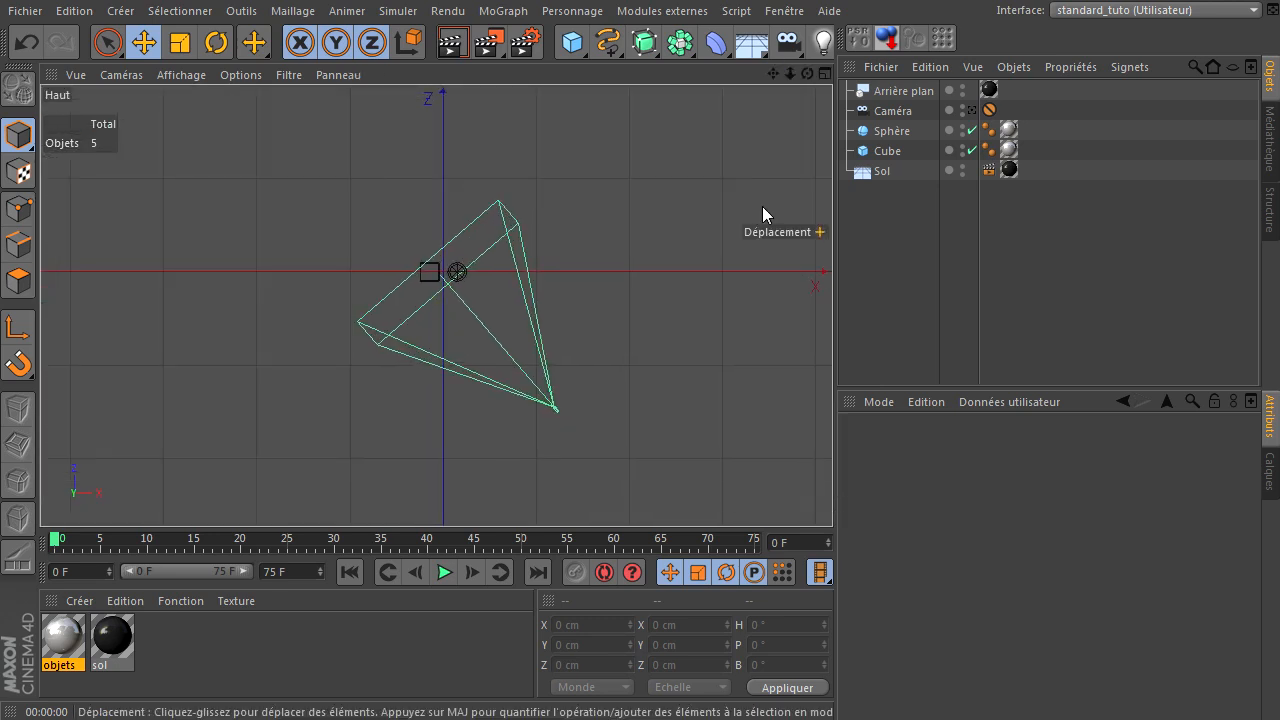
pyautogui.middleClick(603, 304)
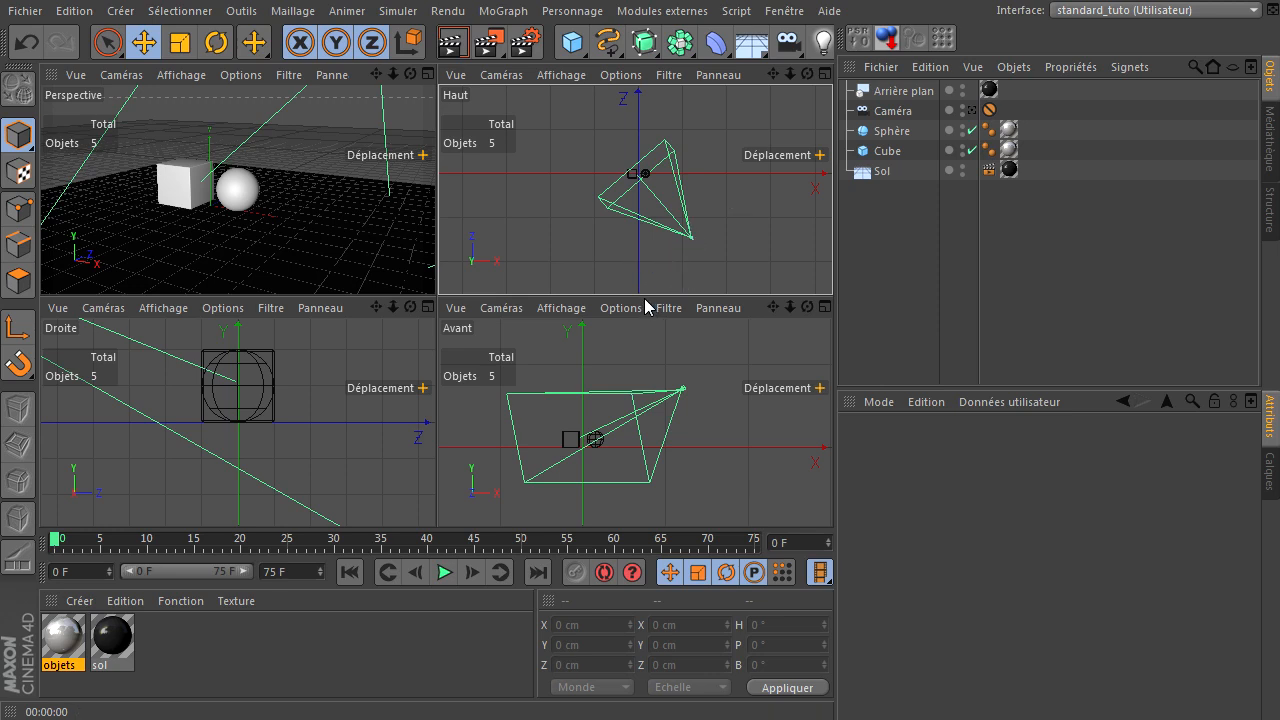
pyautogui.click(818, 48)
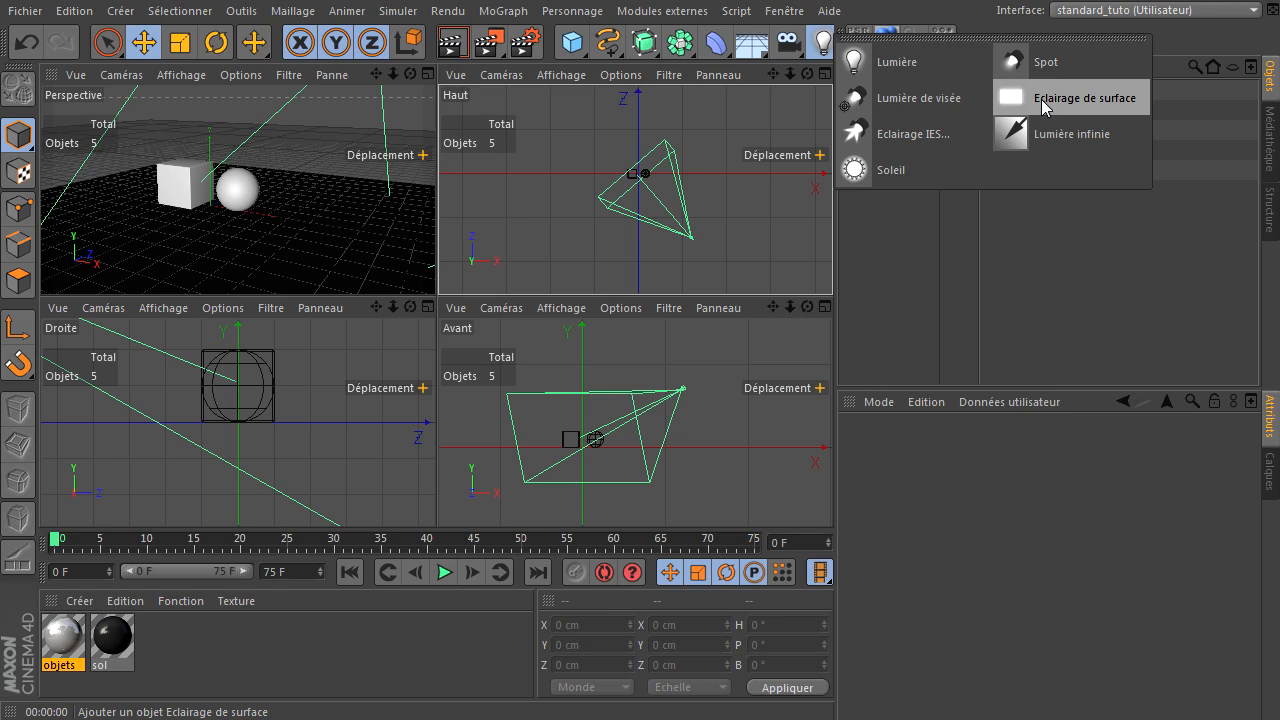
pyautogui.click(1041, 99)
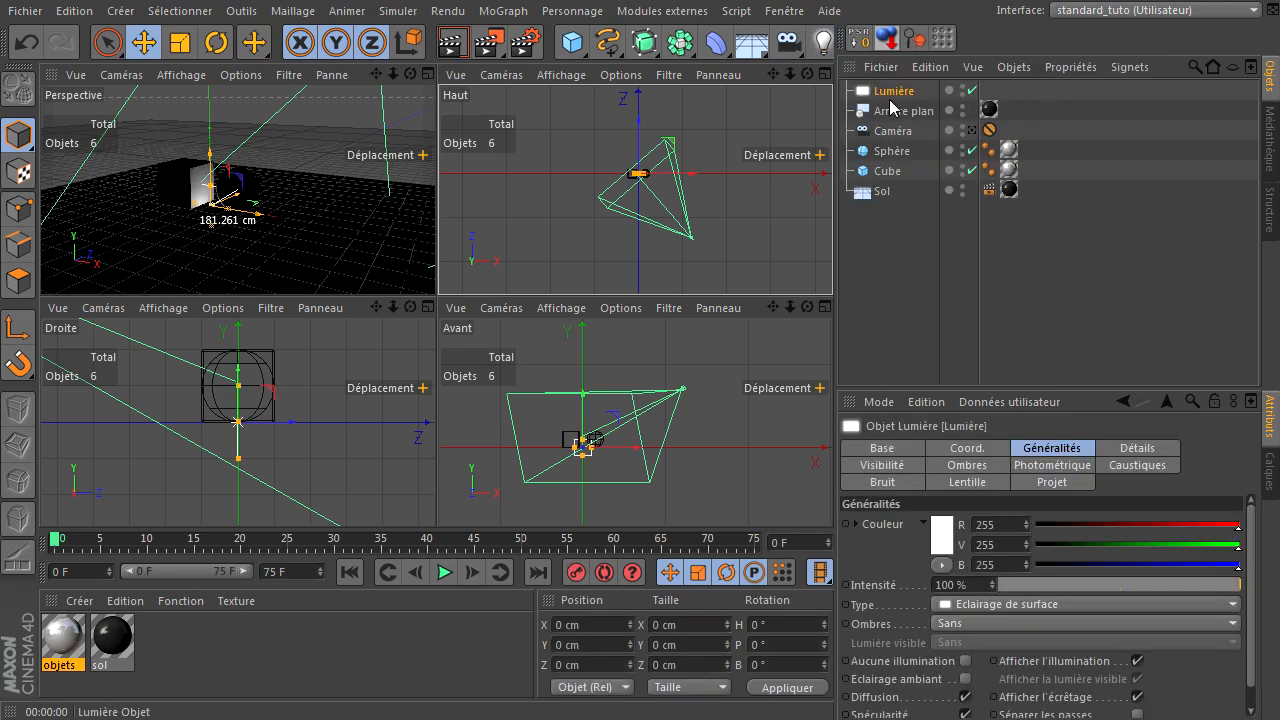
# Raise the area light above the cube and sphere to about 346 cm in Y and render the perspective view
pyautogui.middleClick(258, 193)
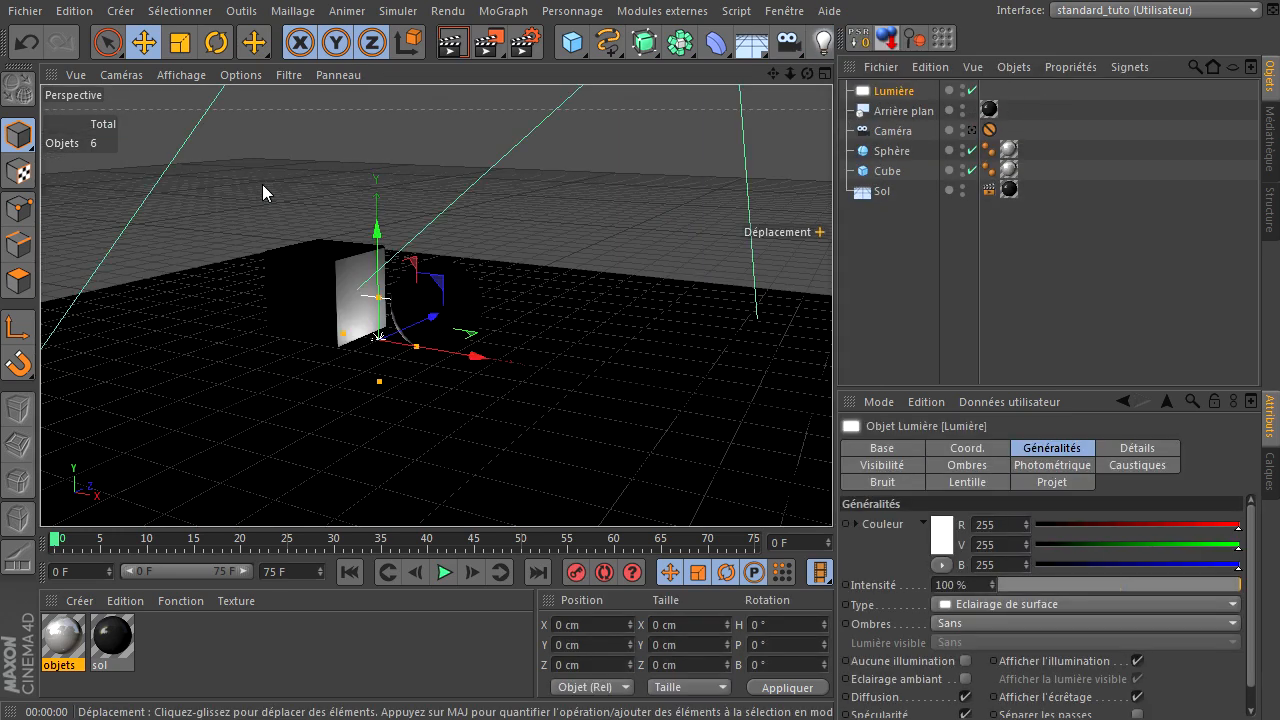
pyautogui.moveTo(377, 230); pyautogui.dragTo(353, 208)
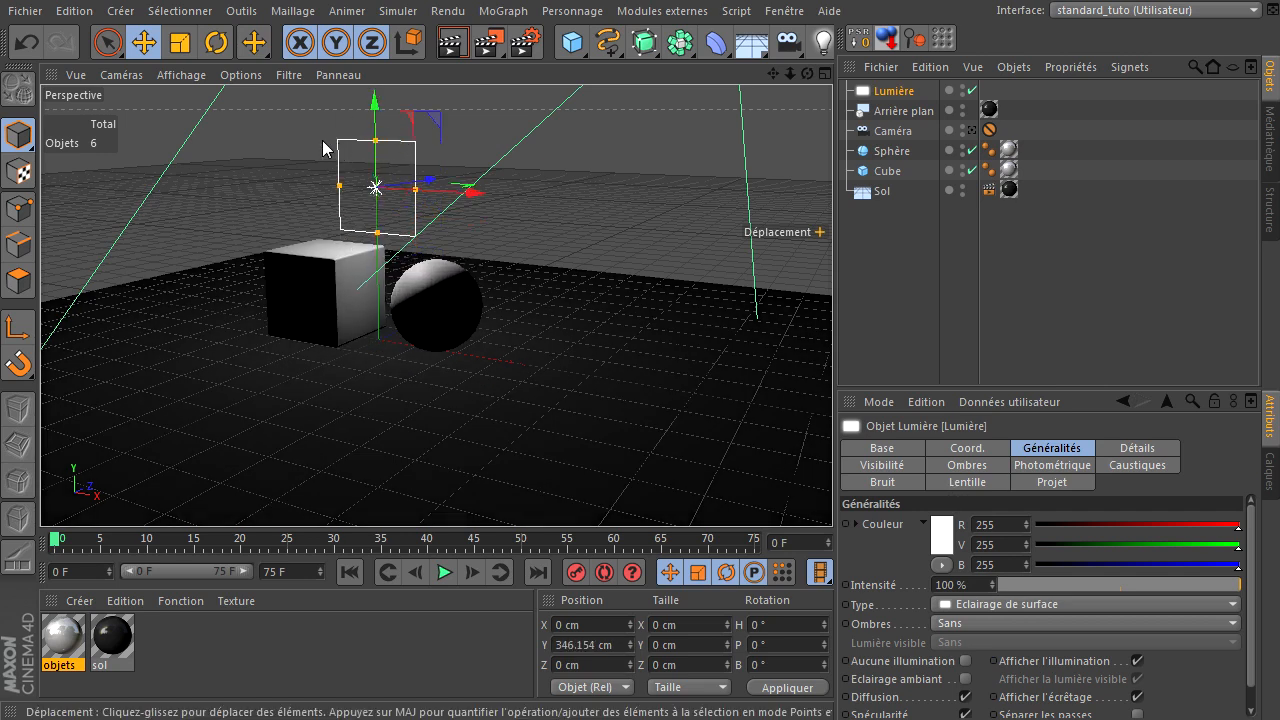
pyautogui.click(453, 43)
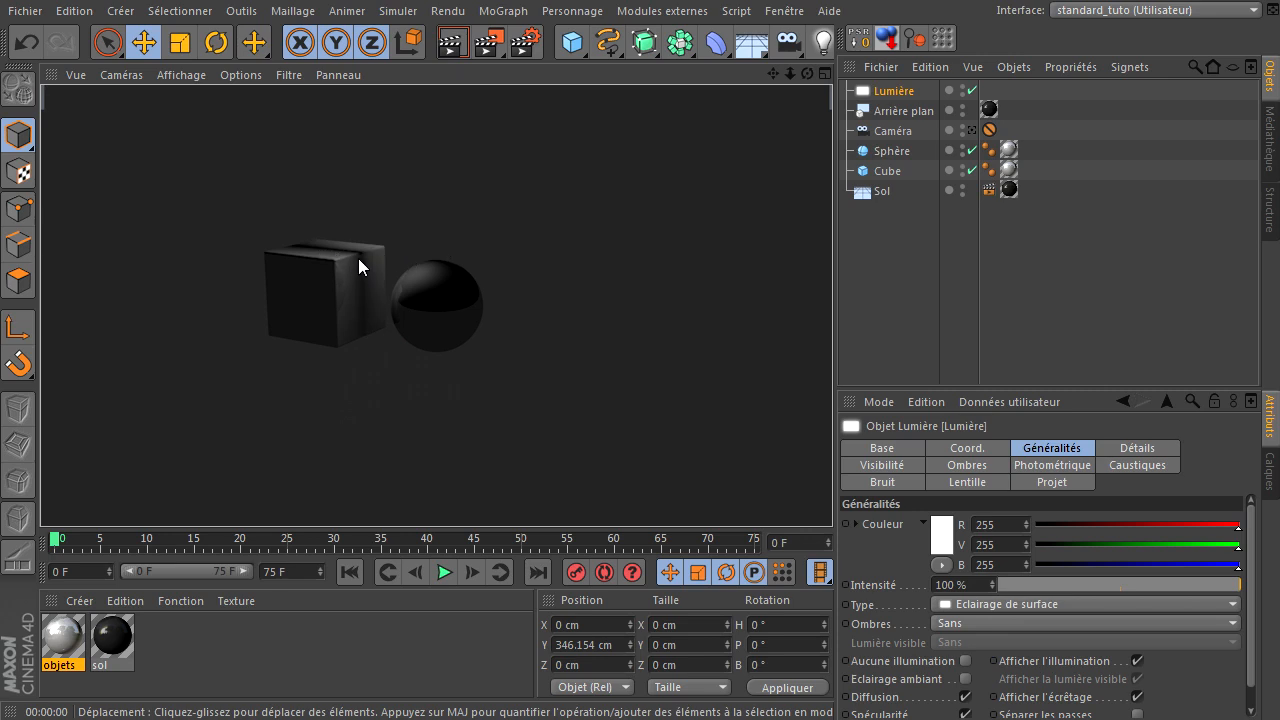
pyautogui.click(850, 249)
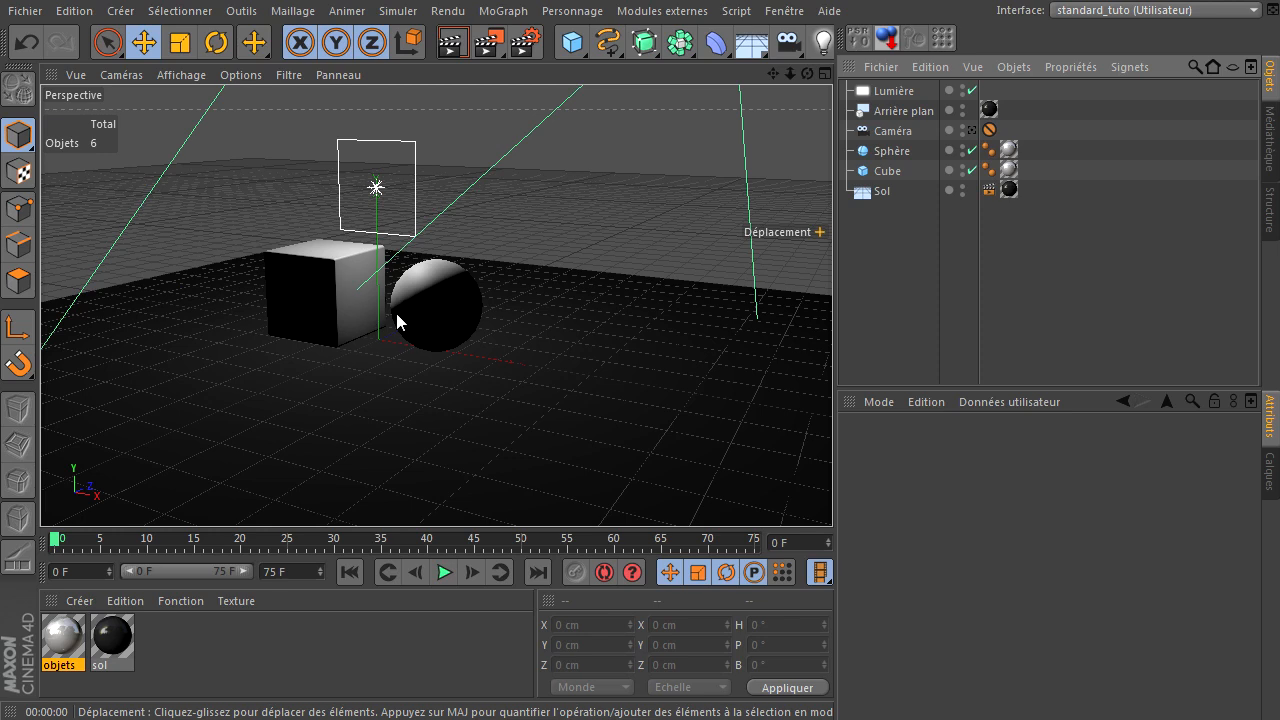
# Add a null object (Neutre) to the scene and rename it "cible de la lumière"
pyautogui.click(902, 92)
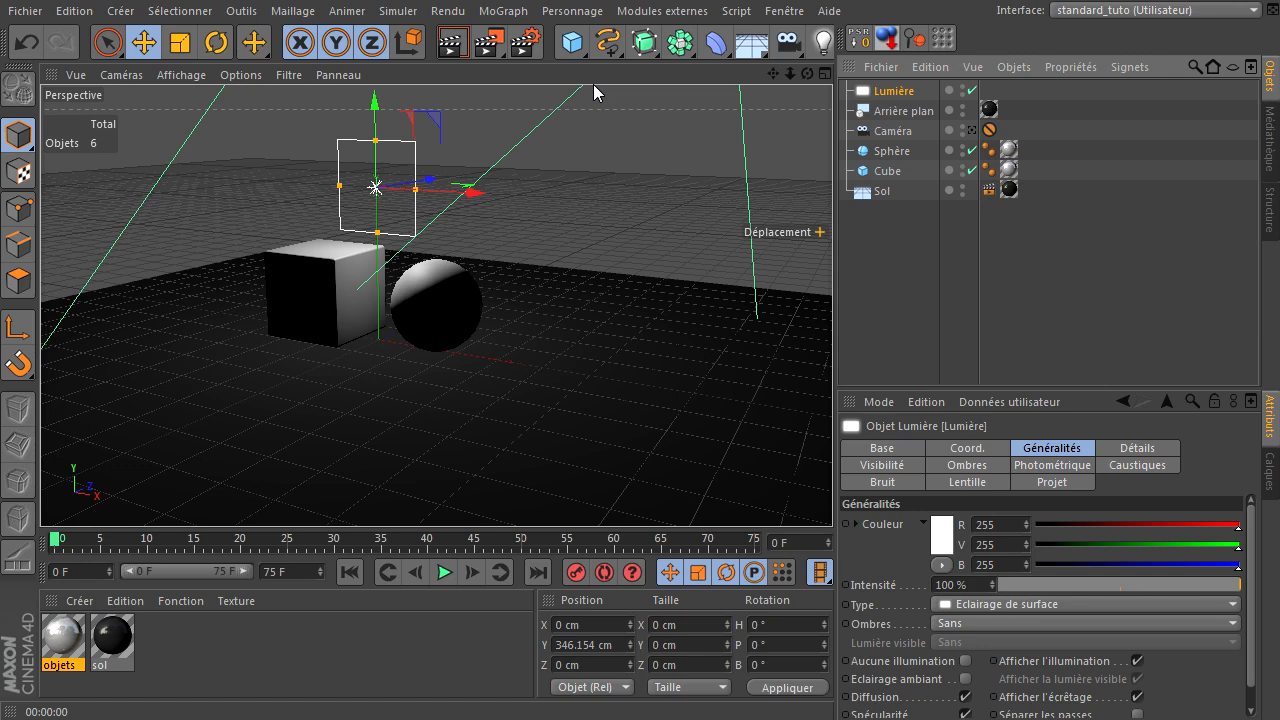
pyautogui.click(572, 41)
pyautogui.click(605, 54)
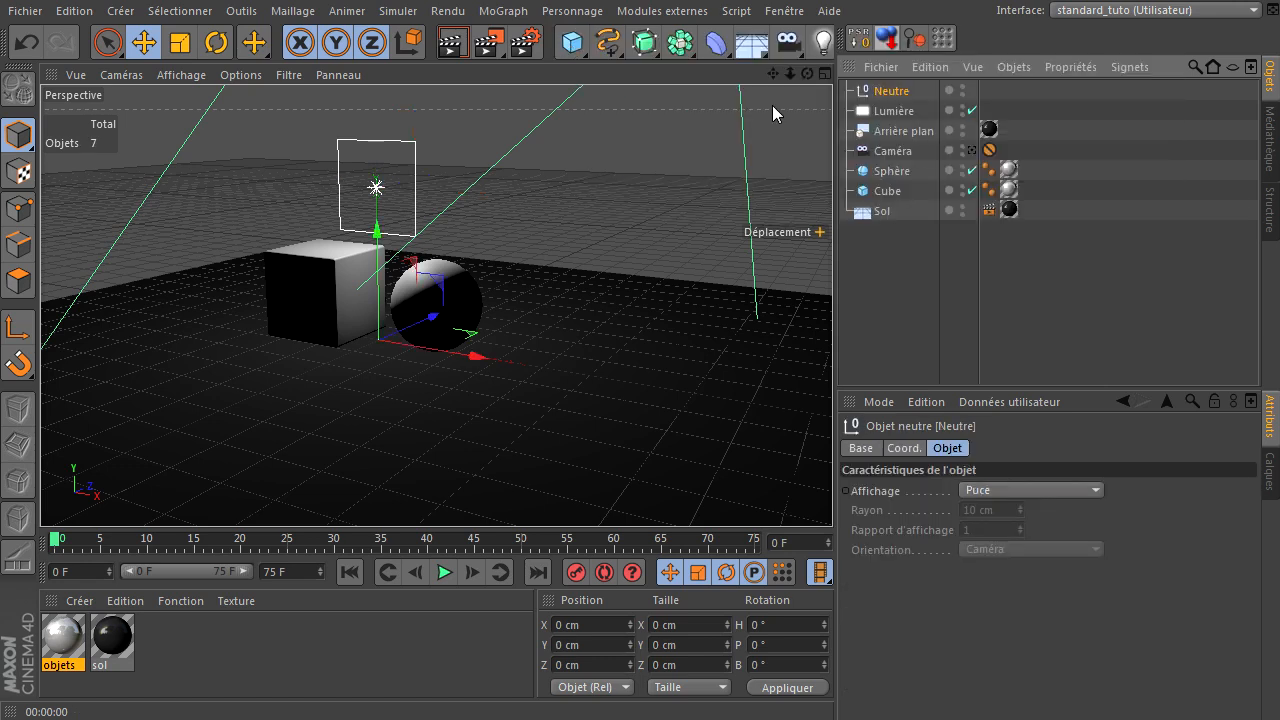
pyautogui.doubleClick(907, 95)
pyautogui.write('Cible de la')
pyautogui.write(' lumière')
pyautogui.press('Return')
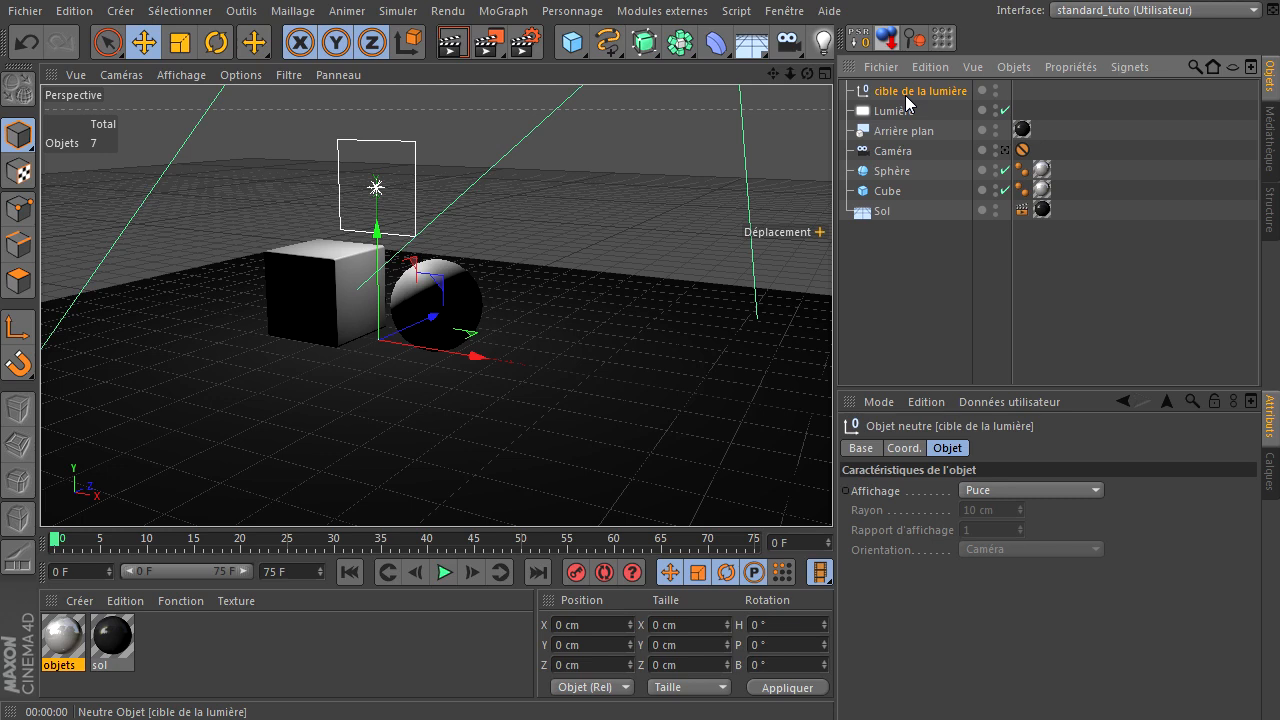
# Add a Cible property to the Lumière and assign the "cible de la lumière" null as its target
pyautogui.click(893, 111)
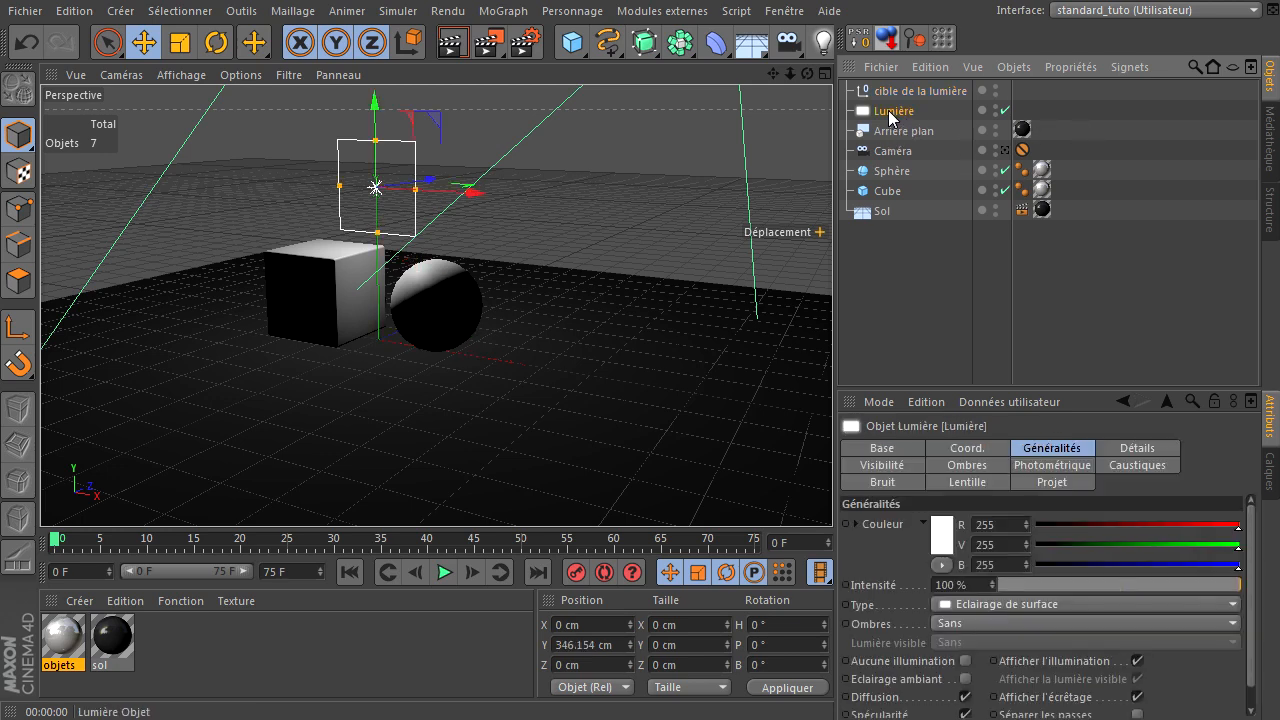
pyautogui.rightClick(893, 116)
pyautogui.moveTo(930, 124)
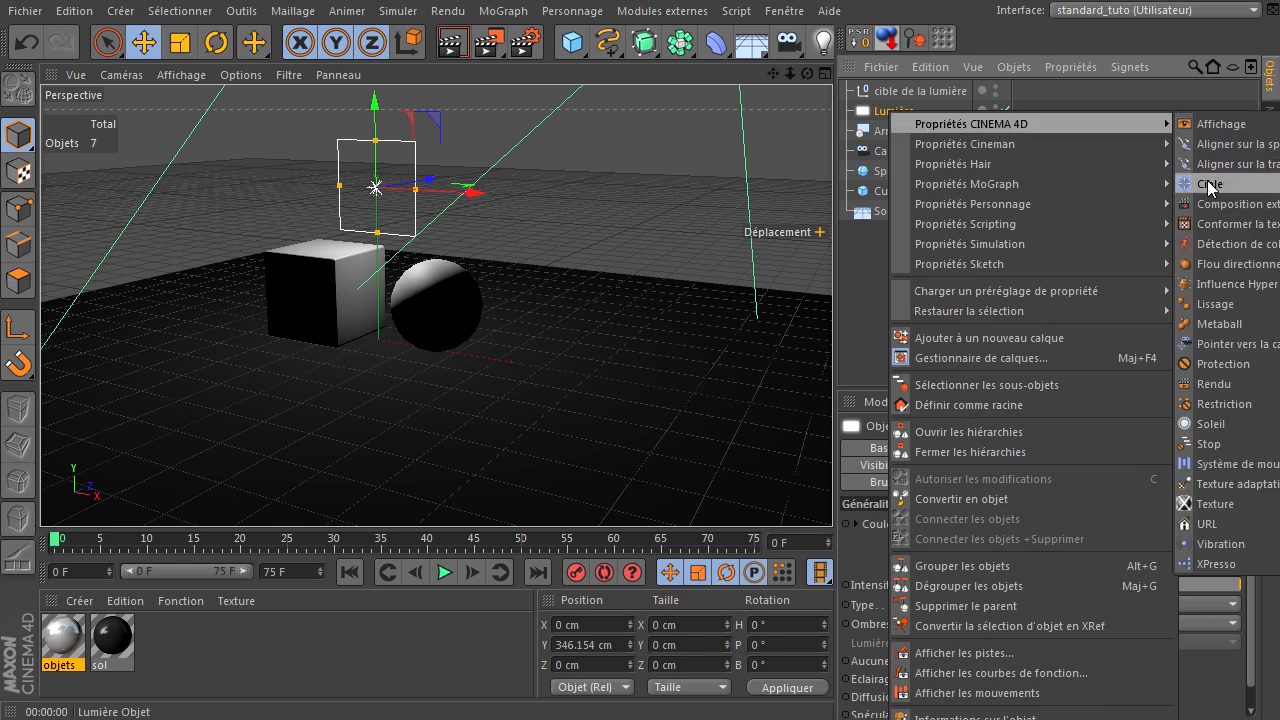
pyautogui.click(1208, 184)
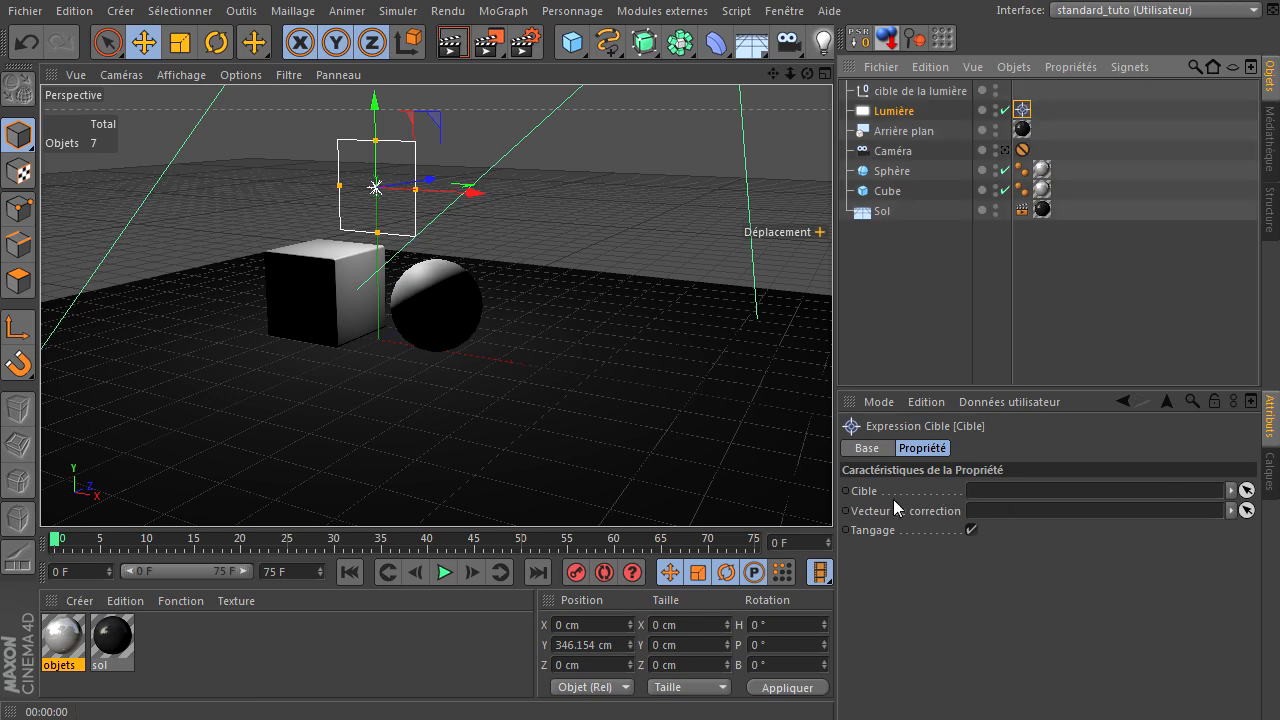
pyautogui.click(932, 91)
pyautogui.moveTo(1056, 487); pyautogui.dragTo(1050, 490)
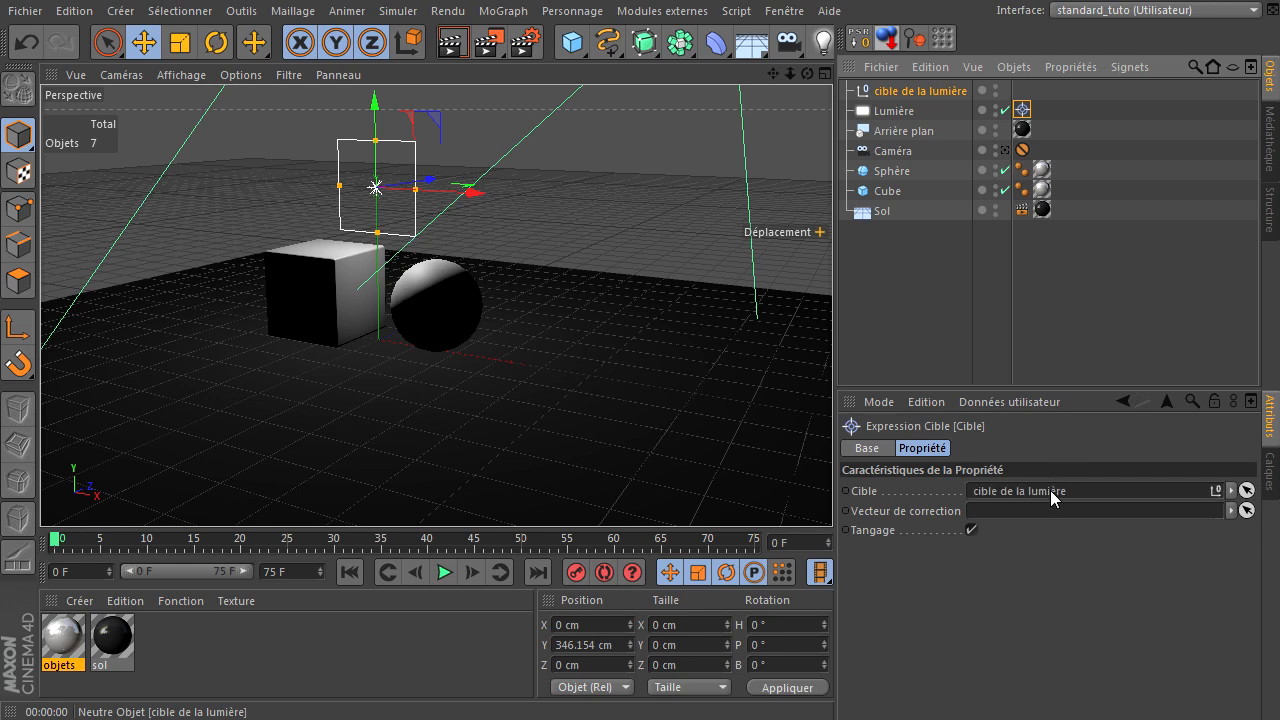
# Check the Lumière's target link and move the light horizontally from above the objects to the front side of the cube
pyautogui.click(376, 187)
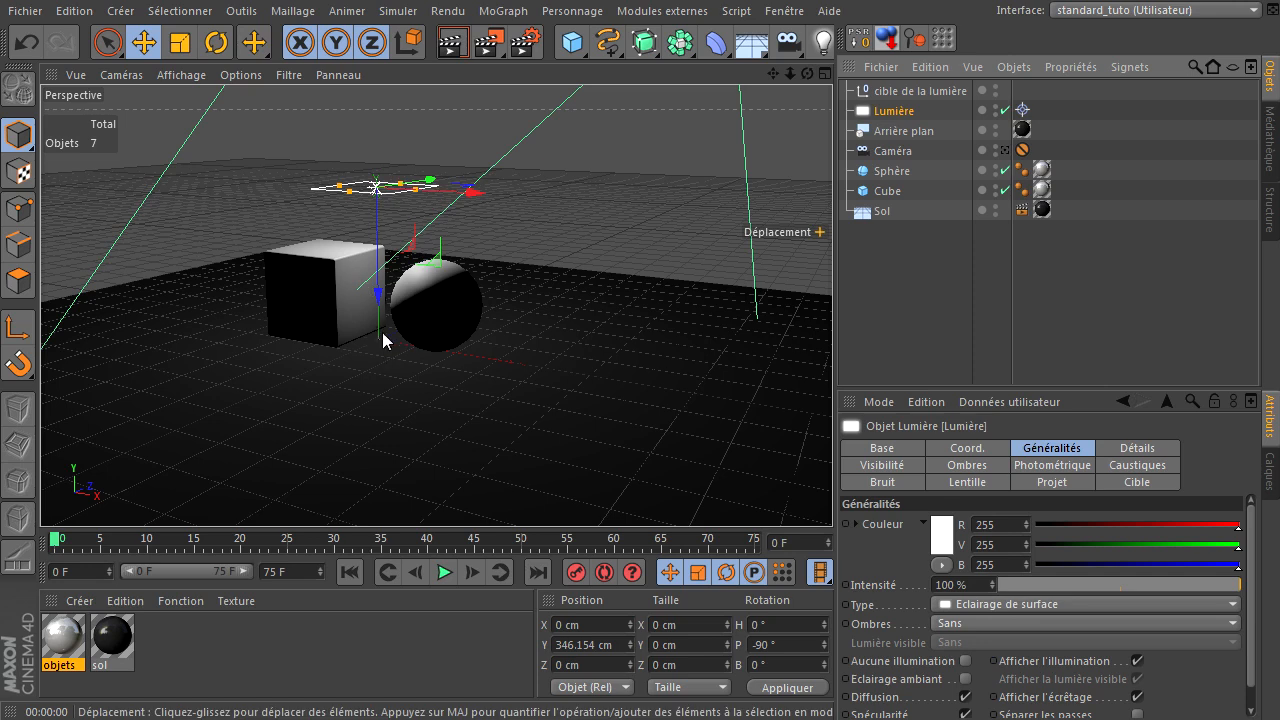
pyautogui.click(916, 92)
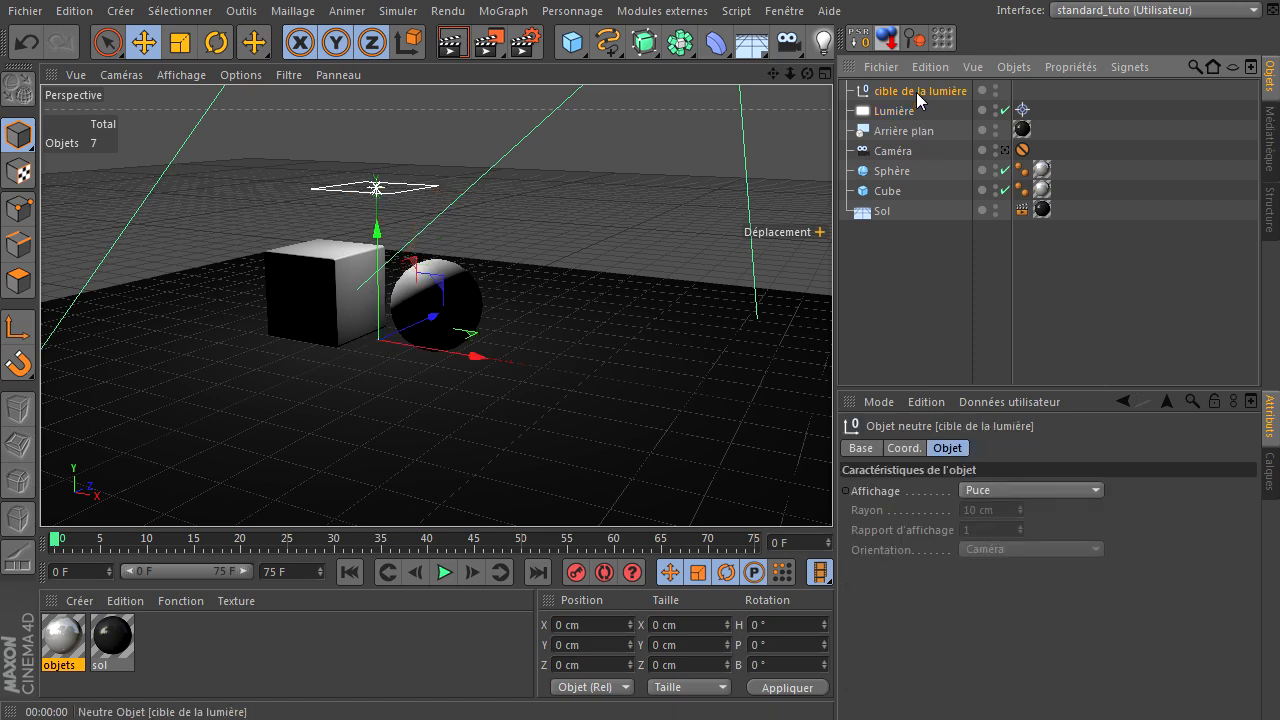
pyautogui.click(1022, 110)
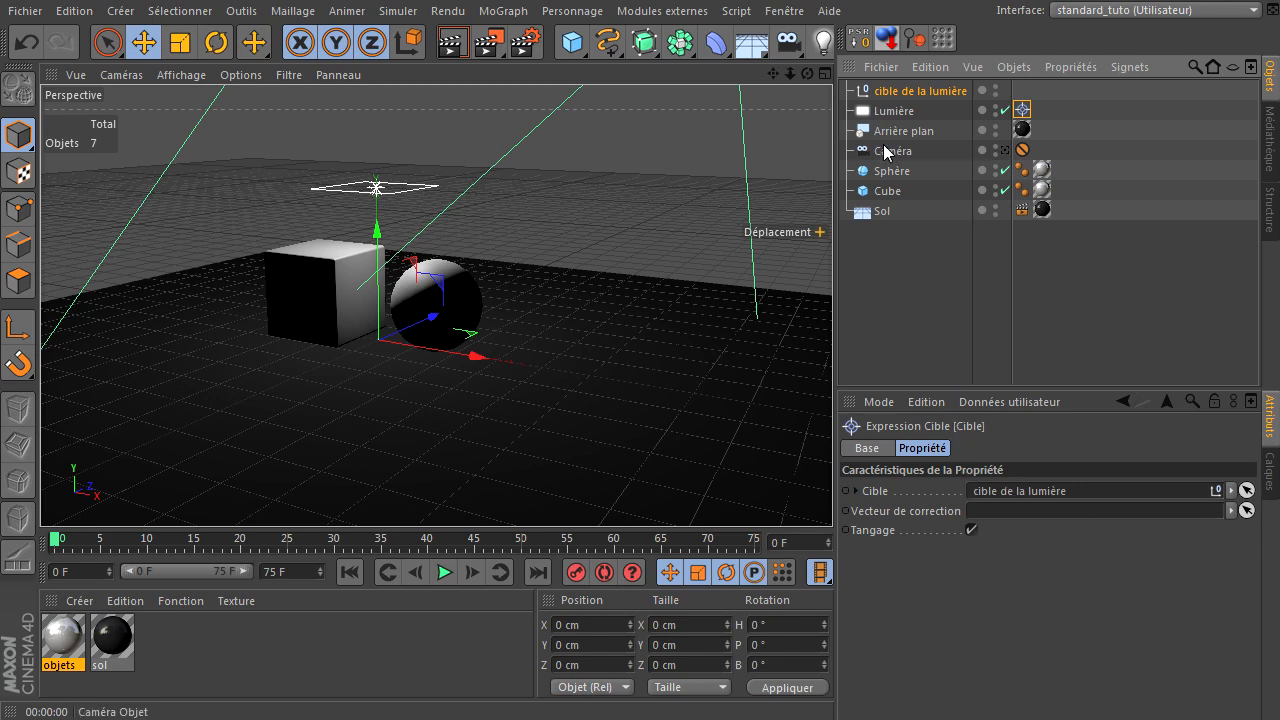
pyautogui.click(912, 110)
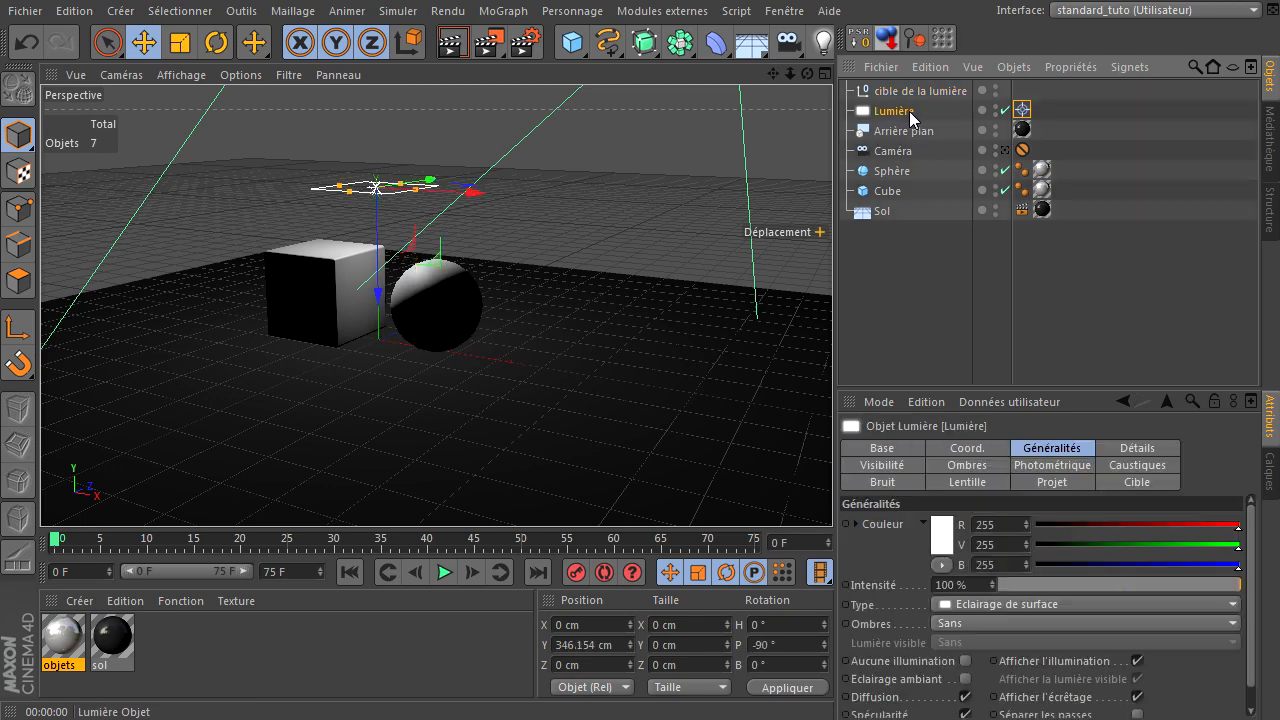
pyautogui.moveTo(430, 185); pyautogui.dragTo(190, 215)
# Set the Affichage of the "cible de la lumière" null to Sphère
pyautogui.click(908, 91)
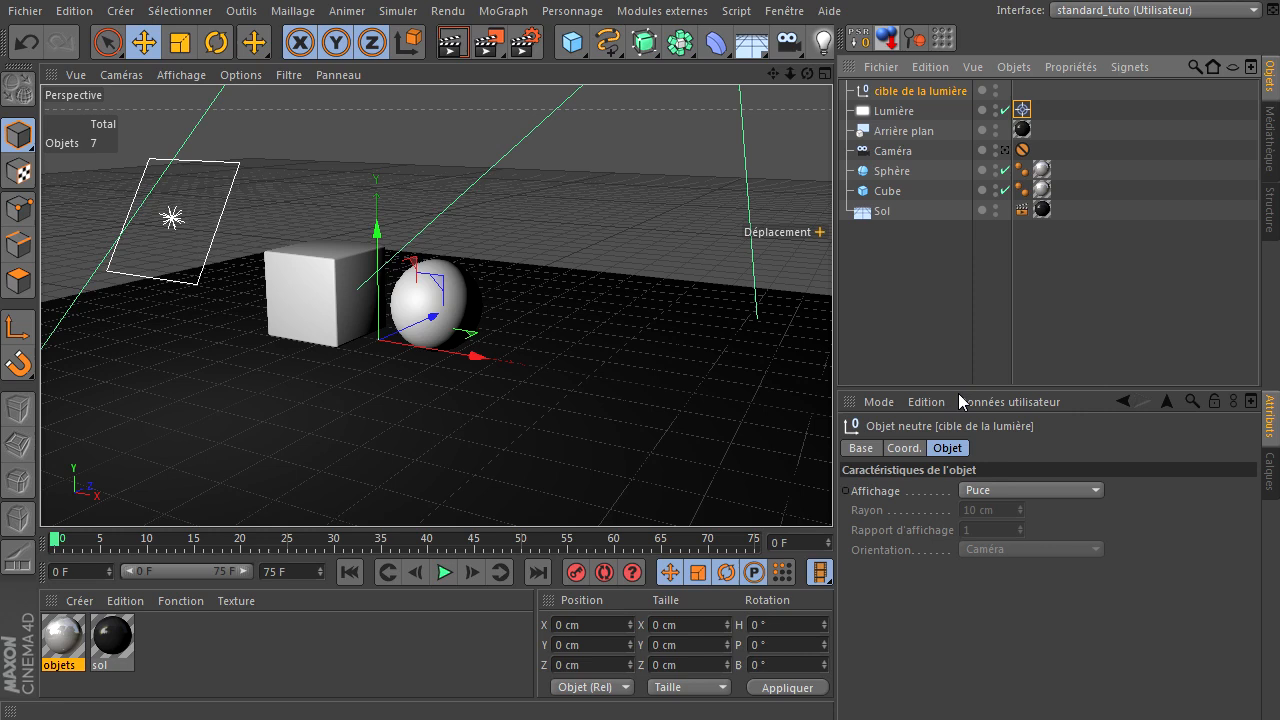
pyautogui.moveTo(959, 387); pyautogui.dragTo(964, 327)
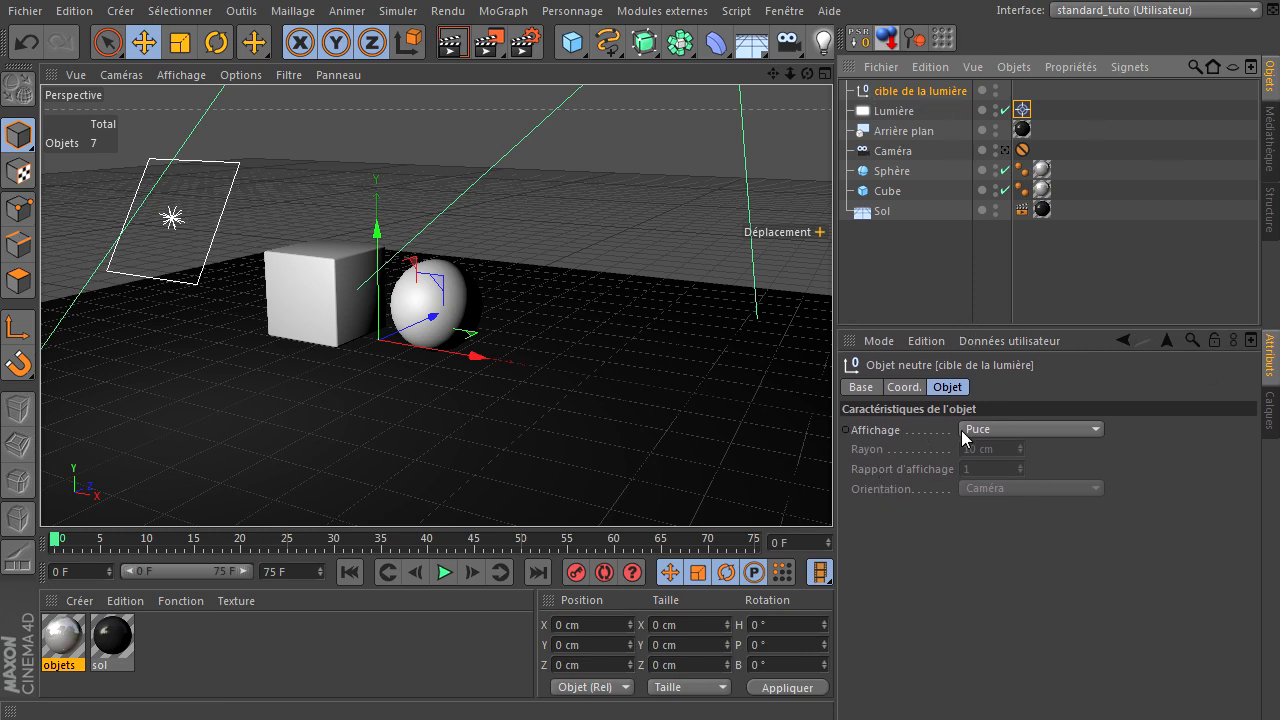
pyautogui.click(994, 429)
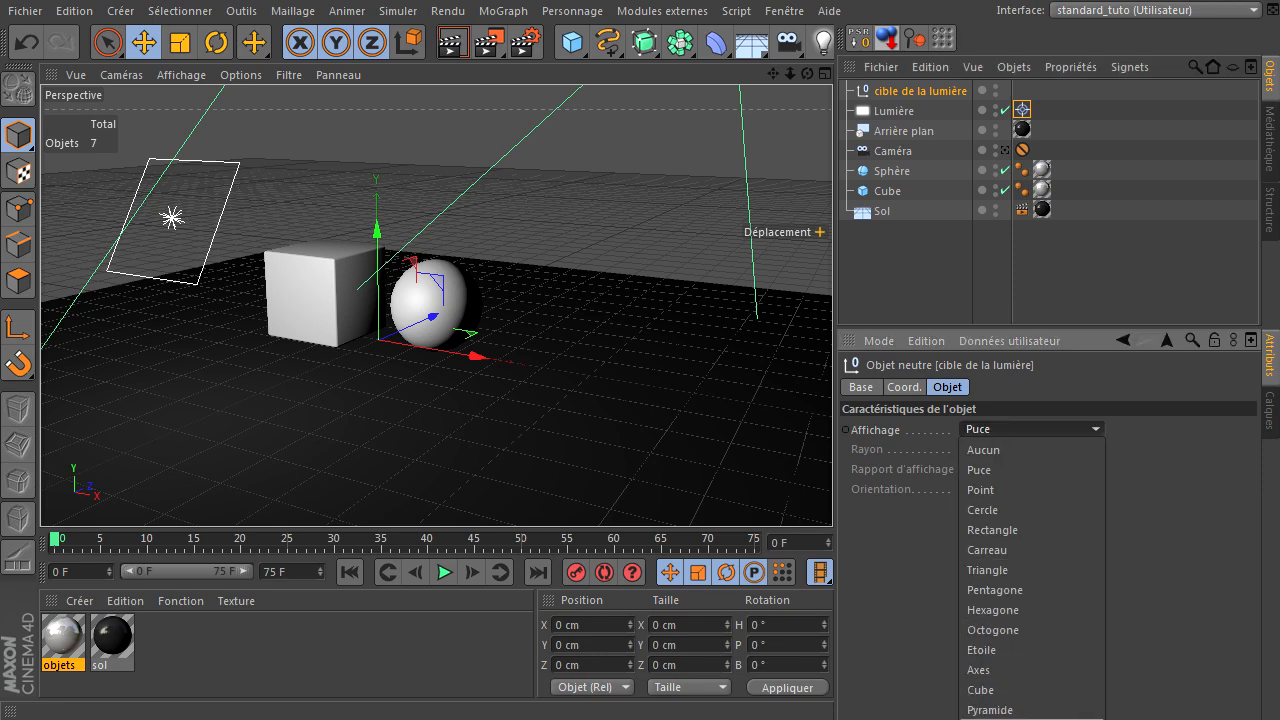
pyautogui.click(937, 294)
pyautogui.moveTo(933, 329); pyautogui.dragTo(955, 261)
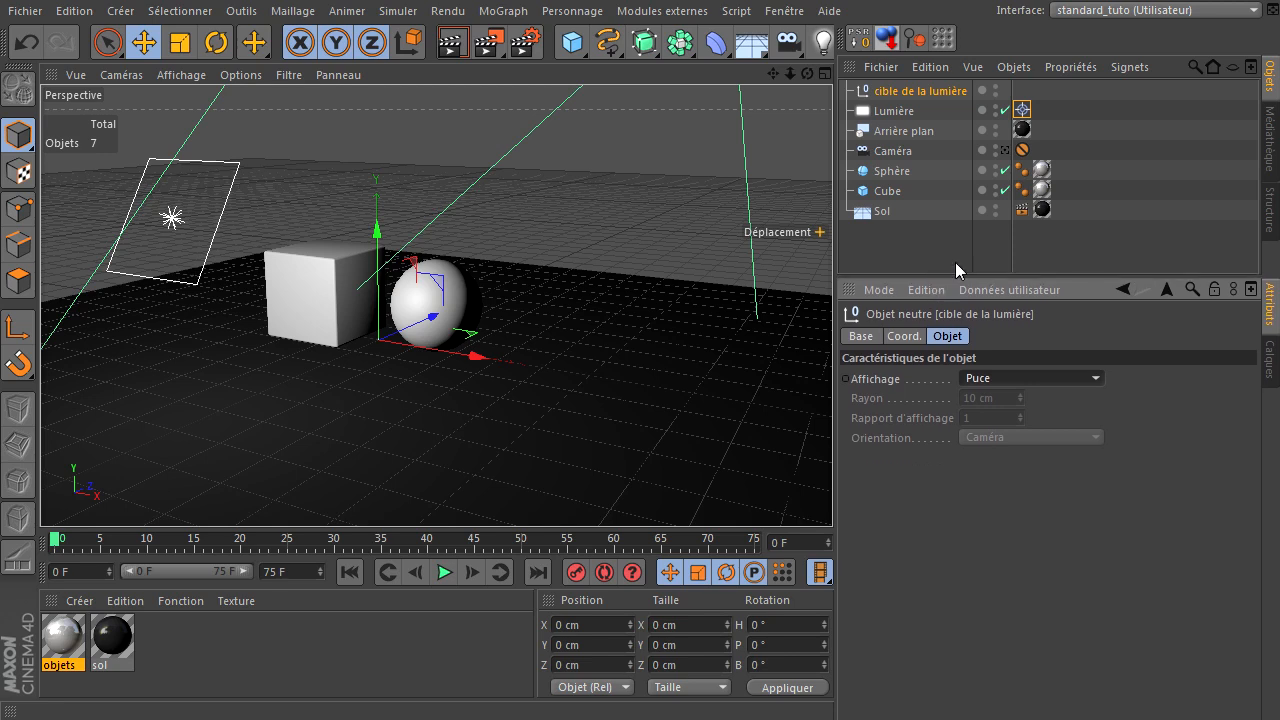
pyautogui.click(1014, 379)
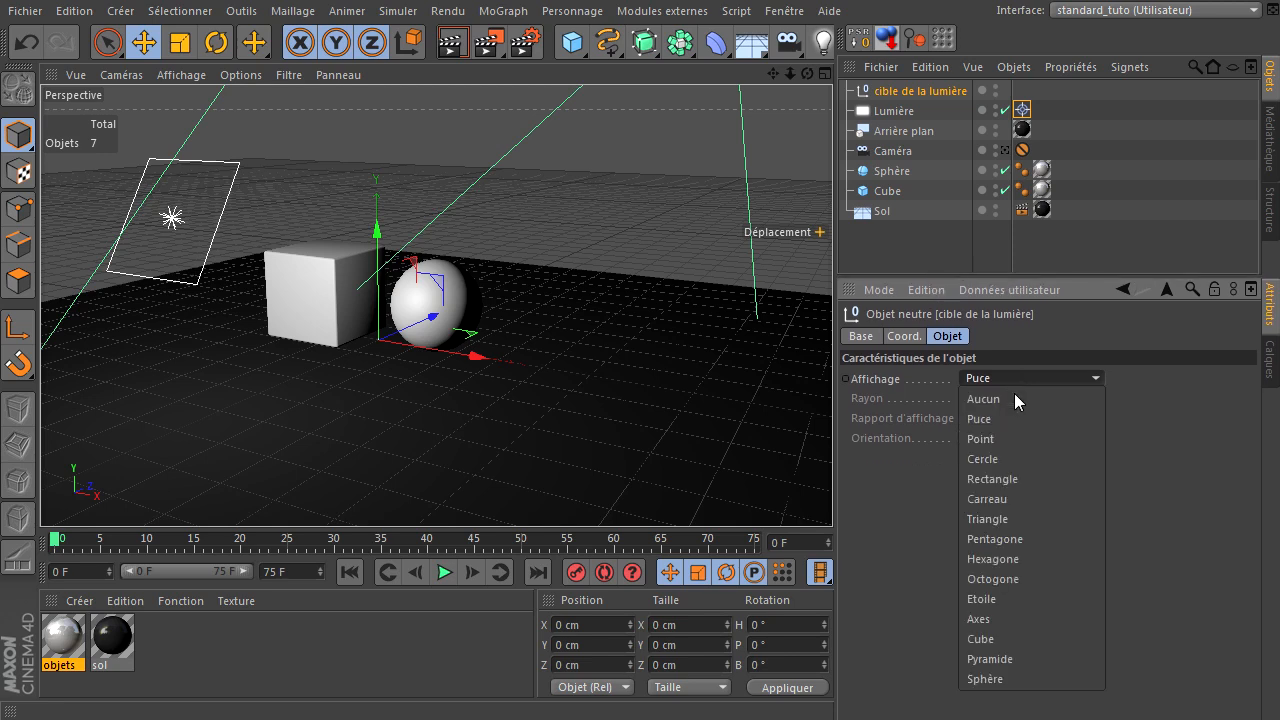
pyautogui.click(999, 678)
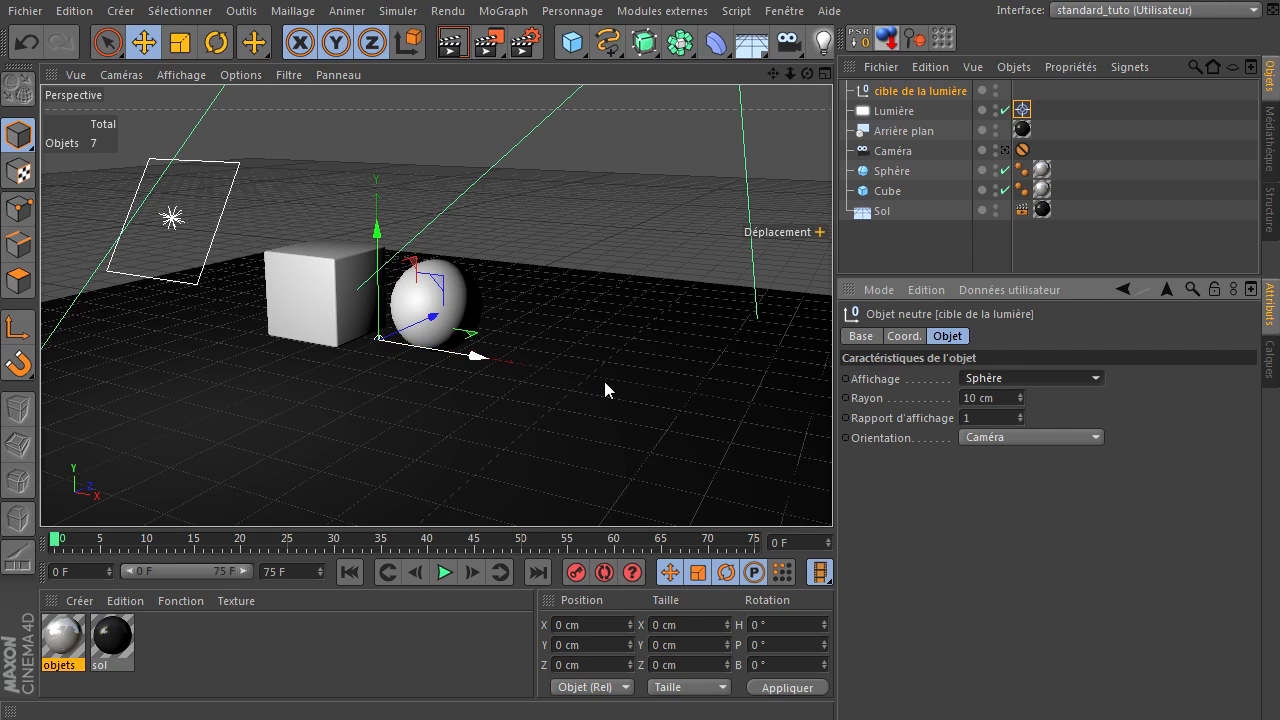
# Set the null's display radius to 100 cm and its orientation to XZ
pyautogui.doubleClick(1000, 398)
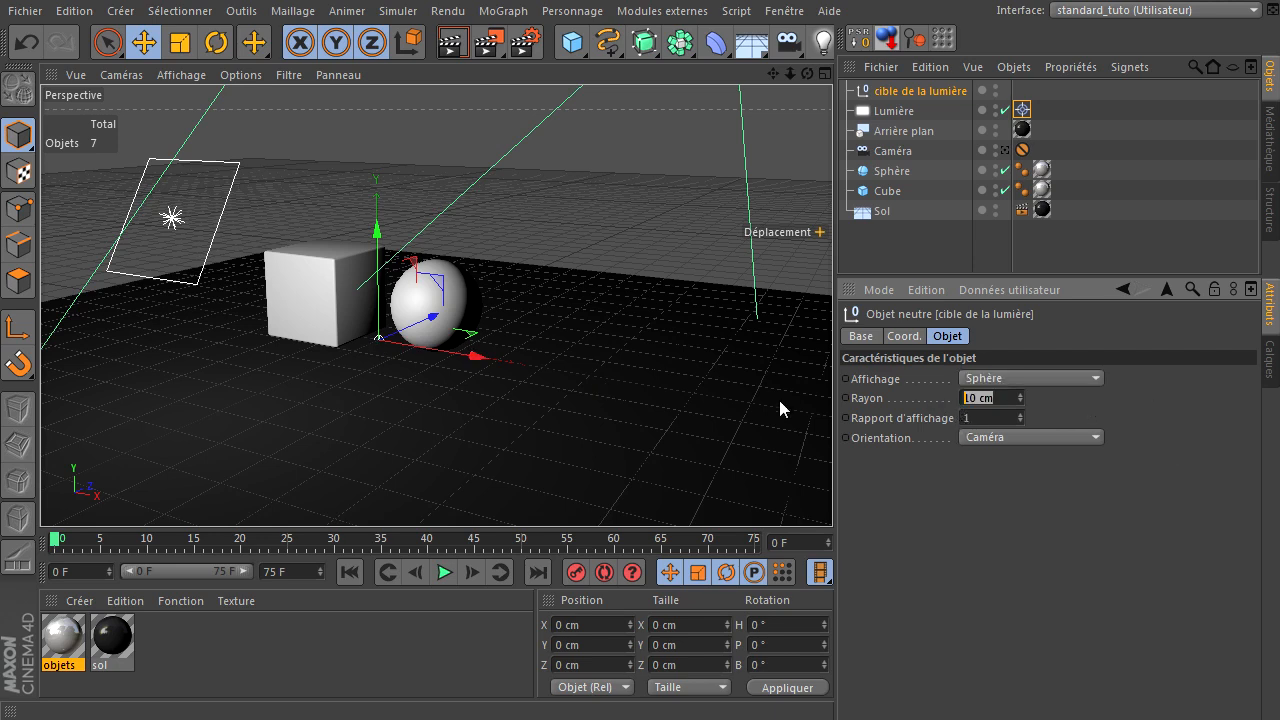
pyautogui.write('100')
pyautogui.press('Return')
pyautogui.click(1035, 437)
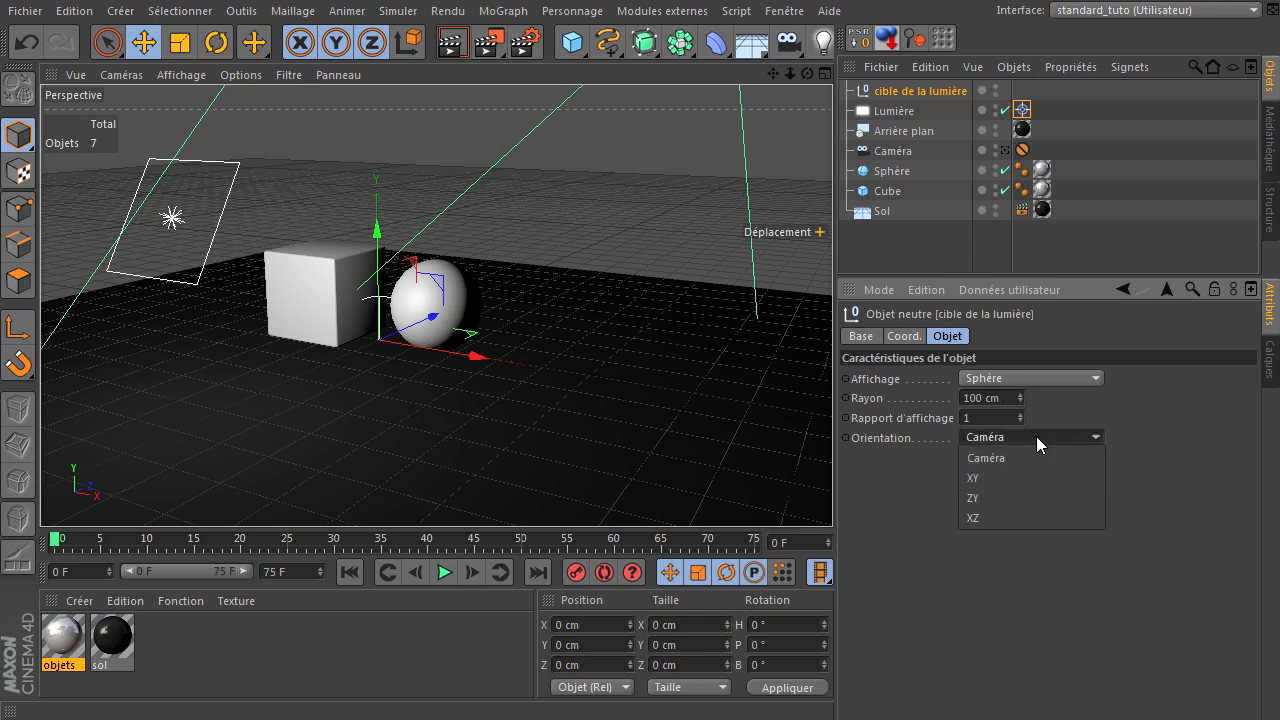
pyautogui.click(1011, 518)
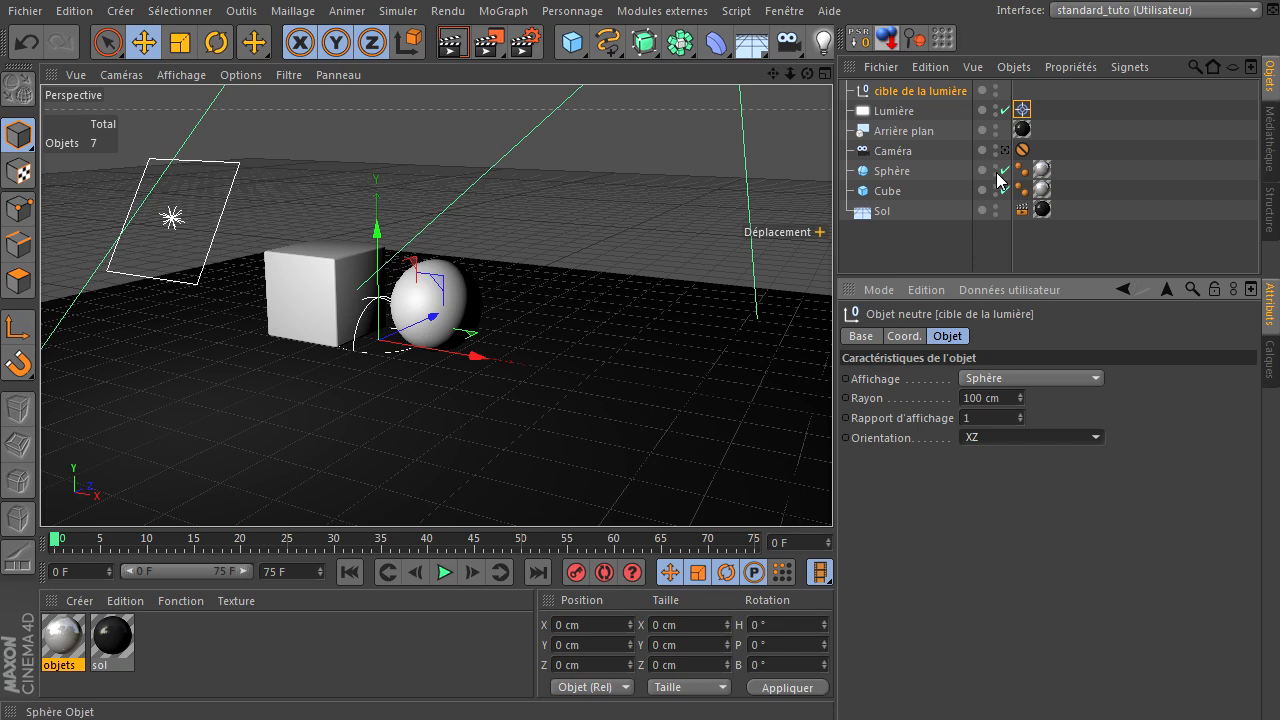
# Hide the Sphère, Cube and Sol in both the viewport and the render
pyautogui.doubleClick(995, 167)
pyautogui.doubleClick(995, 187)
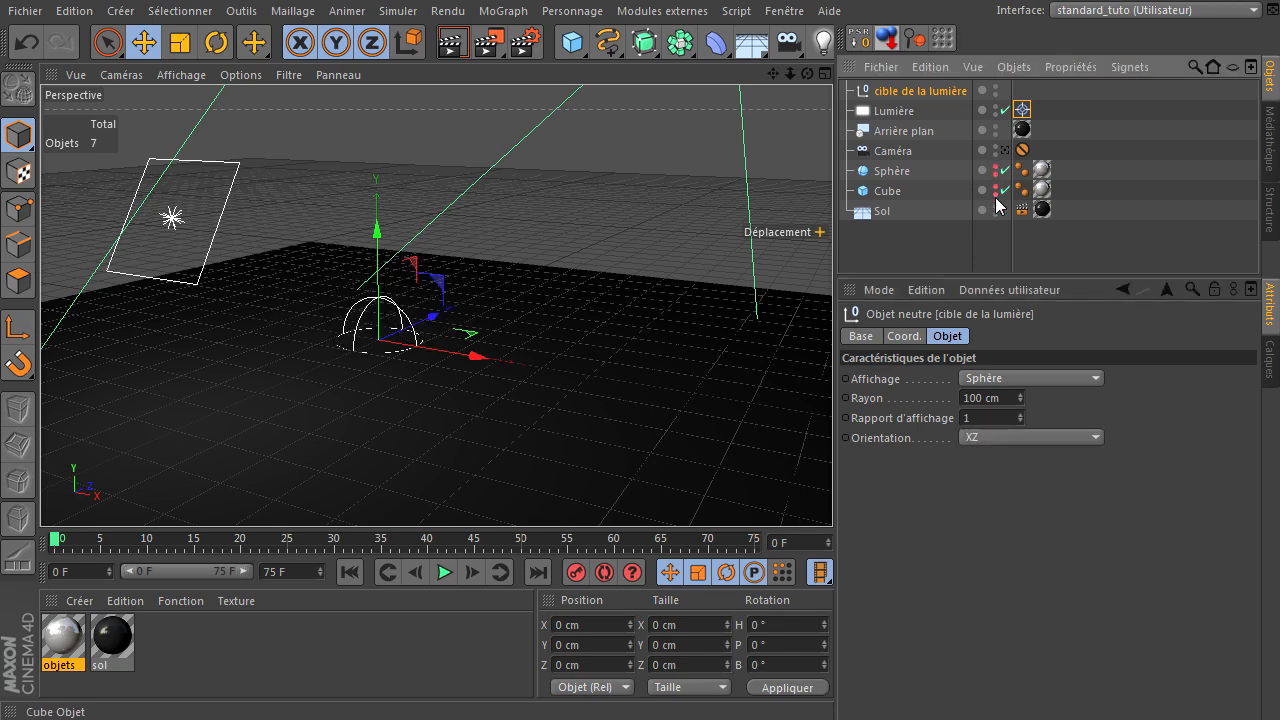
pyautogui.doubleClick(995, 207)
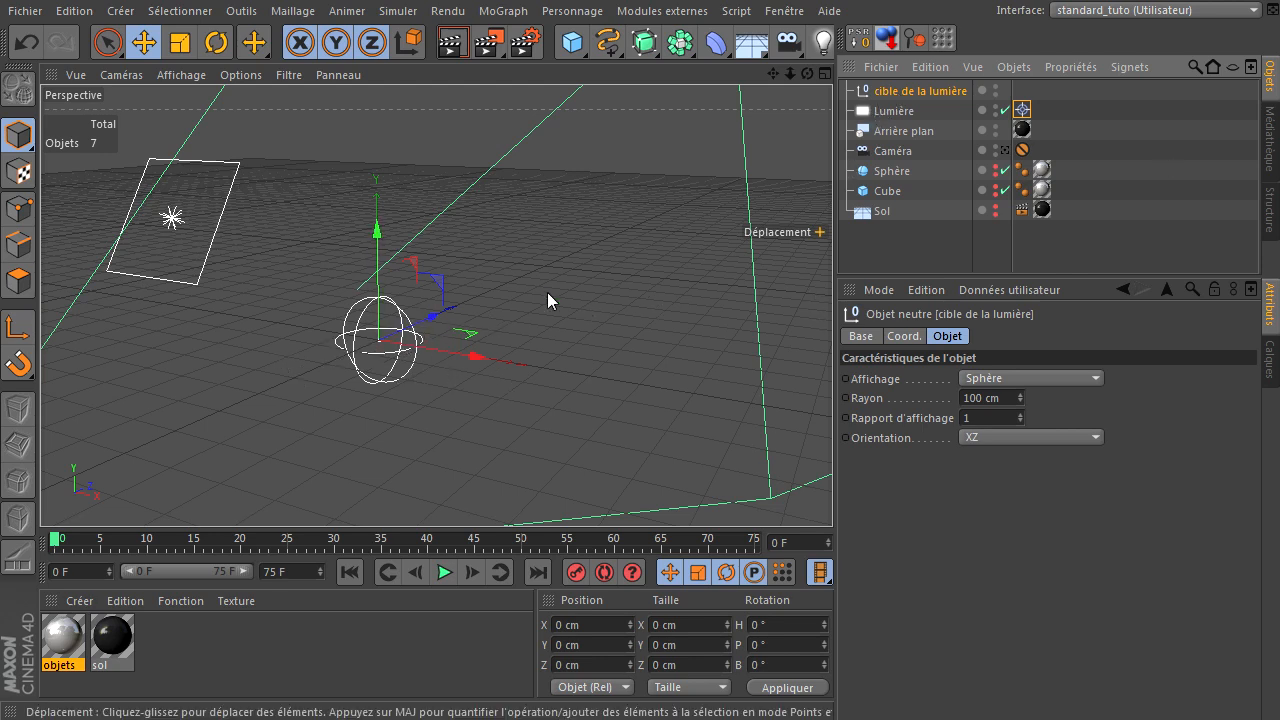
# Activate the null's display colour (Couleur d'affichage) and set it to orange, RGB 255, 97, 0
pyautogui.click(859, 335)
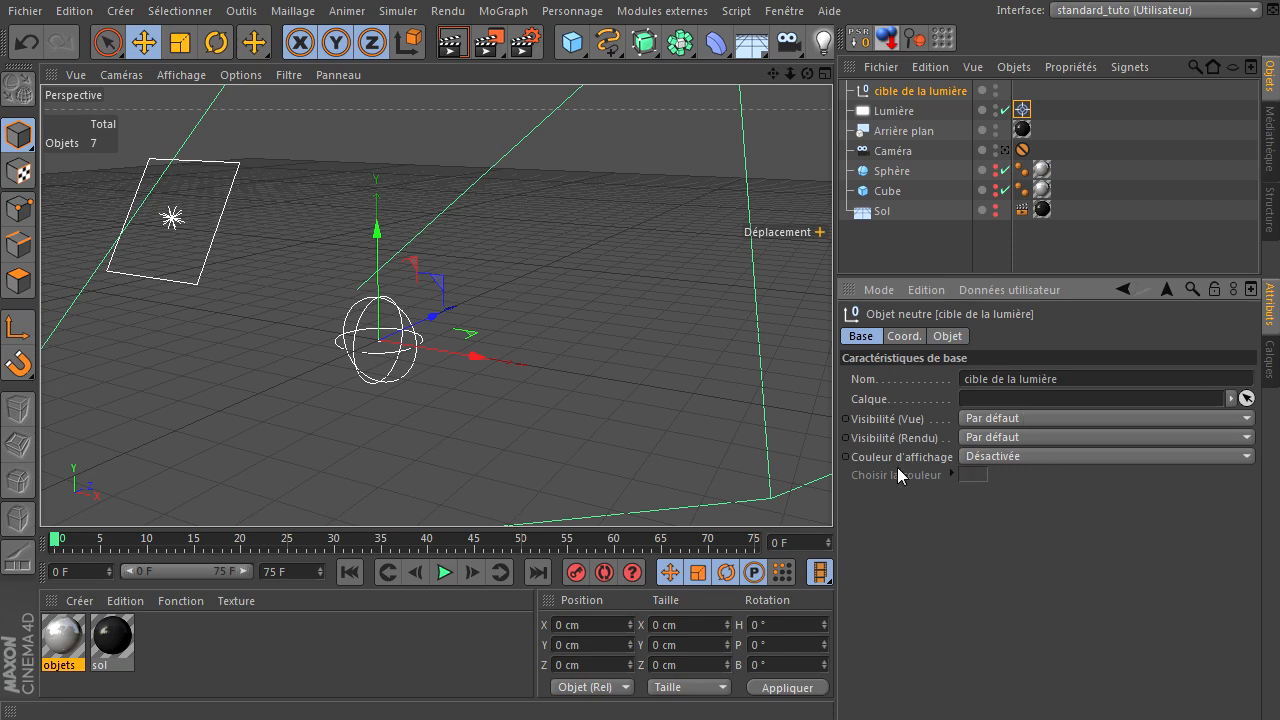
pyautogui.click(1009, 460)
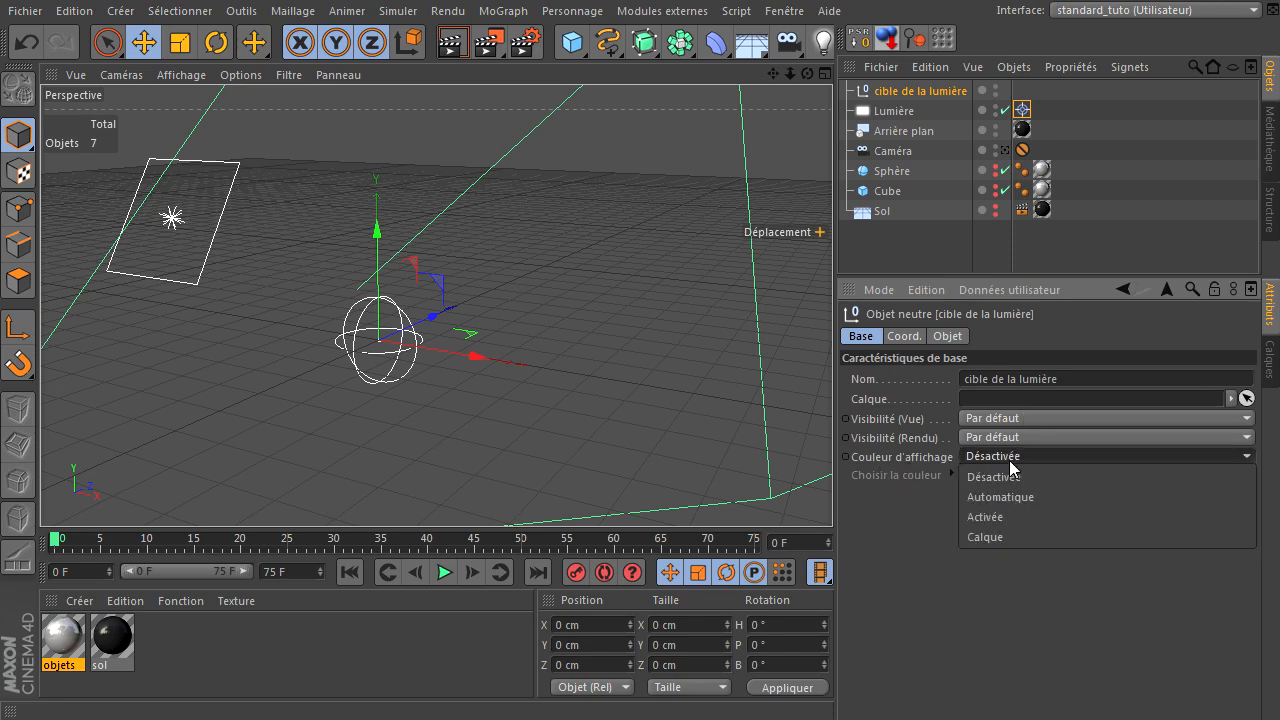
pyautogui.click(1001, 520)
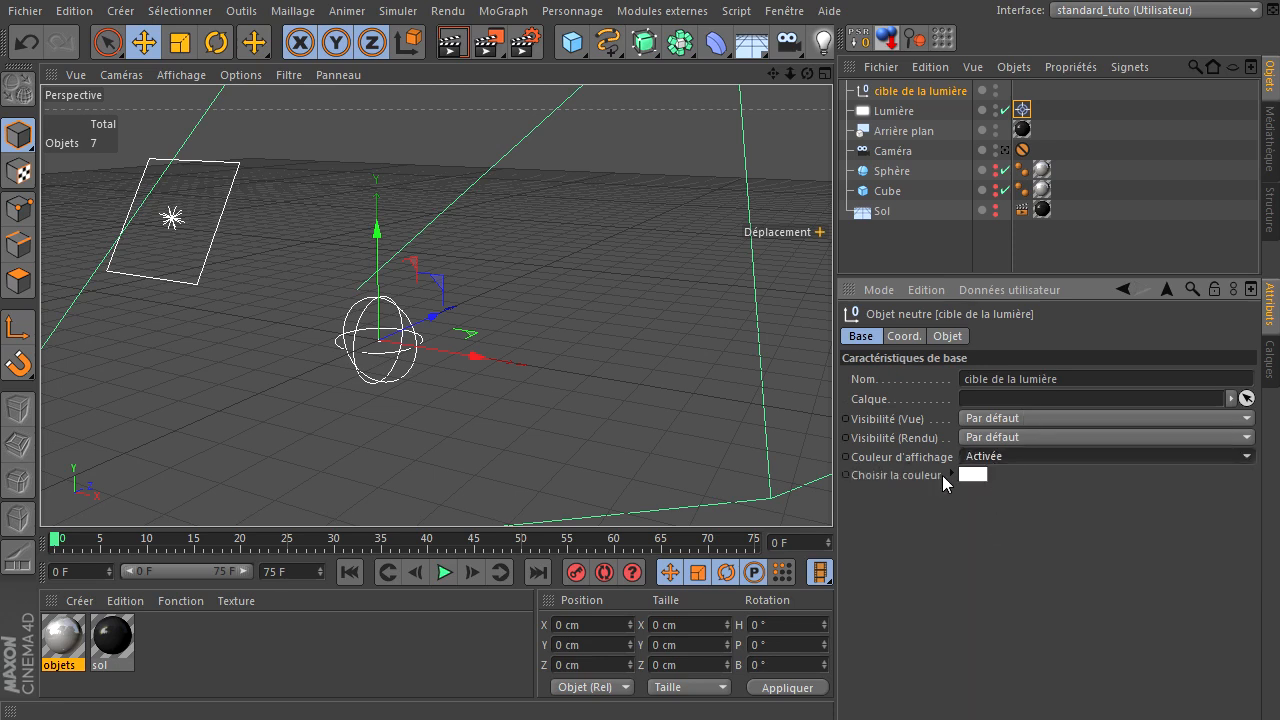
pyautogui.click(973, 475)
pyautogui.click(946, 401)
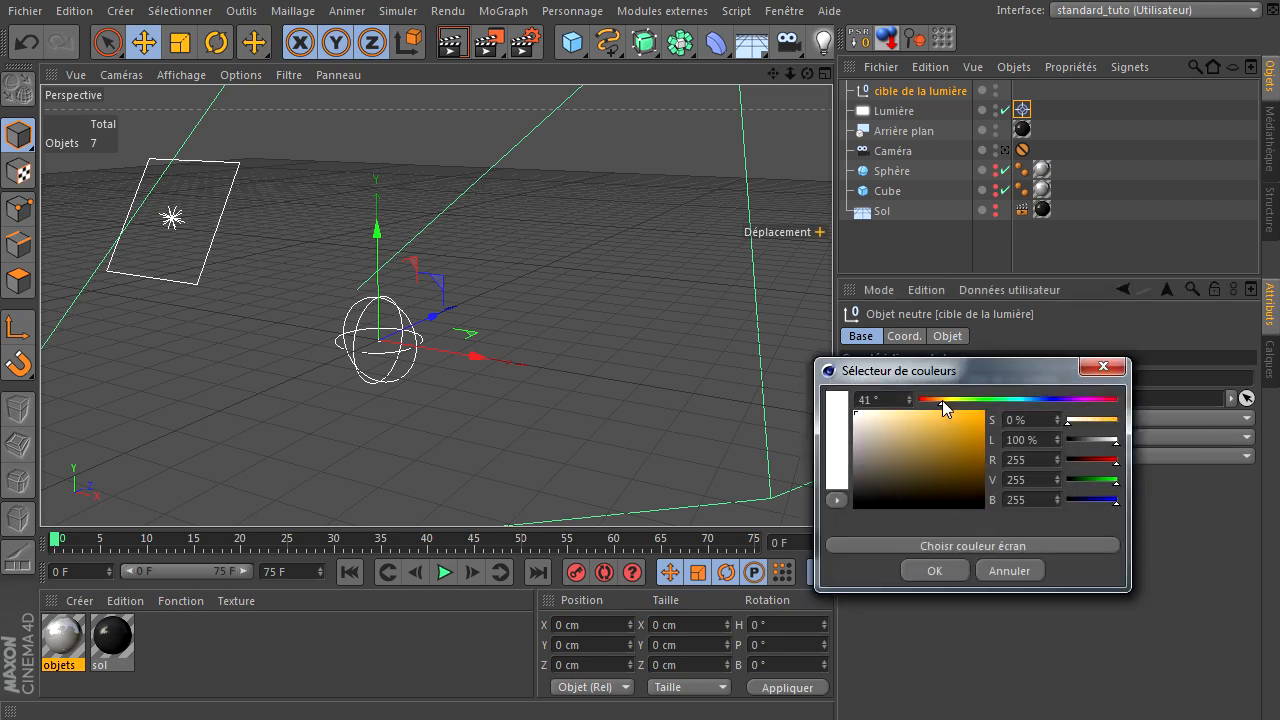
pyautogui.moveTo(963, 449); pyautogui.dragTo(932, 402)
pyautogui.click(935, 403)
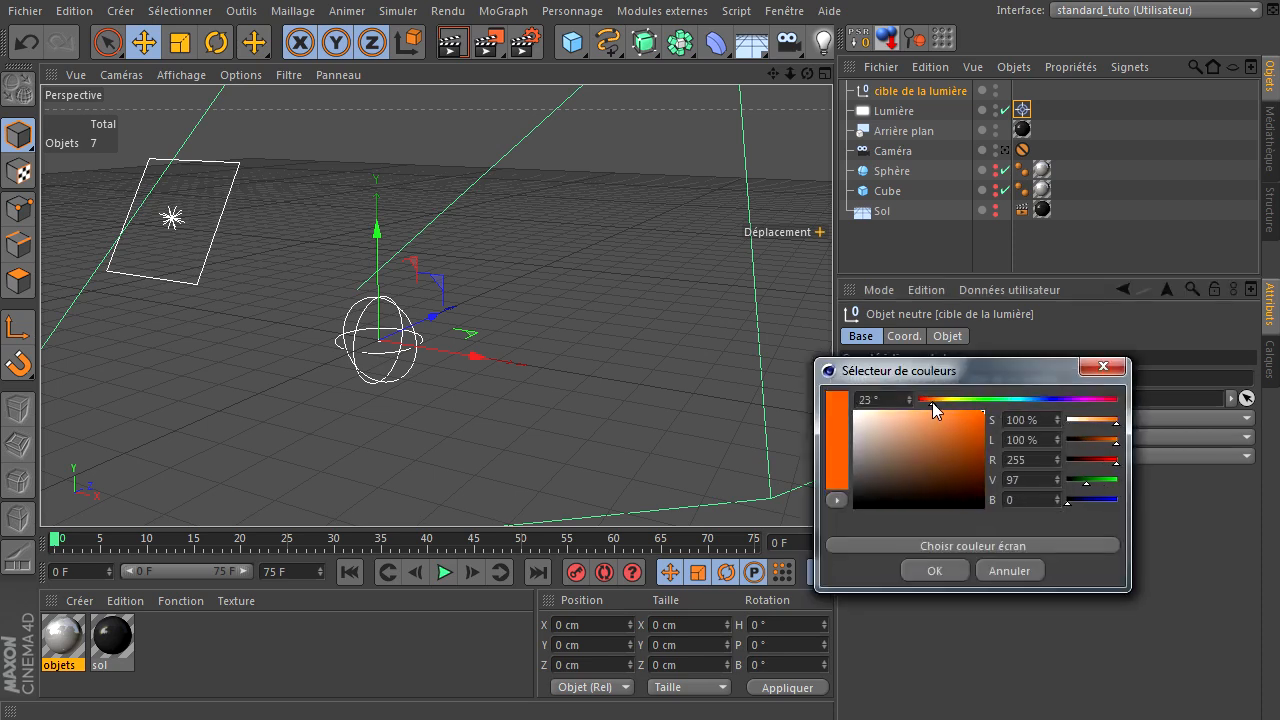
pyautogui.click(955, 570)
pyautogui.click(909, 260)
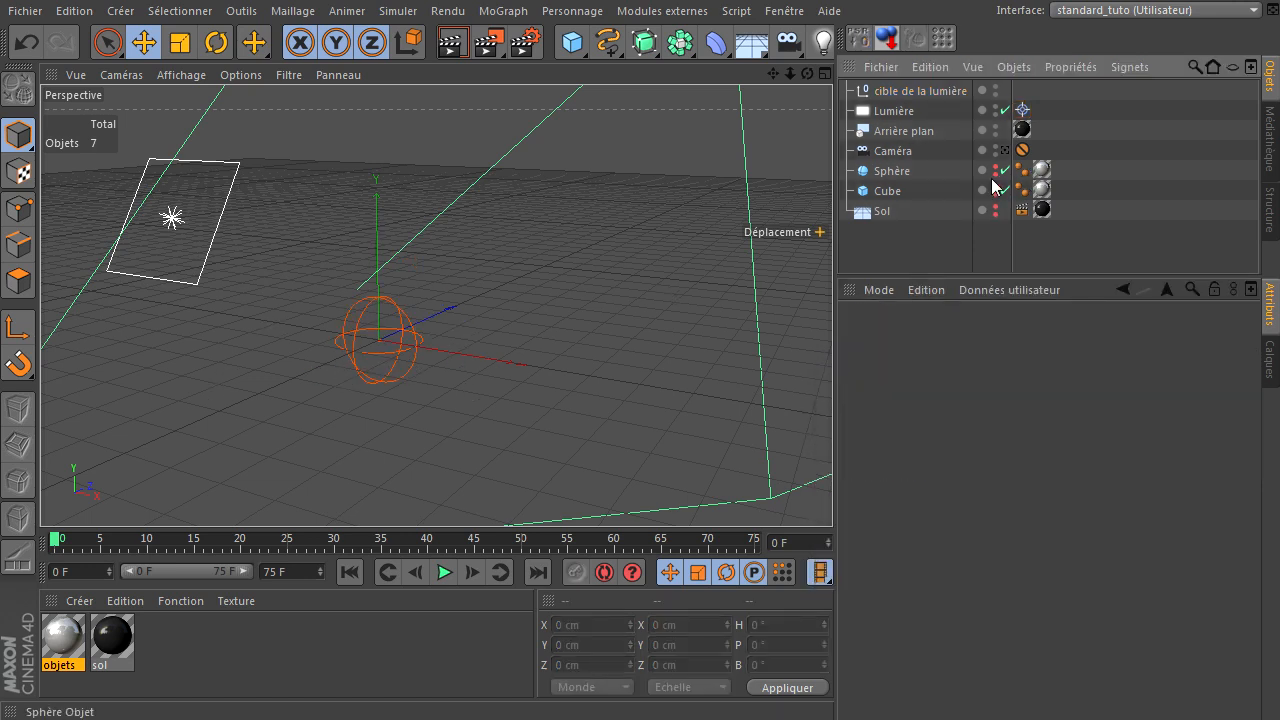
# Make the Sphère, Cube and Sol visible again and raise the "cible de la lumière" null to about 78 cm in Y
pyautogui.moveTo(995, 178); pyautogui.dragTo(996, 218)
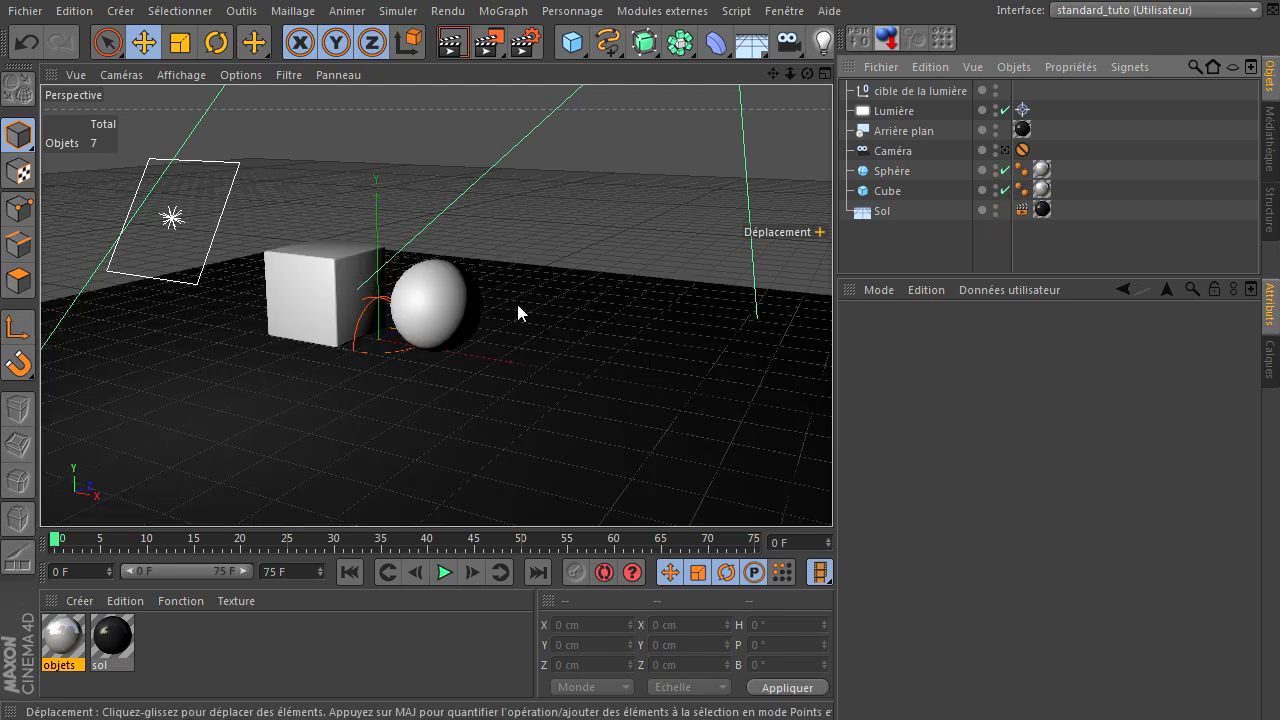
pyautogui.click(393, 321)
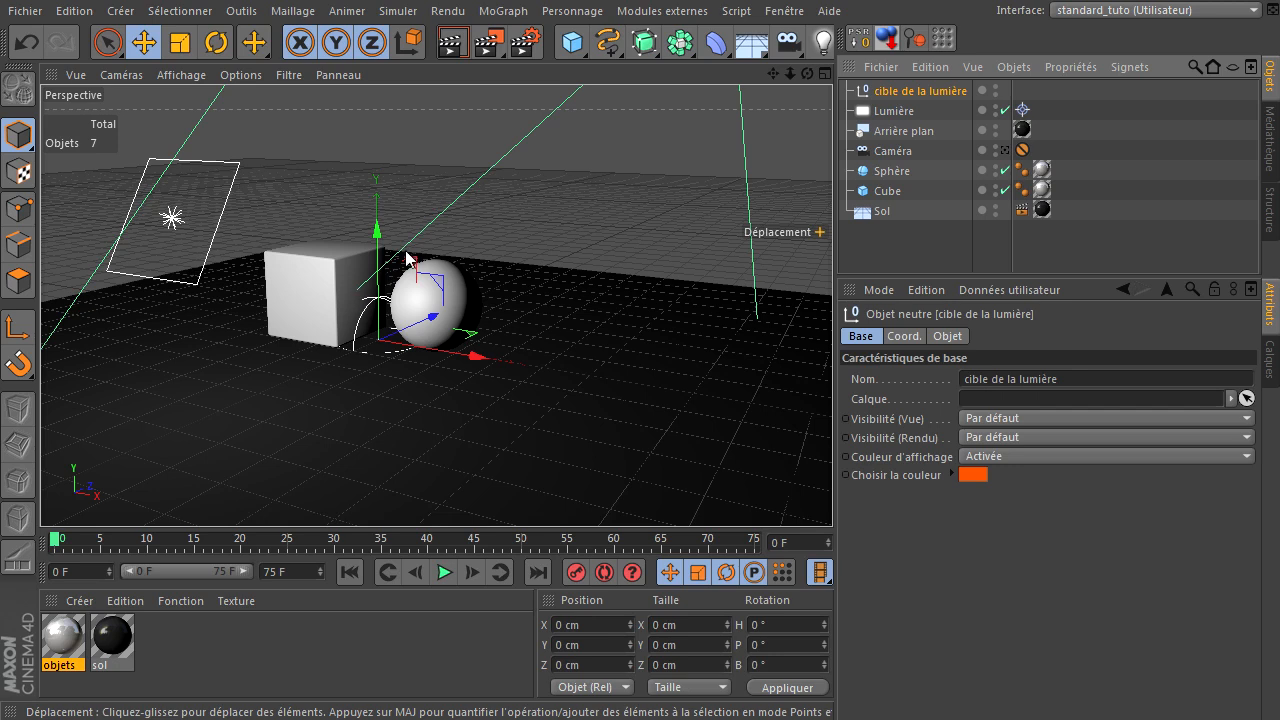
pyautogui.moveTo(381, 254); pyautogui.dragTo(381, 214)
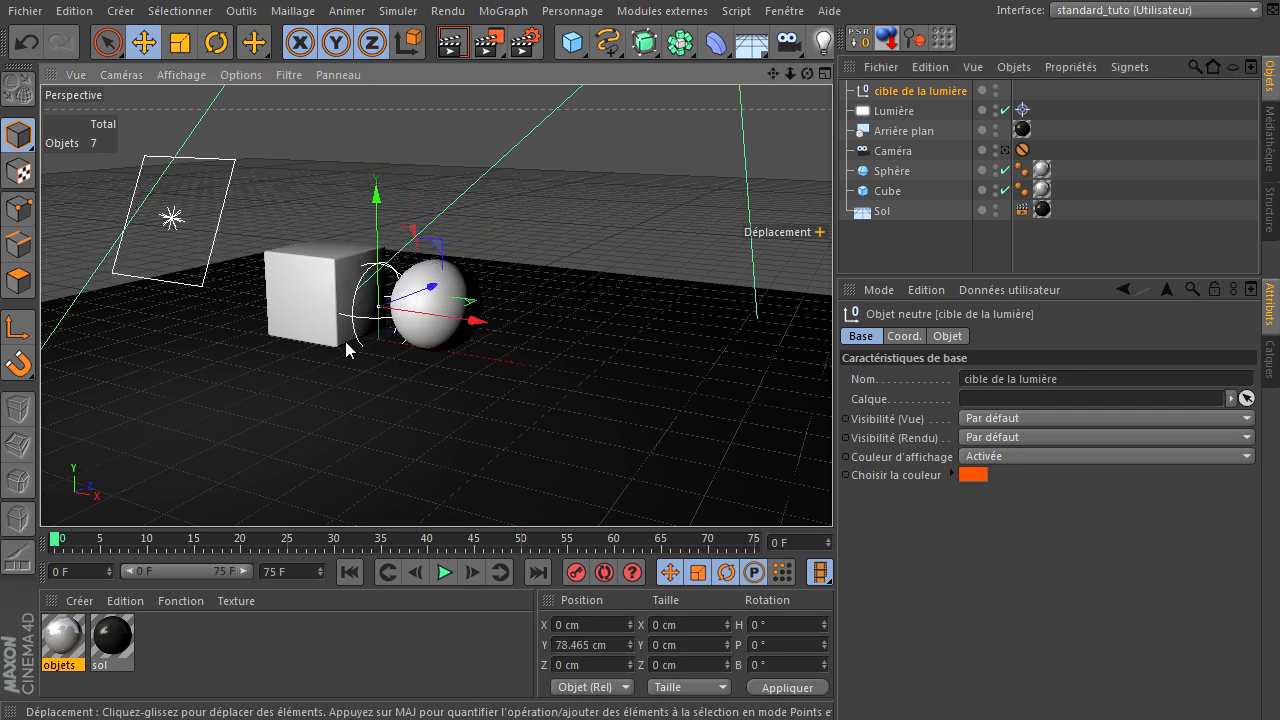
# Select the area light Lumière and move it around the objects to about X 718 cm, Z -1237 cm
pyautogui.moveTo(377, 194); pyautogui.dragTo(385, 277)
pyautogui.click(886, 236)
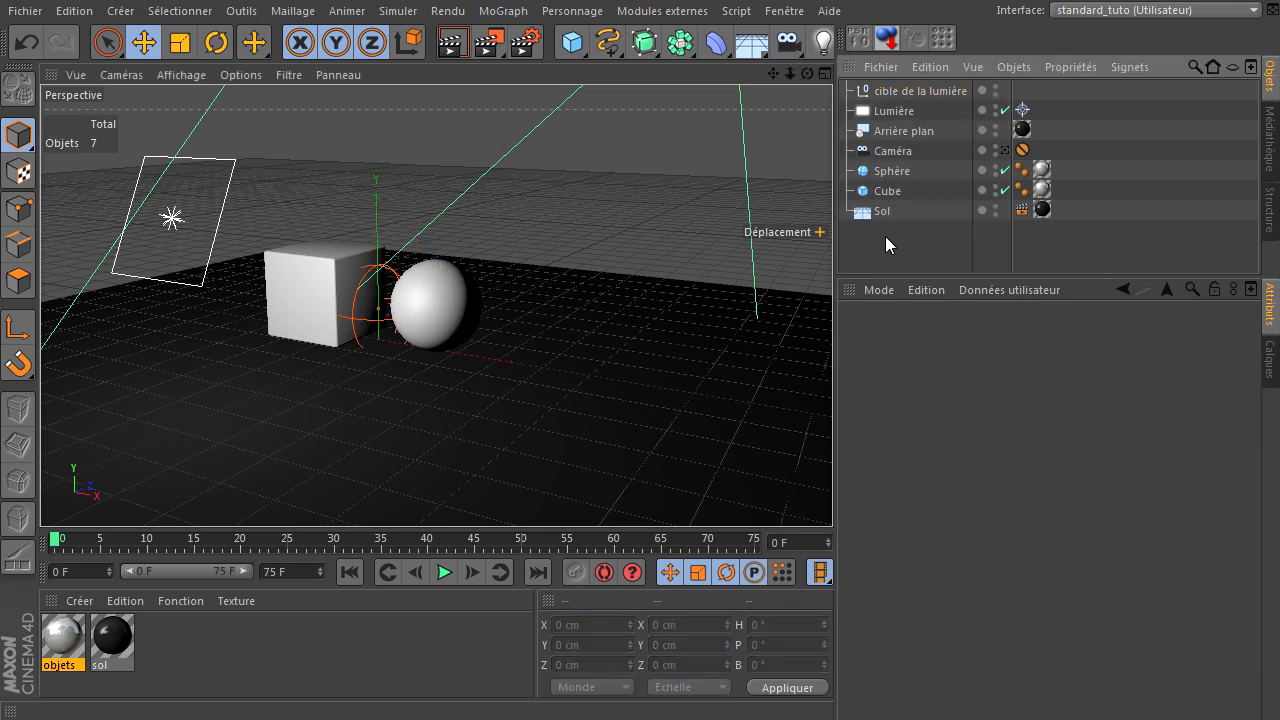
pyautogui.click(178, 217)
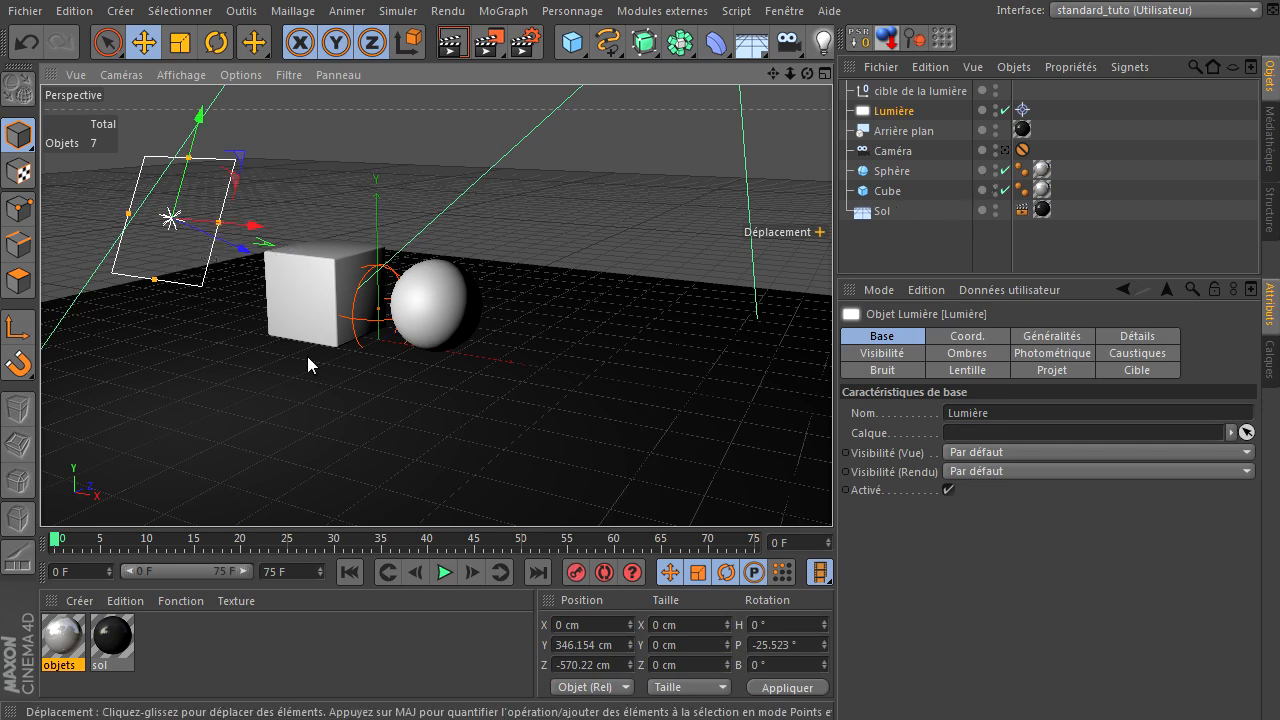
pyautogui.scroll(-8, 370, 325)
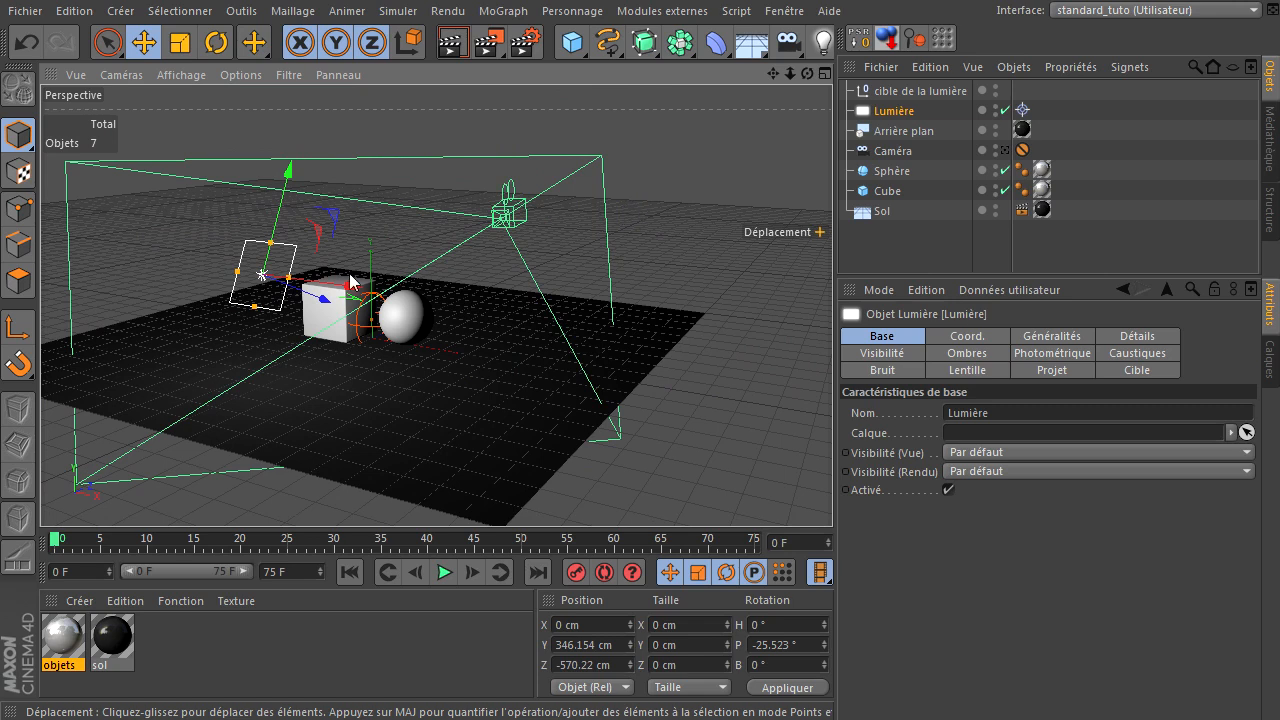
pyautogui.moveTo(352, 285); pyautogui.dragTo(733, 254)
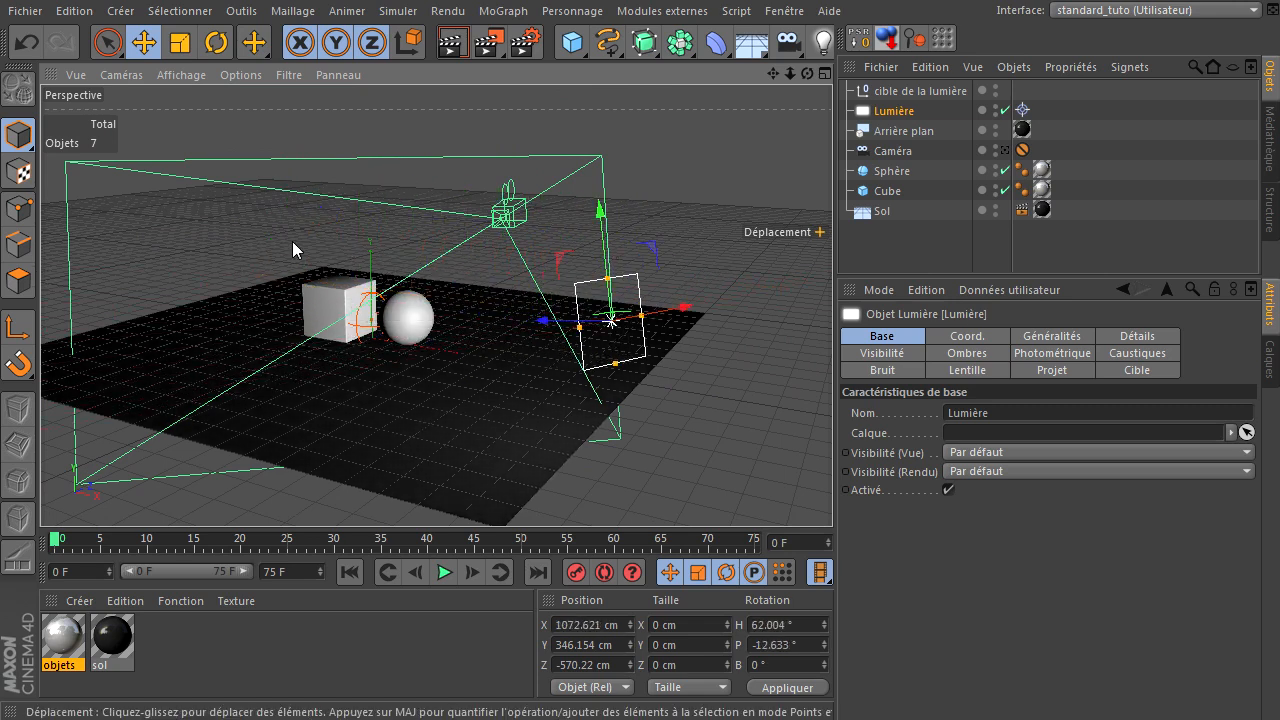
pyautogui.moveTo(672, 262); pyautogui.dragTo(376, 318)
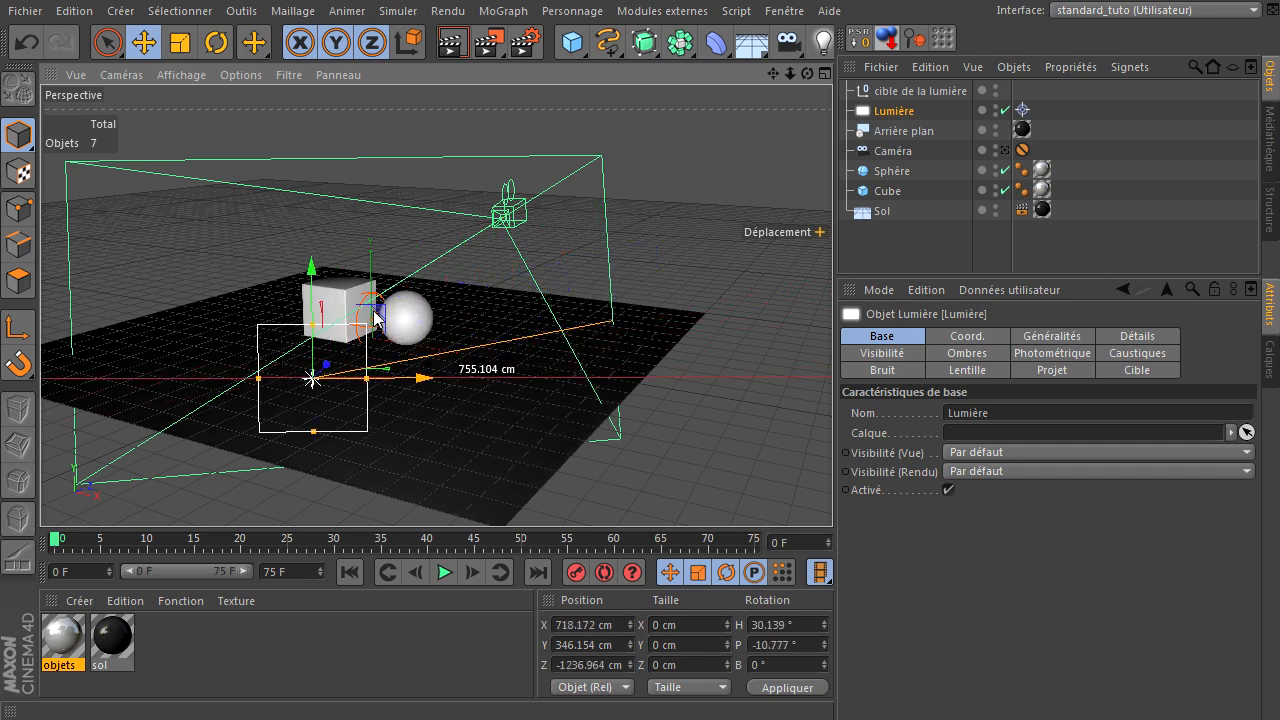
# Reposition the light in the top view at about X 525 cm, Y 421 cm, Z -1806 cm
pyautogui.middleClick(378, 314)
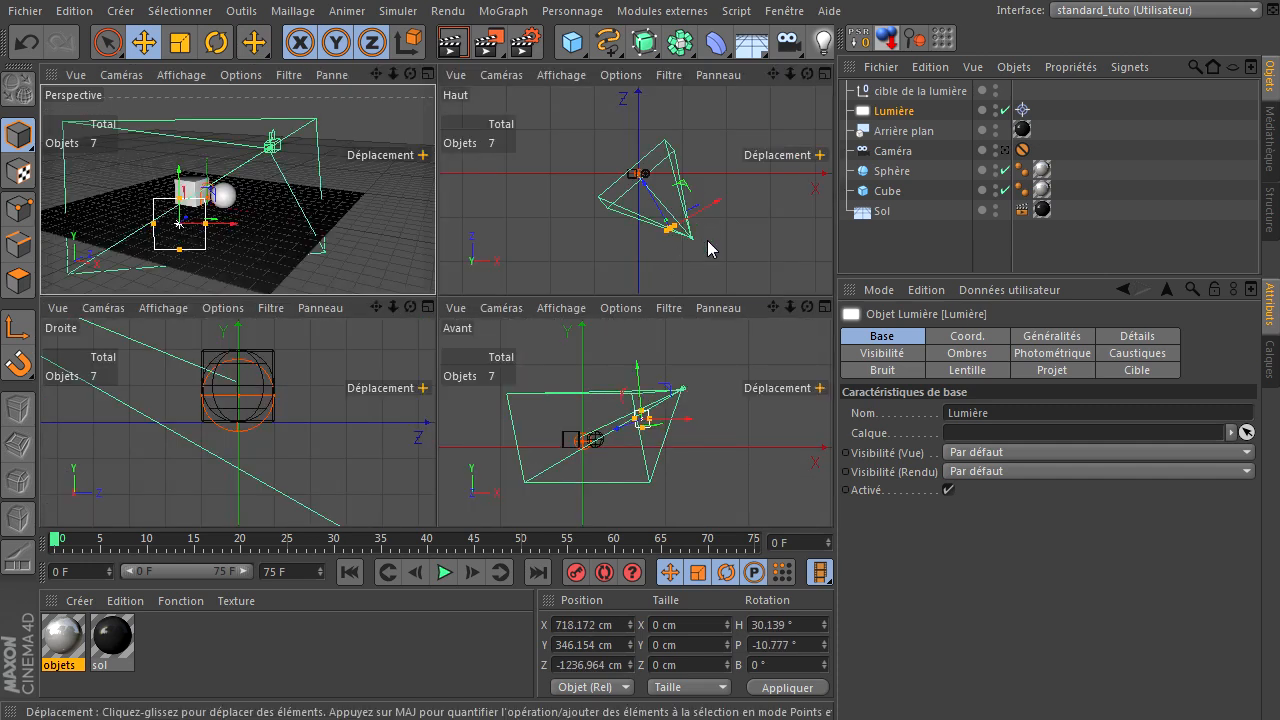
pyautogui.middleClick(686, 206)
pyautogui.moveTo(534, 300); pyautogui.dragTo(521, 356)
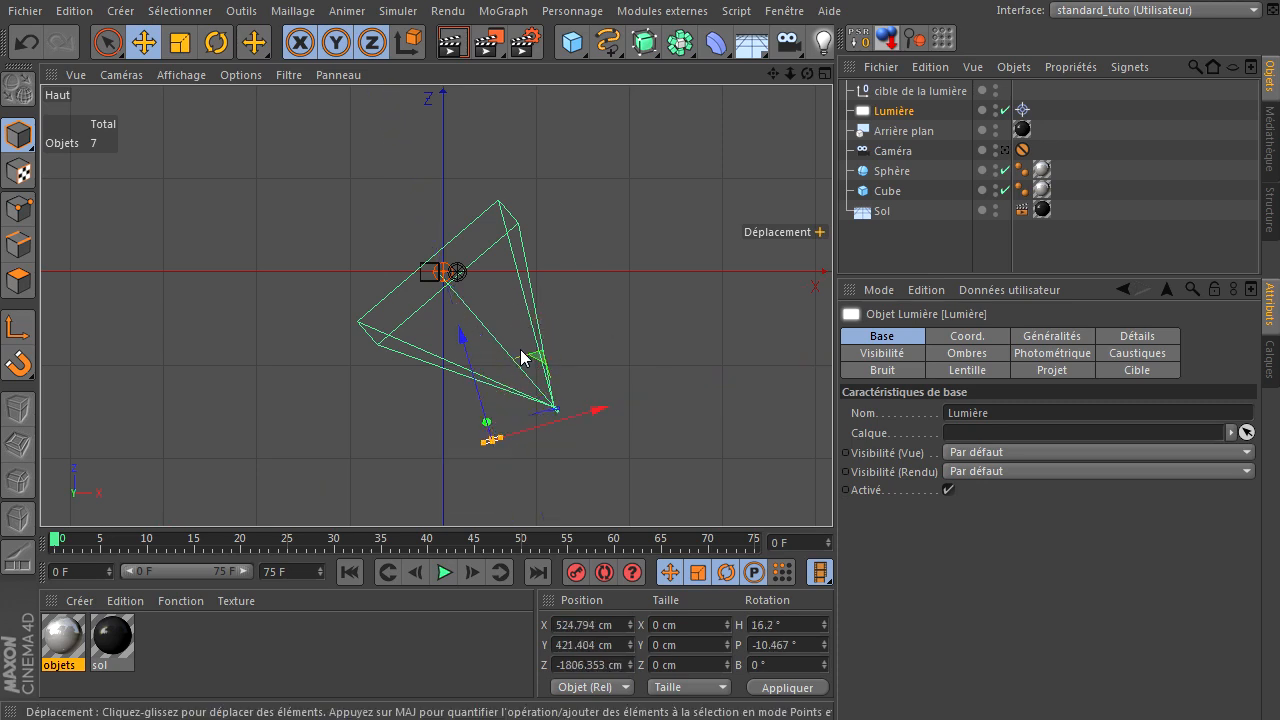
pyautogui.middleClick(604, 323)
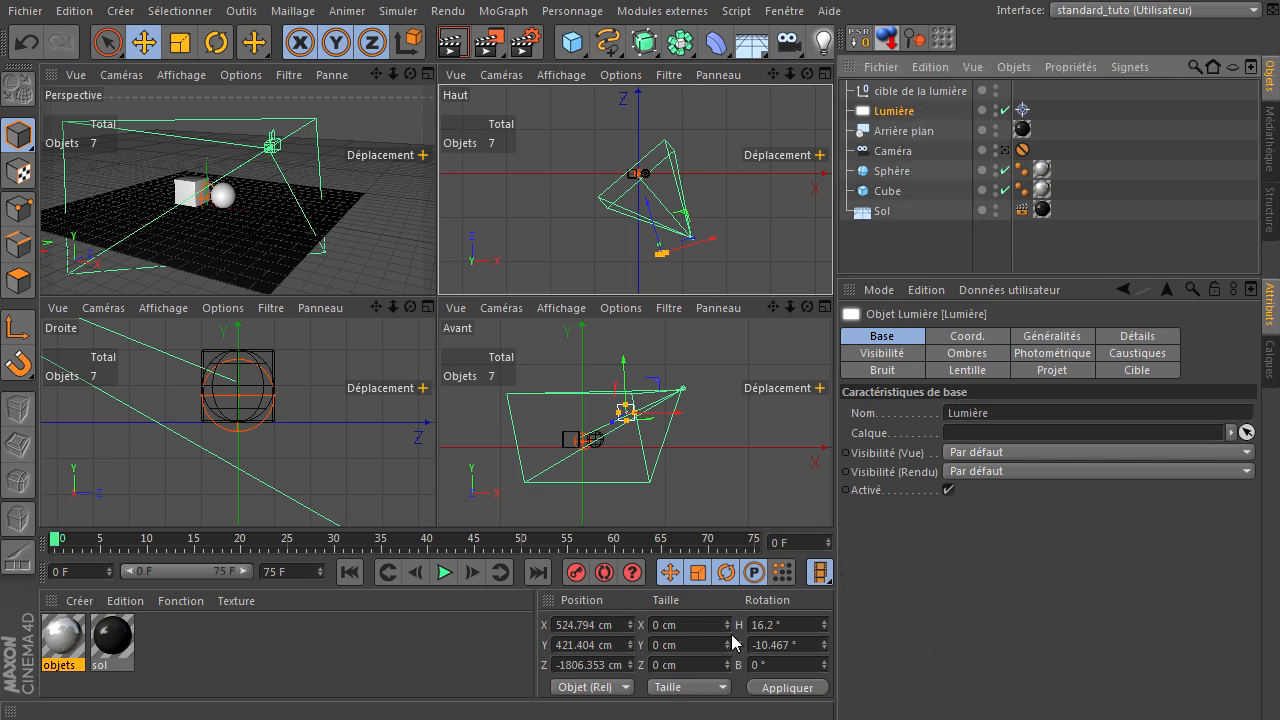
# Raise the light in the front and right views to about X 464 cm, Y 1411 cm, Z -1597 cm
pyautogui.click(794, 644)
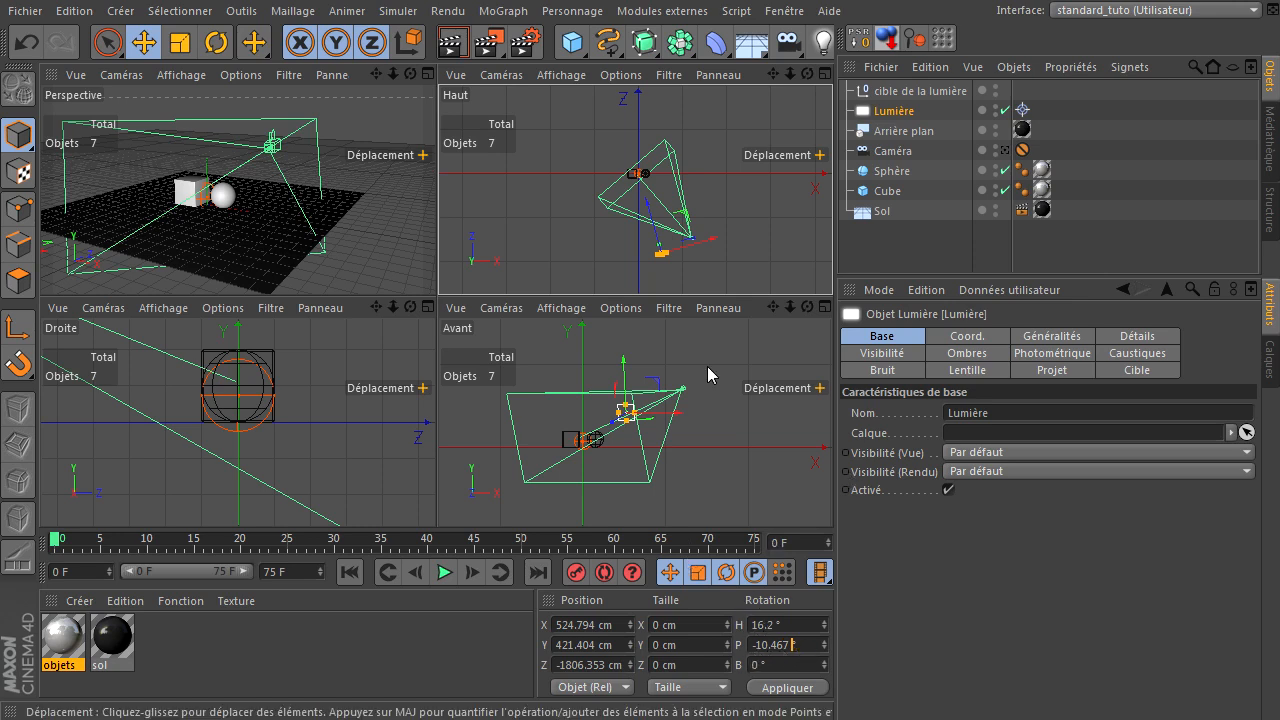
pyautogui.click(622, 380)
pyautogui.moveTo(622, 380); pyautogui.dragTo(623, 296)
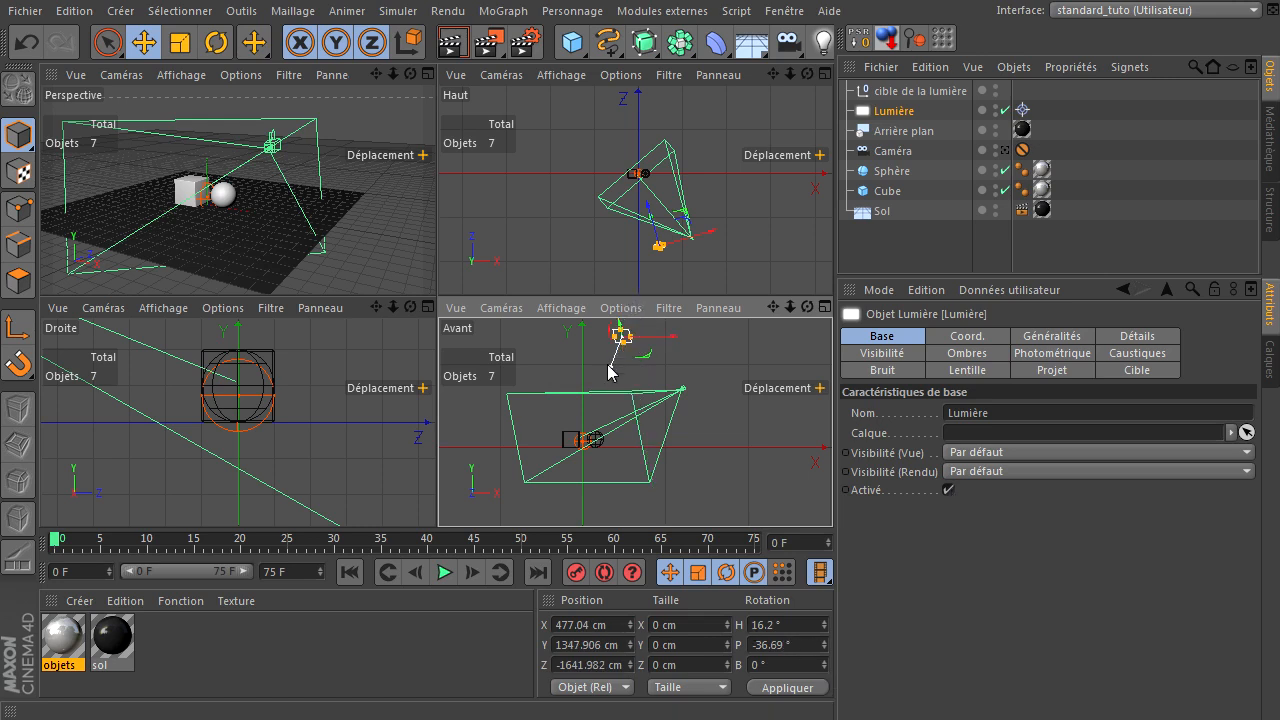
pyautogui.scroll(-8, 266, 489)
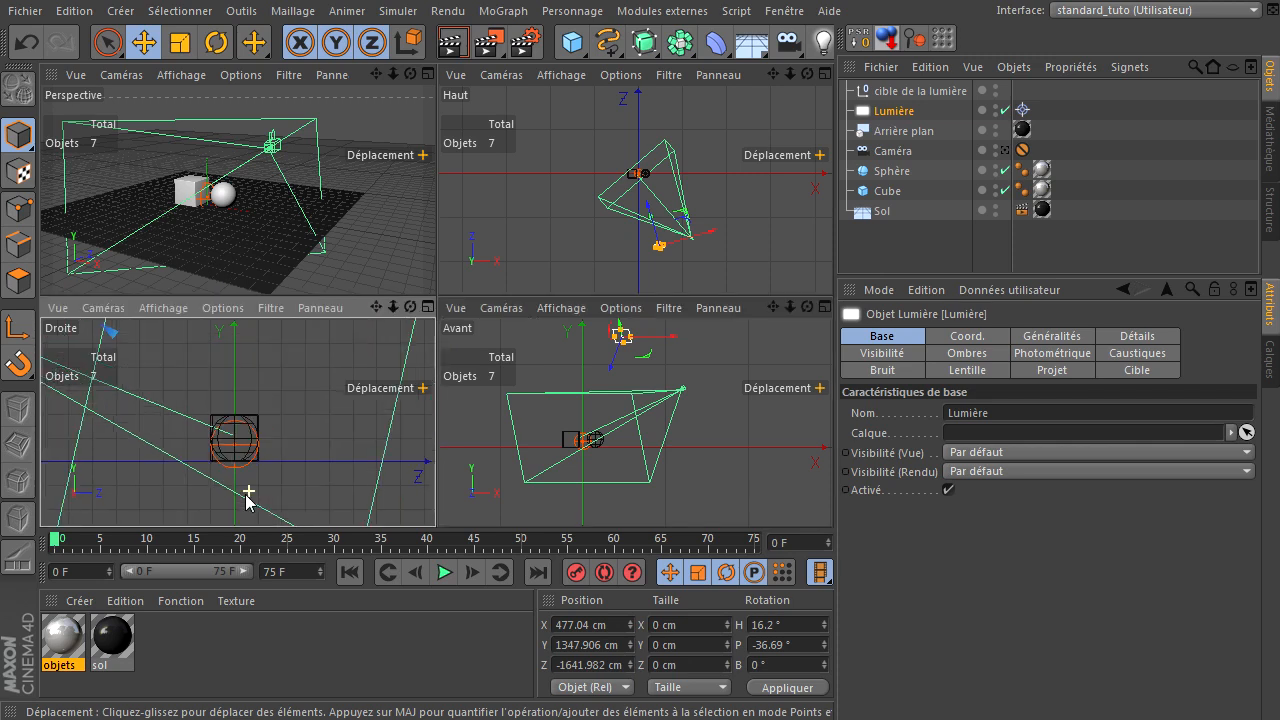
pyautogui.scroll(-3, 243, 498)
pyautogui.moveTo(377, 309); pyautogui.dragTo(333, 328)
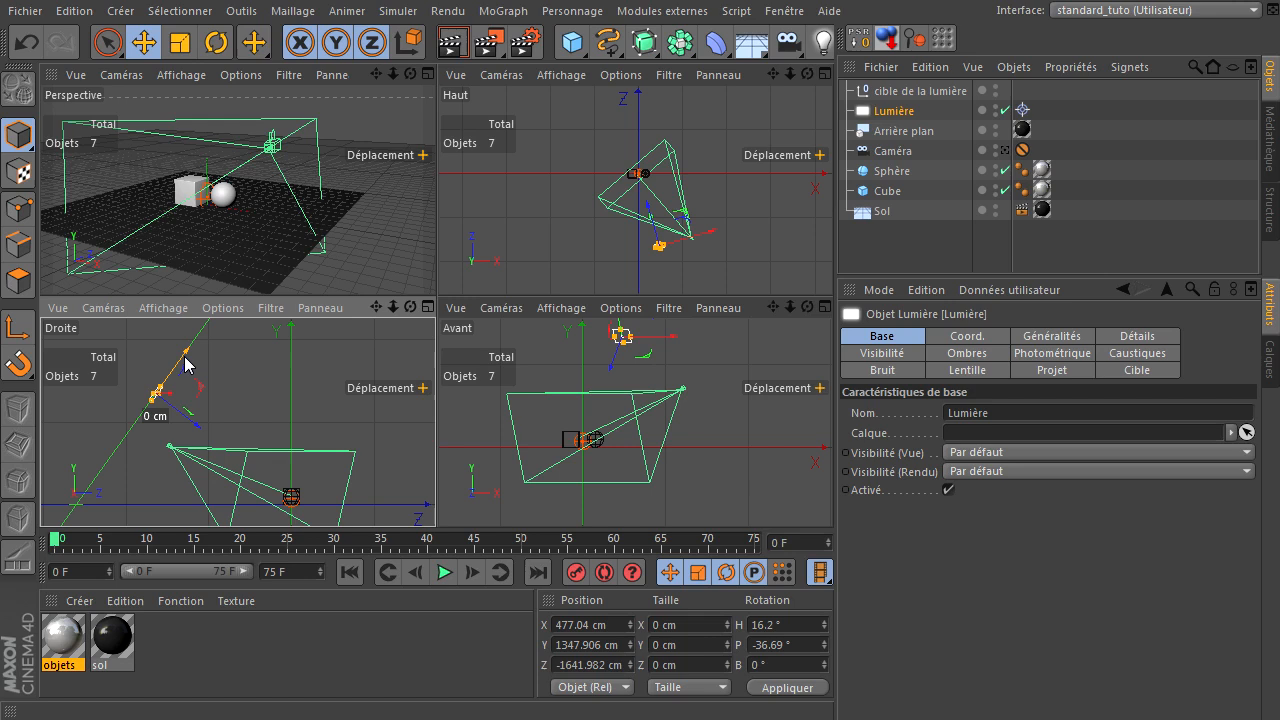
pyautogui.moveTo(186, 365); pyautogui.dragTo(192, 362)
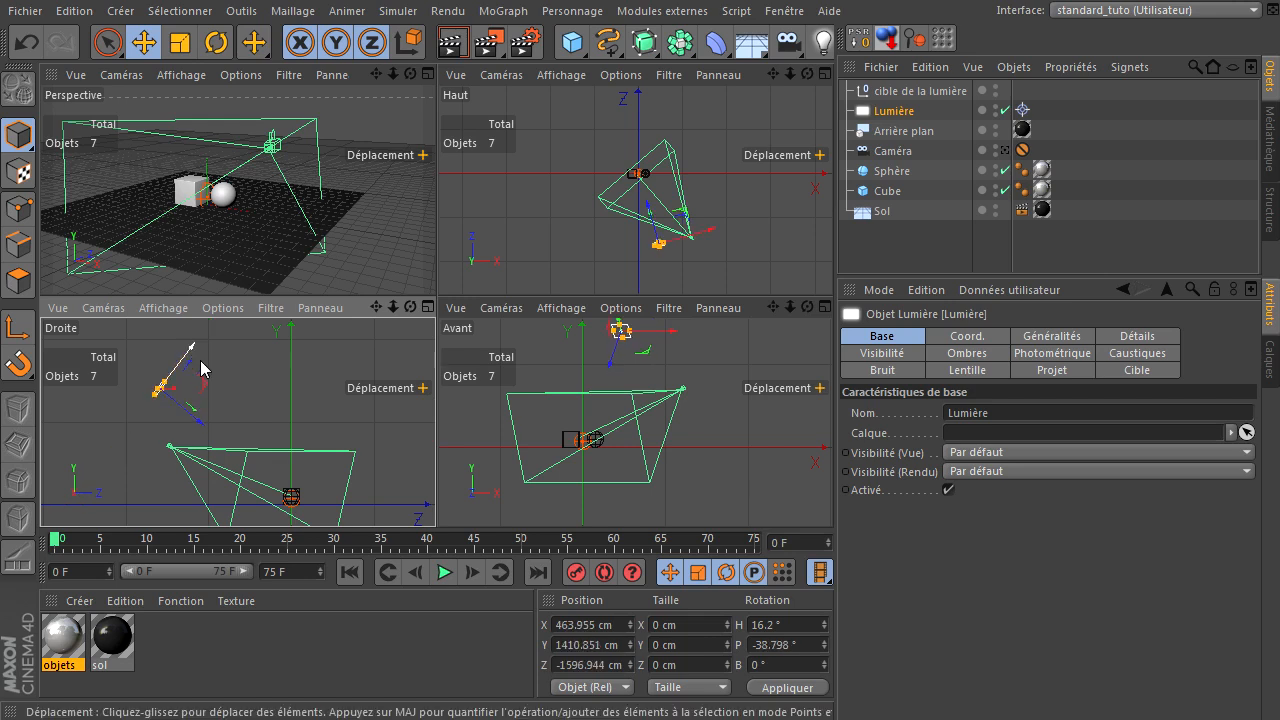
# Look through the scene camera in the perspective view and render it
pyautogui.middleClick(245, 220)
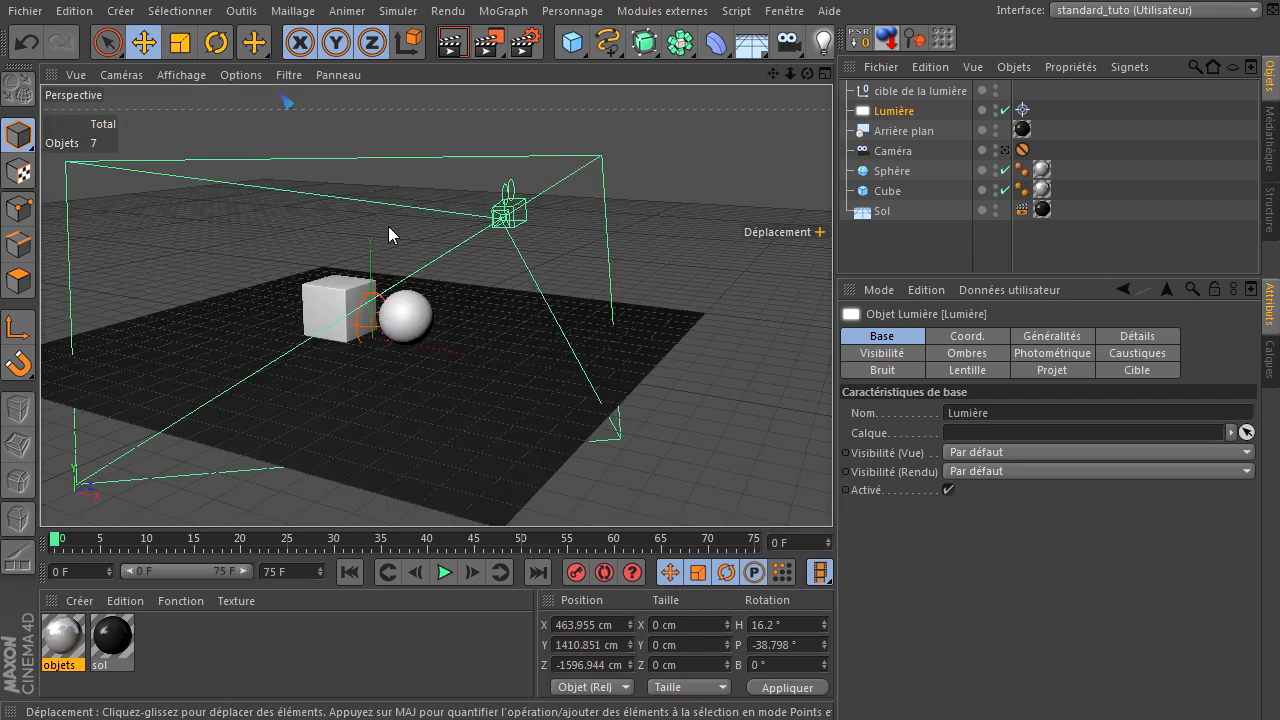
pyautogui.click(1005, 150)
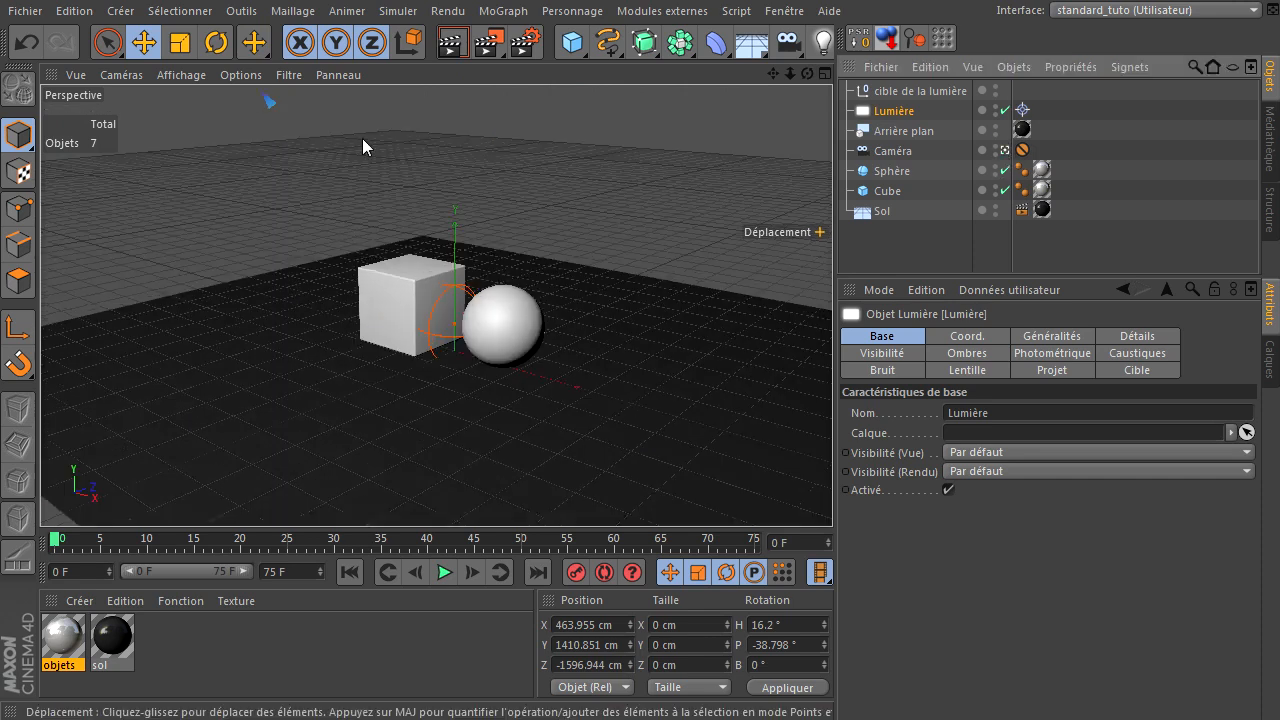
pyautogui.click(452, 42)
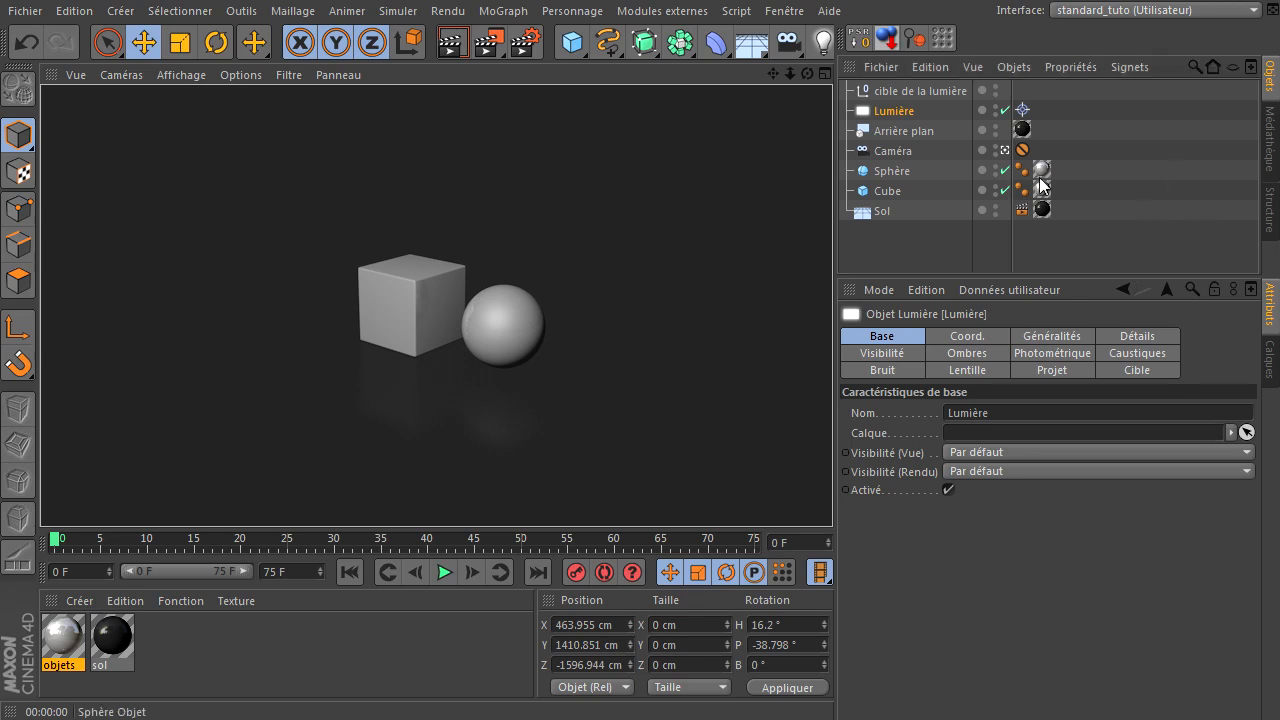
# Set the light's shadows to Masques d'ombres (ombres diffuses) and render the view
pyautogui.click(907, 112)
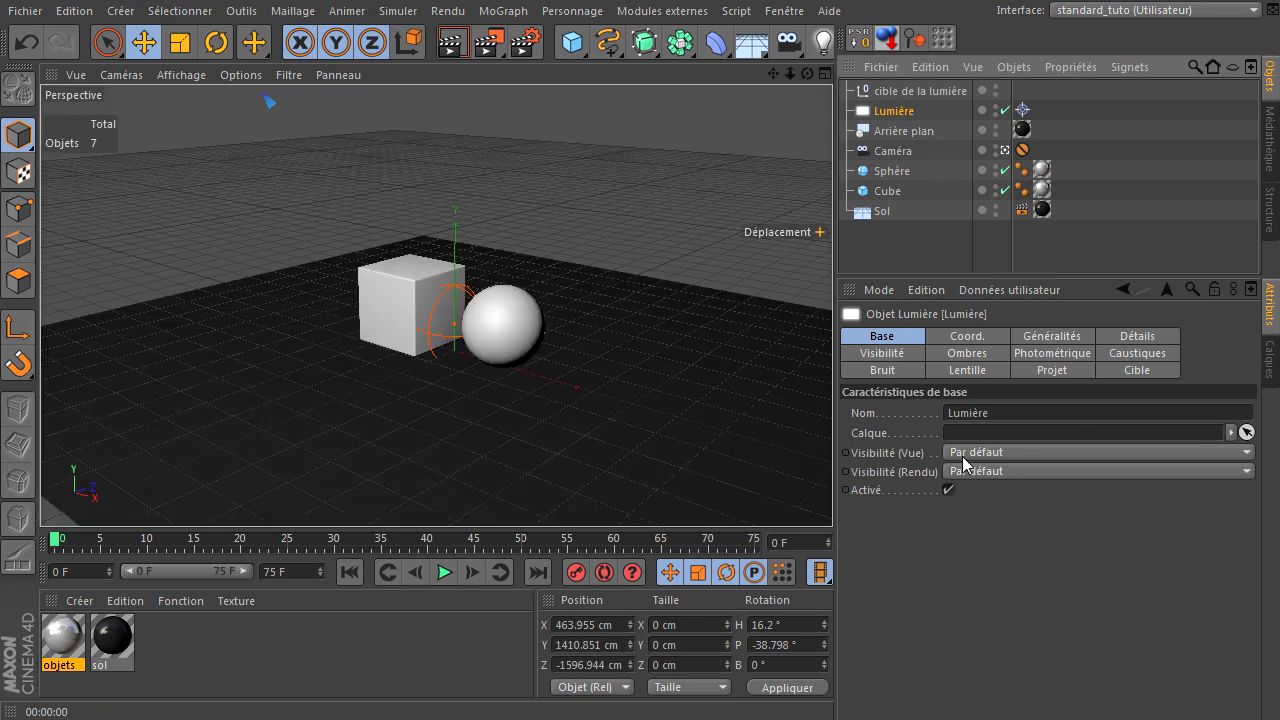
pyautogui.click(1030, 338)
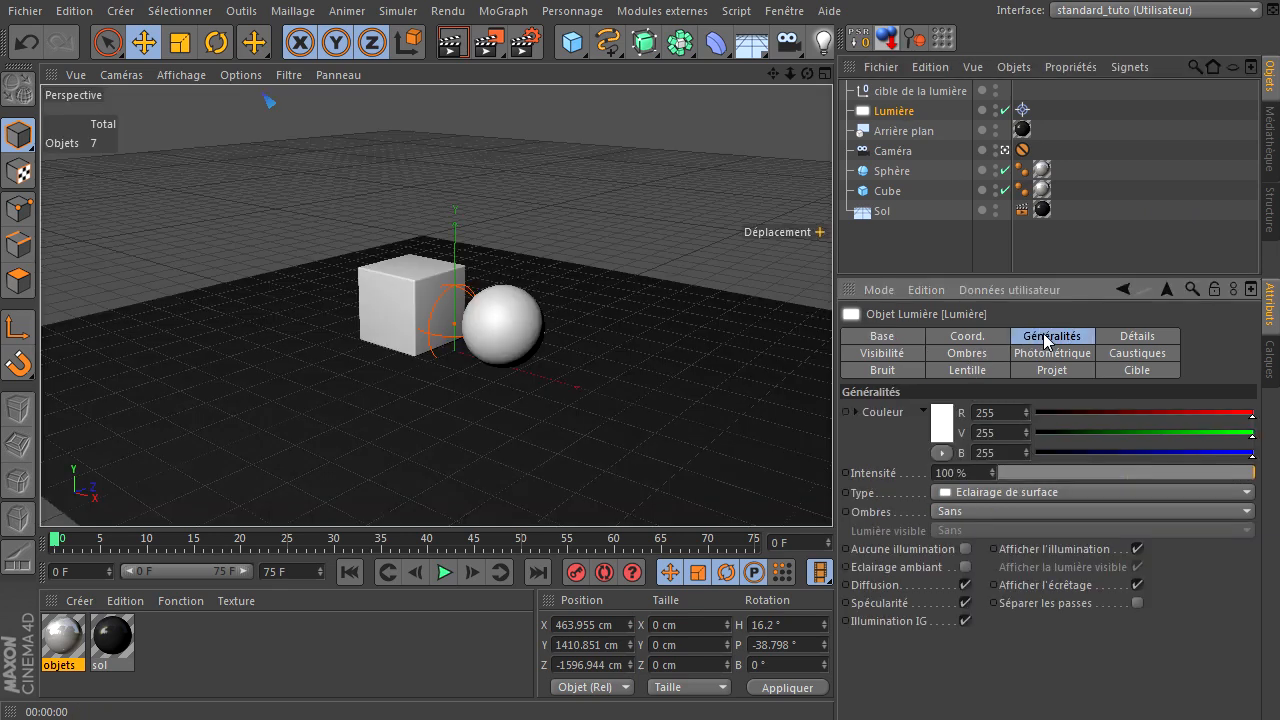
pyautogui.click(1030, 512)
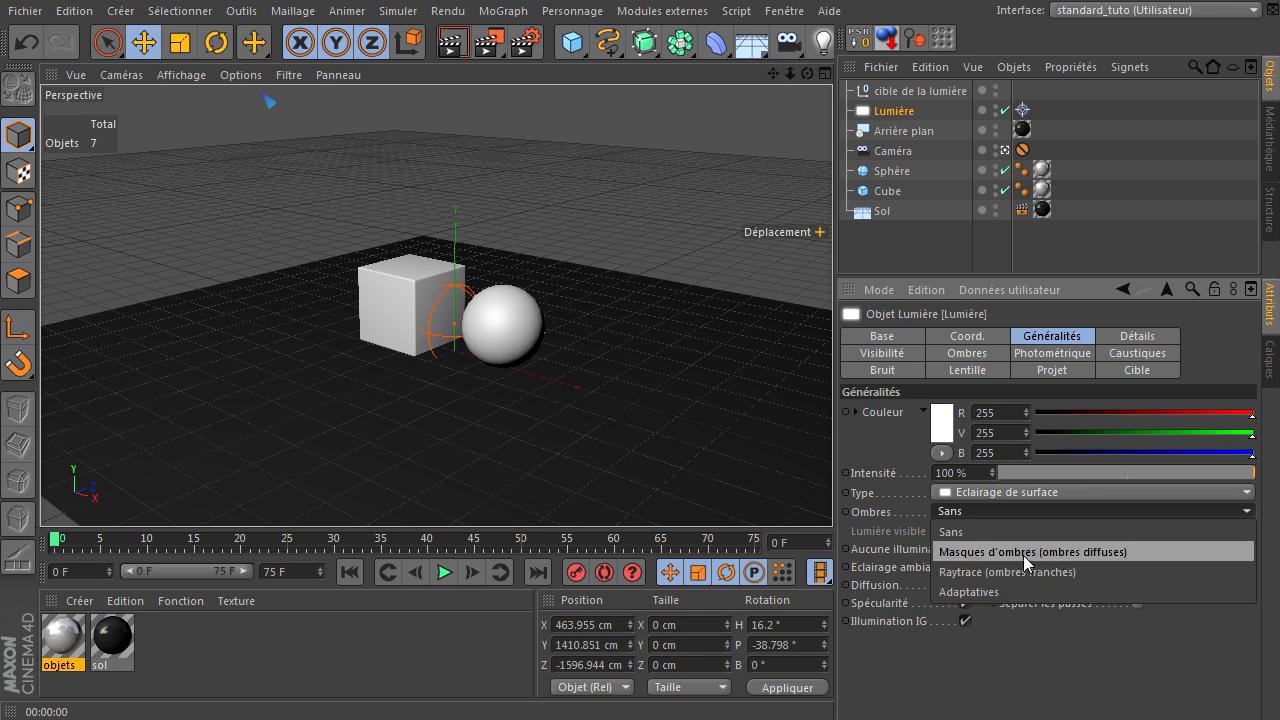
pyautogui.click(1023, 553)
pyautogui.click(452, 42)
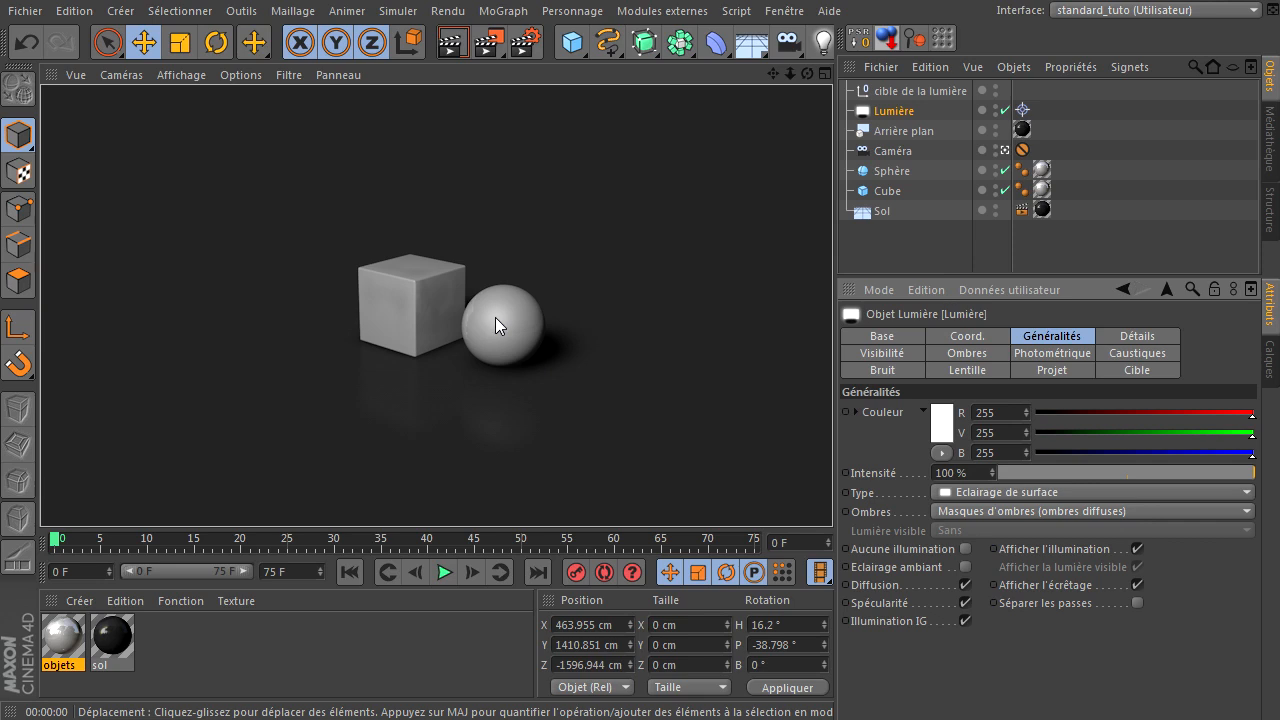
# Shift the light sideways in the top view to about X -30 cm, Z -1740 cm and render the perspective view
pyautogui.middleClick(574, 370)
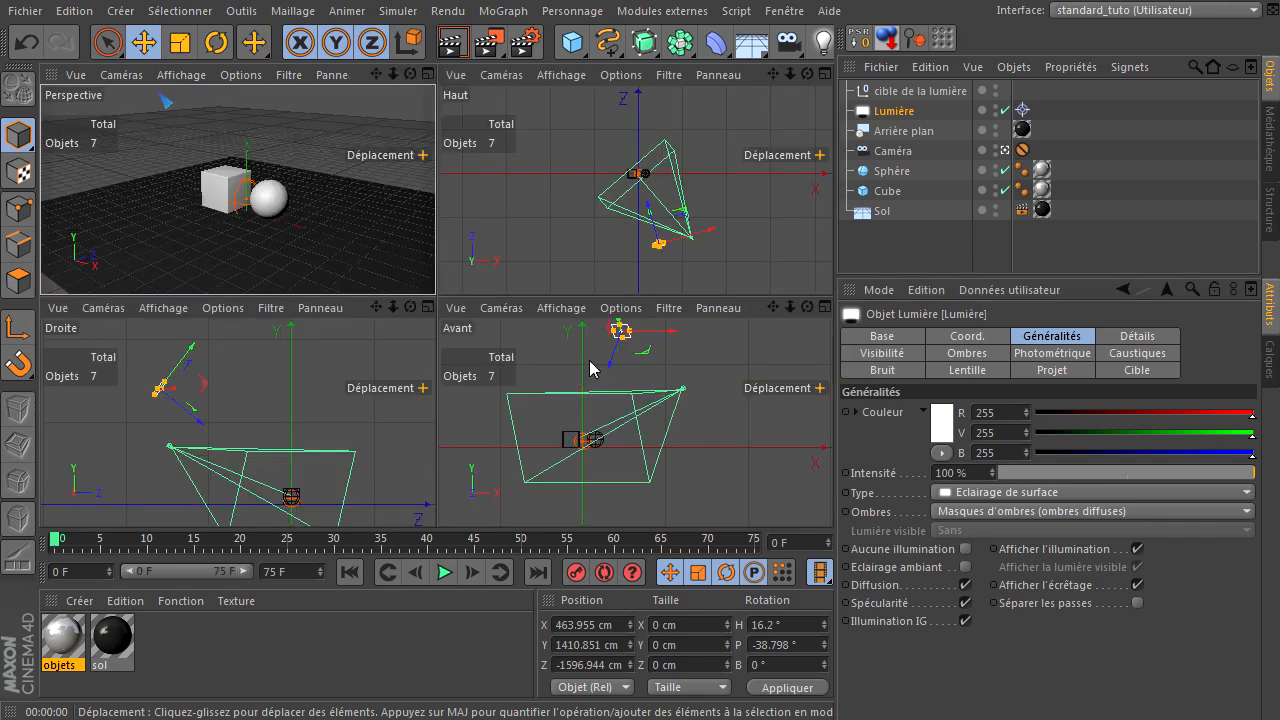
pyautogui.moveTo(716, 238); pyautogui.dragTo(658, 250)
pyautogui.middleClick(300, 202)
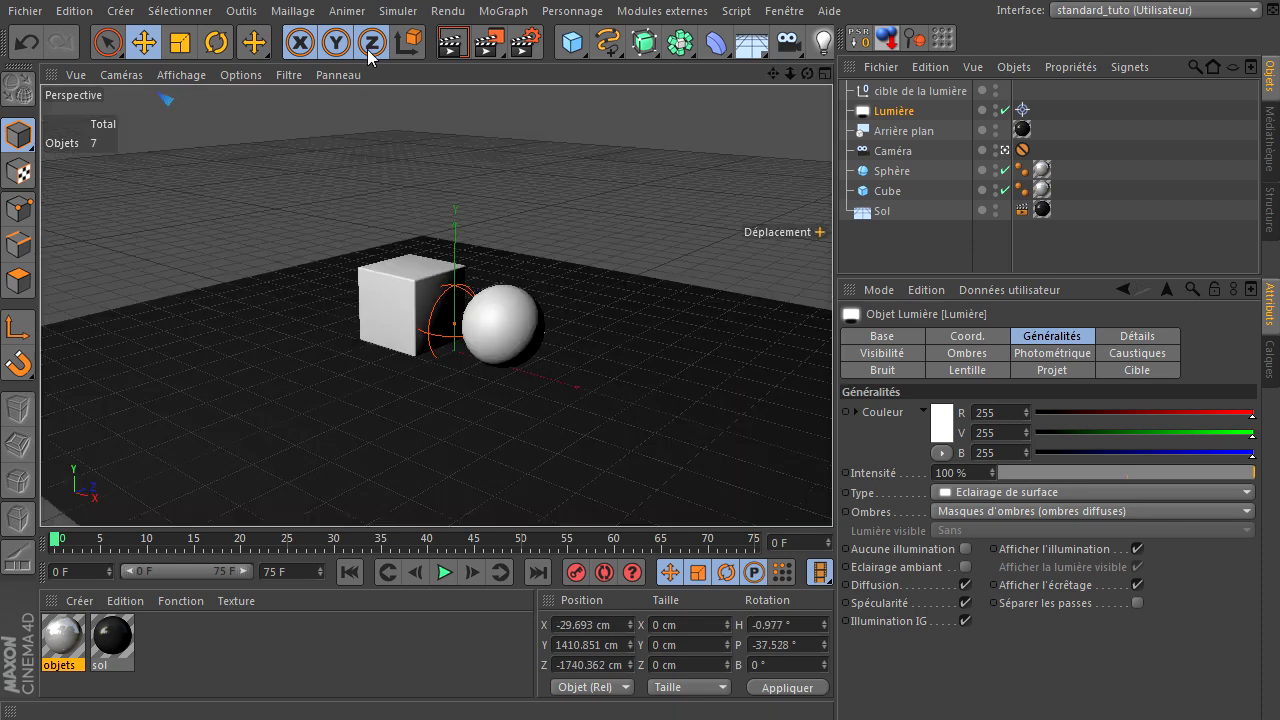
pyautogui.hotkey('ctrl', 'r')
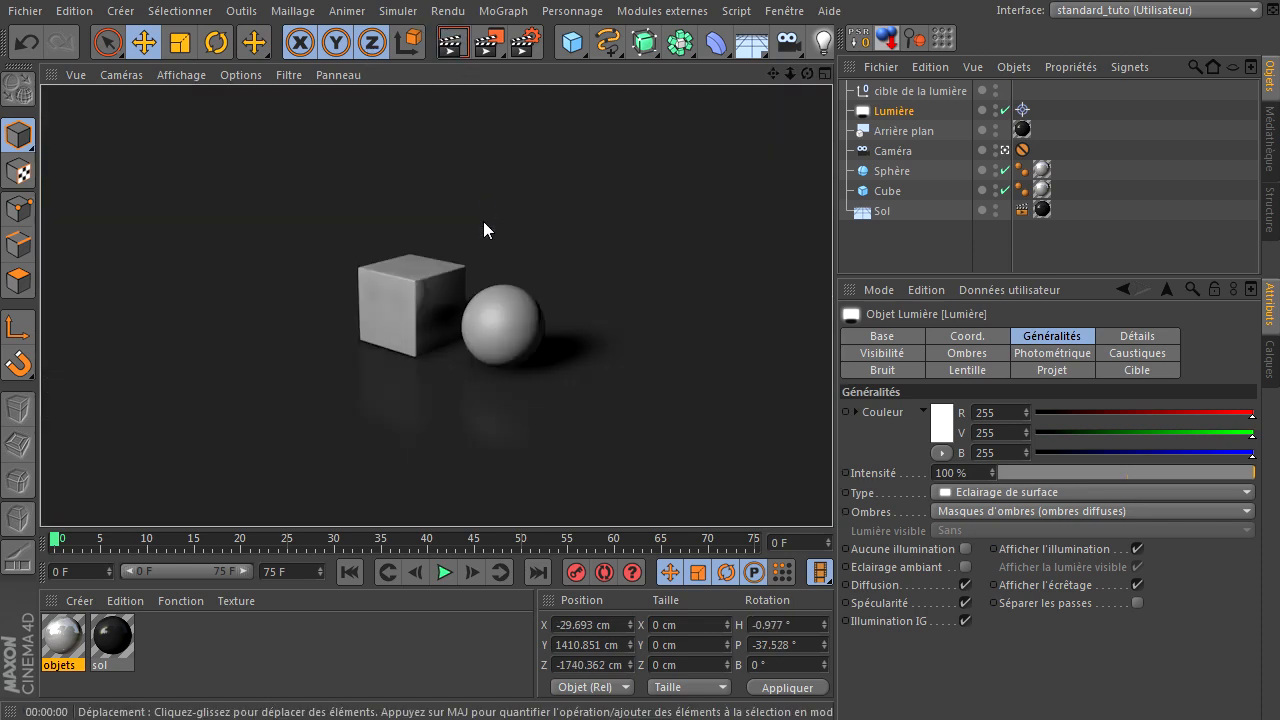
# Move the light back in the top view to about X 196 cm, Z -1744 cm and render the perspective view
pyautogui.middleClick(590, 262)
pyautogui.moveTo(687, 270); pyautogui.dragTo(706, 263)
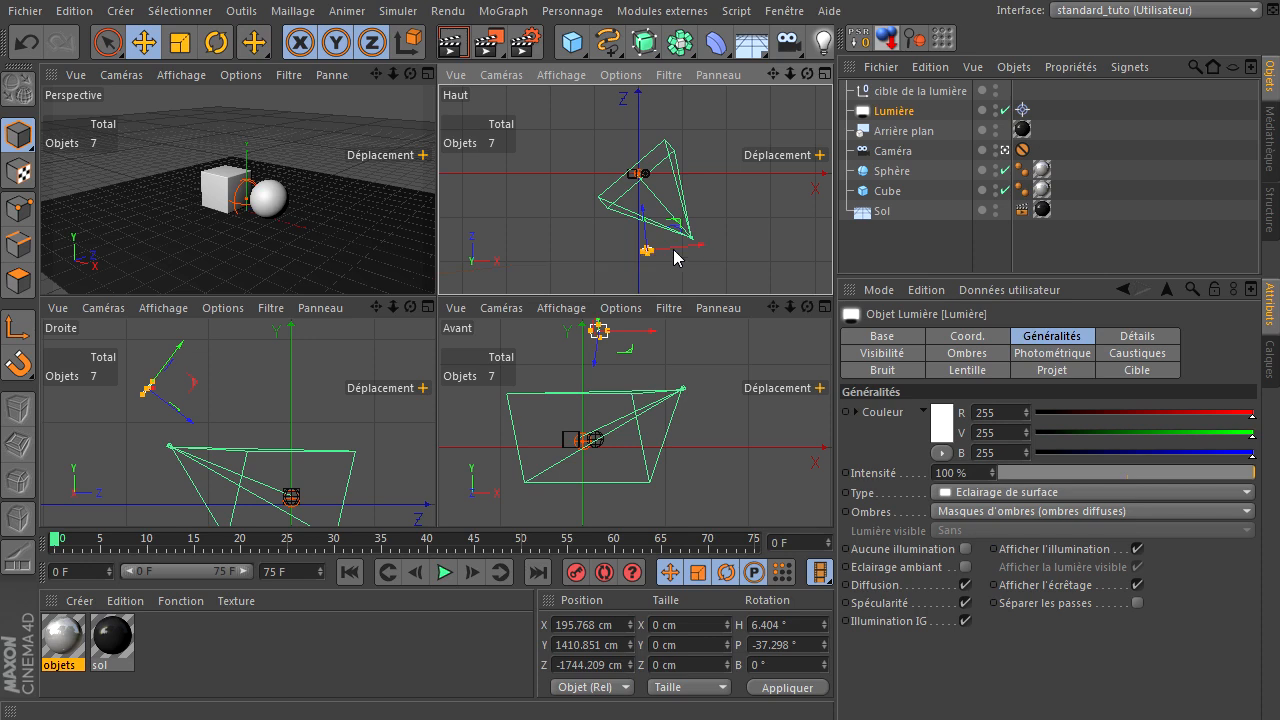
pyautogui.middleClick(292, 200)
pyautogui.click(452, 40)
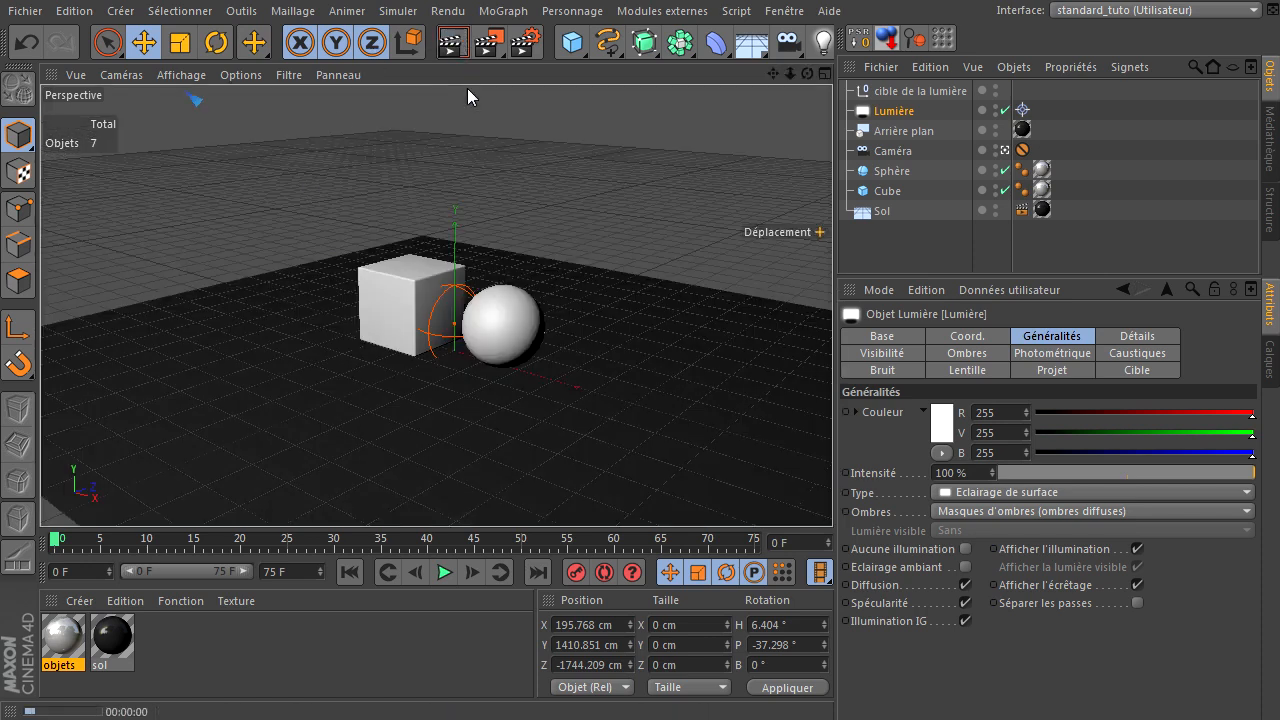
# Raise the light in the right view to about Y 1531 cm, Z -1654 cm and render the perspective view
pyautogui.middleClick(446, 214)
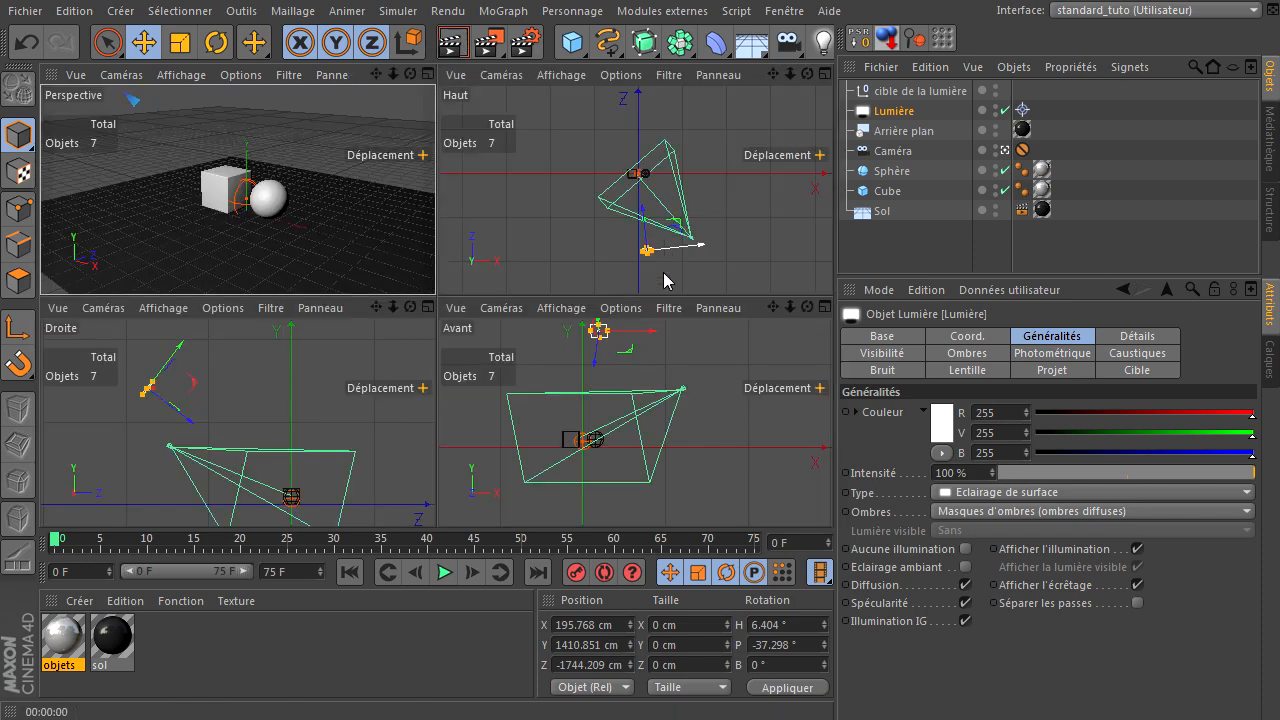
pyautogui.moveTo(186, 357); pyautogui.dragTo(206, 320)
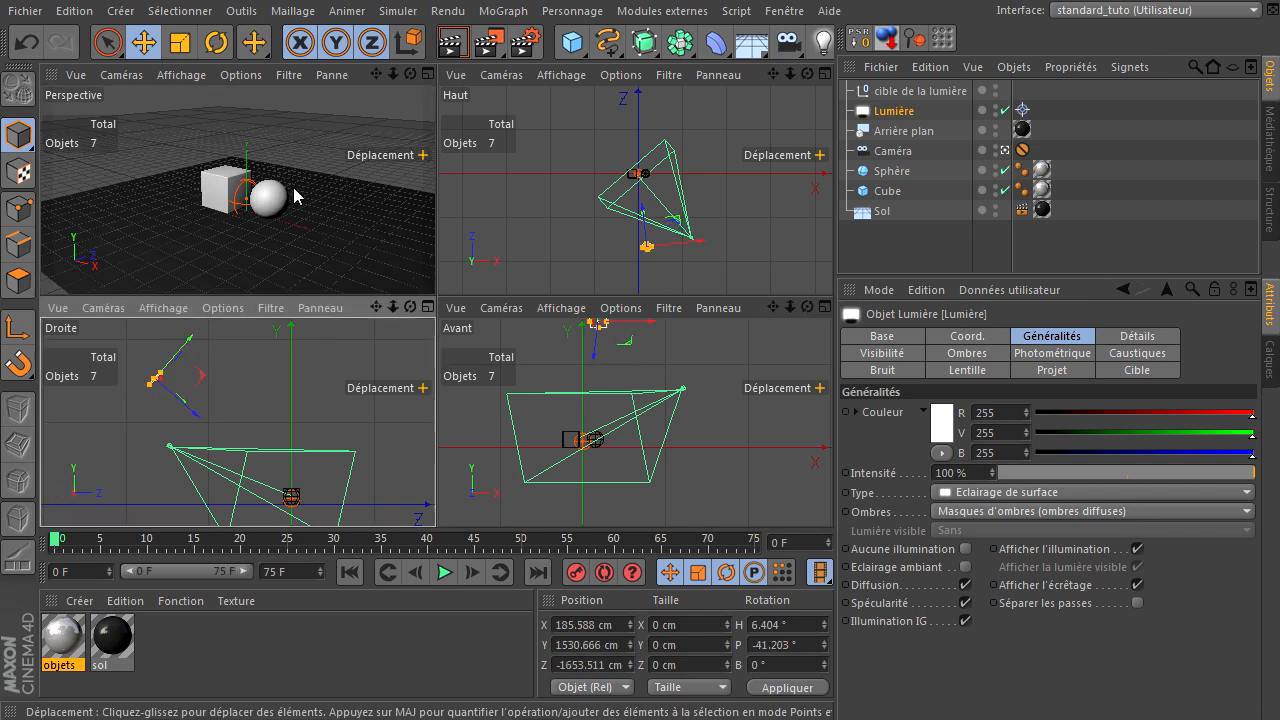
pyautogui.middleClick(309, 181)
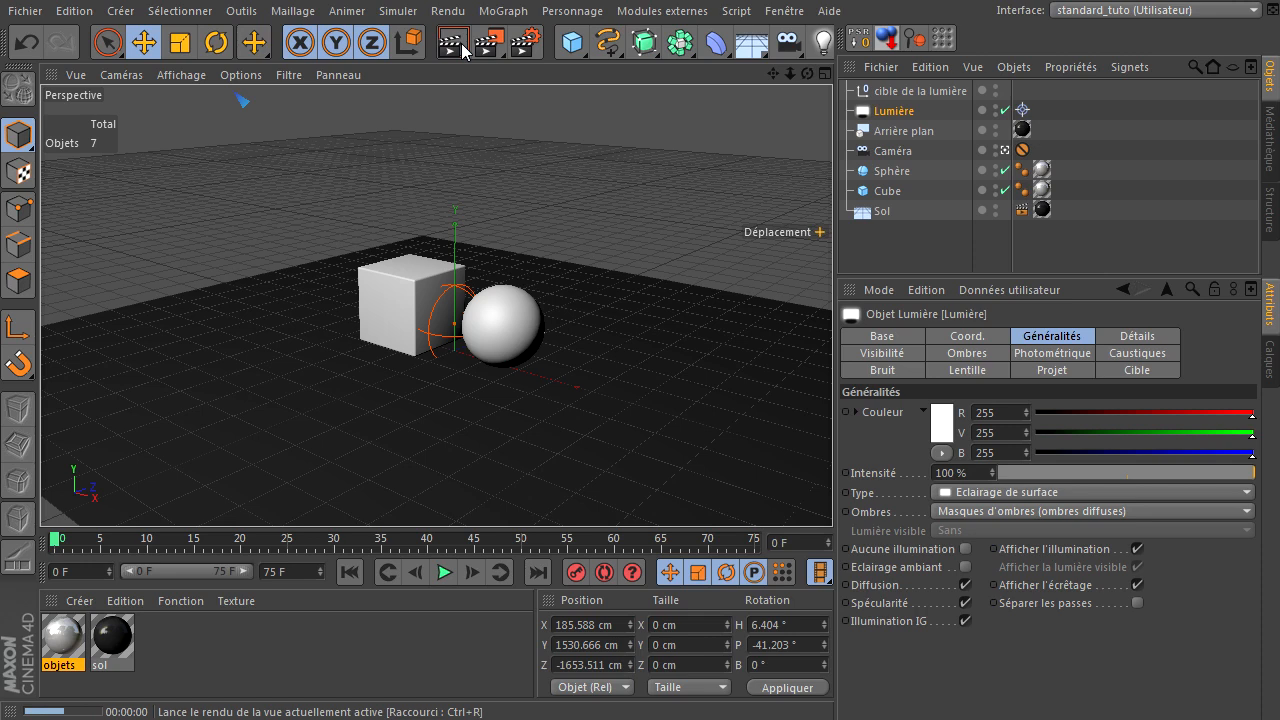
pyautogui.click(461, 43)
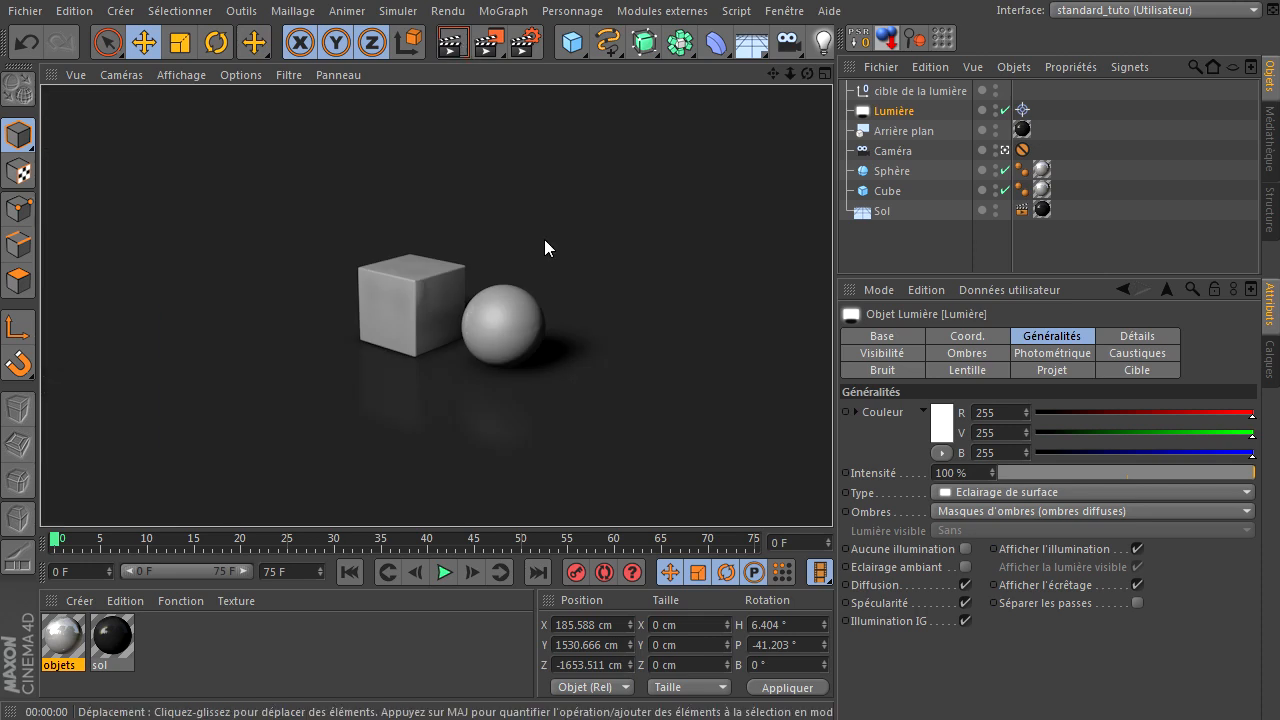
# Rotate the Cube about 10° around its vertical axis, deselect it and render the view
pyautogui.click(885, 189)
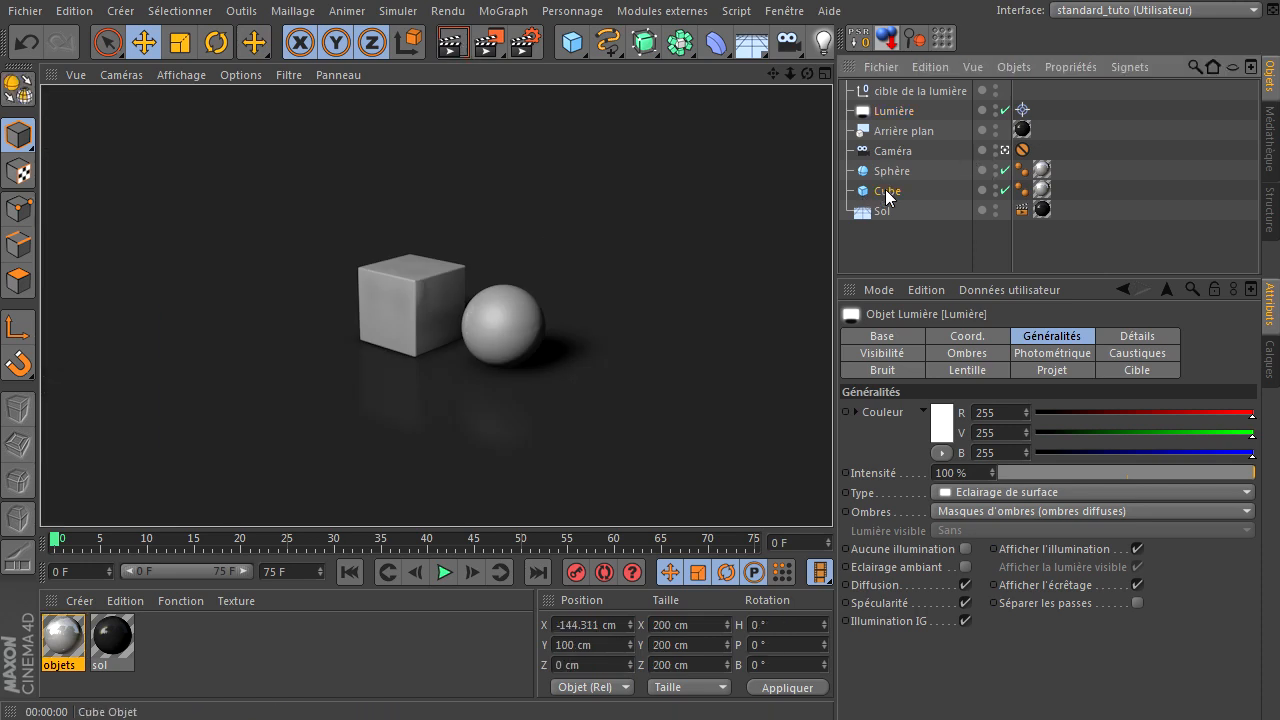
pyautogui.press('r')
pyautogui.moveTo(396, 322); pyautogui.dragTo(416, 325)
pyautogui.click(452, 41)
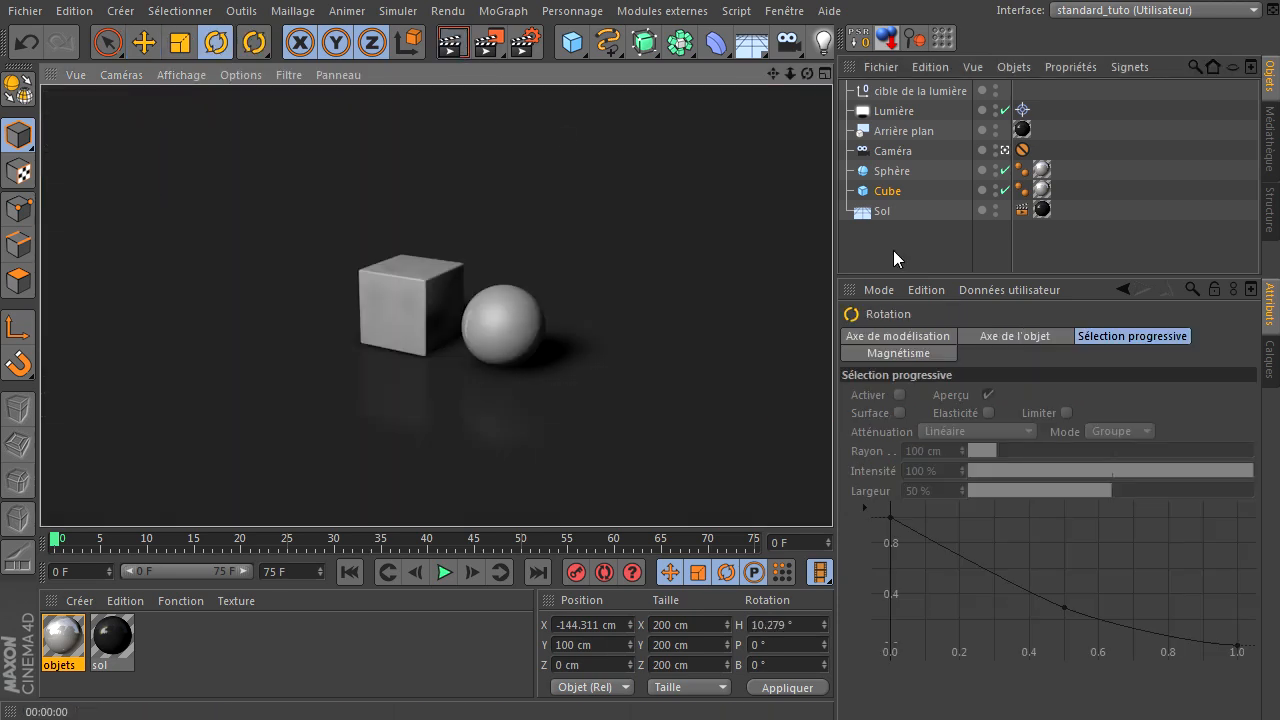
pyautogui.click(452, 92)
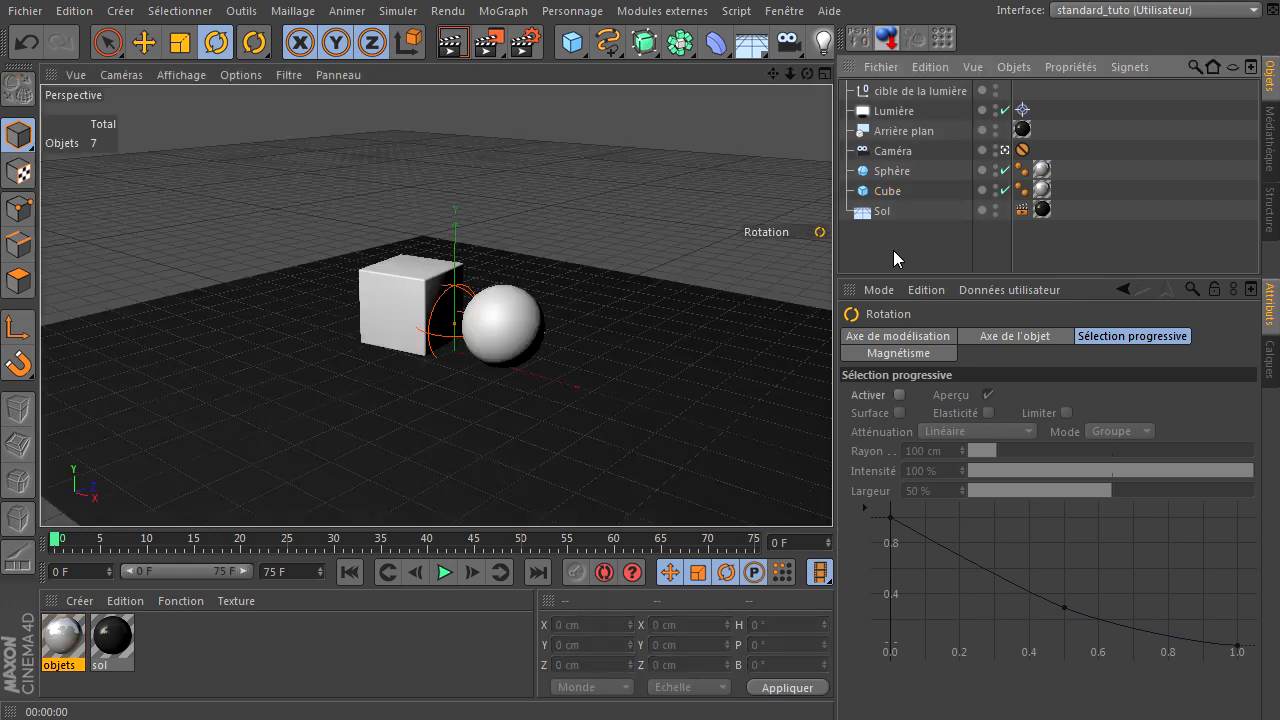
pyautogui.click(452, 41)
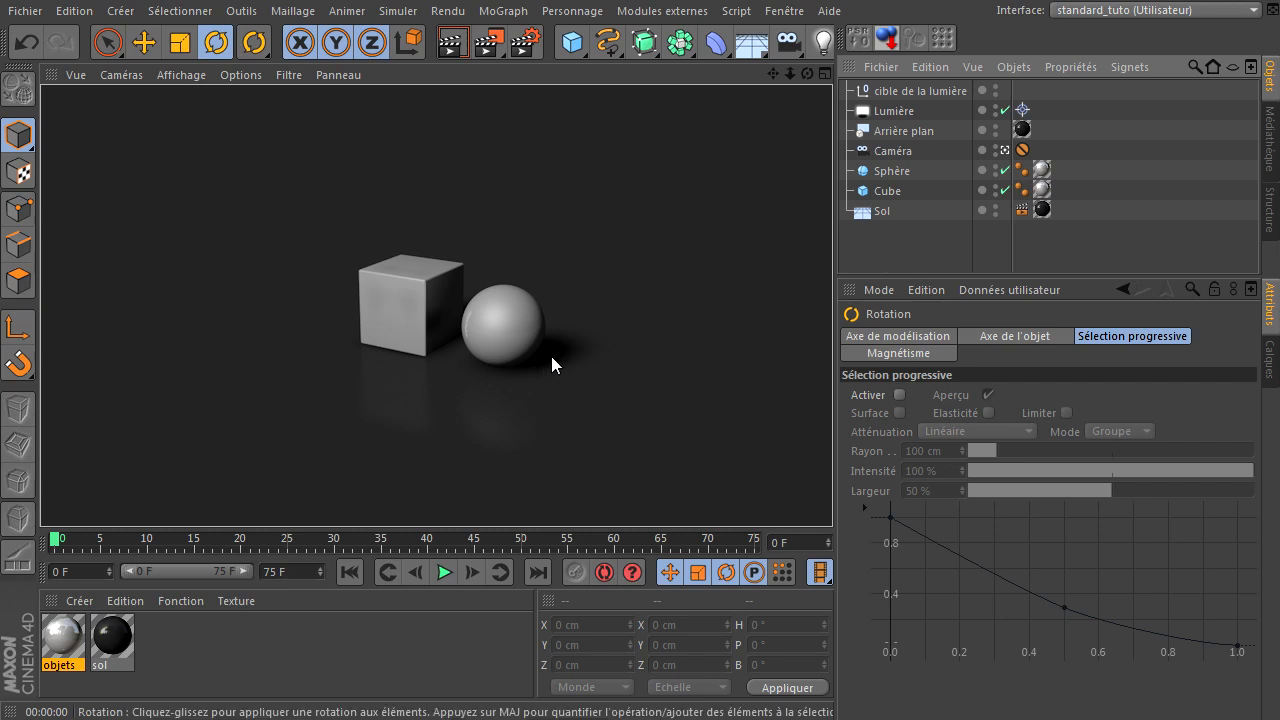
# Set the shadow density of the light (Lumière) to 95 % and render the perspective view
pyautogui.click(904, 114)
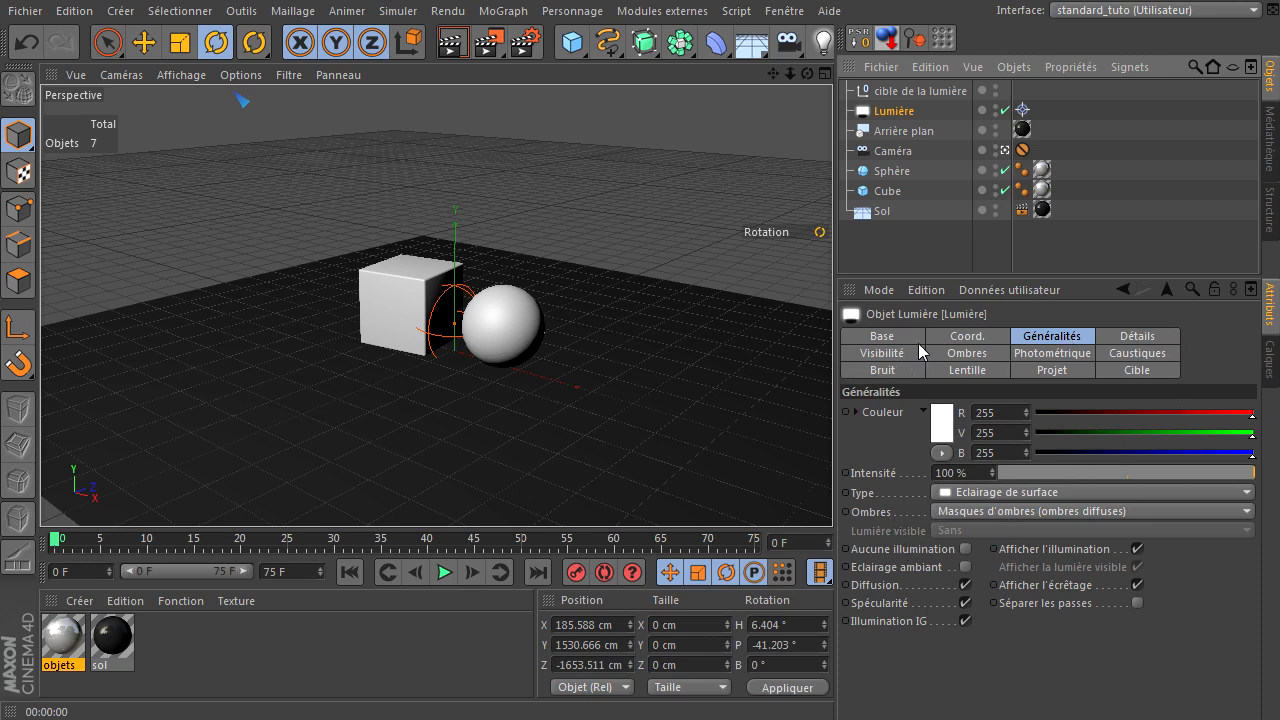
pyautogui.click(967, 353)
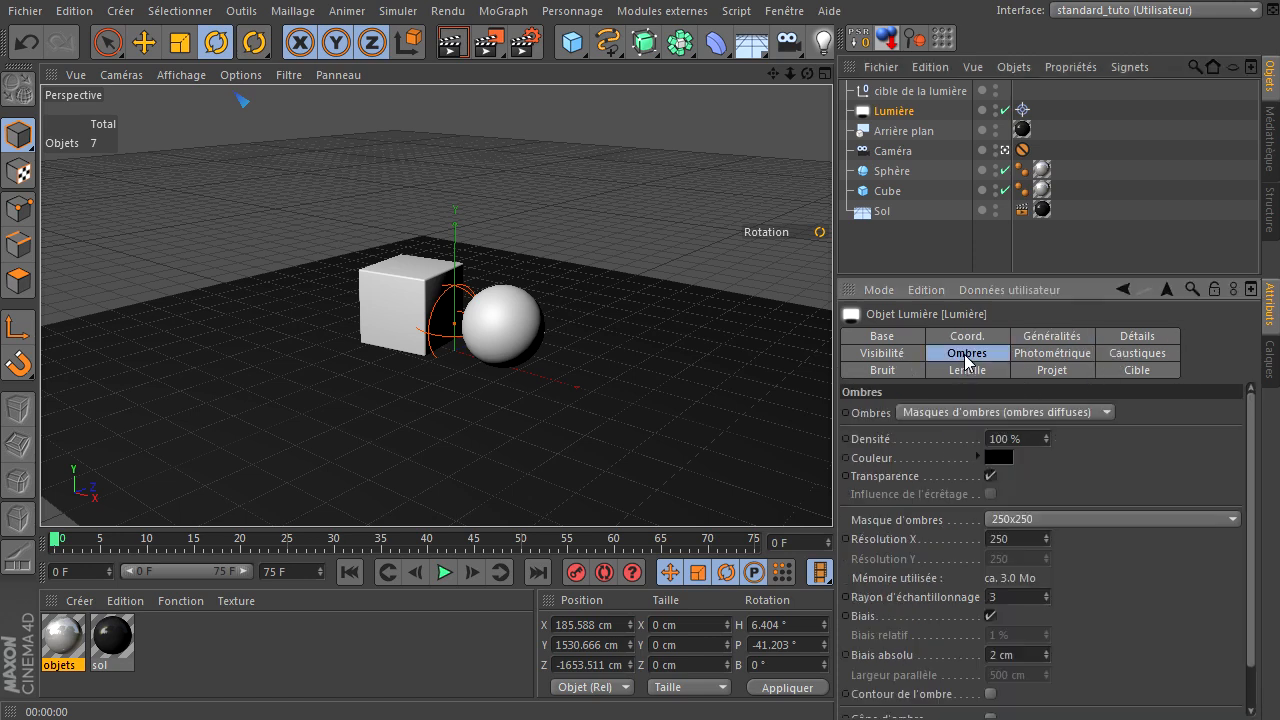
pyautogui.moveTo(1035, 283); pyautogui.dragTo(1040, 249)
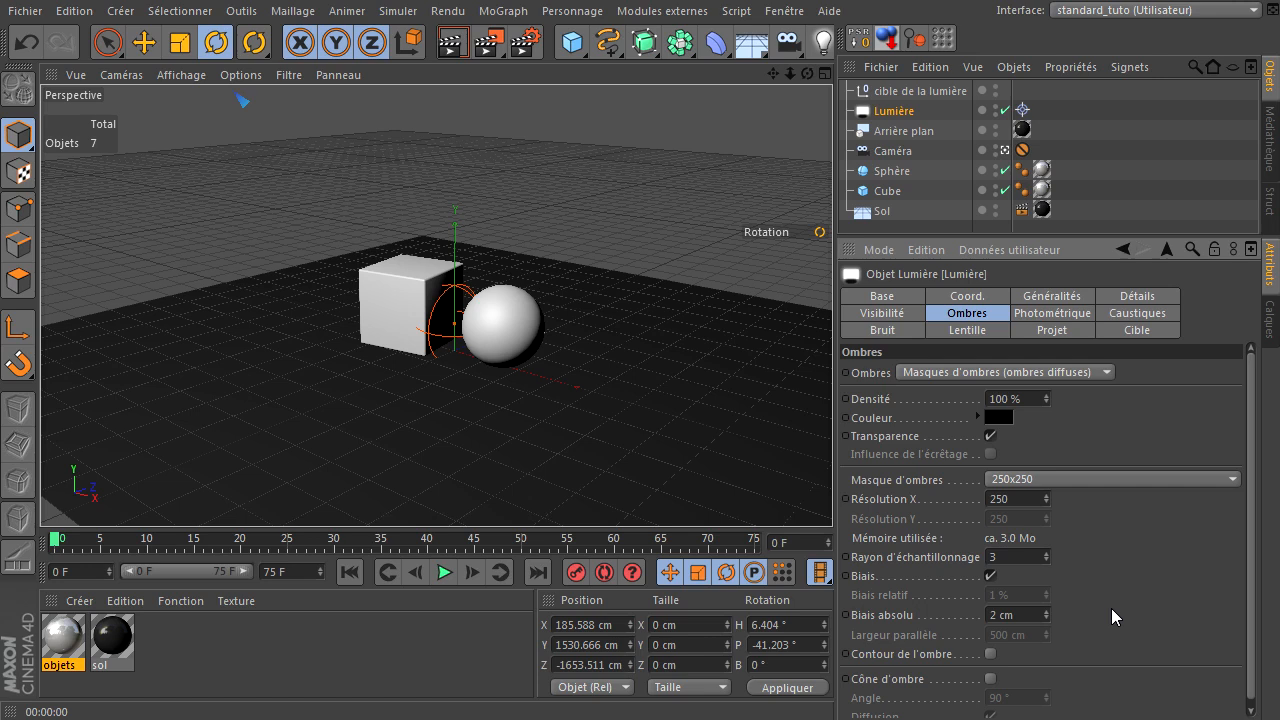
pyautogui.click(1036, 399)
pyautogui.moveTo(1031, 399); pyautogui.dragTo(861, 401)
pyautogui.write('95')
pyautogui.press('Return')
pyautogui.click(450, 50)
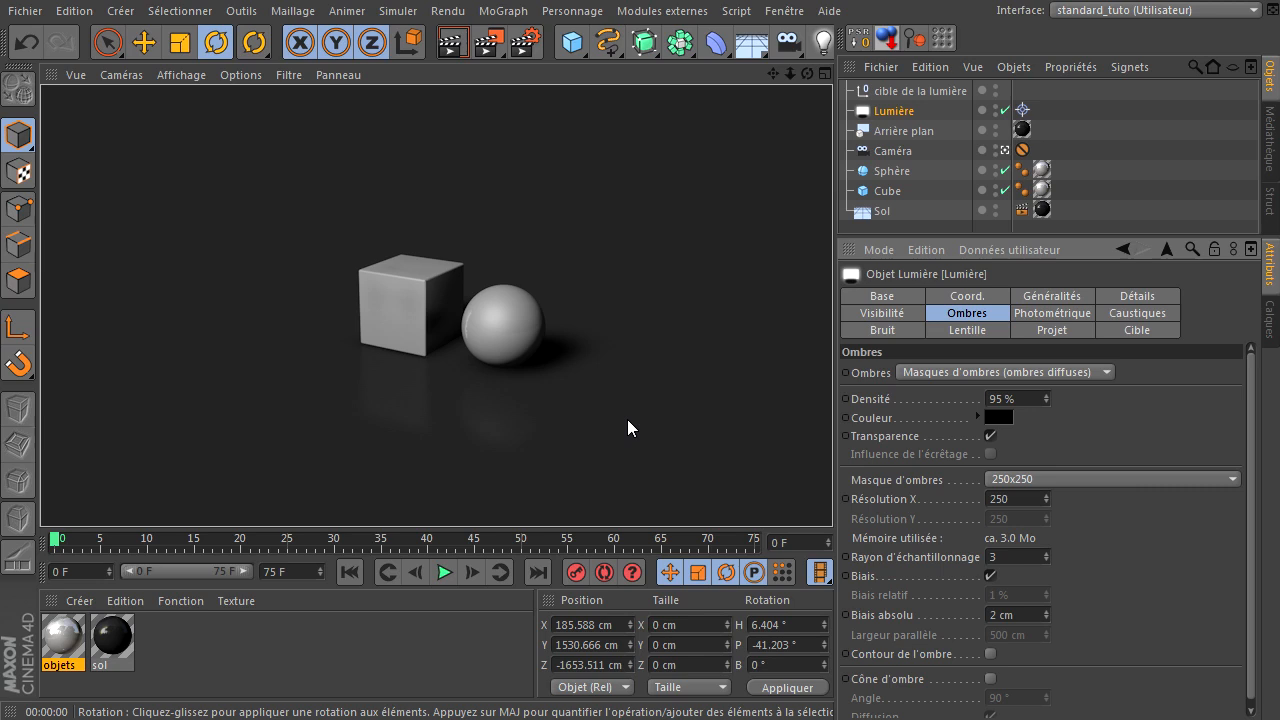
# Try a pure red shadow colour on the light and render the view
pyautogui.click(1000, 418)
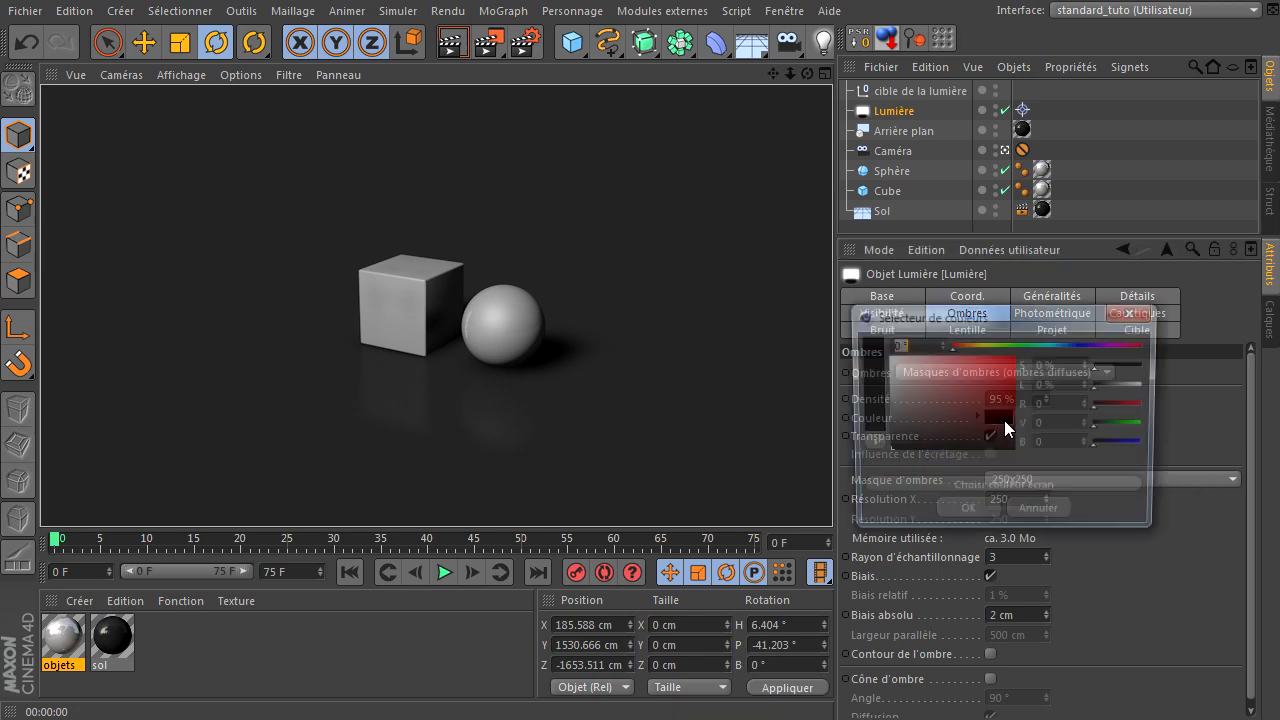
pyautogui.moveTo(993, 399); pyautogui.dragTo(1027, 348)
pyautogui.click(973, 515)
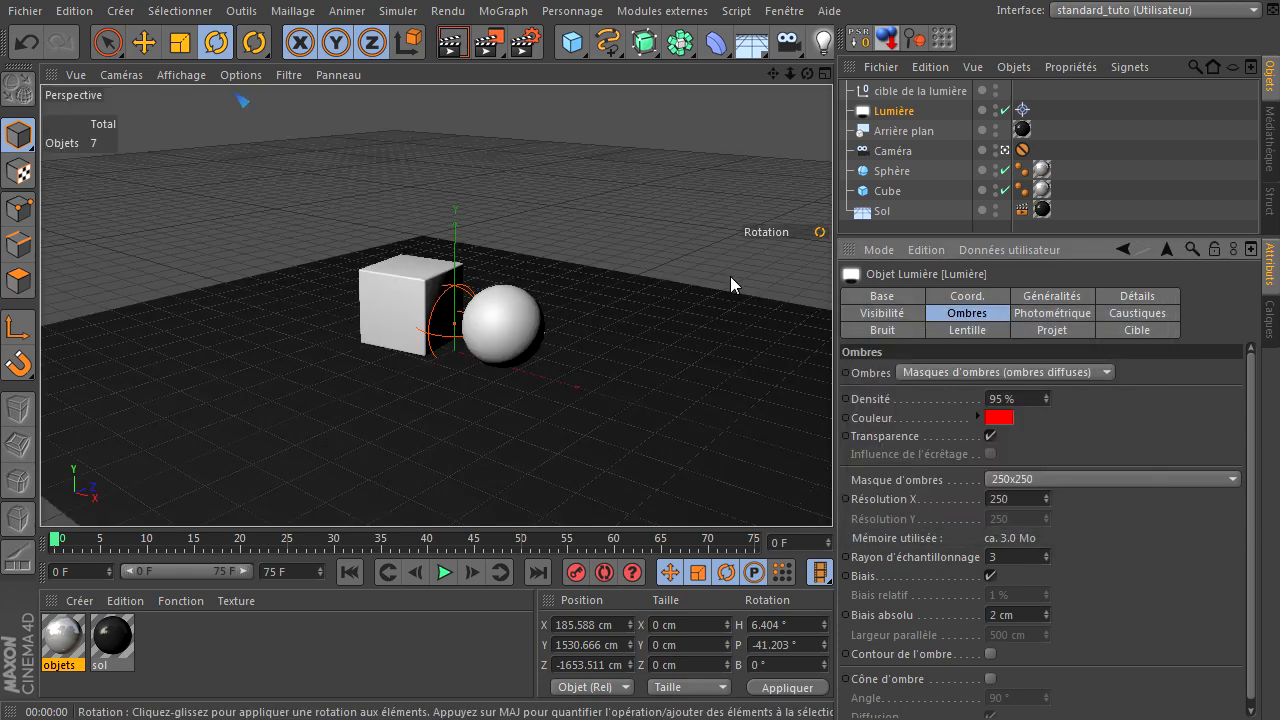
pyautogui.click(452, 40)
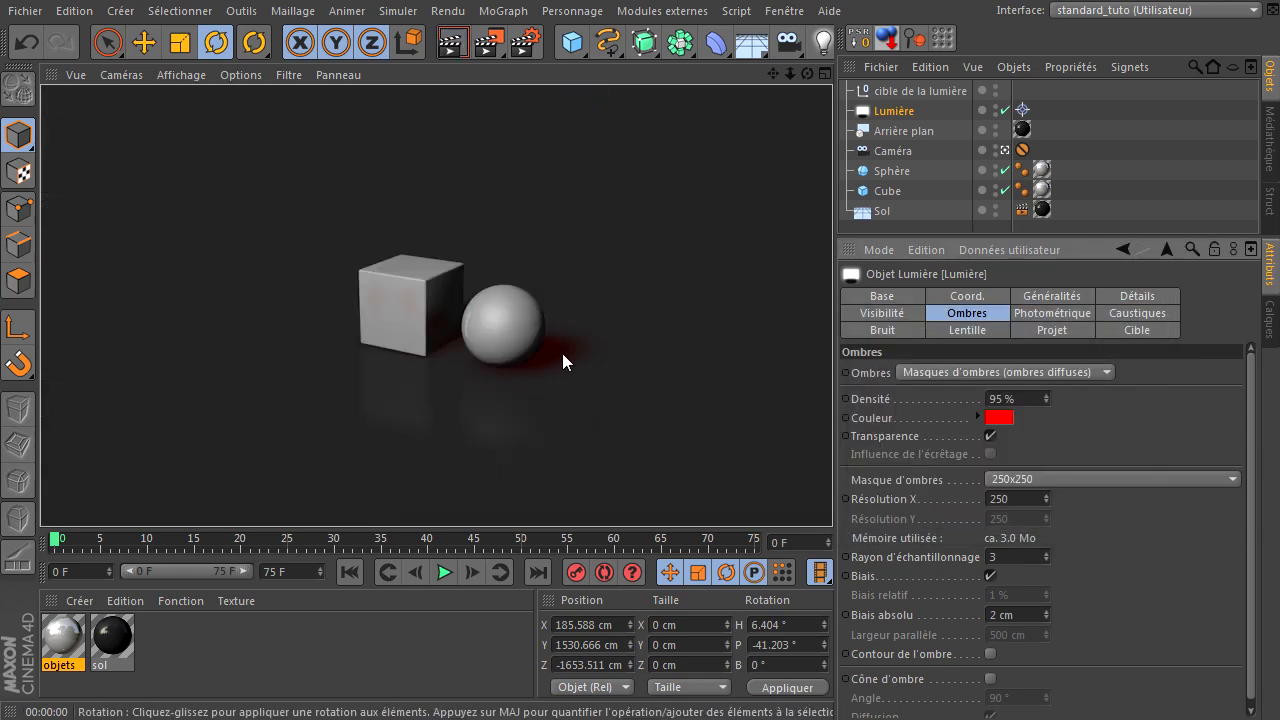
# Reset the light's shadow colour to black (RGB 0, 0, 0) and render the view
pyautogui.click(998, 418)
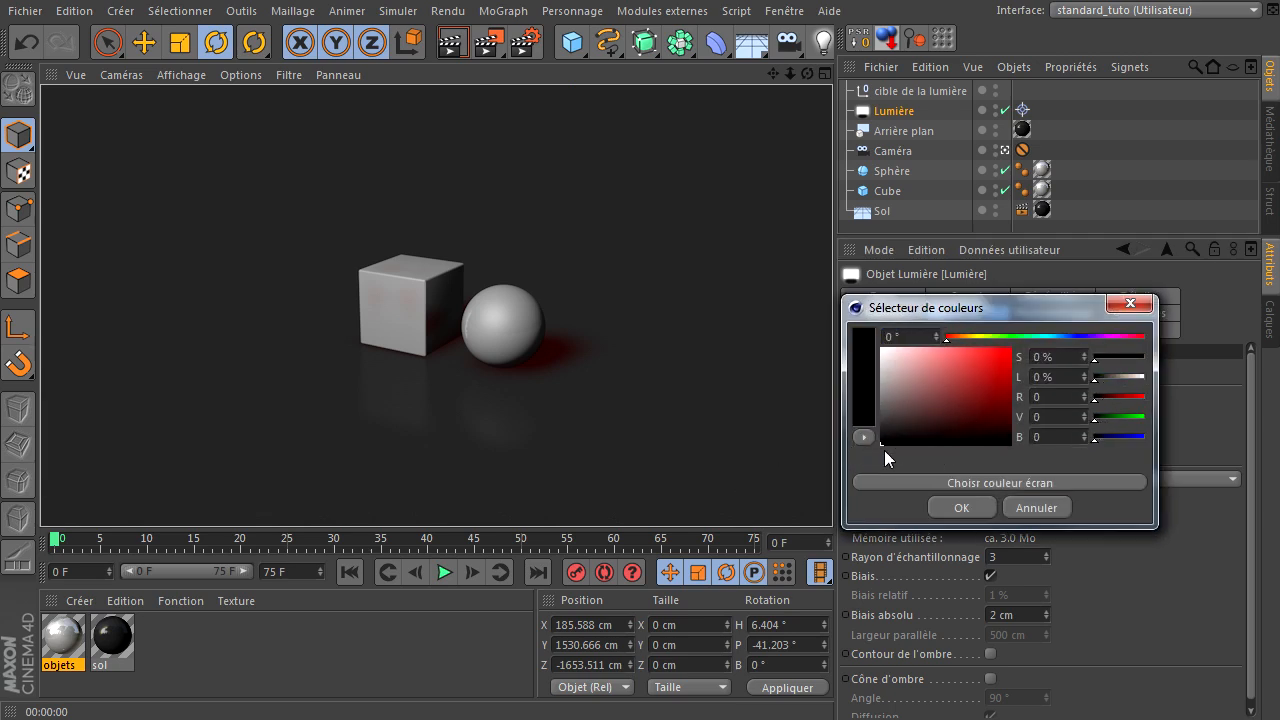
pyautogui.click(961, 507)
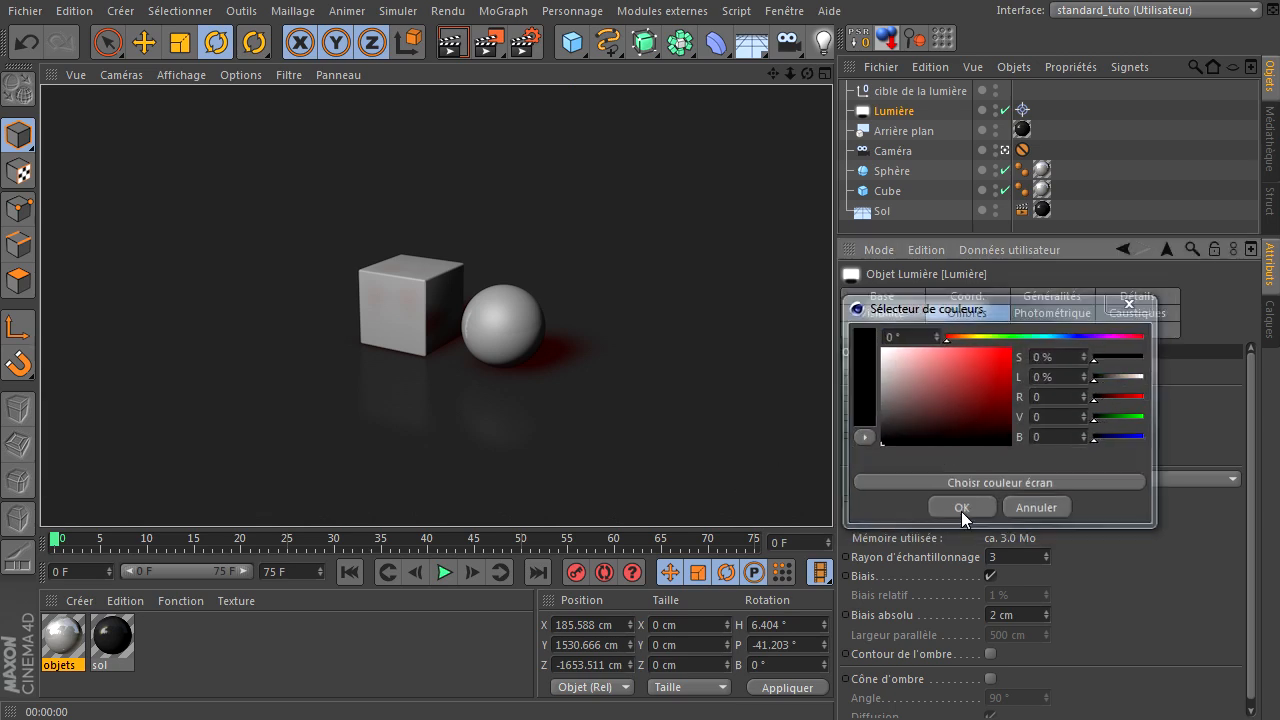
pyautogui.hotkey('ctrl', 'r')
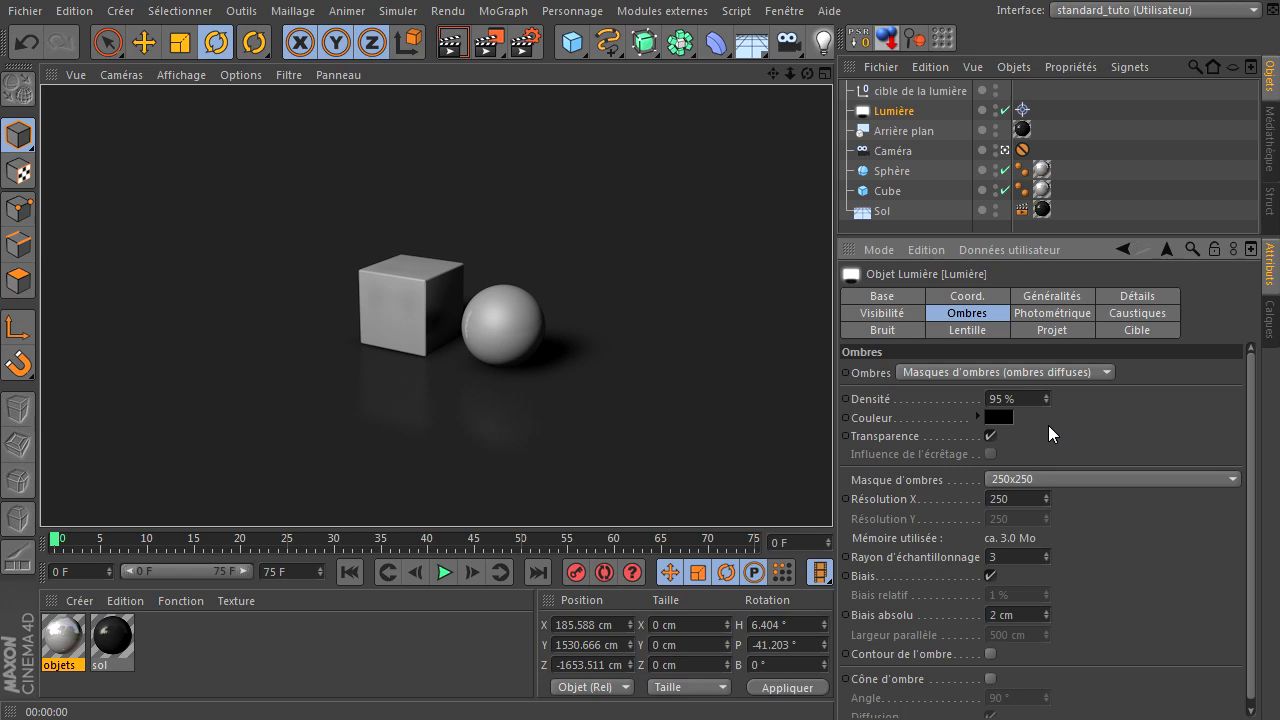
# Set the light's shadow colour to a near-black grey of about 8 % lightness (RGB 20, 20, 20) and render the view
pyautogui.click(999, 418)
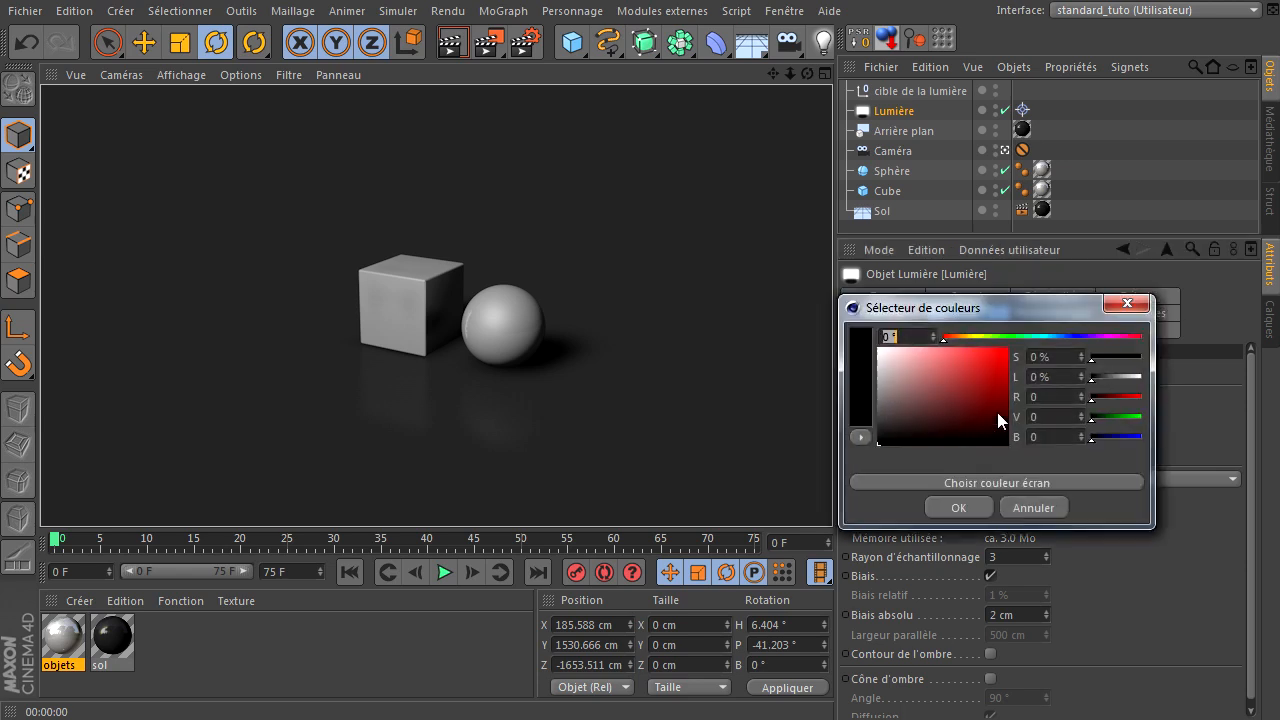
pyautogui.moveTo(925, 430); pyautogui.dragTo(875, 436)
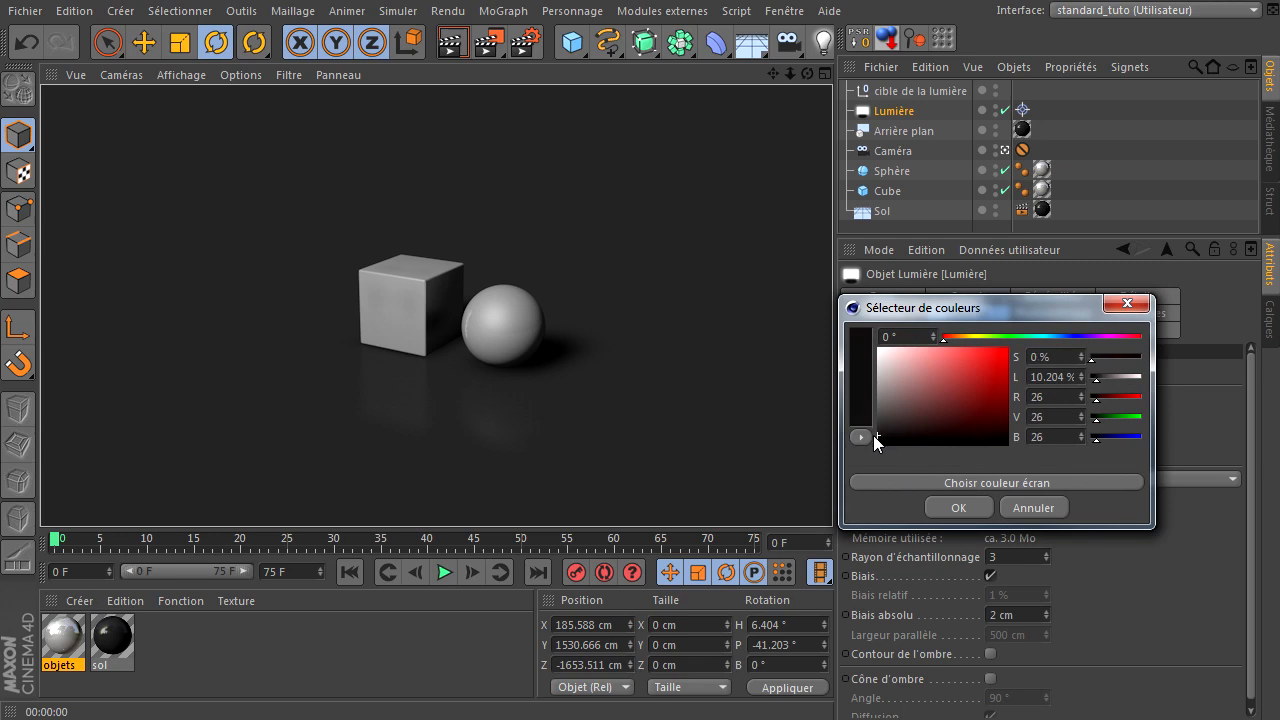
pyautogui.click(872, 437)
pyautogui.click(873, 437)
pyautogui.moveTo(880, 445)
pyautogui.mouseDown()
pyautogui.moveTo(934, 408)
pyautogui.moveTo(875, 458)
pyautogui.moveTo(876, 437)
pyautogui.mouseUp()
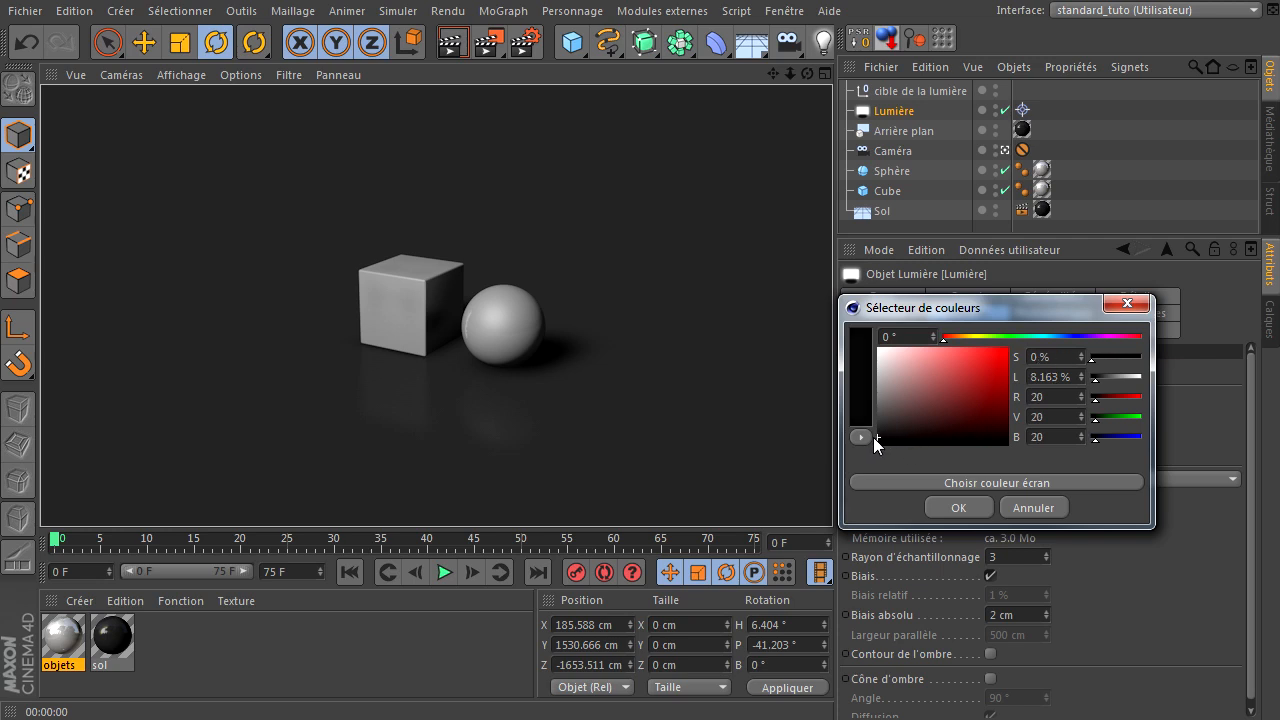
pyautogui.click(955, 507)
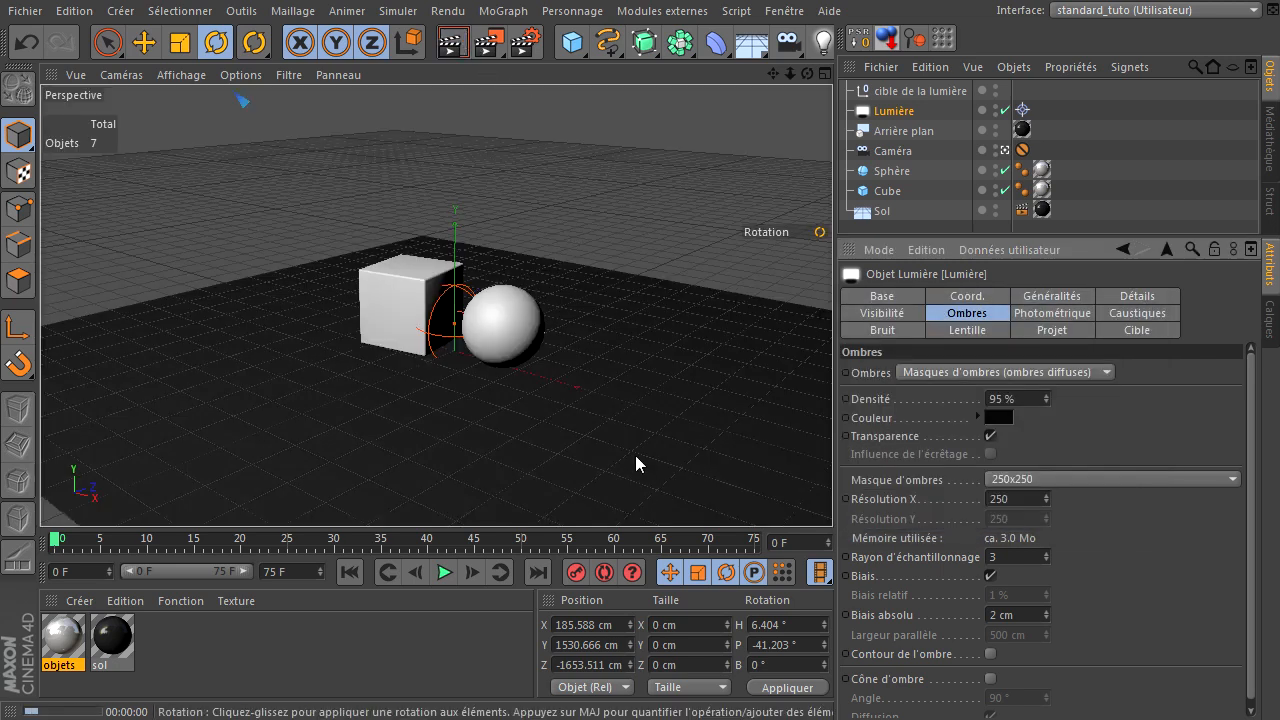
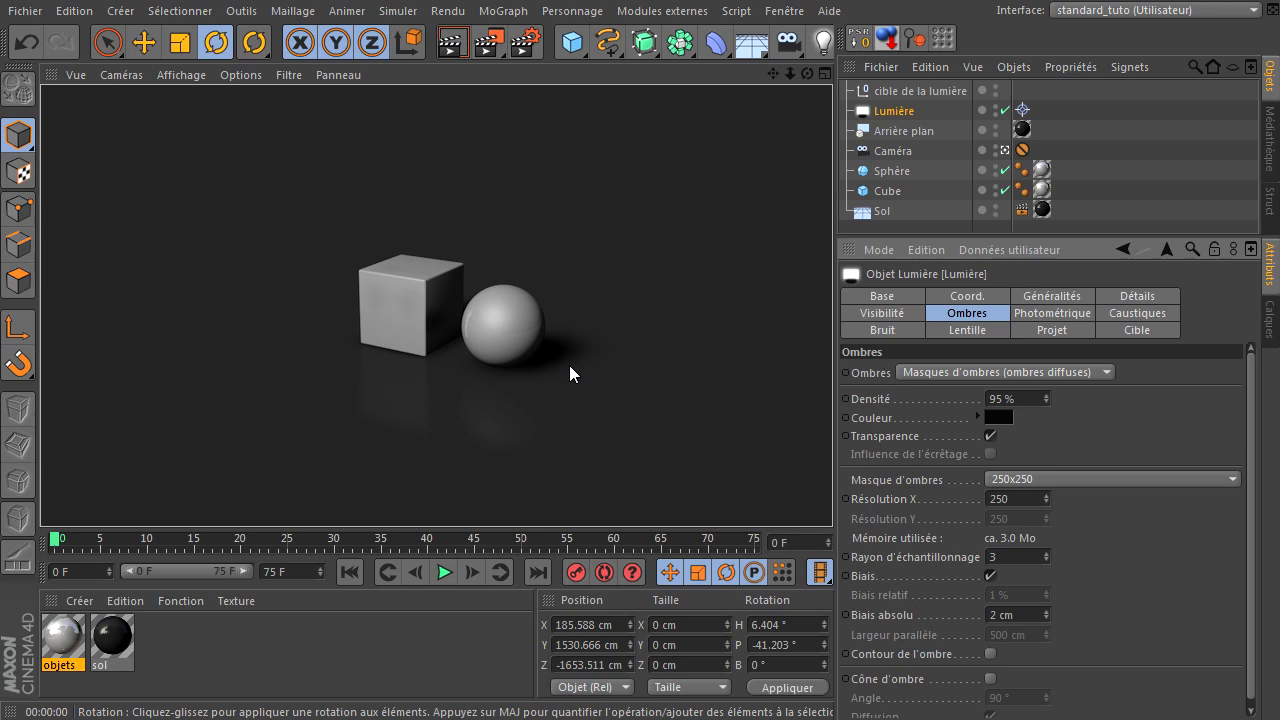
# Try a 1500x1500 shadow map on the light and render the view
pyautogui.click(1144, 477)
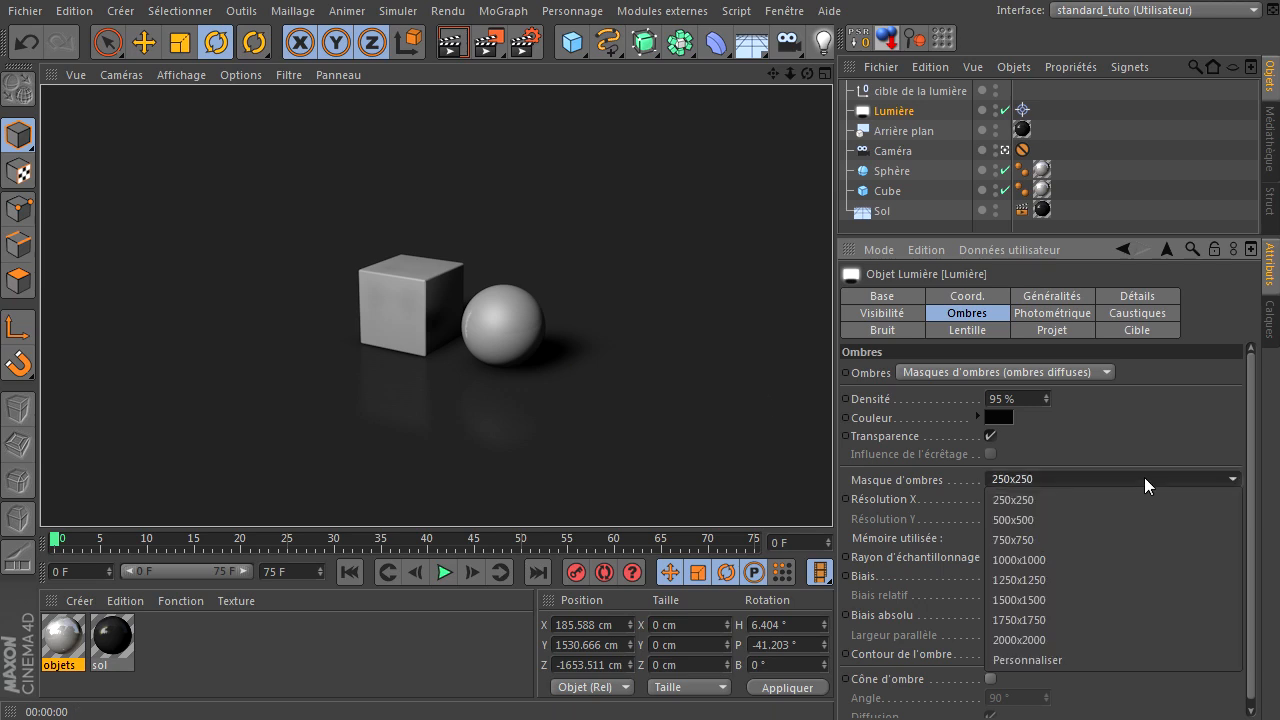
pyautogui.click(1110, 598)
pyautogui.click(454, 43)
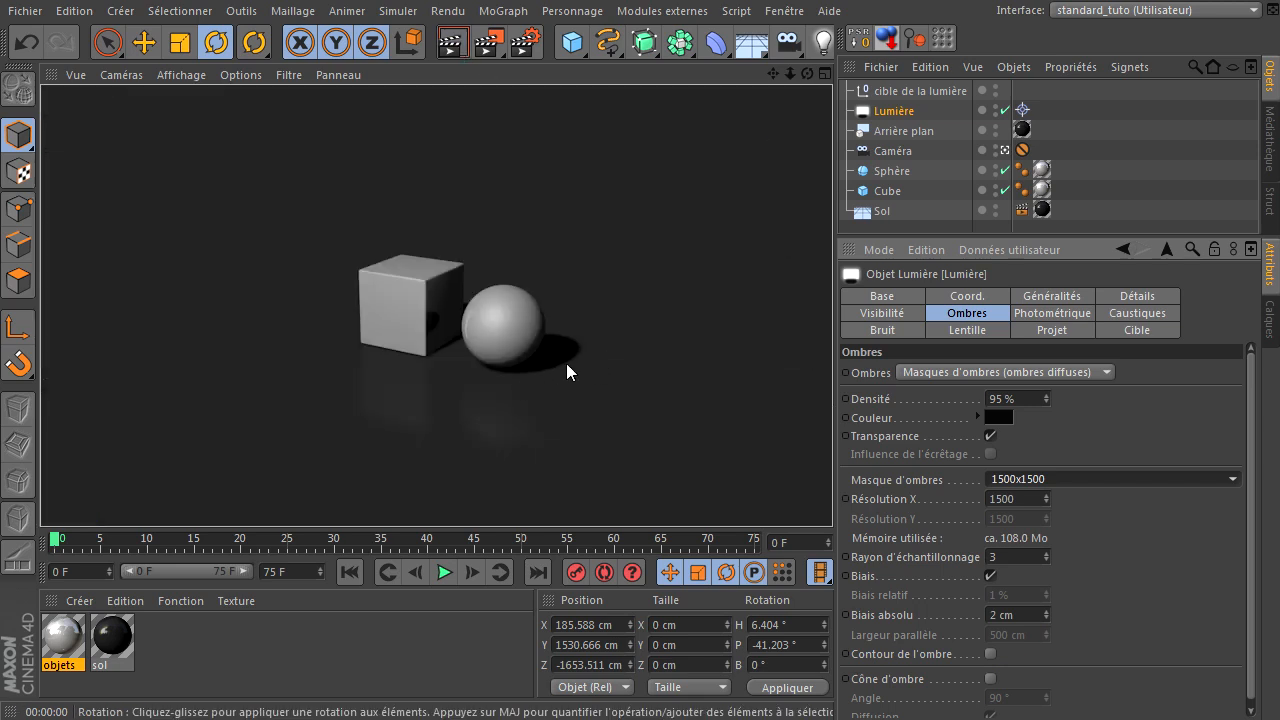
# Return the light's shadow map to 250x250 and render the view
pyautogui.click(1104, 479)
pyautogui.click(1101, 498)
pyautogui.hotkey('ctrl', 'r')
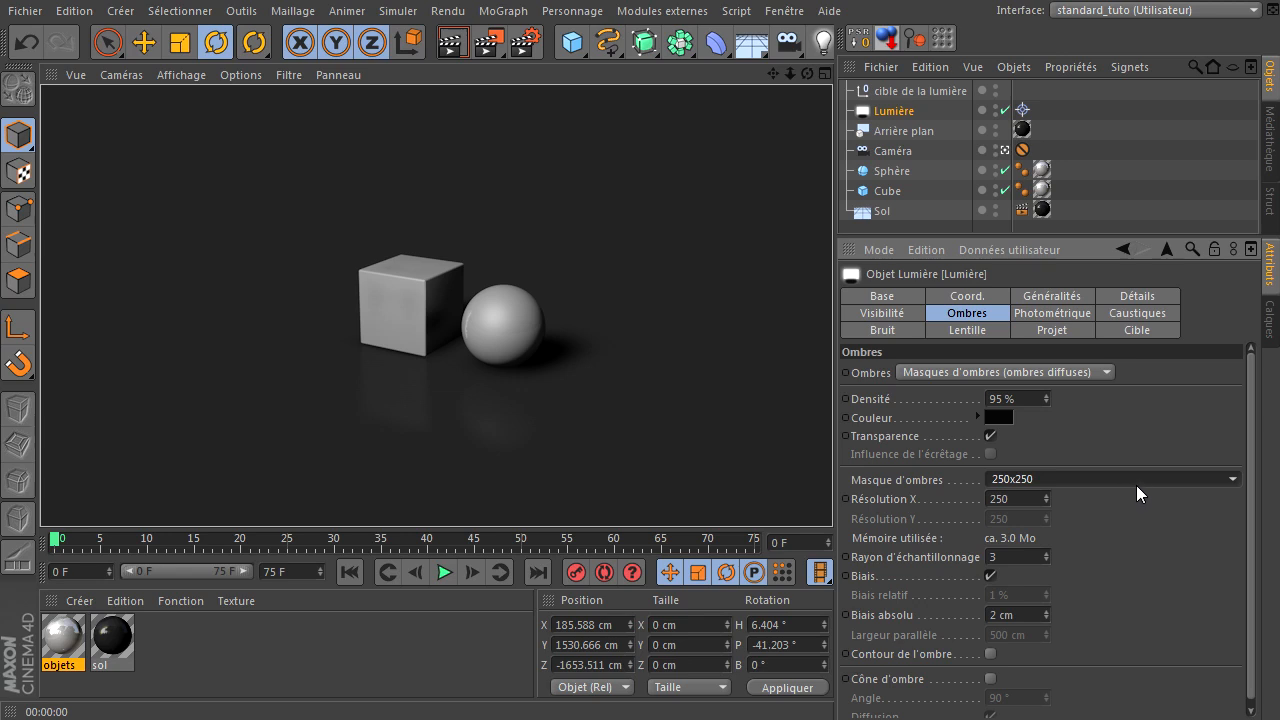
# Try a 1750x1750 shadow map on the light to check its memory use
pyautogui.click(1067, 478)
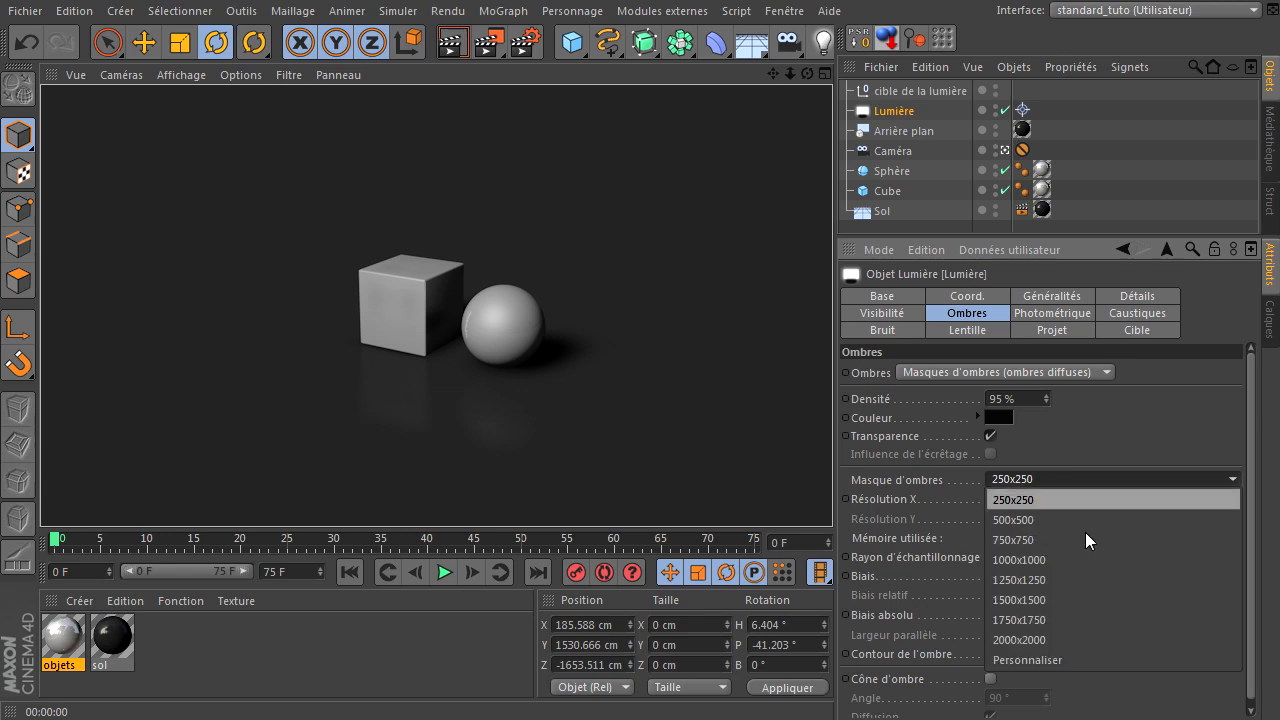
pyautogui.click(1111, 431)
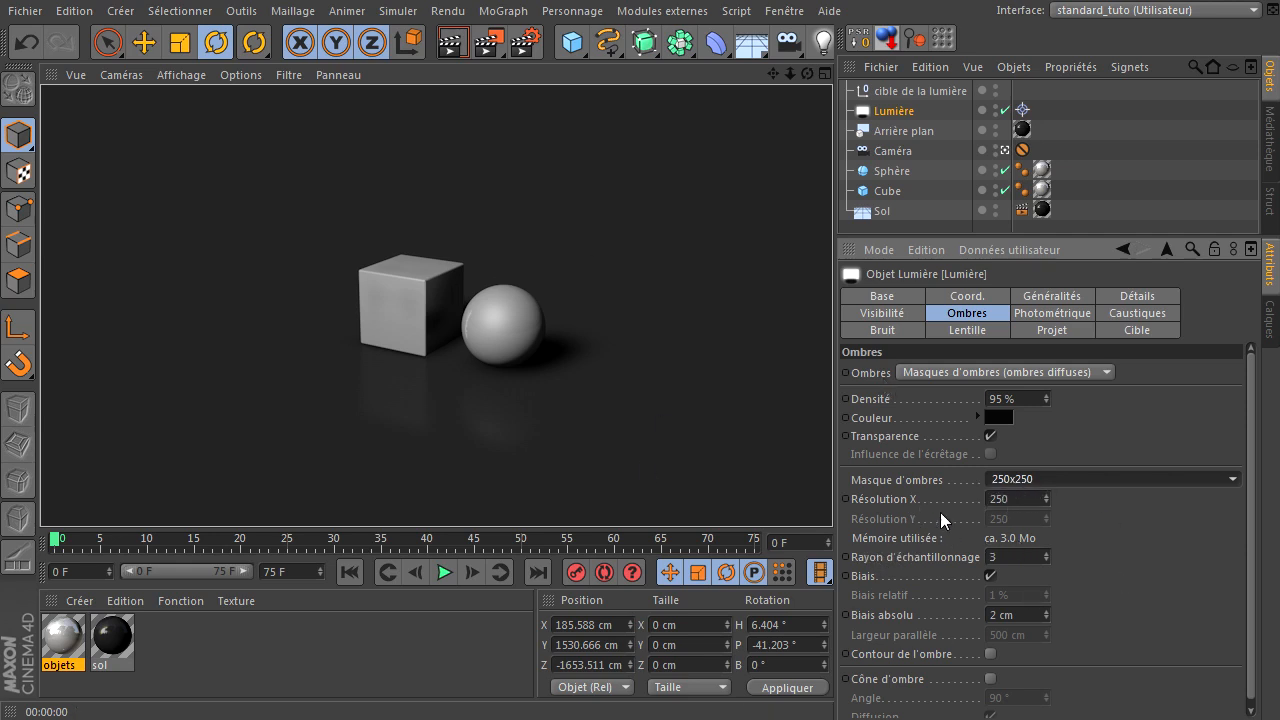
pyautogui.click(1133, 477)
pyautogui.click(1104, 616)
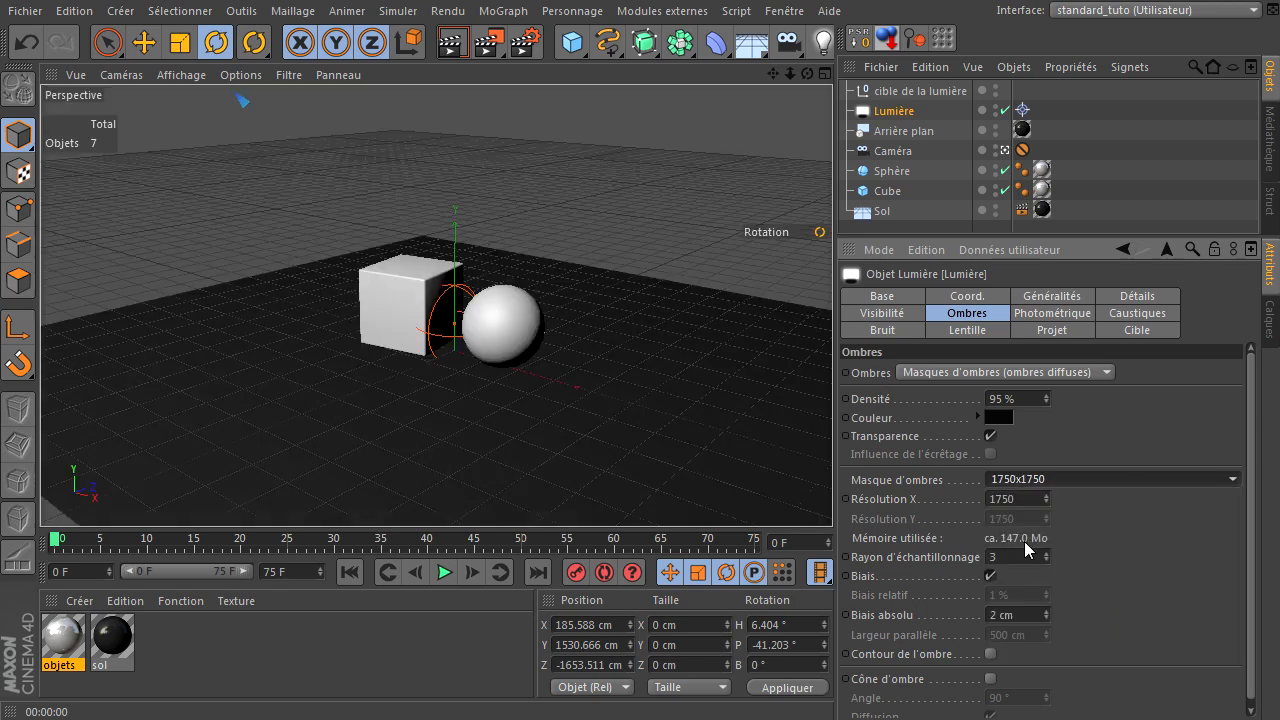
# Set the light's shadow map to 750x750 and render the view
pyautogui.click(1086, 479)
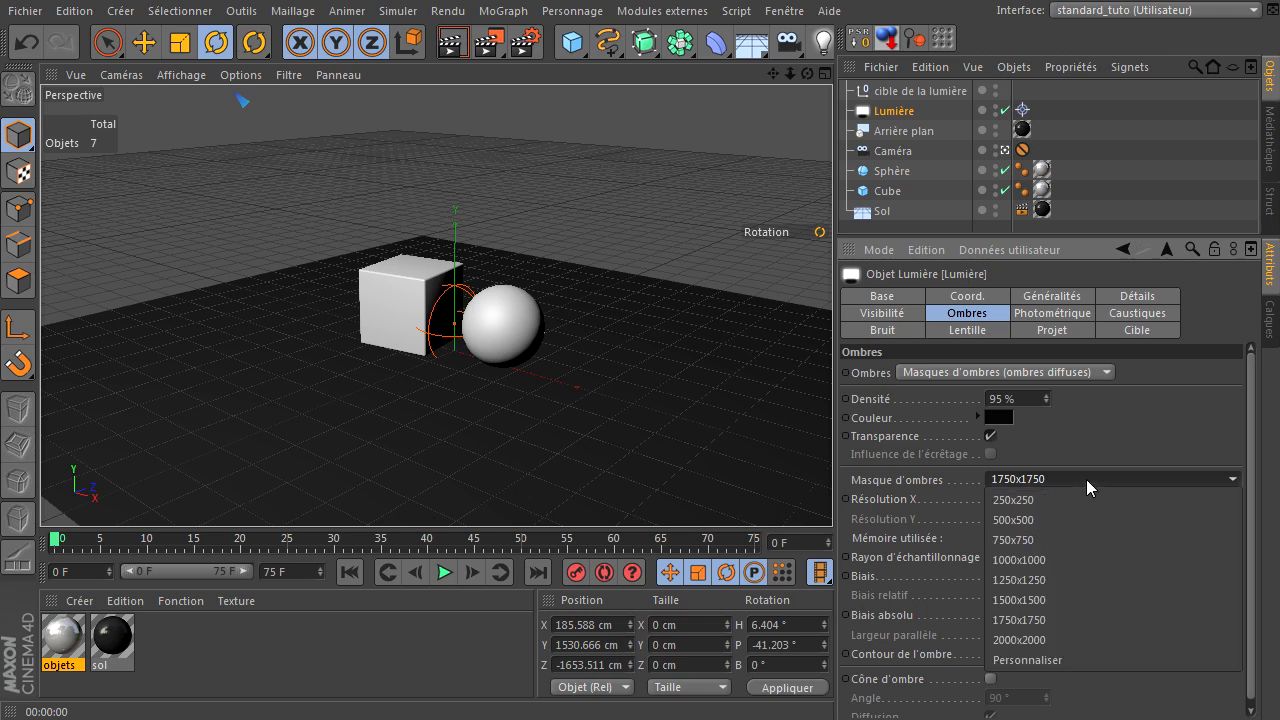
pyautogui.click(1079, 536)
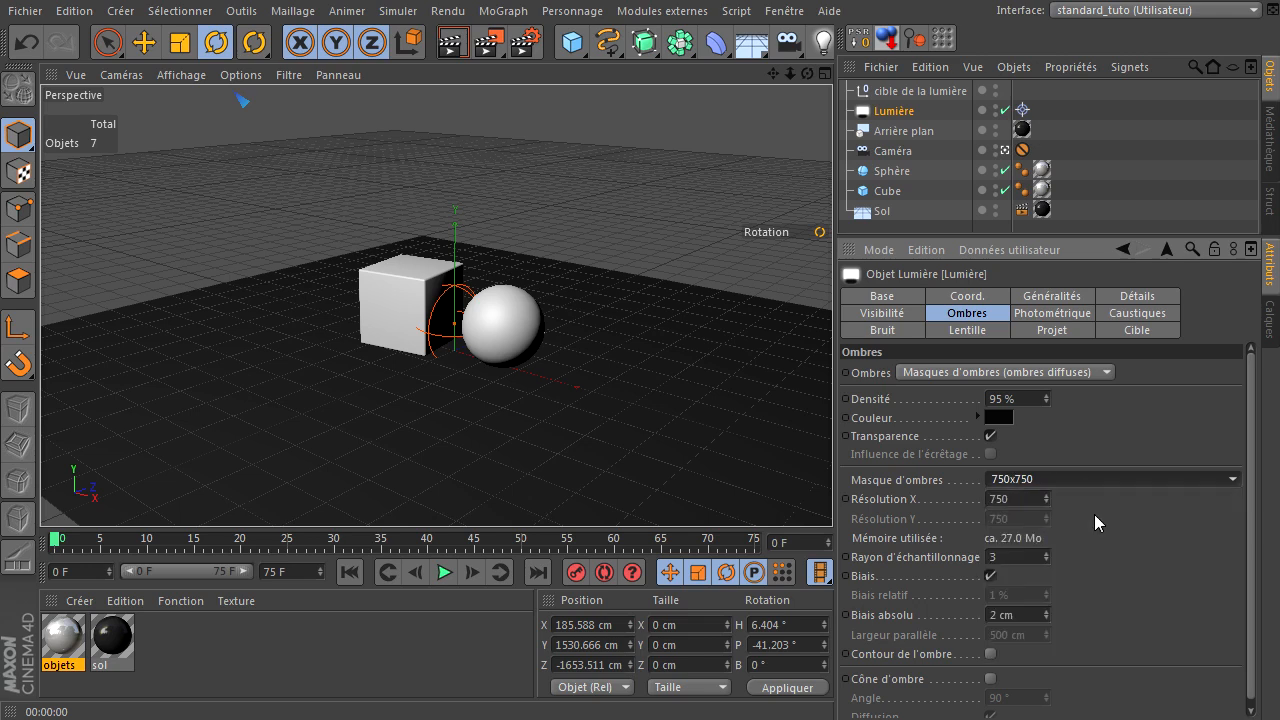
pyautogui.click(452, 41)
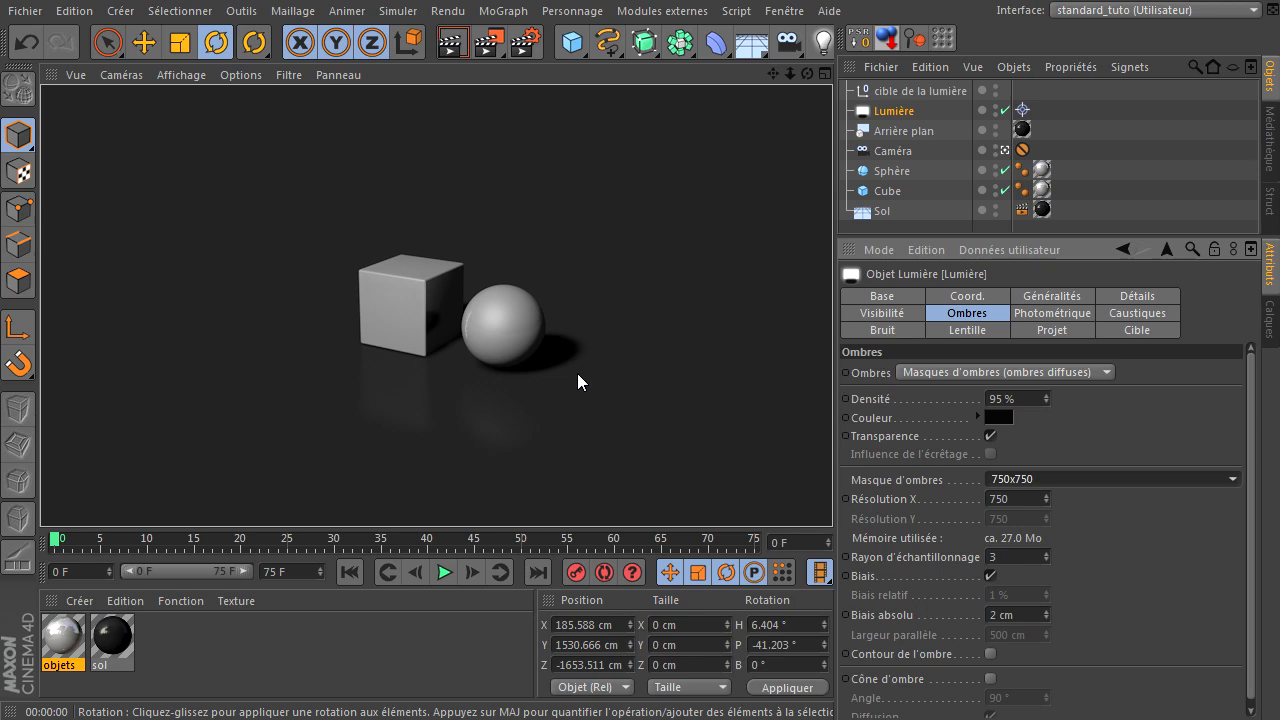
pyautogui.click(1069, 478)
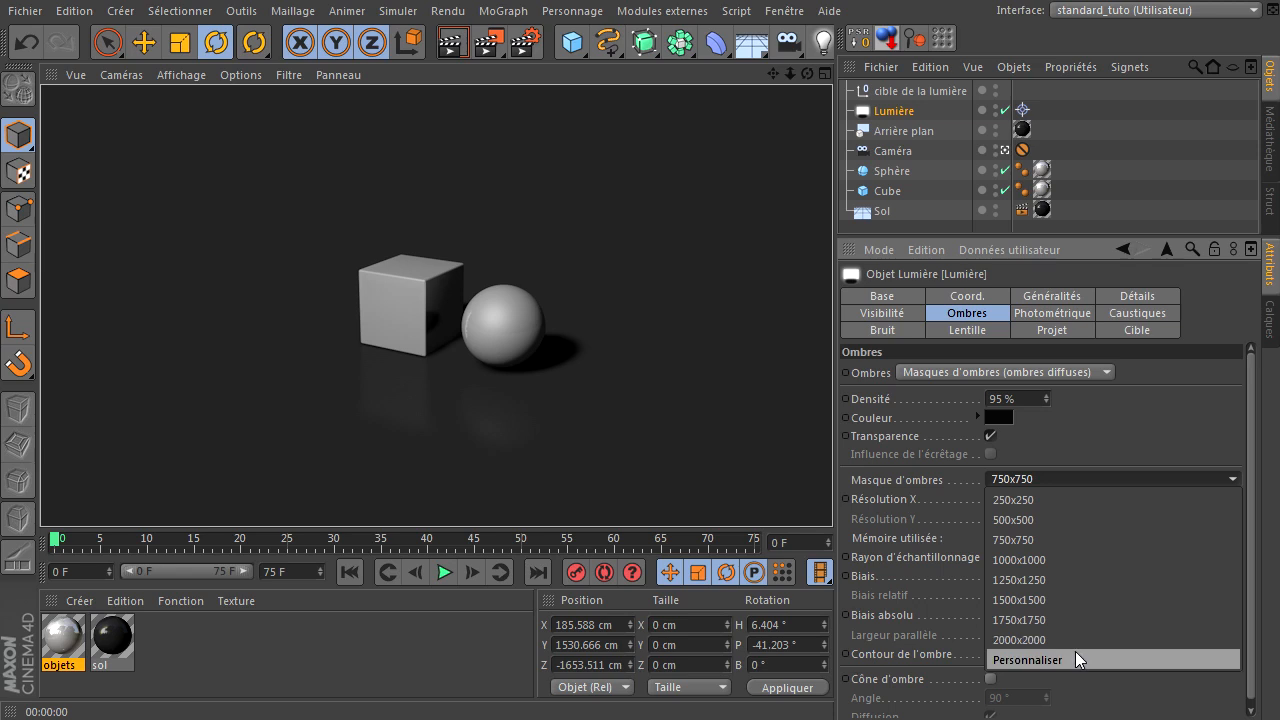
pyautogui.click(1072, 478)
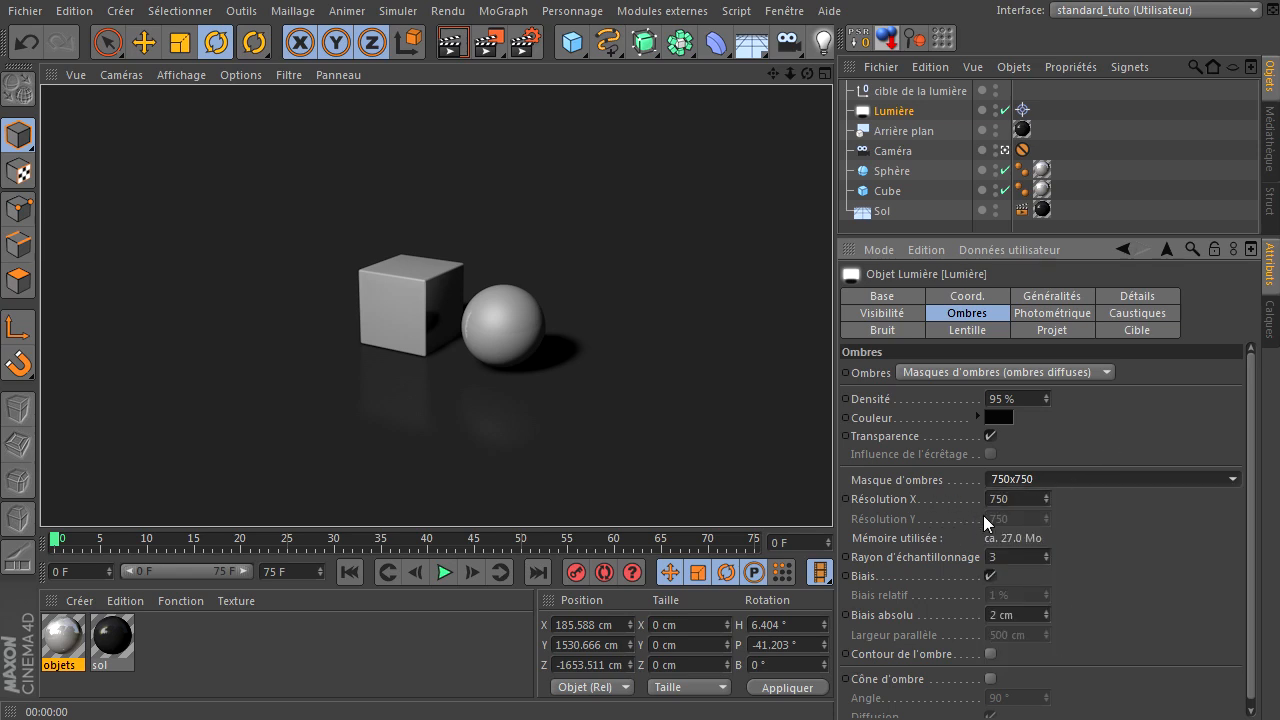
pyautogui.click(1036, 498)
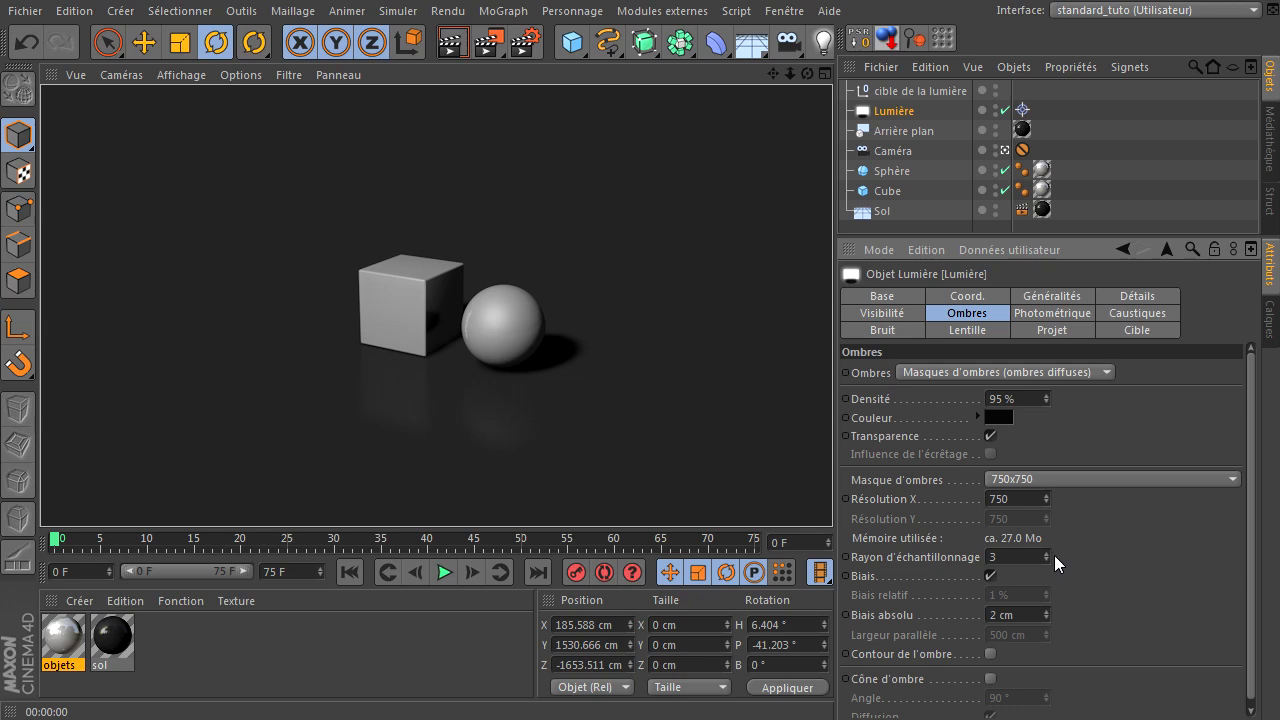
# Turn off the Biais option in the light's shadow settings and render the view
pyautogui.click(989, 576)
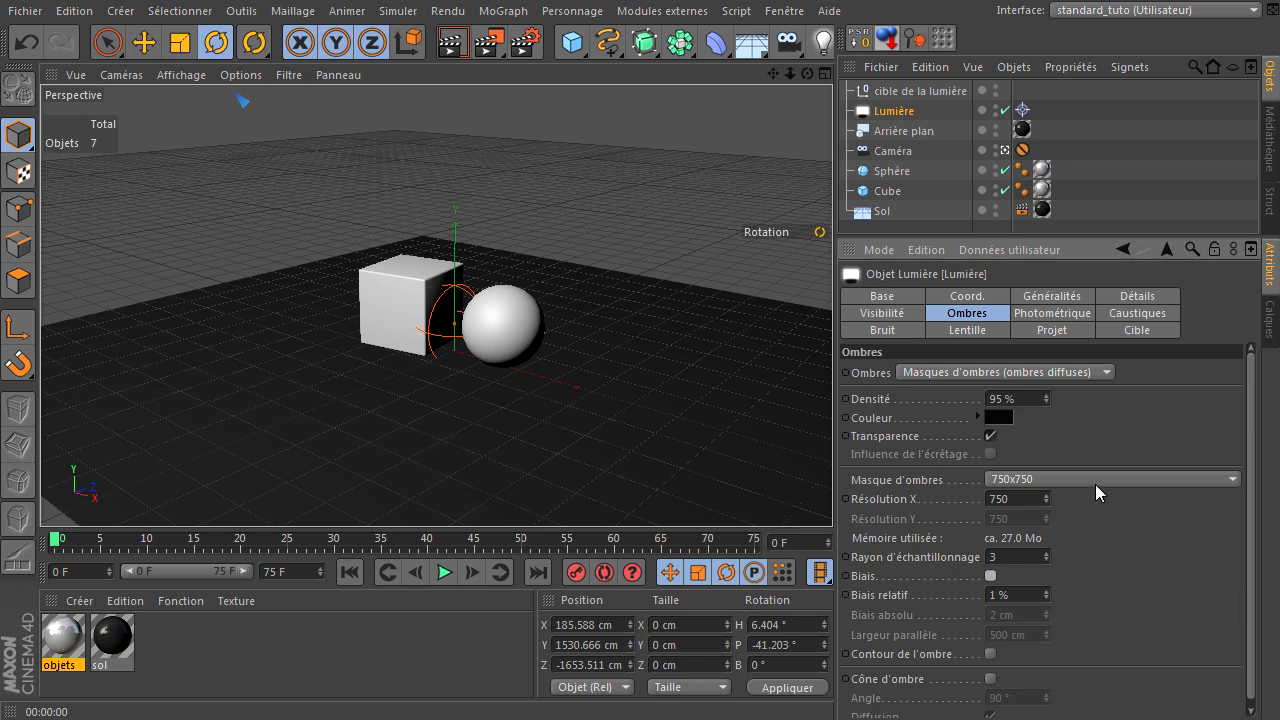
pyautogui.click(1056, 474)
pyautogui.click(1056, 474)
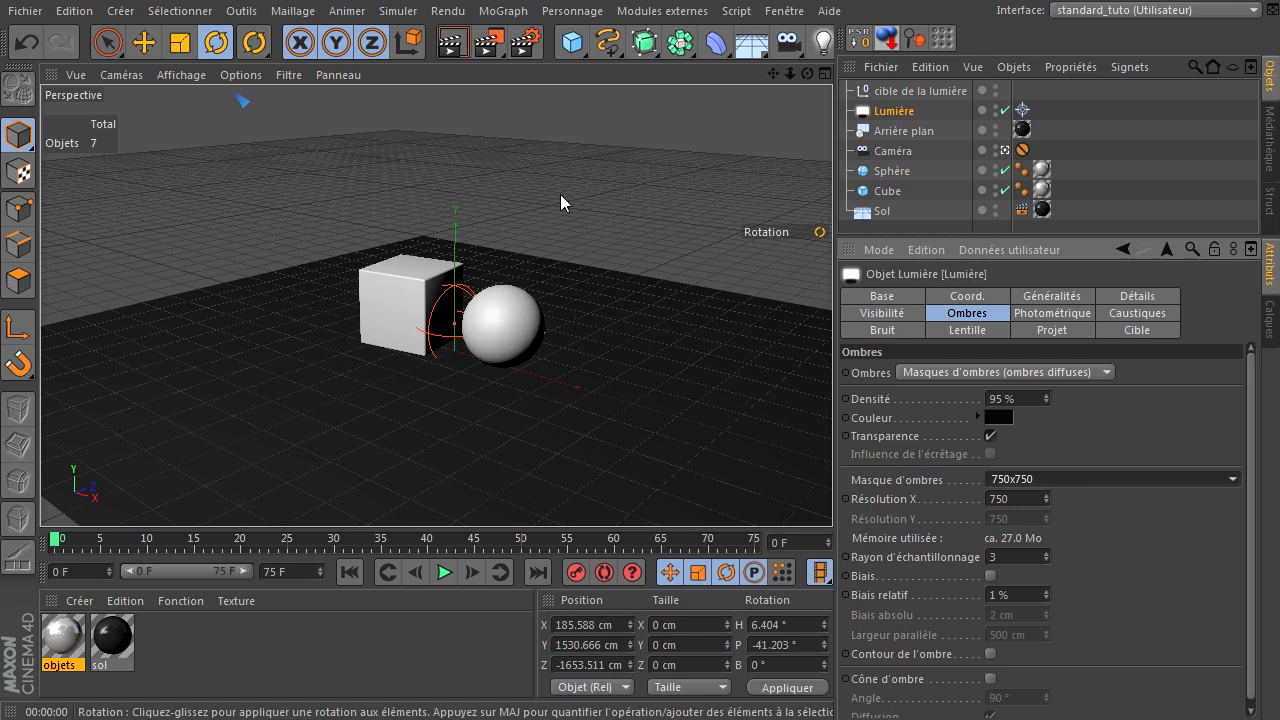
pyautogui.click(452, 42)
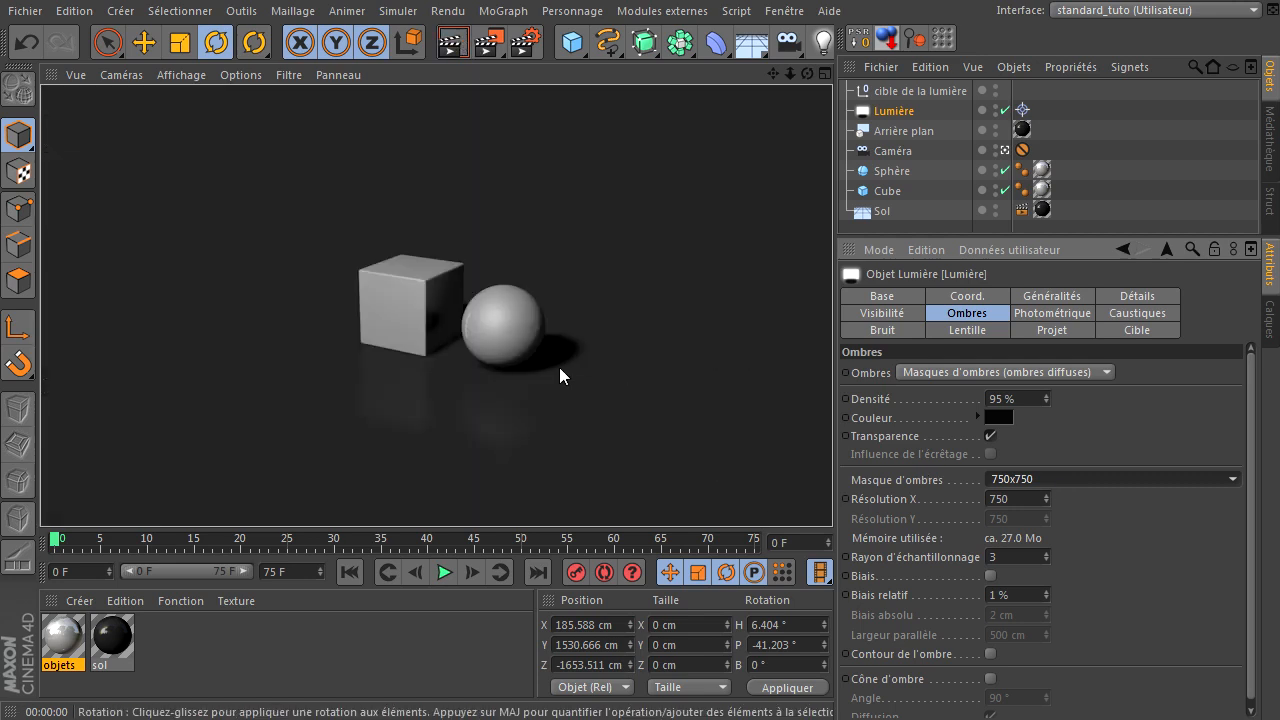
pyautogui.click(1021, 596)
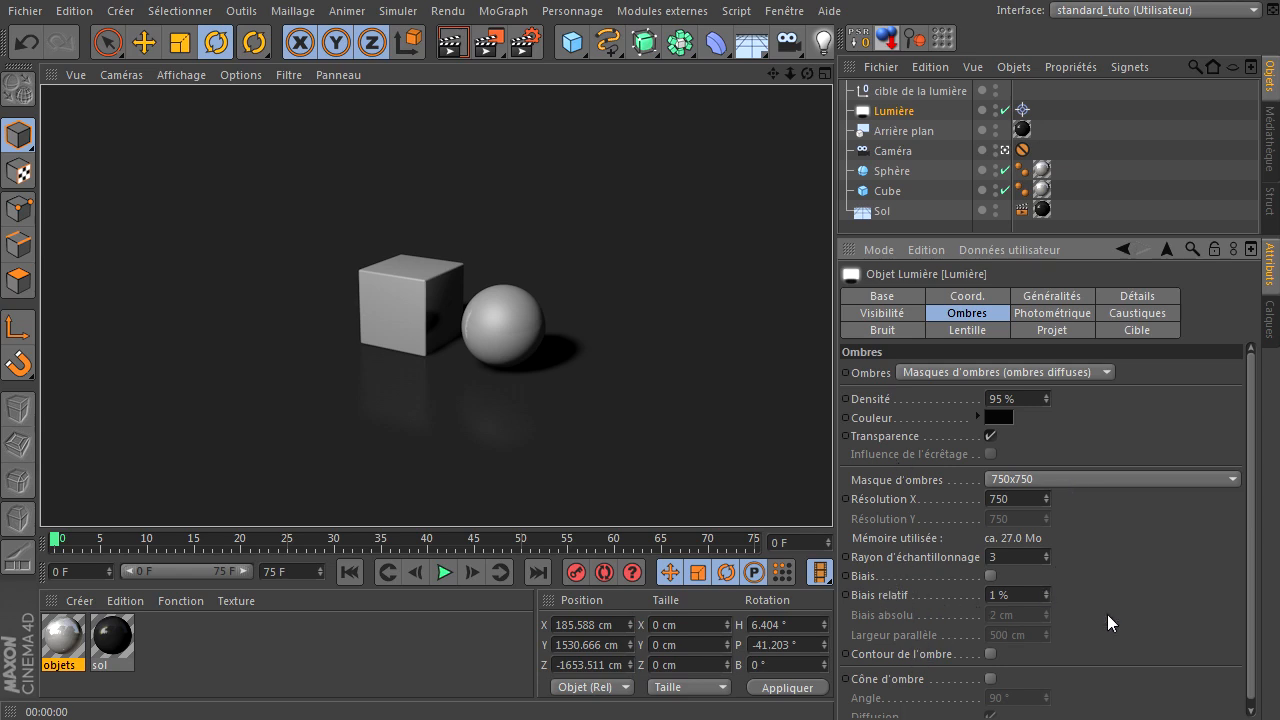
pyautogui.click(891, 574)
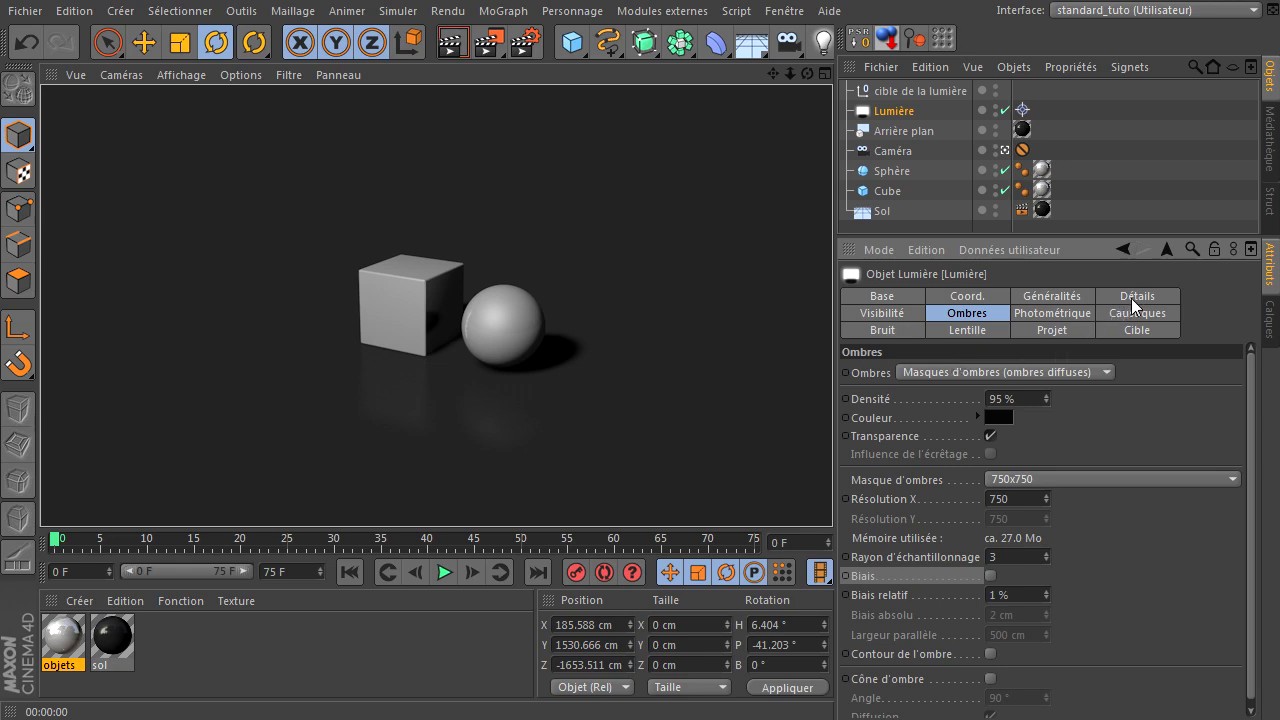
# Change the light's shadow type to Adaptatives in its general settings and render the view
pyautogui.click(1056, 300)
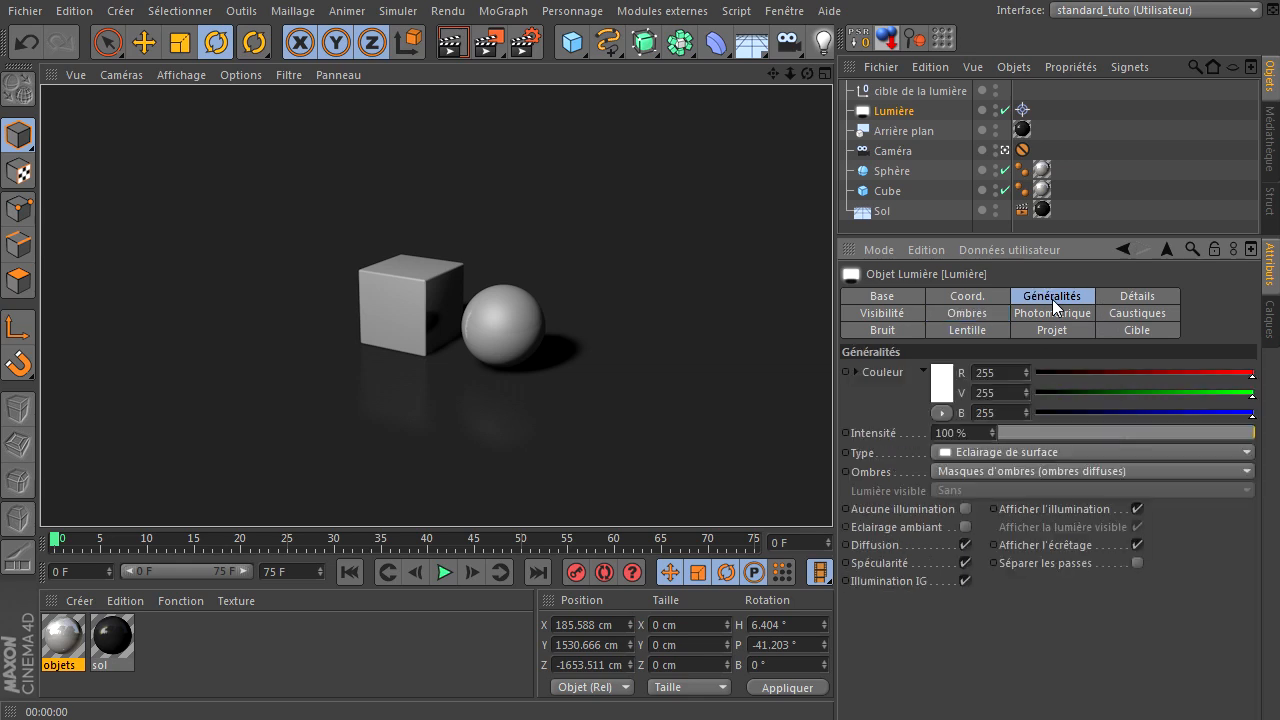
pyautogui.click(958, 473)
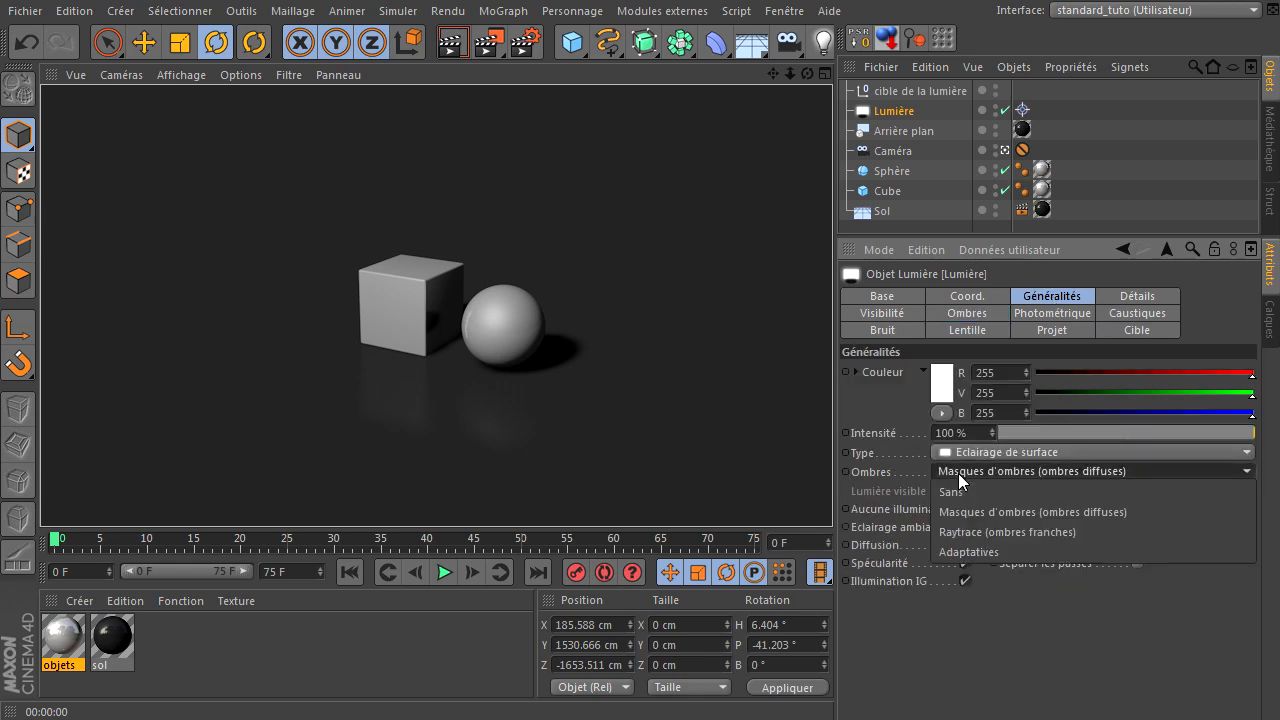
pyautogui.click(1068, 551)
pyautogui.click(452, 42)
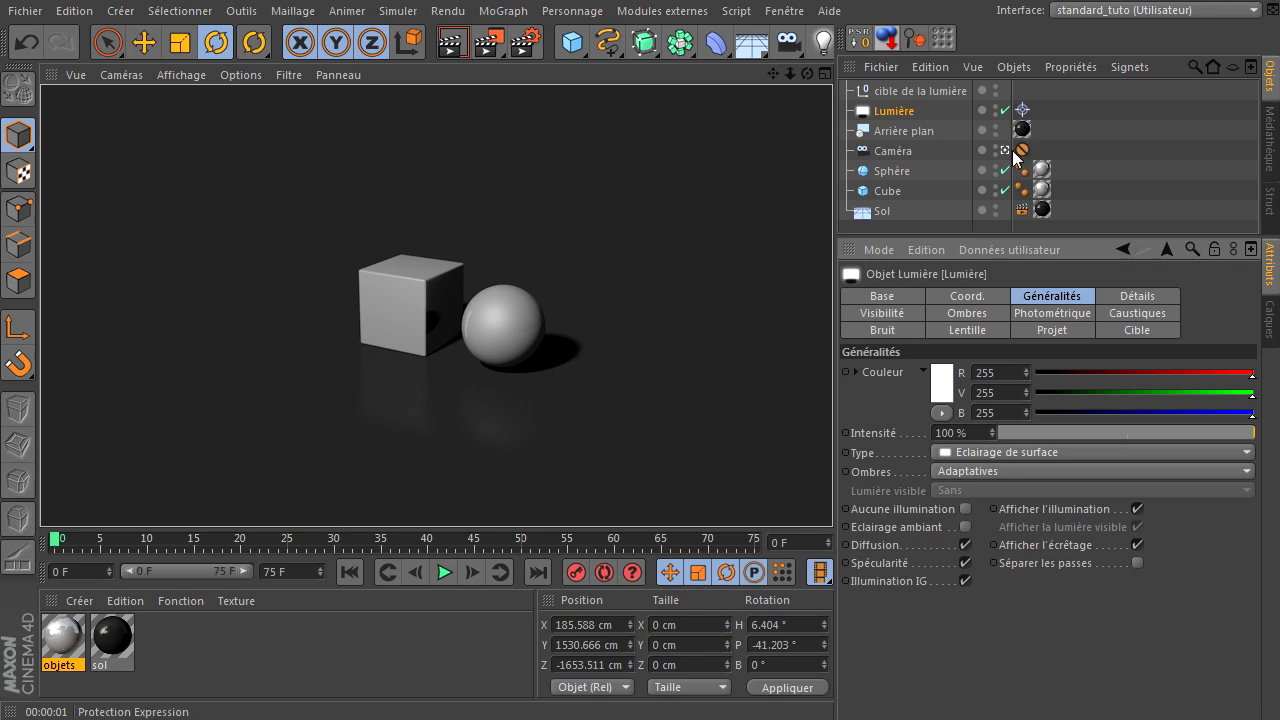
# Leave the scene camera's view and render a closer view of the cube and sphere to examine the adaptive shadows
pyautogui.click(1005, 151)
pyautogui.scroll(5, 381, 312)
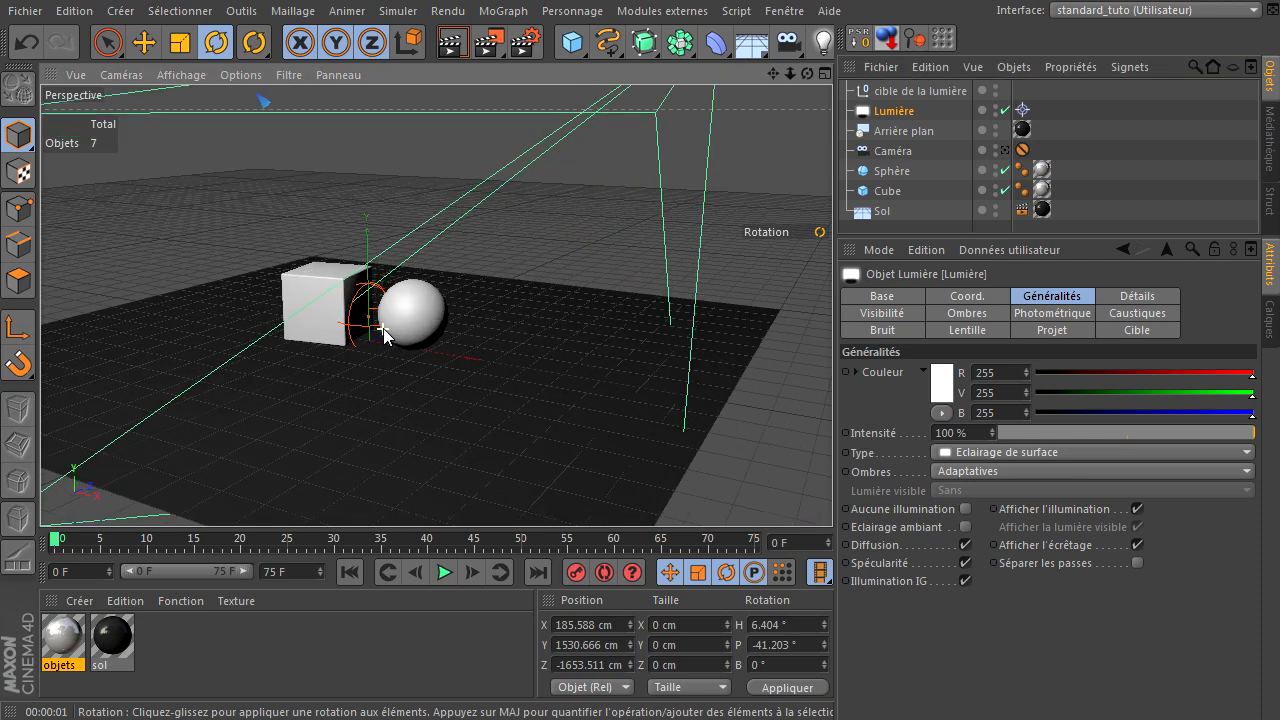
pyautogui.click(557, 266)
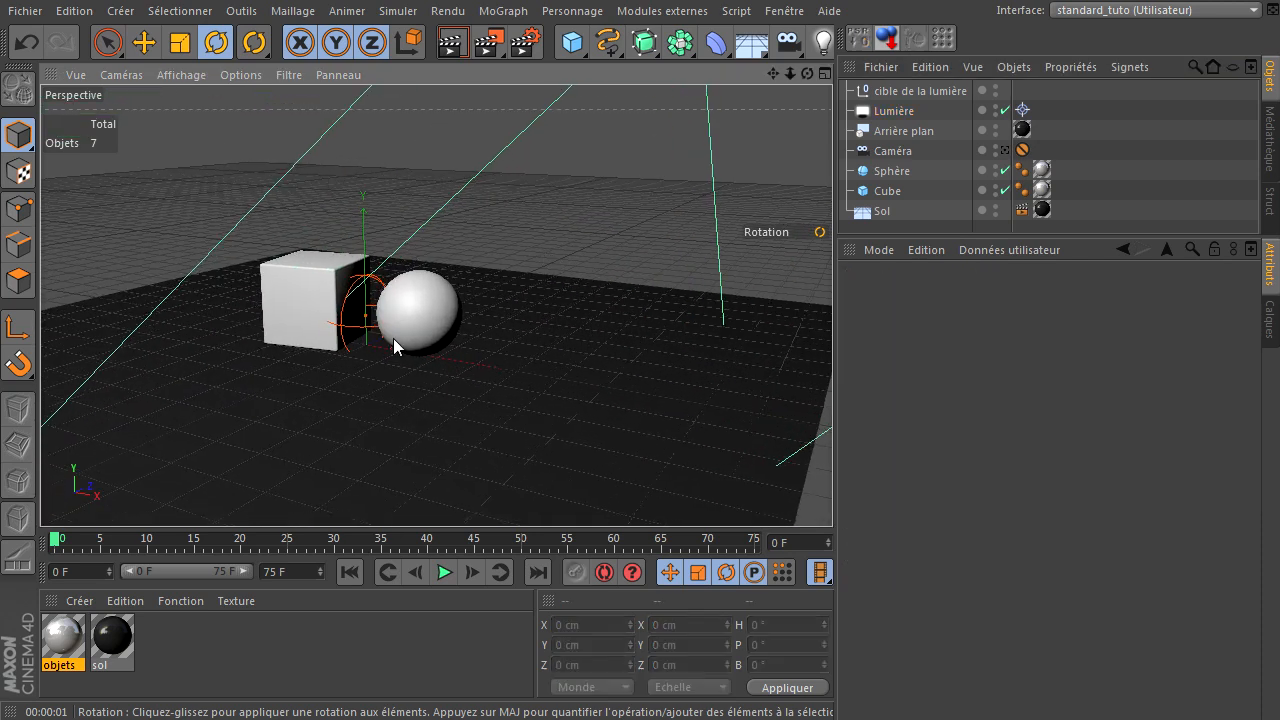
pyautogui.scroll(5, 393, 338)
pyautogui.scroll(-2, 382, 299)
pyautogui.click(453, 45)
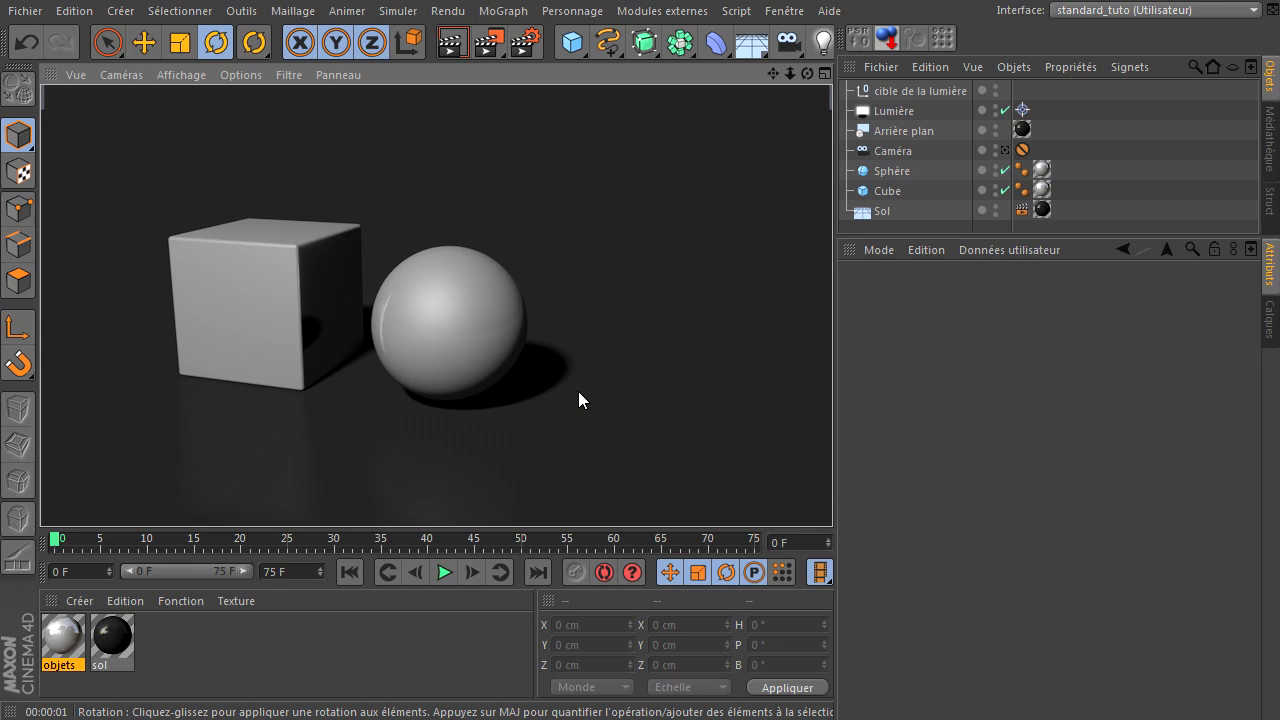
# Switch the light's shadow type to Masques d'ombres (ombres diffuses) and back to Adaptatives, and render the view
pyautogui.click(904, 110)
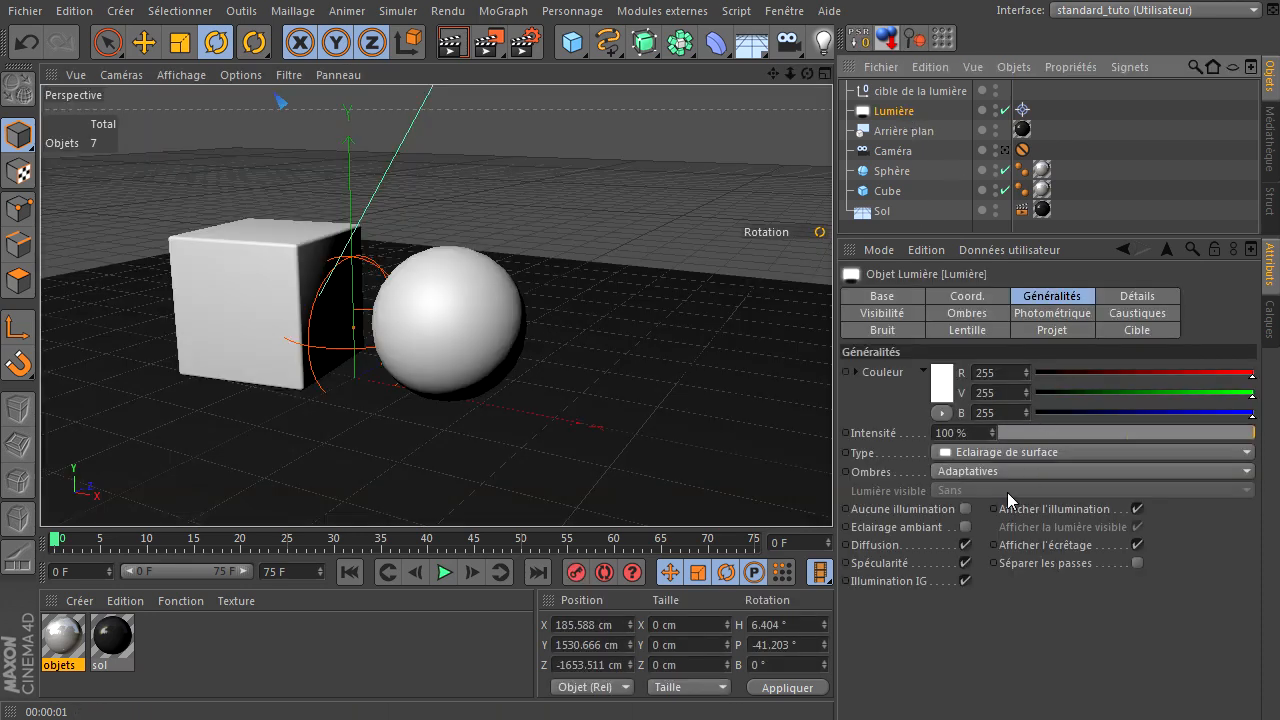
pyautogui.click(973, 316)
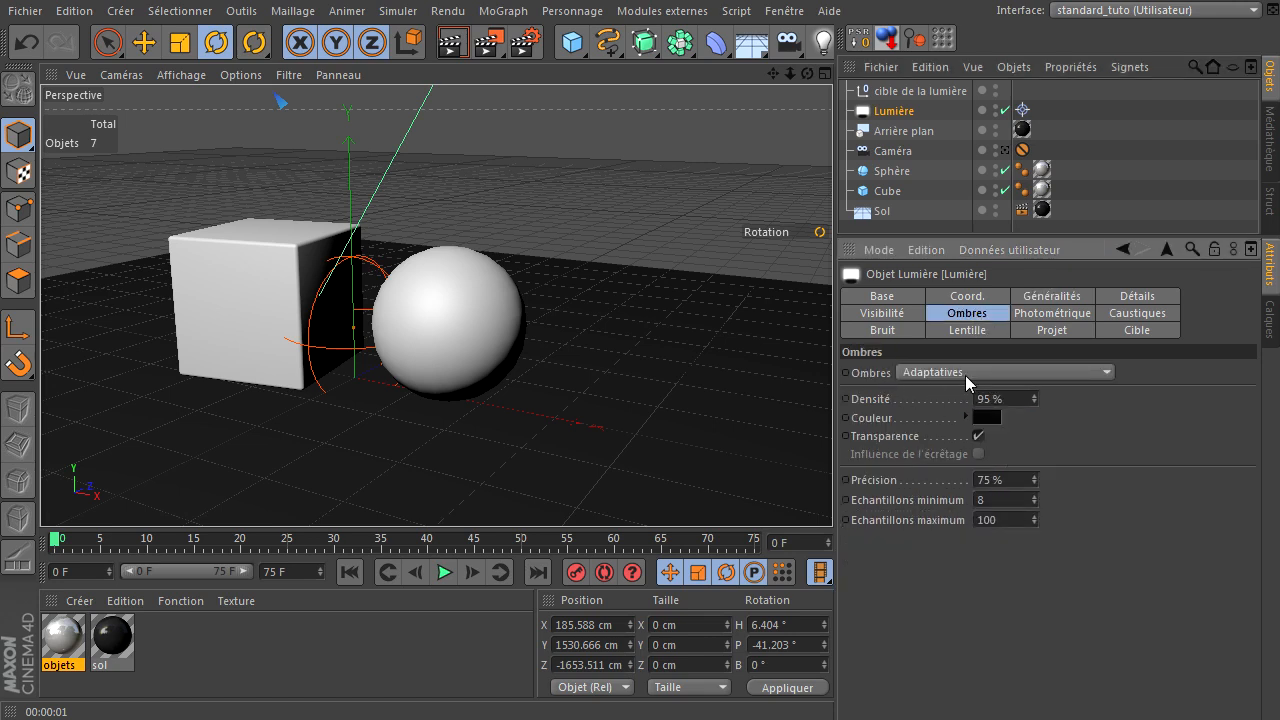
pyautogui.click(965, 373)
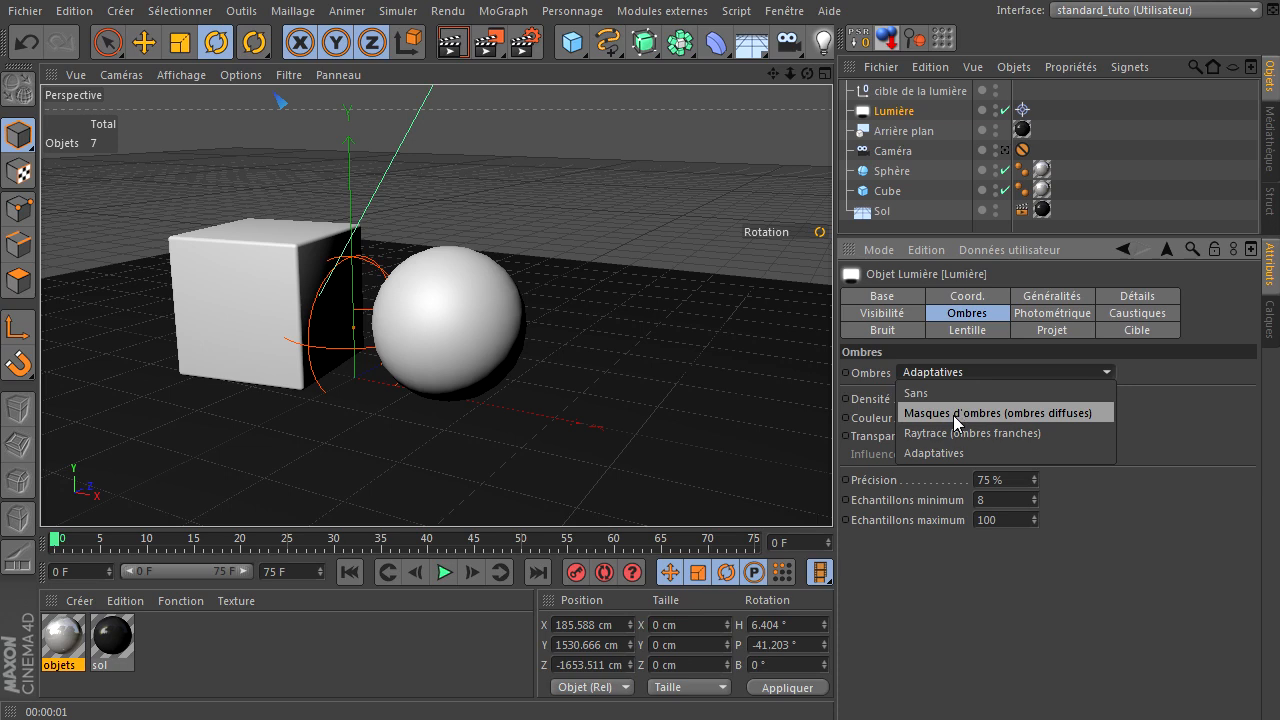
pyautogui.click(955, 414)
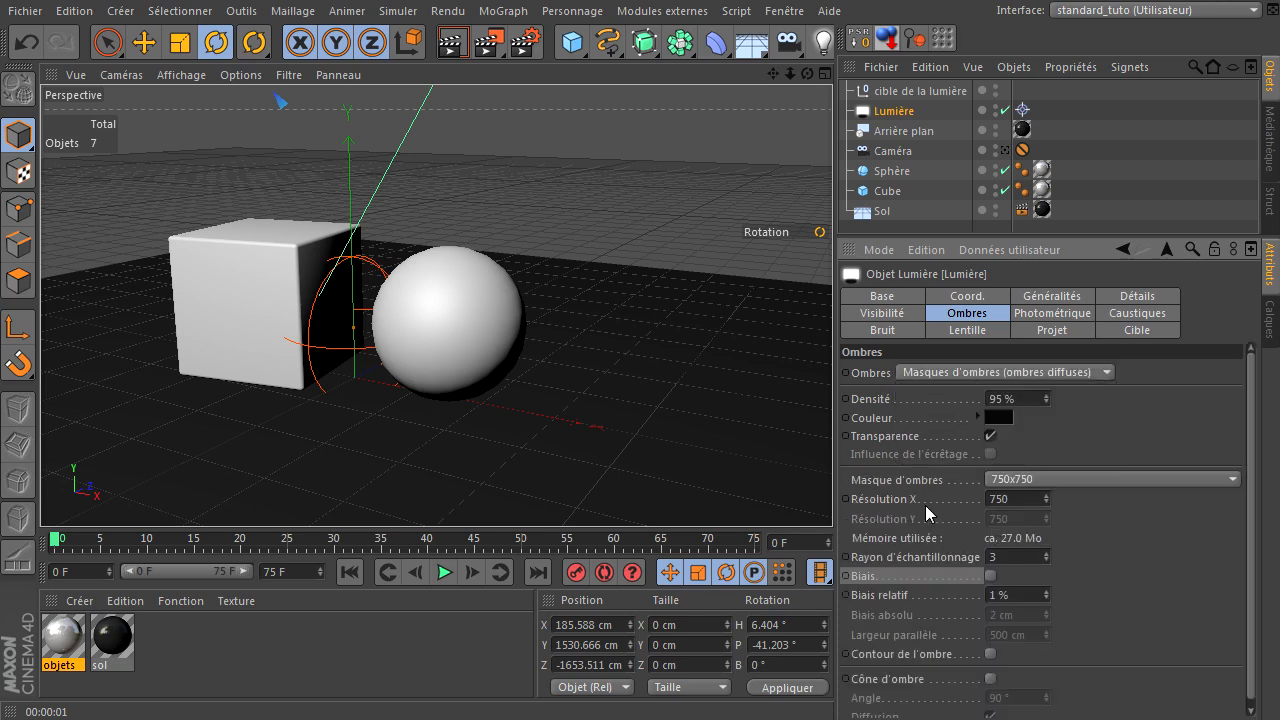
pyautogui.click(1082, 376)
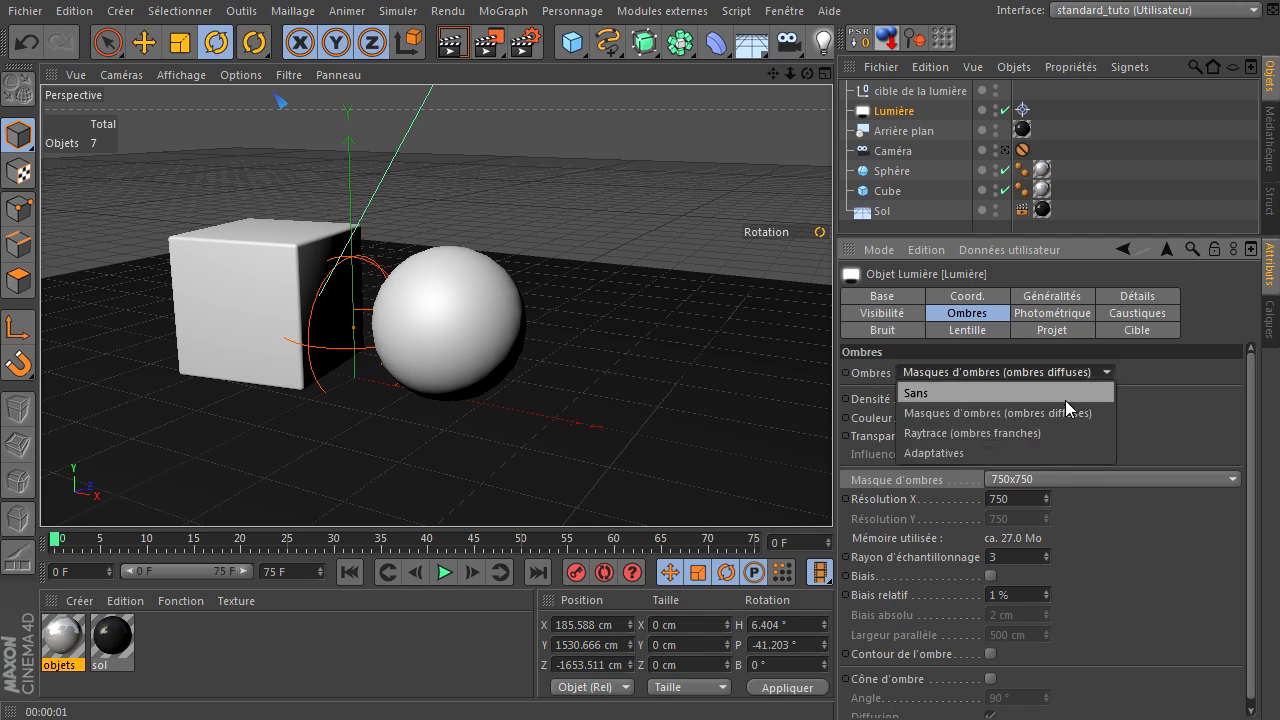
pyautogui.click(1023, 454)
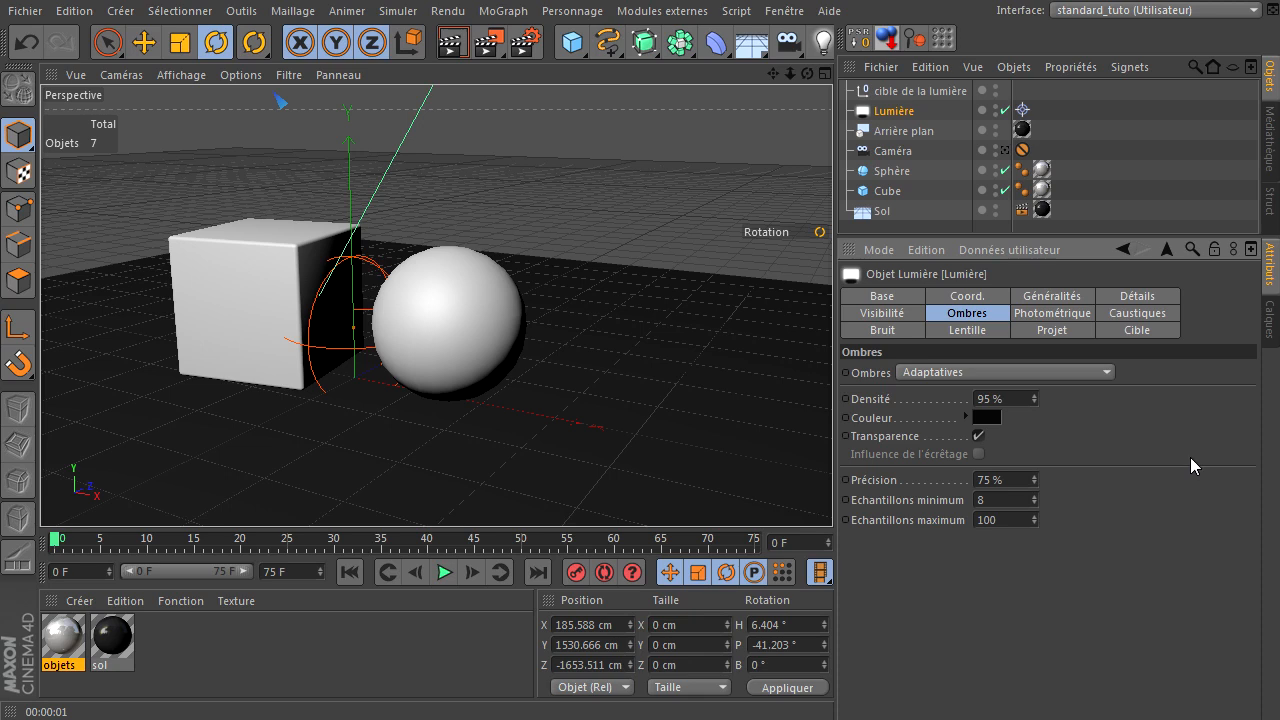
pyautogui.click(452, 42)
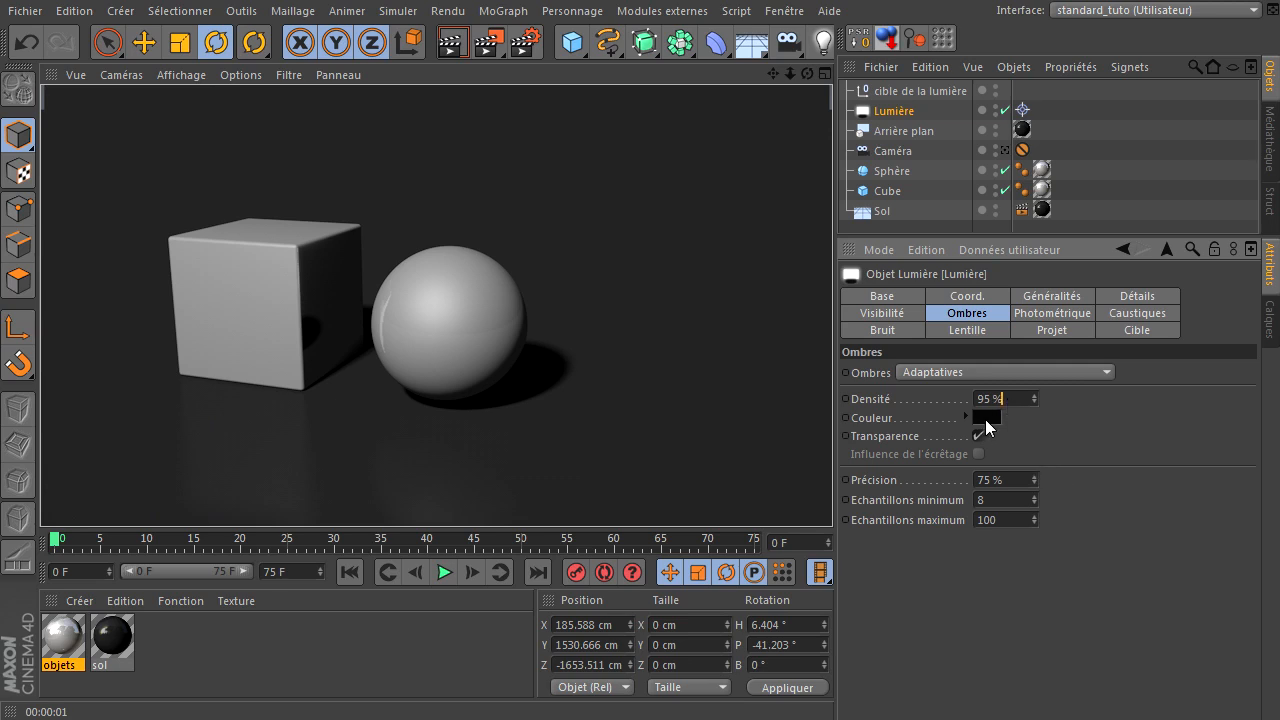
# Set the Précision of the light's adaptive shadows to 80% and render the view
pyautogui.click(1015, 481)
pyautogui.doubleClick(1010, 480)
pyautogui.write('80')
pyautogui.press('Return')
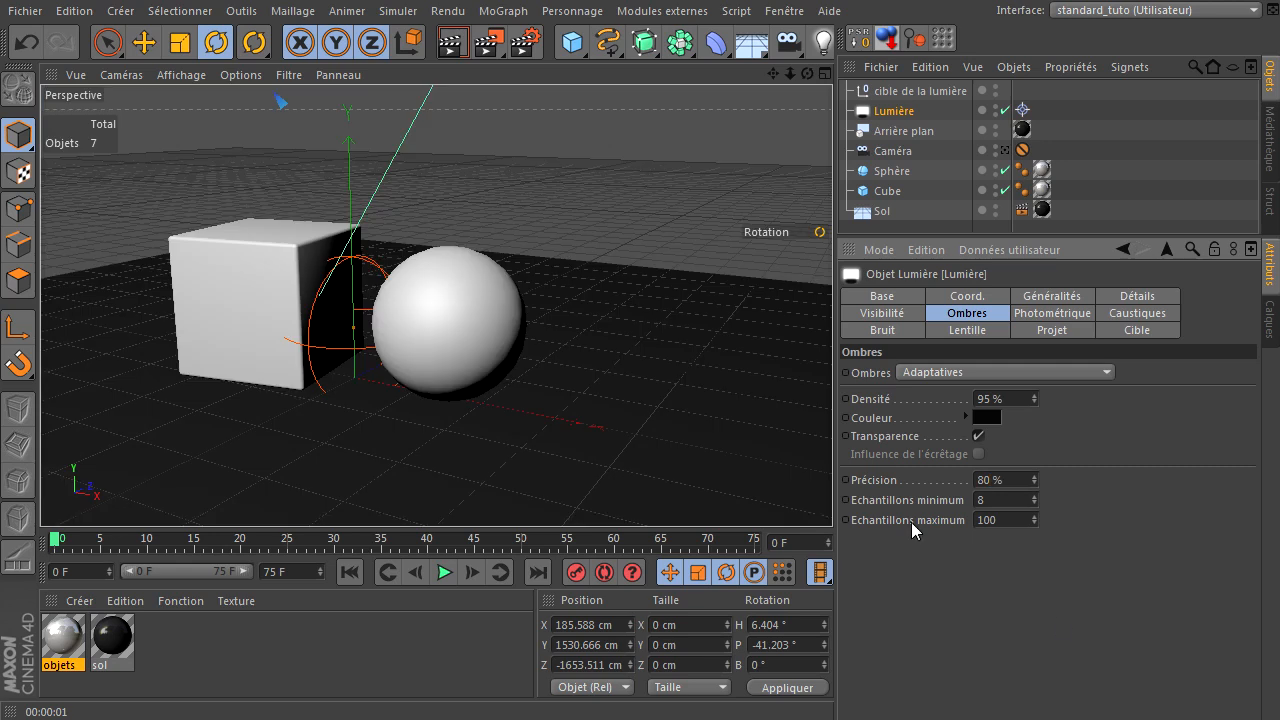
pyautogui.click(452, 42)
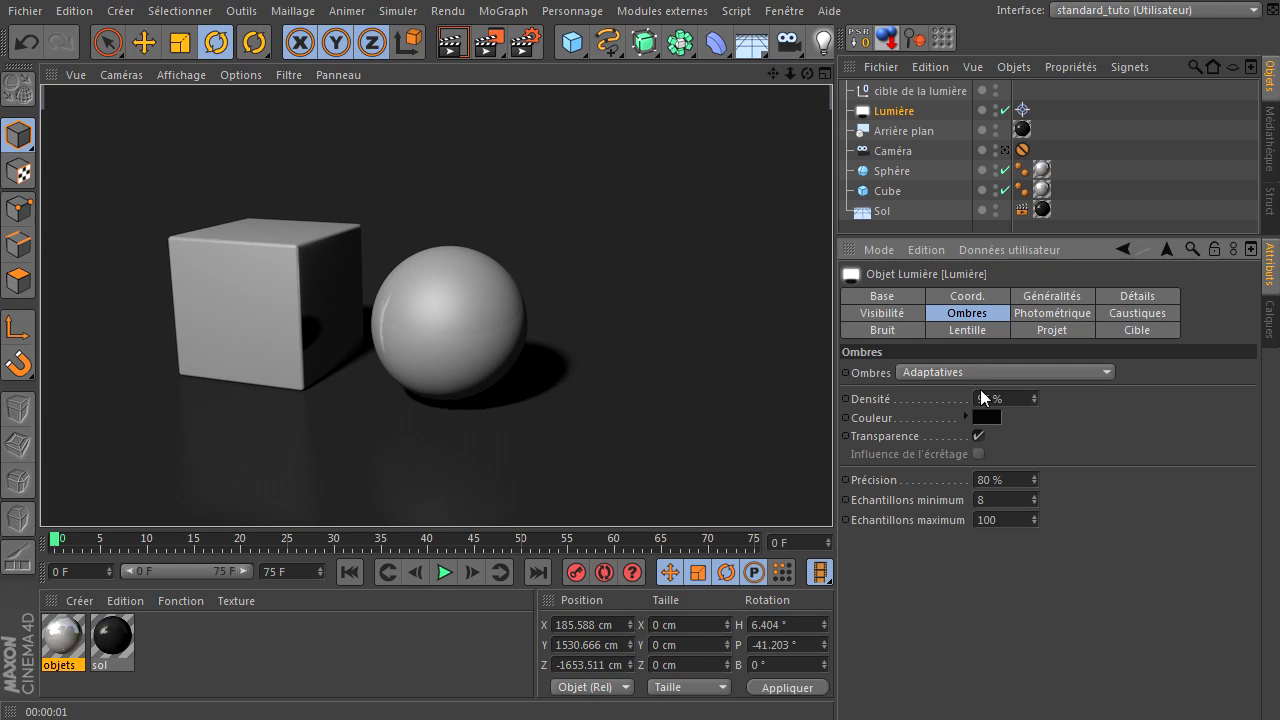
# Set the Précision of the light's adaptive shadows to 75% and render the view
pyautogui.click(1022, 481)
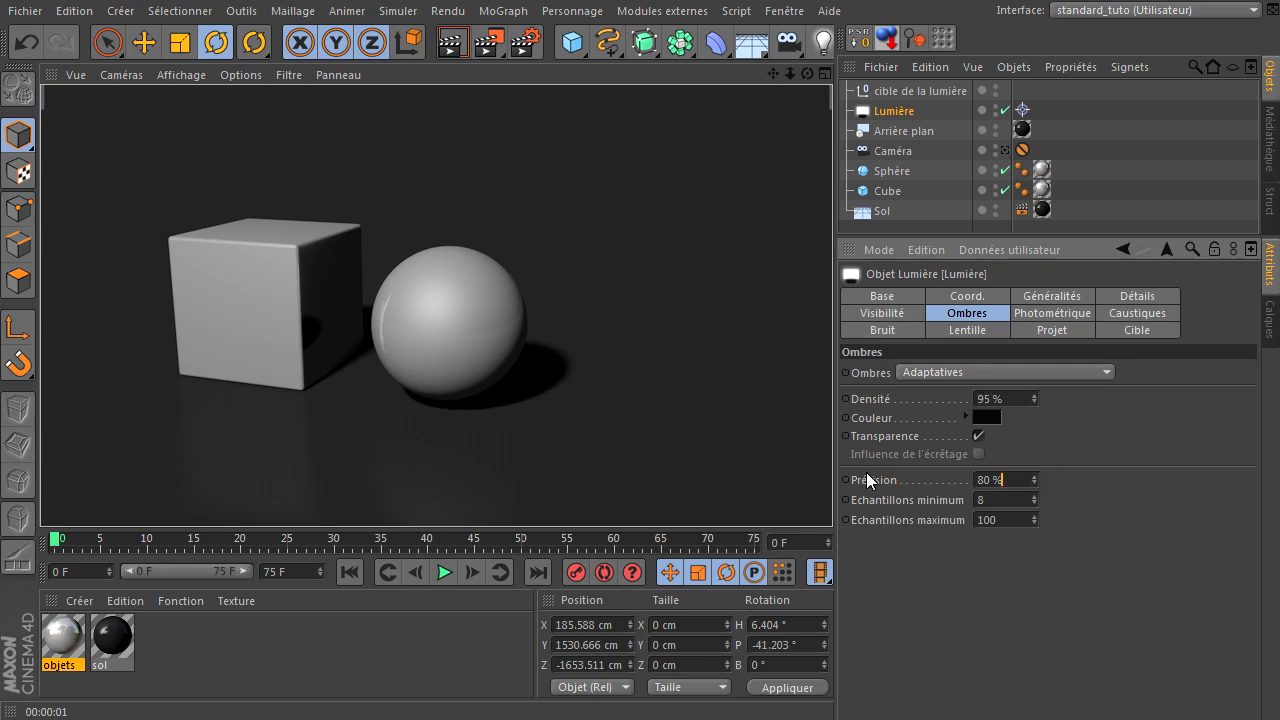
pyautogui.moveTo(1016, 481); pyautogui.dragTo(948, 488)
pyautogui.click(1067, 481)
pyautogui.click(1008, 482)
pyautogui.doubleClick(1009, 481)
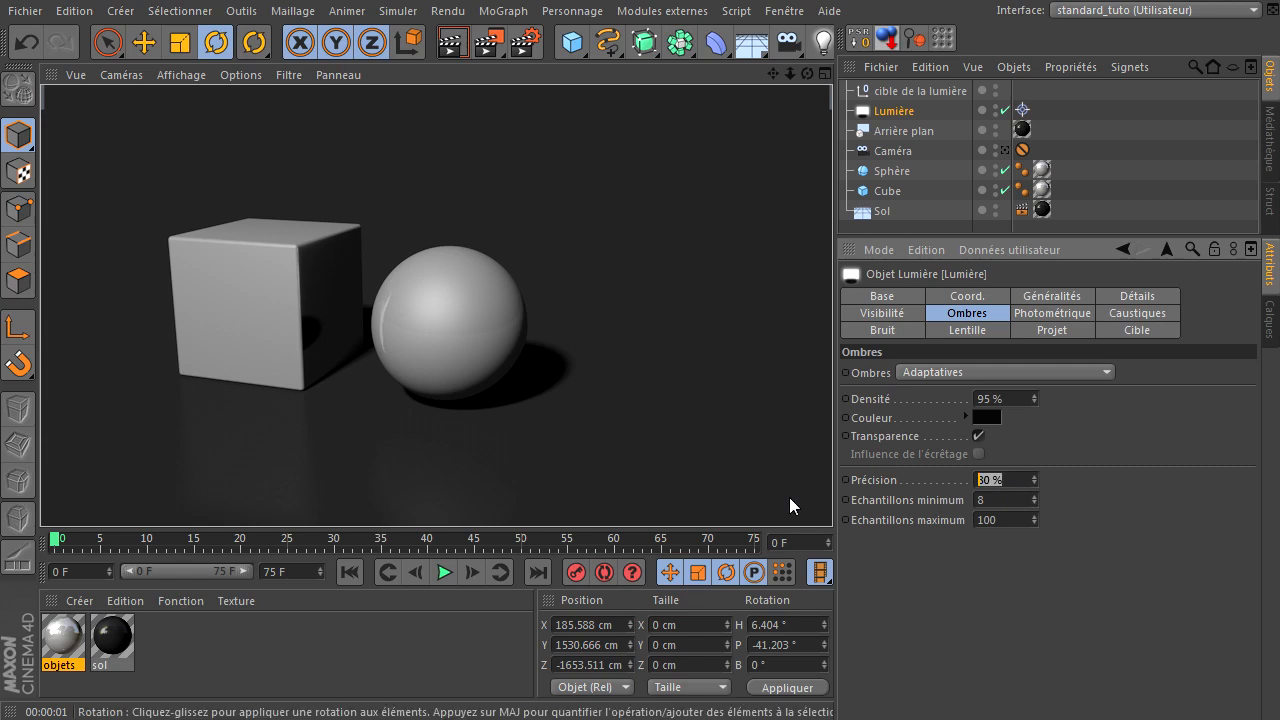
pyautogui.write('75')
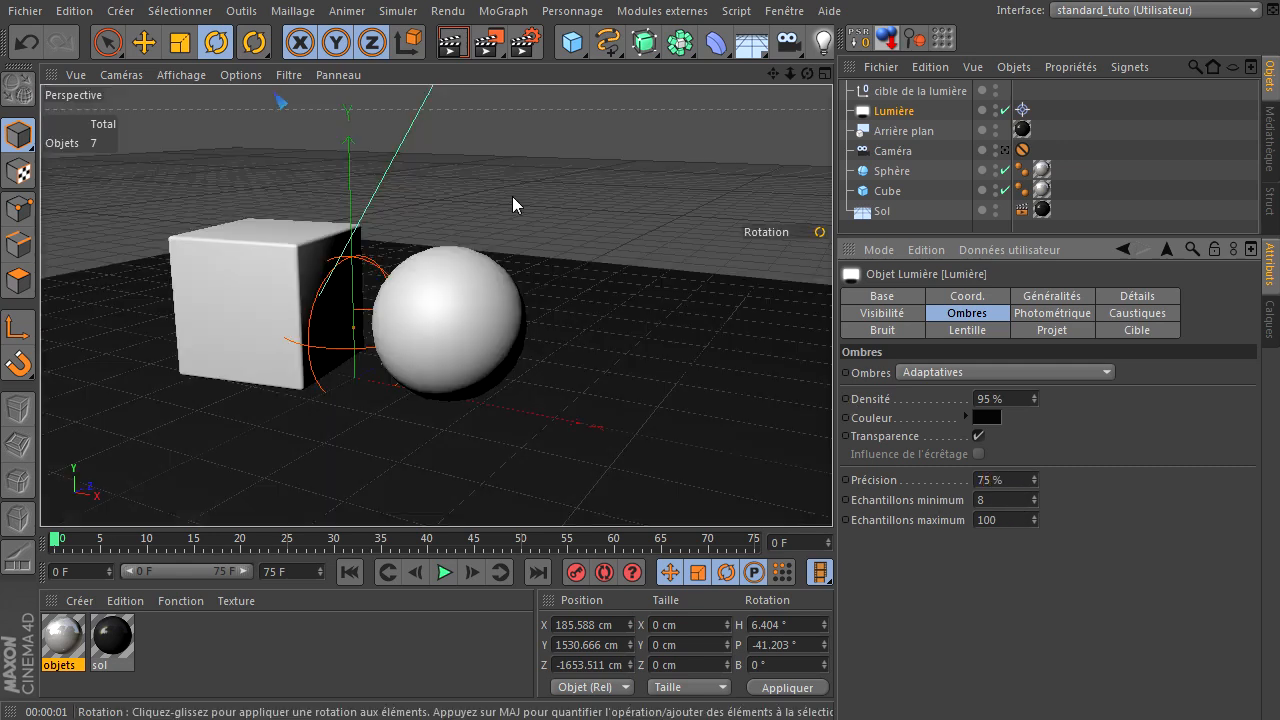
pyautogui.hotkey('ctrl', 'r')
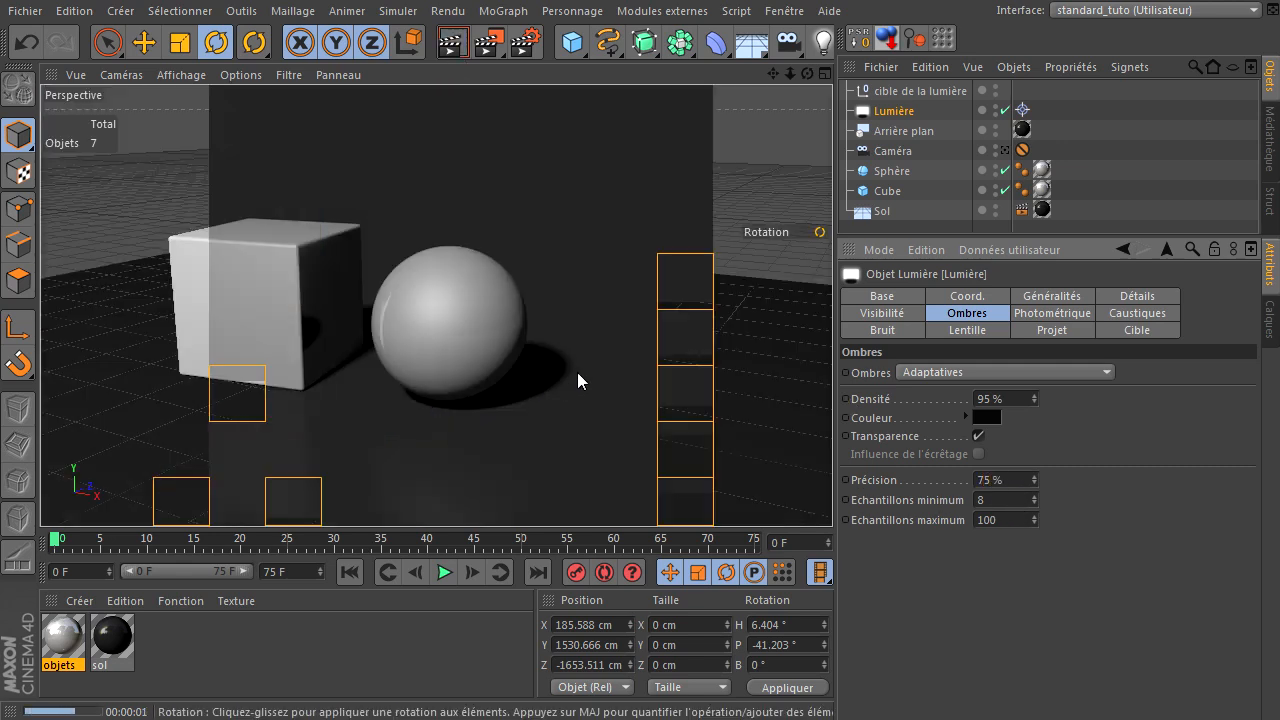
# Set the light's shadow type to Masques d'ombres (ombres diffuses) and render the view
pyautogui.click(992, 376)
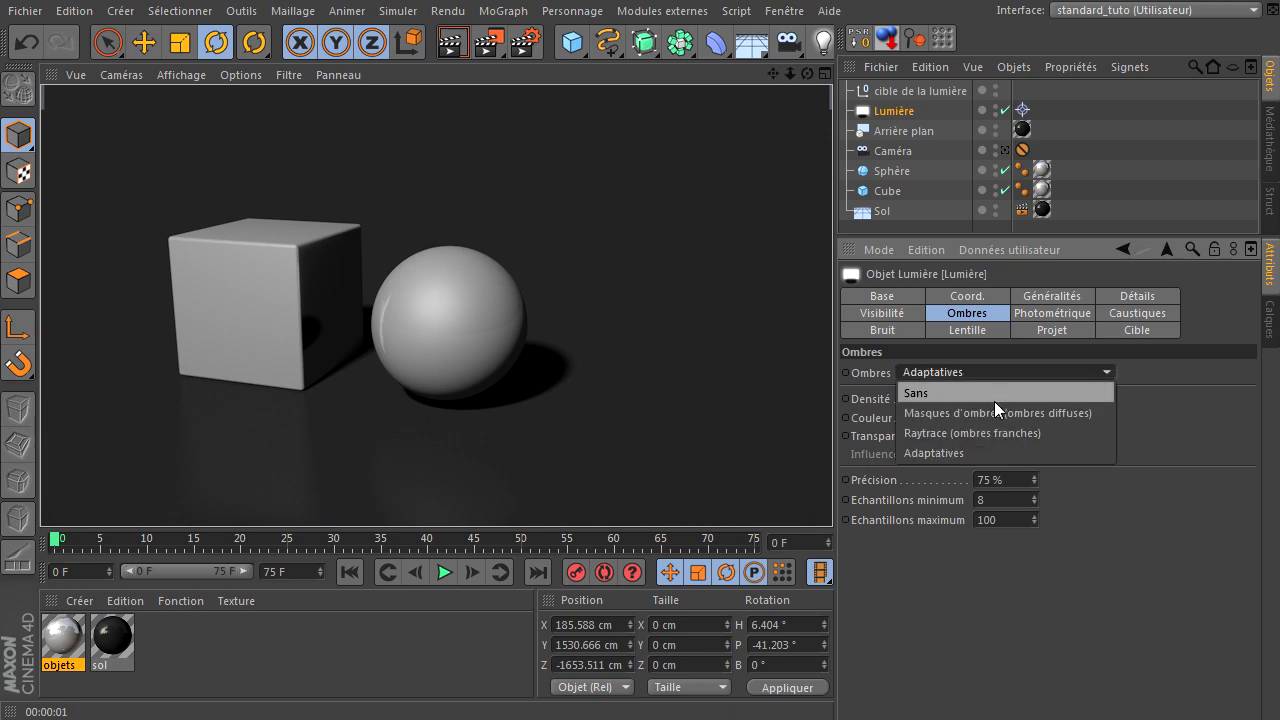
pyautogui.click(991, 411)
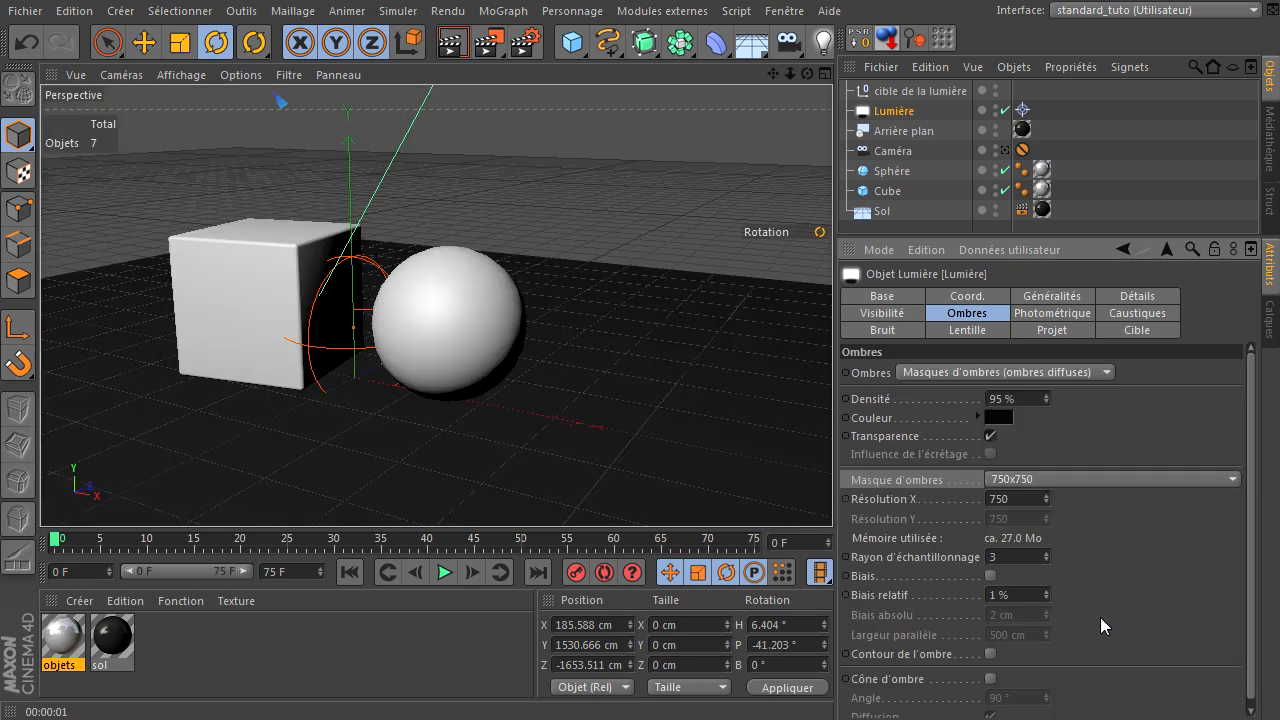
pyautogui.click(453, 40)
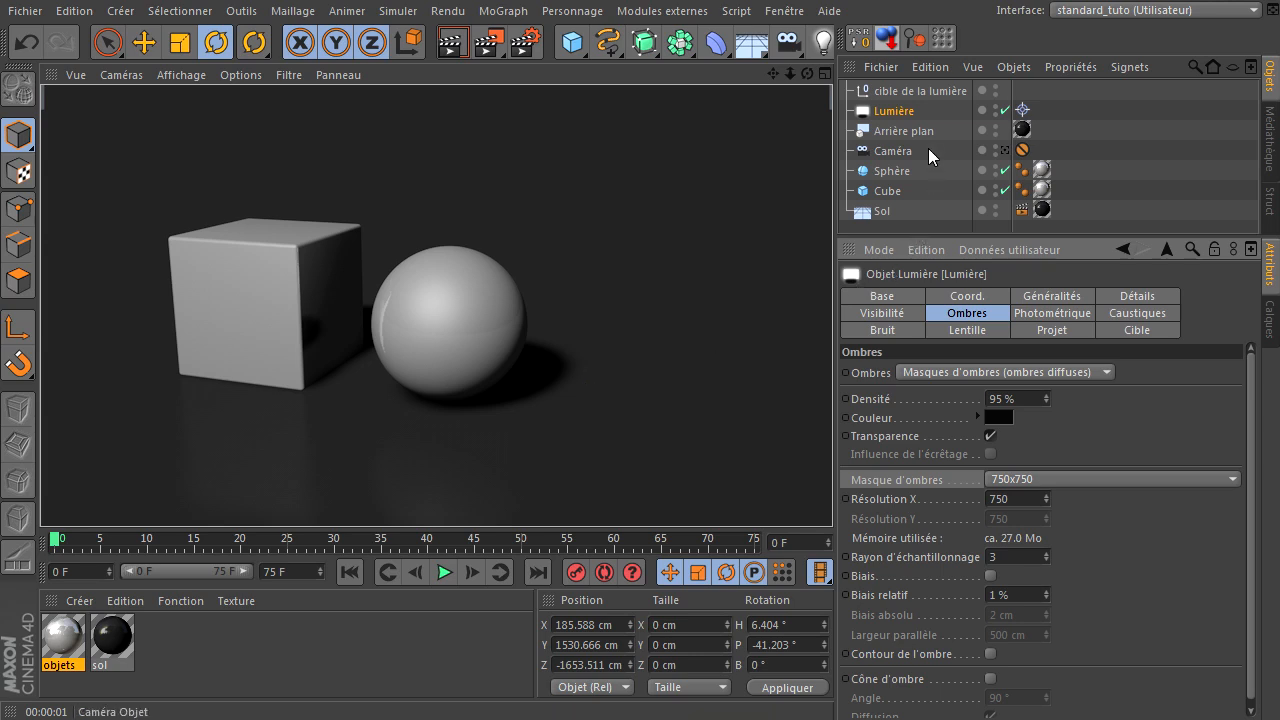
# Look through the scene camera again and show the Détails settings of the light
pyautogui.click(907, 114)
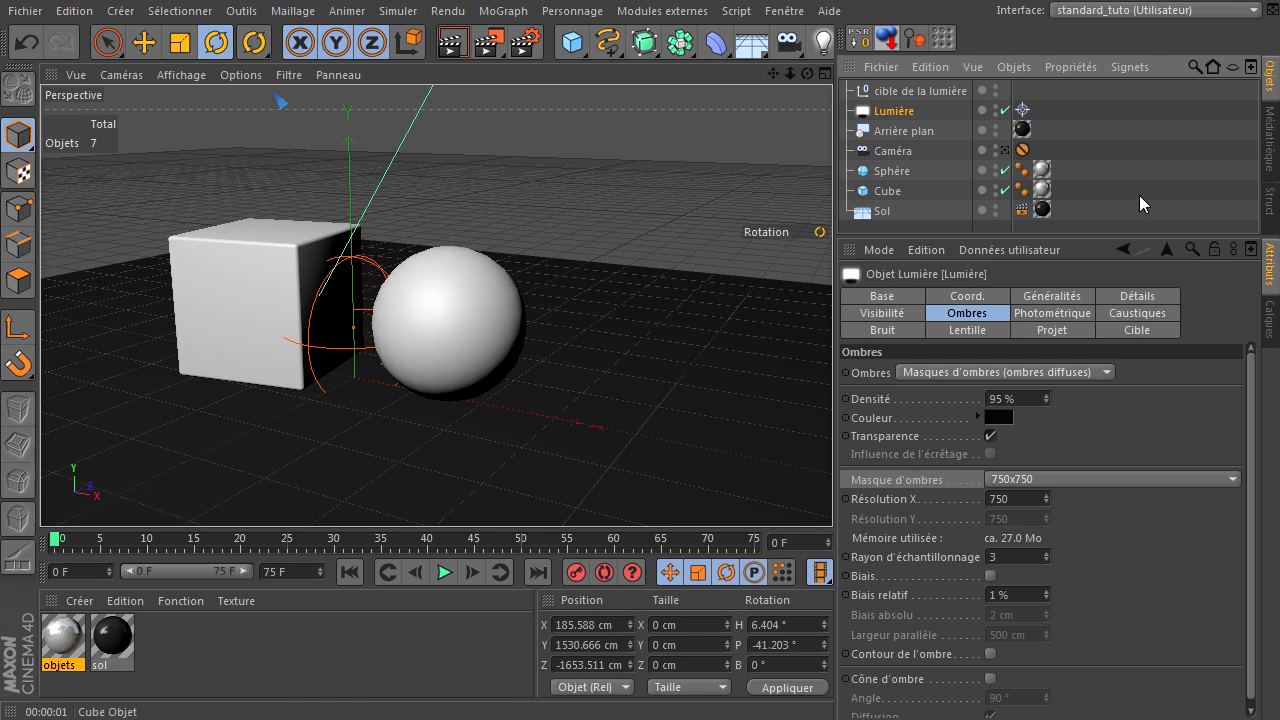
pyautogui.click(1005, 151)
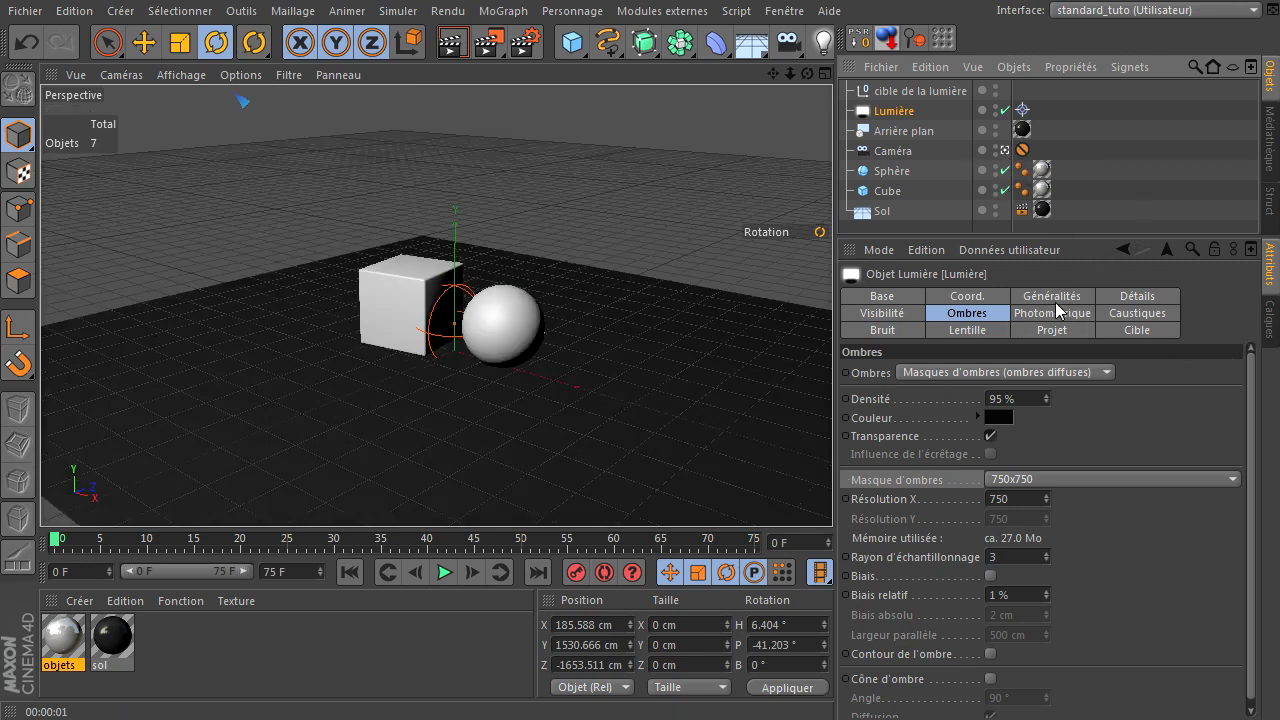
pyautogui.click(1150, 300)
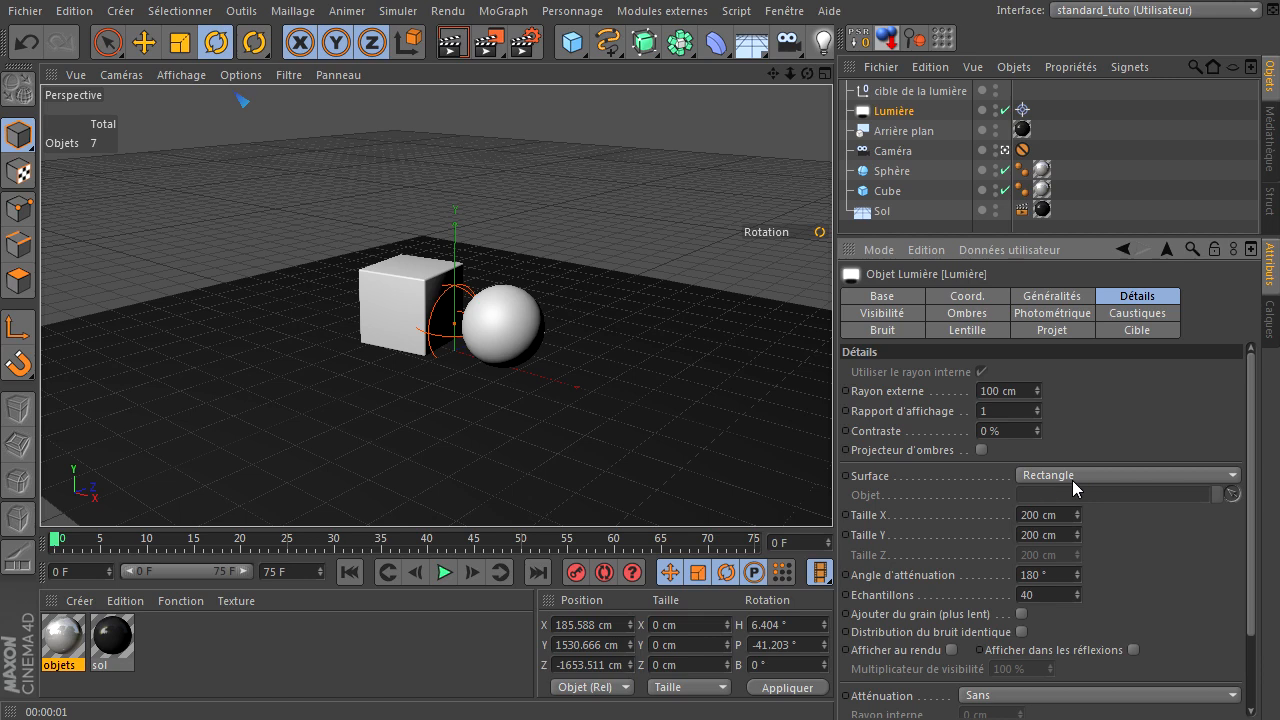
# Show all four views with the light framed in the Avant view, and try Disque as the light's surface shape
pyautogui.middleClick(668, 355)
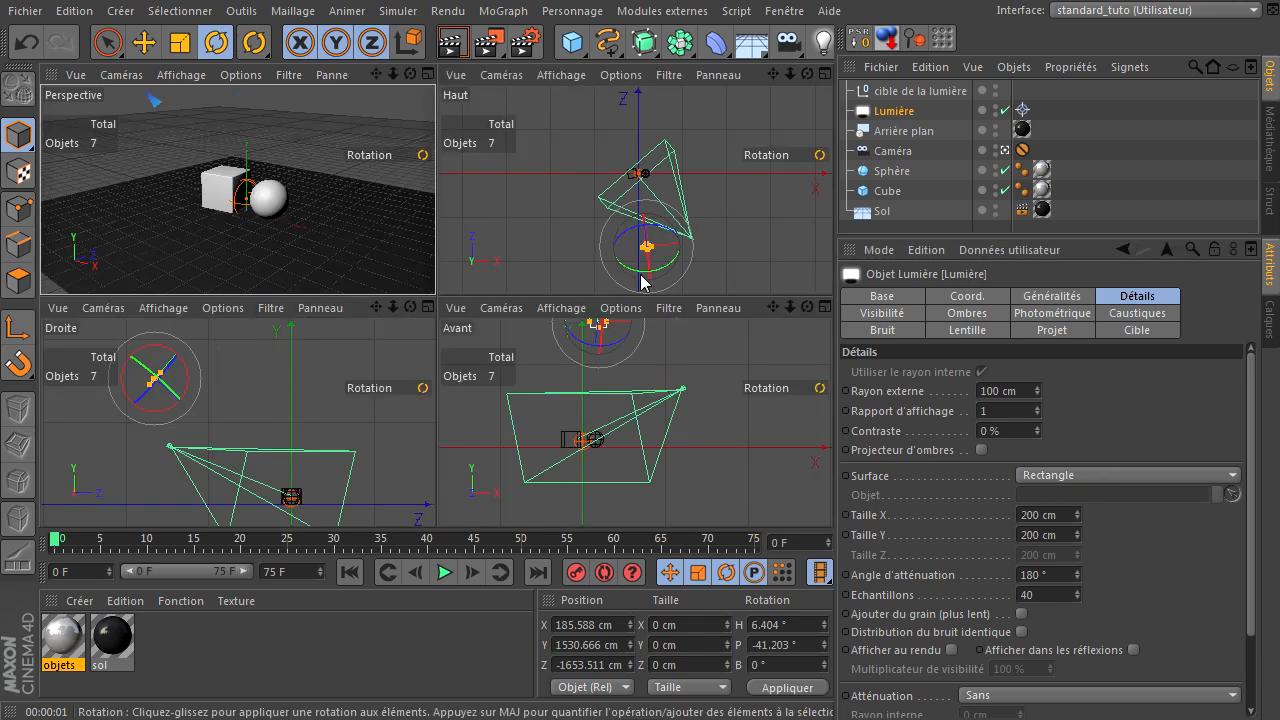
pyautogui.click(717, 351)
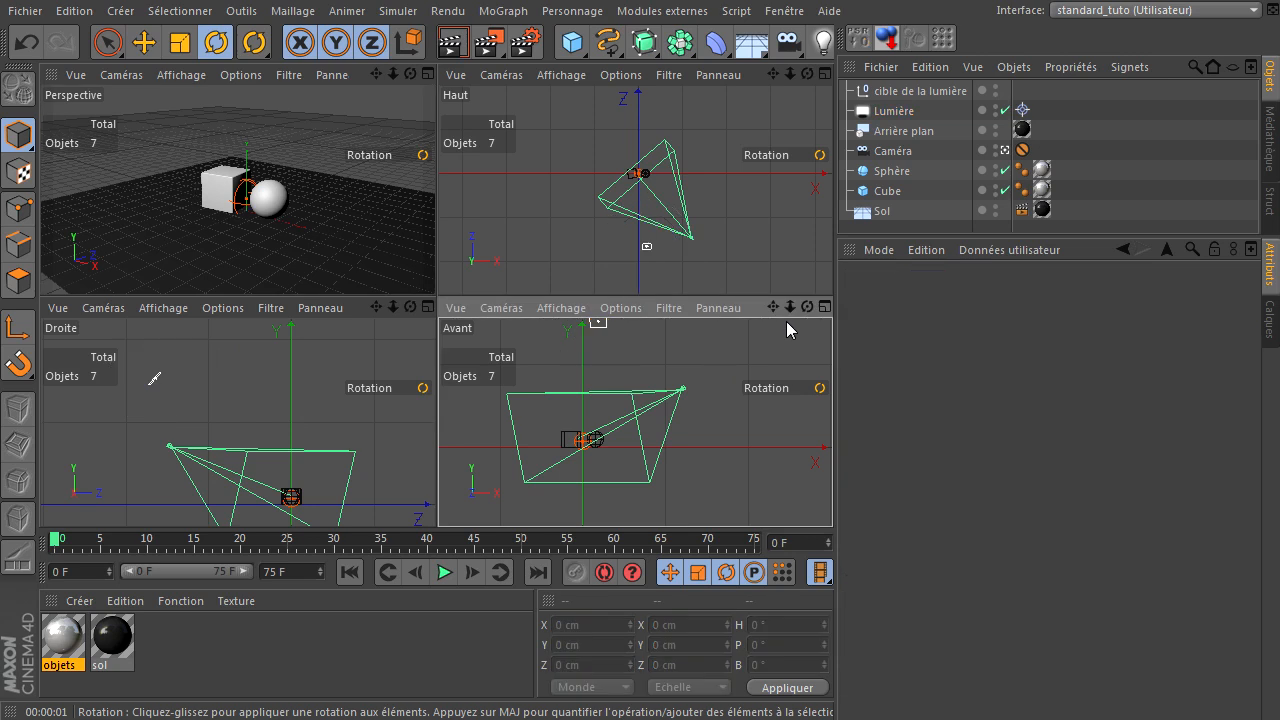
pyautogui.moveTo(772, 304); pyautogui.dragTo(832, 490)
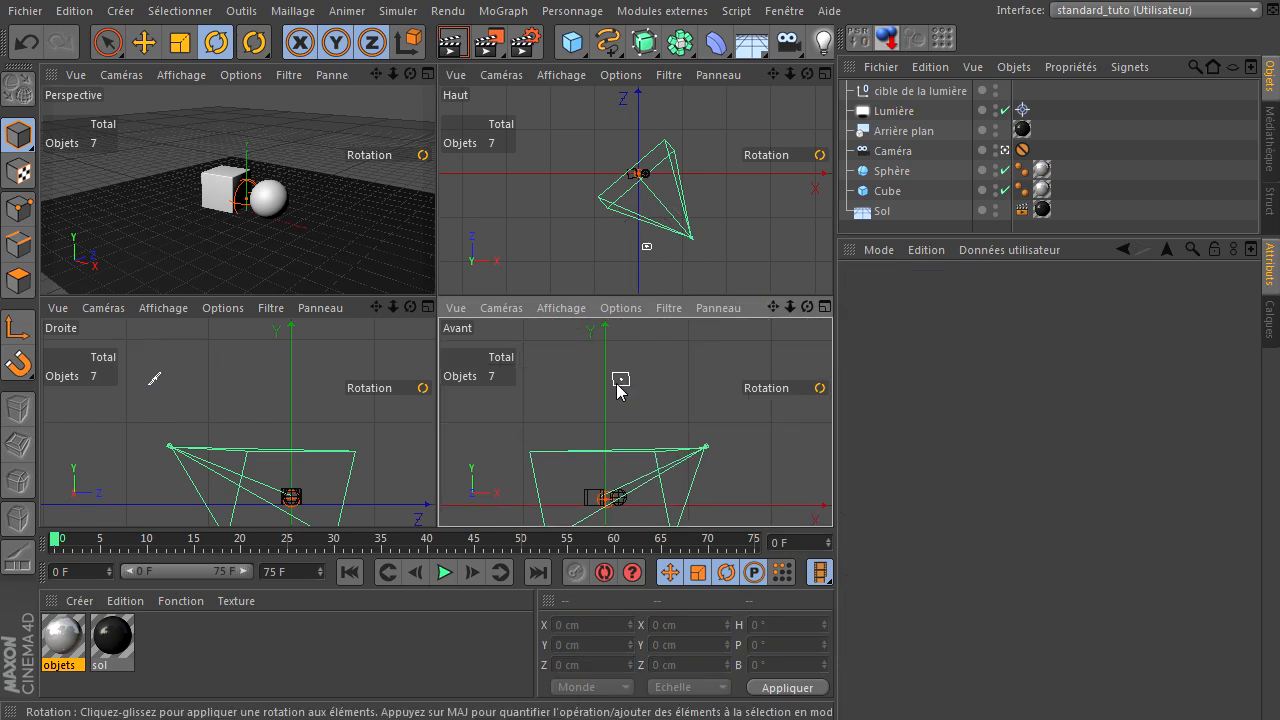
pyautogui.click(905, 111)
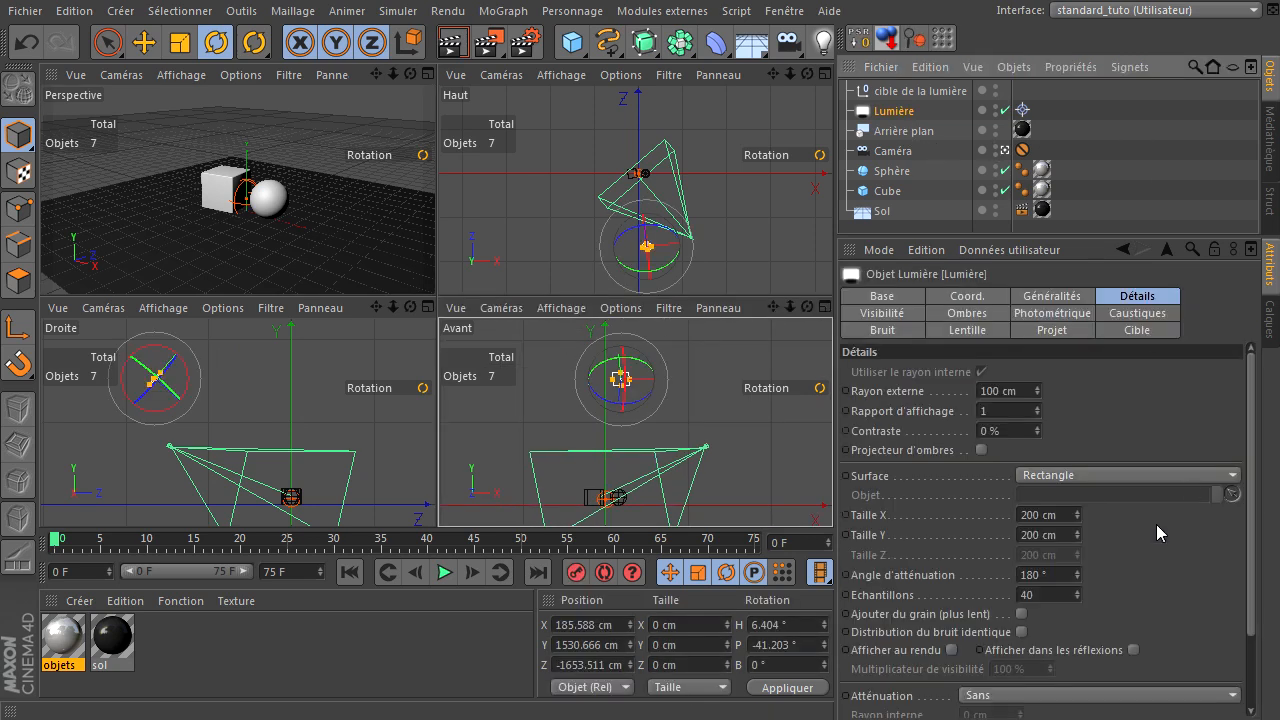
pyautogui.click(1133, 476)
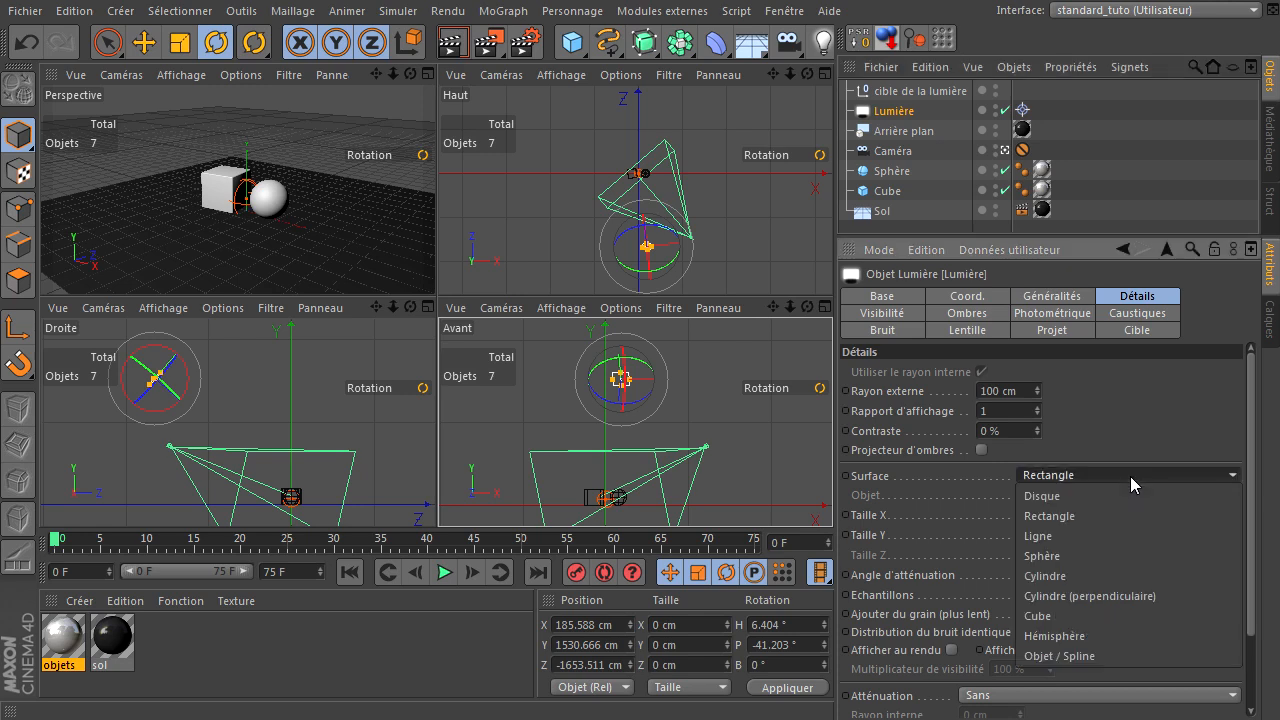
pyautogui.click(1121, 495)
pyautogui.click(698, 343)
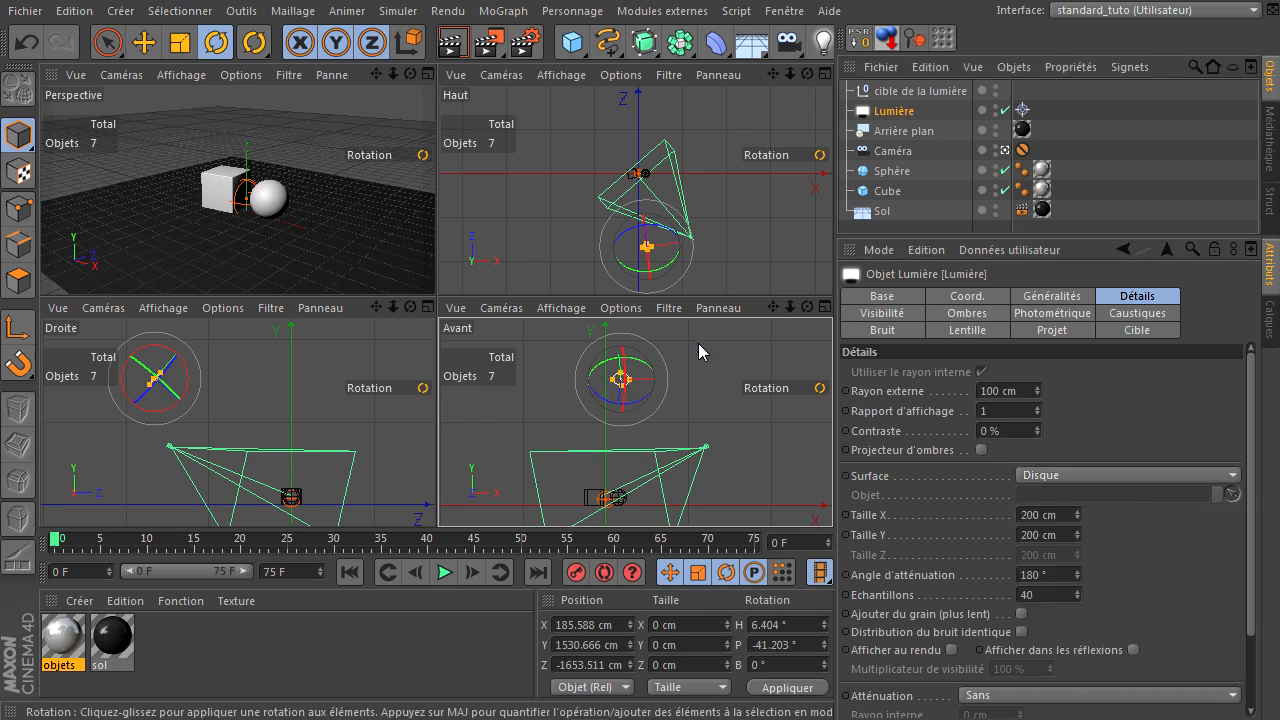
# Try Objet / Spline as the light's surface shape and set it back to Rectangle
pyautogui.click(906, 112)
pyautogui.click(1120, 475)
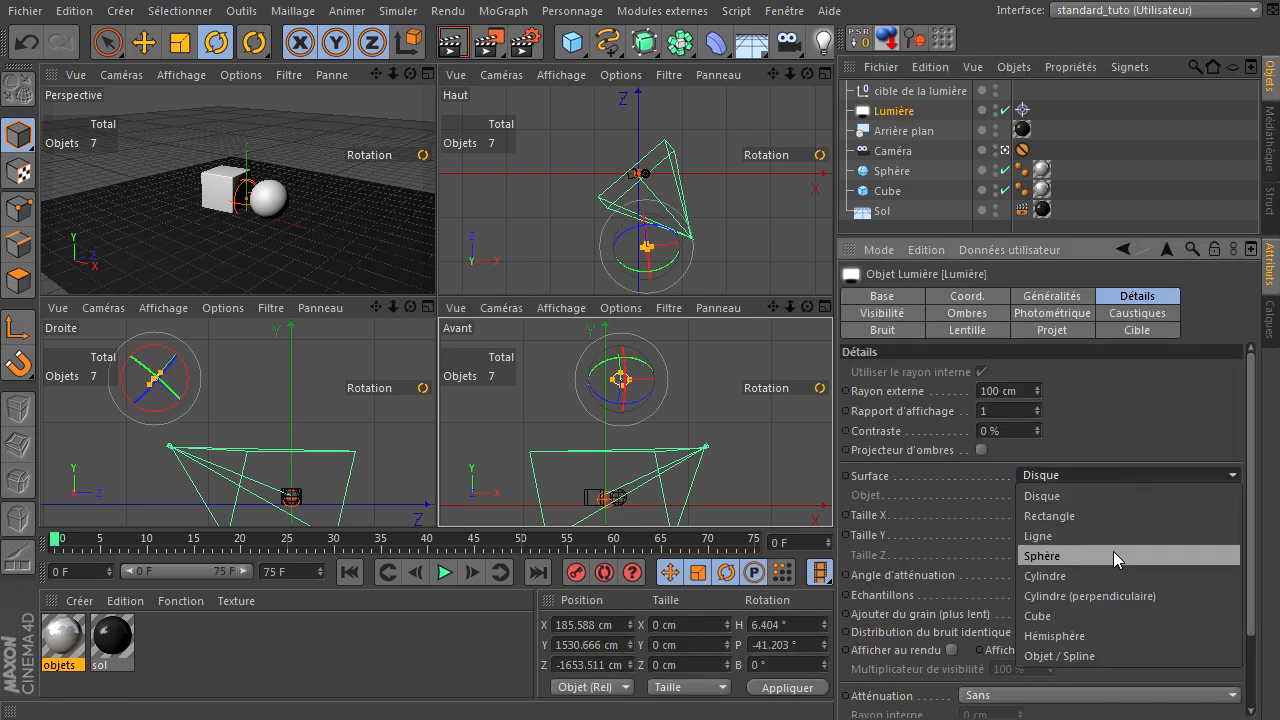
pyautogui.click(1088, 656)
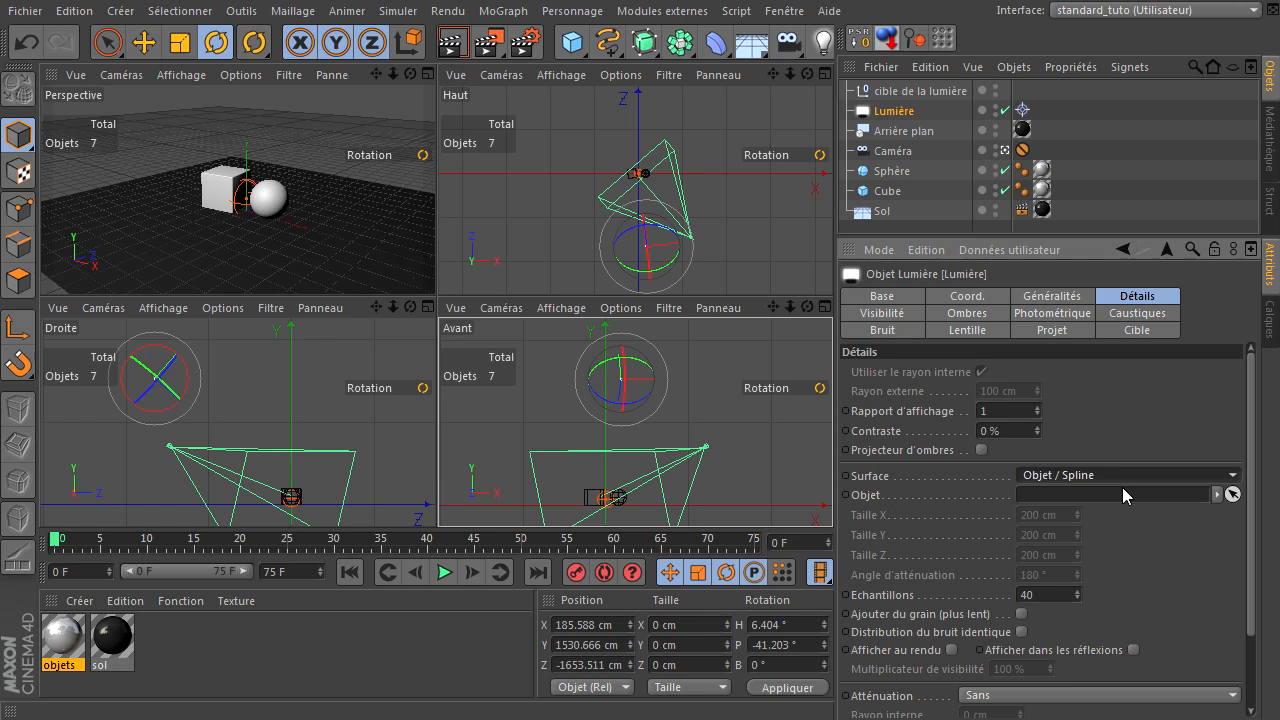
pyautogui.click(1117, 476)
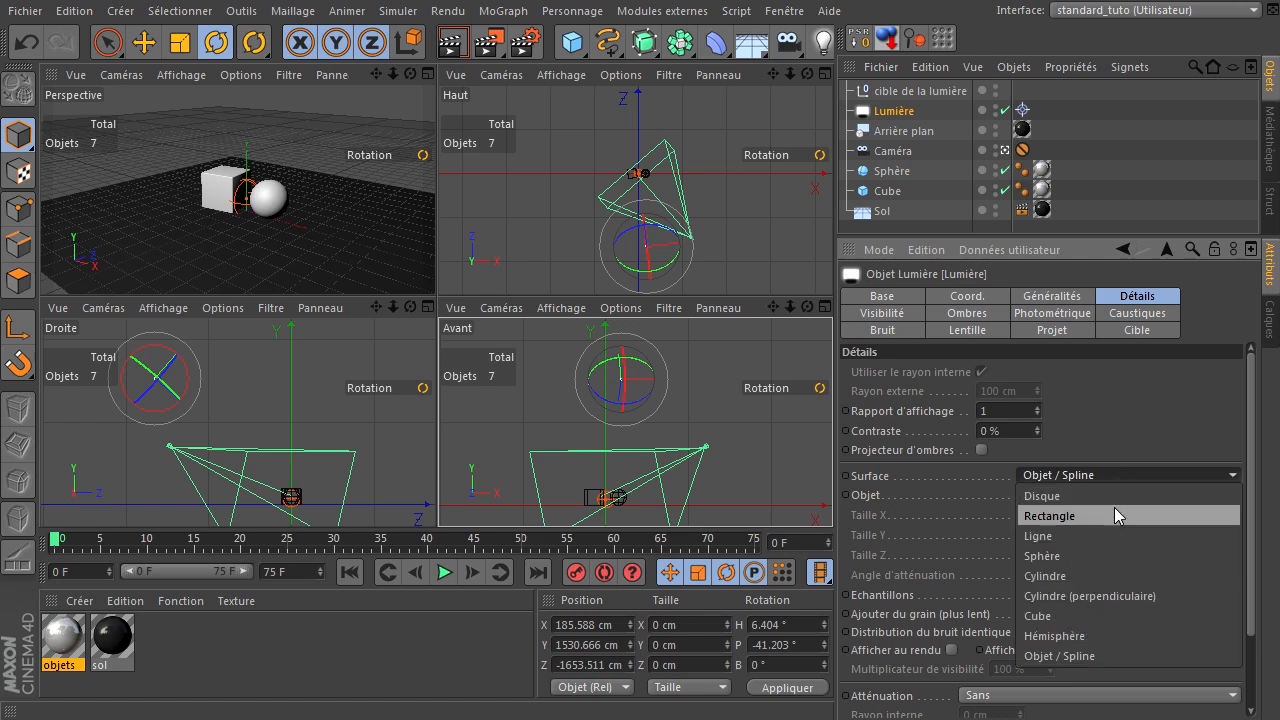
pyautogui.click(1110, 515)
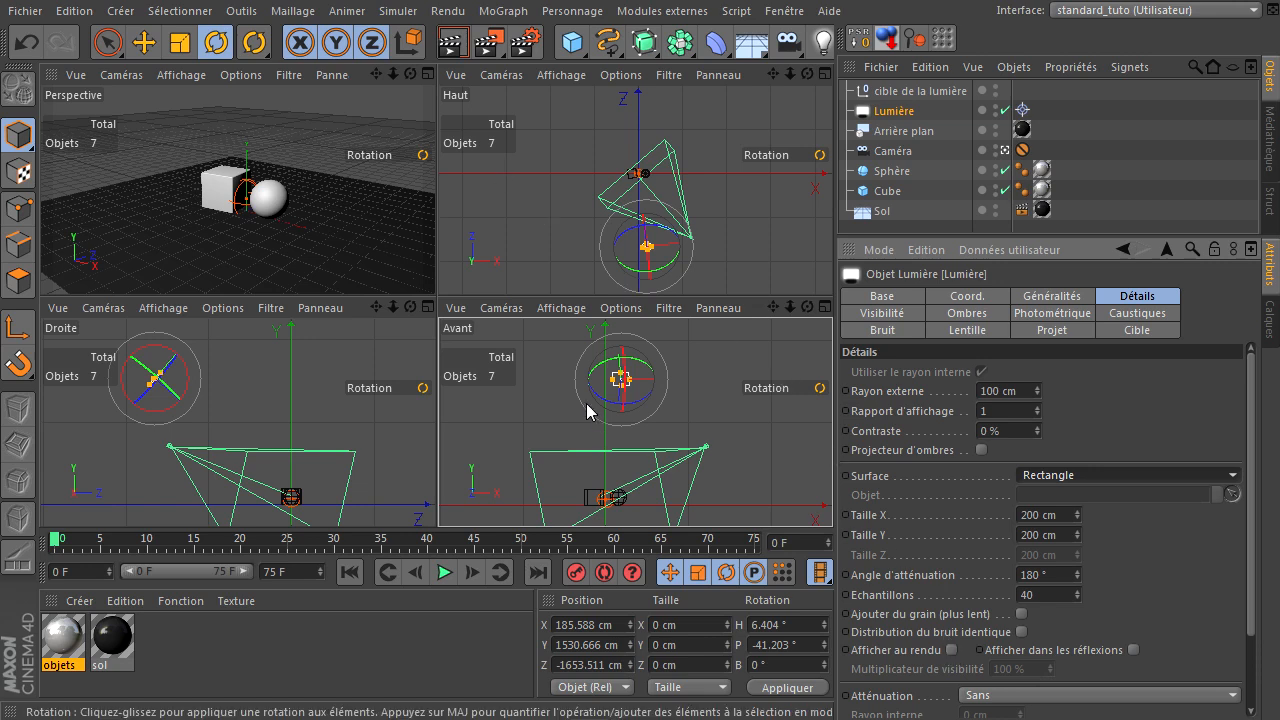
# Deselect the light, enlarge the Avant view and render it to check whether the light's surface shows
pyautogui.click(610, 385)
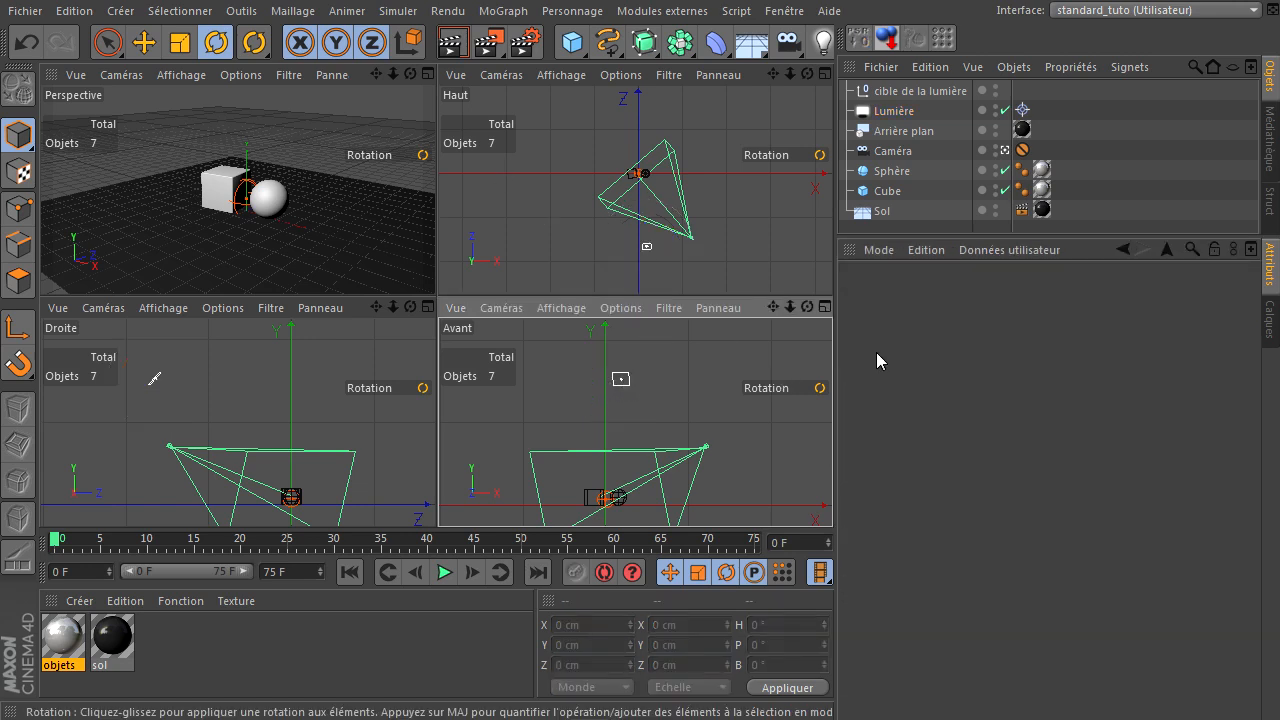
pyautogui.middleClick(692, 376)
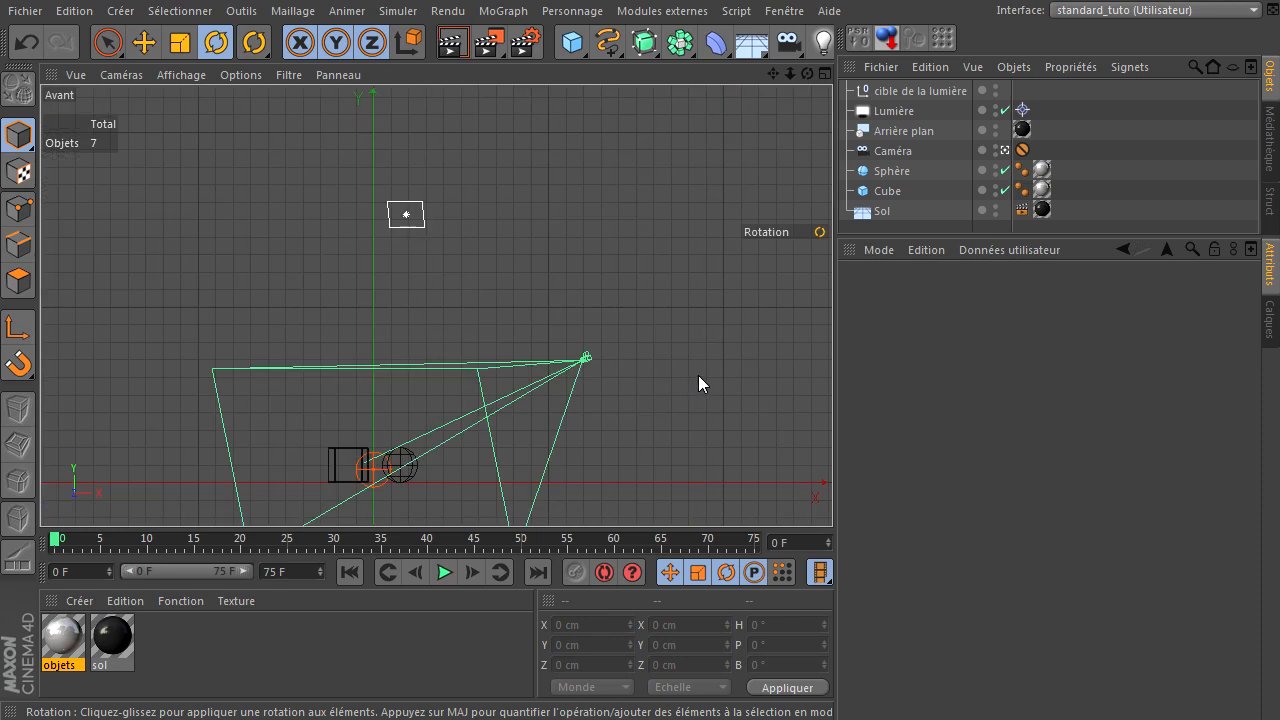
pyautogui.click(452, 42)
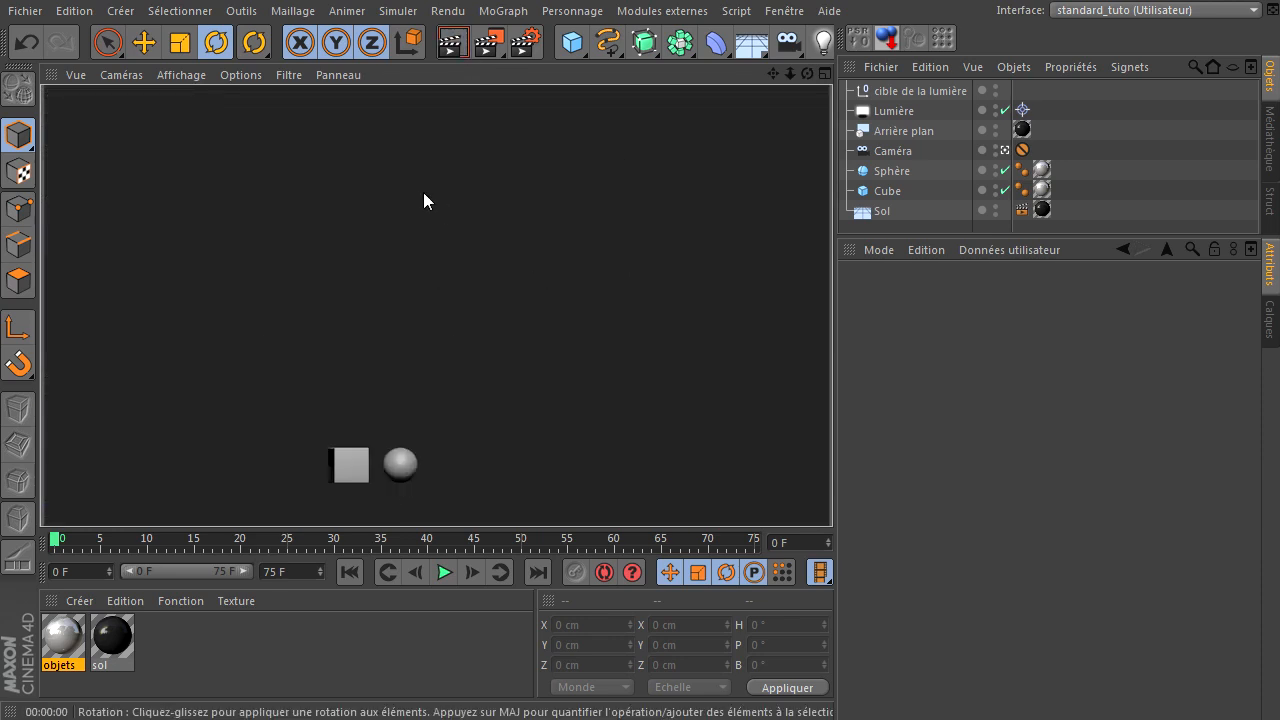
# Turn on Afficher au rendu for Lumière and render the Avant view to see its surface
pyautogui.click(896, 111)
pyautogui.click(951, 651)
pyautogui.click(452, 42)
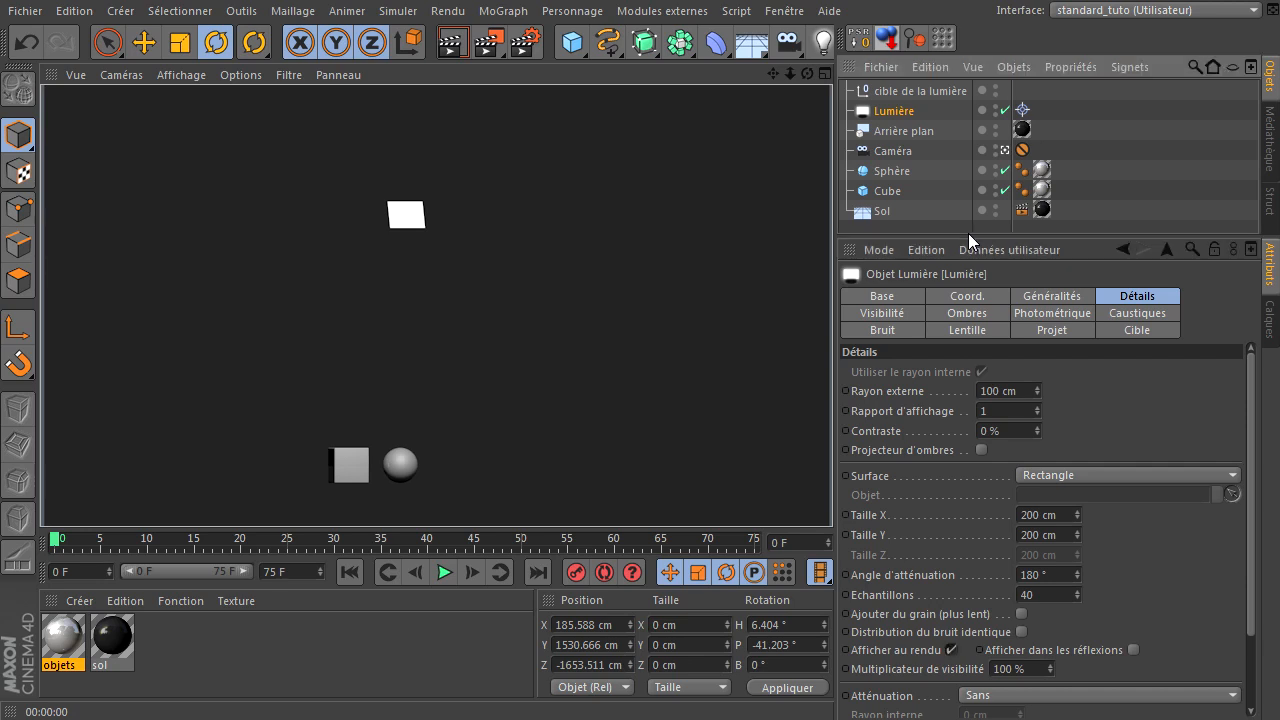
pyautogui.click(706, 247)
pyautogui.press('F4')
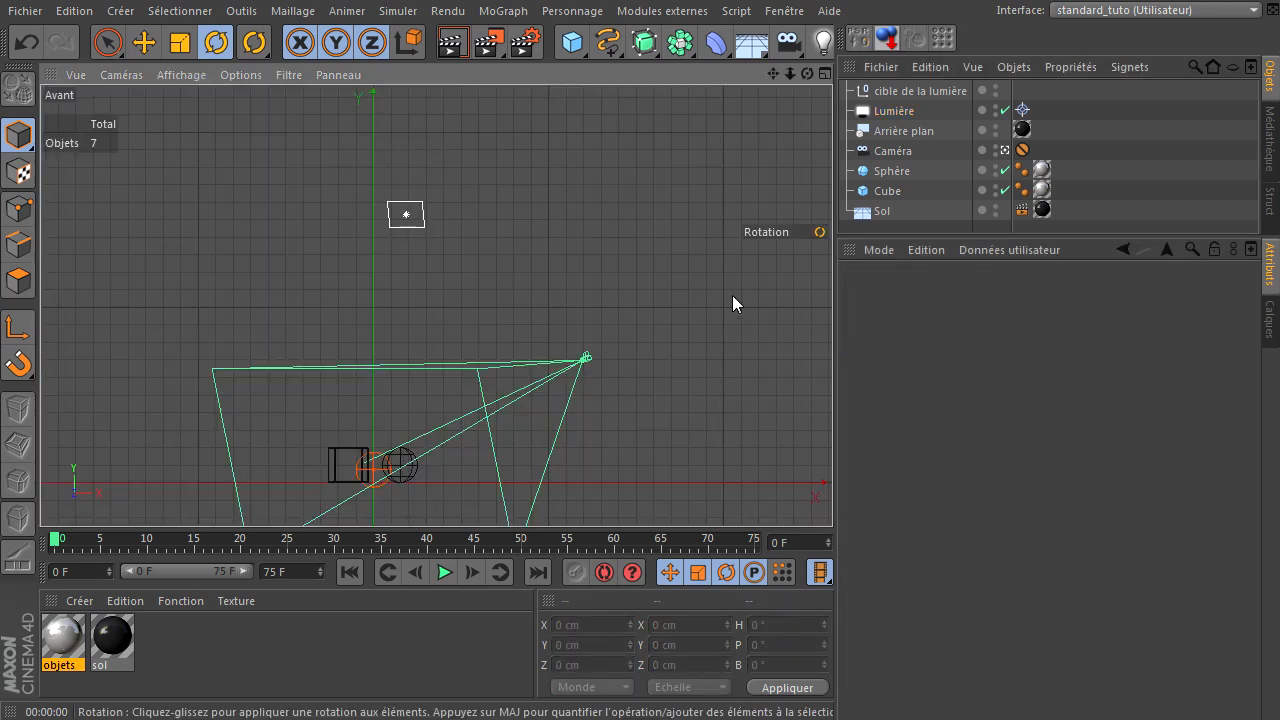
# Turn off Afficher au rendu and enable Afficher dans les réflexions for Lumière, deselect it and render the Avant view
pyautogui.click(893, 111)
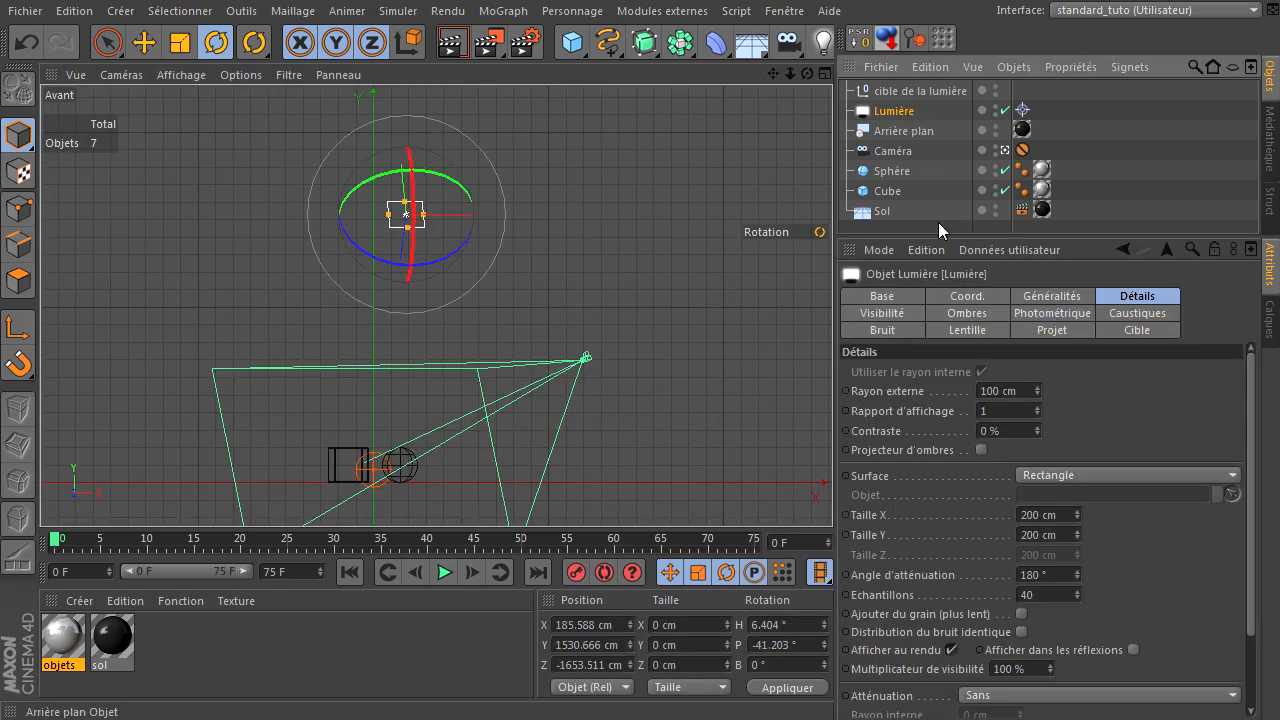
pyautogui.click(951, 650)
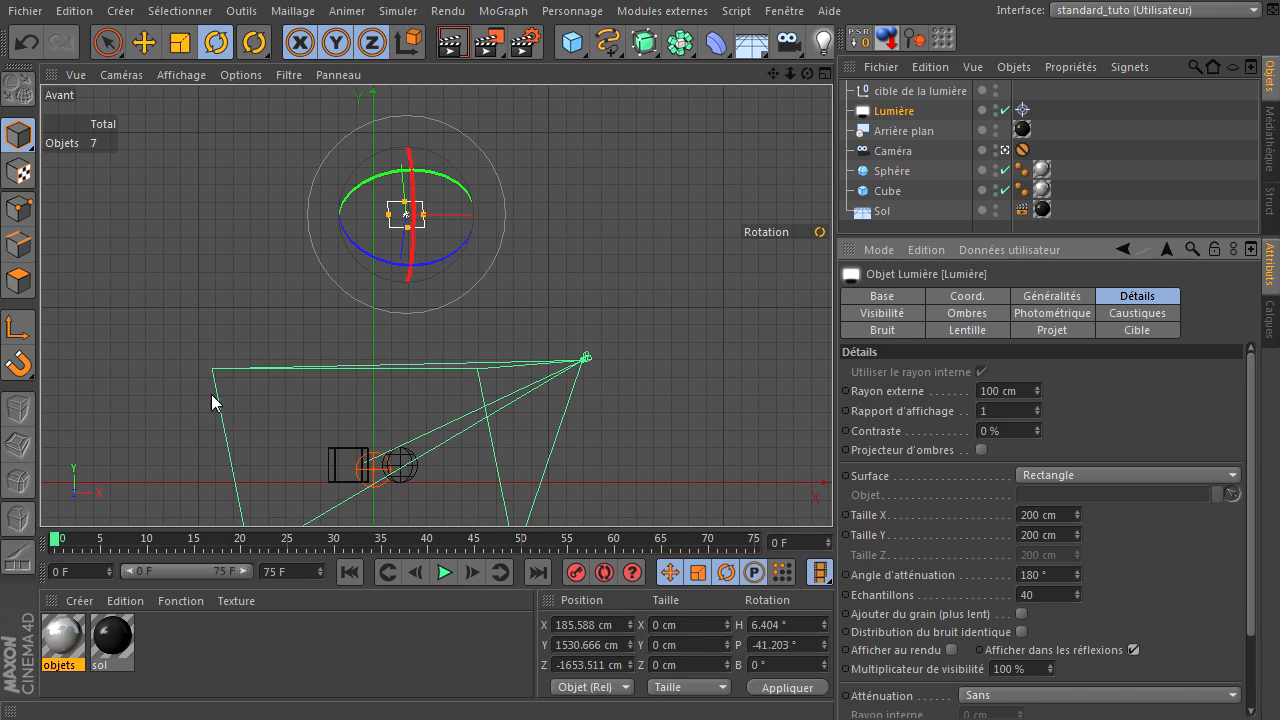
pyautogui.click(562, 214)
pyautogui.click(451, 45)
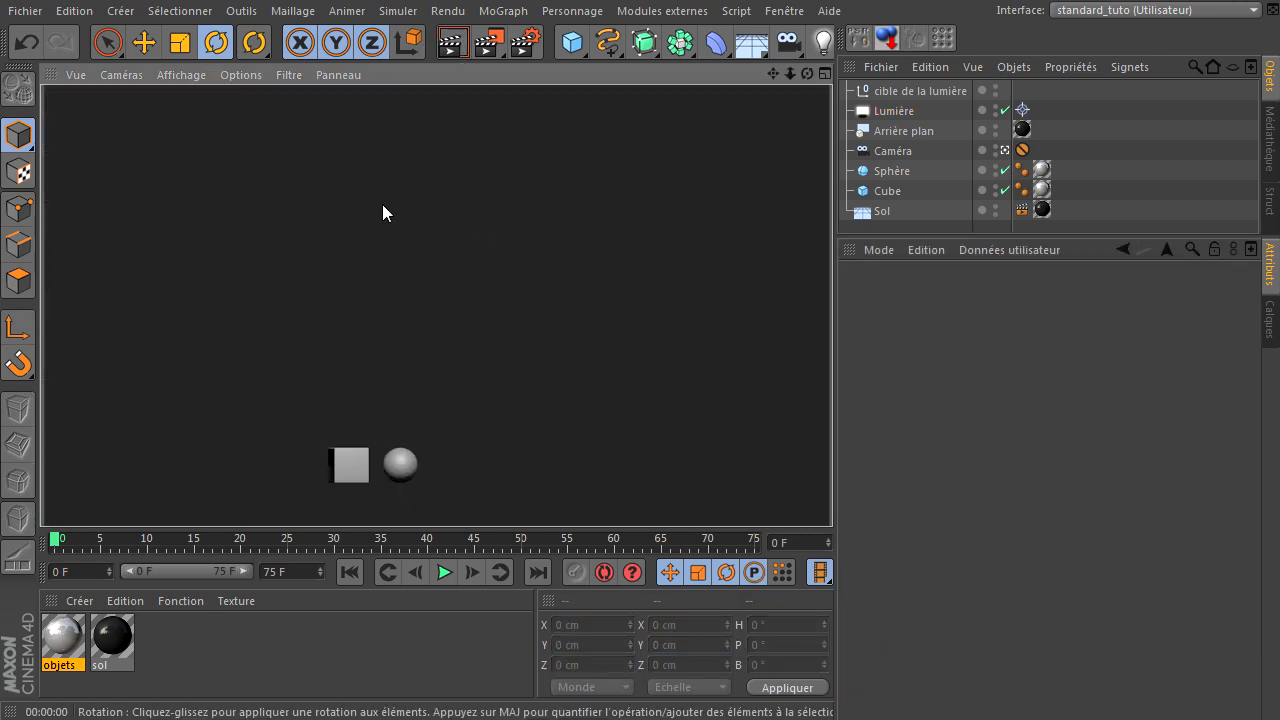
pyautogui.click(576, 325)
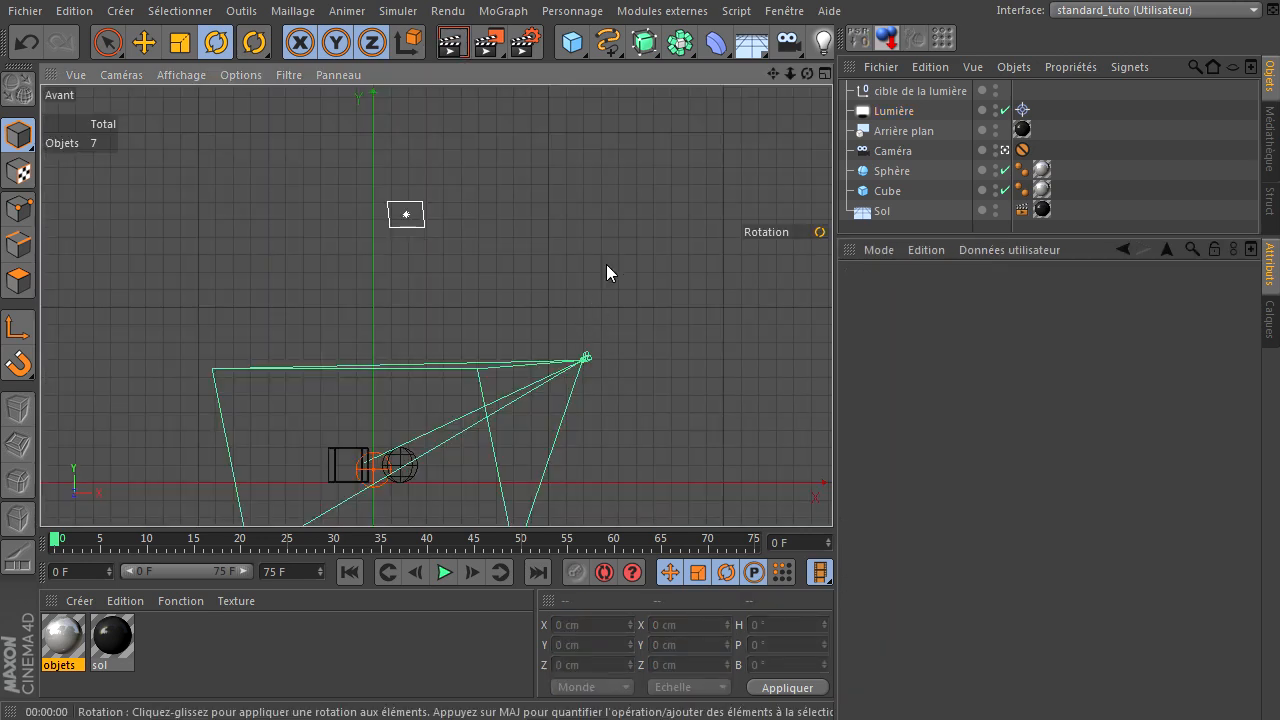
# Enlarge the Perspective view and render it to check the light's reflection on the cube and sphere
pyautogui.middleClick(606, 264)
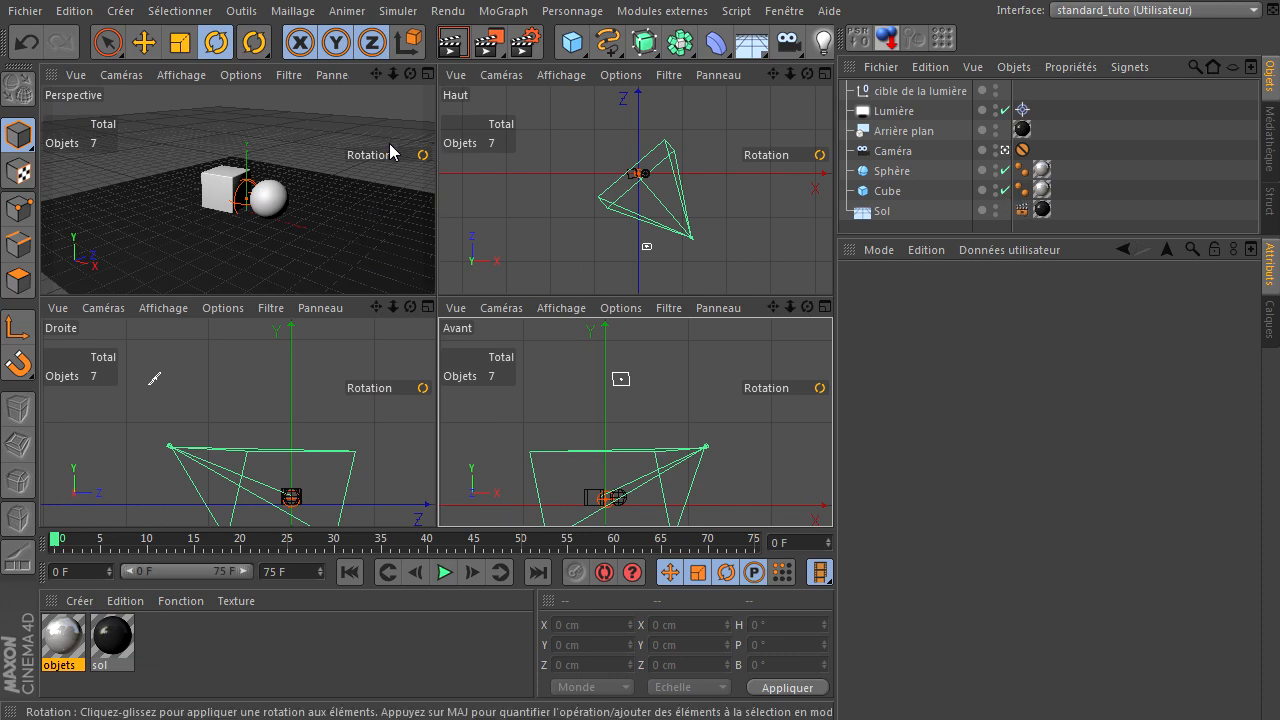
pyautogui.middleClick(345, 150)
pyautogui.click(455, 50)
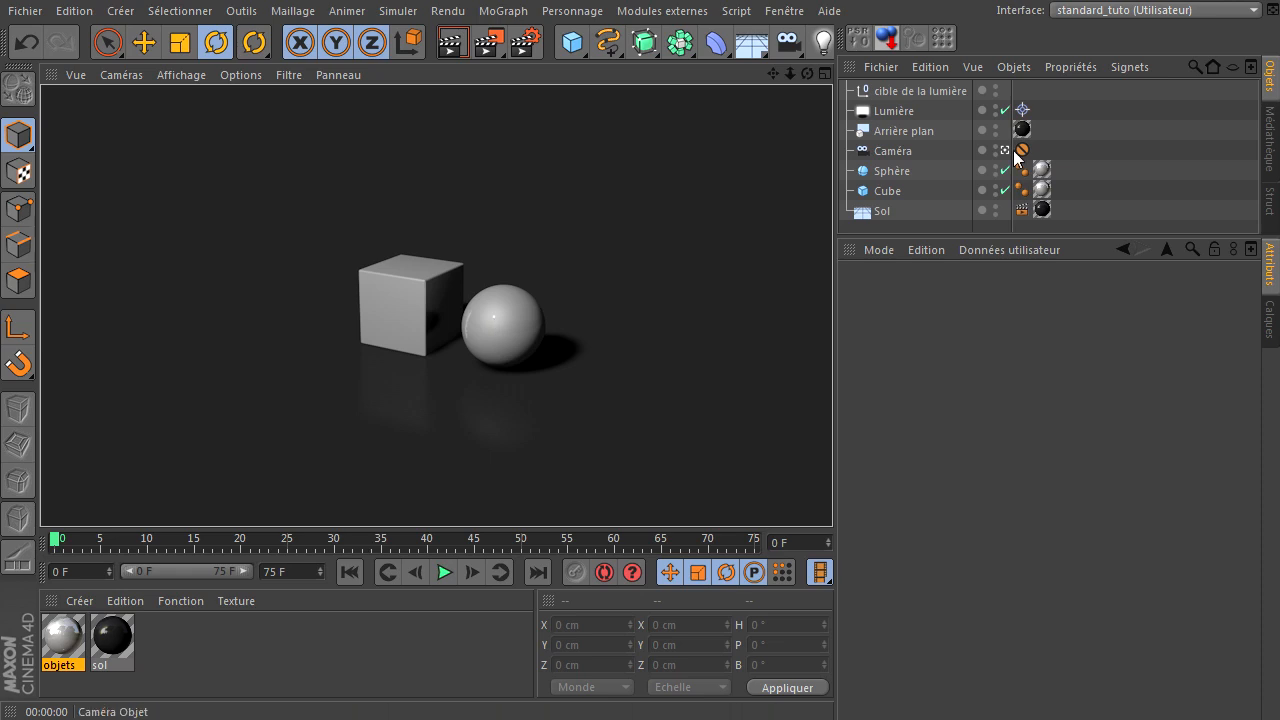
# Stretch the rectangle of Lumière to about 1310 cm wide in the enlarged Avant view
pyautogui.click(893, 111)
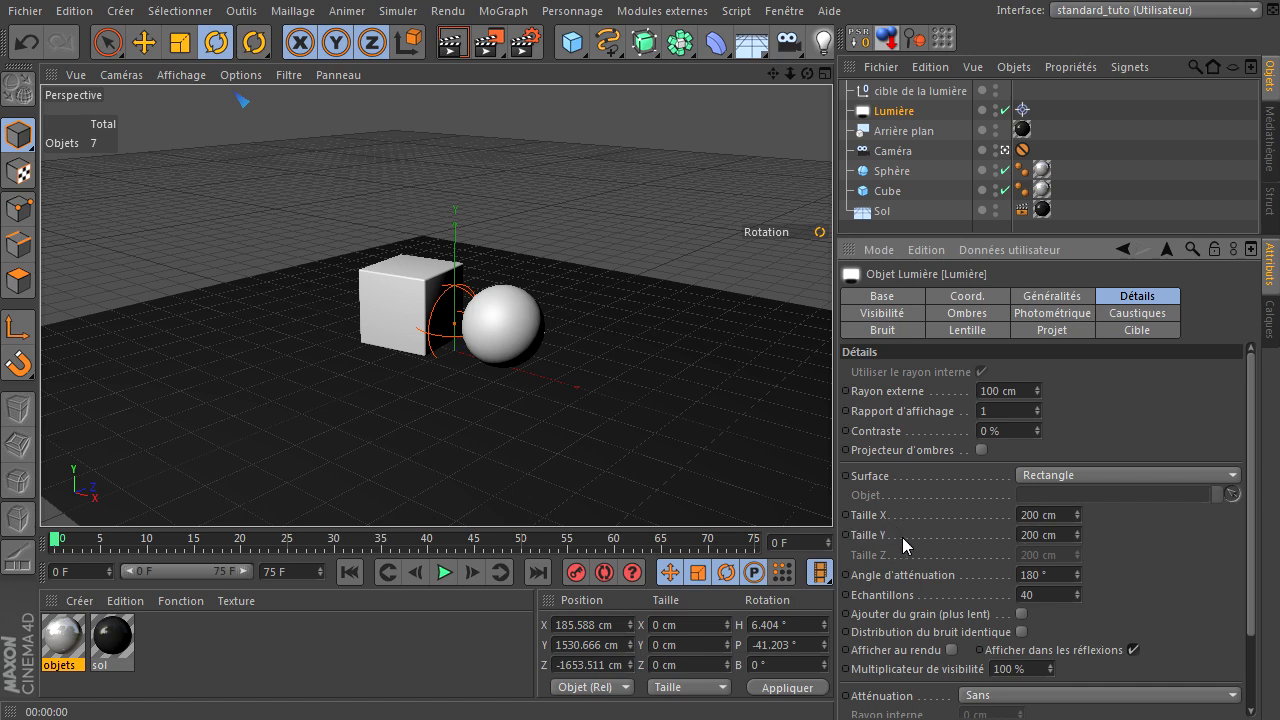
pyautogui.middleClick(428, 280)
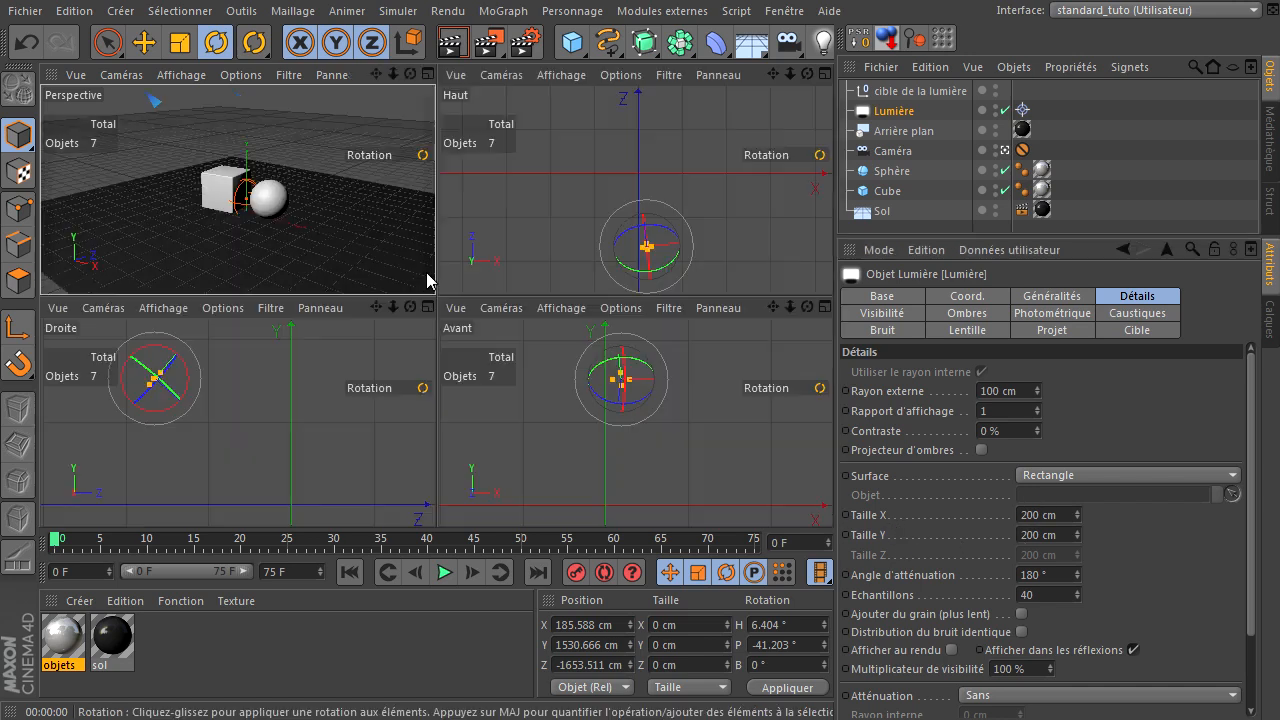
pyautogui.click(628, 385)
pyautogui.middleClick(668, 372)
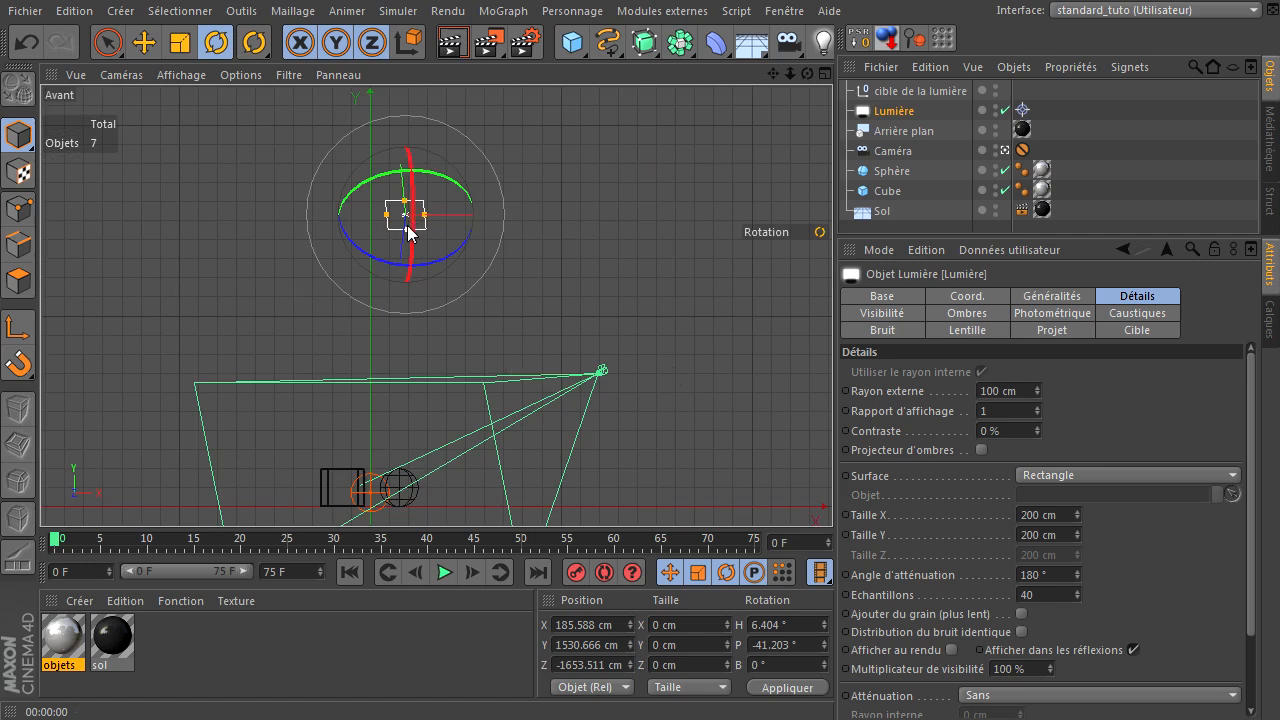
pyautogui.click(548, 208)
pyautogui.click(108, 43)
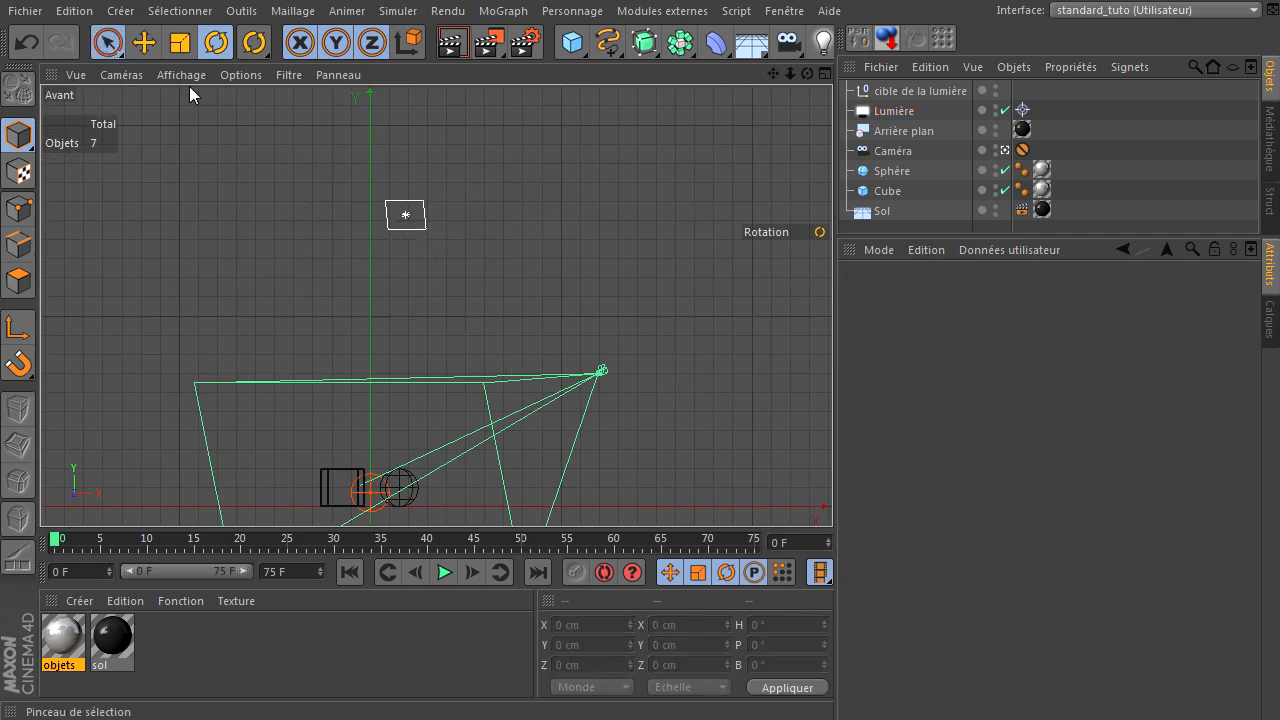
pyautogui.click(422, 217)
pyautogui.click(405, 215)
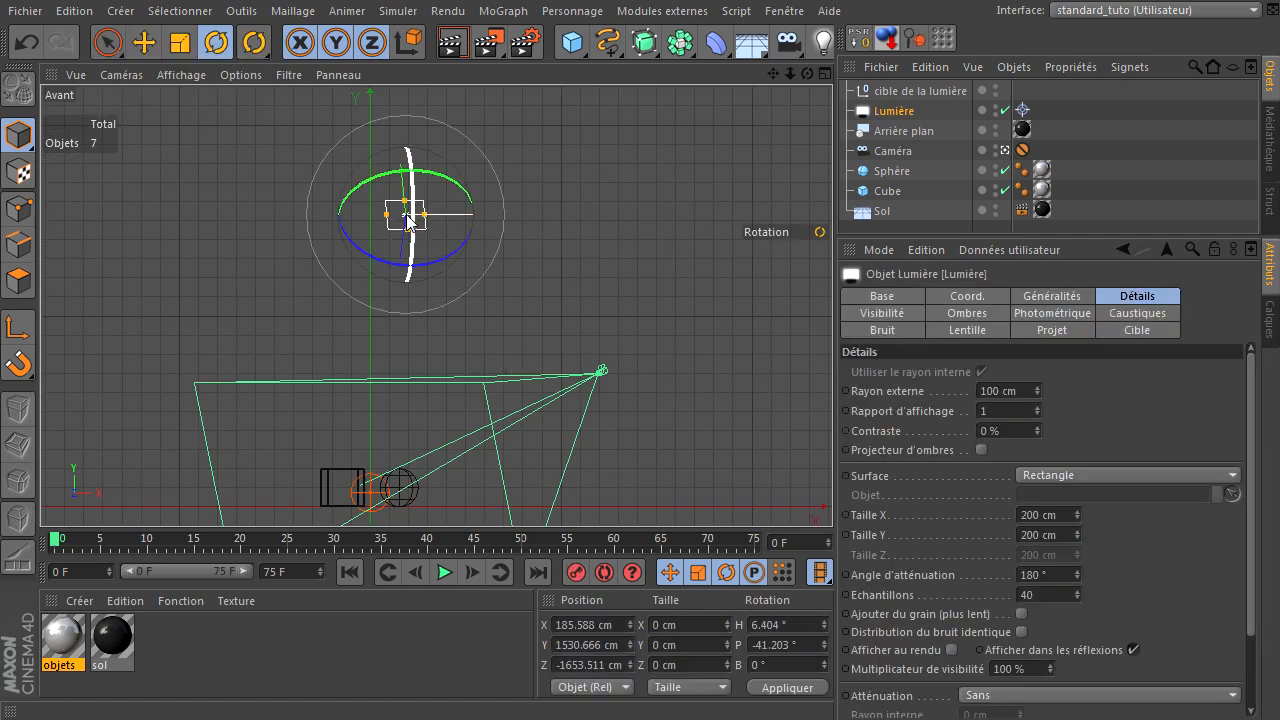
pyautogui.click(108, 43)
pyautogui.moveTo(424, 216); pyautogui.dragTo(533, 219)
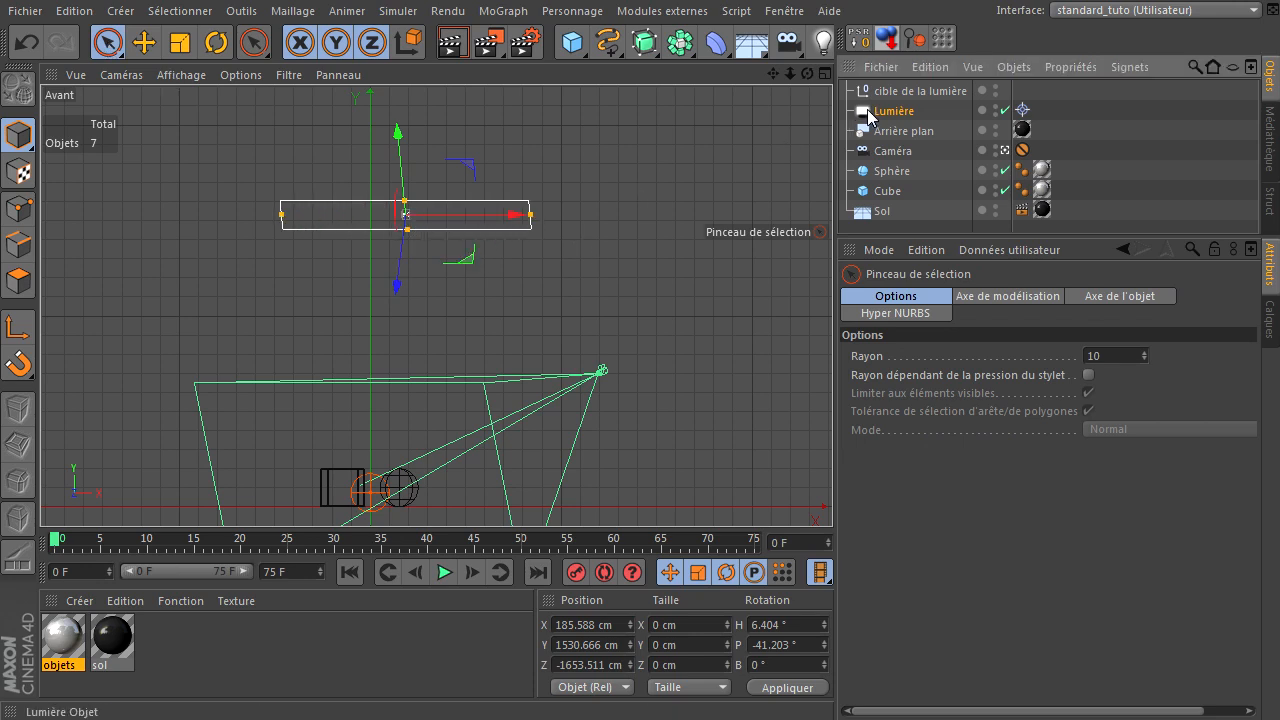
# Set the light's surface size to 800 cm for Taille X and 600 cm for Taille Y
pyautogui.doubleClick(1057, 516)
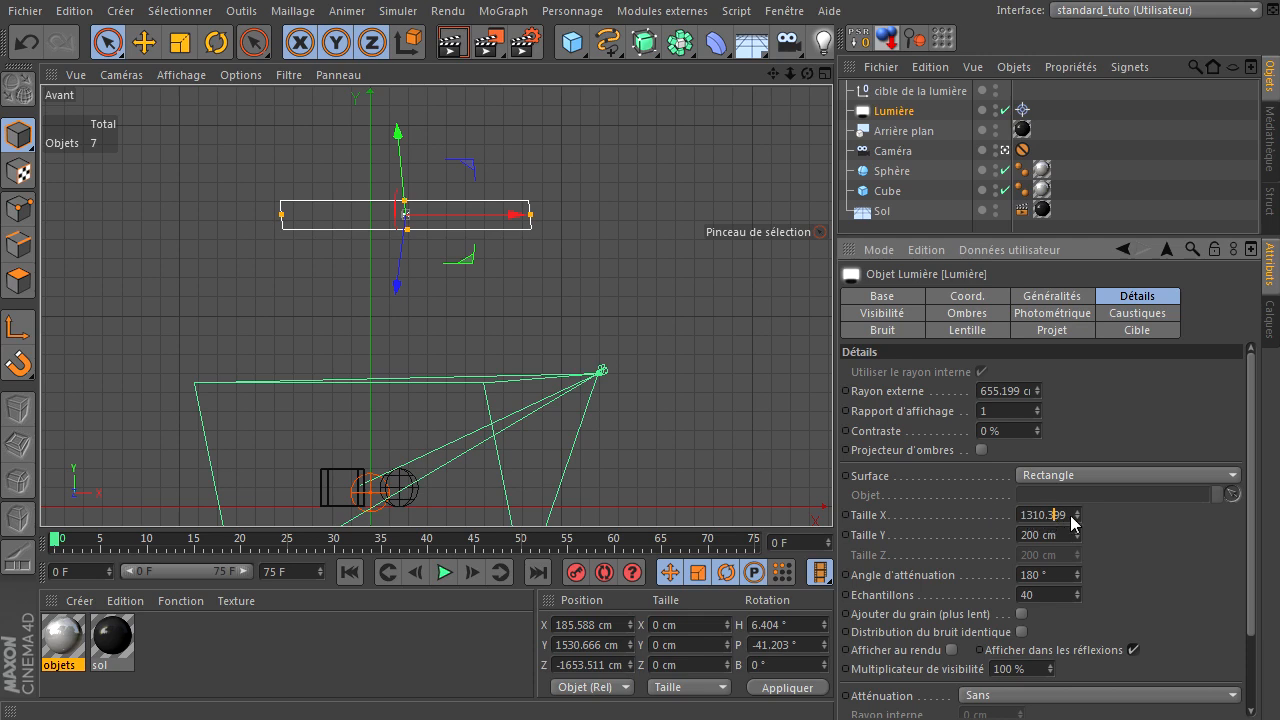
pyautogui.doubleClick(1061, 516)
pyautogui.write('800')
pyautogui.doubleClick(1058, 535)
pyautogui.write('6')
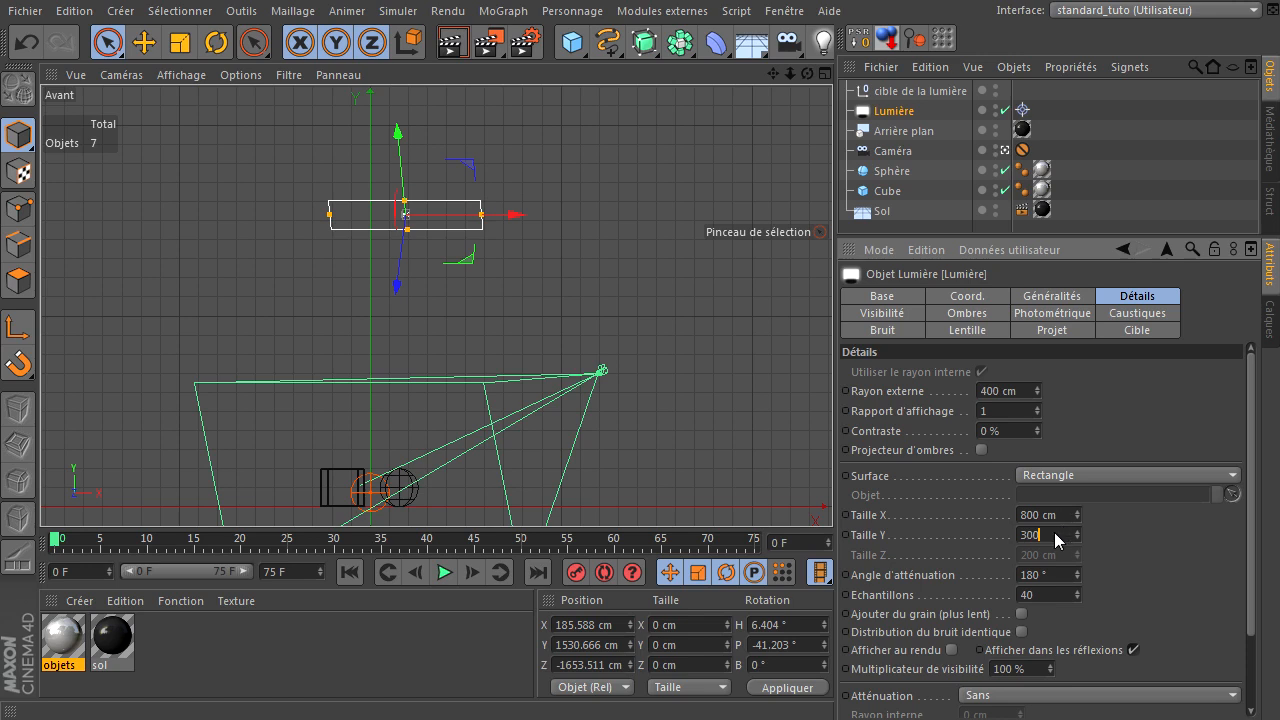
pyautogui.write('00')
pyautogui.press('Return')
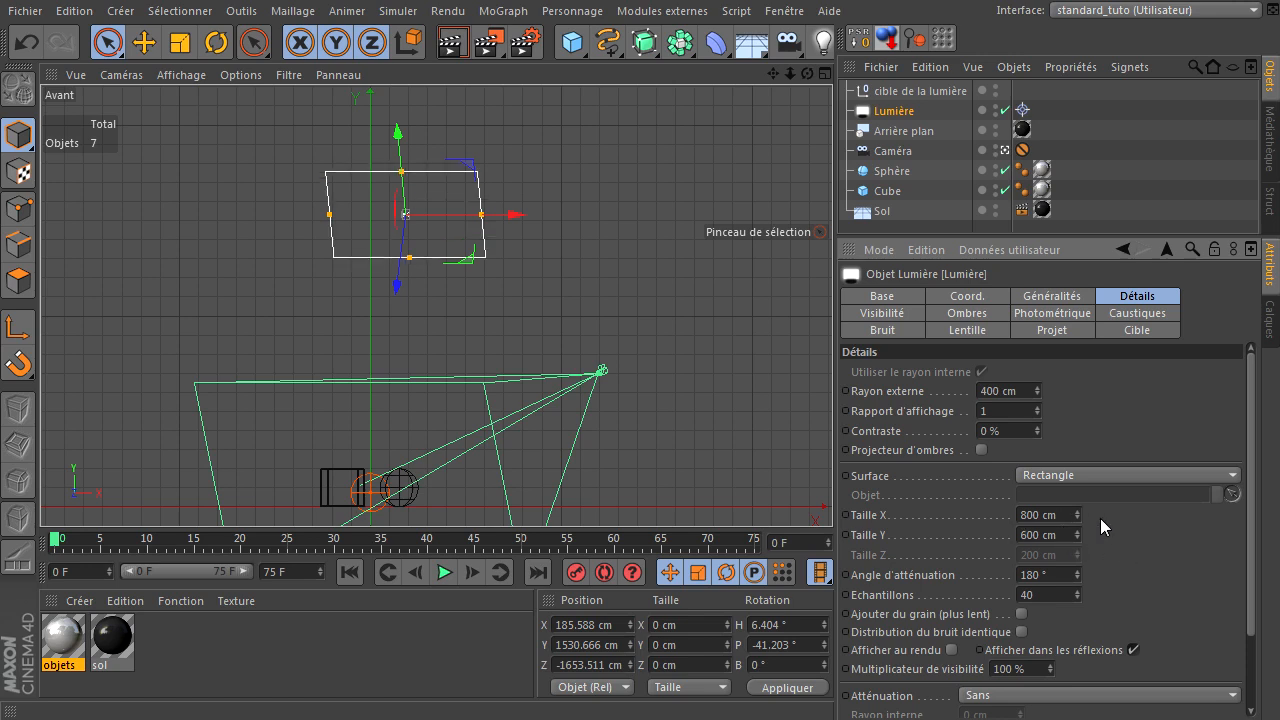
# Render the enlarged Perspective view to check the larger light's reflections, and show all four views again
pyautogui.middleClick(701, 327)
pyautogui.middleClick(330, 139)
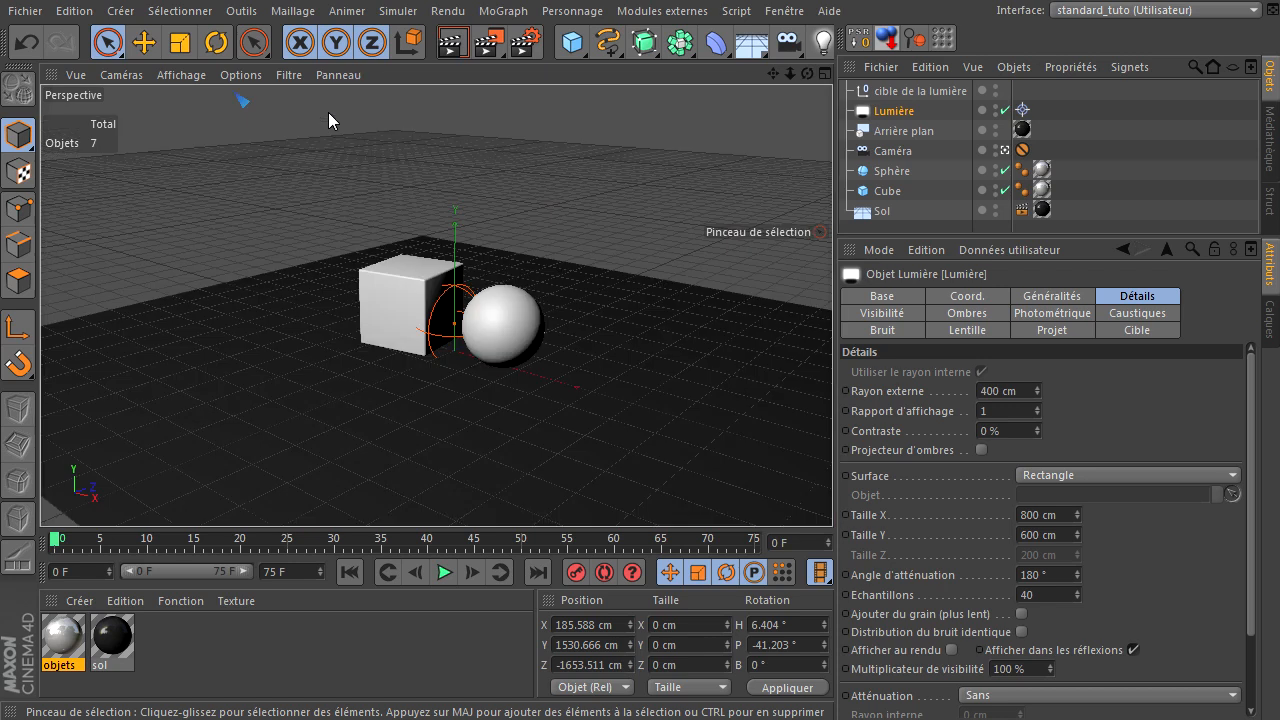
pyautogui.click(455, 50)
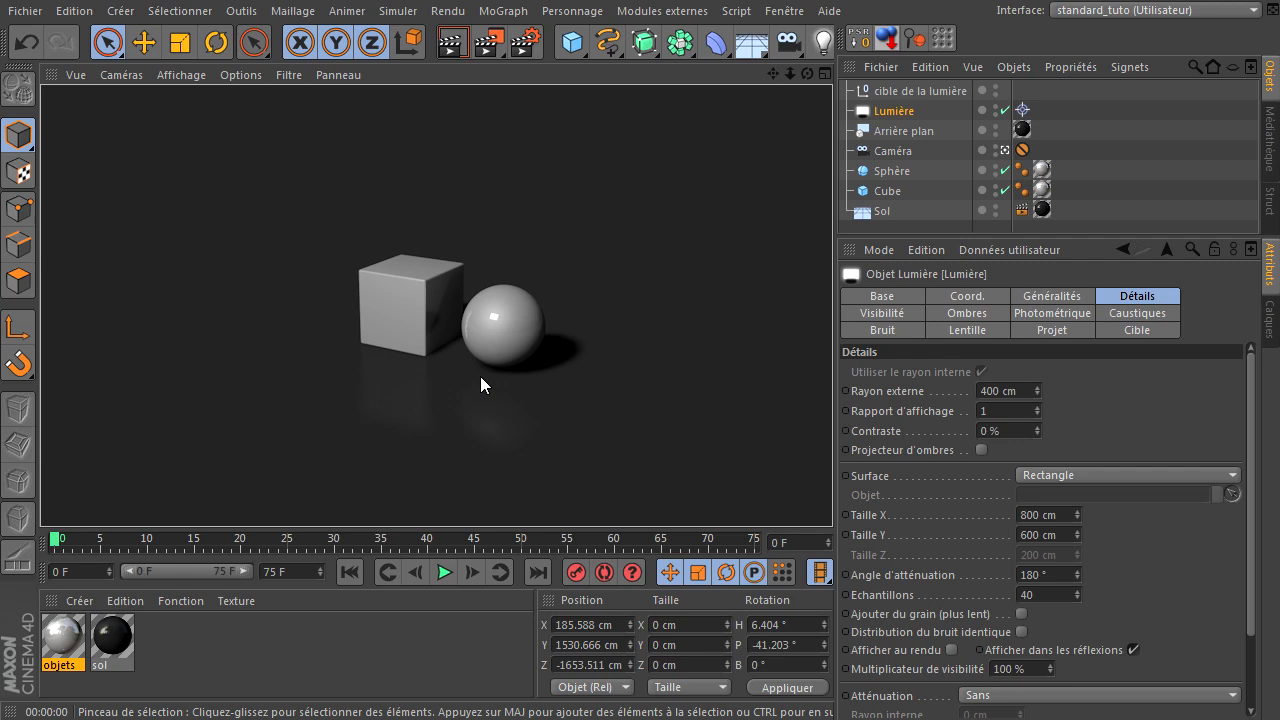
pyautogui.middleClick(601, 303)
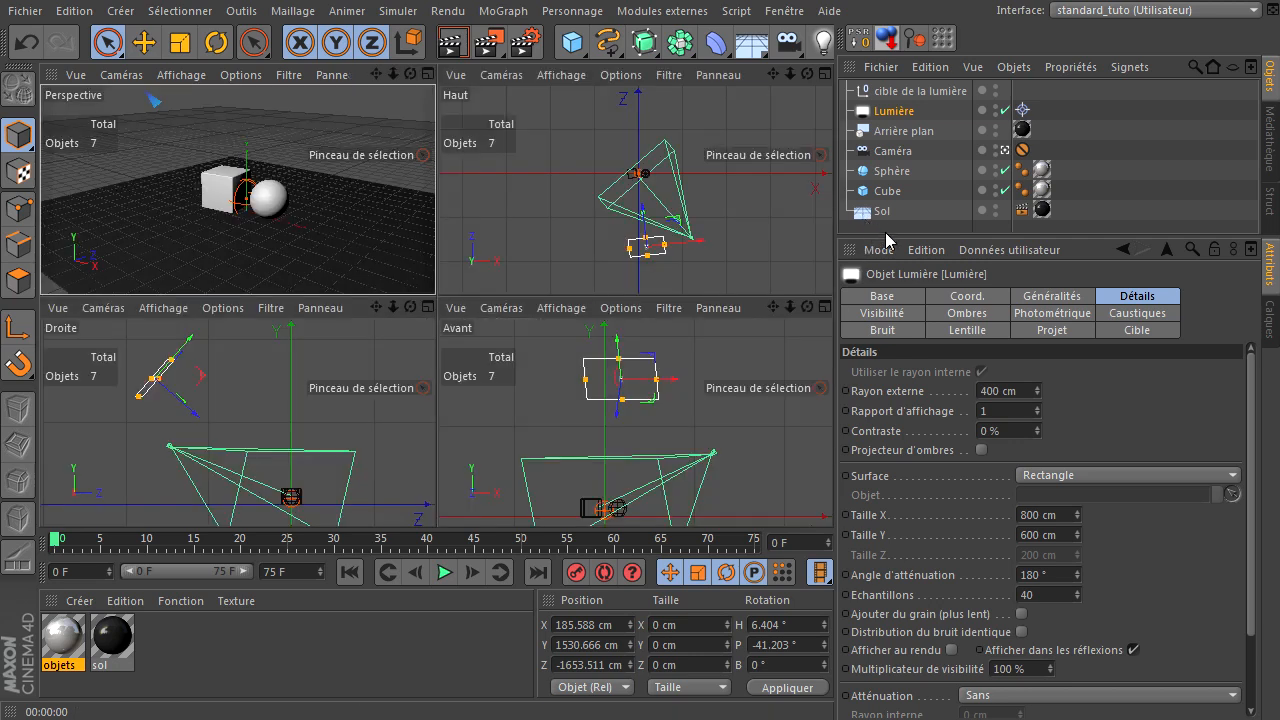
# Enlarge the object list area and rename Lumière as "key - Lumière principale"
pyautogui.moveTo(884, 243); pyautogui.dragTo(884, 300)
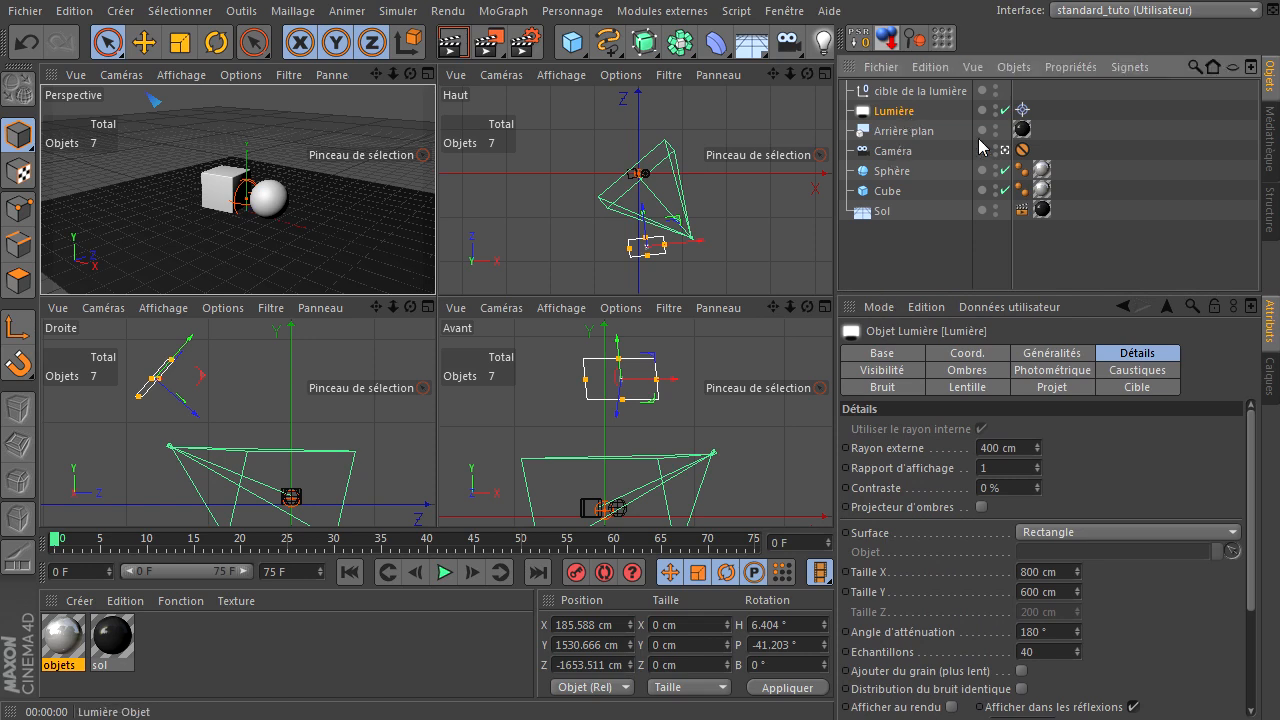
pyautogui.doubleClick(905, 111)
pyautogui.press('End')
pyautogui.write('principale')
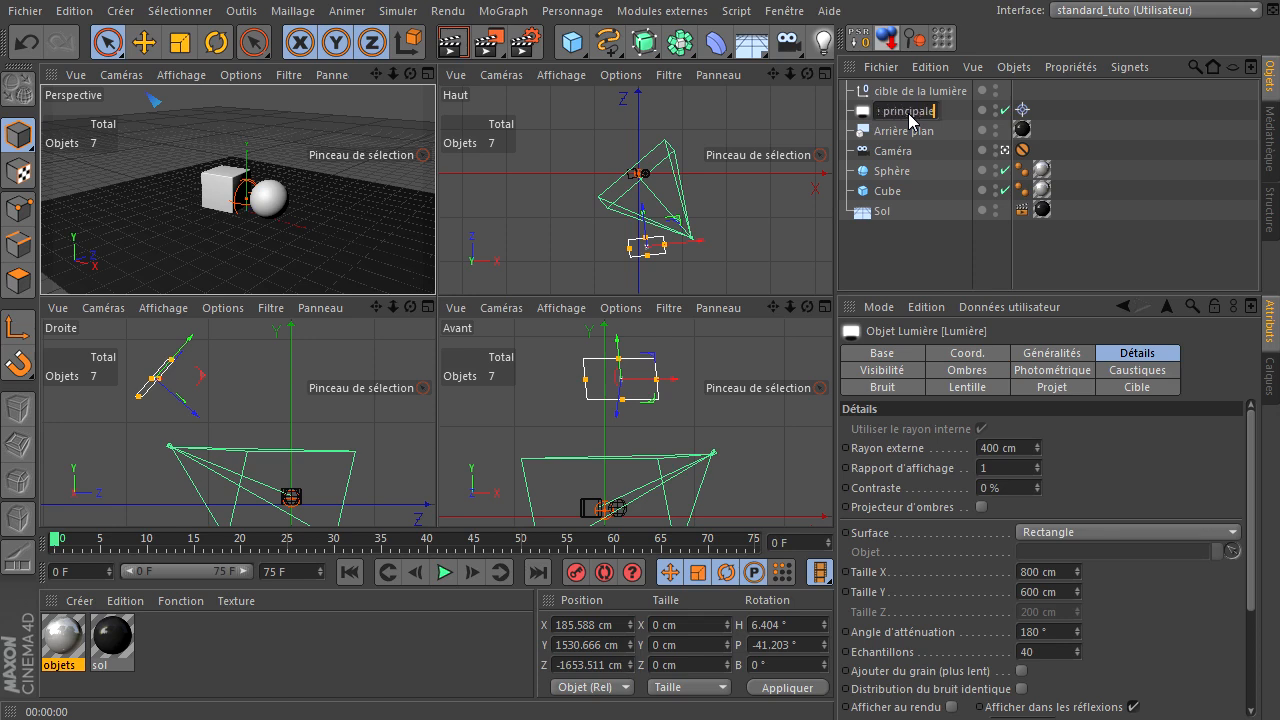
pyautogui.press('Return')
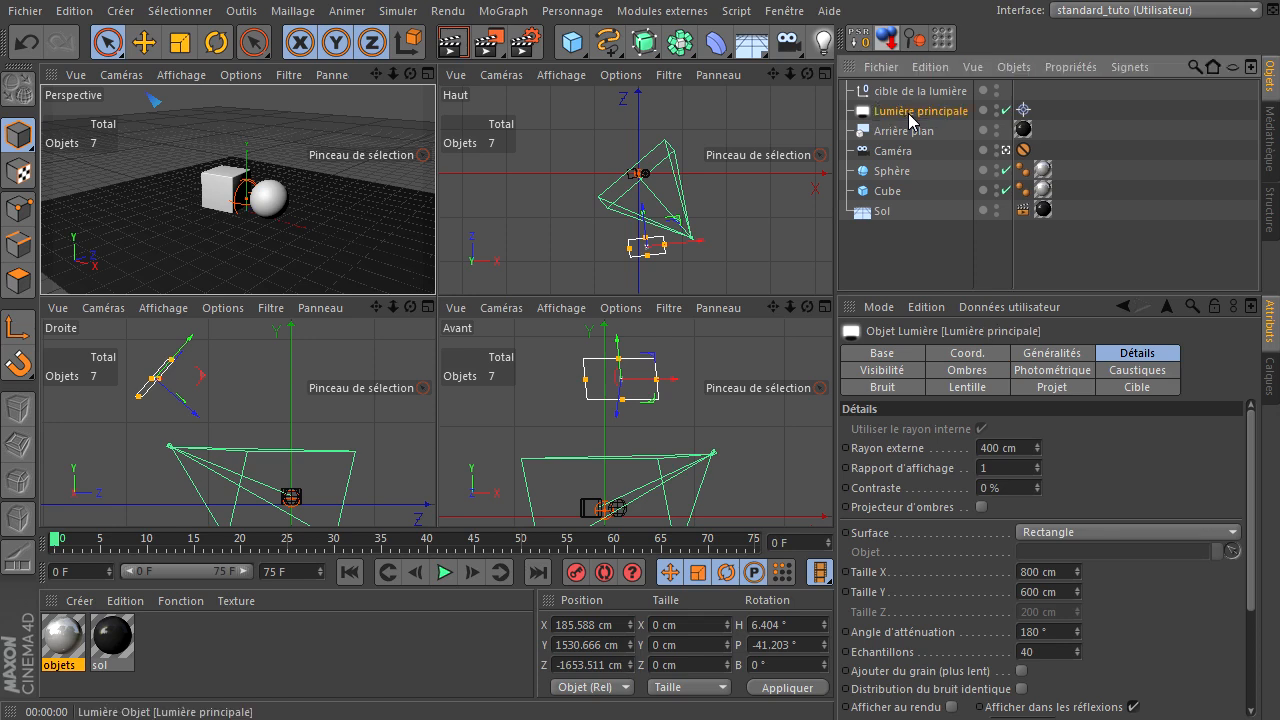
pyautogui.doubleClick(910, 112)
pyautogui.press('Home')
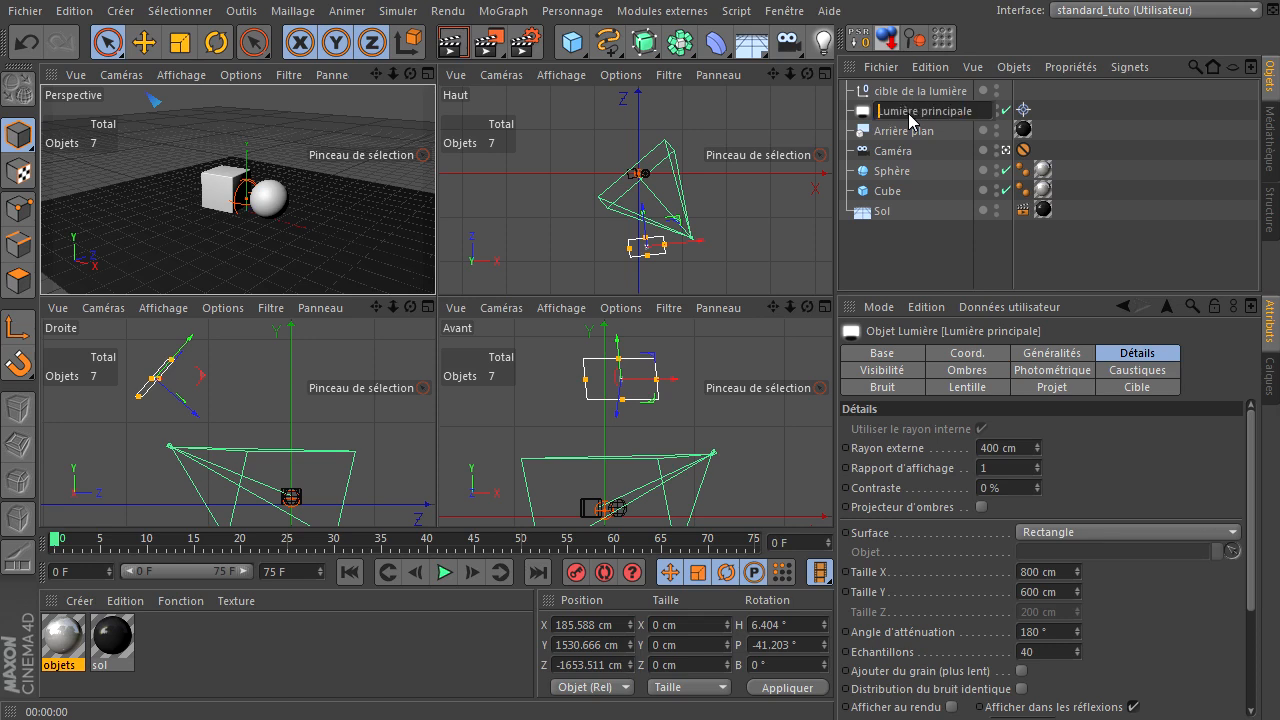
pyautogui.write('key -')
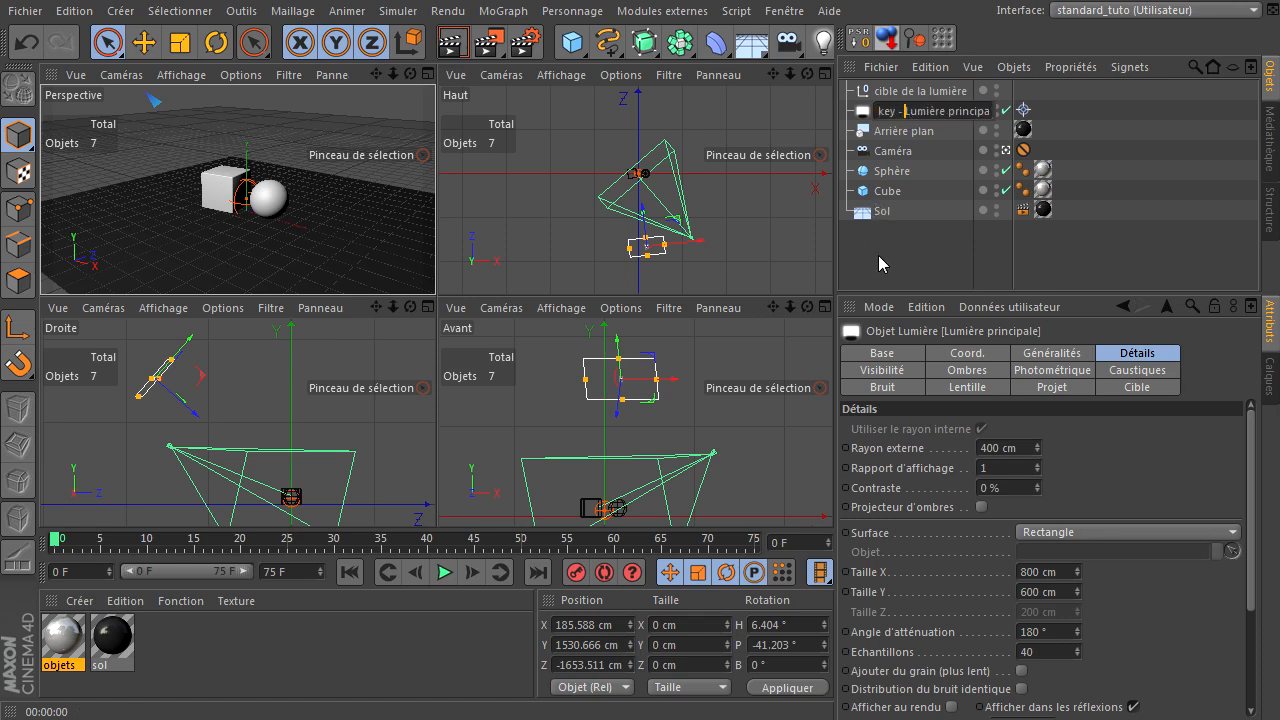
pyautogui.press('Return')
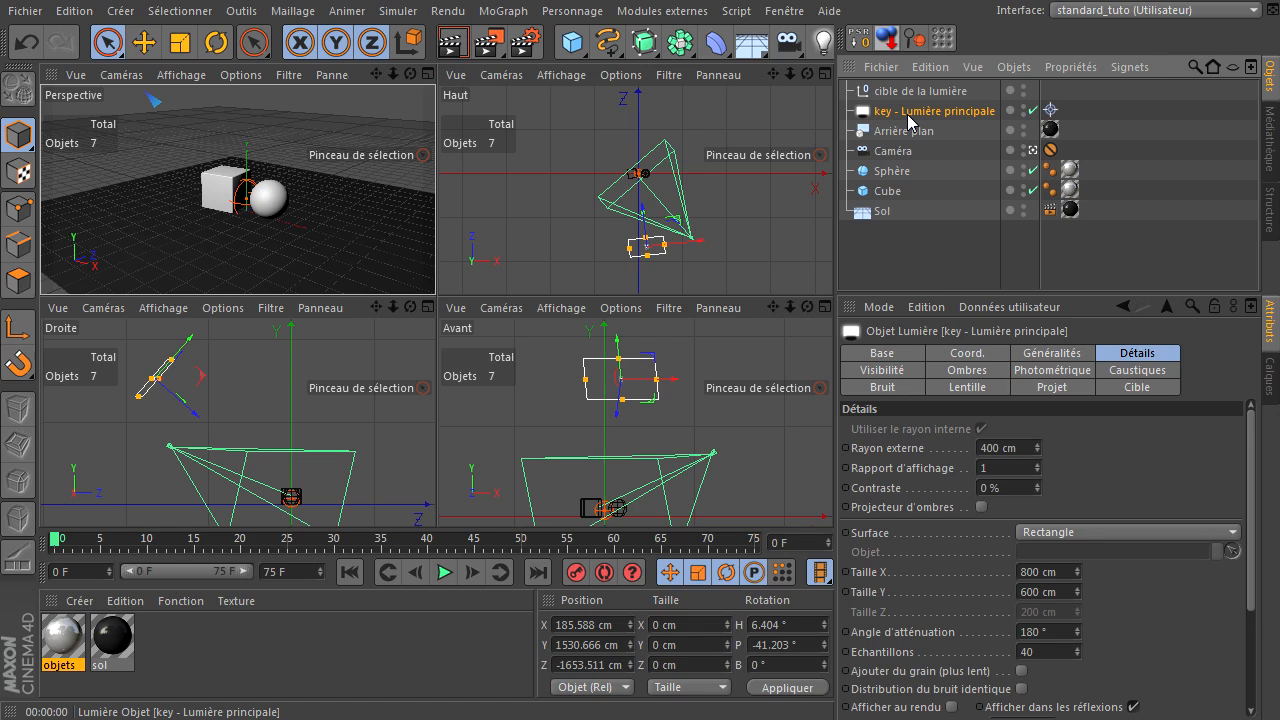
# Duplicate the key light below Sol and rename the copy "fill - Lumière secondaire"
pyautogui.keyDown('ctrl'); pyautogui.moveTo(909, 120); pyautogui.dragTo(917, 260); pyautogui.keyUp('ctrl')
pyautogui.doubleClick(938, 231)
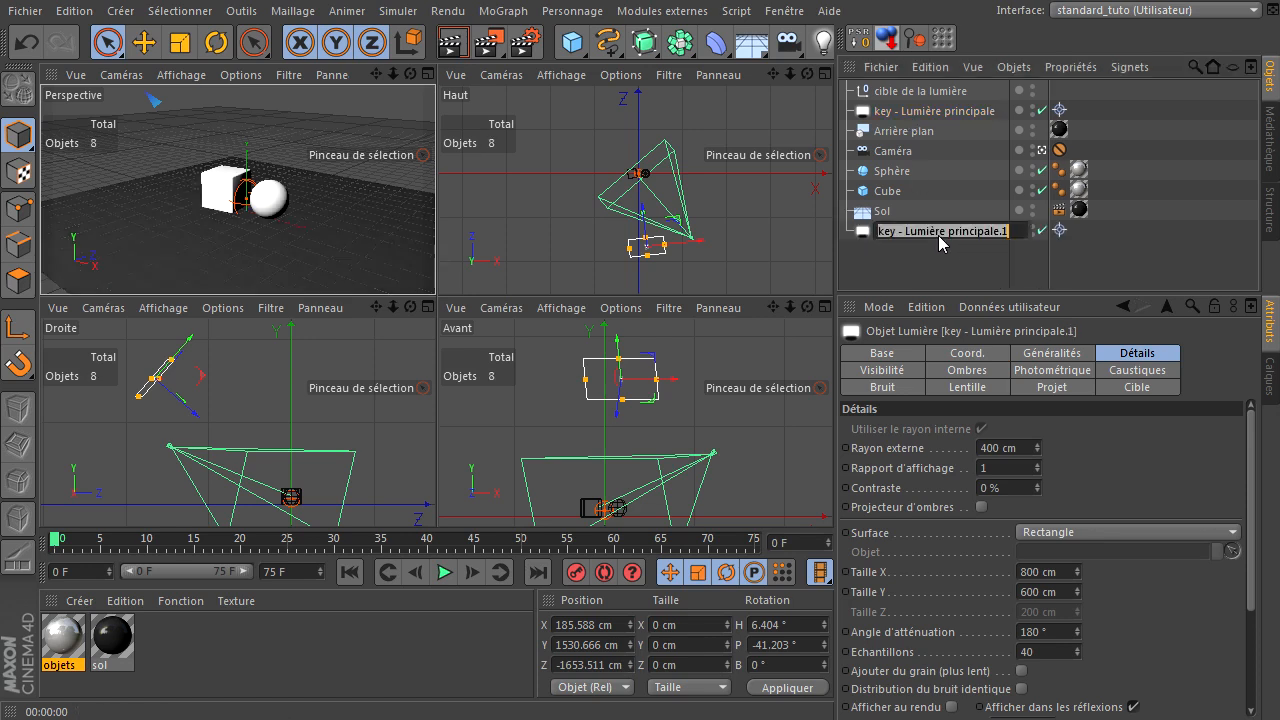
pyautogui.press('End')
pyautogui.press('BackSpace')
pyautogui.press('BackSpace')
pyautogui.press('BackSpace')
pyautogui.press('BackSpace')
pyautogui.press('BackSpace')
pyautogui.press('BackSpace')
pyautogui.press('BackSpace')
pyautogui.press('BackSpace')
pyautogui.press('BackSpace')
pyautogui.press('BackSpace')
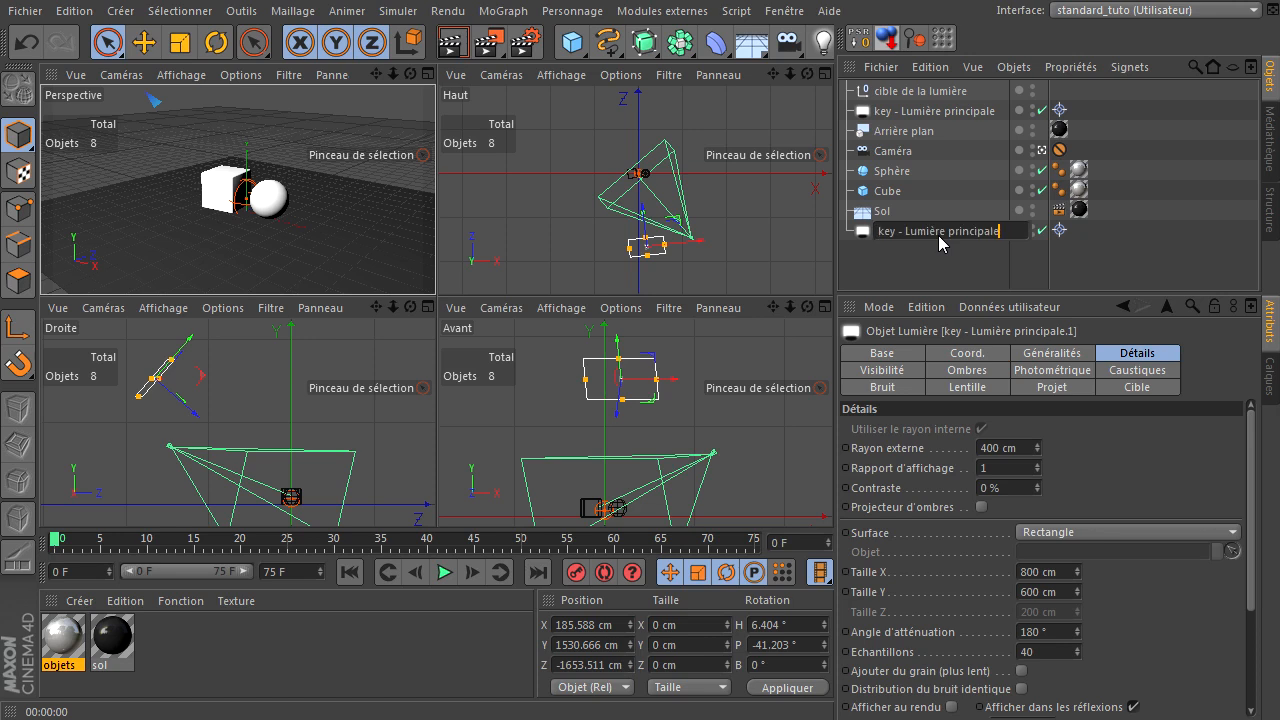
pyautogui.press('BackSpace')
pyautogui.press('BackSpace')
pyautogui.write('secondaire')
pyautogui.press('Home')
pyautogui.press('Delete')
pyautogui.press('Delete')
pyautogui.press('Delete')
pyautogui.write('fiml')
pyautogui.press('BackSpace')
pyautogui.press('BackSpace')
pyautogui.write('ll')
pyautogui.press('Return')
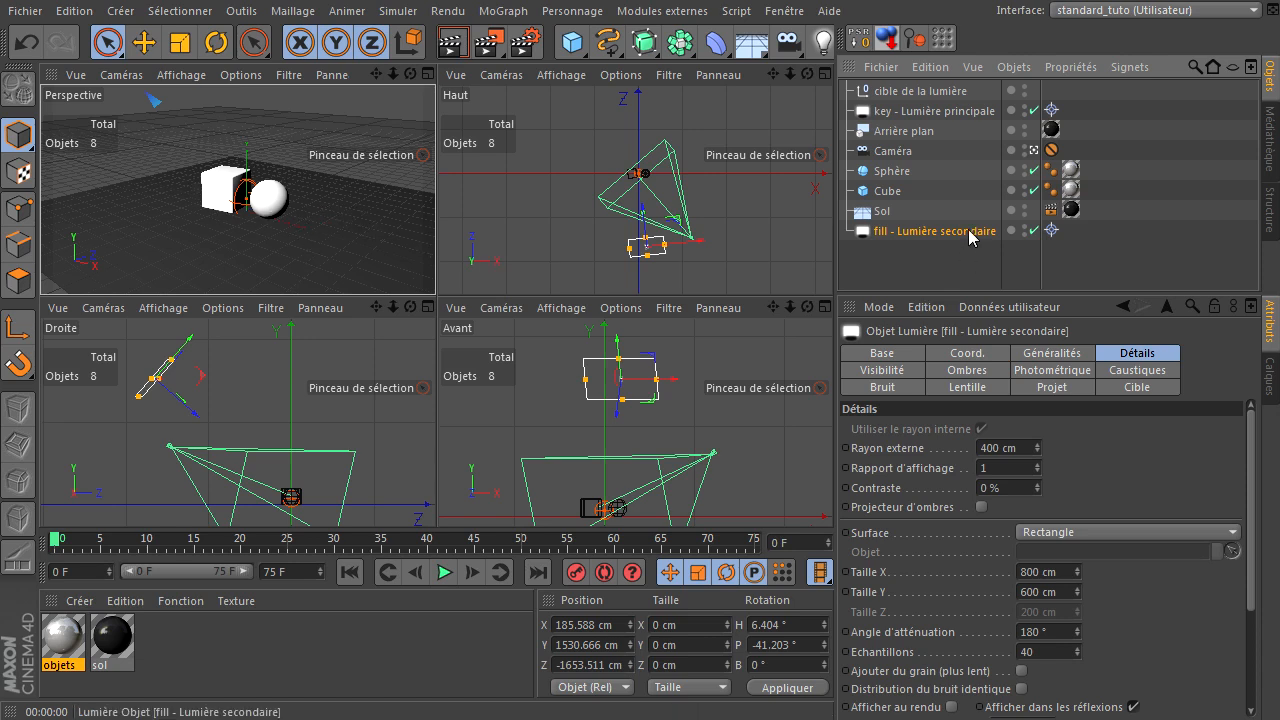
# Move the fill light in the Haut view to about X 2344 cm, Z -1411 cm, and show its Cible tag properties
pyautogui.middleClick(736, 234)
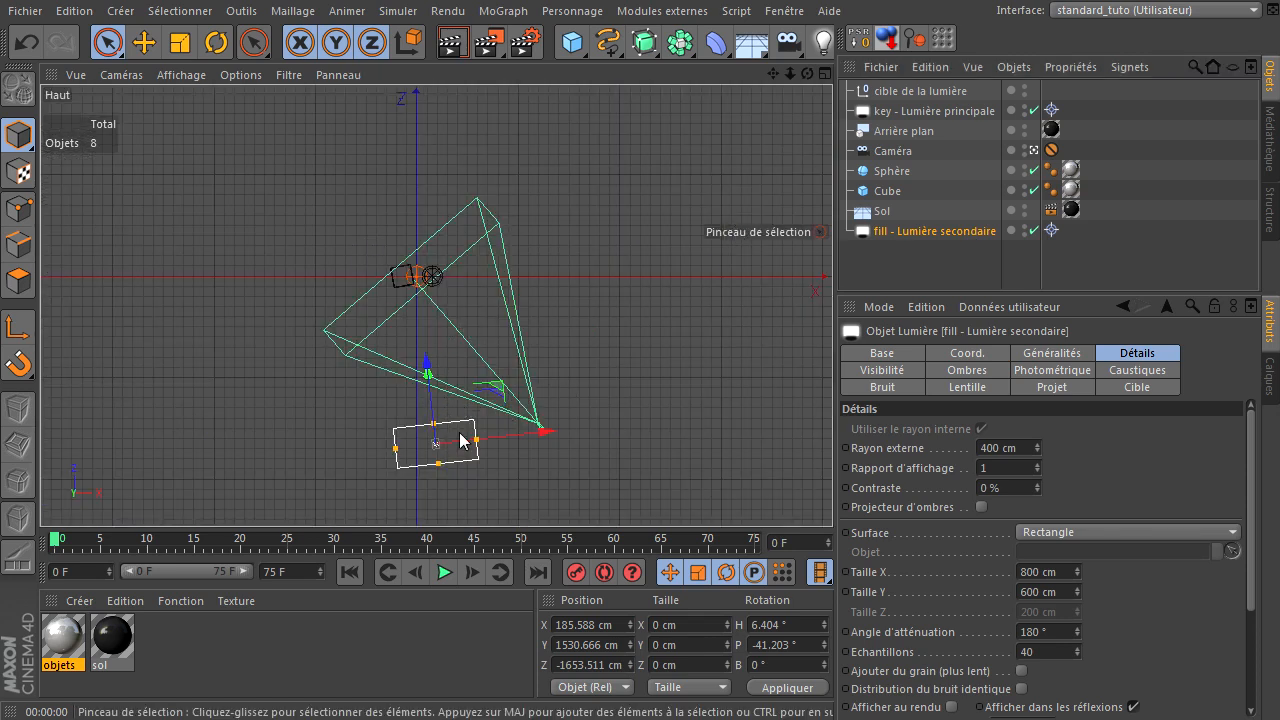
pyautogui.click(905, 111)
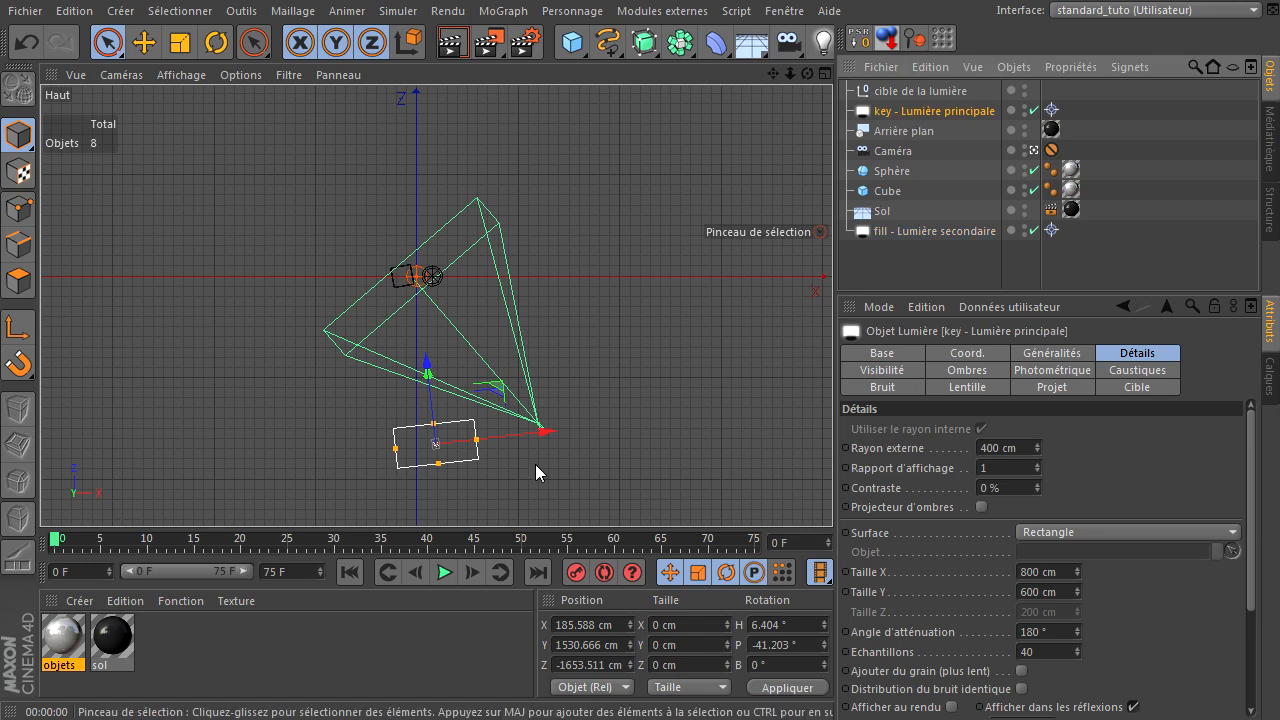
pyautogui.click(908, 231)
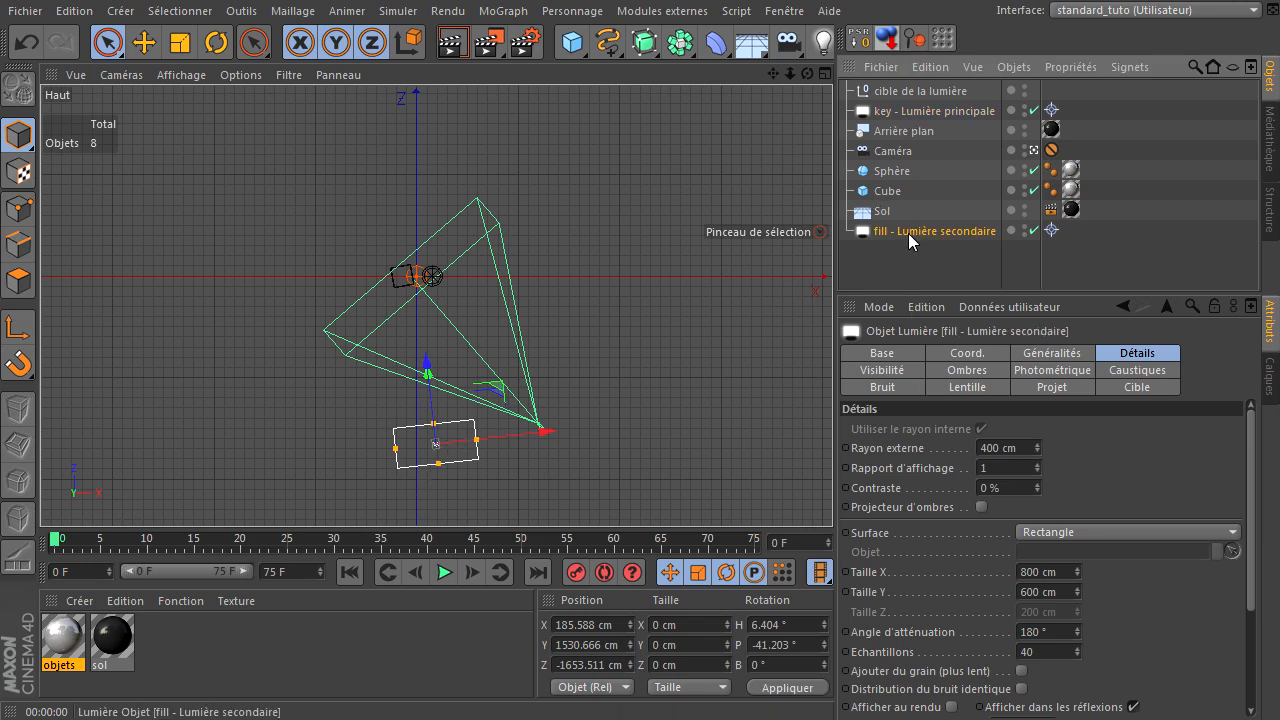
pyautogui.scroll(1, 540, 432)
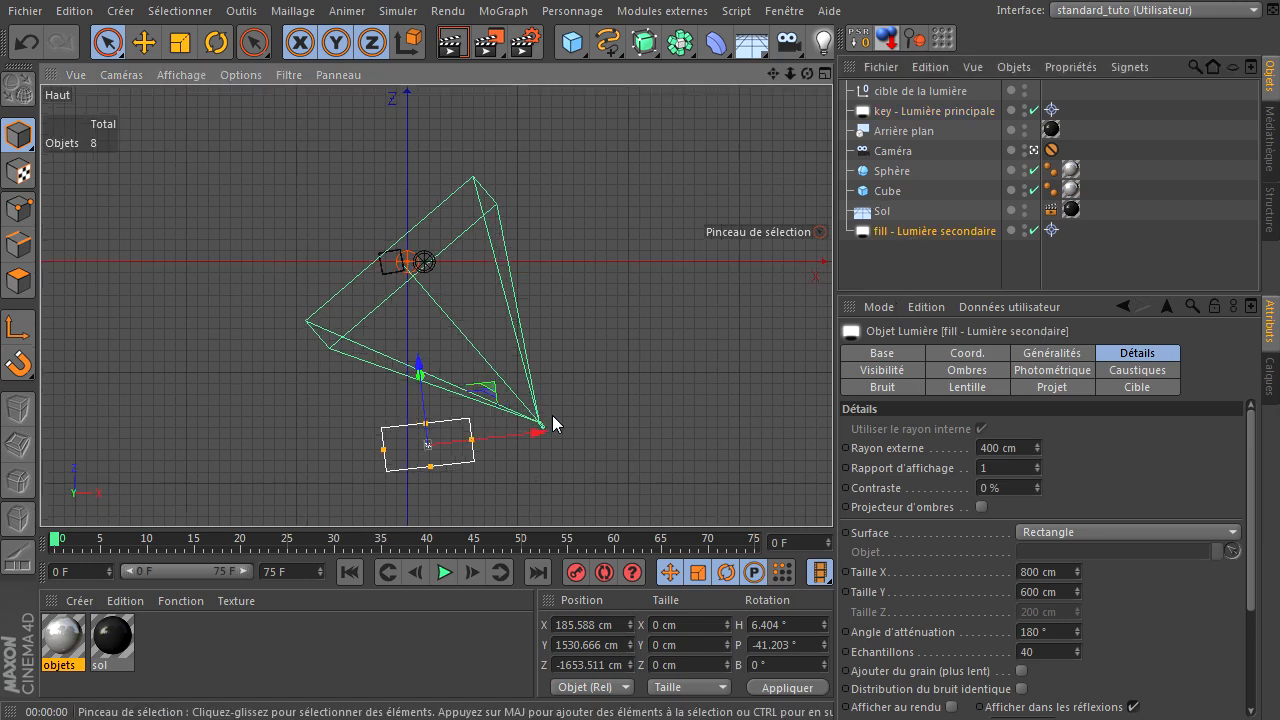
pyautogui.moveTo(550, 428); pyautogui.dragTo(745, 255)
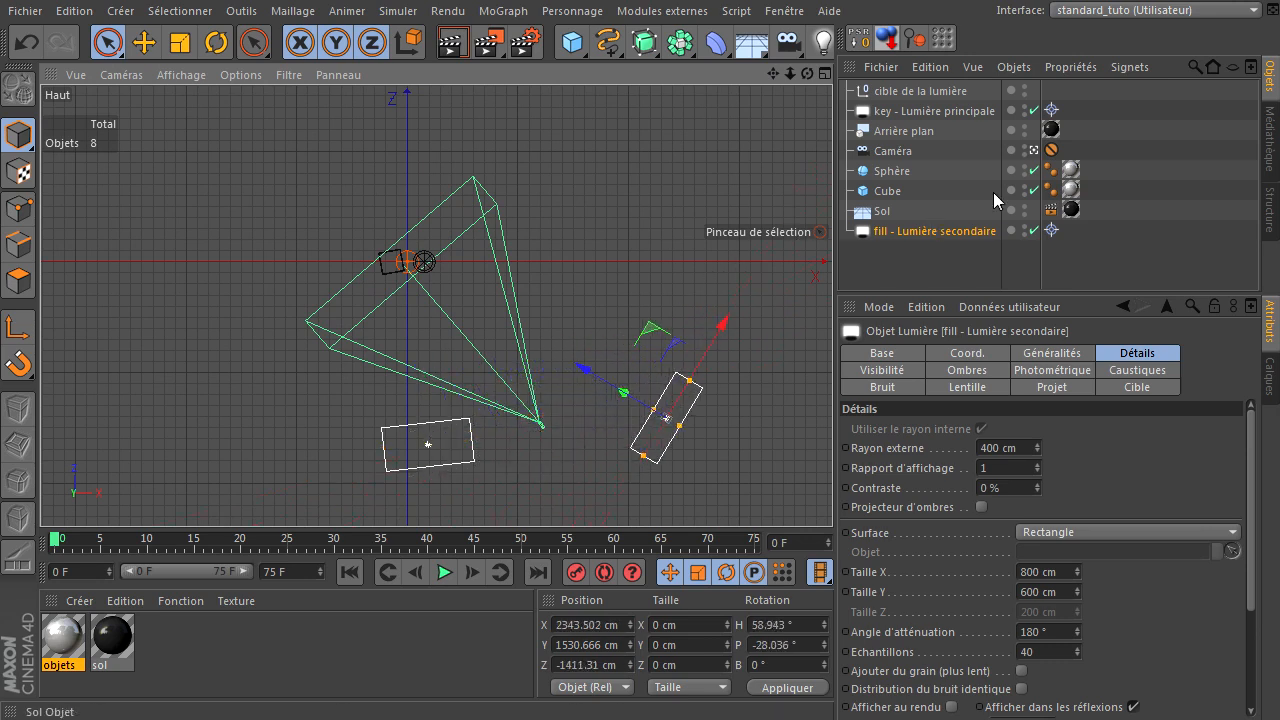
pyautogui.click(1051, 230)
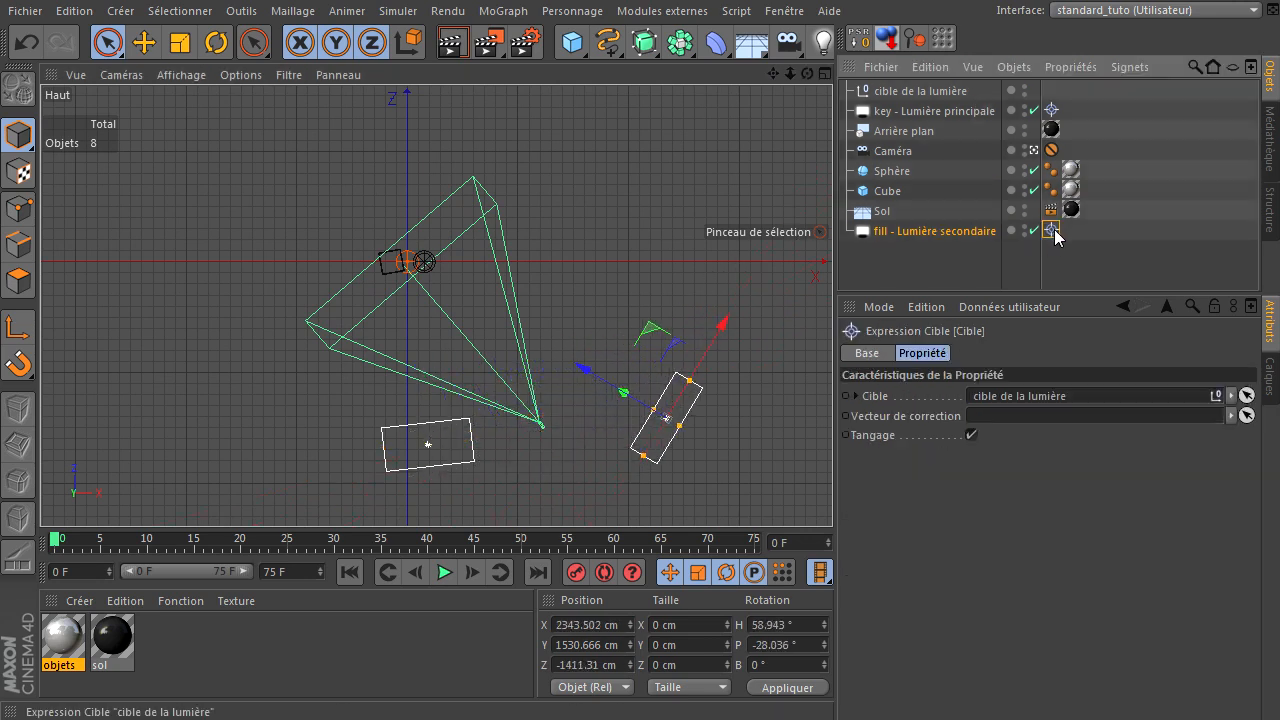
# Lower the fill light and bring it nearer to the cube and sphere, to about X 1882 cm, Y 359 cm, Z -869 cm
pyautogui.click(918, 91)
pyautogui.click(969, 231)
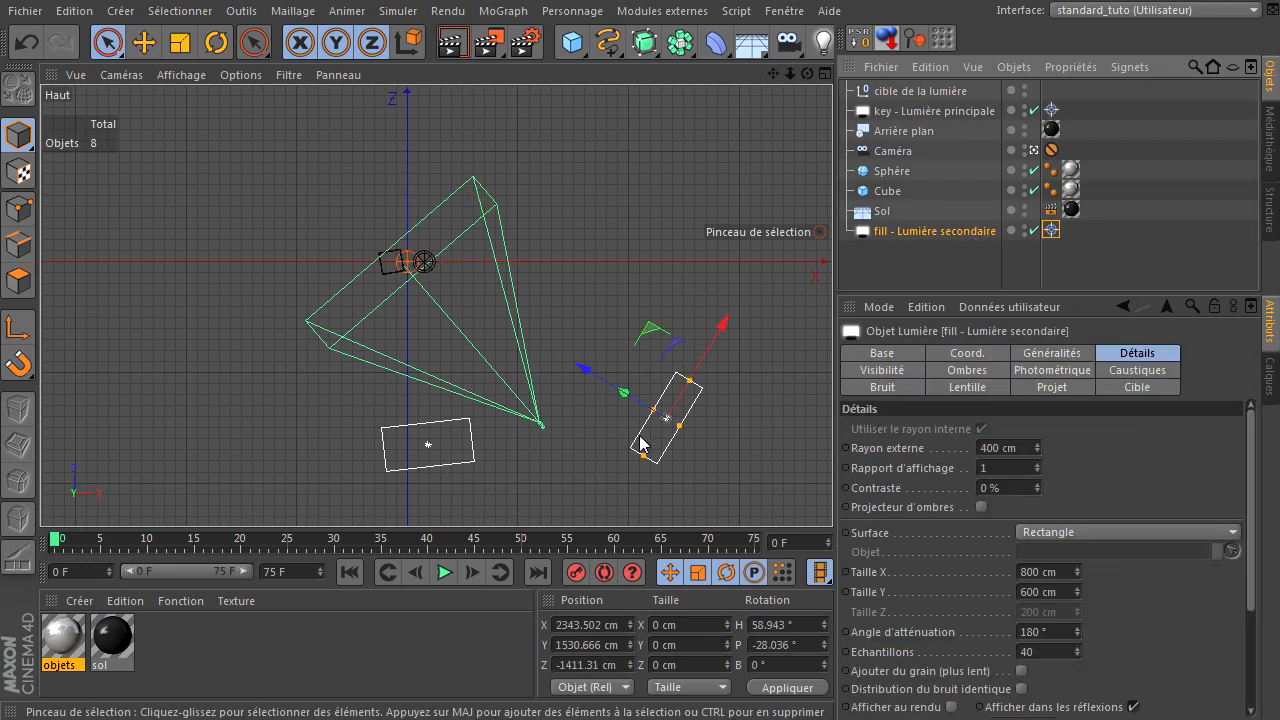
pyautogui.moveTo(705, 372); pyautogui.dragTo(710, 326)
pyautogui.middleClick(587, 264)
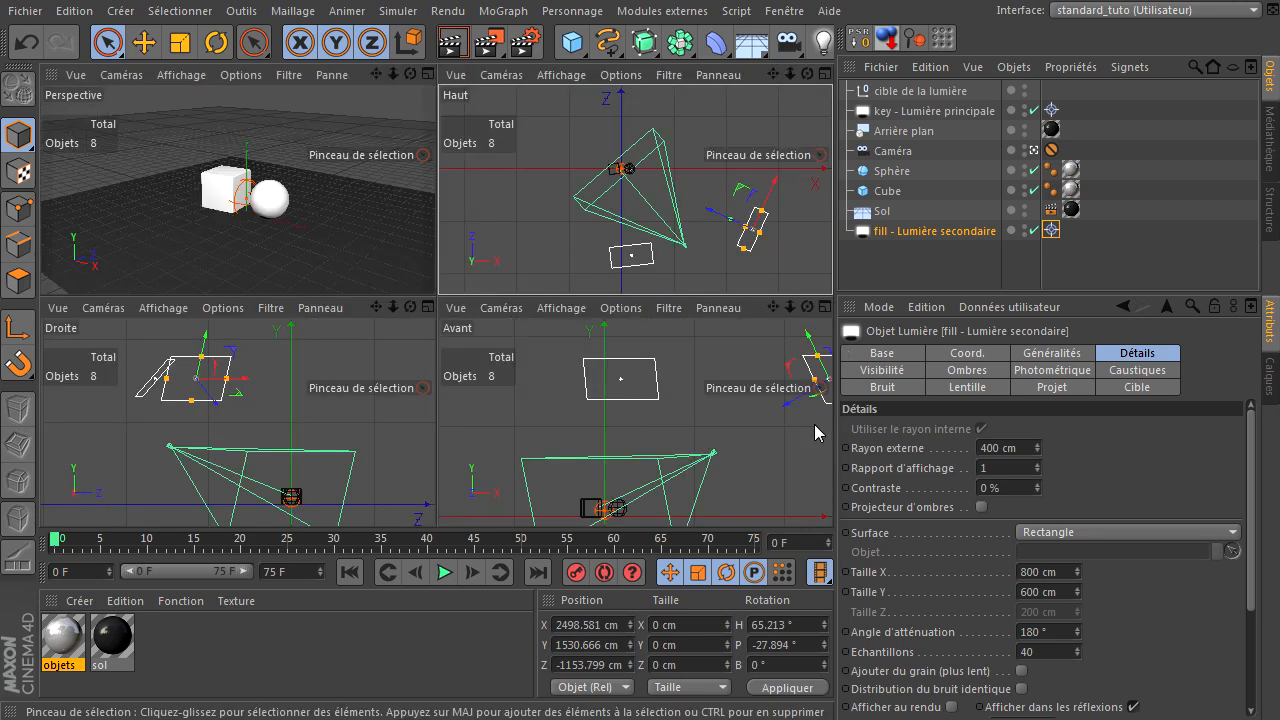
pyautogui.moveTo(791, 414); pyautogui.dragTo(706, 452)
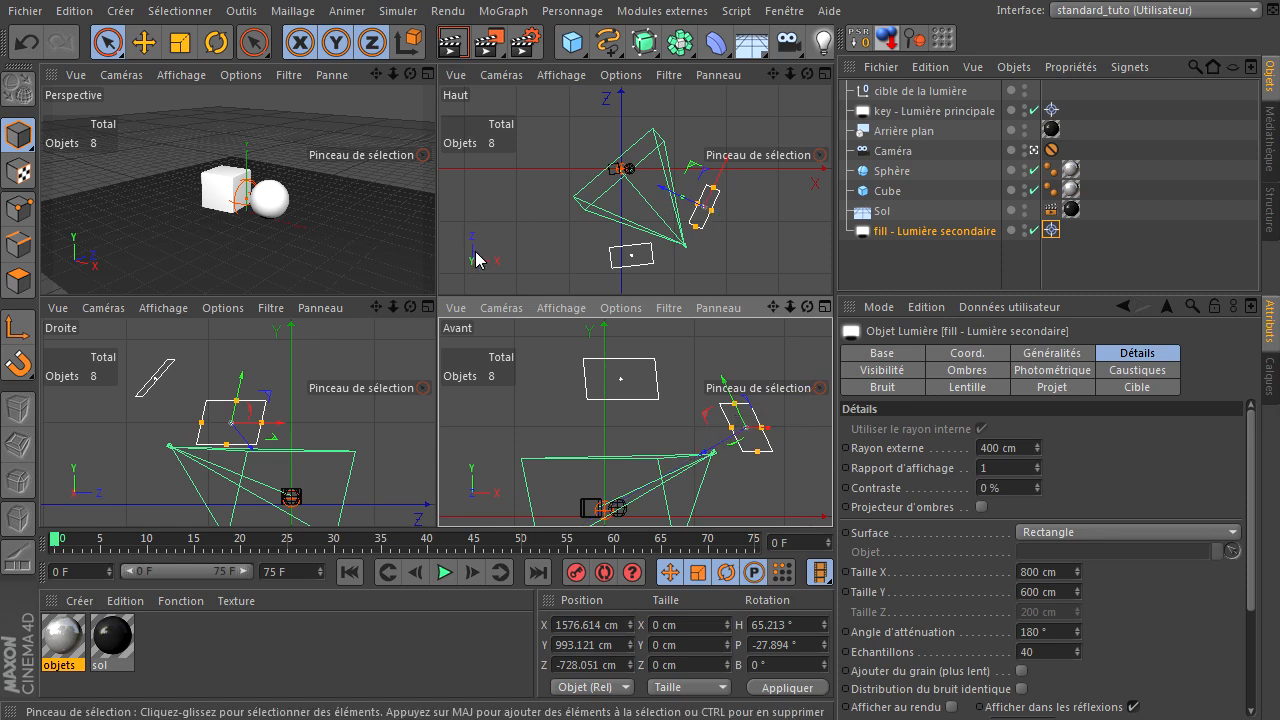
pyautogui.moveTo(243, 381); pyautogui.dragTo(232, 438)
# Move the fill light closer to the objects, to about X 1643 cm, Y 323 cm, Z -759 cm, and render the enlarged Perspective view
pyautogui.middleClick(363, 417)
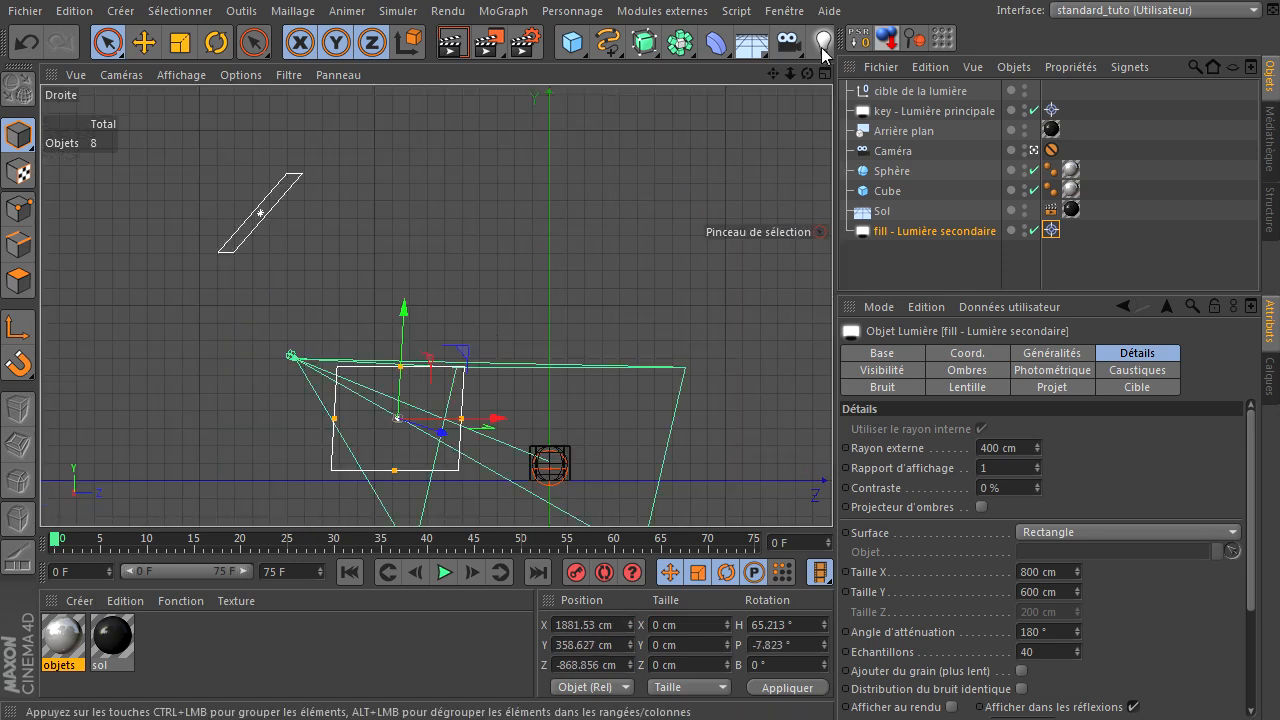
pyautogui.moveTo(773, 73); pyautogui.dragTo(703, 20)
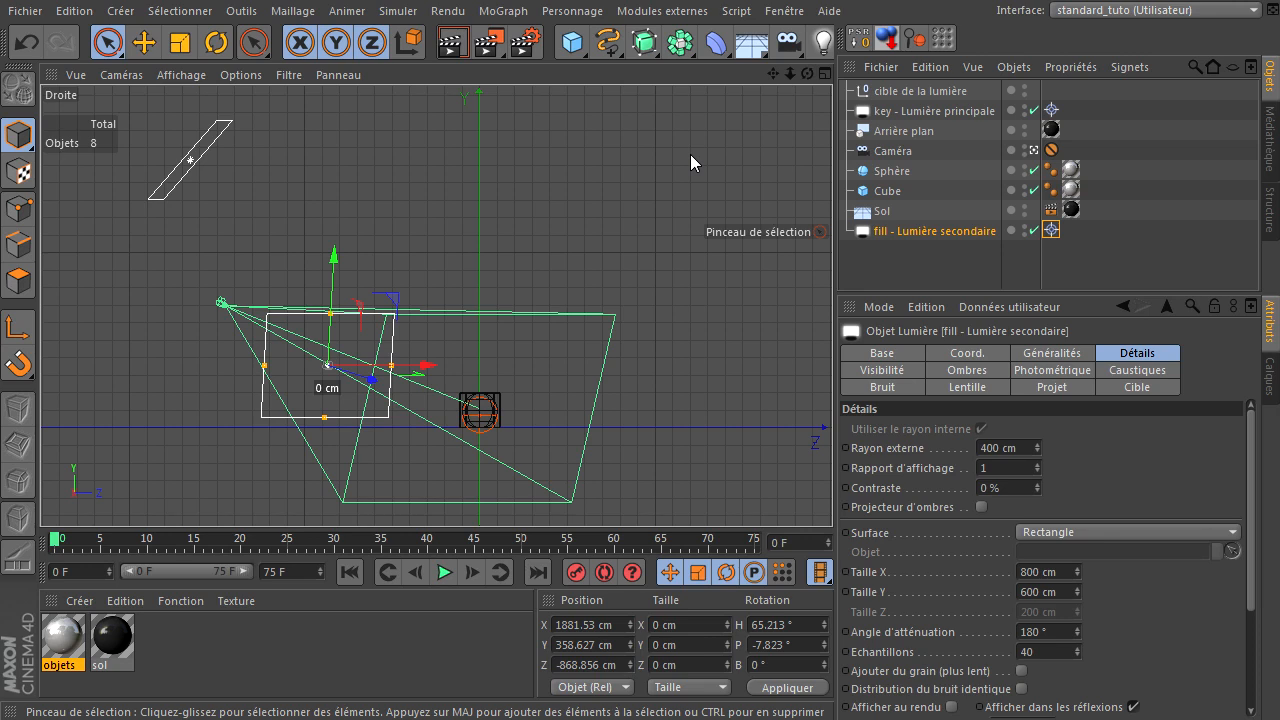
pyautogui.middleClick(375, 160)
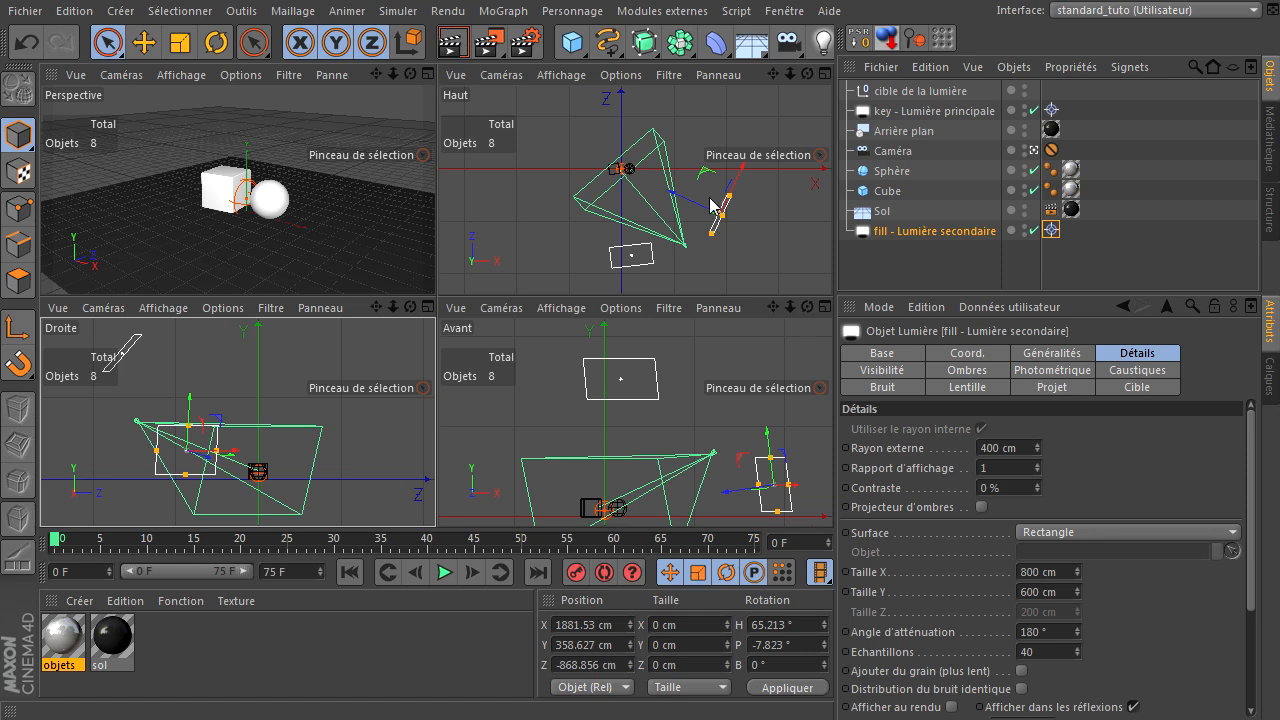
pyautogui.moveTo(688, 200); pyautogui.dragTo(668, 207)
pyautogui.middleClick(351, 110)
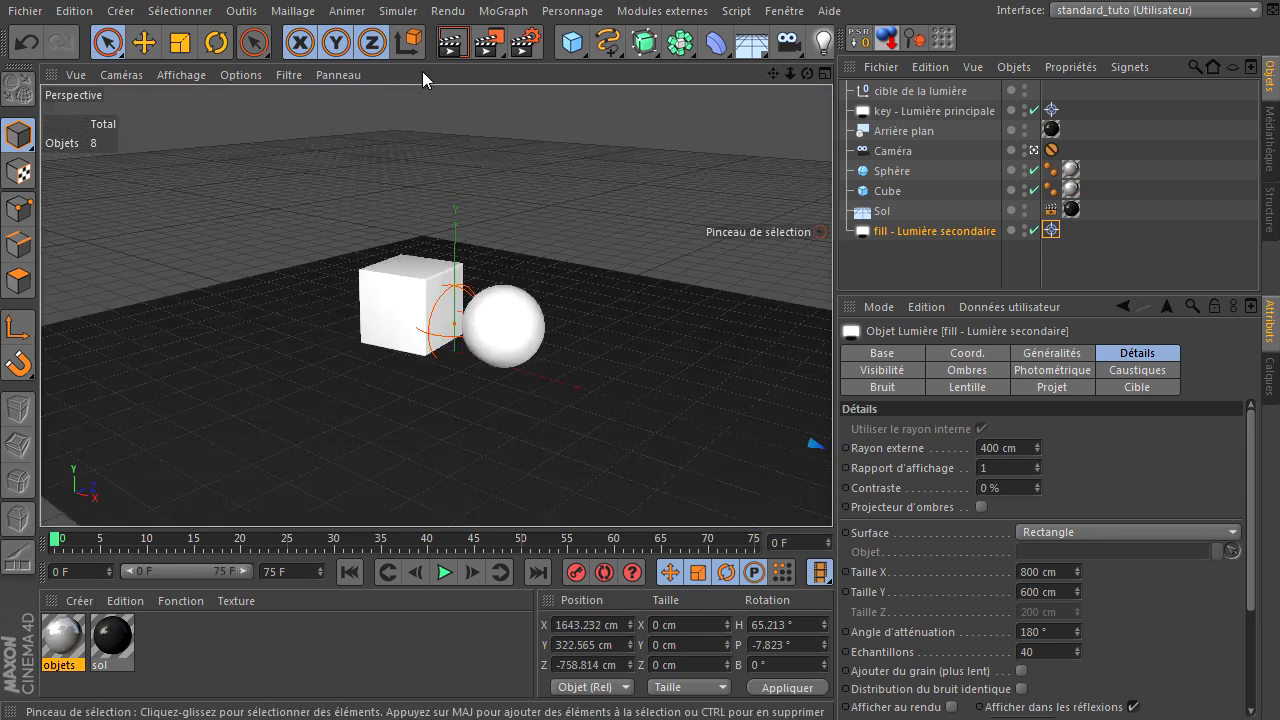
pyautogui.click(452, 42)
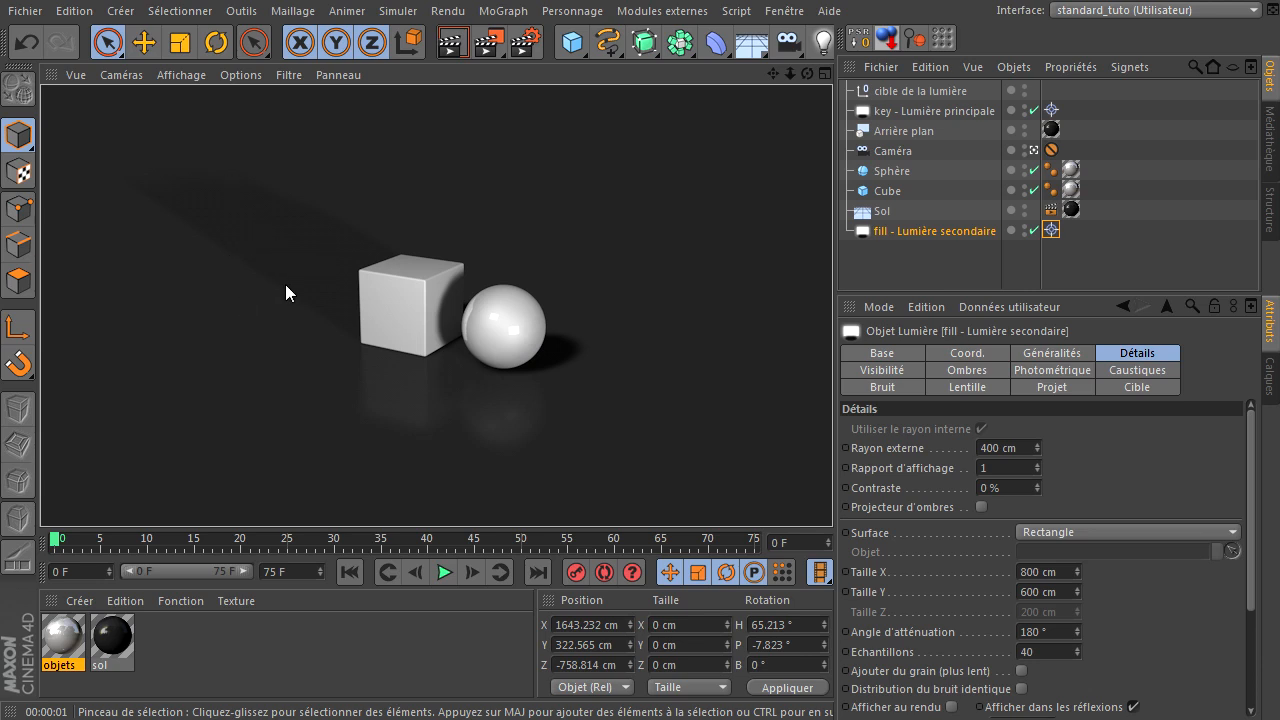
# Set the fill light's Ombres option to Sans in its general settings
pyautogui.click(934, 231)
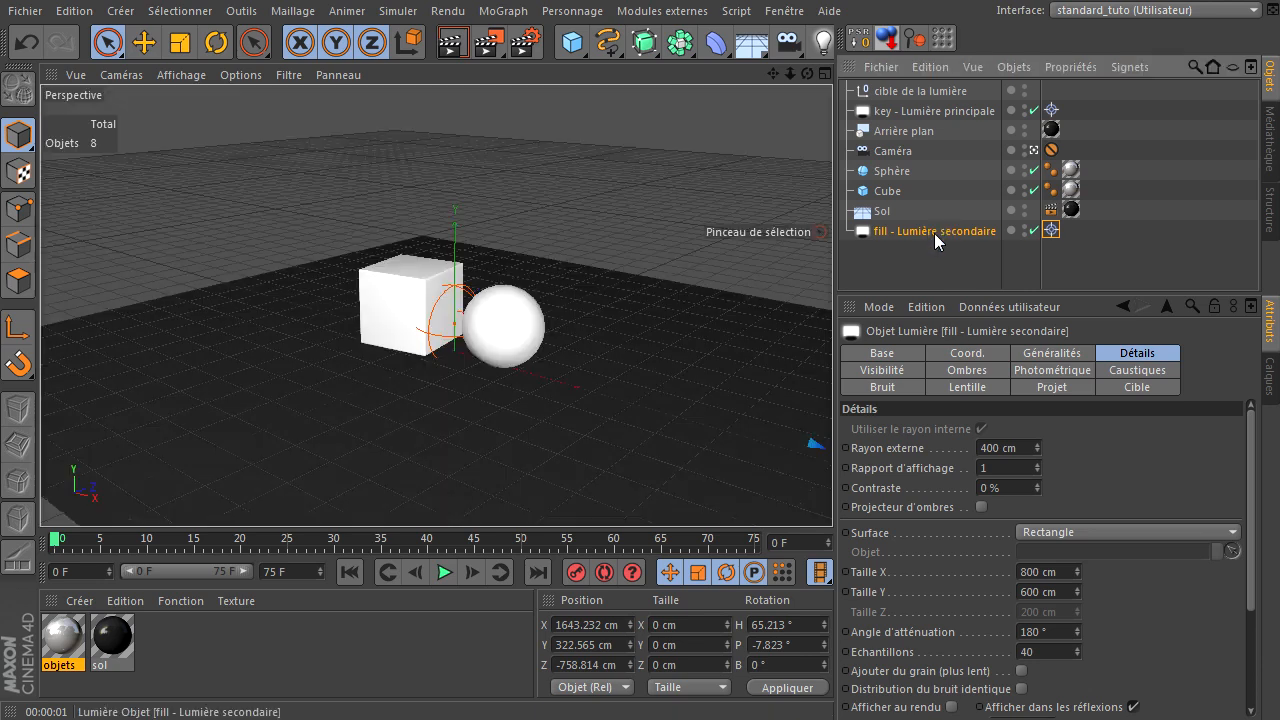
pyautogui.click(1037, 358)
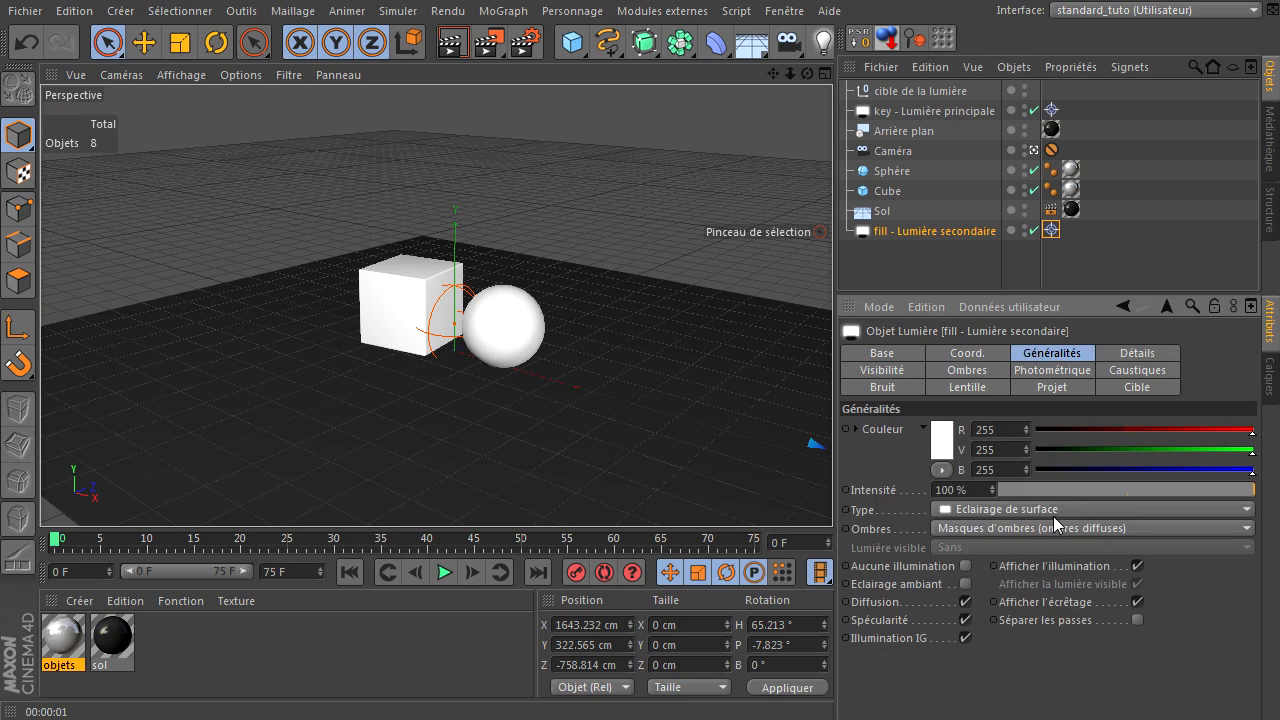
pyautogui.click(960, 525)
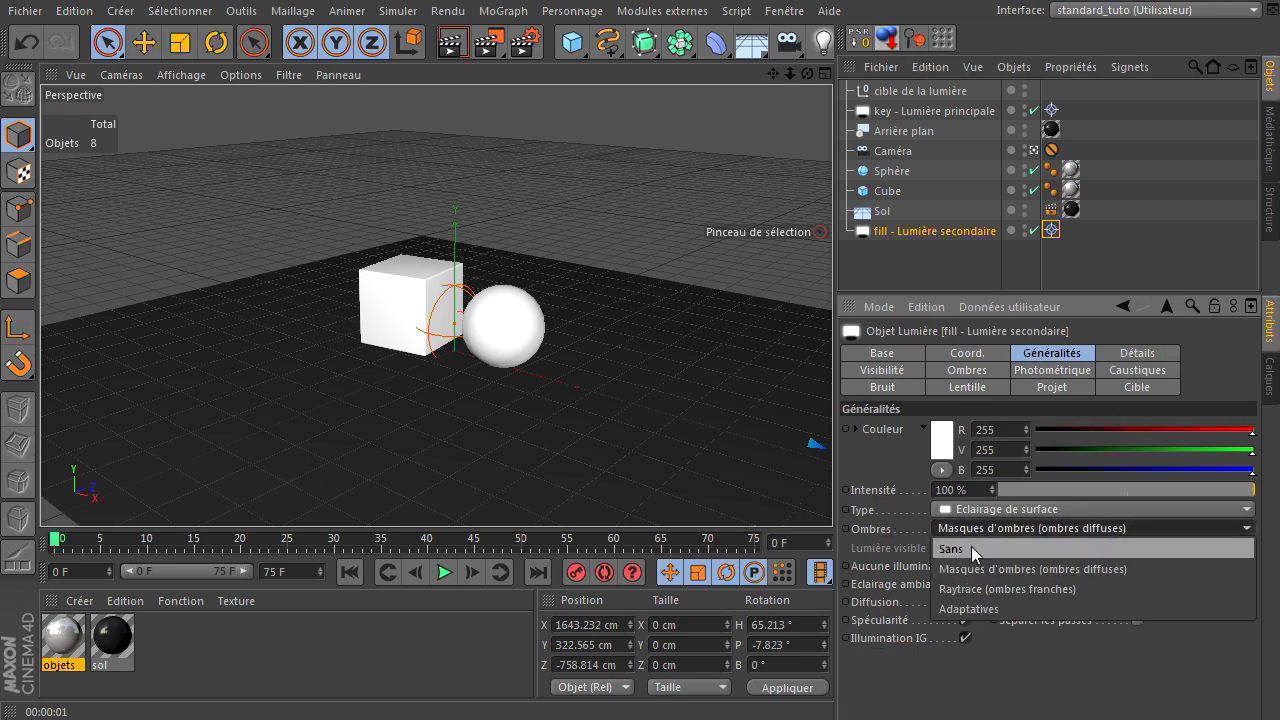
pyautogui.click(971, 546)
# Disable Afficher dans les réflexions for the fill light and render the Perspective view
pyautogui.click(1122, 358)
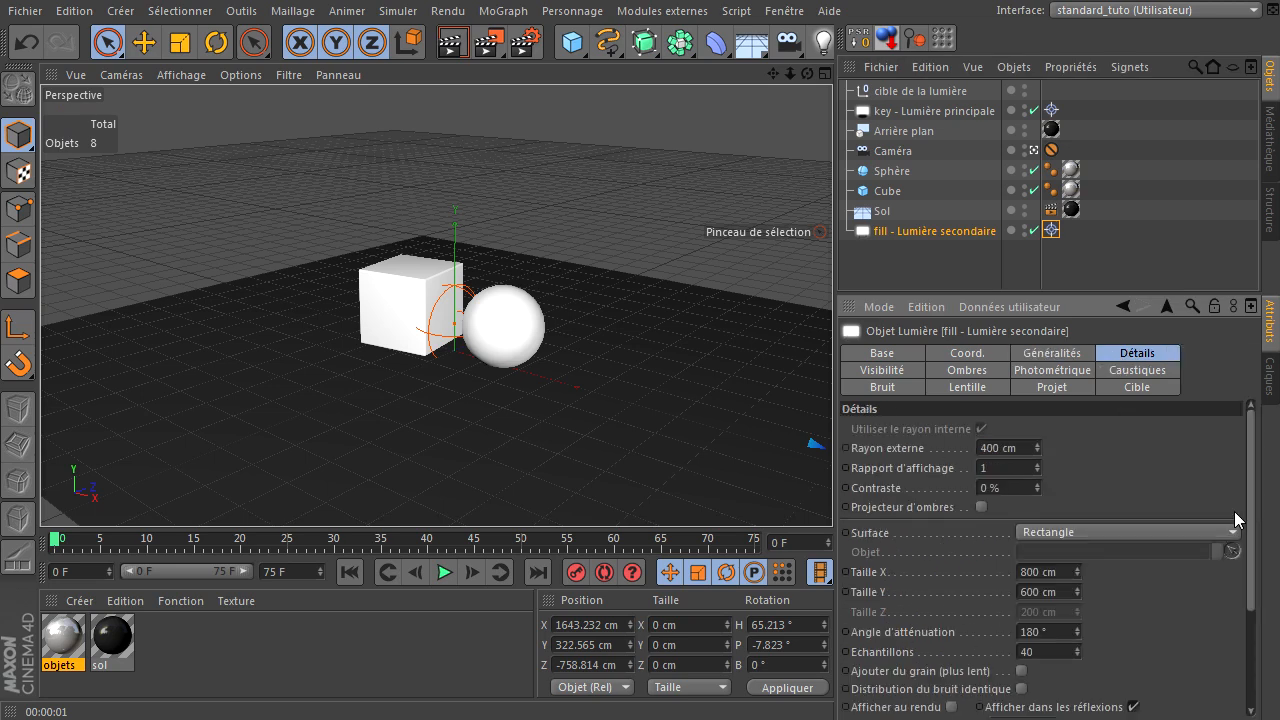
pyautogui.click(1133, 707)
pyautogui.click(944, 261)
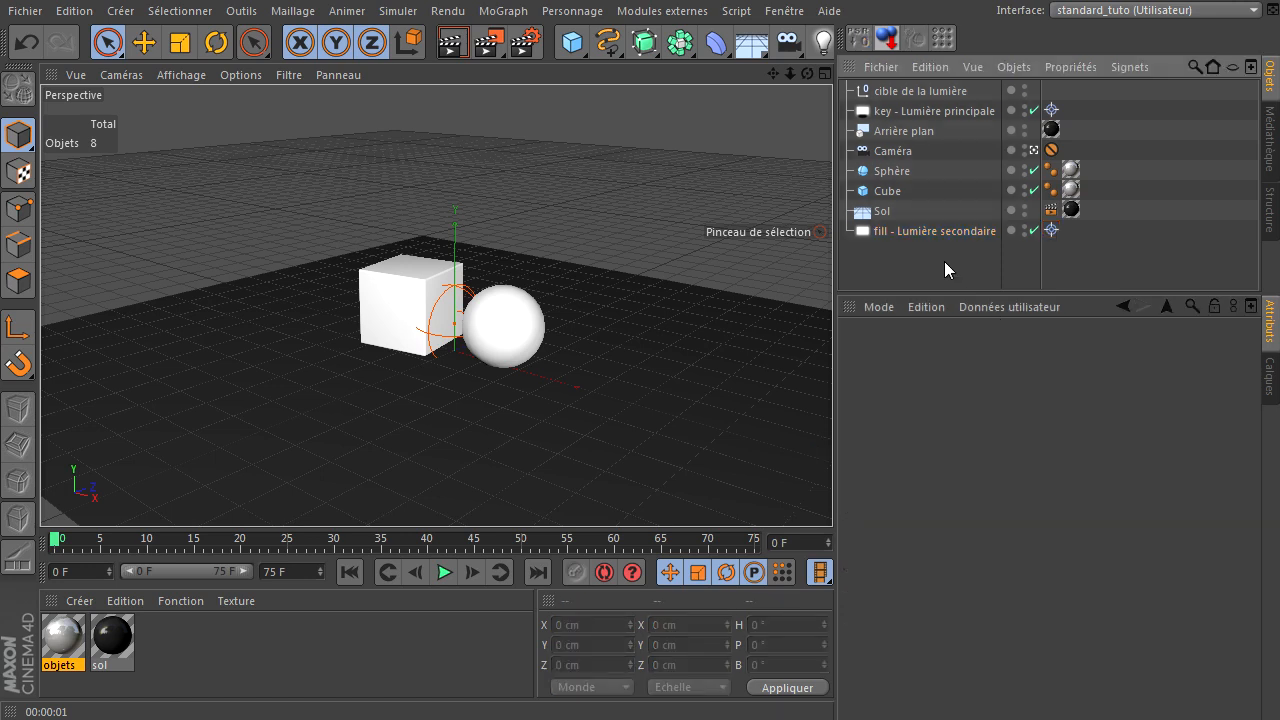
pyautogui.click(448, 45)
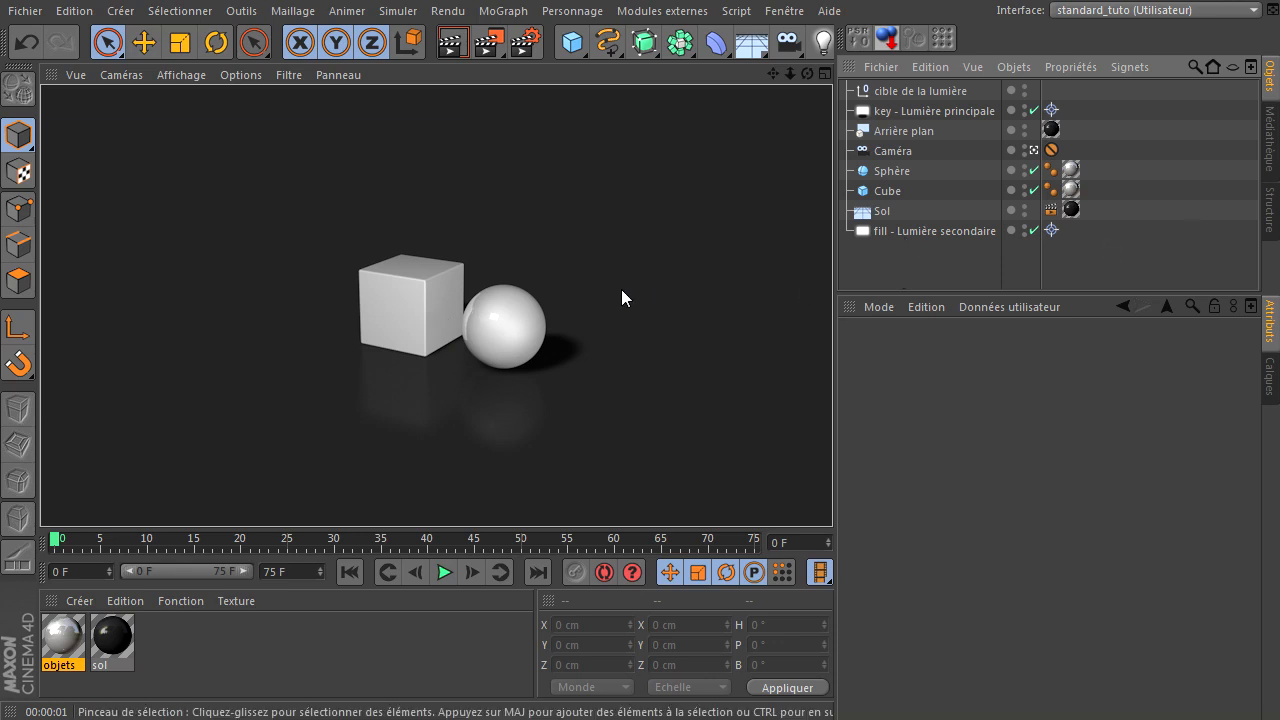
# Set the key light's intensity to 85 %
pyautogui.click(935, 111)
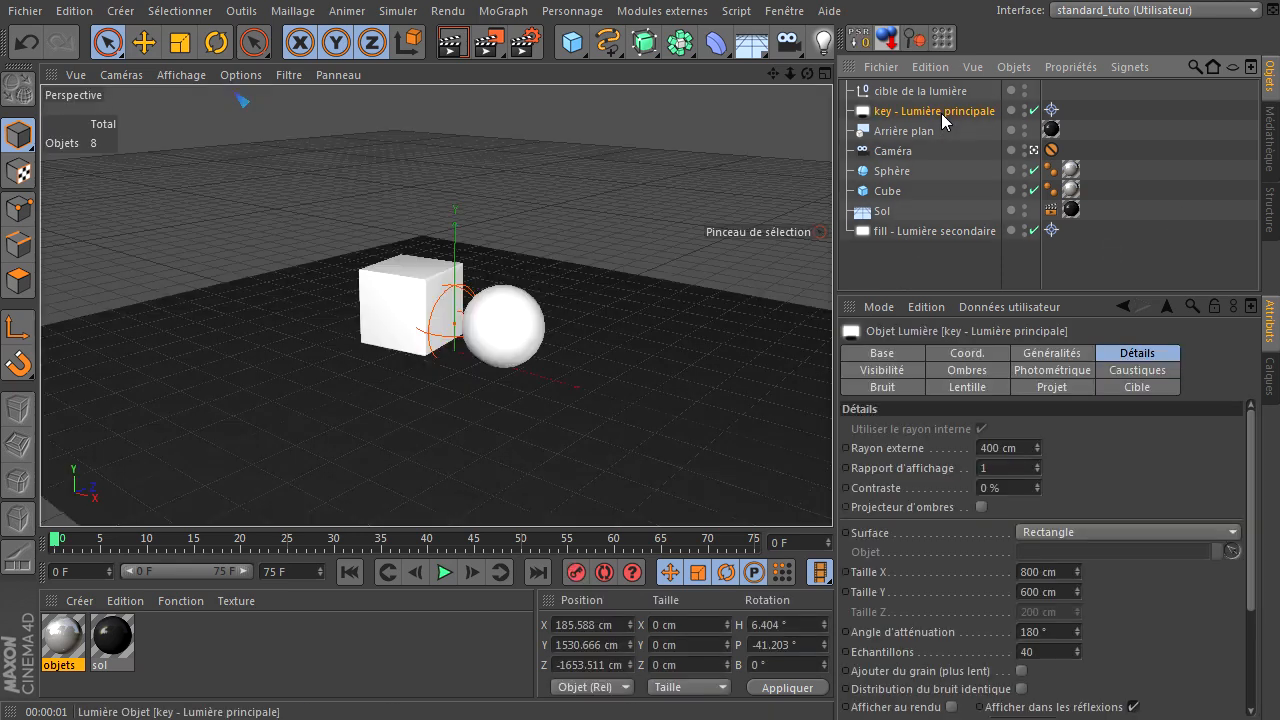
pyautogui.click(1044, 356)
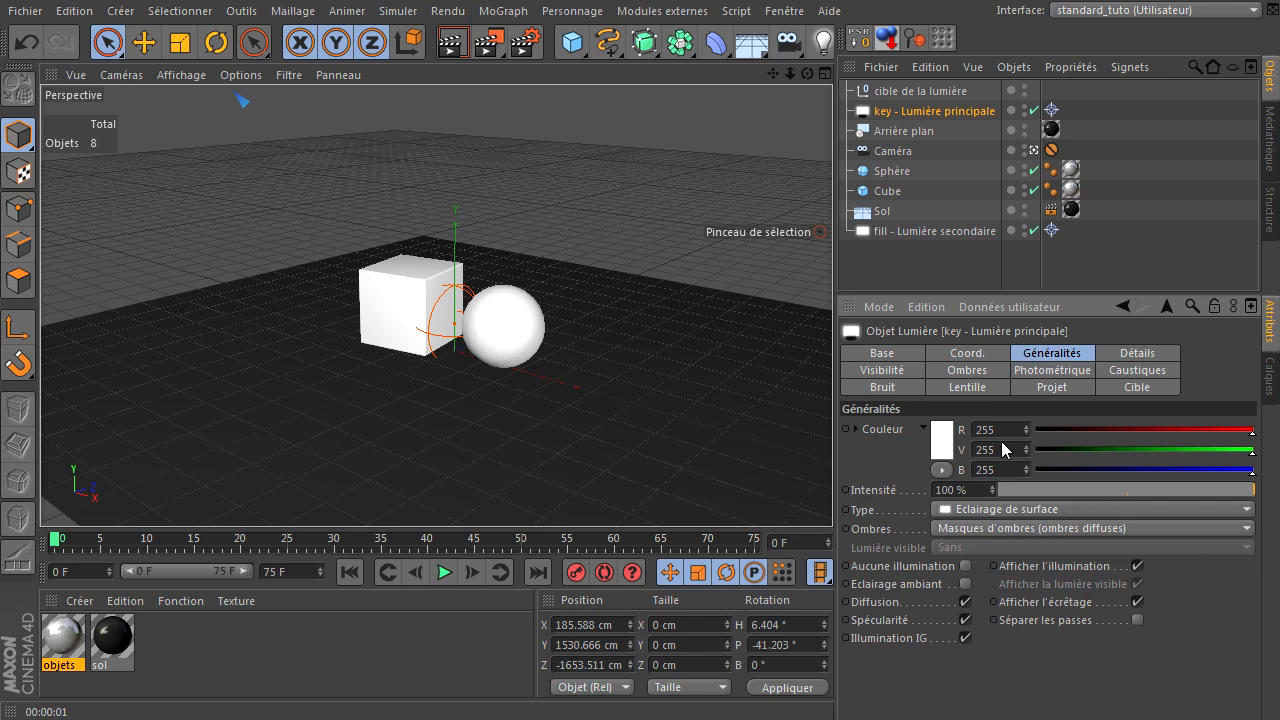
pyautogui.click(979, 491)
pyautogui.write('85')
pyautogui.press('Return')
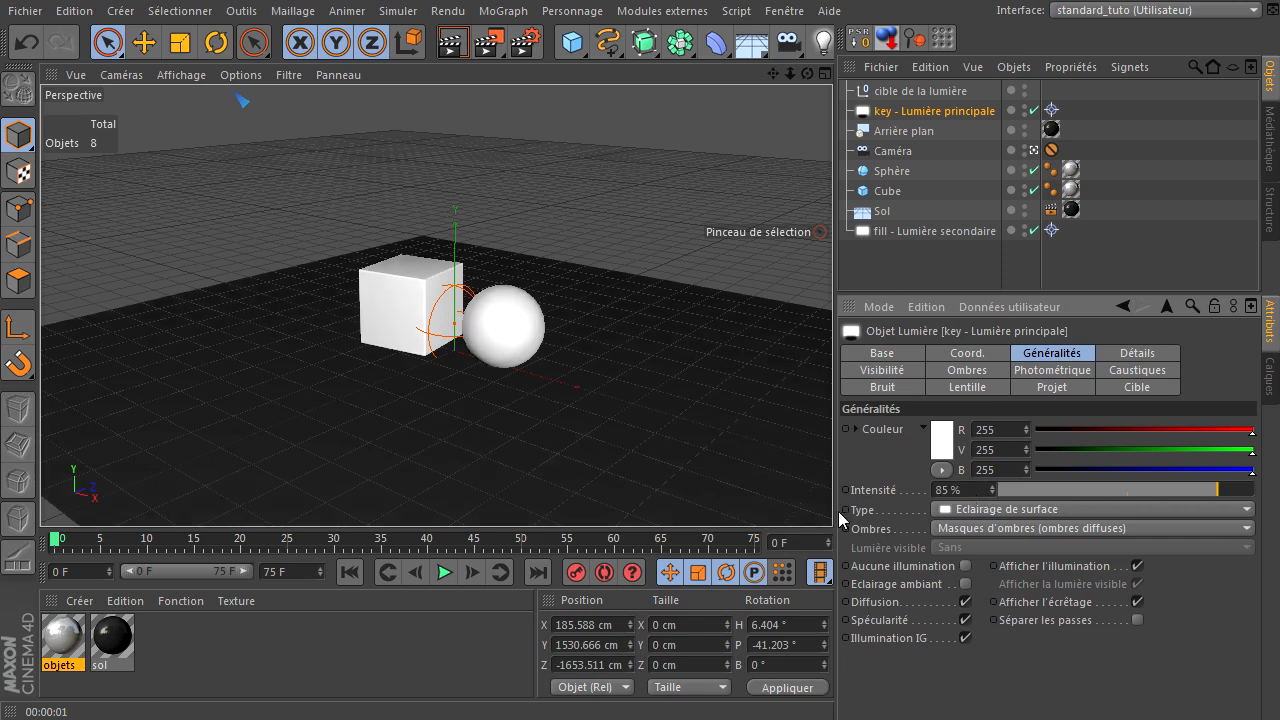
# Set the fill light's intensity to 85 % and render the Perspective view
pyautogui.click(888, 234)
pyautogui.click(979, 489)
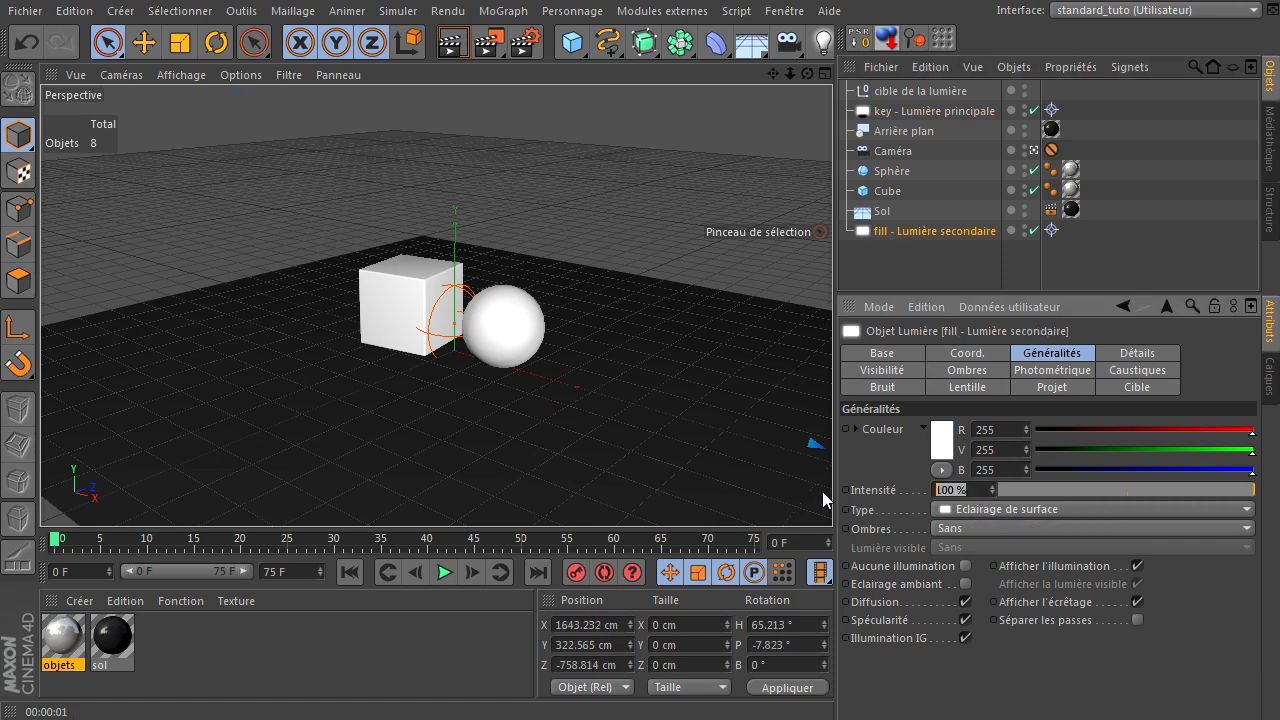
pyautogui.write('85')
pyautogui.press('Return')
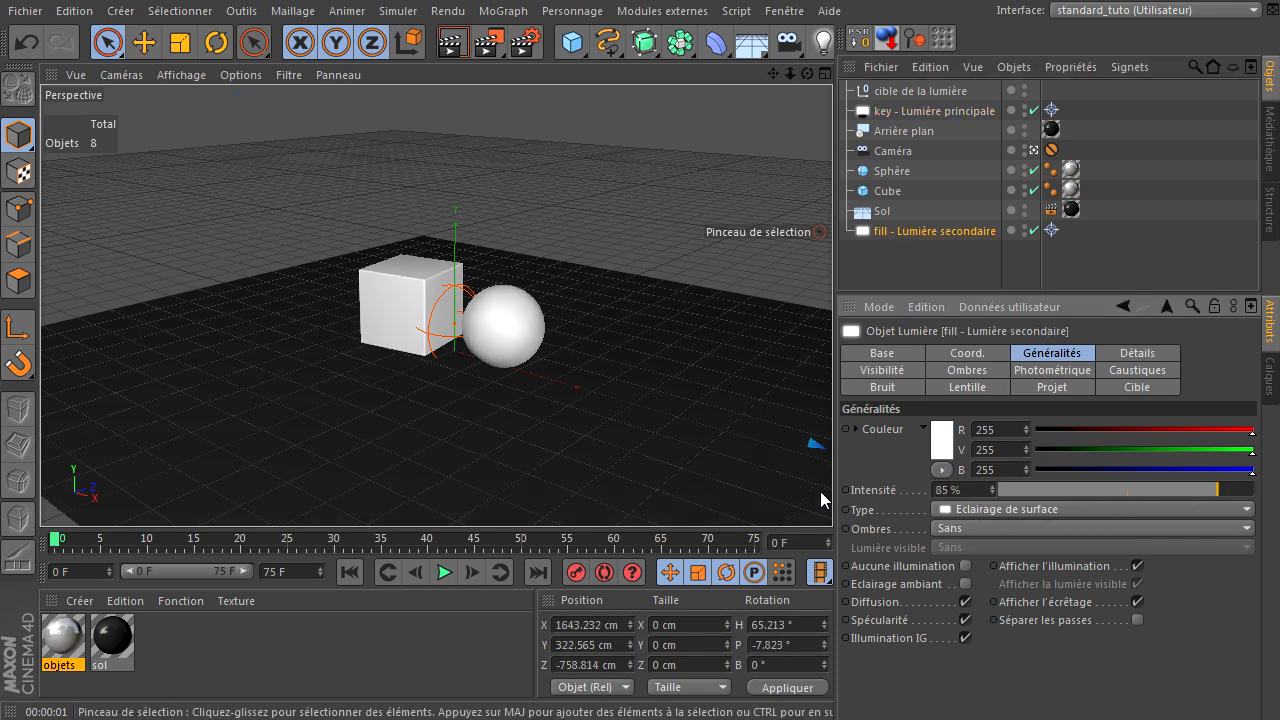
pyautogui.click(452, 41)
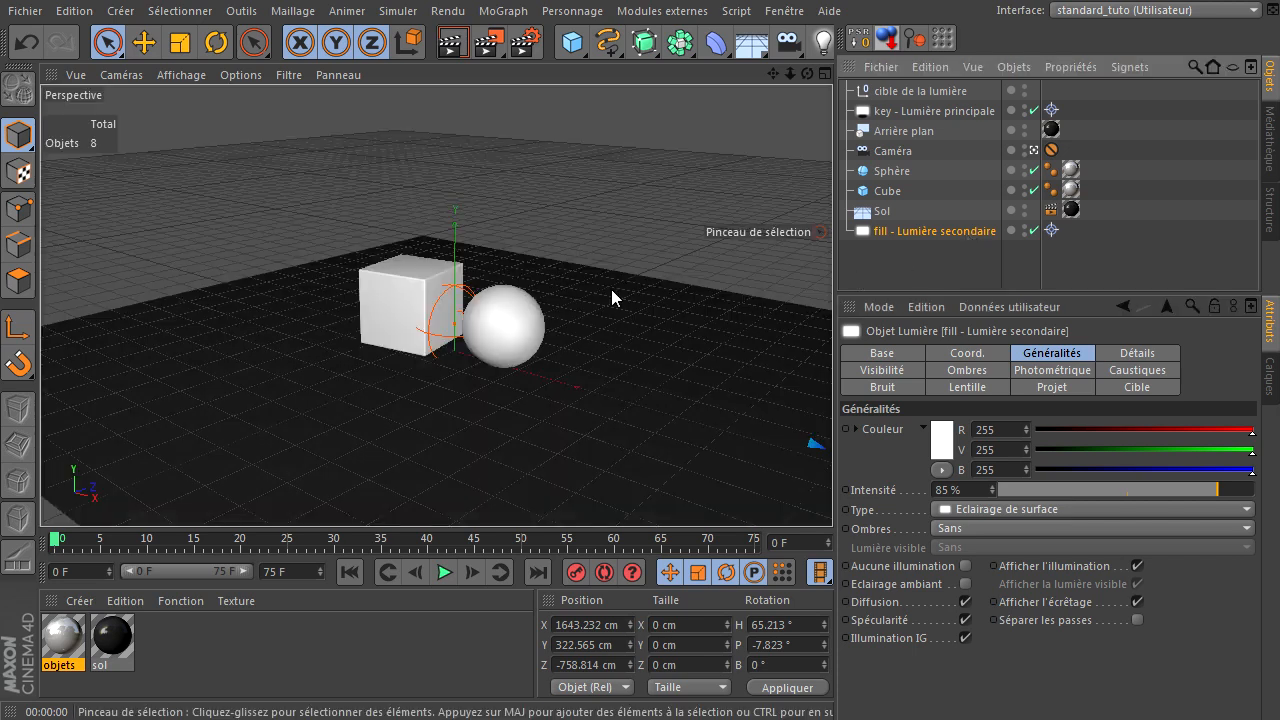
# Reposition the fill light to about X 1587 cm, Y 290 cm, Z -315 cm and render the enlarged Perspective view
pyautogui.middleClick(611, 289)
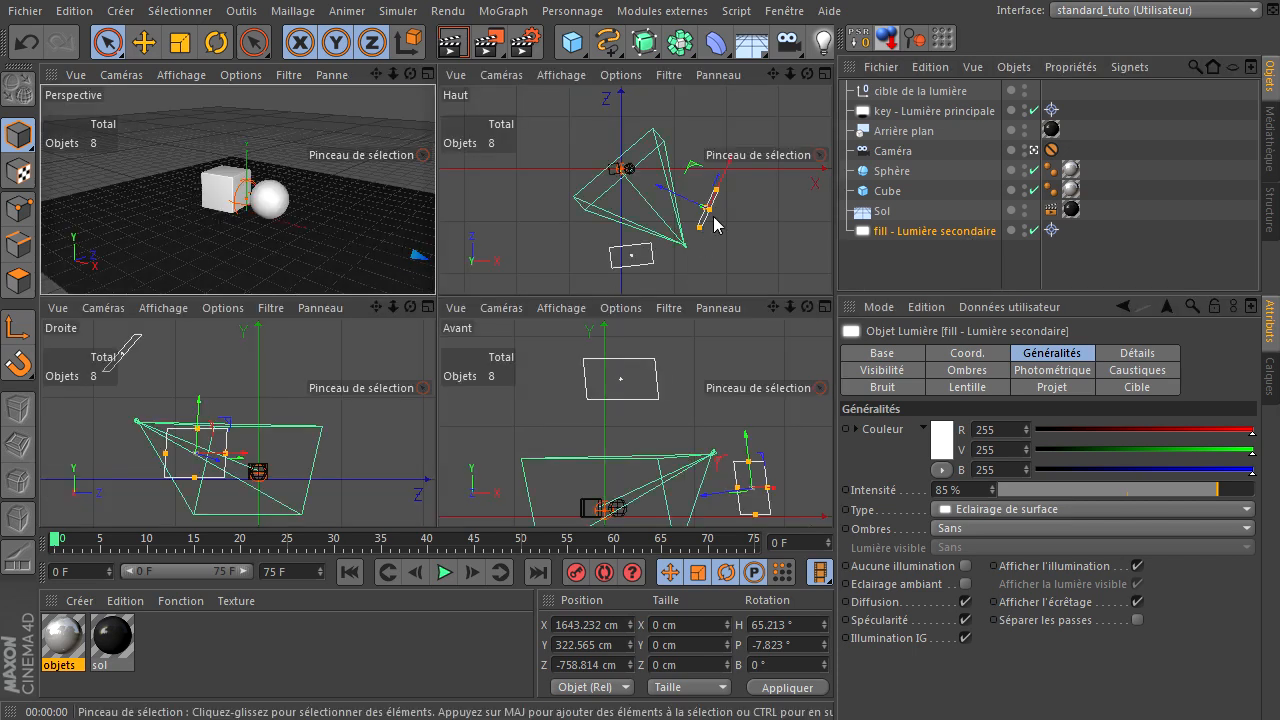
pyautogui.moveTo(745, 488); pyautogui.dragTo(724, 490)
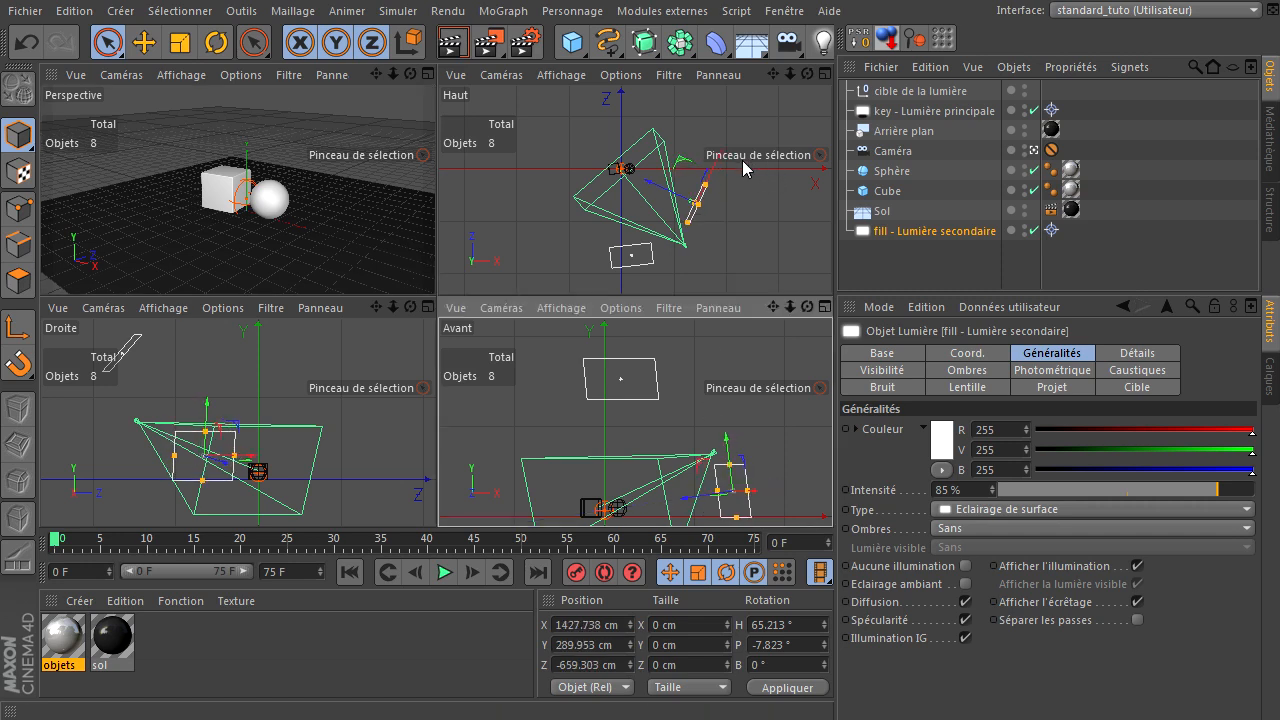
pyautogui.moveTo(713, 172); pyautogui.dragTo(718, 152)
pyautogui.middleClick(298, 142)
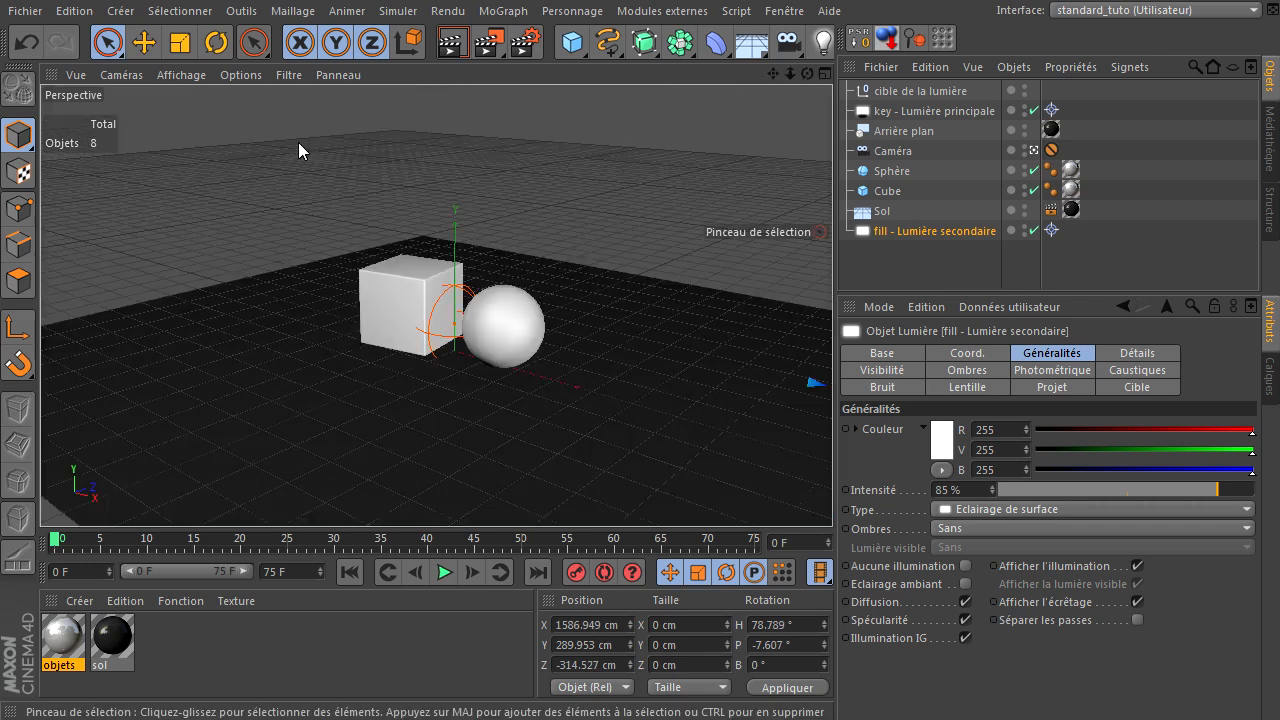
pyautogui.click(457, 47)
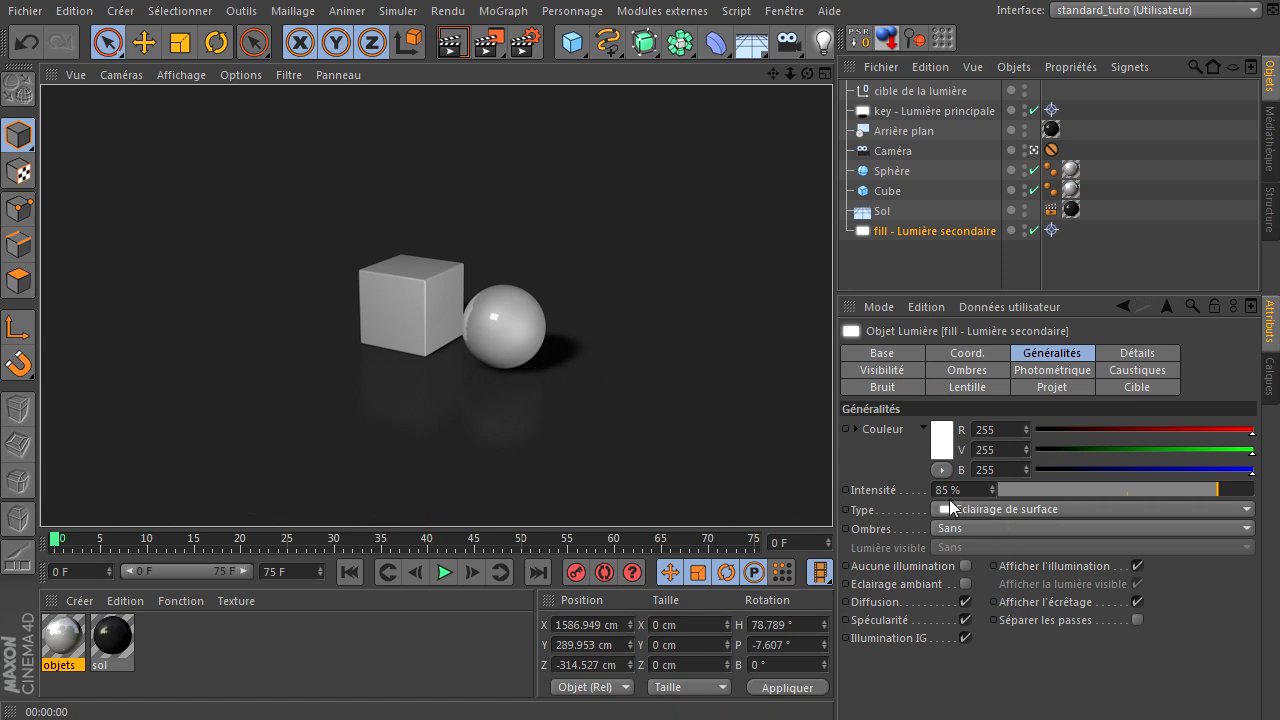
# Reduce the fill light's intensity to 70 %, checking the change with Perspective renders
pyautogui.moveTo(1201, 495); pyautogui.dragTo(1182, 493)
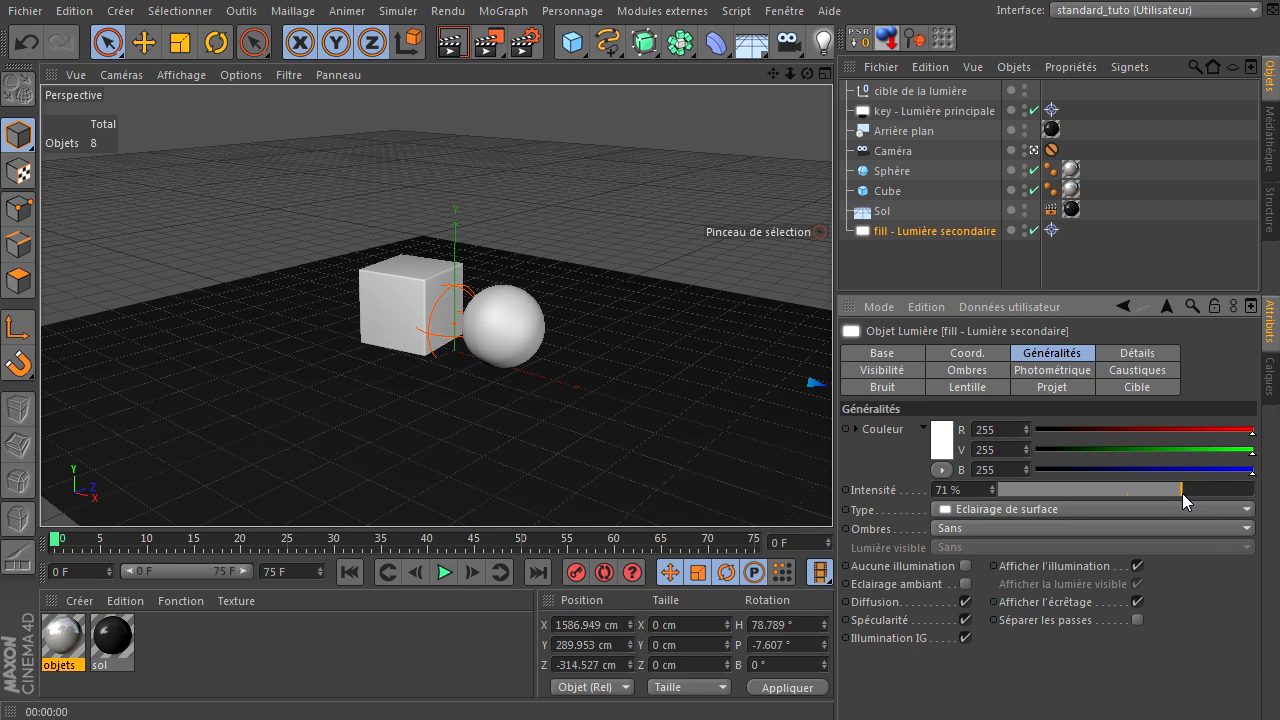
pyautogui.click(454, 46)
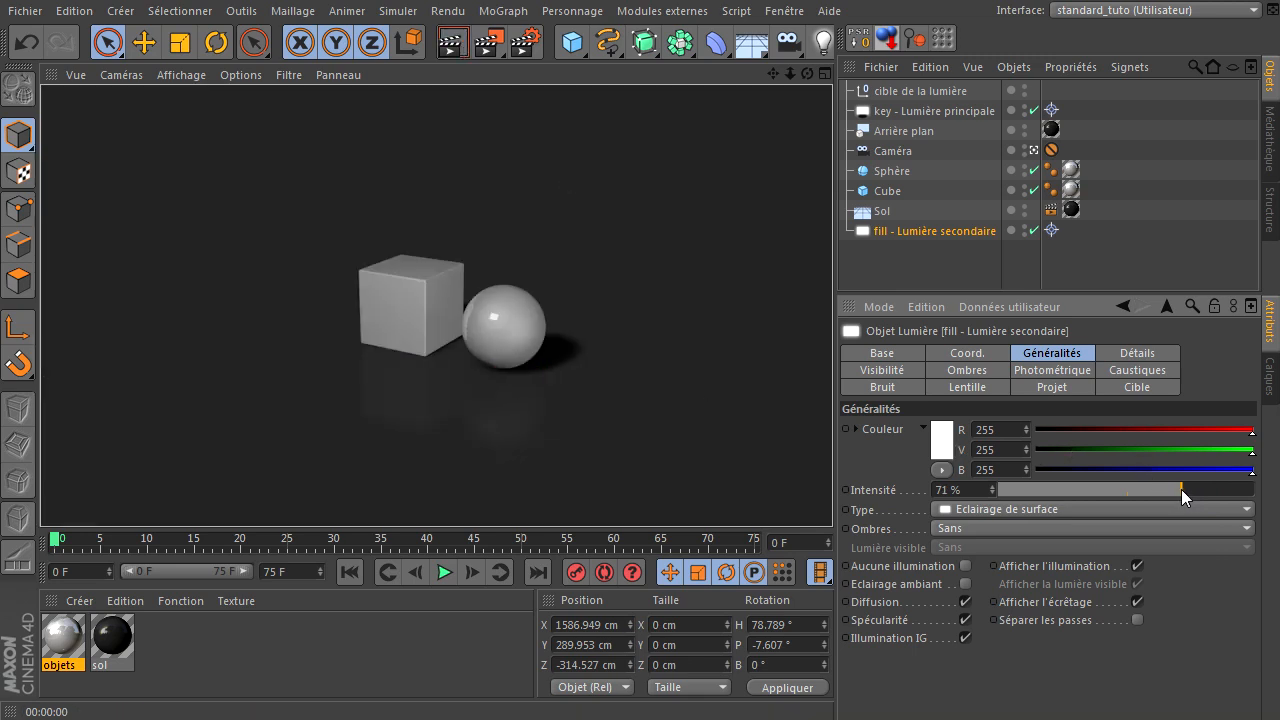
pyautogui.moveTo(1181, 489); pyautogui.dragTo(1178, 489)
pyautogui.click(463, 46)
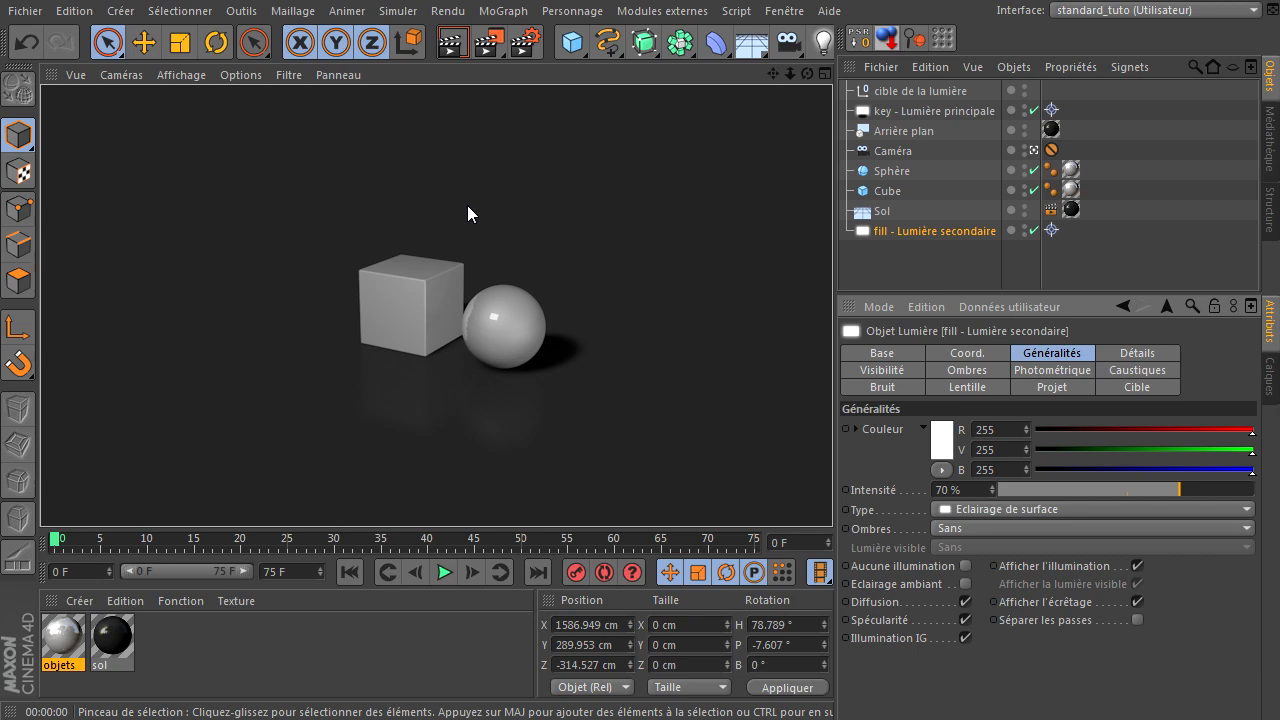
# Review the key light's general settings and the fill light's general and shadow settings
pyautogui.click(947, 110)
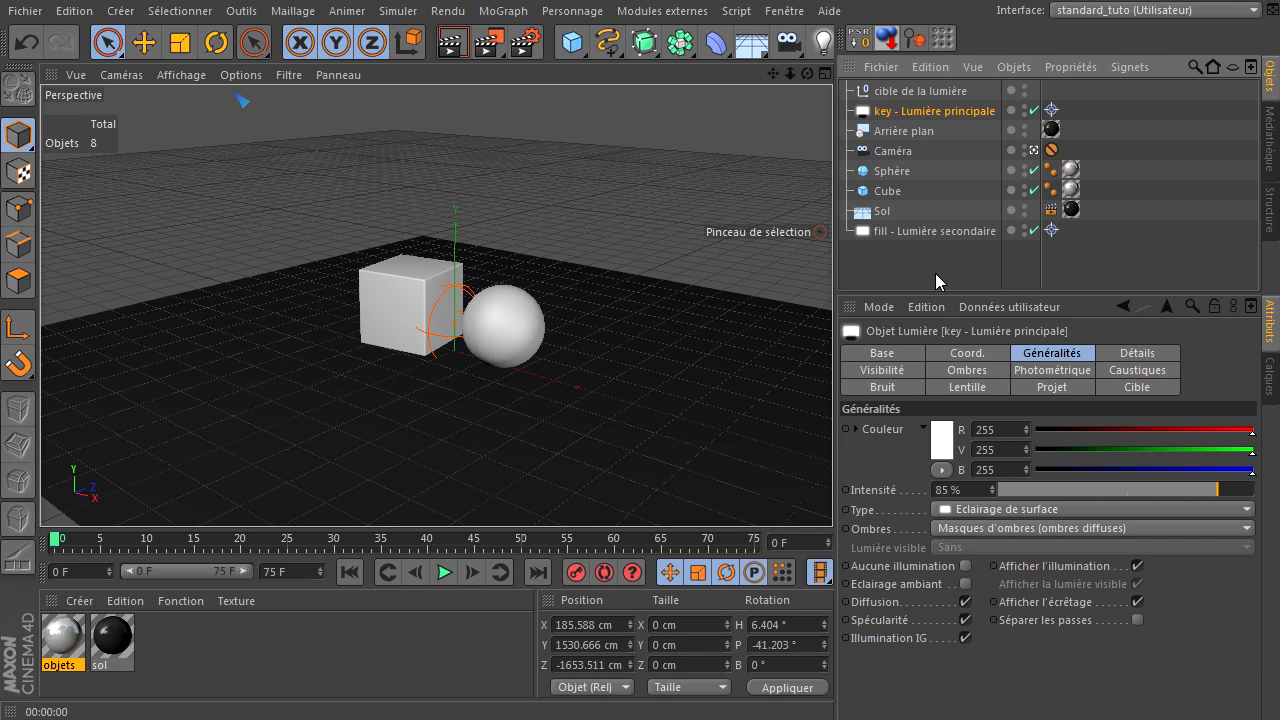
pyautogui.click(930, 233)
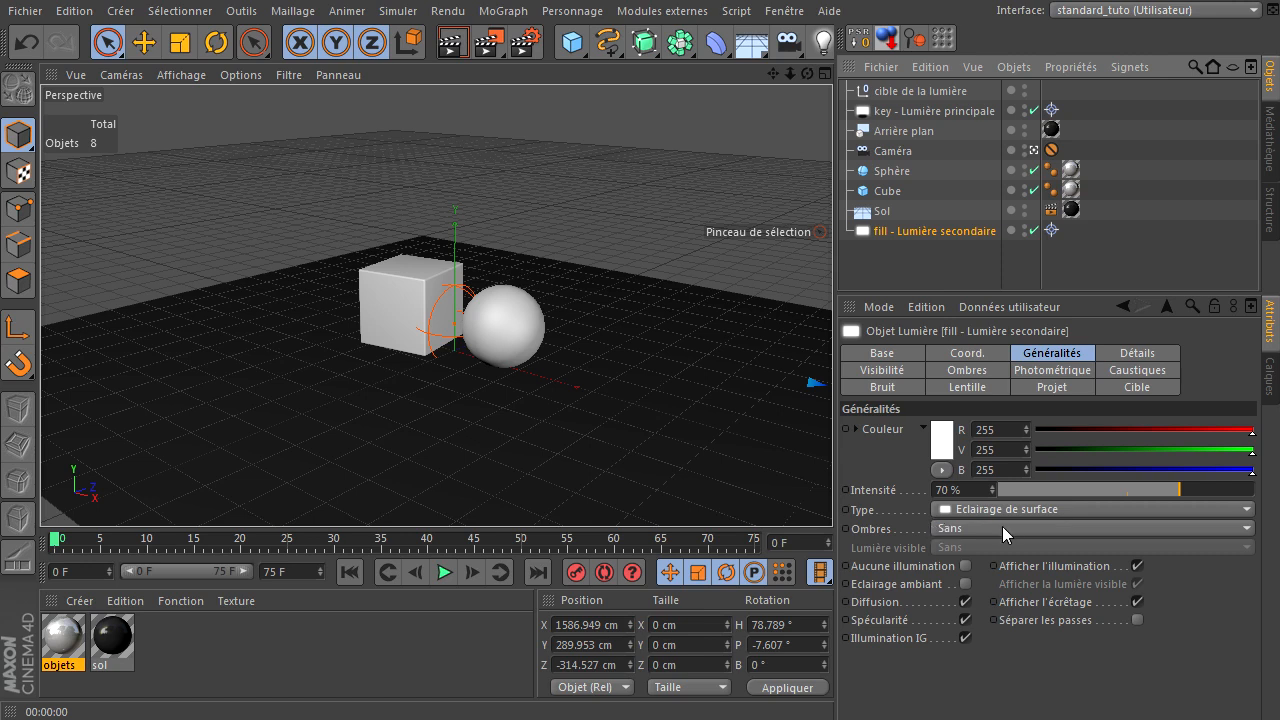
pyautogui.click(946, 372)
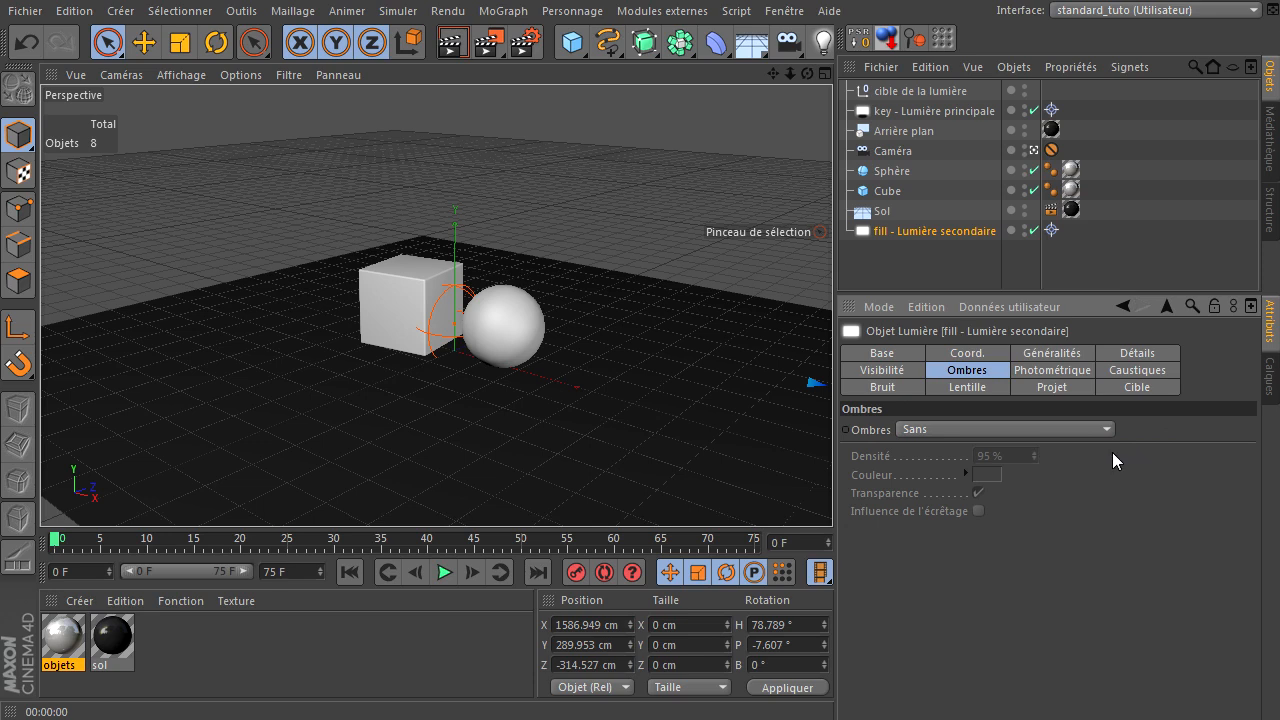
# Show all four views and move the key light directly above the fill light in the object list
pyautogui.middleClick(703, 237)
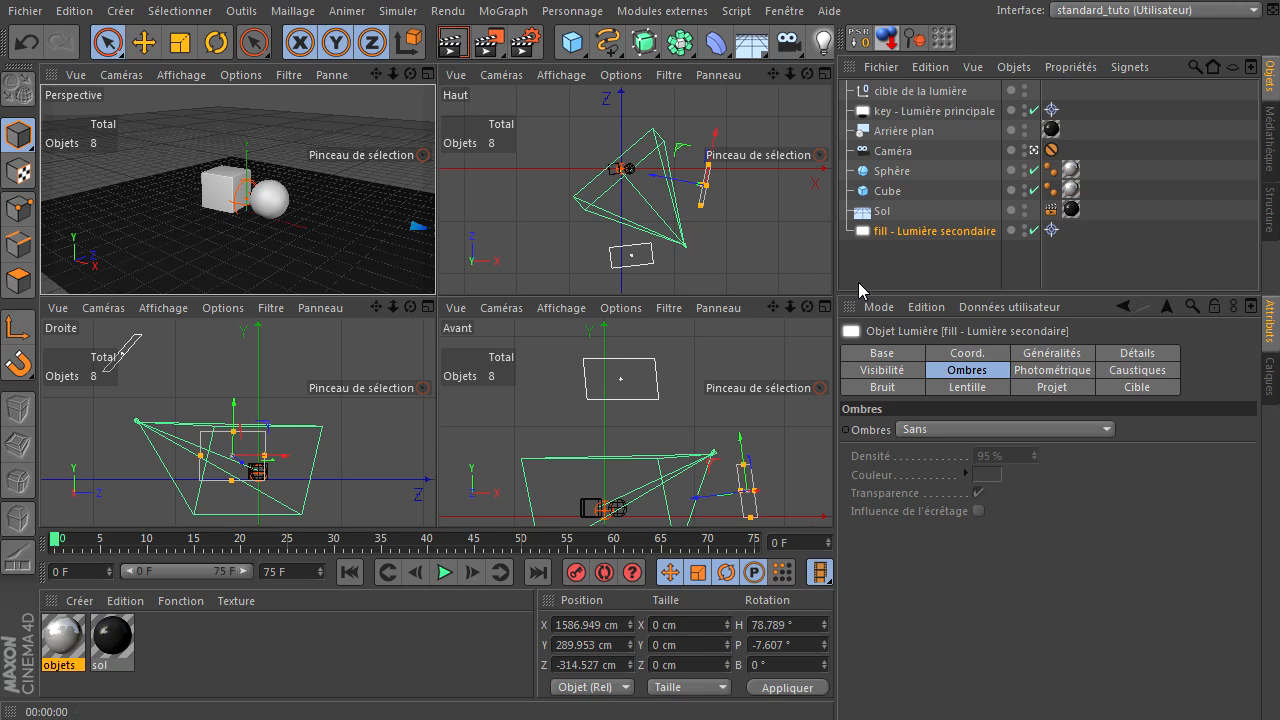
pyautogui.click(937, 110)
pyautogui.moveTo(930, 185); pyautogui.dragTo(917, 217)
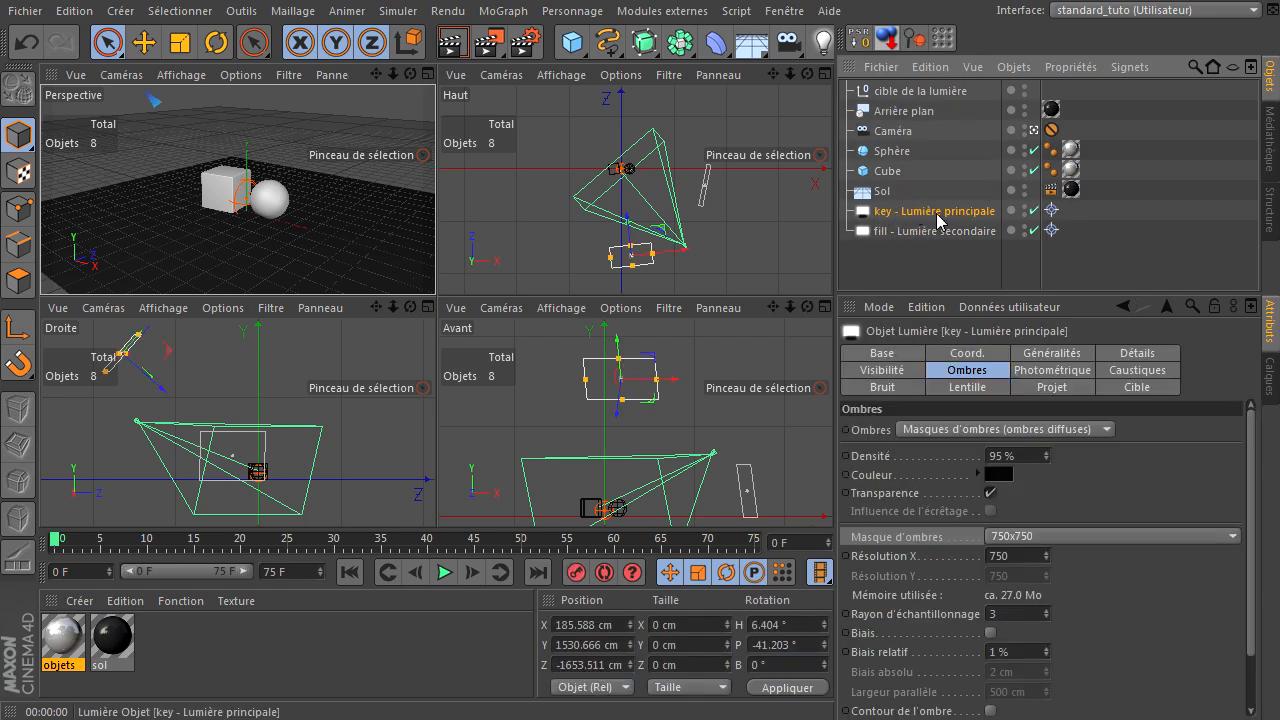
# Duplicate the fill light, placing the copy just below the original in the object list
pyautogui.click(896, 263)
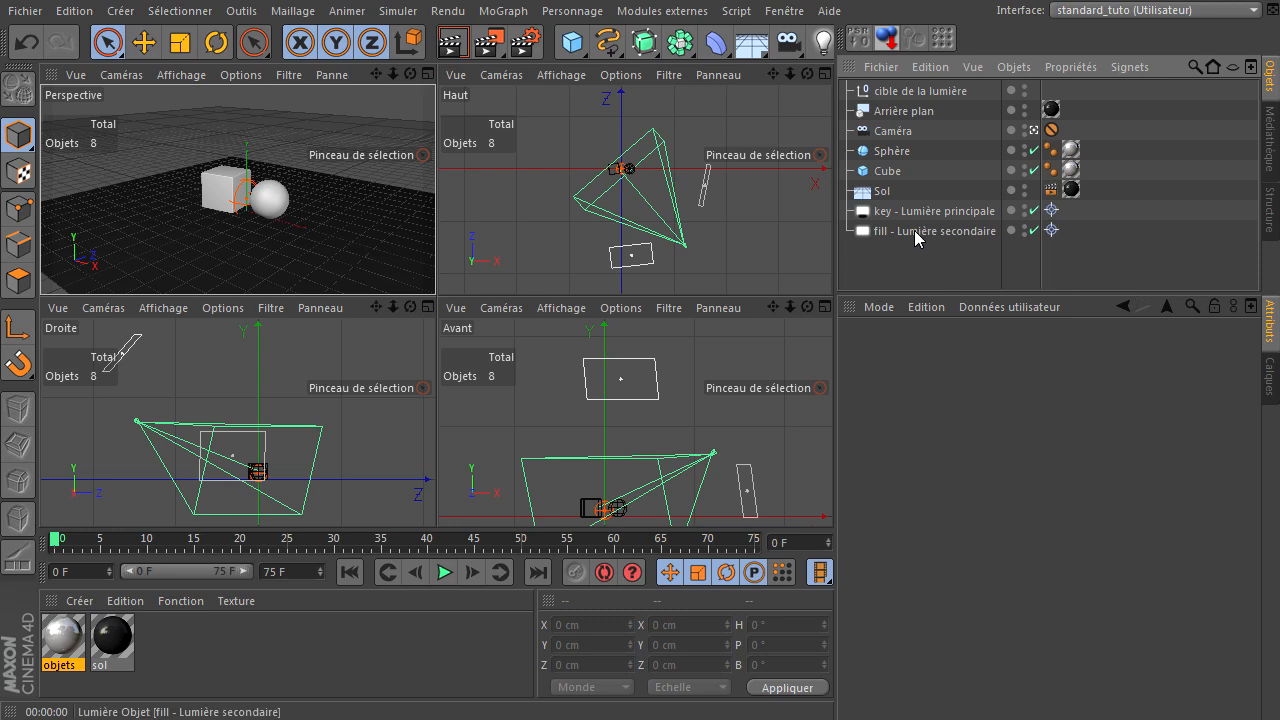
pyautogui.click(918, 236)
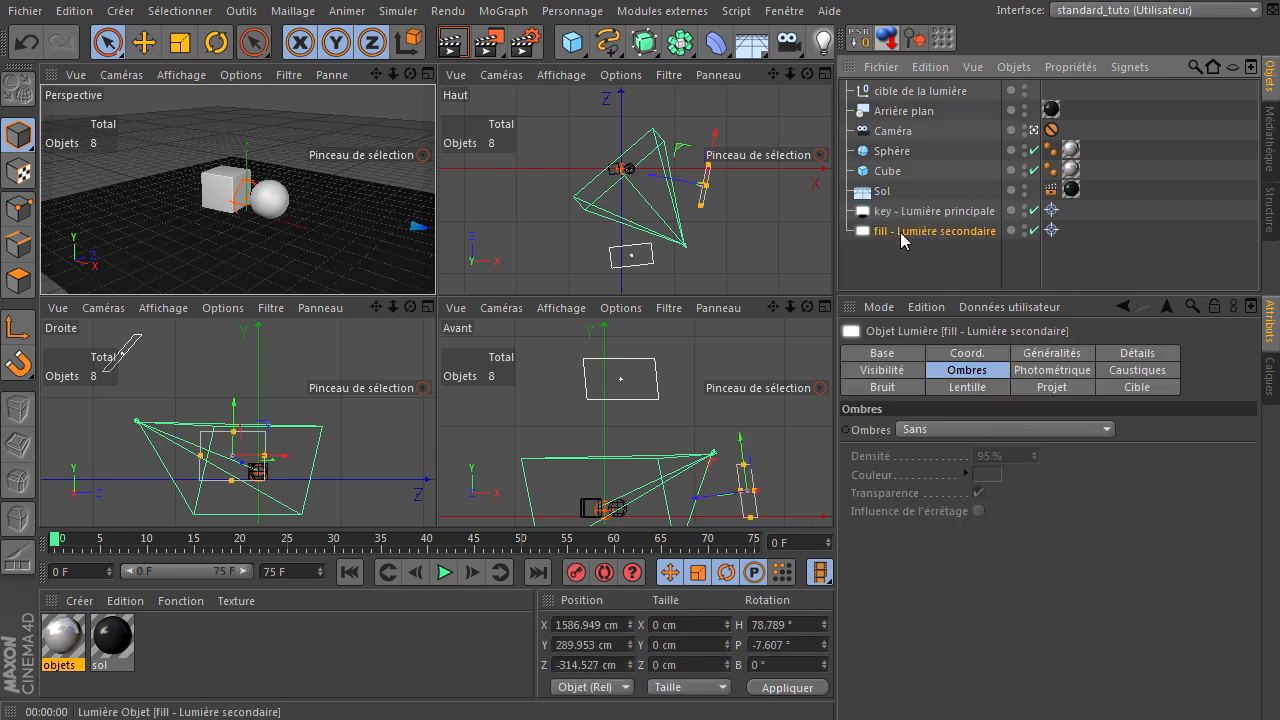
pyautogui.keyDown('ctrl'); pyautogui.moveTo(901, 252); pyautogui.dragTo(901, 258); pyautogui.keyUp('ctrl')
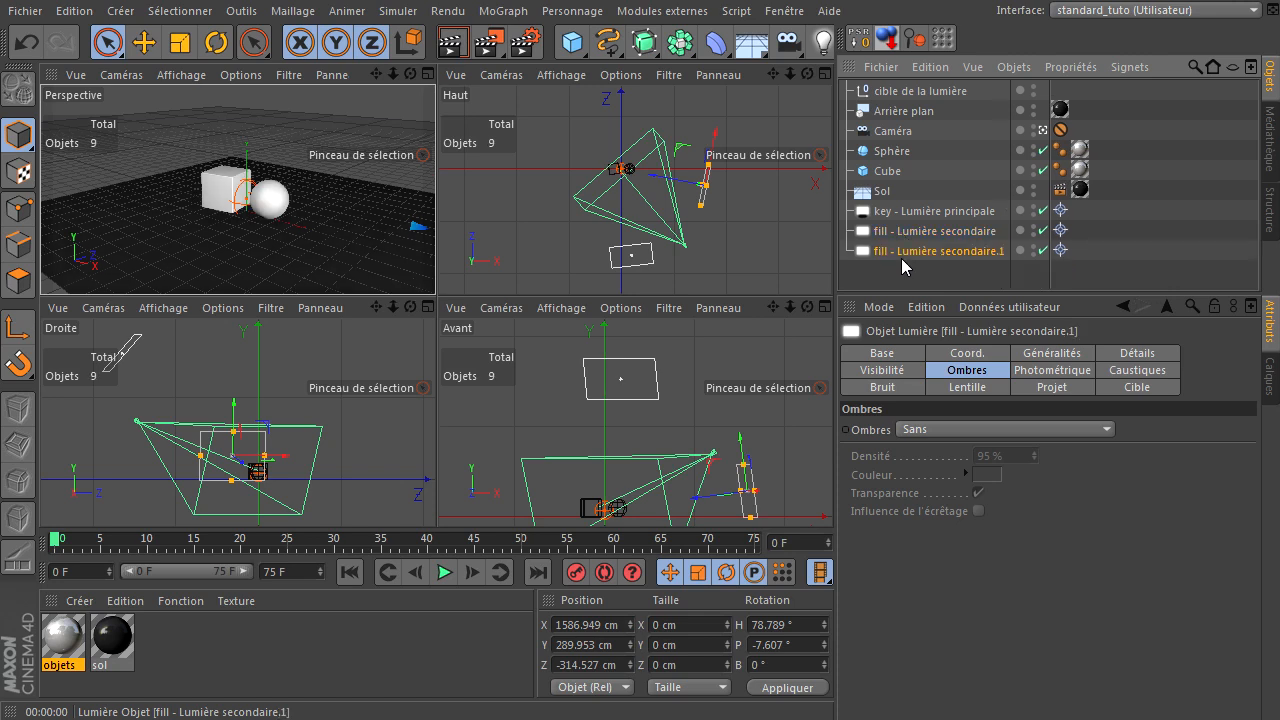
# Rename the duplicated fill light as "back - Lumière contre champ"
pyautogui.doubleClick(904, 250)
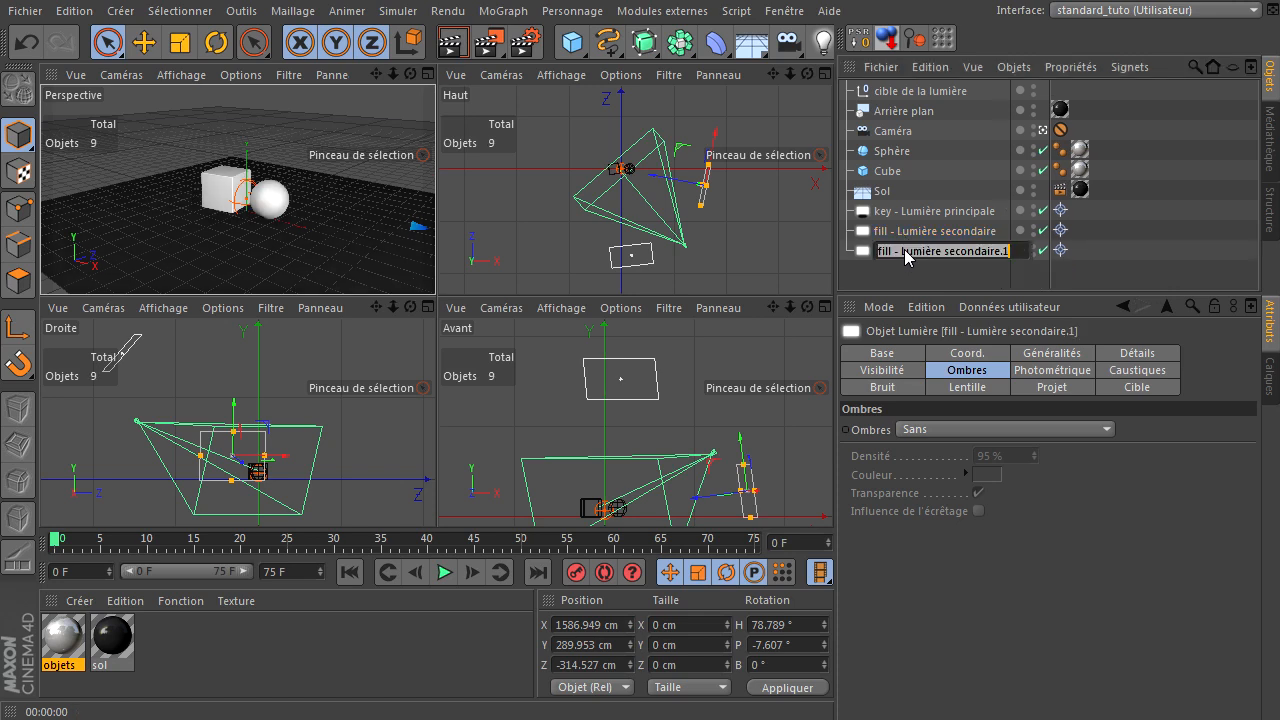
pyautogui.press('Home')
pyautogui.press('Delete')
pyautogui.press('Delete')
pyautogui.press('Delete')
pyautogui.press('Delete')
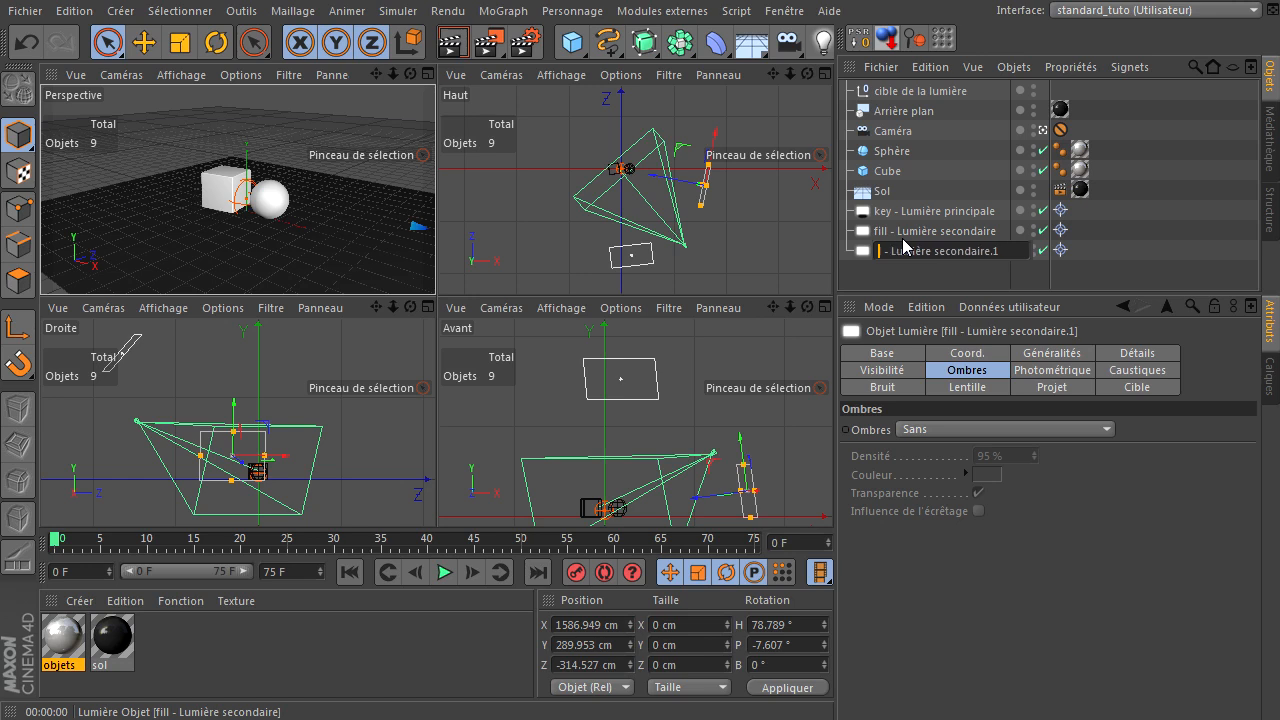
pyautogui.write('back ')
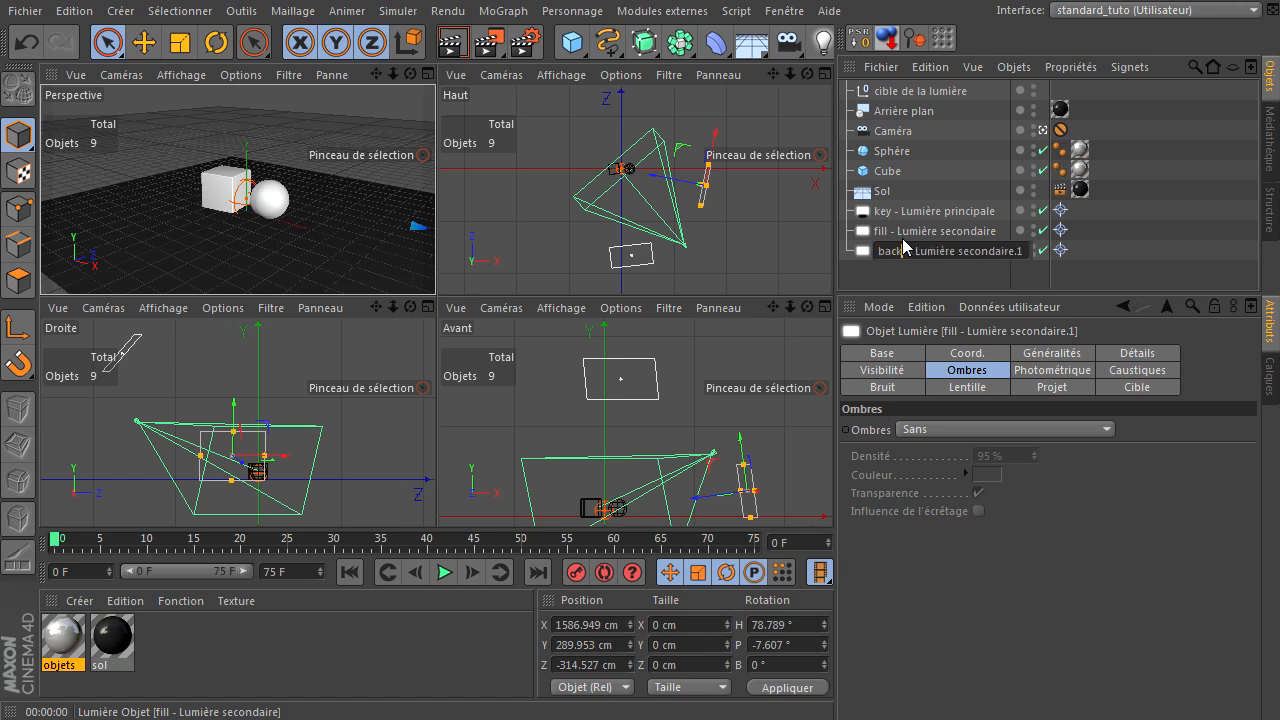
pyautogui.write('l')
pyautogui.press('Return')
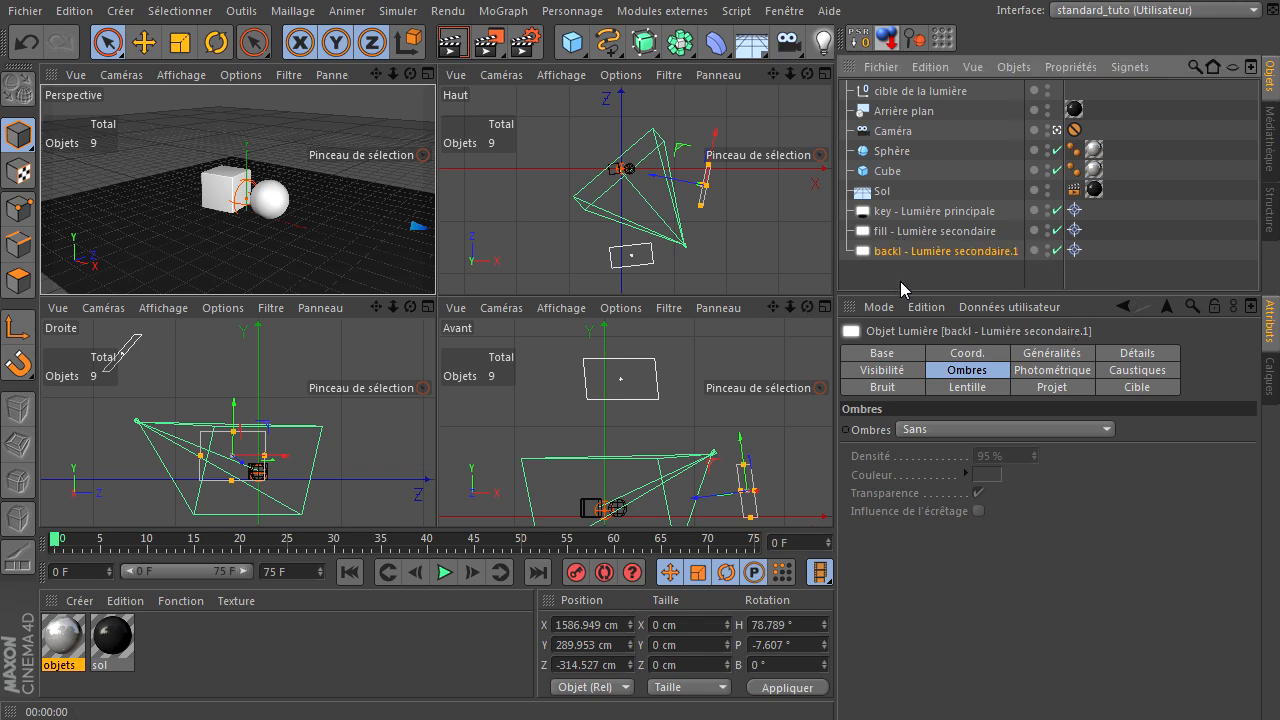
pyautogui.doubleClick(898, 251)
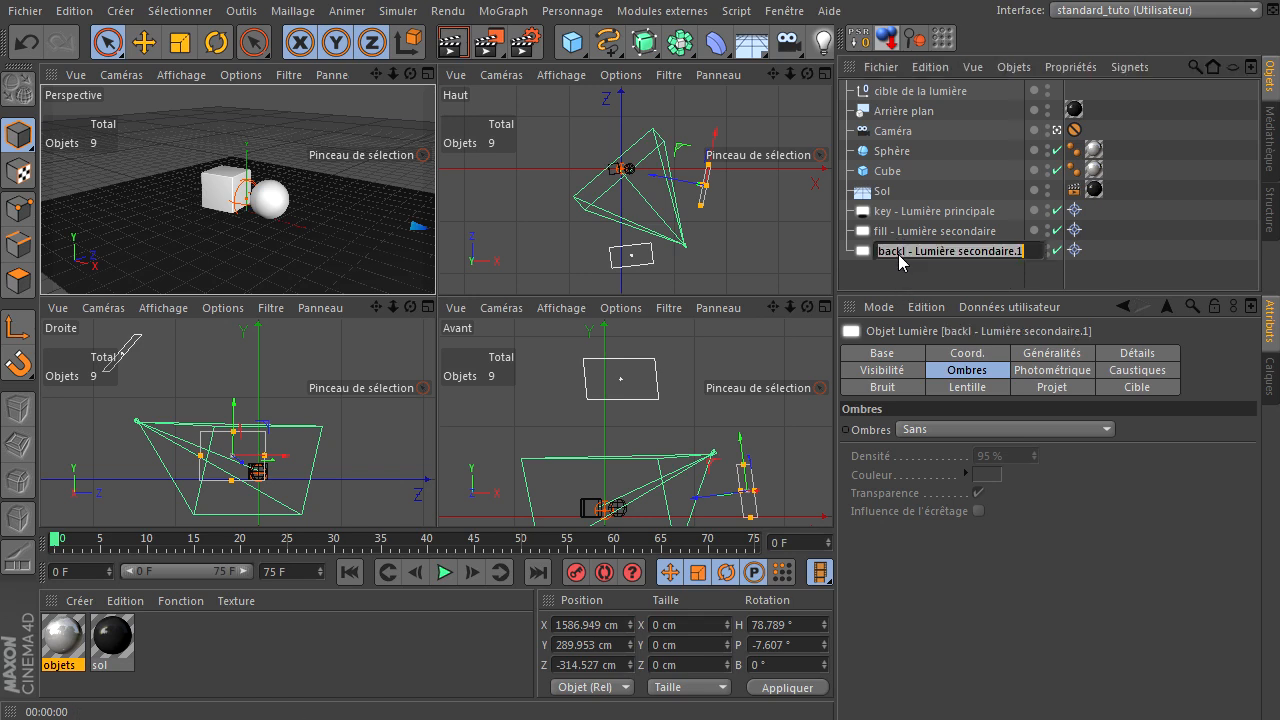
pyautogui.press('Home')
pyautogui.press('Right')
pyautogui.click(953, 252)
pyautogui.hotkey('shift', 'End')
pyautogui.write('contre champ')
pyautogui.press('Return')
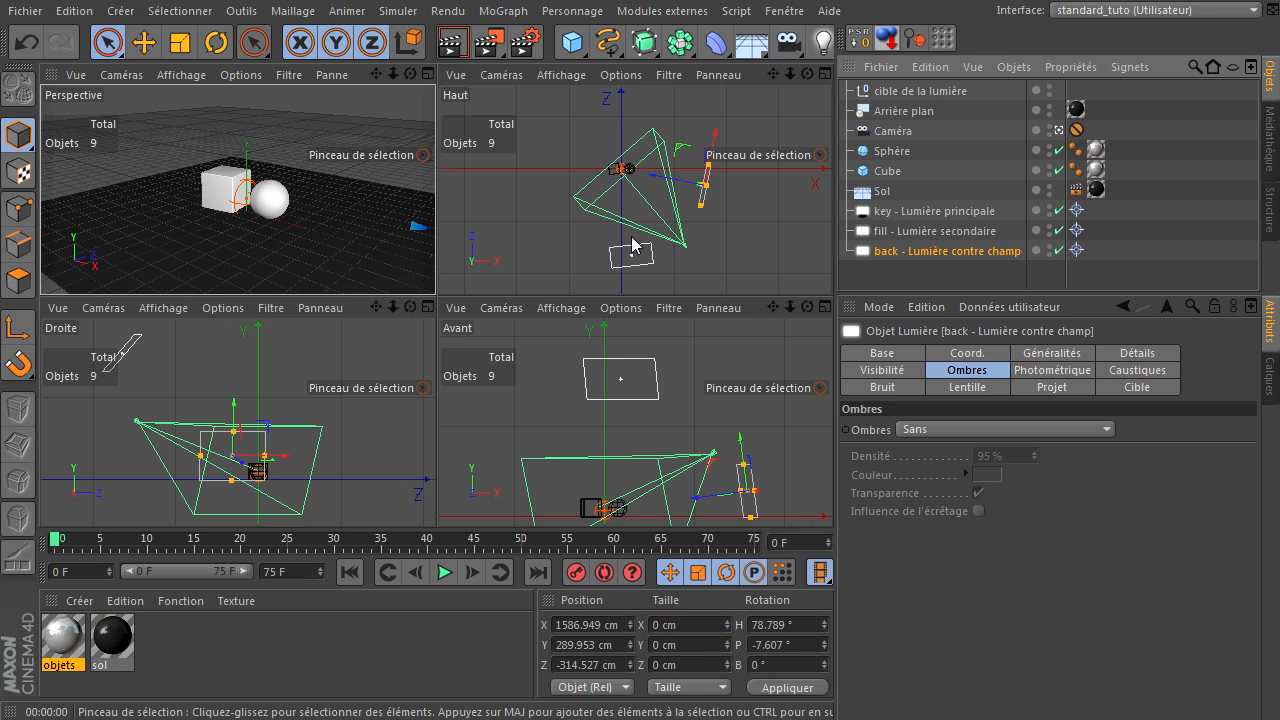
# Move the back light behind the cube and sphere in the top view, to about X -1324, Z 1168 cm
pyautogui.moveTo(714, 134); pyautogui.dragTo(734, 29)
pyautogui.middleClick(663, 222)
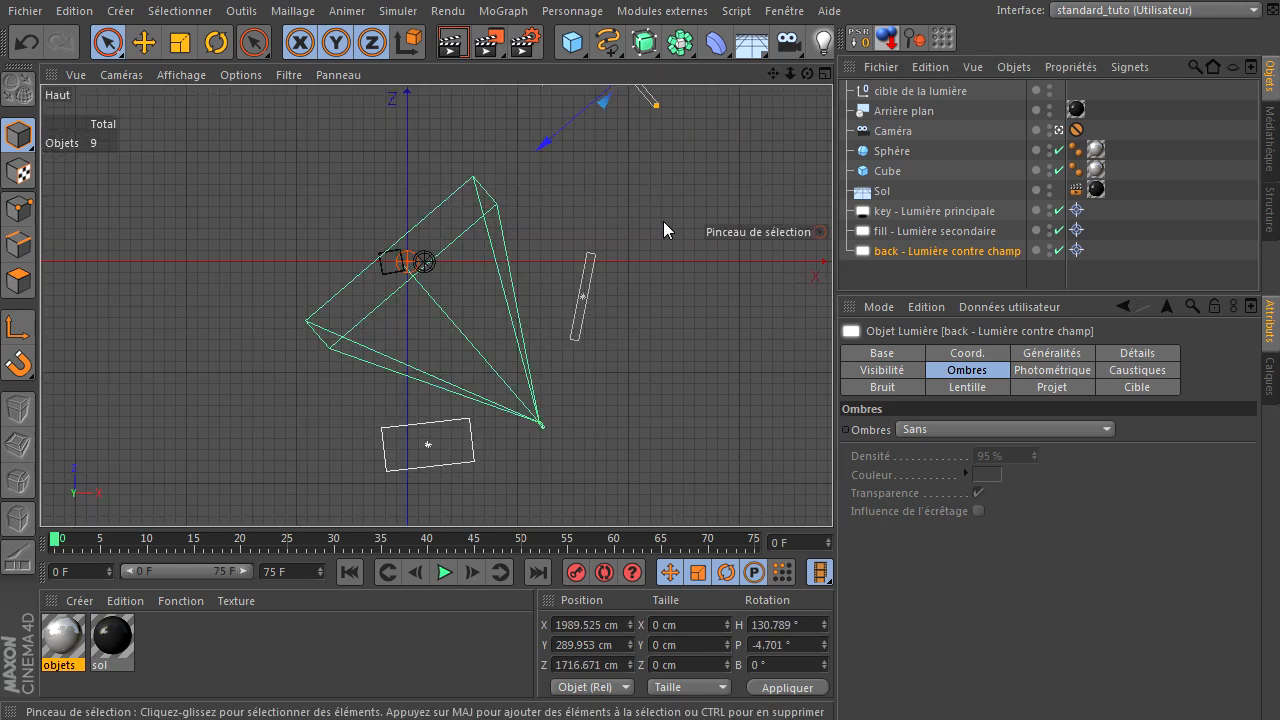
pyautogui.scroll(-3, 628, 254)
pyautogui.moveTo(608, 118); pyautogui.dragTo(328, 186)
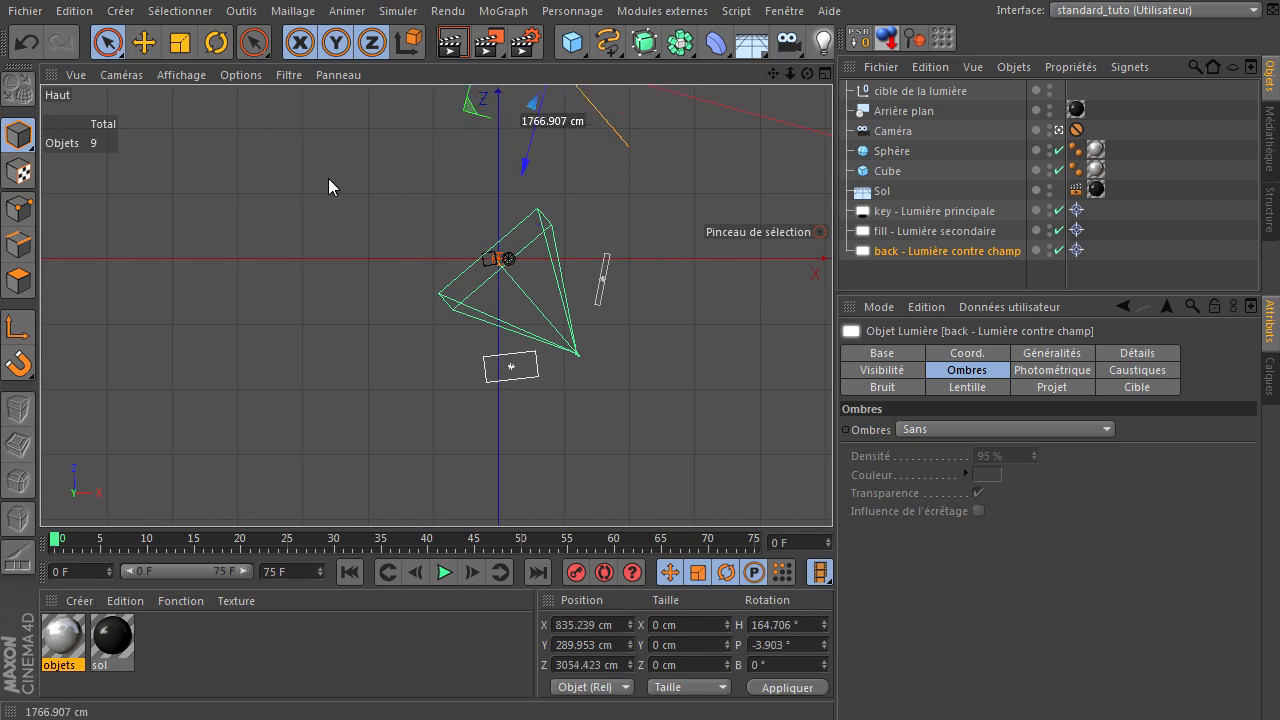
pyautogui.moveTo(517, 130); pyautogui.dragTo(490, 308)
pyautogui.moveTo(406, 187); pyautogui.dragTo(314, 234)
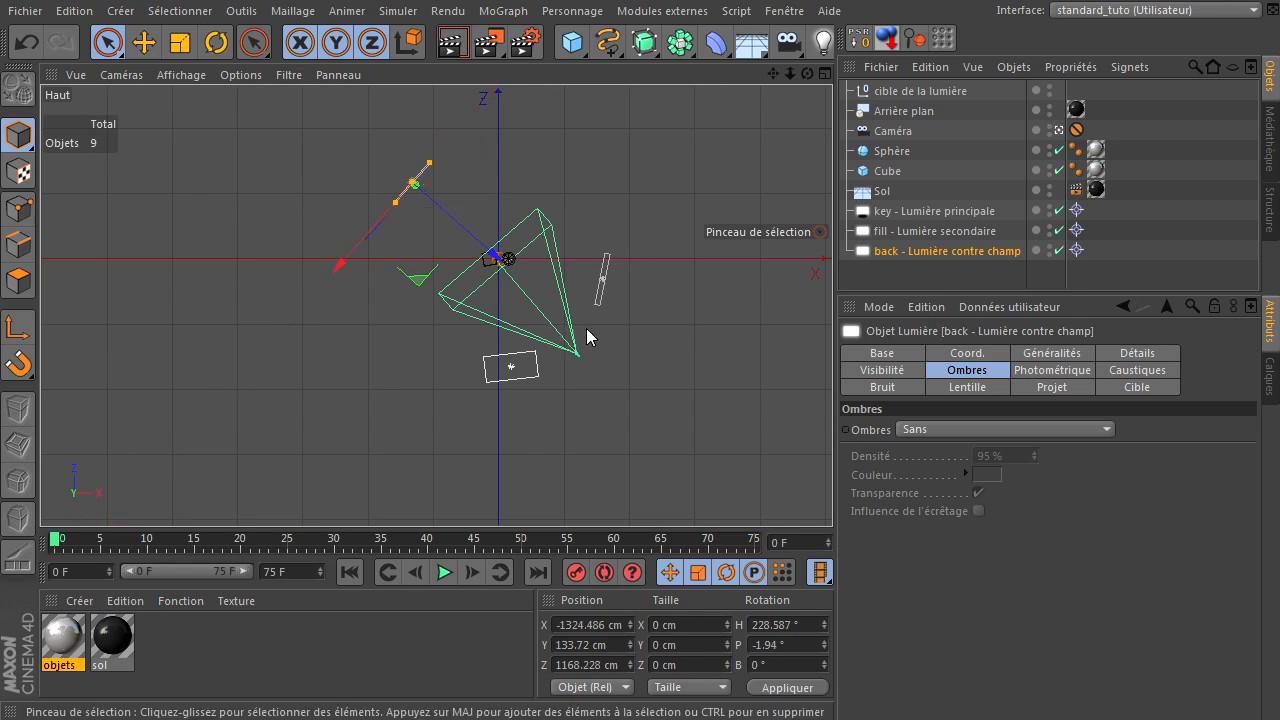
pyautogui.middleClick(651, 297)
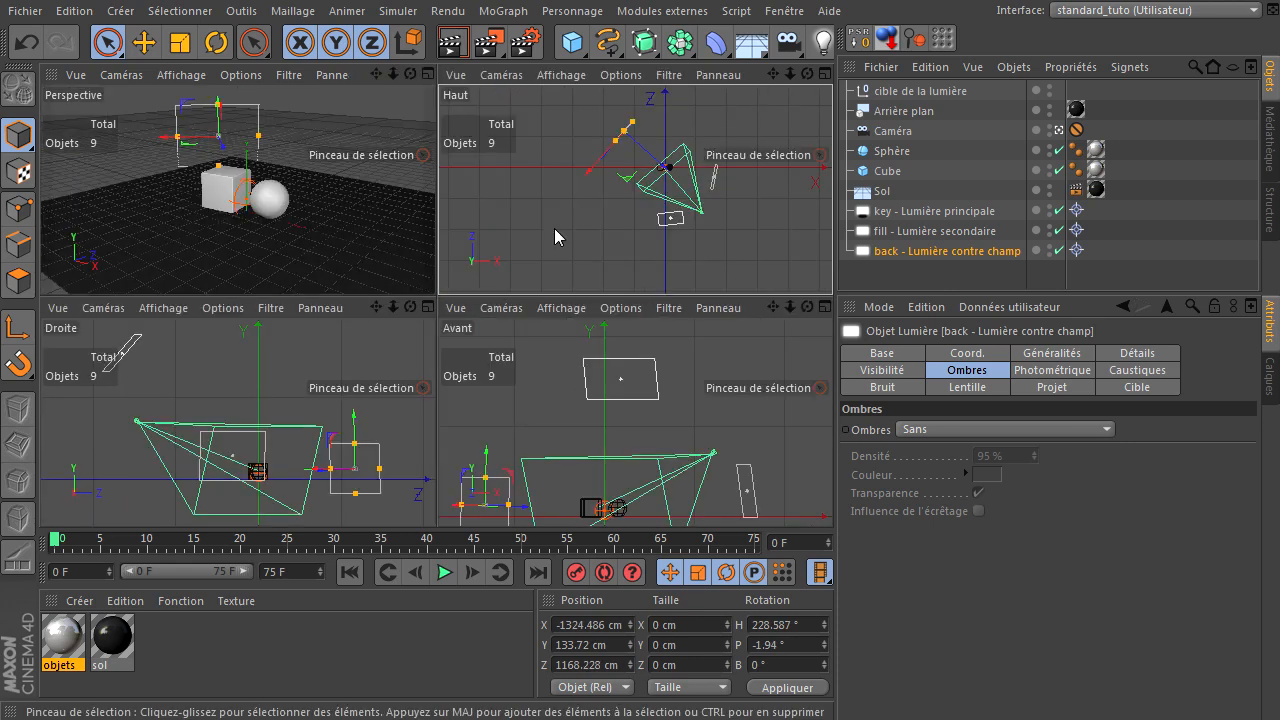
# Raise the back light to about Y 489 cm and shift it sideways to about X -1201, Z 1291 cm in the Perspective view
pyautogui.middleClick(356, 124)
pyautogui.moveTo(398, 113); pyautogui.dragTo(951, 490)
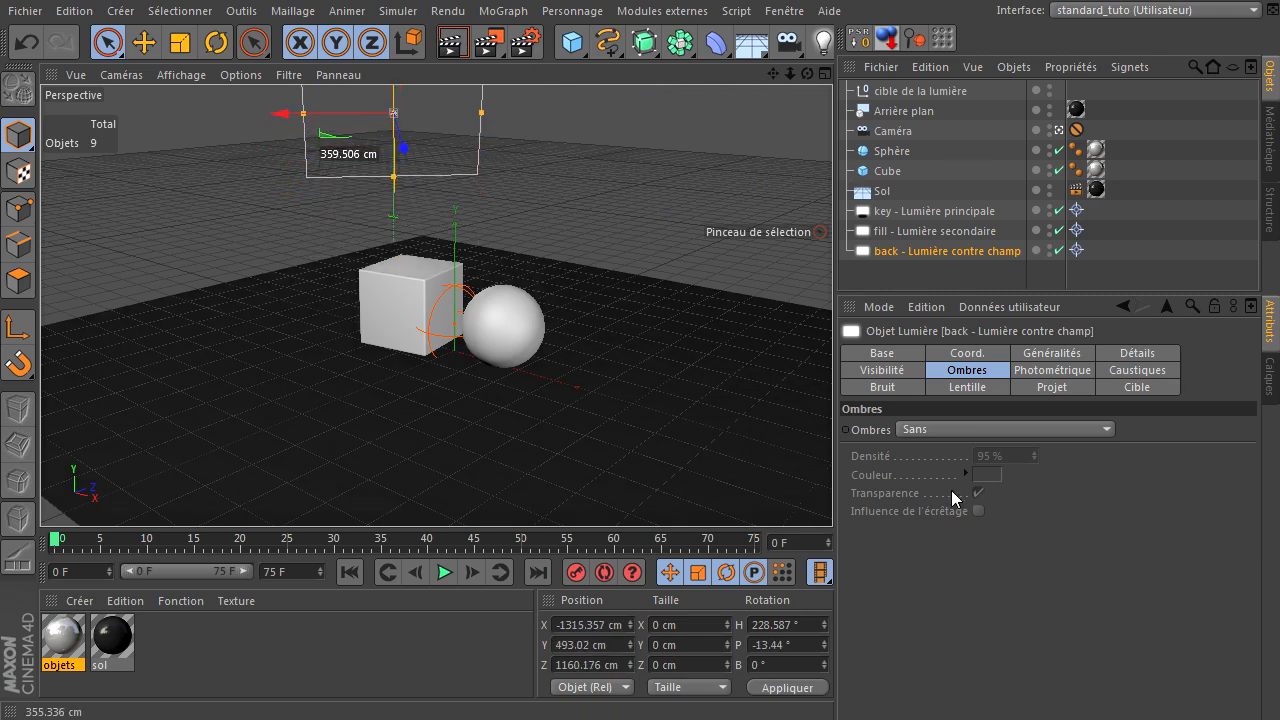
pyautogui.moveTo(285, 117); pyautogui.dragTo(324, 120)
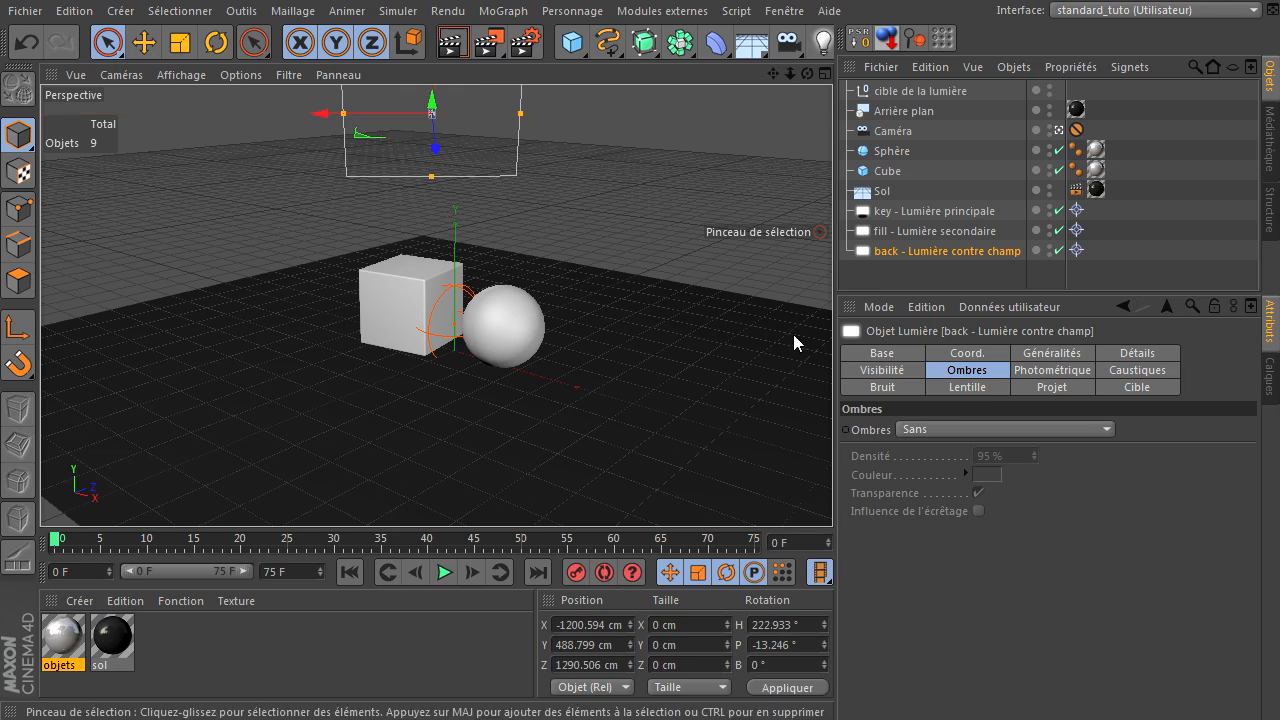
# Disable the key and fill lights and render the Perspective view with only the back light
pyautogui.click(1058, 210)
pyautogui.click(1058, 230)
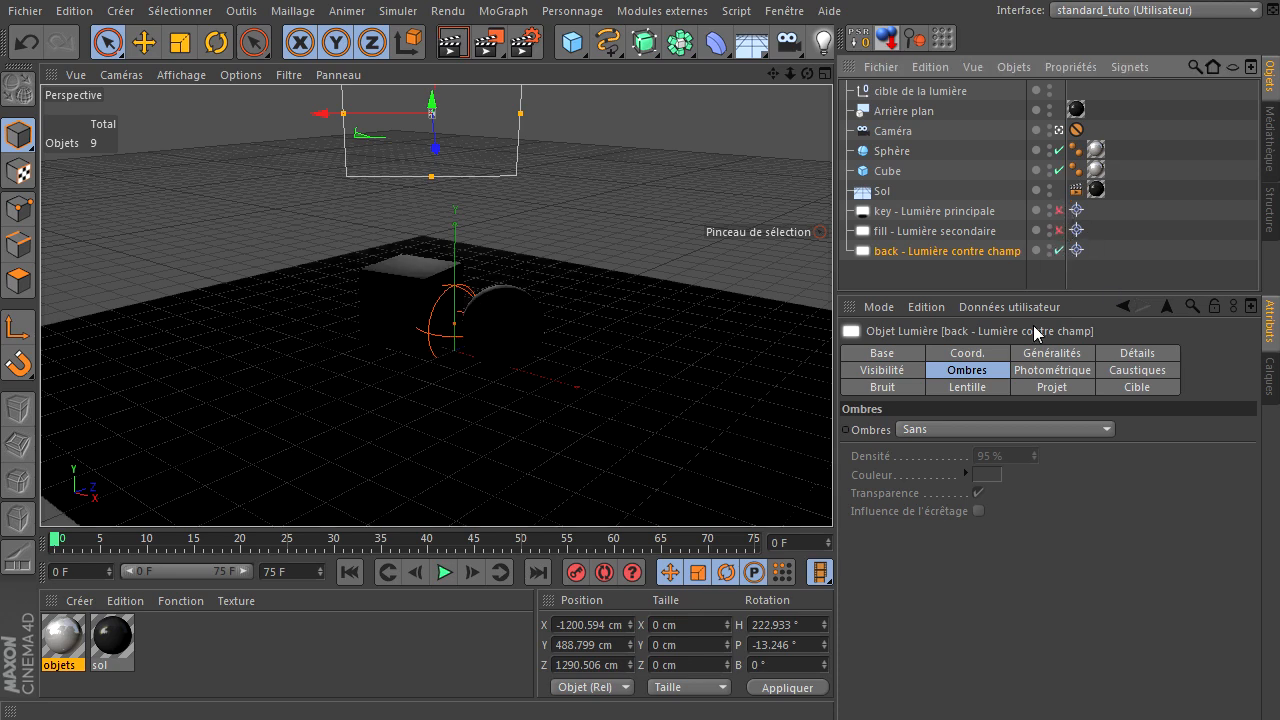
pyautogui.click(452, 45)
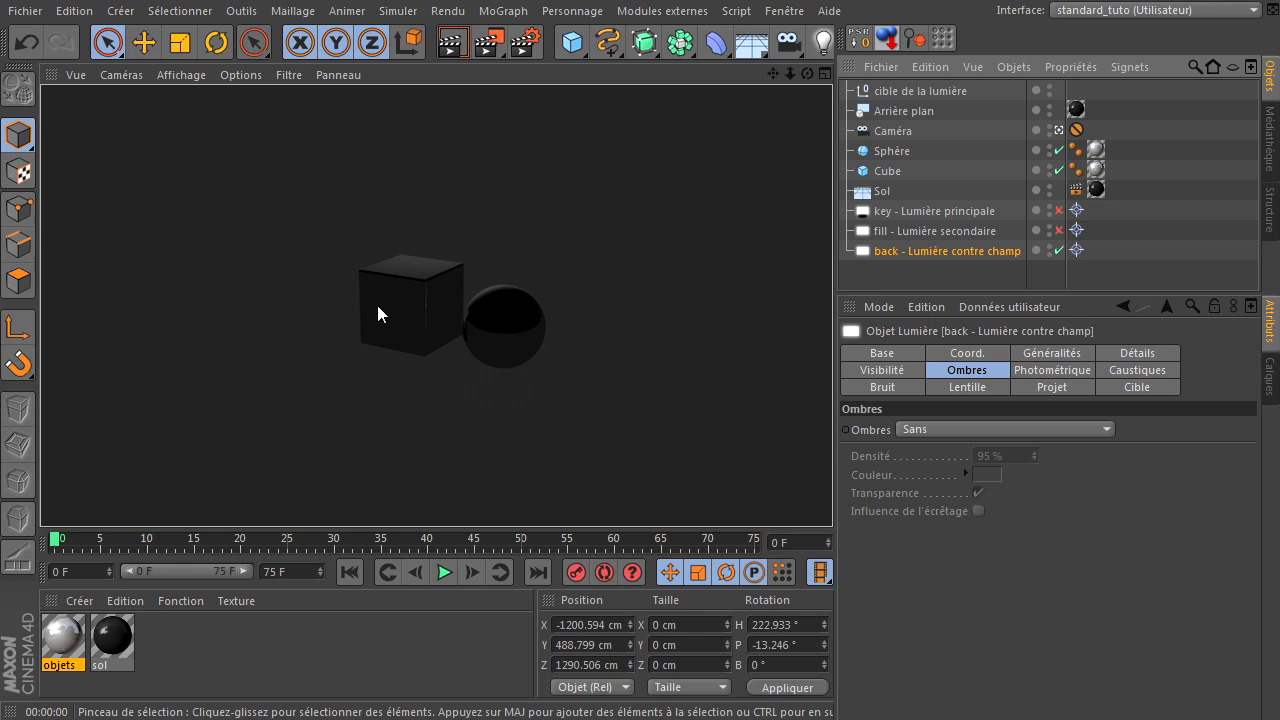
# Set the back light's intensity to 110 % and render the Perspective view
pyautogui.click(897, 255)
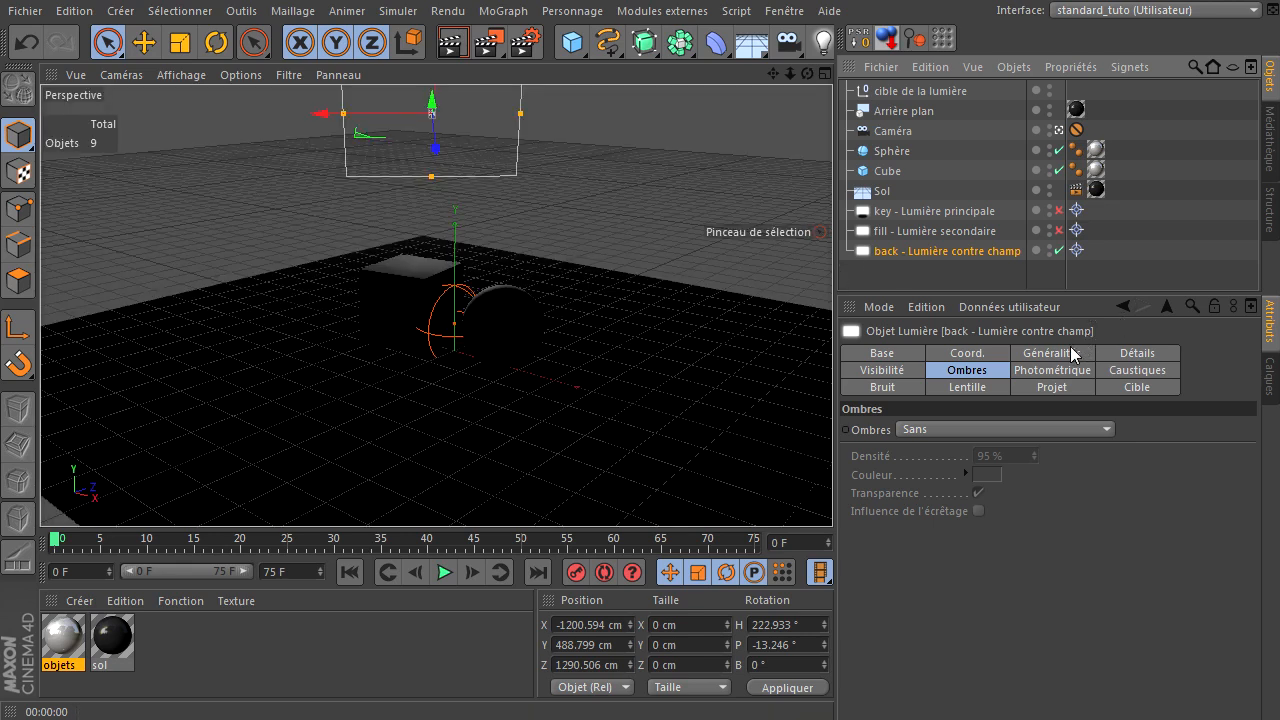
pyautogui.click(1073, 353)
pyautogui.click(980, 490)
pyautogui.write('110')
pyautogui.press('Return')
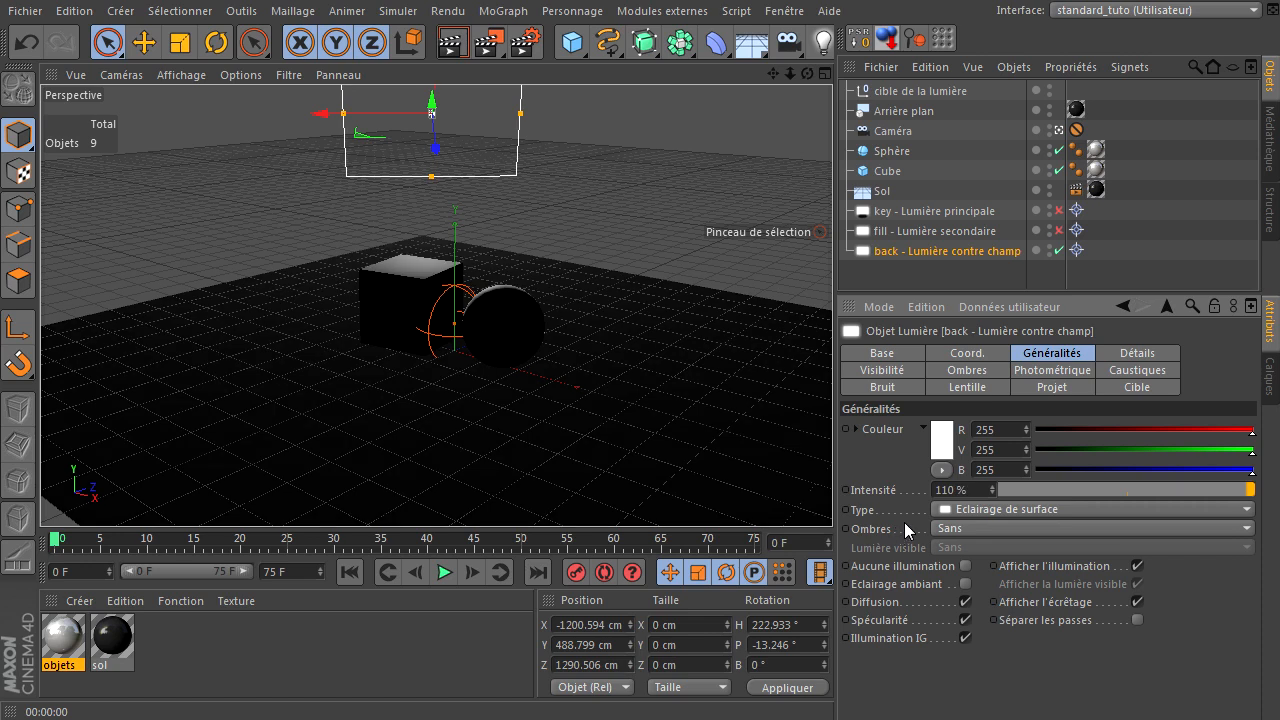
pyautogui.click(453, 42)
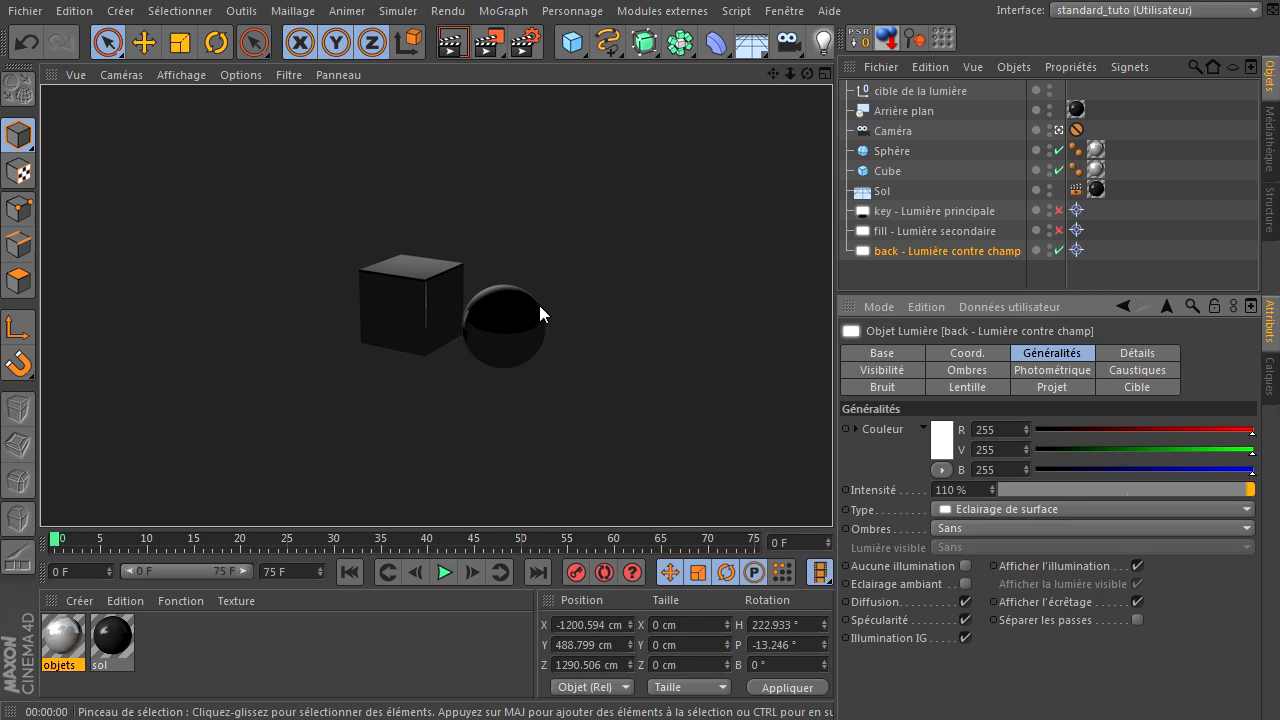
# Reposition the back light closer and higher, at about X -840, Y 642, Z 1083 cm, and render through the camera
pyautogui.click(915, 250)
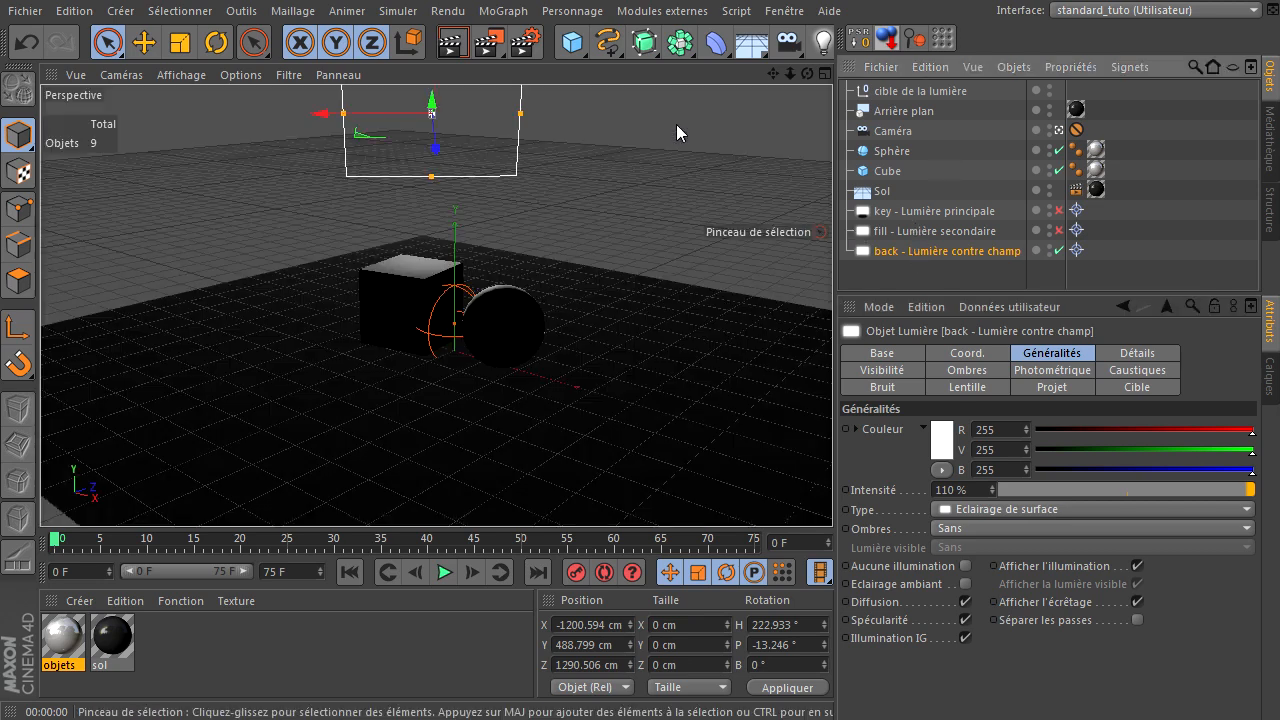
pyautogui.moveTo(435, 148); pyautogui.dragTo(437, 177)
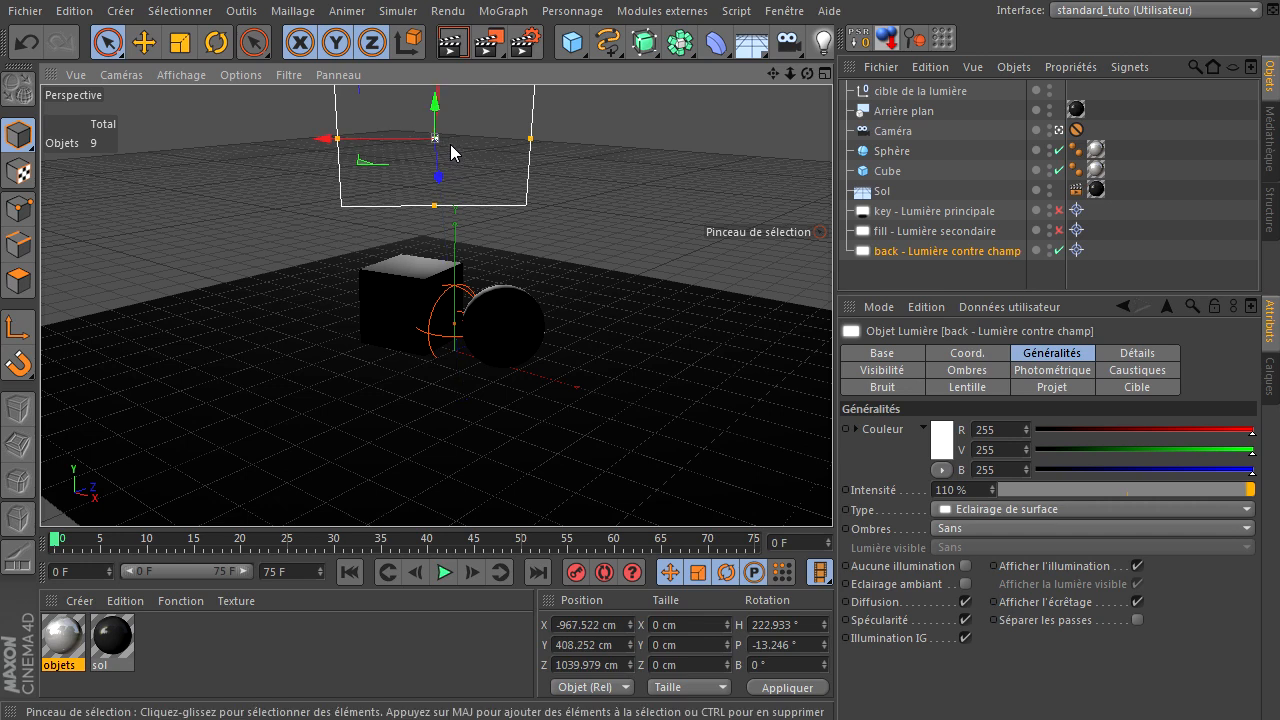
pyautogui.moveTo(435, 117); pyautogui.dragTo(435, 59)
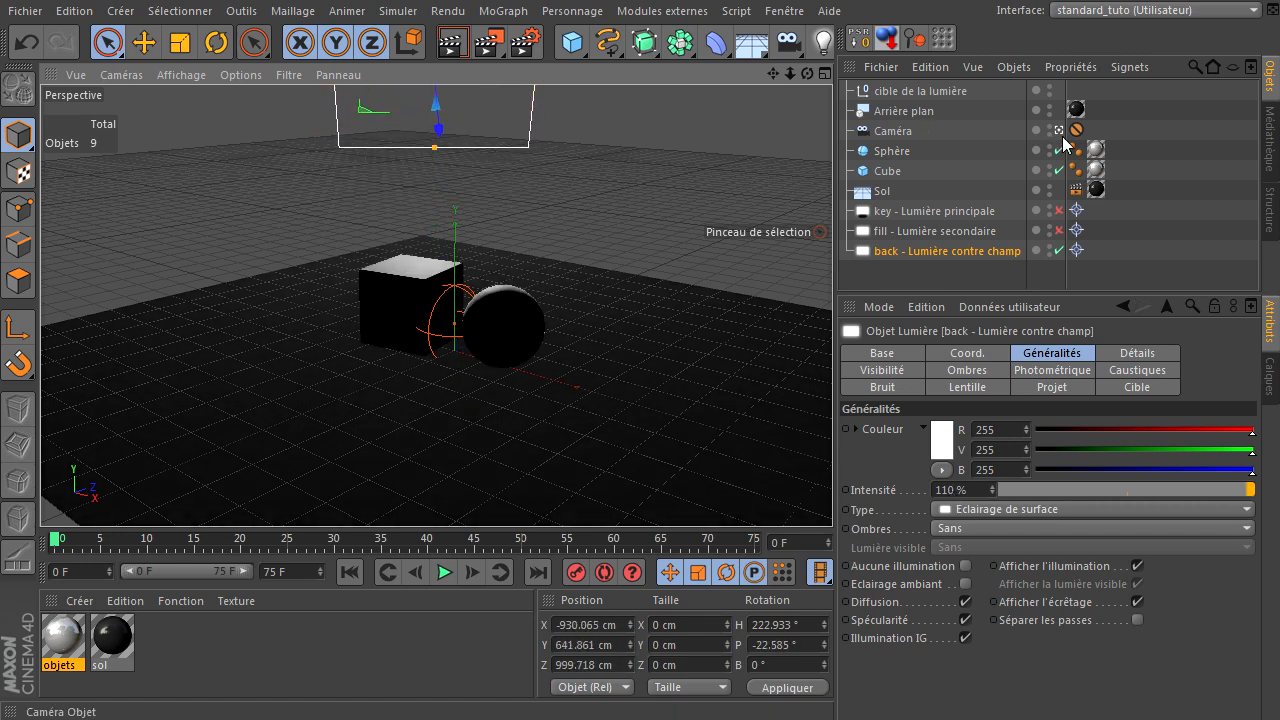
pyautogui.click(1060, 130)
pyautogui.scroll(-5, 523, 223)
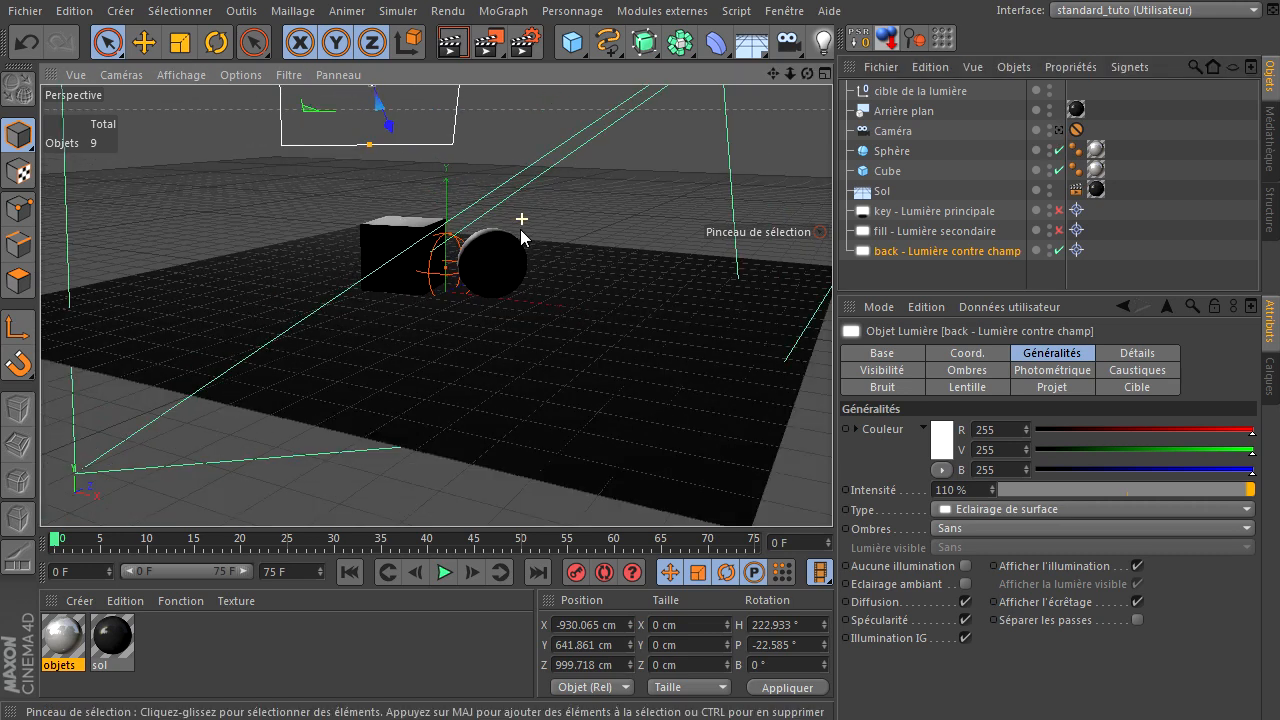
pyautogui.moveTo(305, 125); pyautogui.dragTo(336, 126)
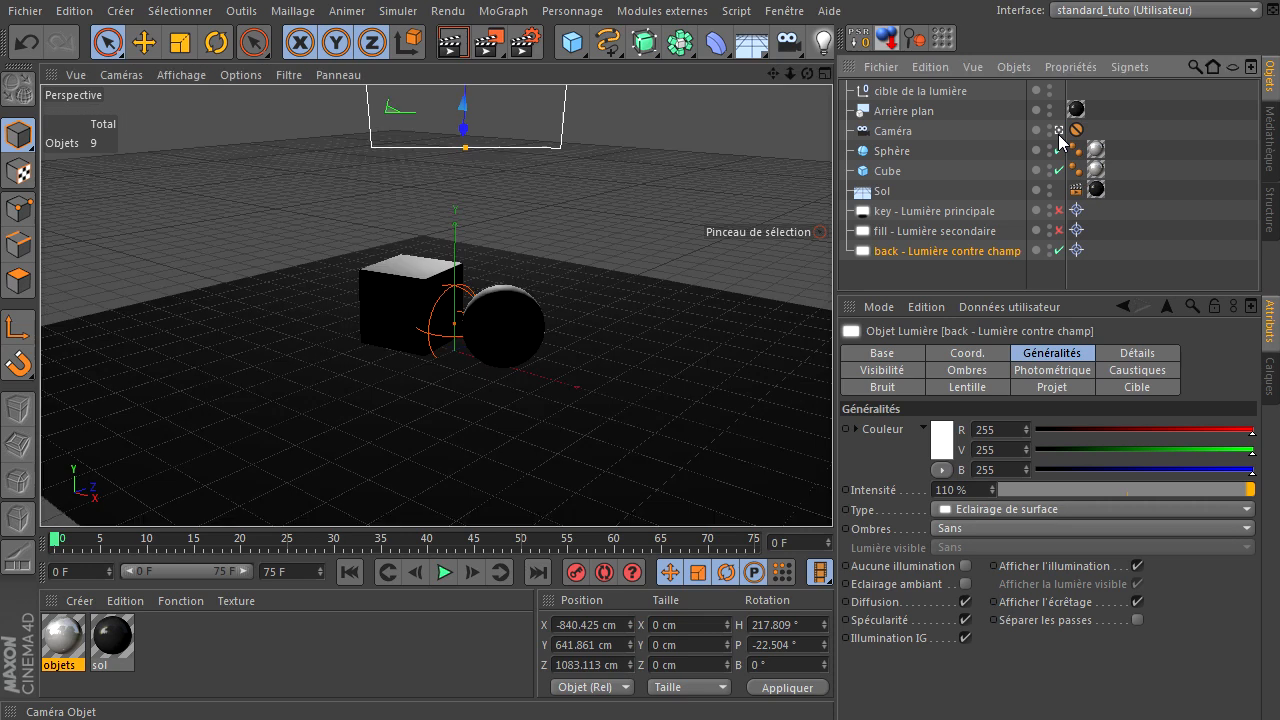
pyautogui.click(1060, 130)
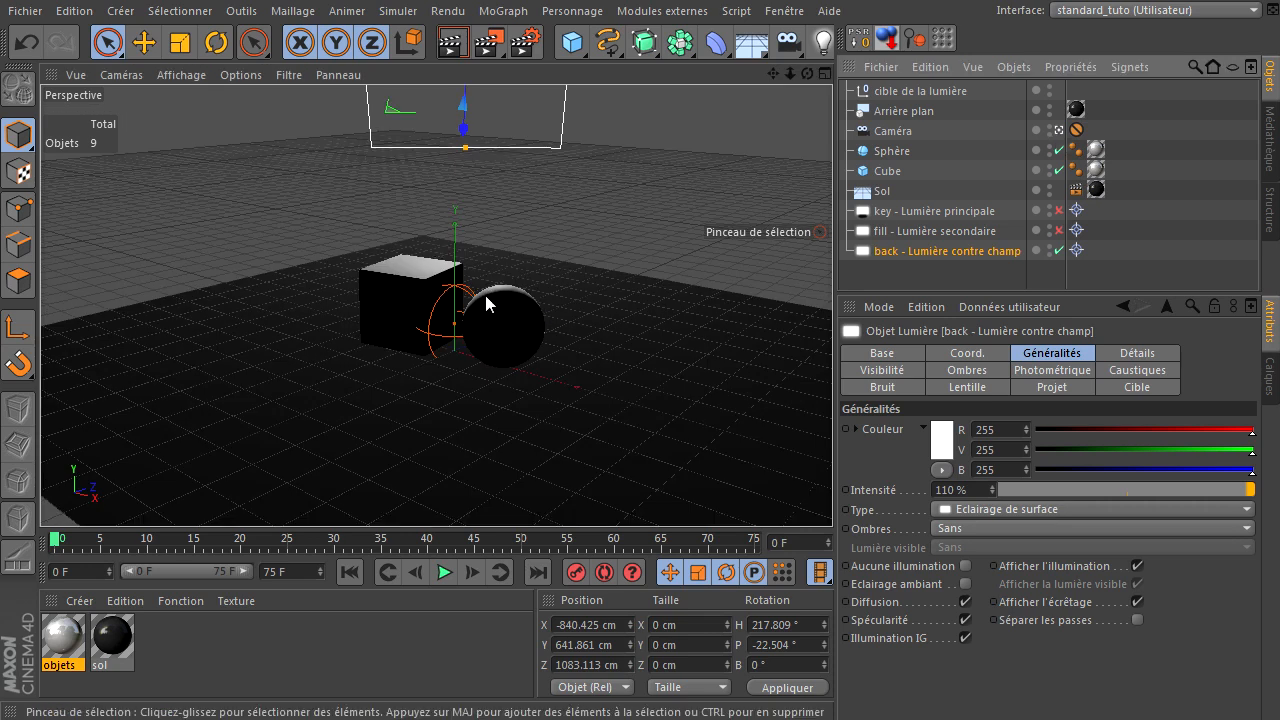
pyautogui.click(452, 40)
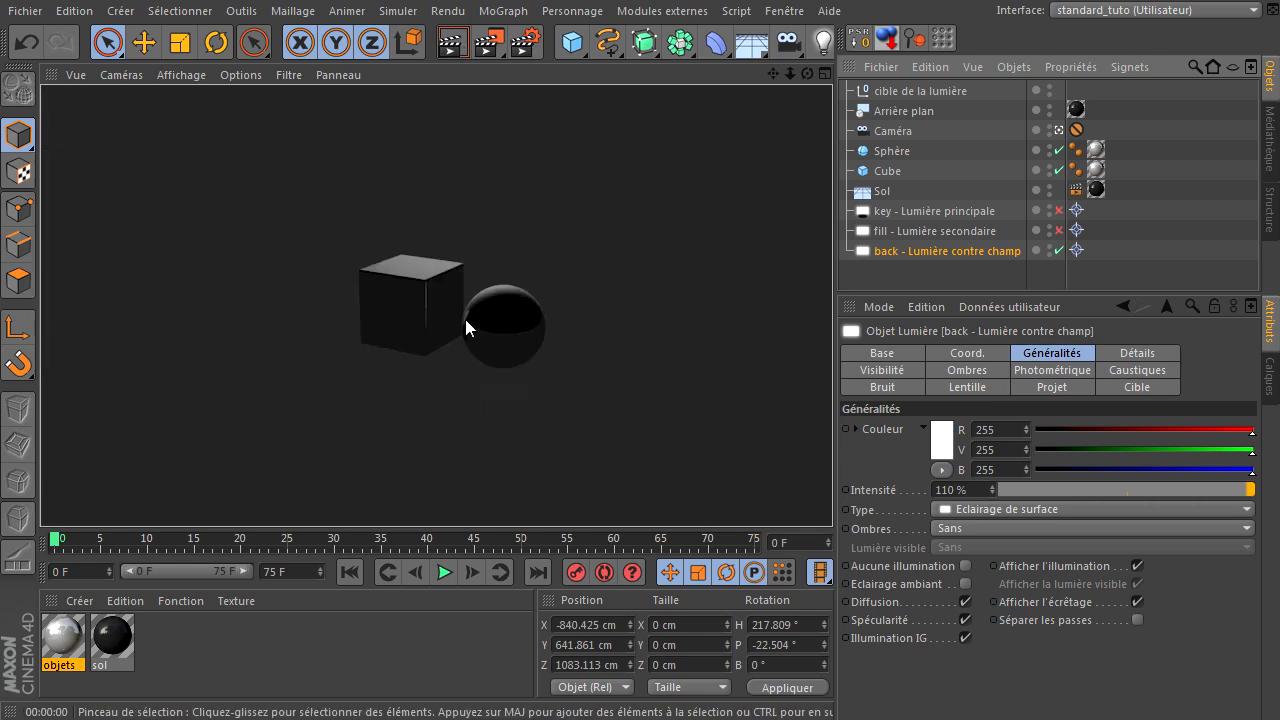
# Set the back light's intensity to 120 % and render the view again
pyautogui.click(967, 494)
pyautogui.write('120')
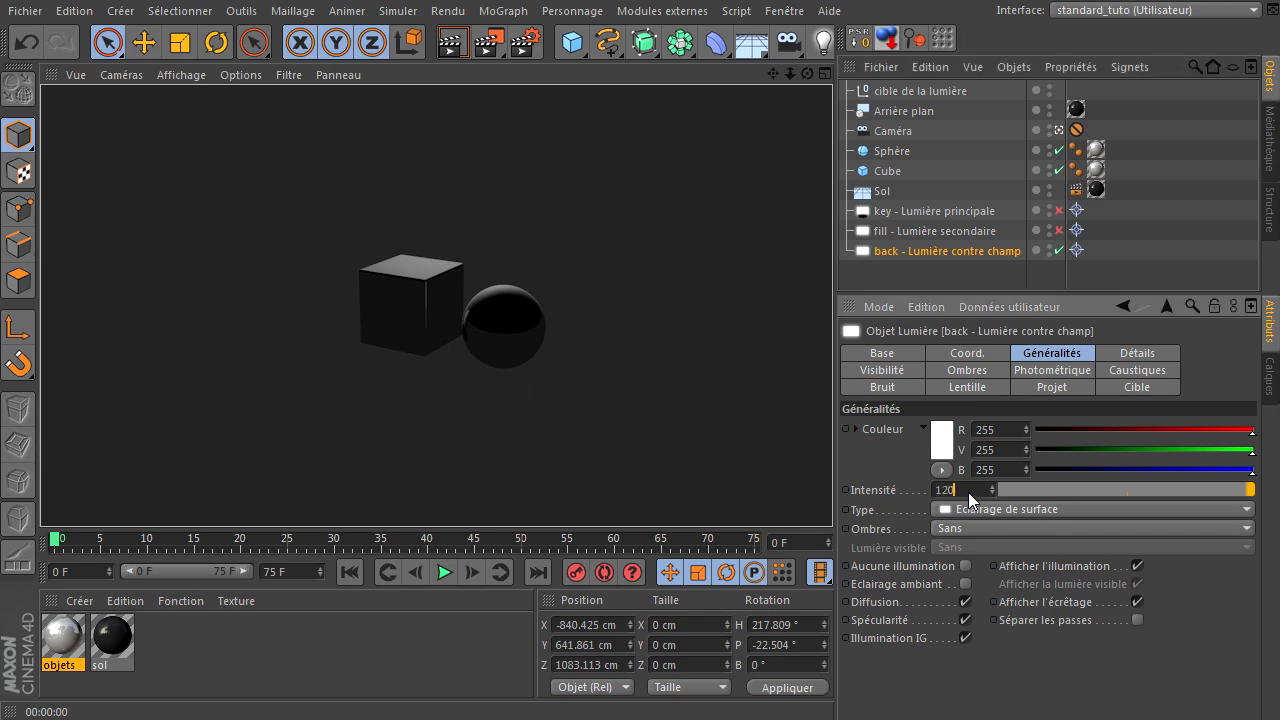
pyautogui.press('Return')
pyautogui.click(454, 48)
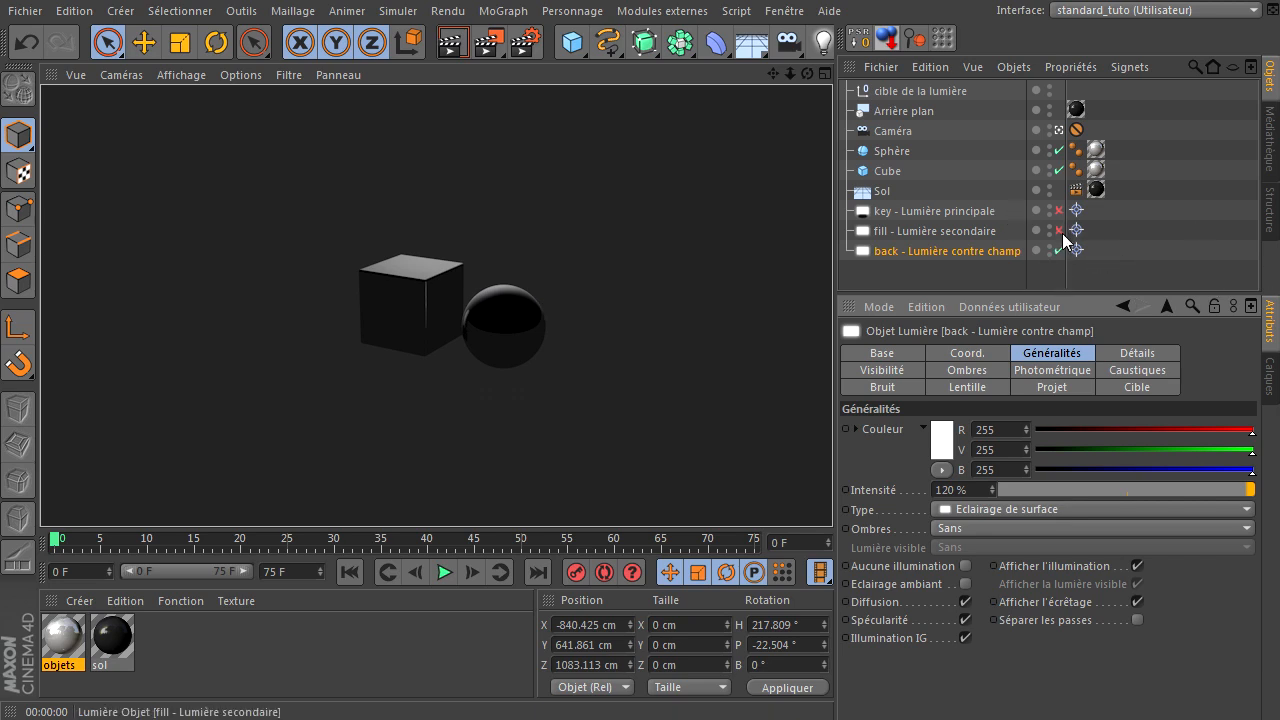
# Re-enable the key light and the fill light one after the other, rendering the view after each
pyautogui.click(1059, 210)
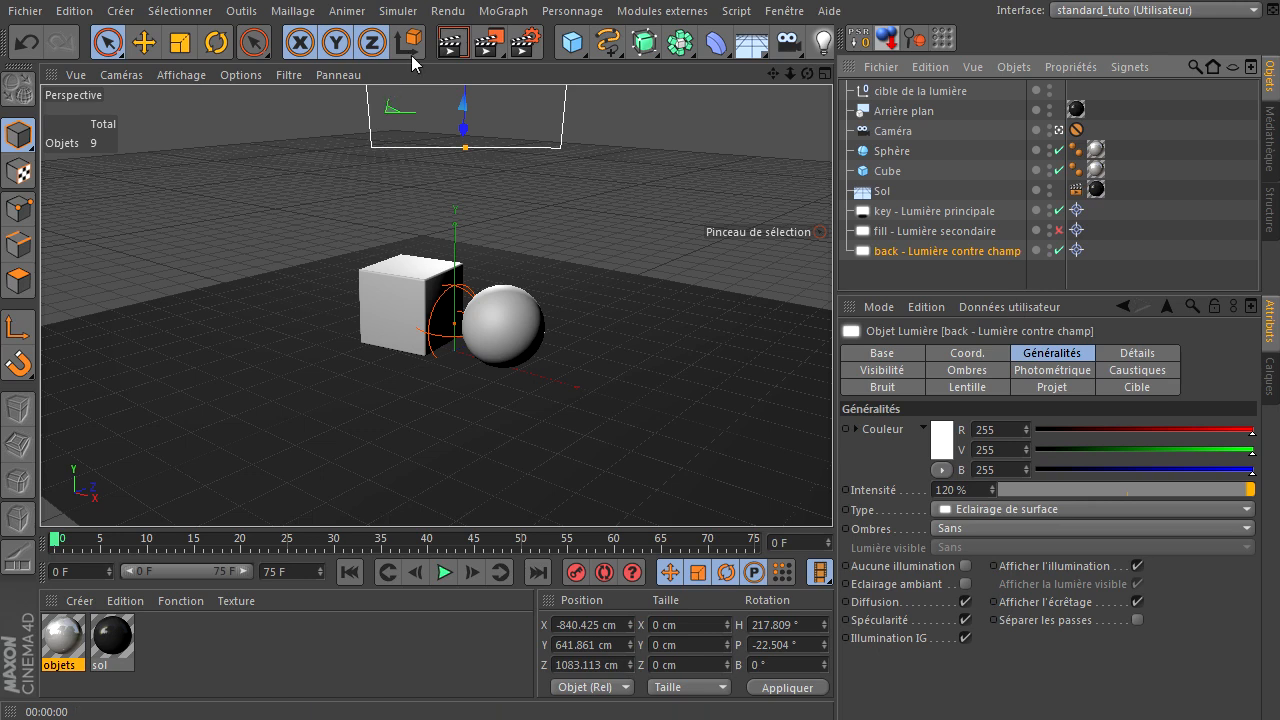
pyautogui.hotkey('ctrl', 'r')
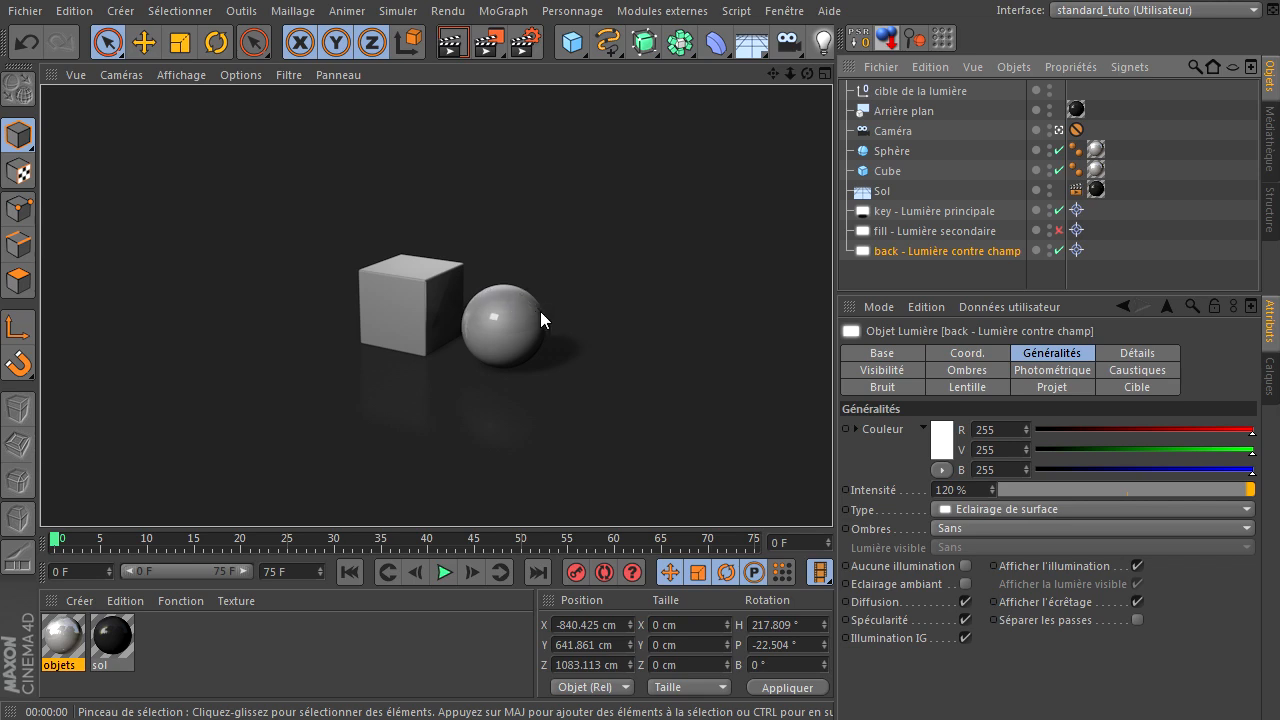
pyautogui.click(1060, 231)
pyautogui.click(452, 41)
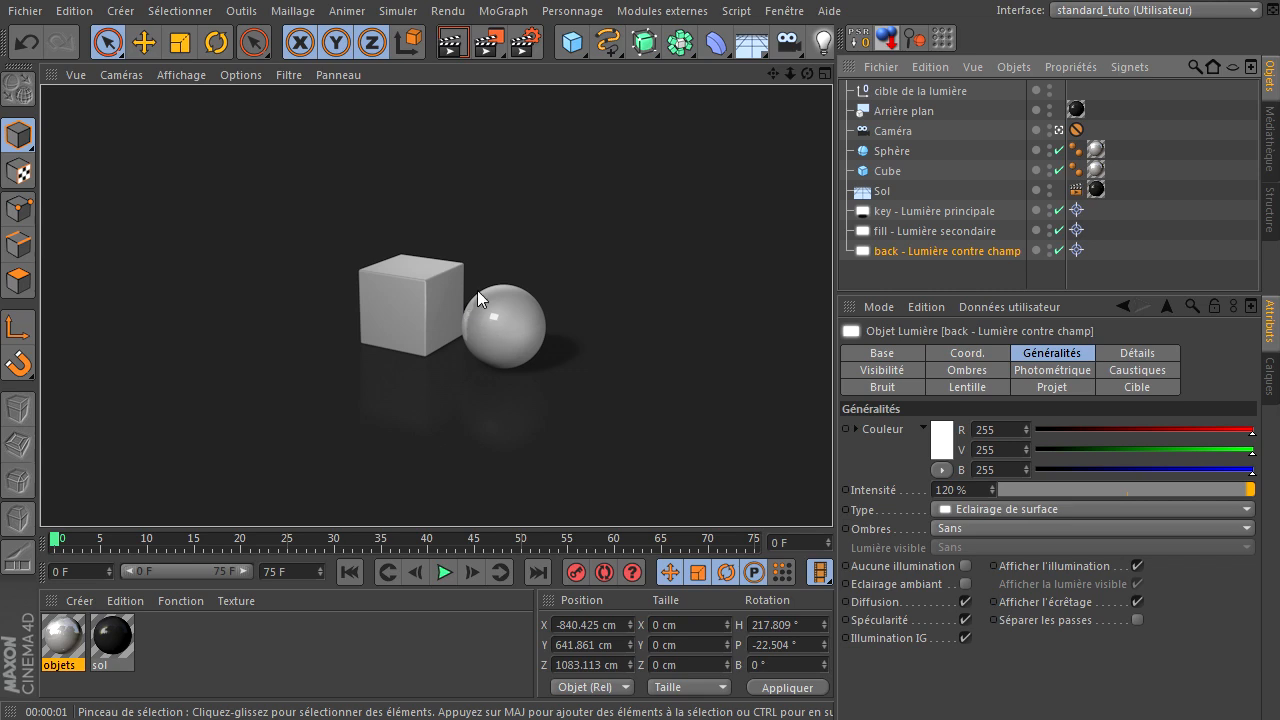
# Disable the key and fill lights again and render the back light's contribution alone
pyautogui.click(1059, 211)
pyautogui.click(1059, 231)
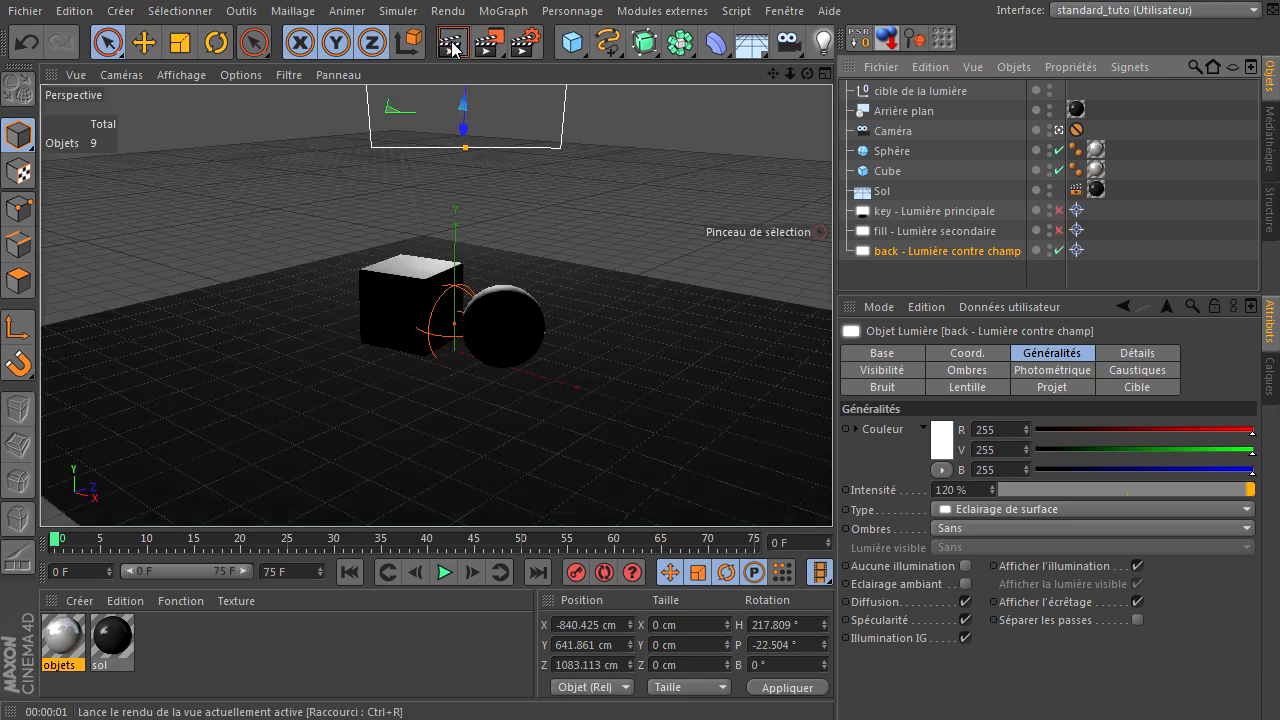
pyautogui.hotkey('ctrl', 'r')
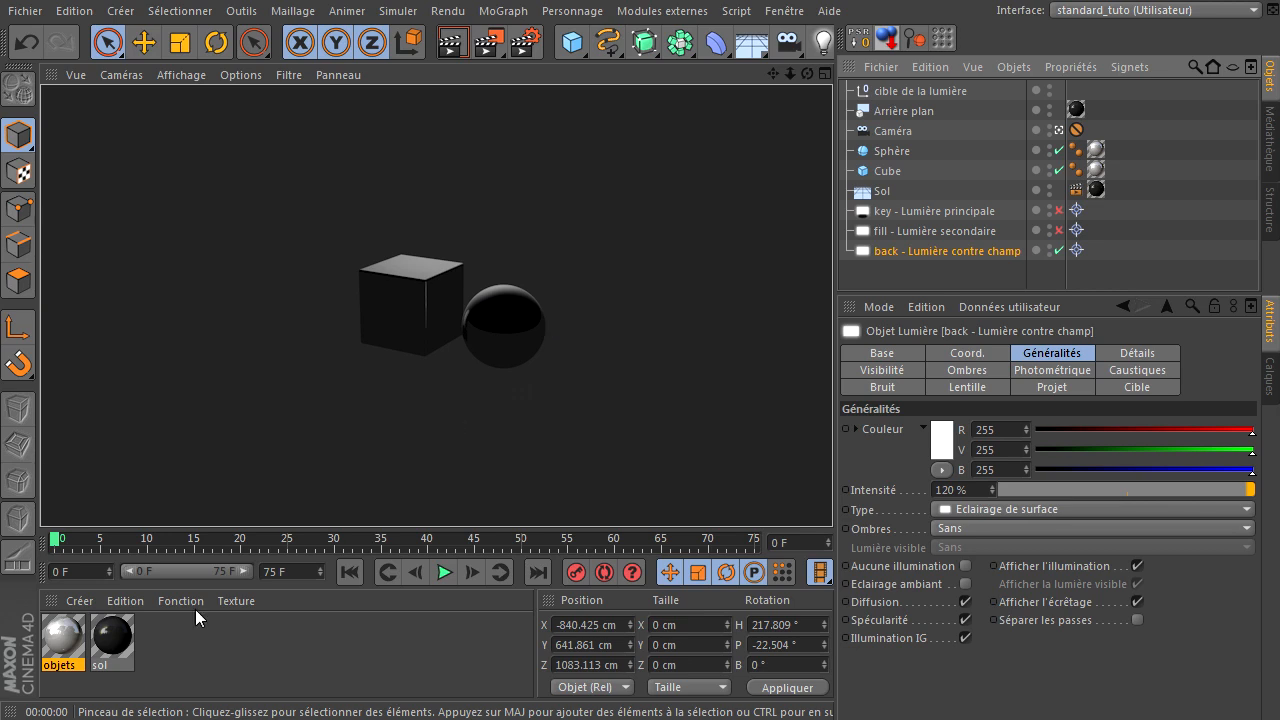
# Turn off reflection in the objets material, render the view for comparison, and turn reflection back on
pyautogui.doubleClick(58, 638)
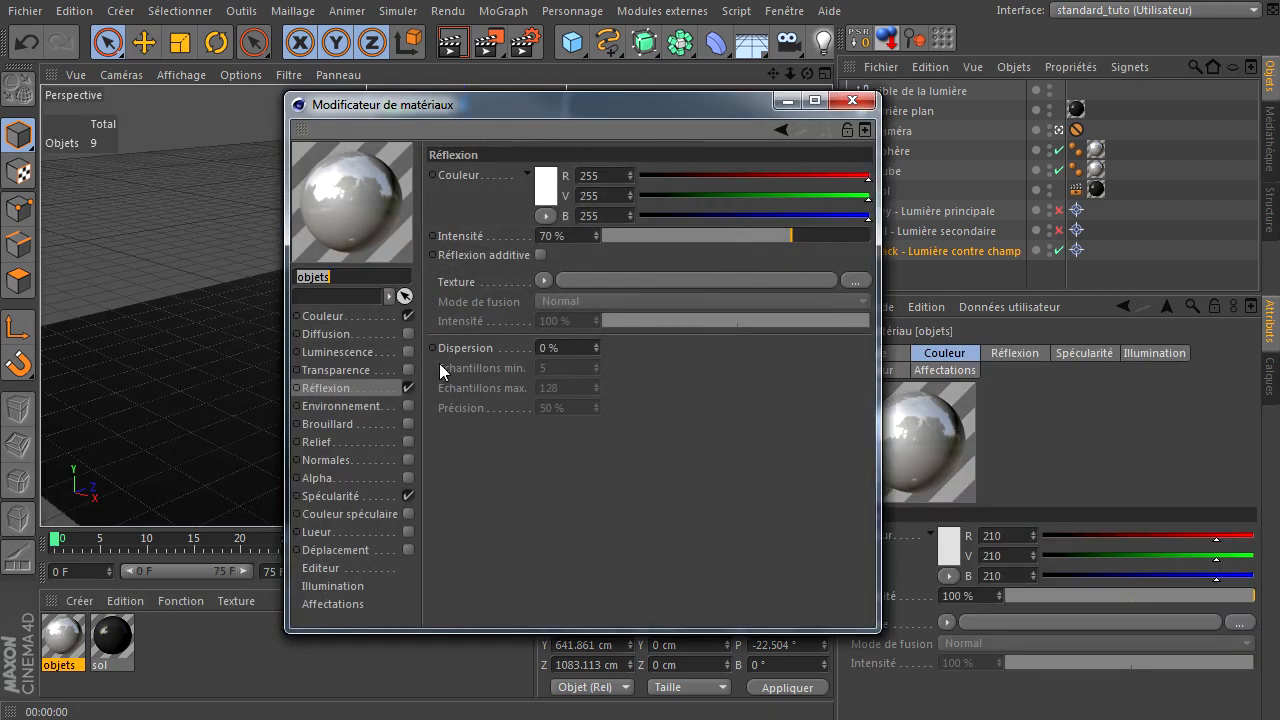
pyautogui.click(407, 387)
pyautogui.moveTo(605, 112); pyautogui.dragTo(767, 134)
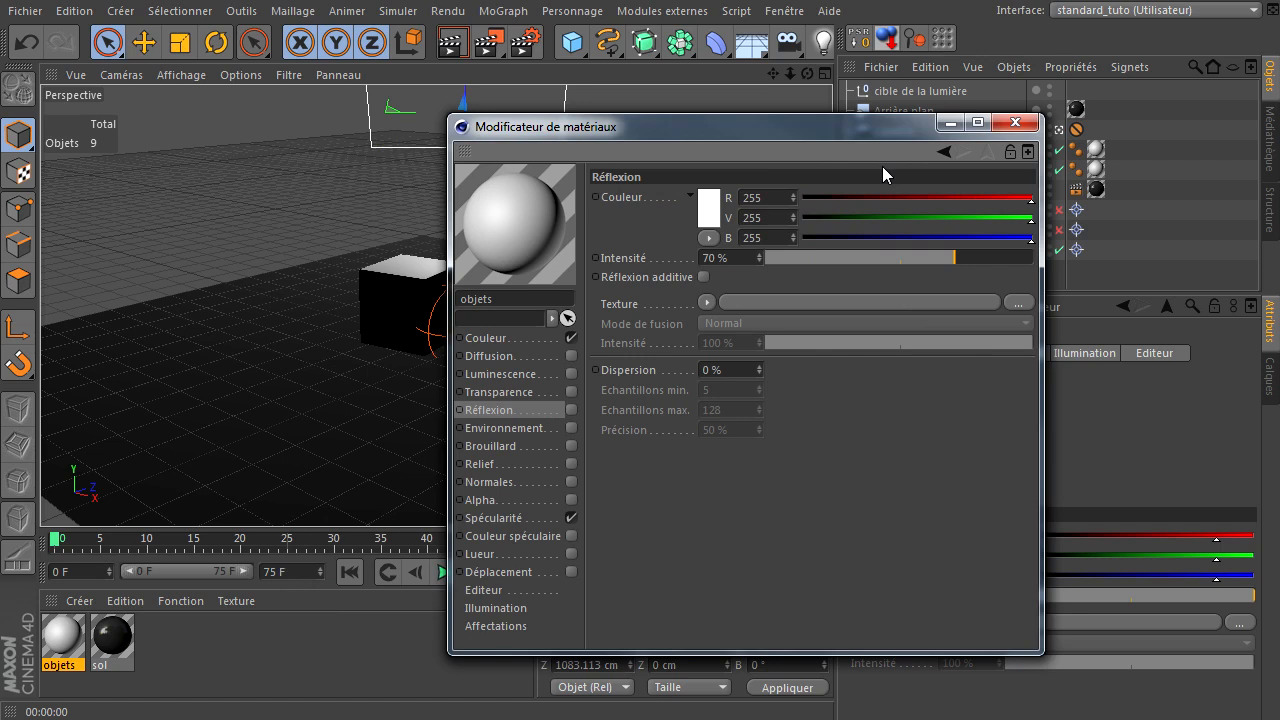
pyautogui.moveTo(880, 126); pyautogui.dragTo(1188, 207)
pyautogui.hotkey('ctrl', 'r')
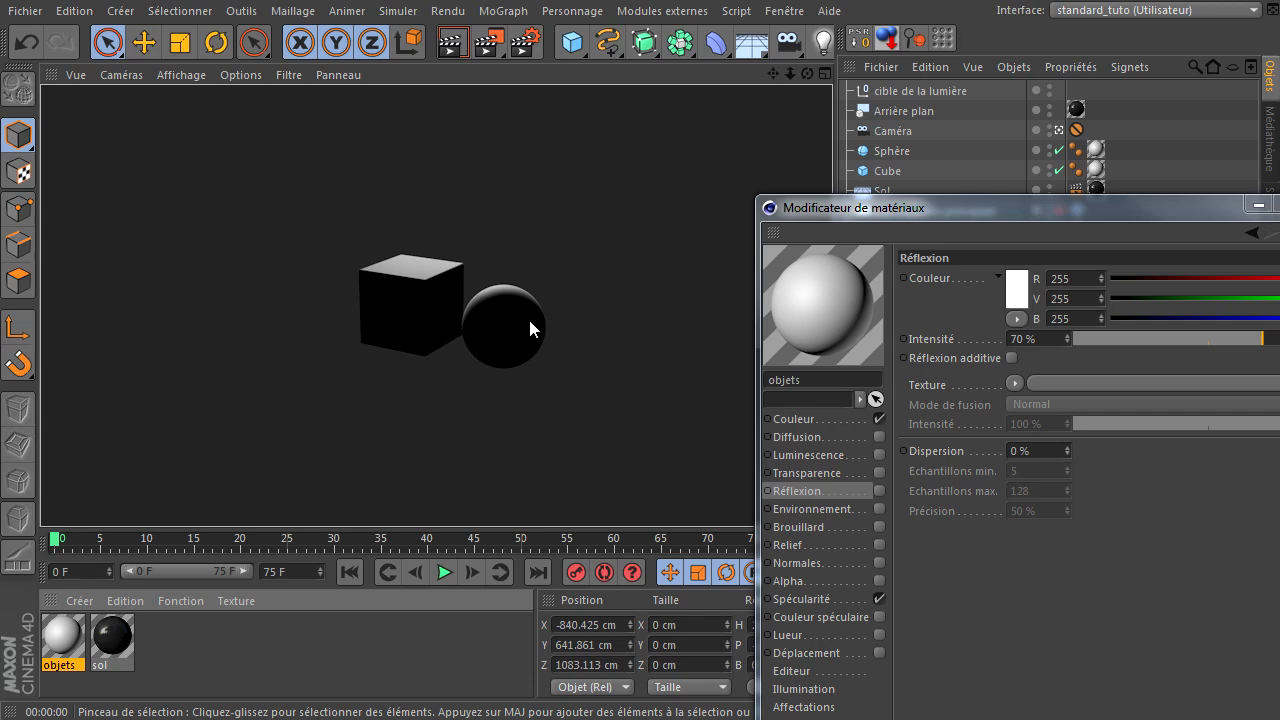
pyautogui.click(878, 490)
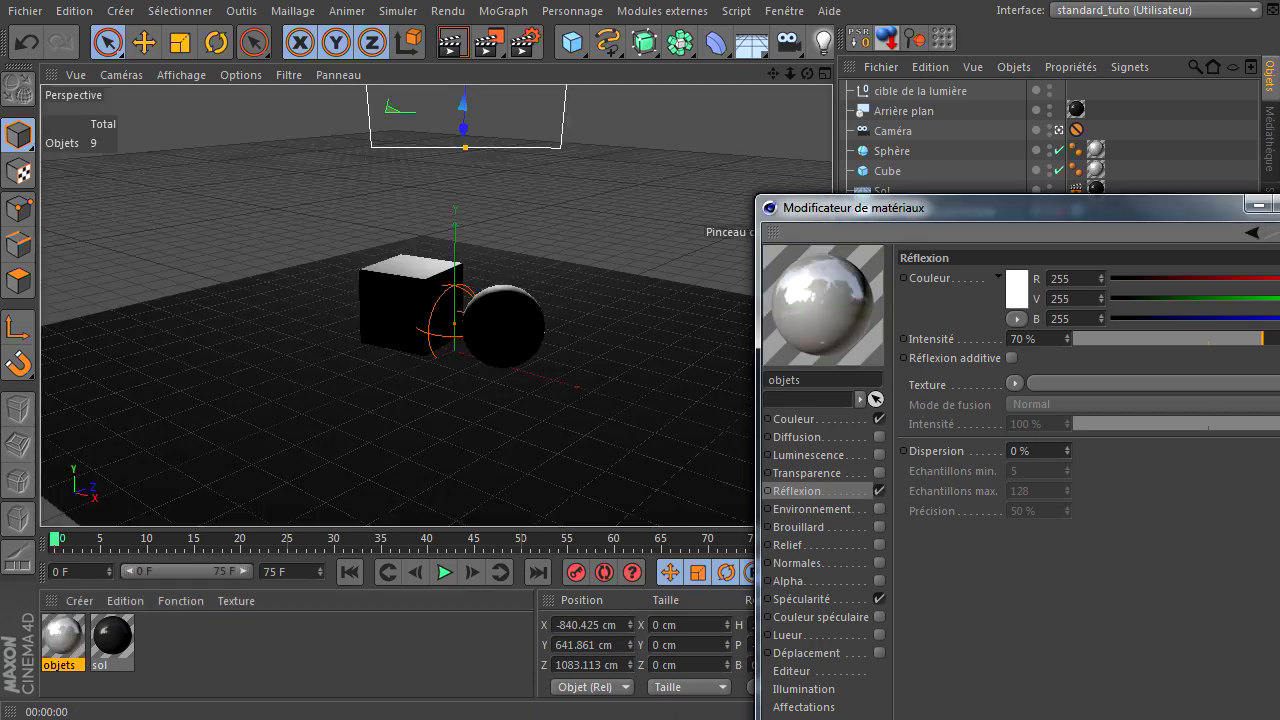
# Close the material editor, enable the key and fill lights, and render the view
pyautogui.click(1279, 208)
pyautogui.click(1059, 211)
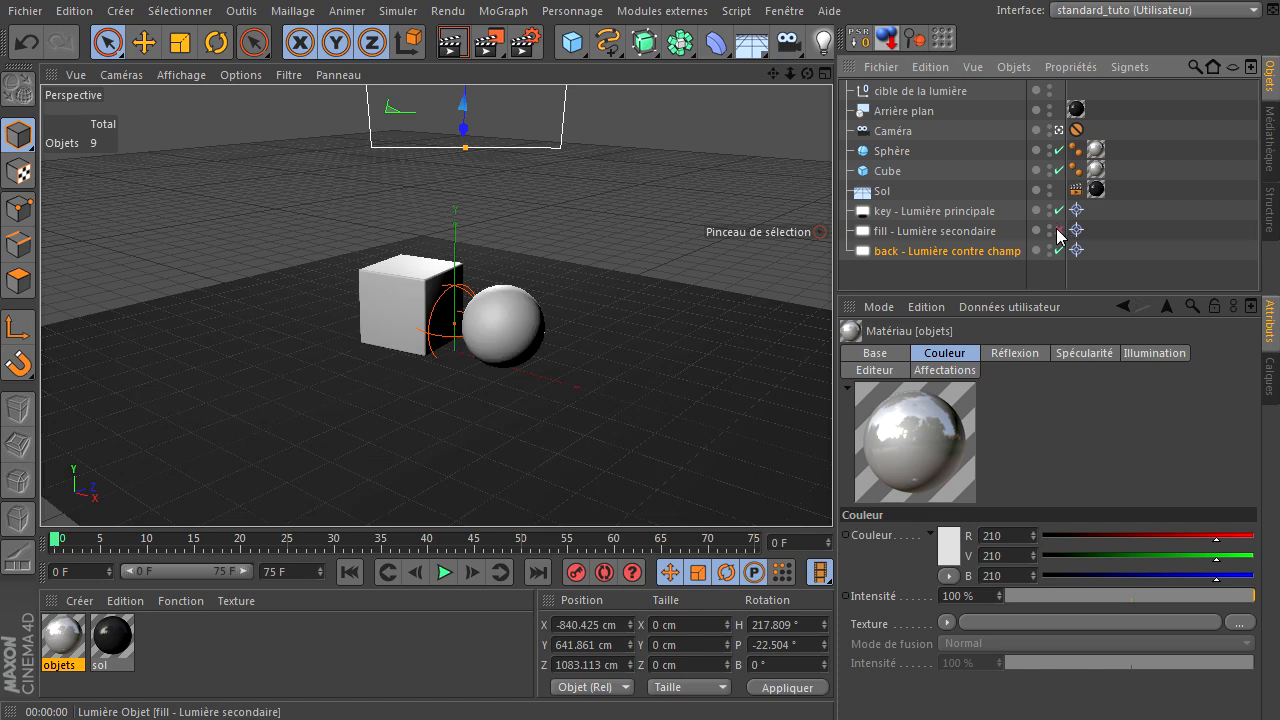
pyautogui.click(1059, 230)
pyautogui.click(452, 42)
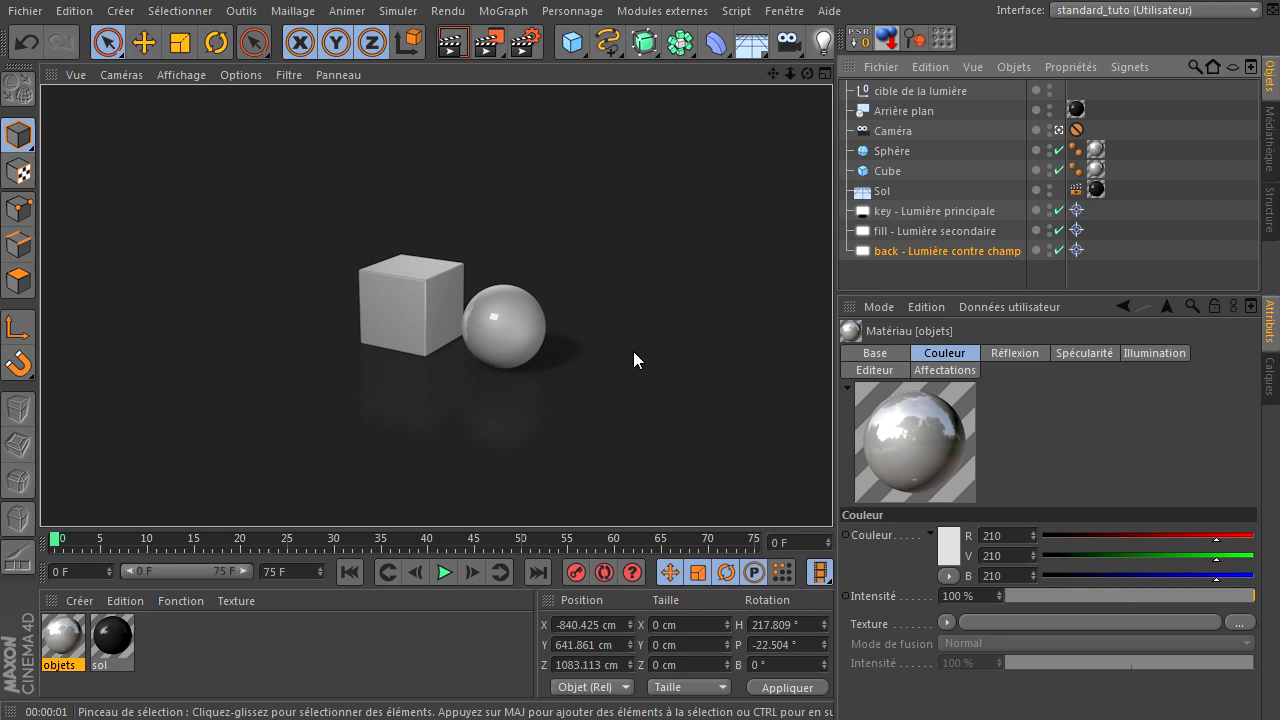
# Try an intensity of 200% on the back light and render the view
pyautogui.click(894, 251)
pyautogui.click(966, 492)
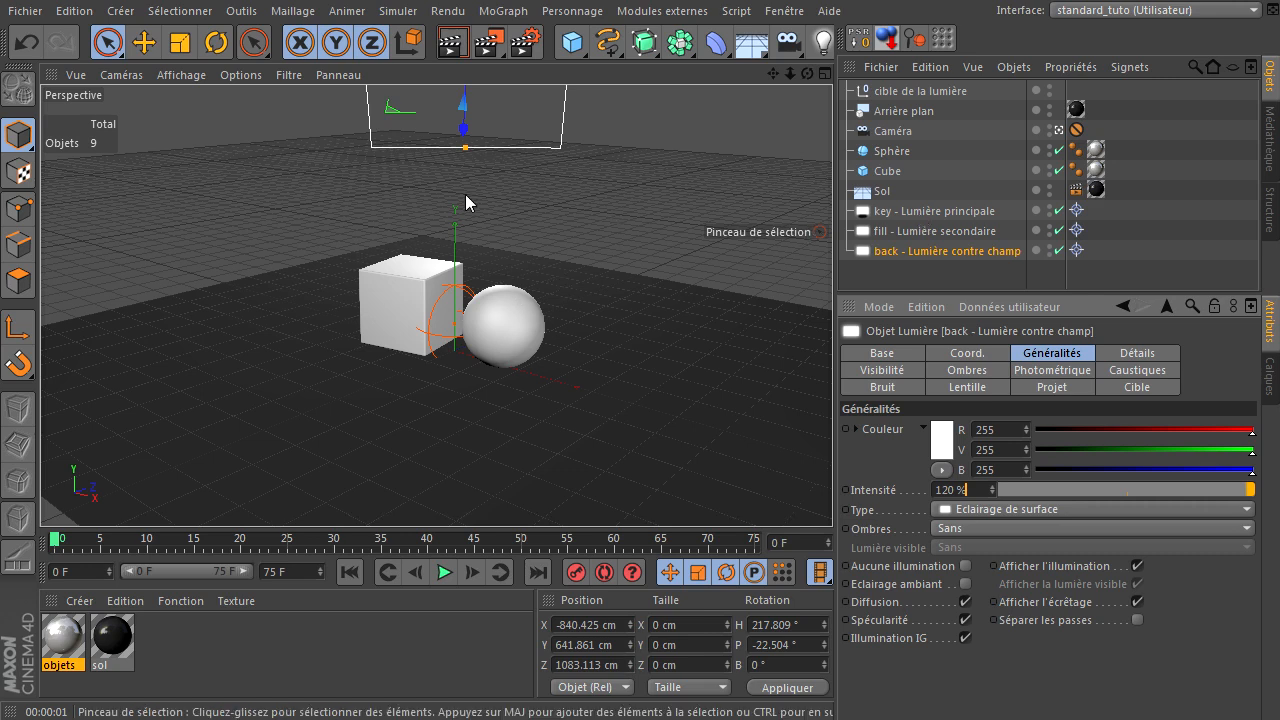
pyautogui.click(446, 37)
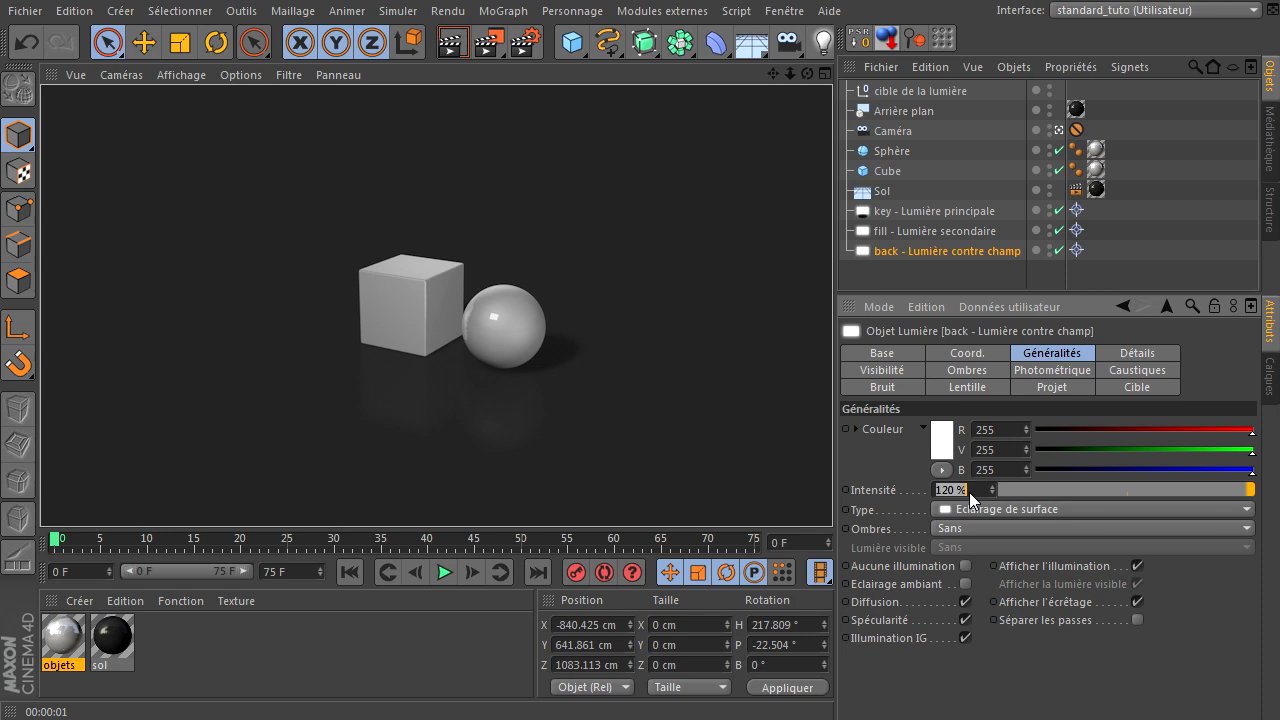
pyautogui.write('200')
pyautogui.press('Return')
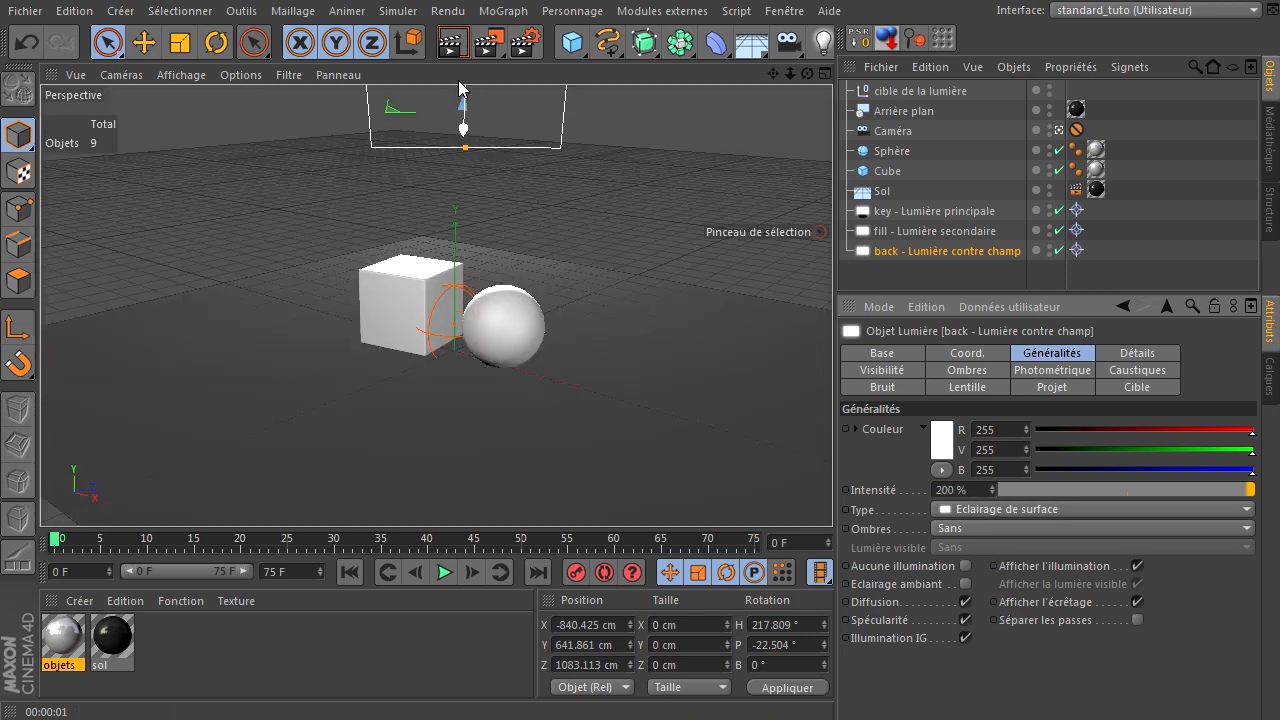
pyautogui.click(451, 42)
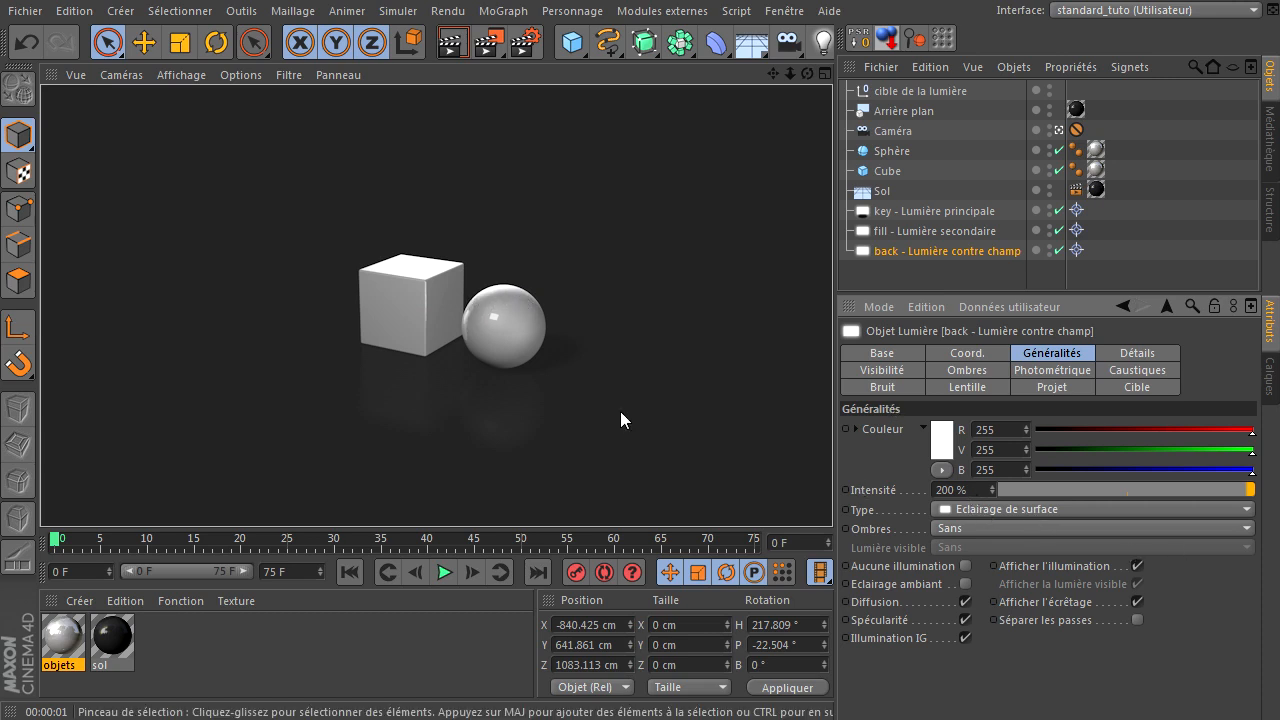
# Set the back light's intensity to 140% and render the view
pyautogui.click(982, 490)
pyautogui.write('140')
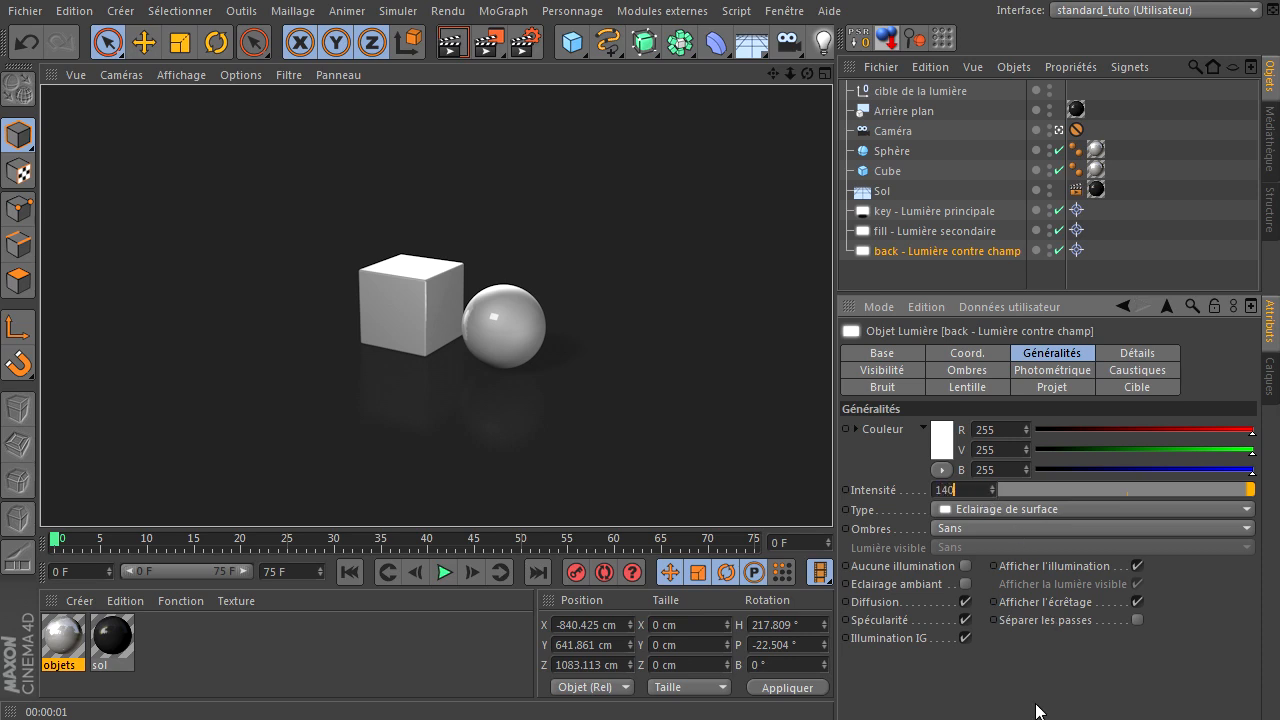
pyautogui.press('Return')
pyautogui.click(454, 44)
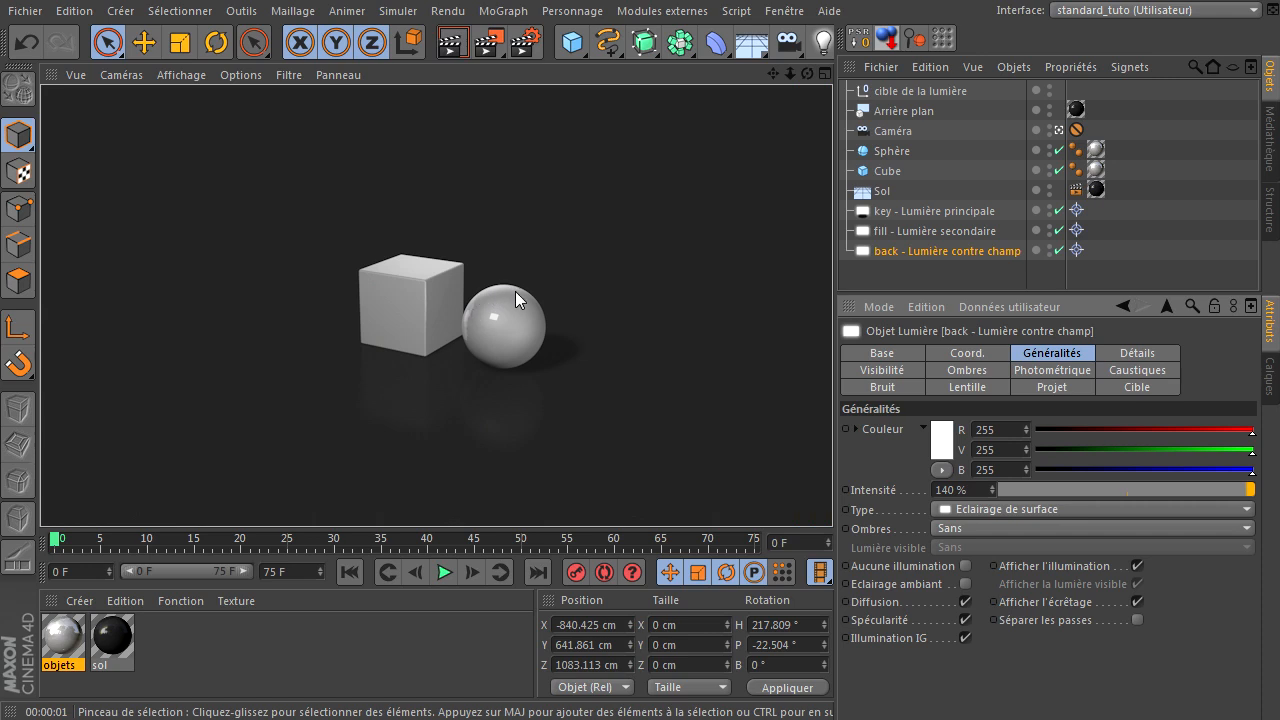
# Try a render with the back light shown in reflections (Afficher dans les réflexions), and turn that option off again
pyautogui.click(1155, 352)
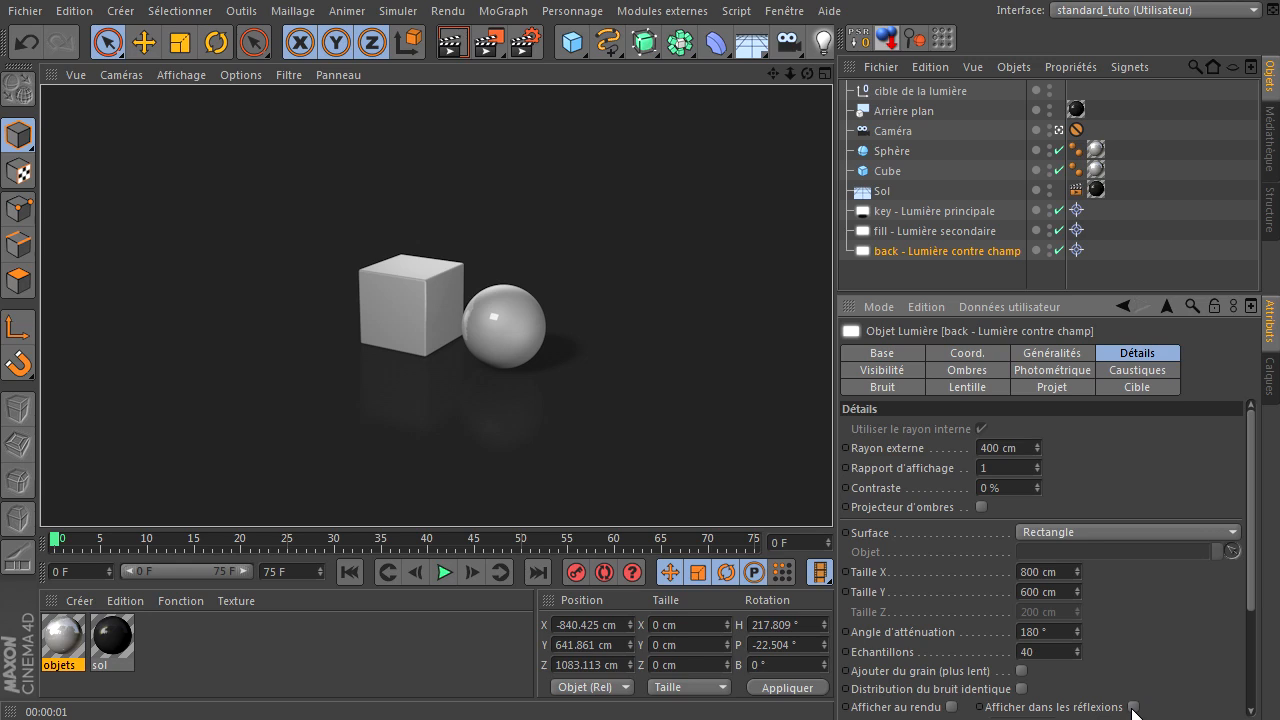
pyautogui.click(1133, 707)
pyautogui.click(452, 45)
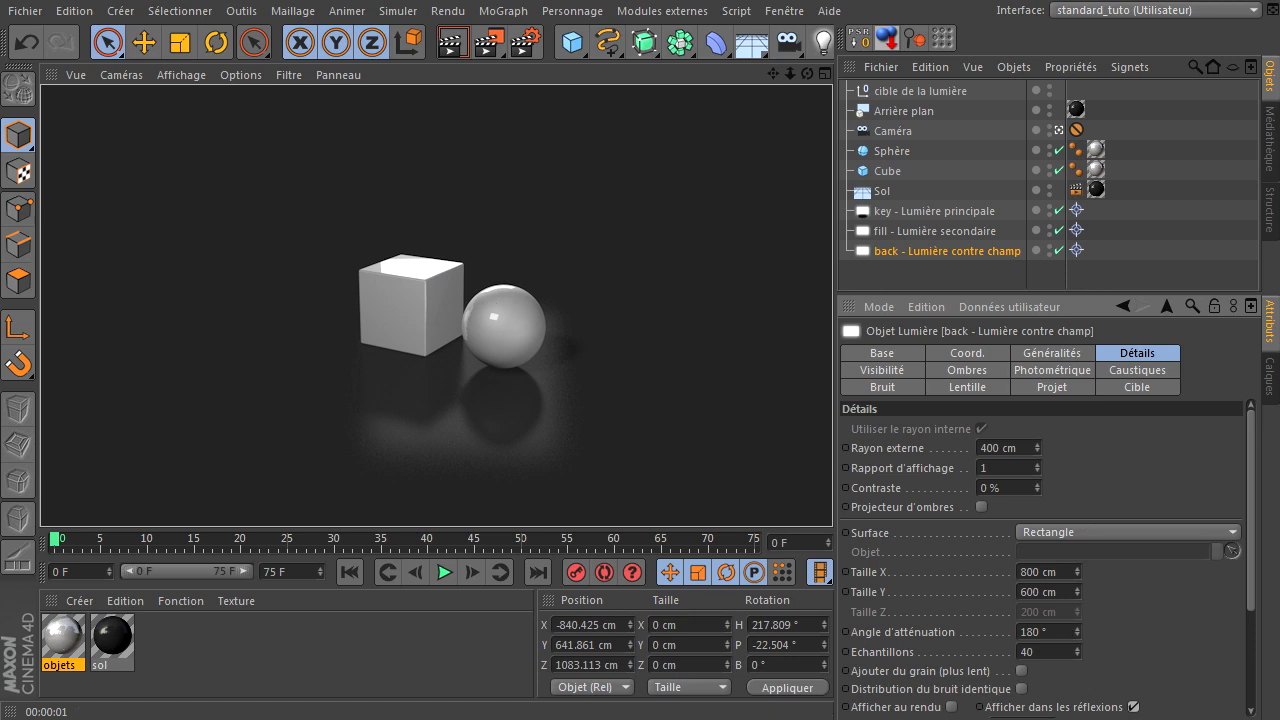
pyautogui.click(1133, 707)
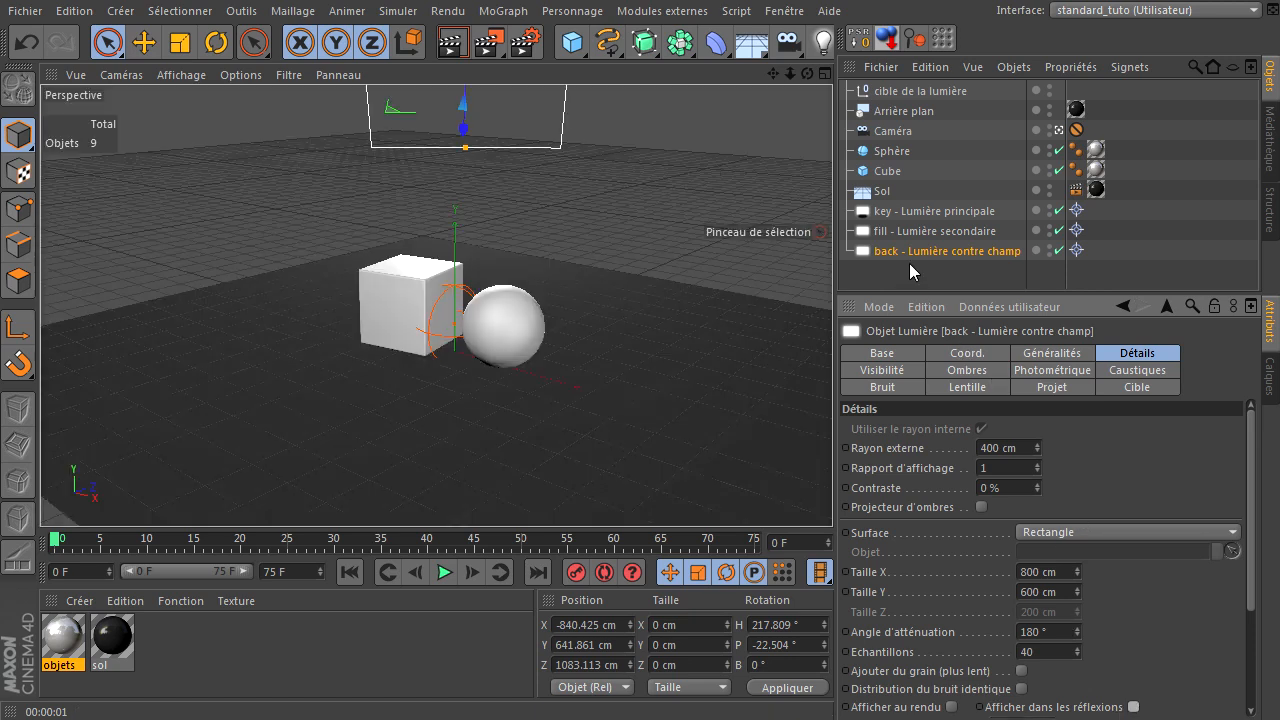
# Try a render with the fill light shown in reflections (Afficher dans les réflexions), and turn that option off again
pyautogui.click(912, 231)
pyautogui.click(1133, 707)
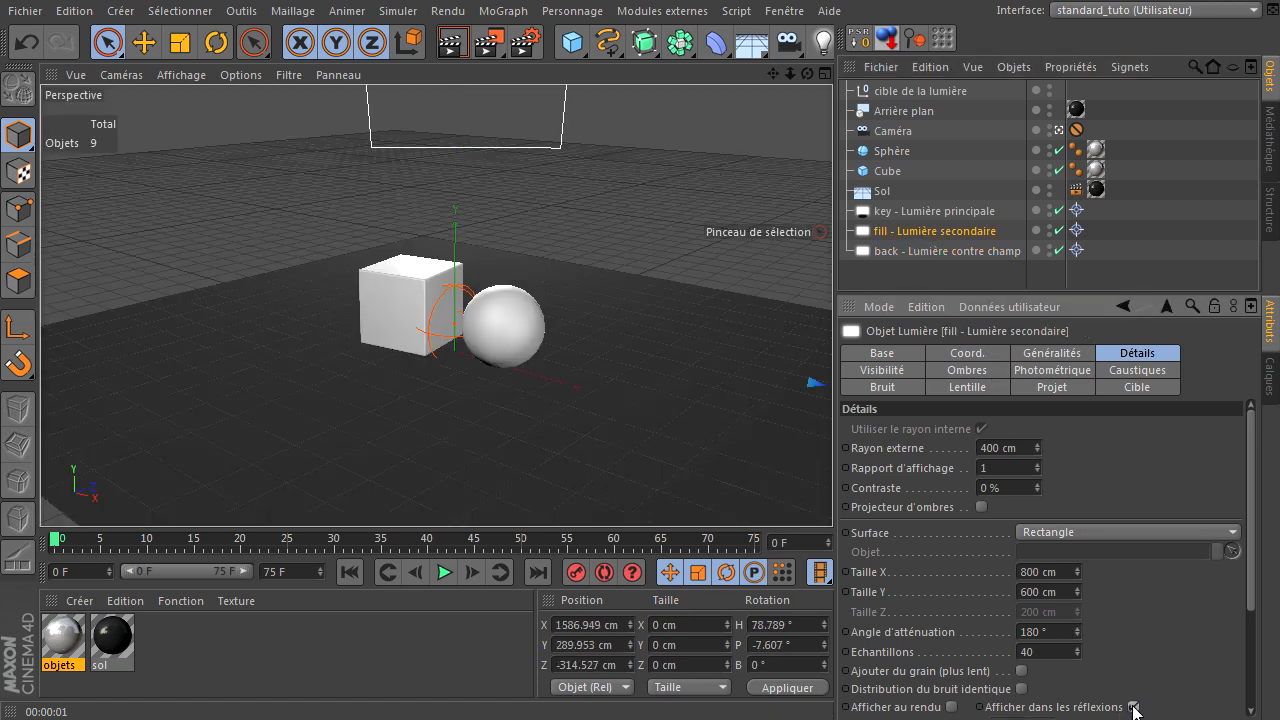
pyautogui.click(455, 44)
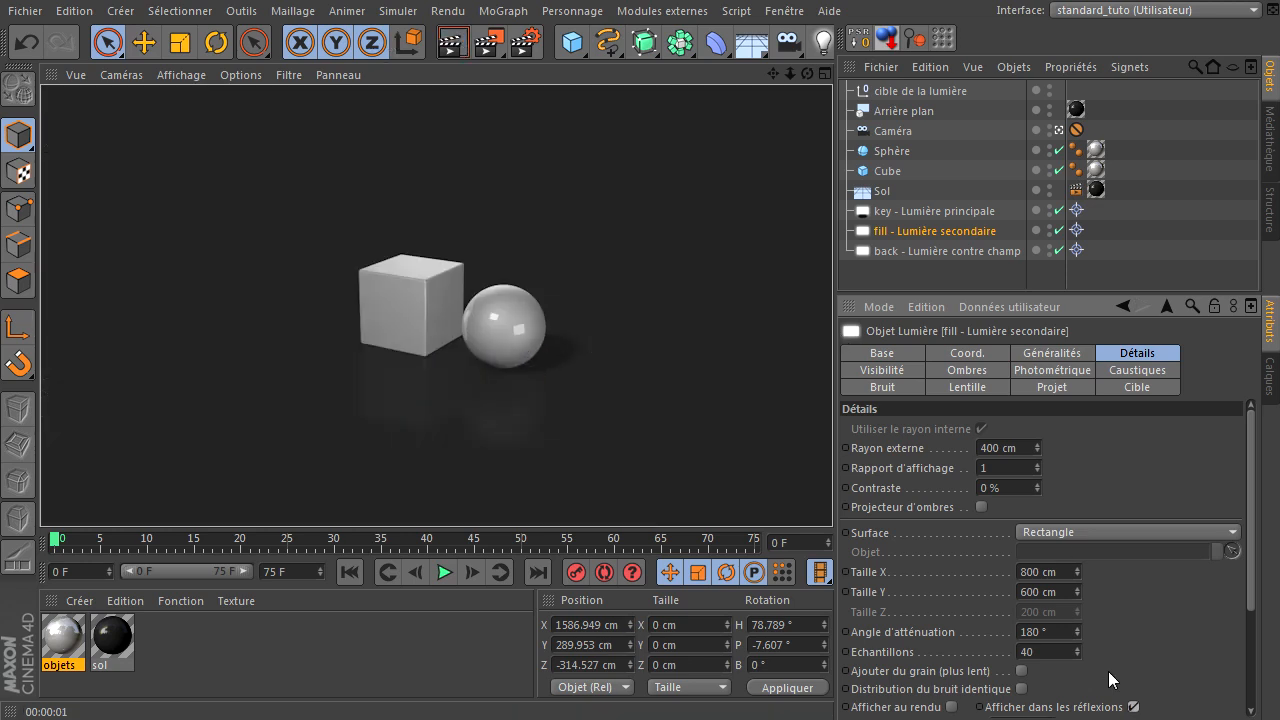
pyautogui.click(1133, 707)
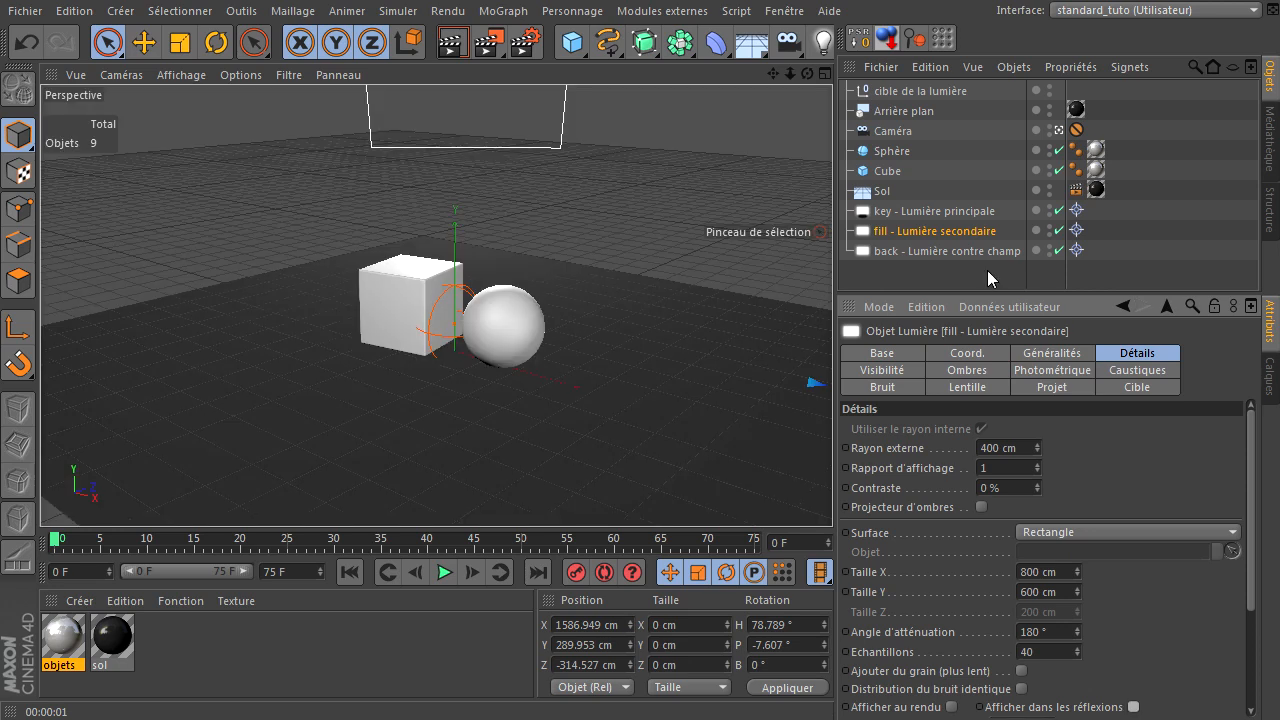
# Deselect all objects and render the view to check the lighting from the three lights
pyautogui.click(907, 272)
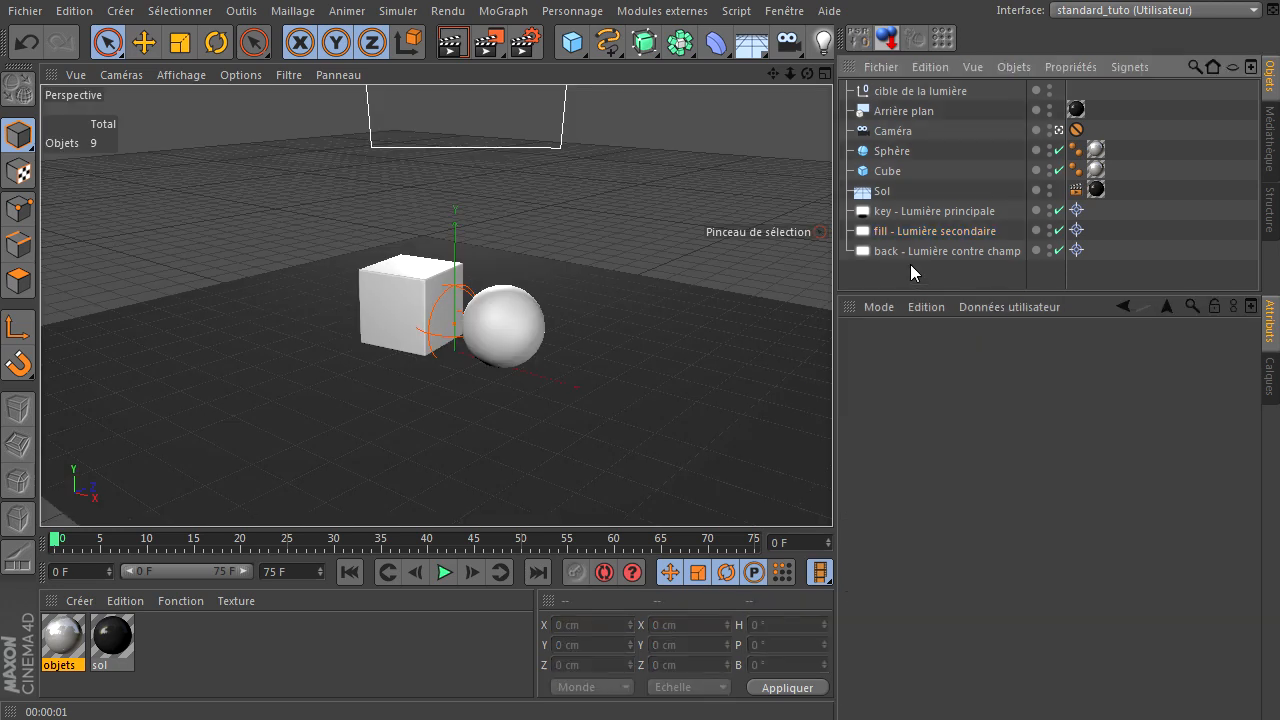
pyautogui.click(453, 45)
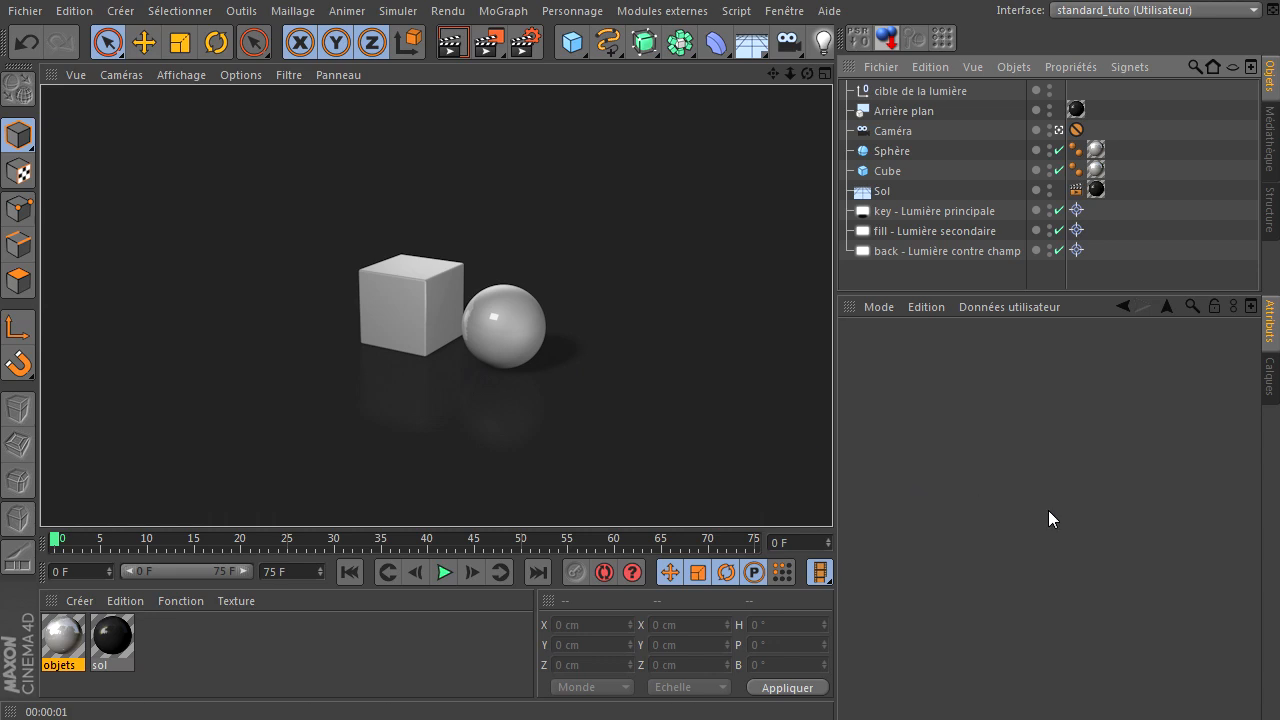
pyautogui.click(977, 231)
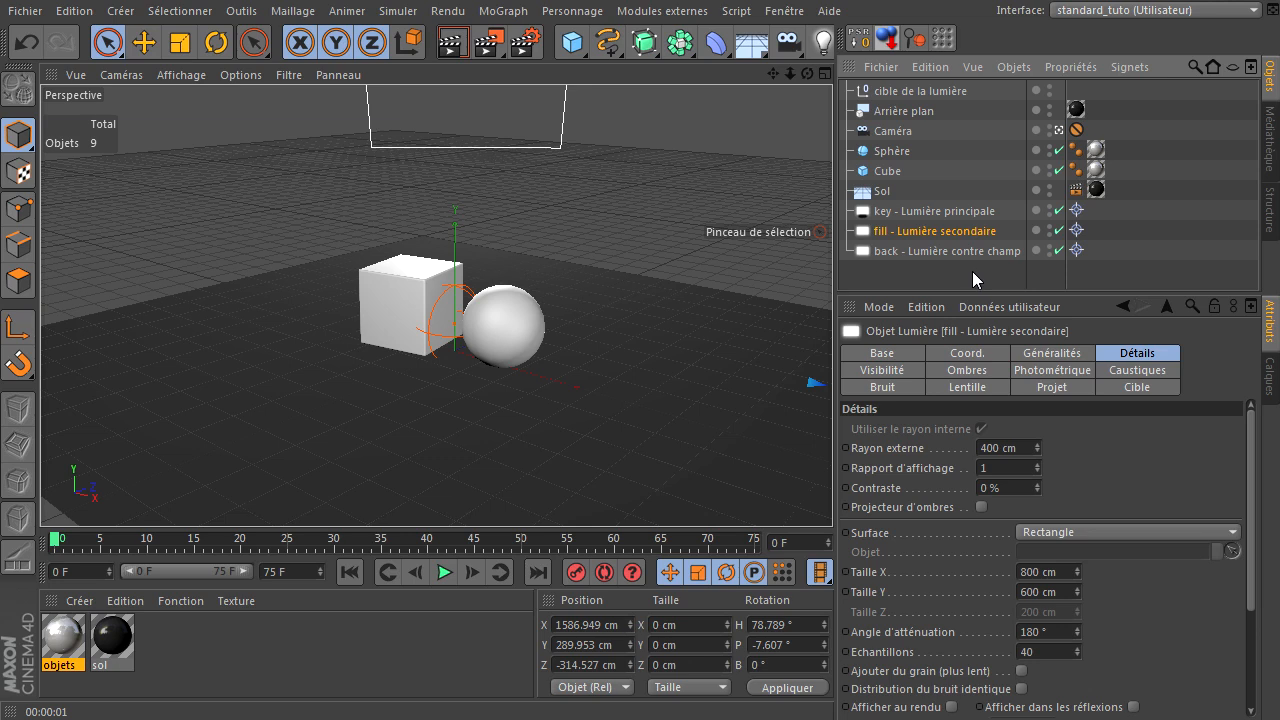
pyautogui.click(972, 271)
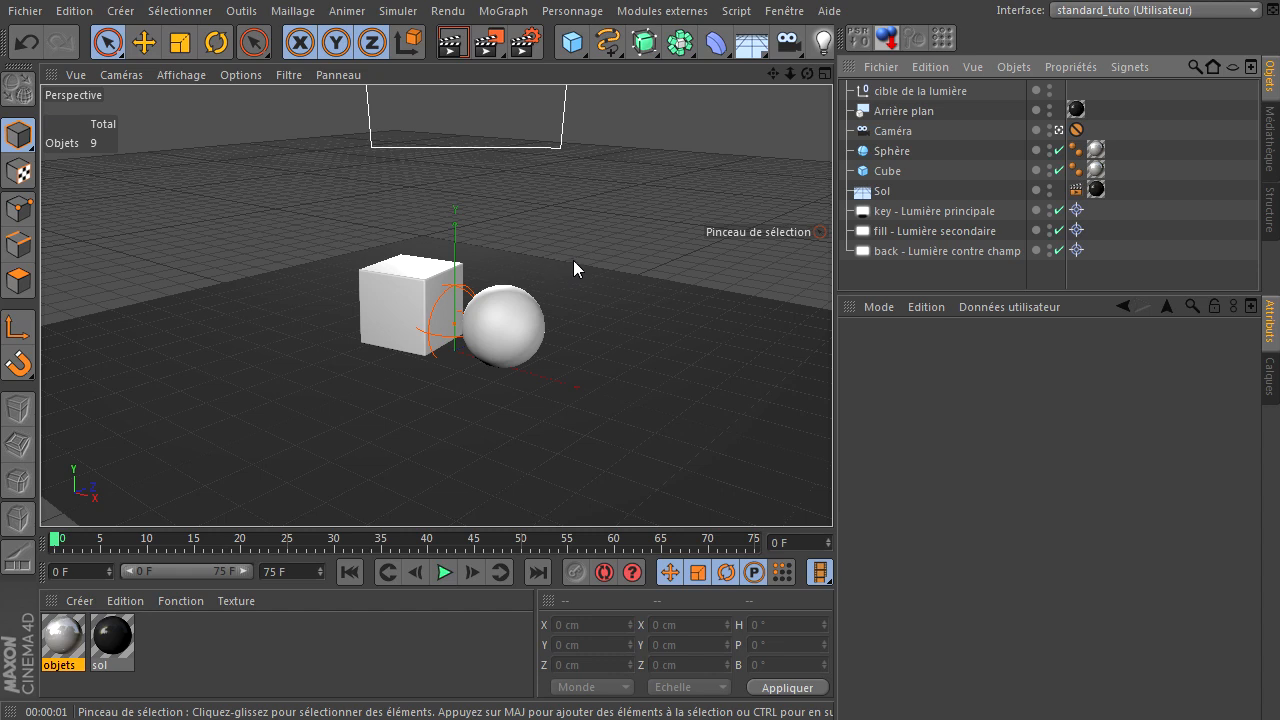
# Disable the fill light, hide it in both the editor and the render, and render the view
pyautogui.click(976, 231)
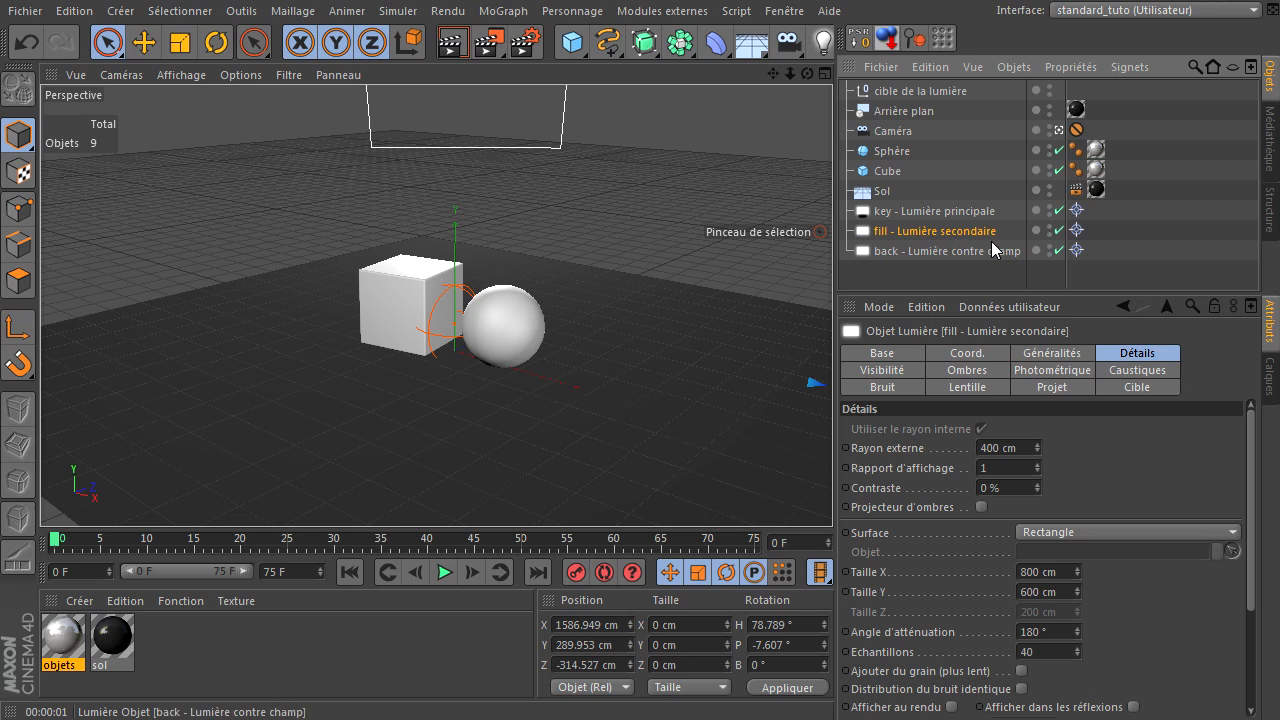
pyautogui.click(1059, 231)
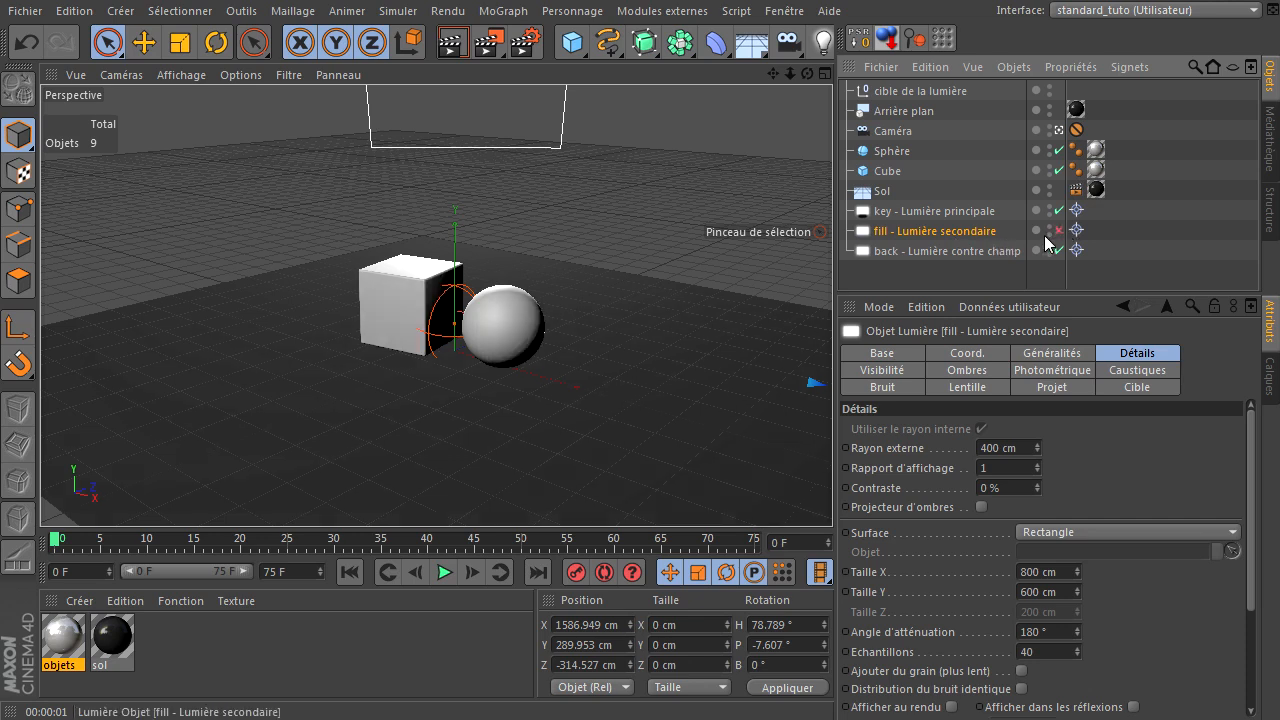
pyautogui.keyDown('alt'); pyautogui.click(1048, 231); pyautogui.keyUp('alt')
pyautogui.keyDown('alt'); pyautogui.click(1048, 231); pyautogui.keyUp('alt')
pyautogui.click(957, 285)
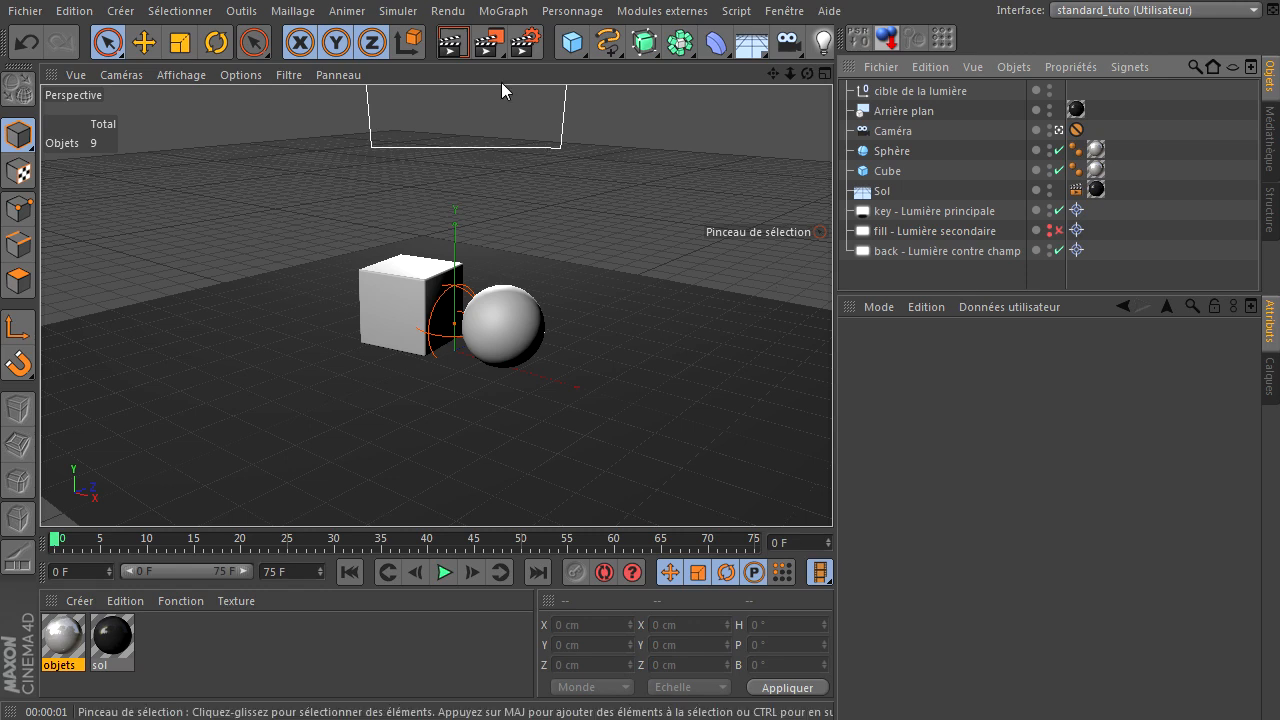
pyautogui.click(452, 42)
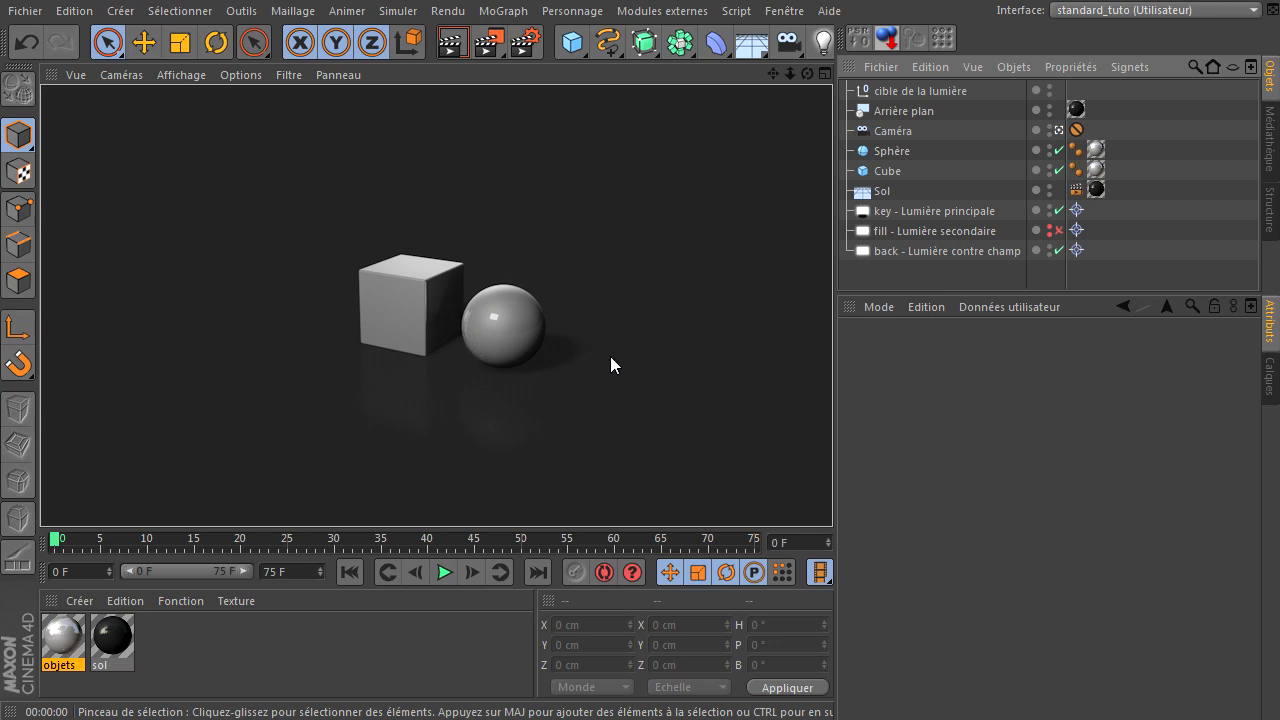
# Add a Sphère primitive to the scene and switch out of the camera view to see the whole setup
pyautogui.click(954, 272)
pyautogui.moveTo(954, 293); pyautogui.dragTo(951, 341)
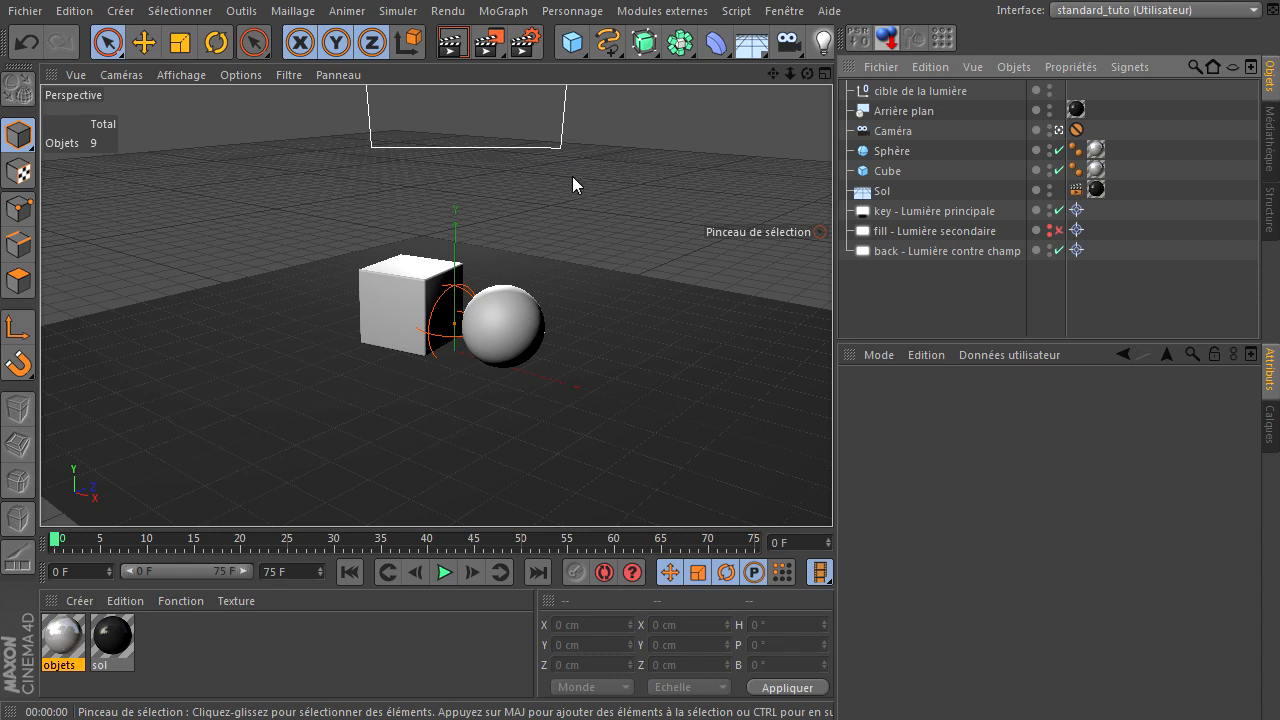
pyautogui.click(572, 42)
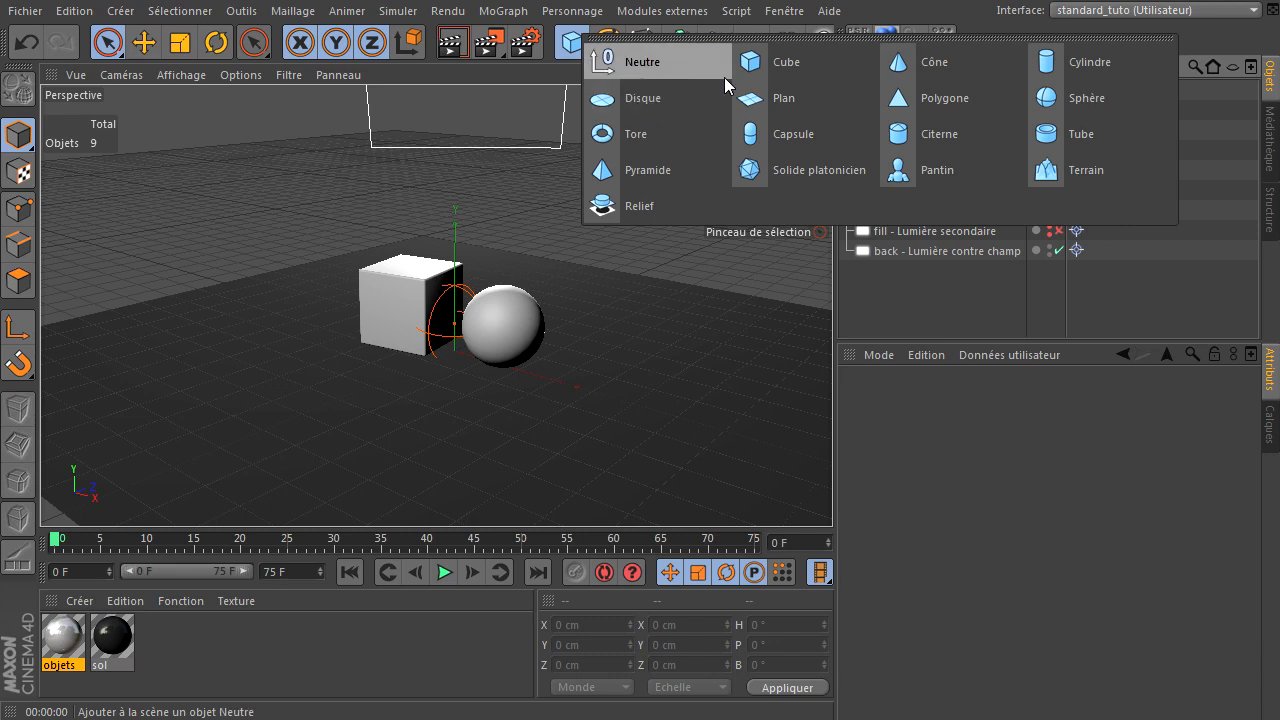
pyautogui.click(1088, 97)
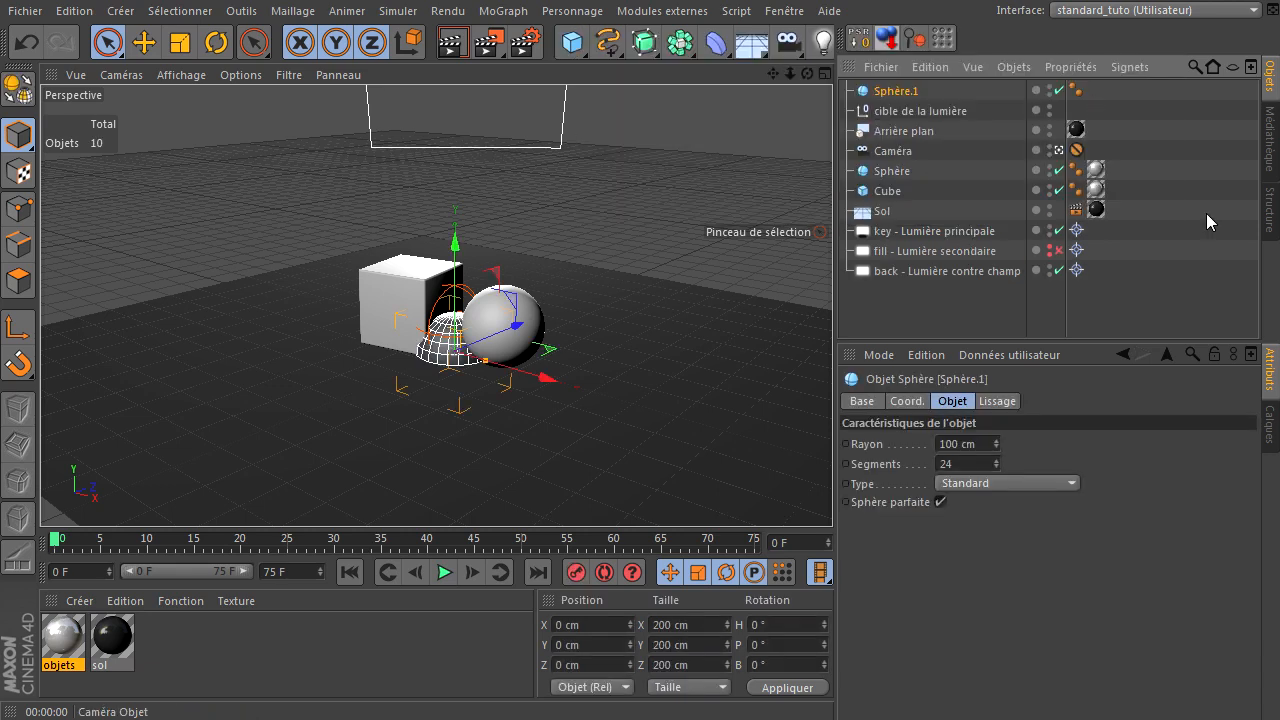
pyautogui.click(1060, 157)
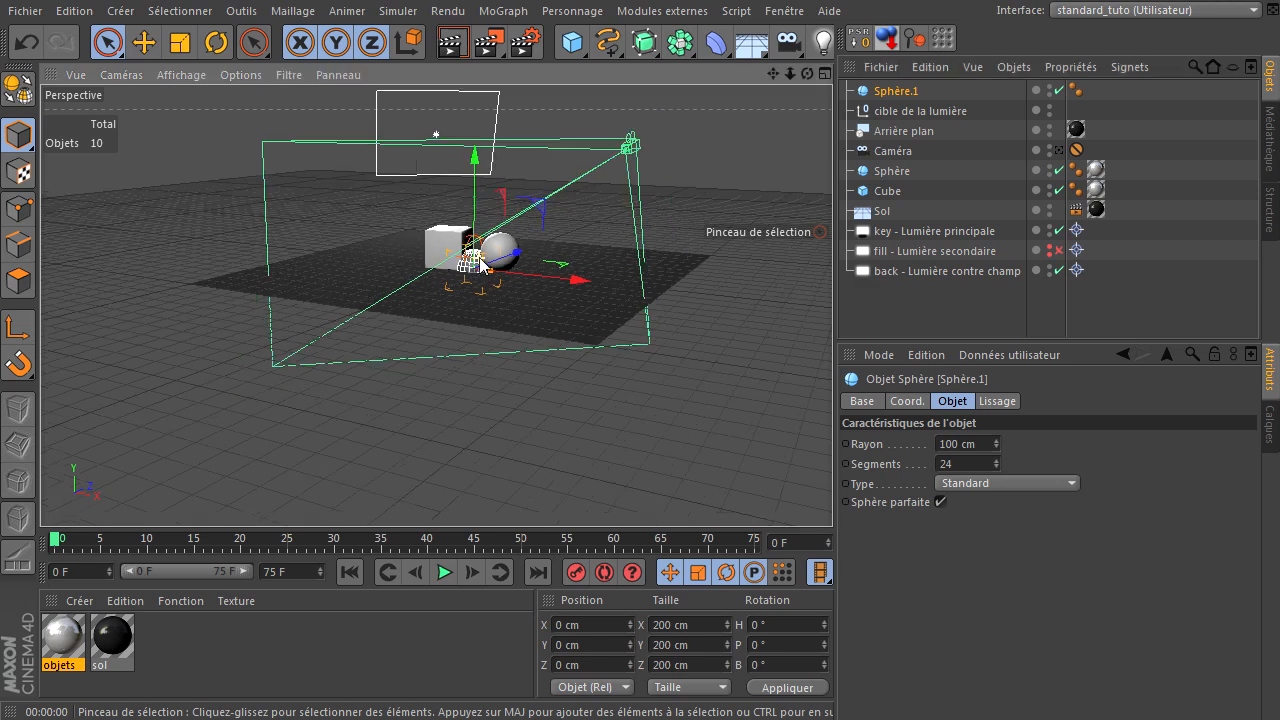
pyautogui.moveTo(833, 511); pyautogui.dragTo(793, 73)
# Rename the new sphere as dome and move it to the end of the object list
pyautogui.doubleClick(912, 92)
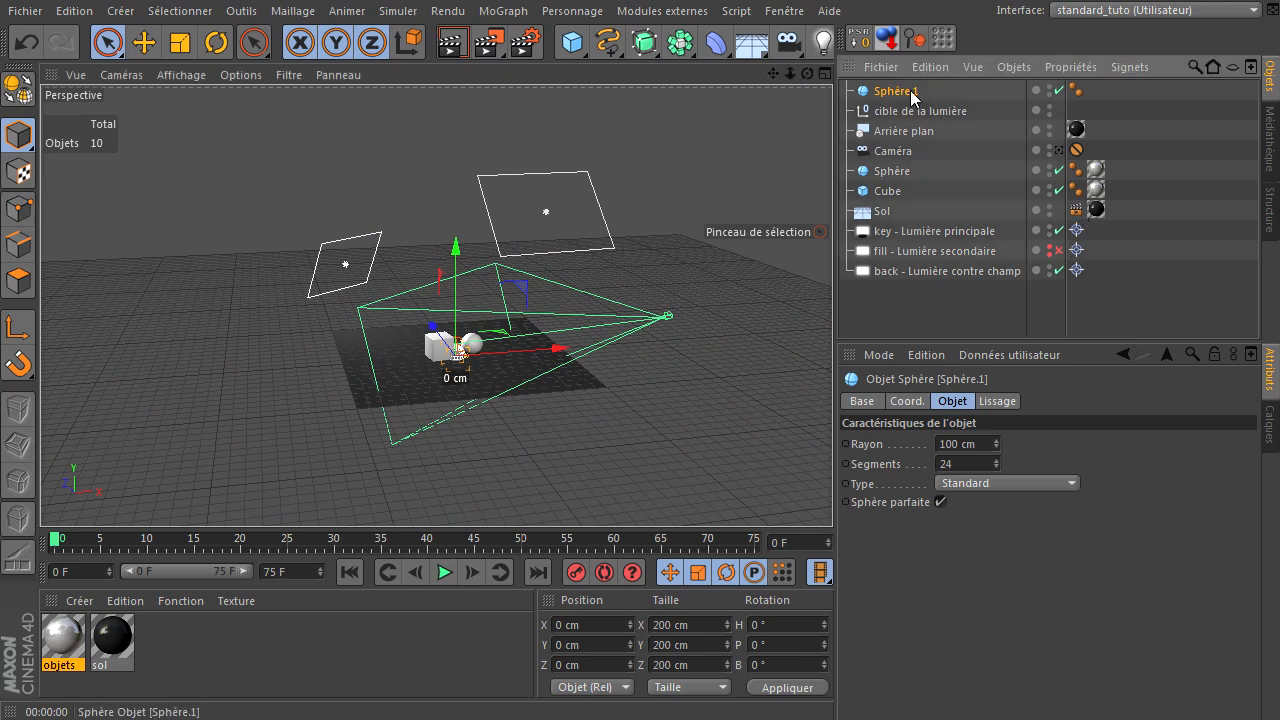
pyautogui.write('do')
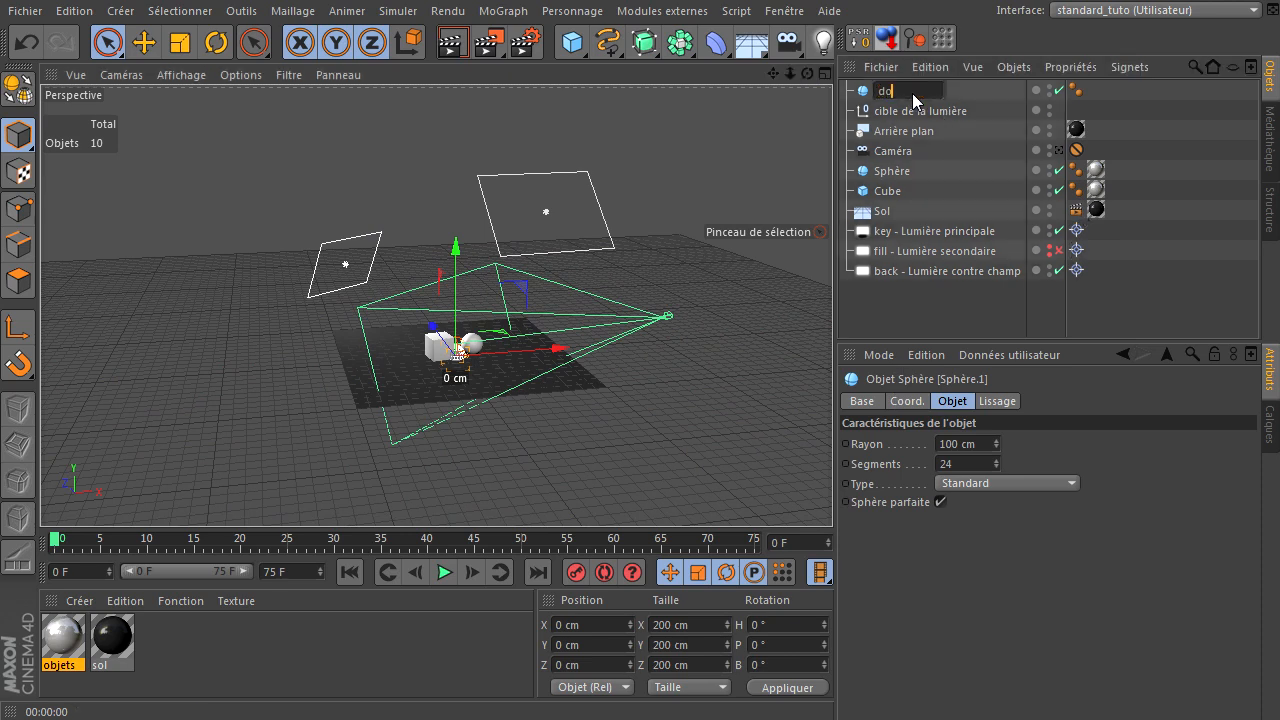
pyautogui.write('me')
pyautogui.press('Return')
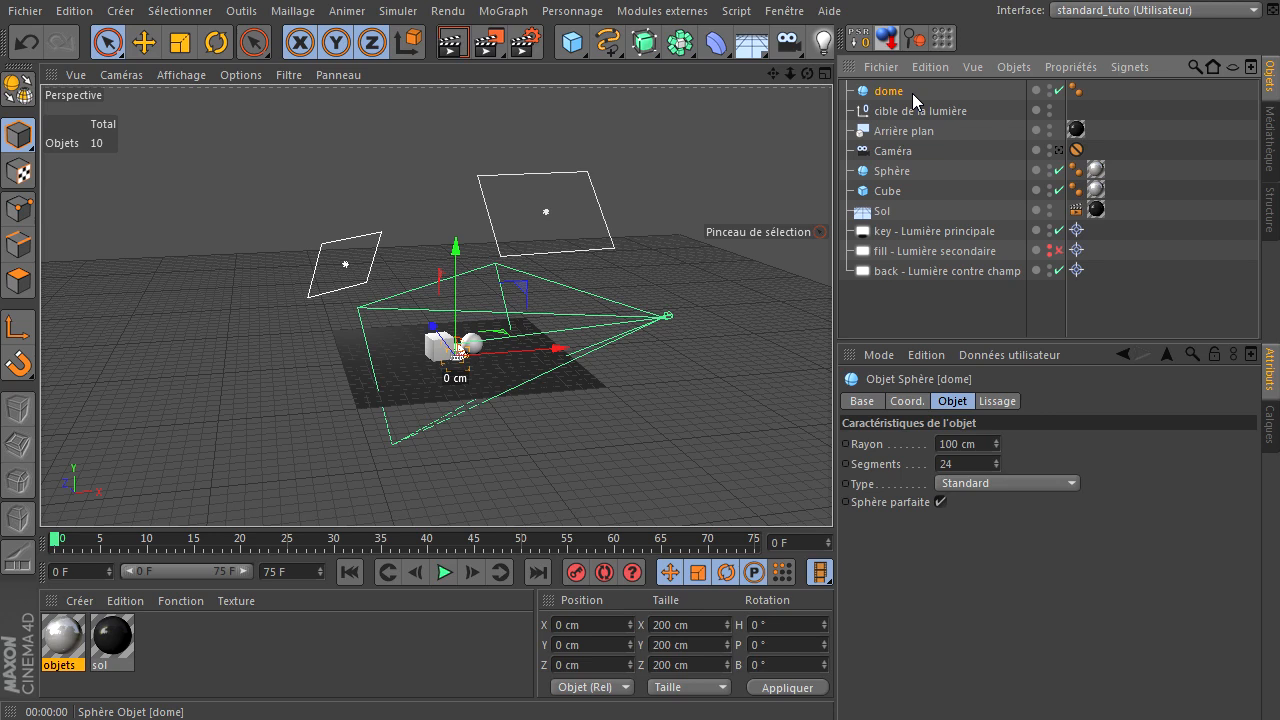
pyautogui.moveTo(881, 128); pyautogui.dragTo(884, 300)
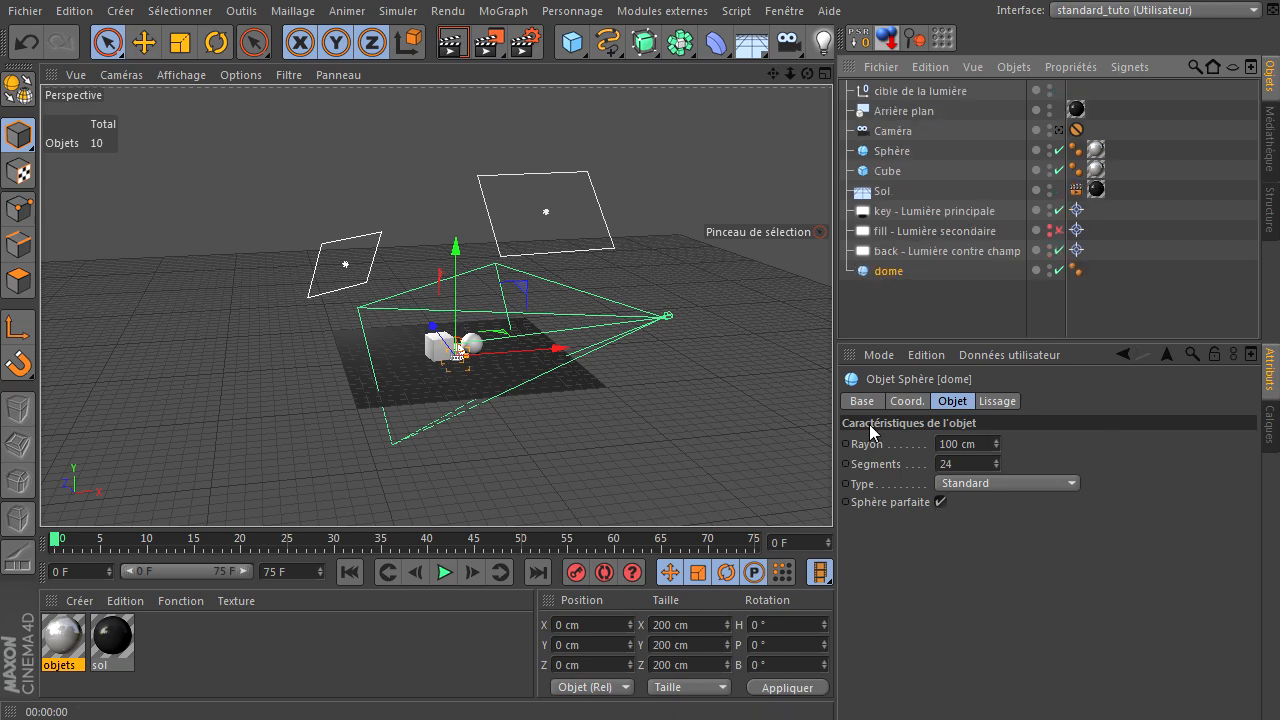
# Set the dome's segments to 7 and its type to Hémisphère
pyautogui.click(959, 466)
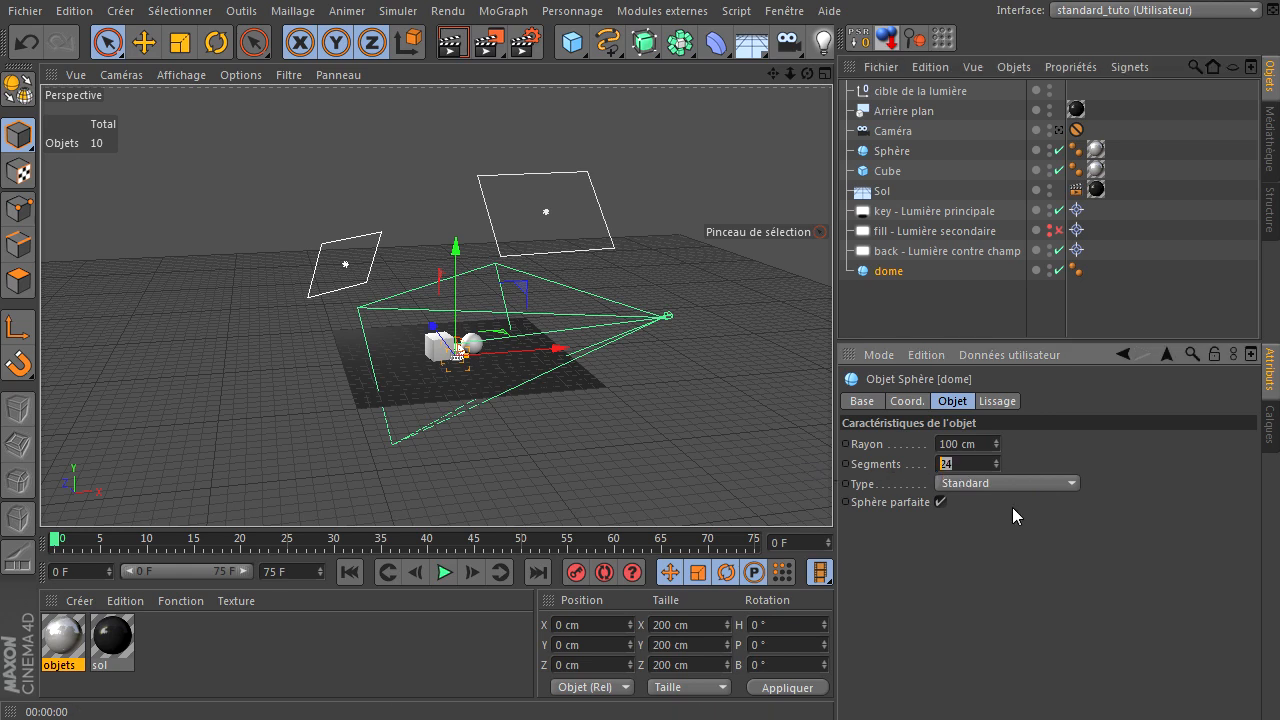
pyautogui.write('7')
pyautogui.press('Return')
pyautogui.click(996, 486)
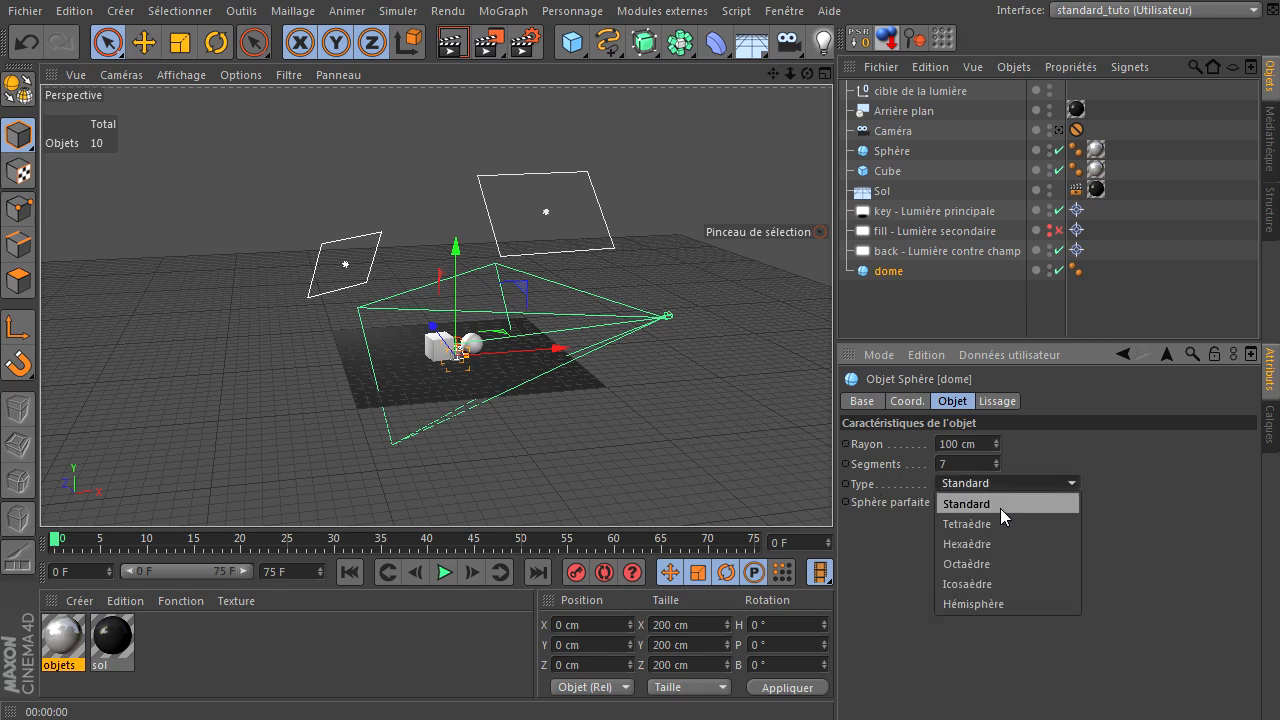
pyautogui.click(1011, 603)
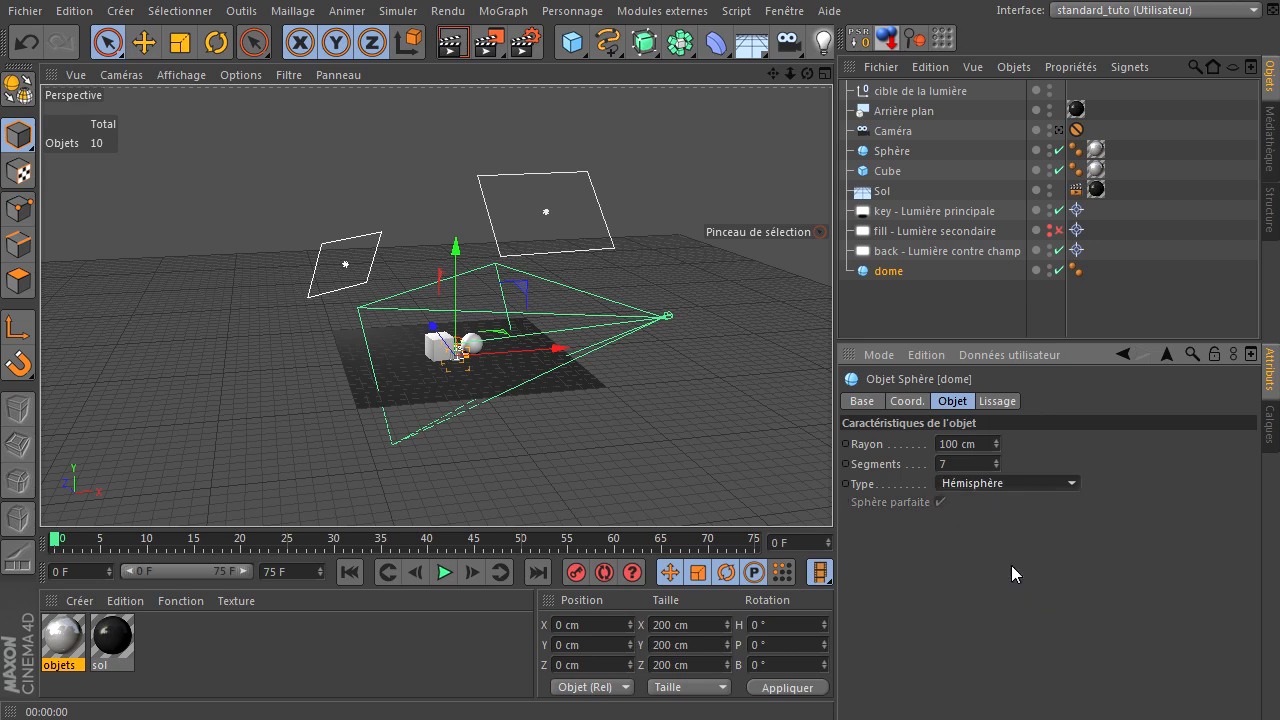
# Set the dome's radius to 1000 cm
pyautogui.doubleClick(970, 438)
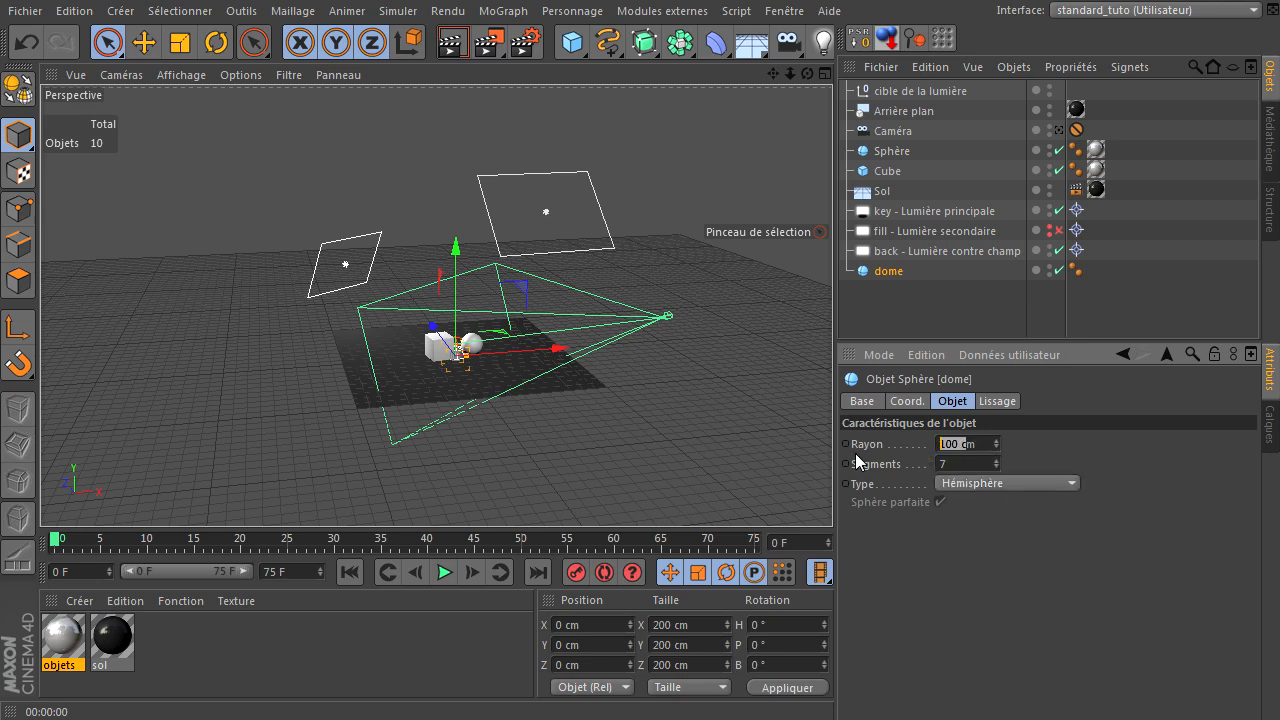
pyautogui.press('BackSpace')
pyautogui.write('1')
pyautogui.write('0')
pyautogui.press('Return')
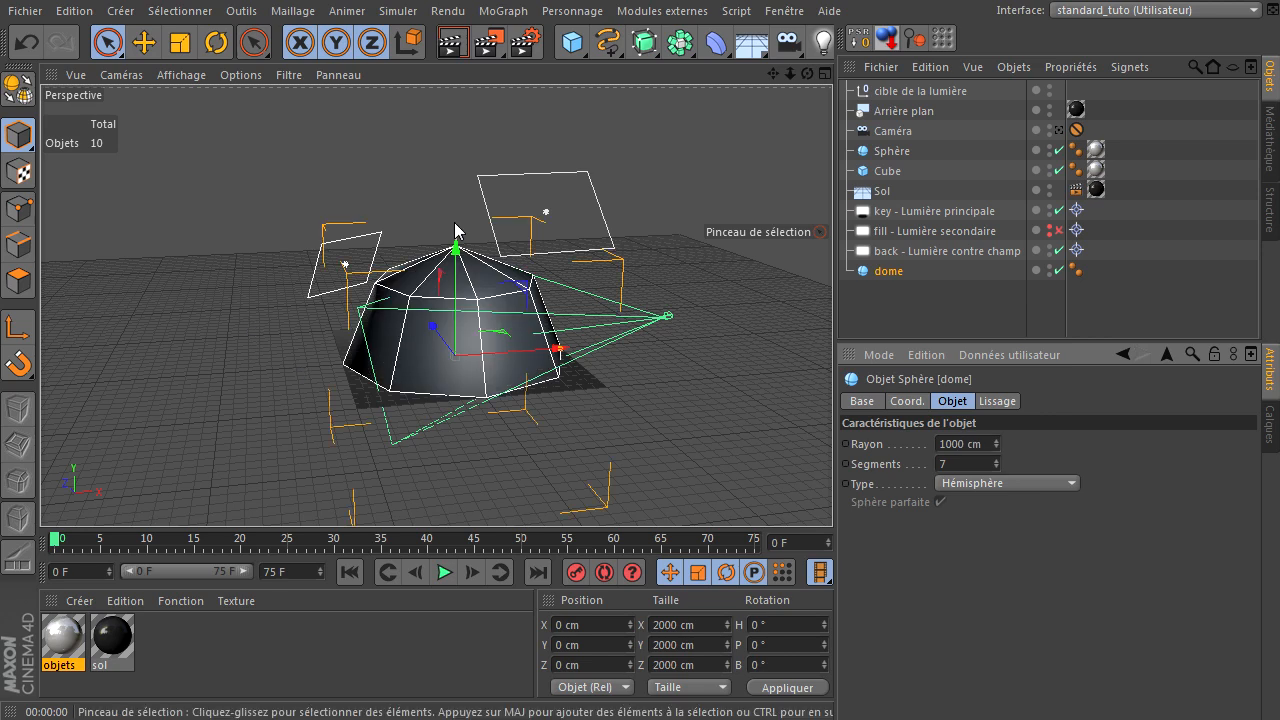
# Try a radius of 1500 cm for the dome
pyautogui.moveTo(989, 446); pyautogui.dragTo(819, 438)
pyautogui.write('1500')
pyautogui.press('Return')
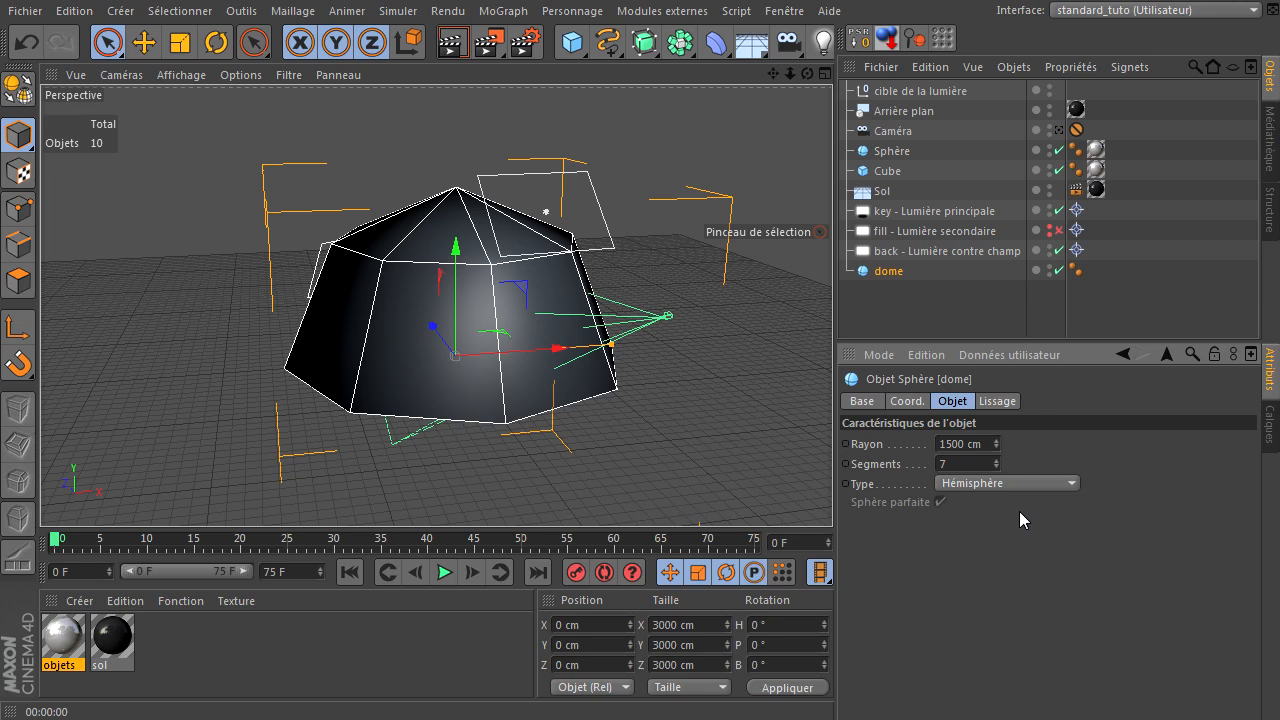
# Set the dome's radius to 2000 cm so that it encloses the whole lighting setup
pyautogui.click(970, 443)
pyautogui.write('2000')
pyautogui.press('Return')
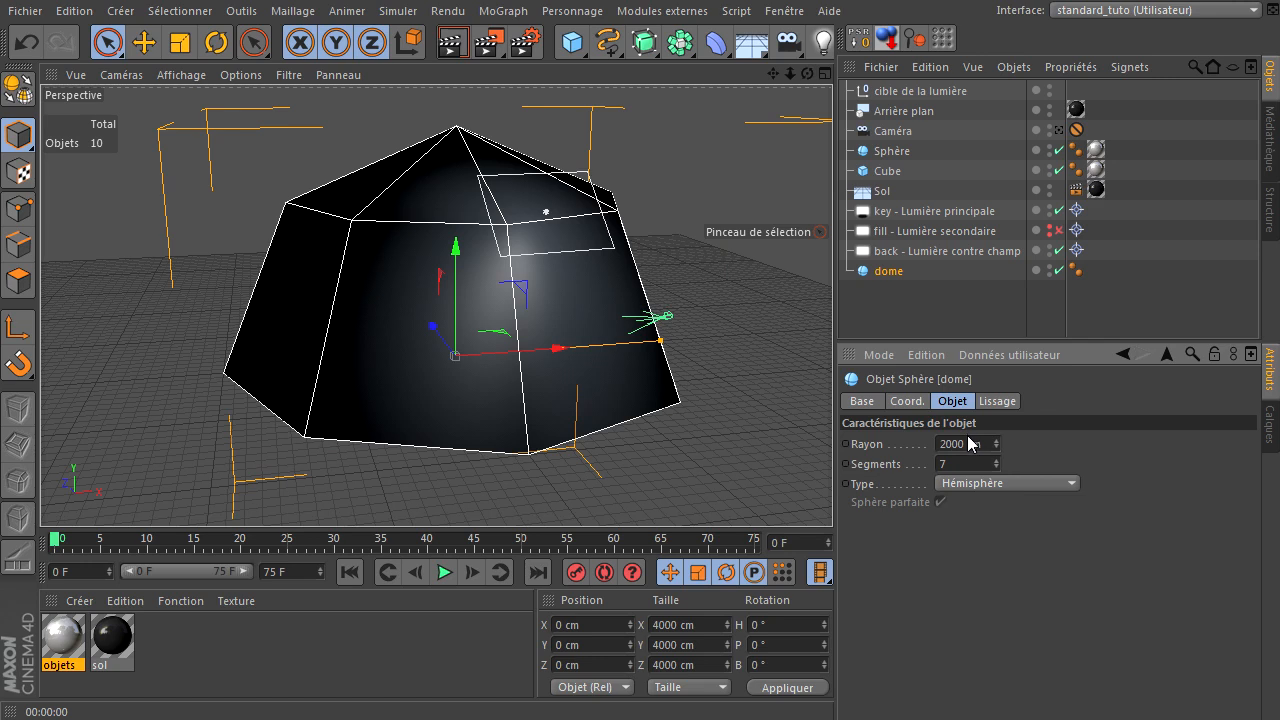
pyautogui.moveTo(807, 73); pyautogui.dragTo(472, 232)
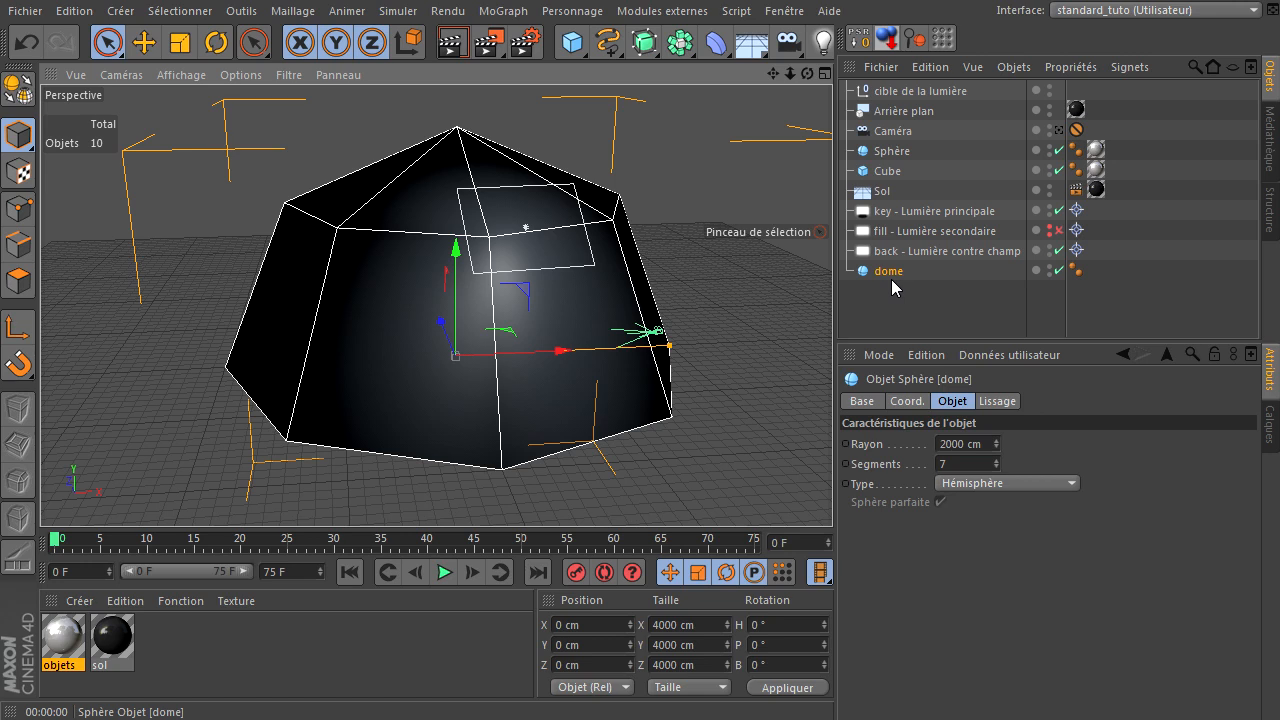
# Deselect the dome and switch the viewport display to Ombrage de Gouraud (lignes)
pyautogui.click(896, 314)
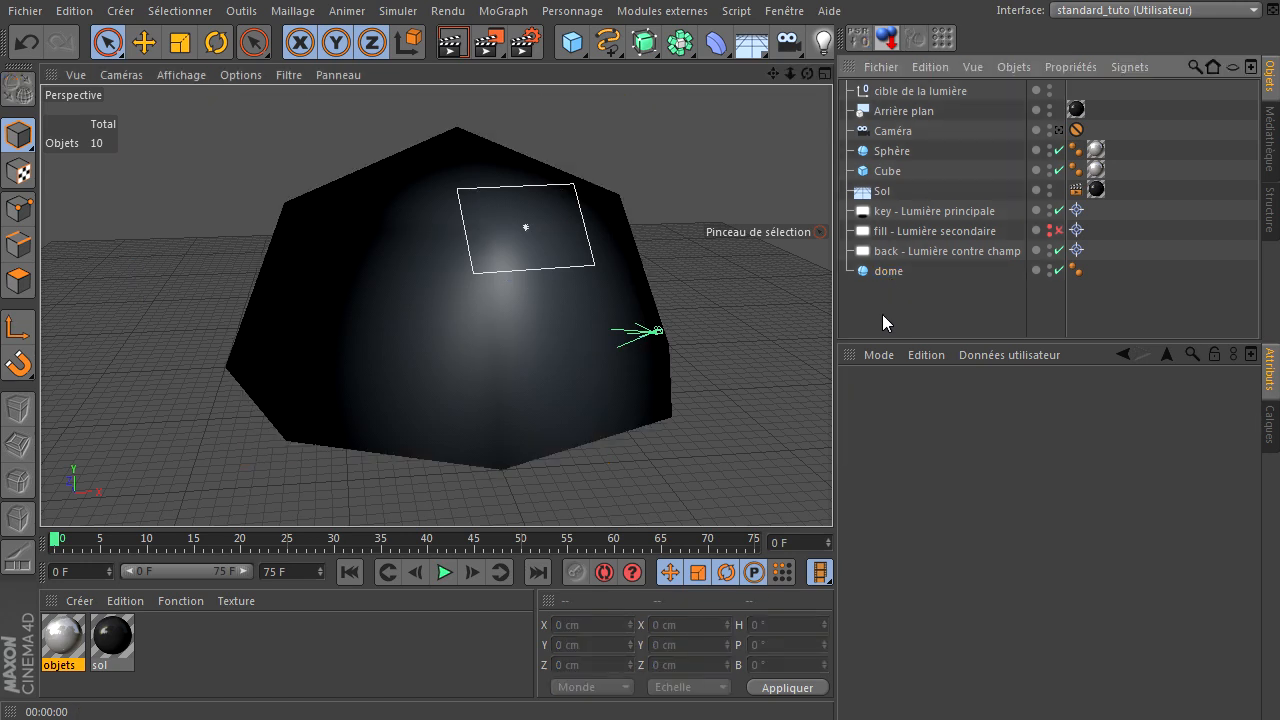
pyautogui.click(177, 77)
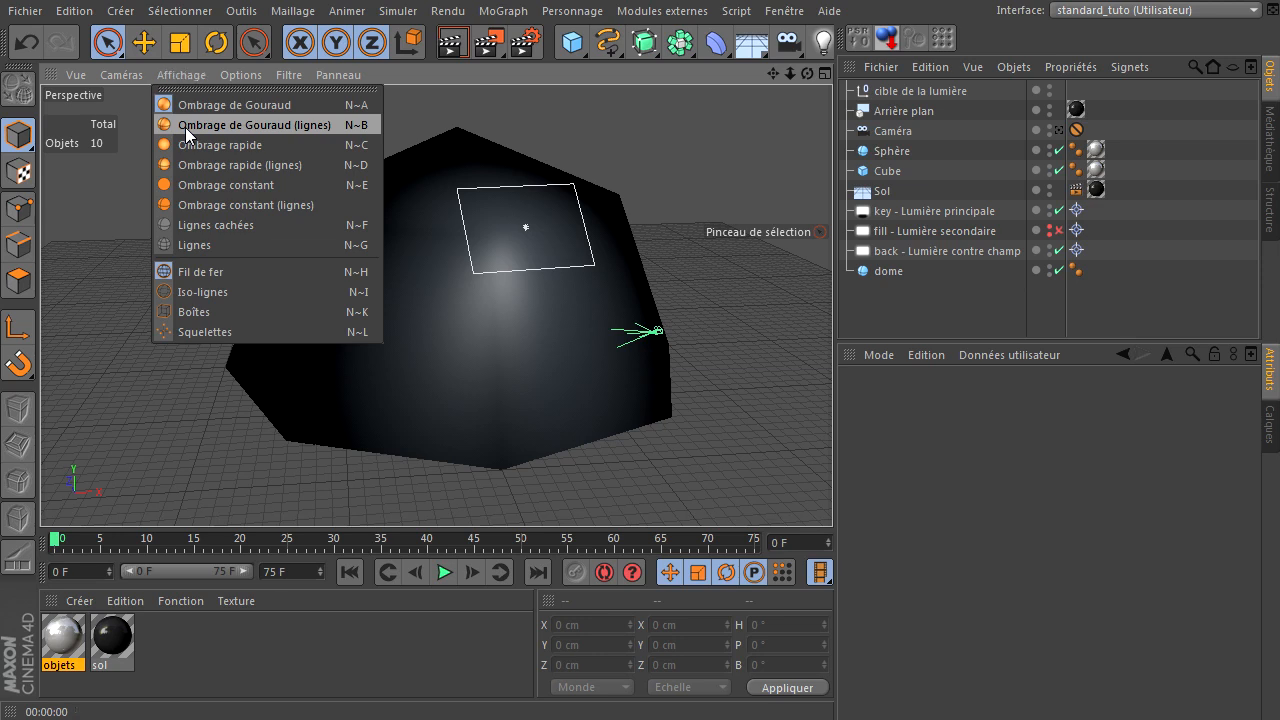
pyautogui.click(185, 127)
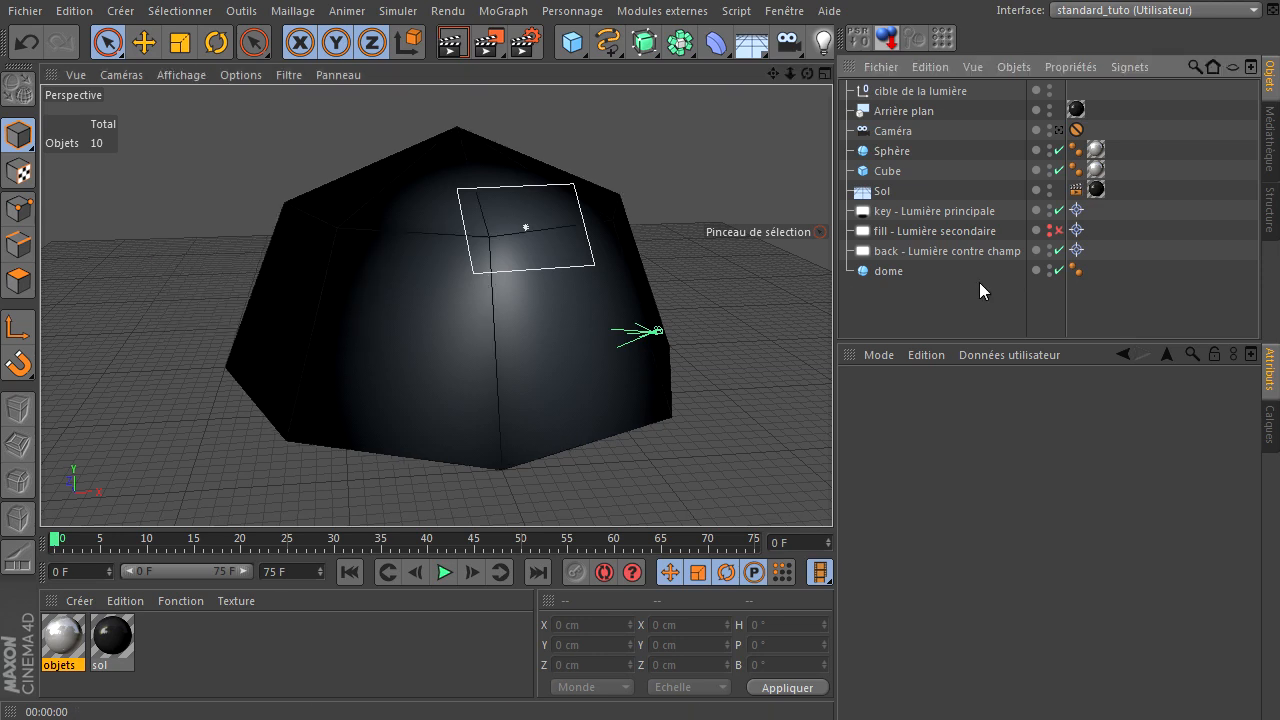
# Add a MoGraph Cloneur to the scene and move it below dome at the end of the object list
pyautogui.click(520, 13)
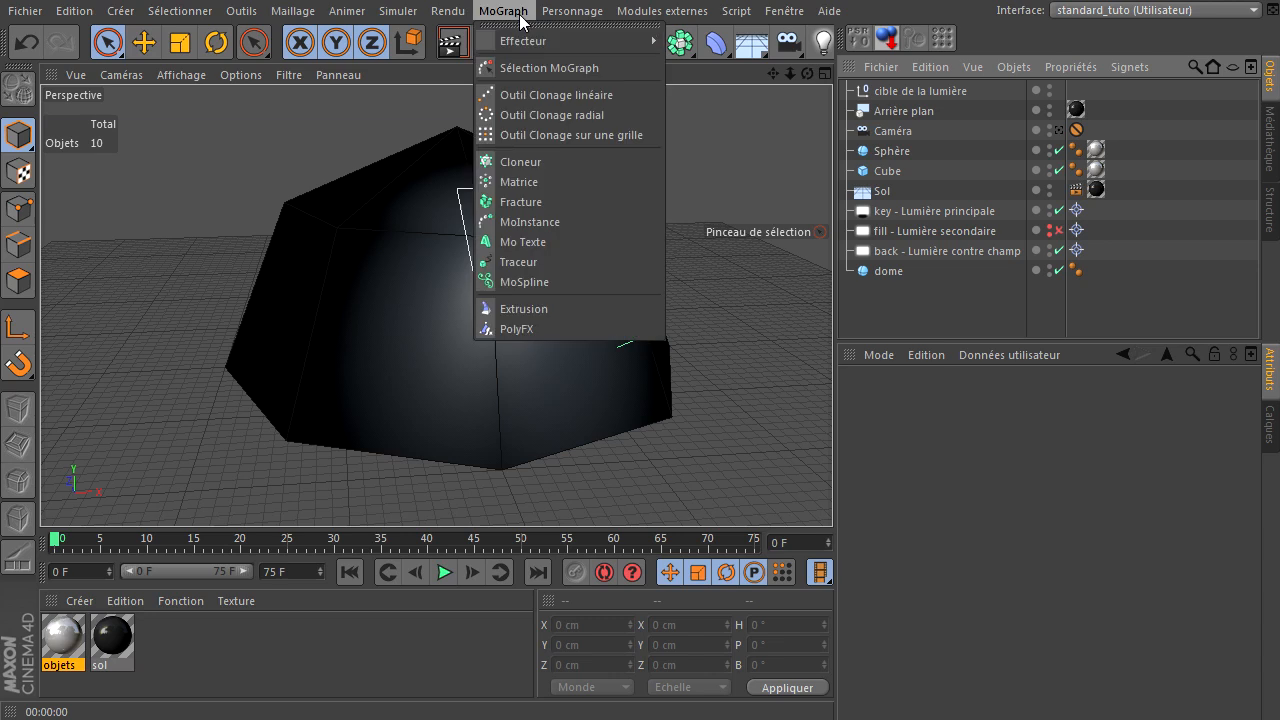
pyautogui.click(520, 163)
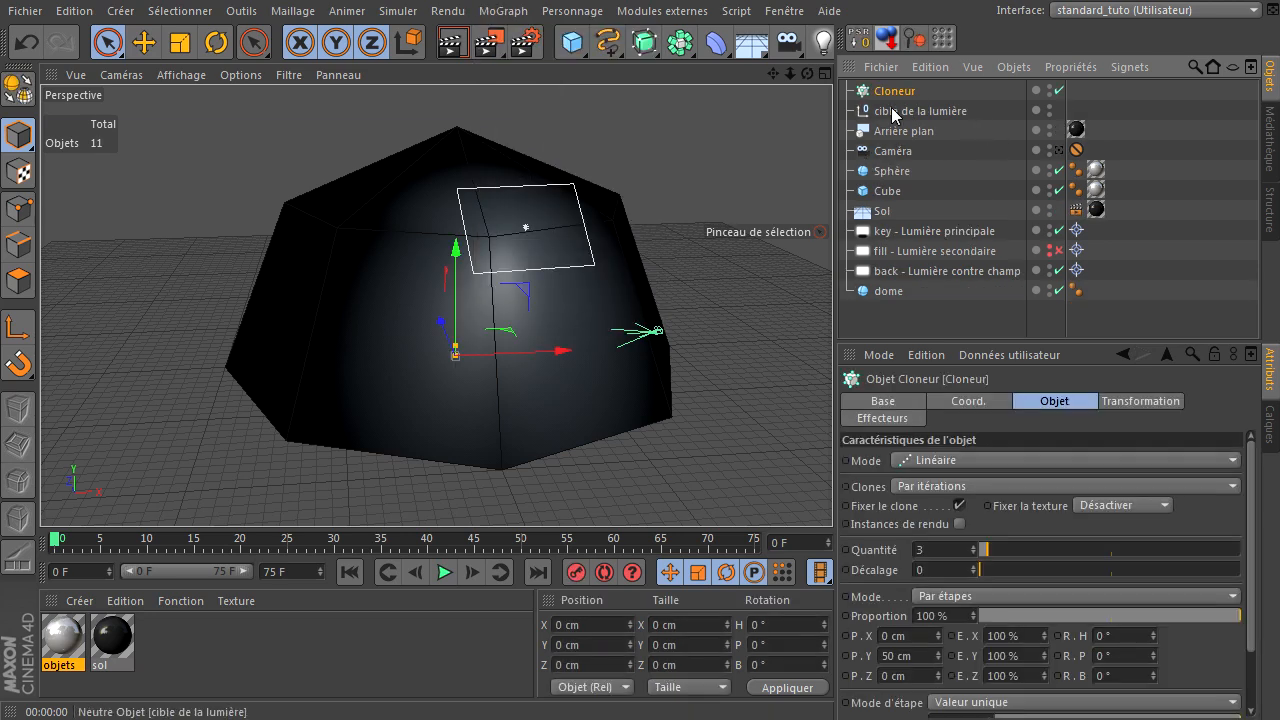
pyautogui.moveTo(875, 92); pyautogui.dragTo(903, 300)
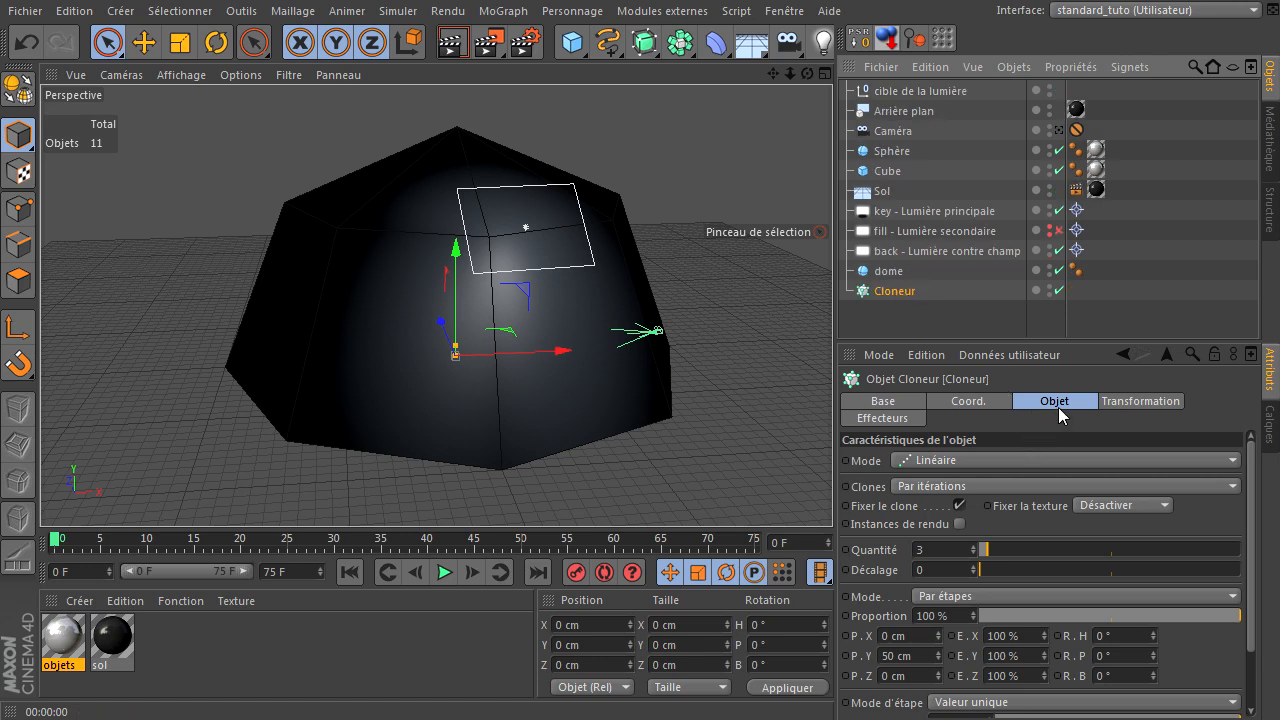
# Set the Cloneur's mode to Objet and assign dome as the object to clone onto
pyautogui.click(912, 461)
pyautogui.click(931, 482)
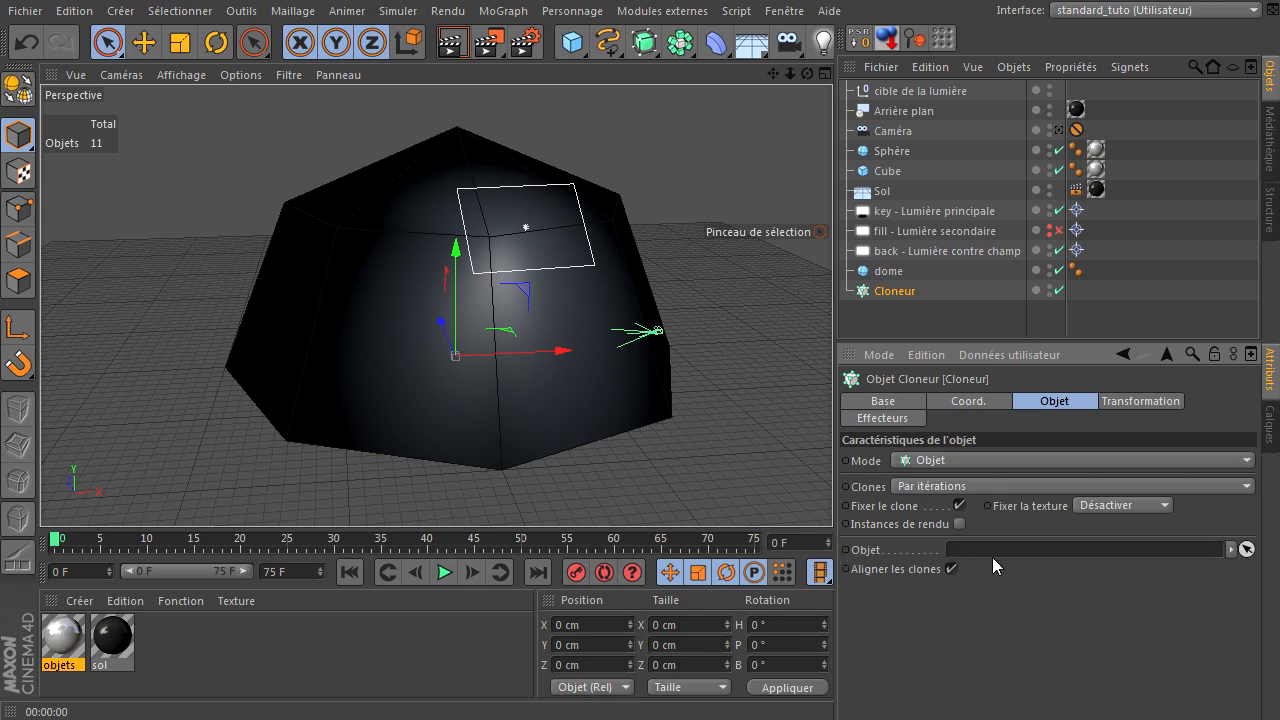
pyautogui.moveTo(888, 271); pyautogui.dragTo(1035, 548)
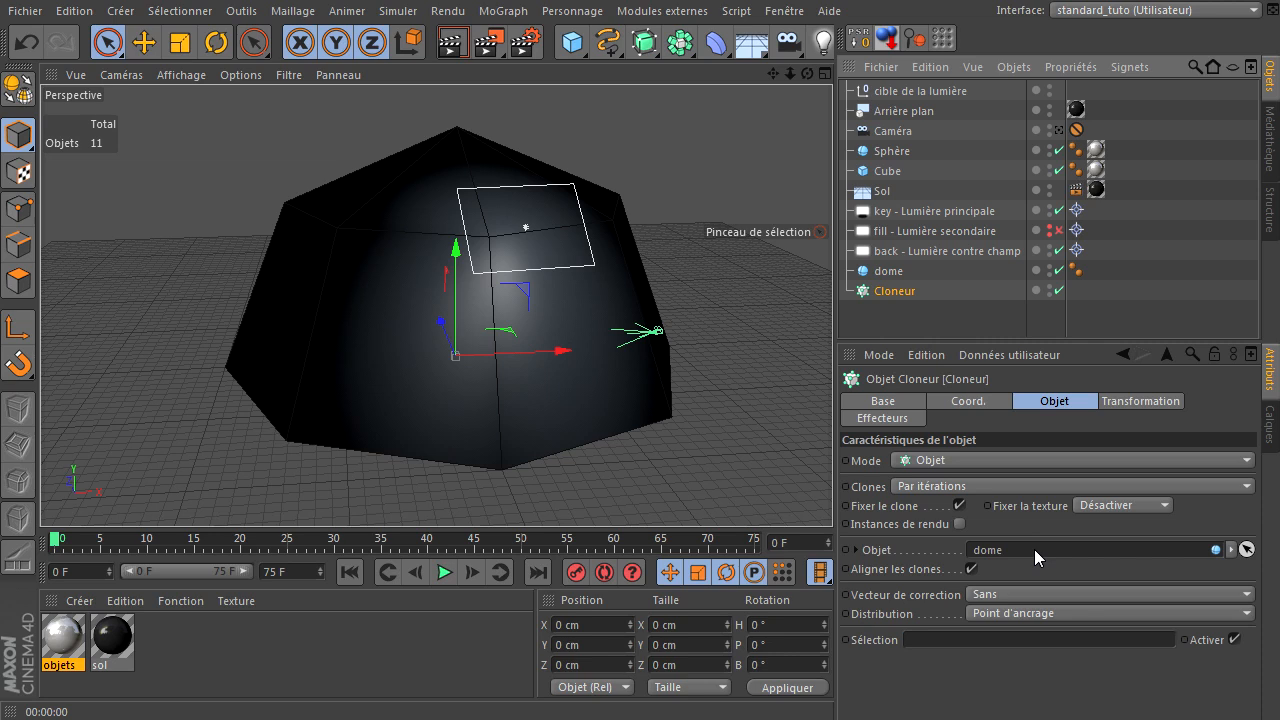
pyautogui.click(907, 318)
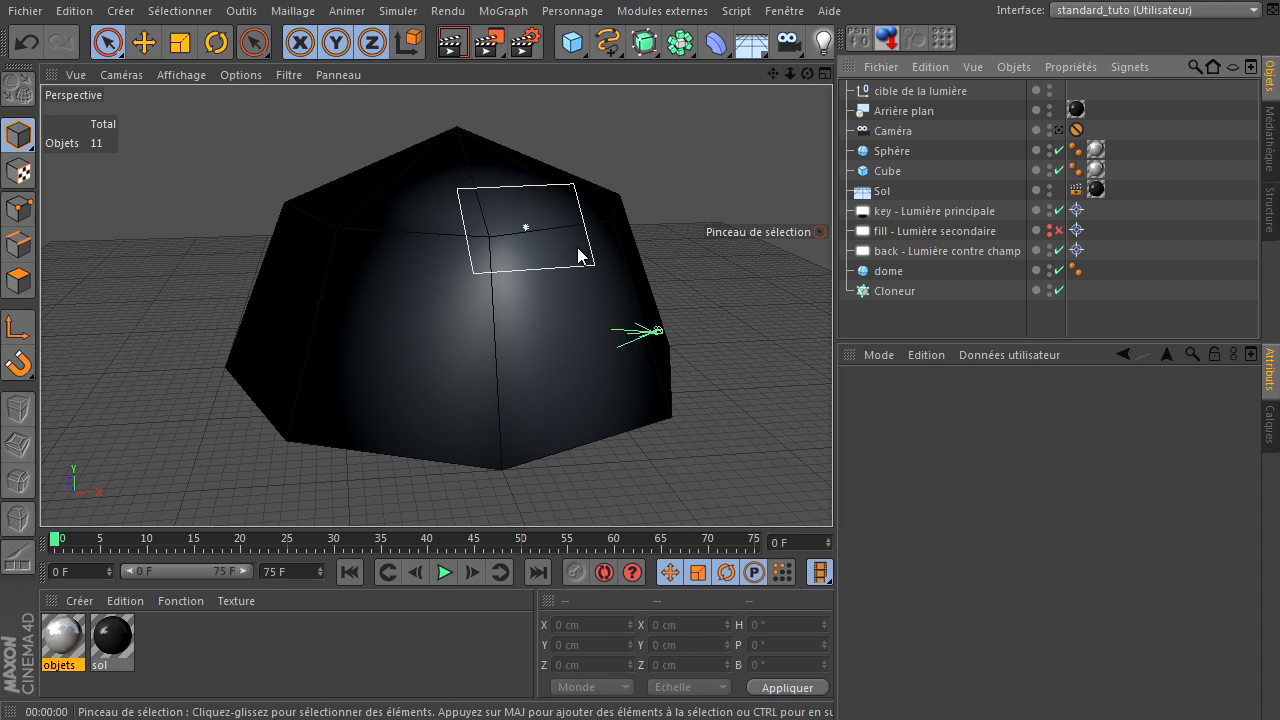
# Add a Spot light as a child of the Cloneur and hide the dome object
pyautogui.click(822, 40)
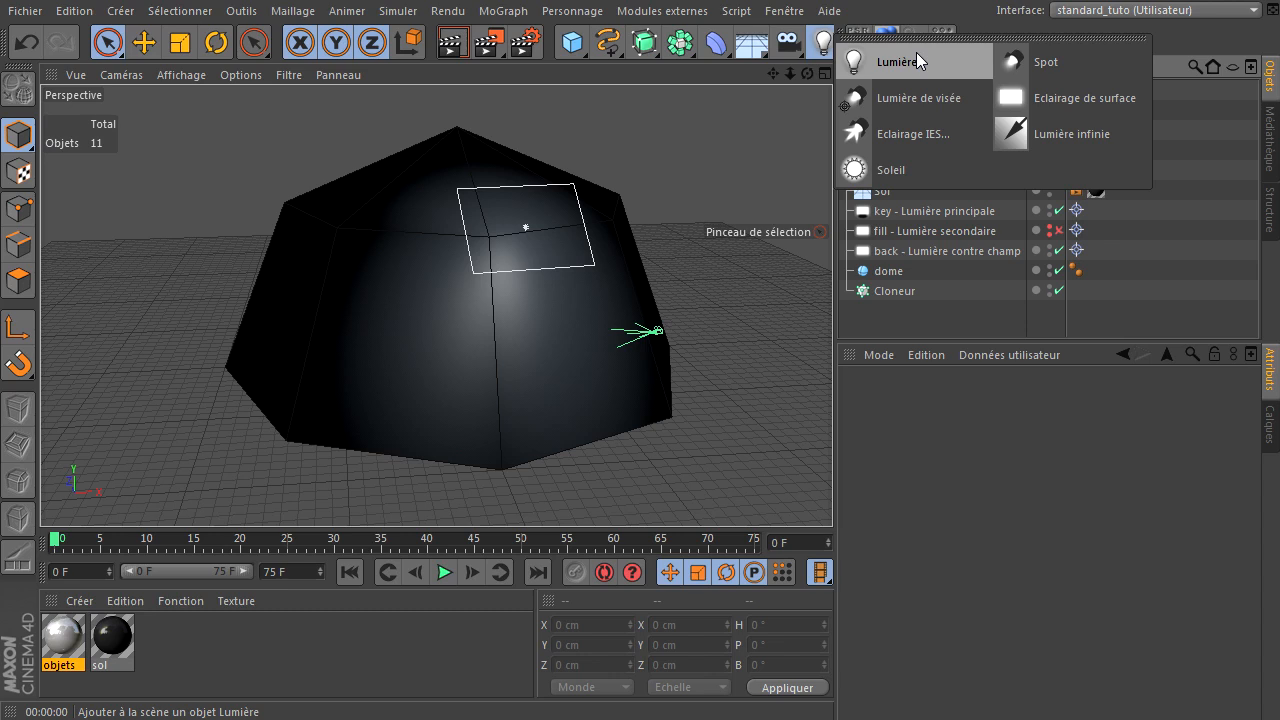
pyautogui.click(1055, 60)
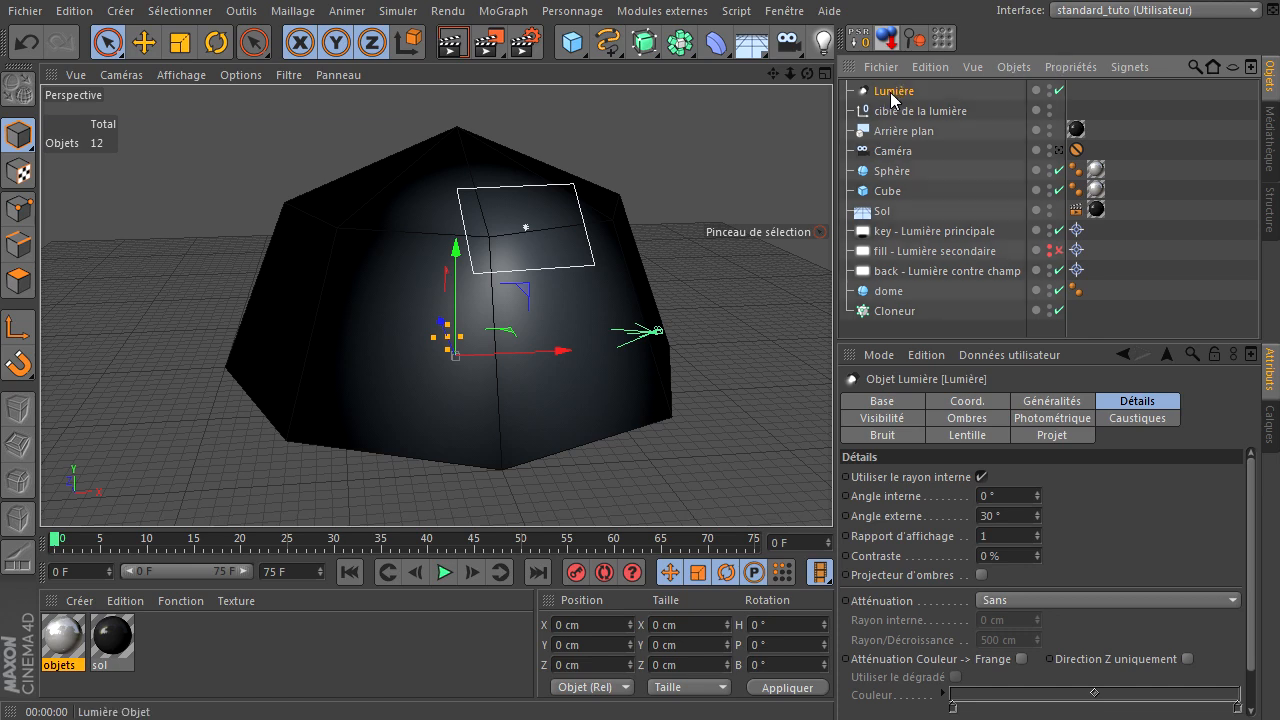
pyautogui.moveTo(912, 310); pyautogui.dragTo(912, 310)
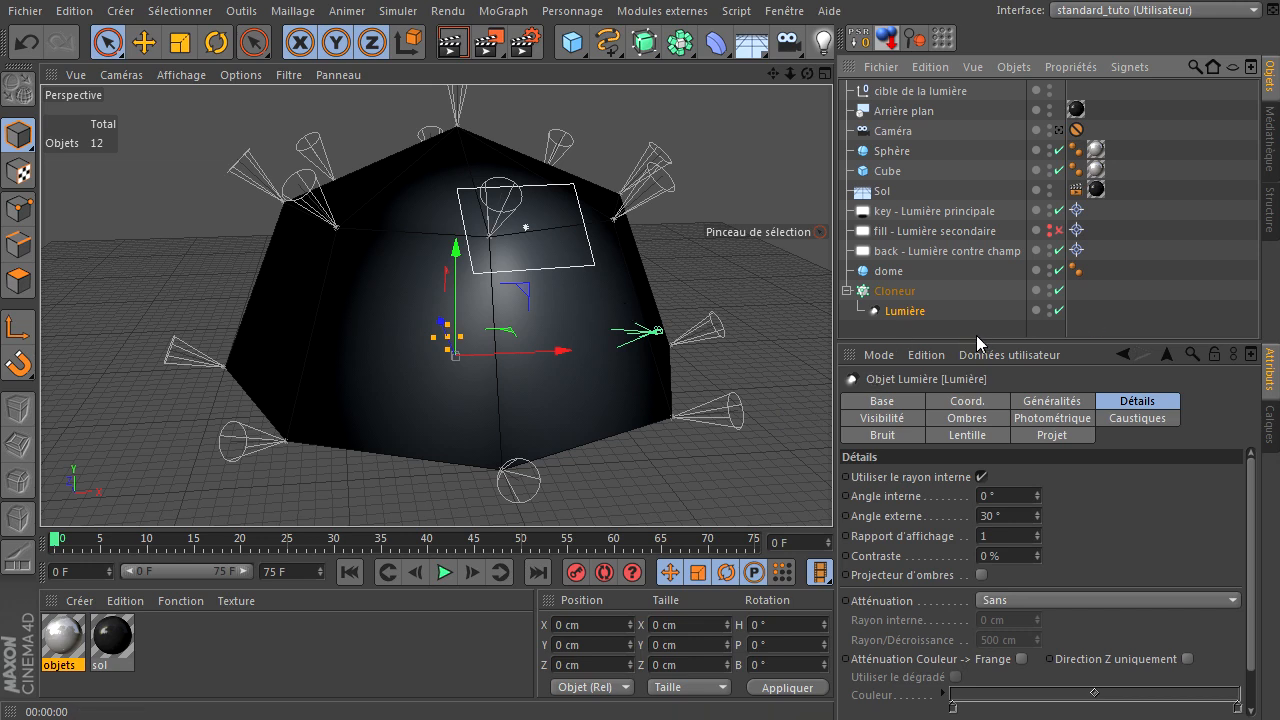
pyautogui.click(1049, 276)
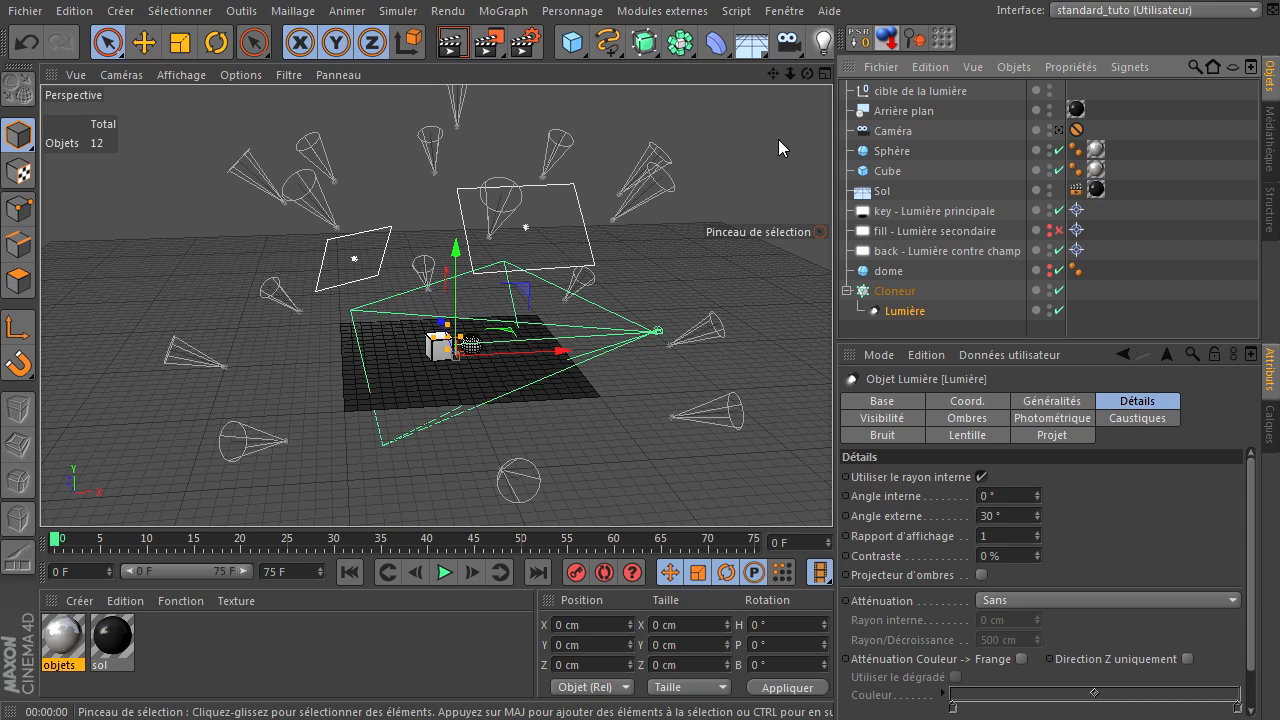
# Add an Effecteur Cible to the Cloneur and check that it is listed among the Cloneur's effectors
pyautogui.click(900, 291)
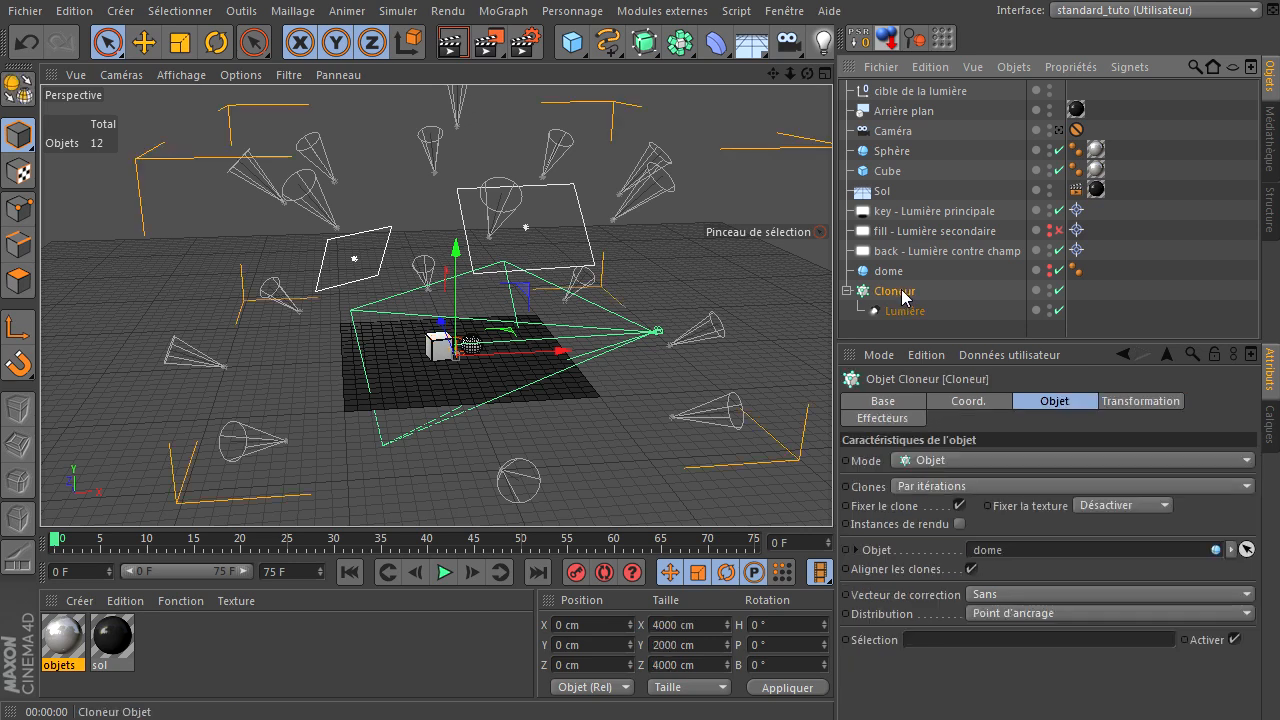
pyautogui.click(496, 14)
pyautogui.moveTo(500, 44)
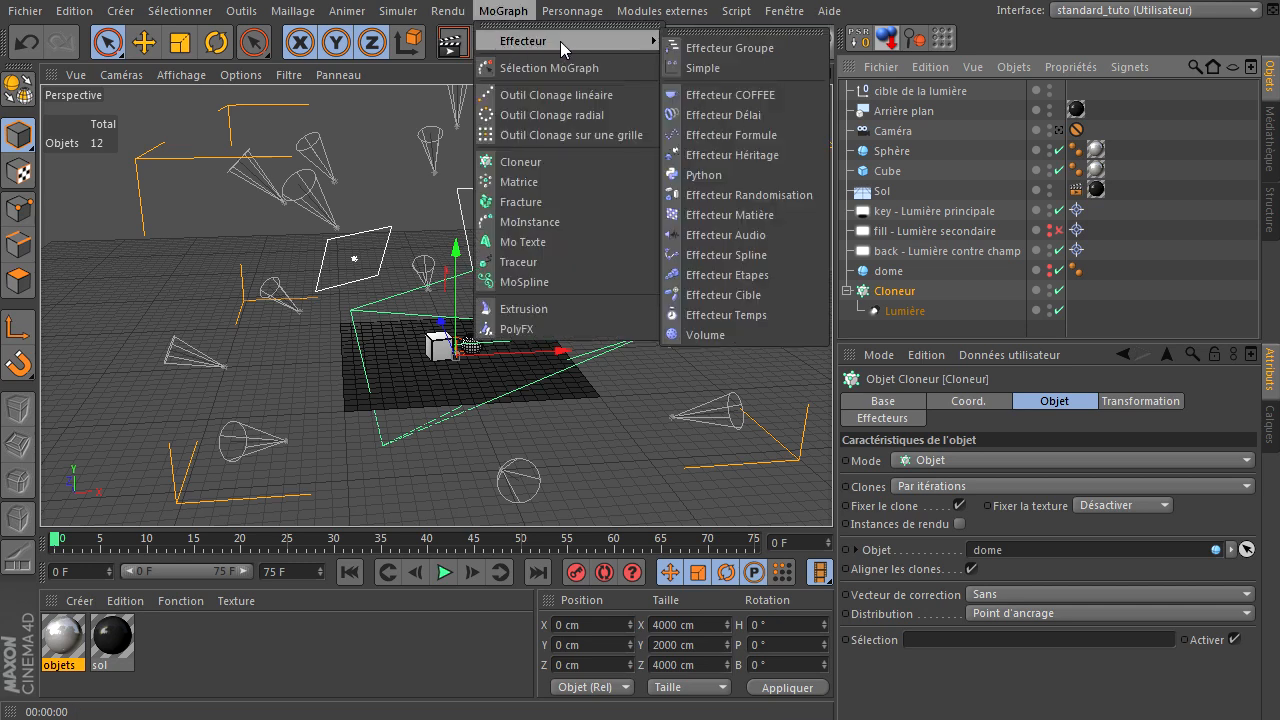
pyautogui.click(769, 295)
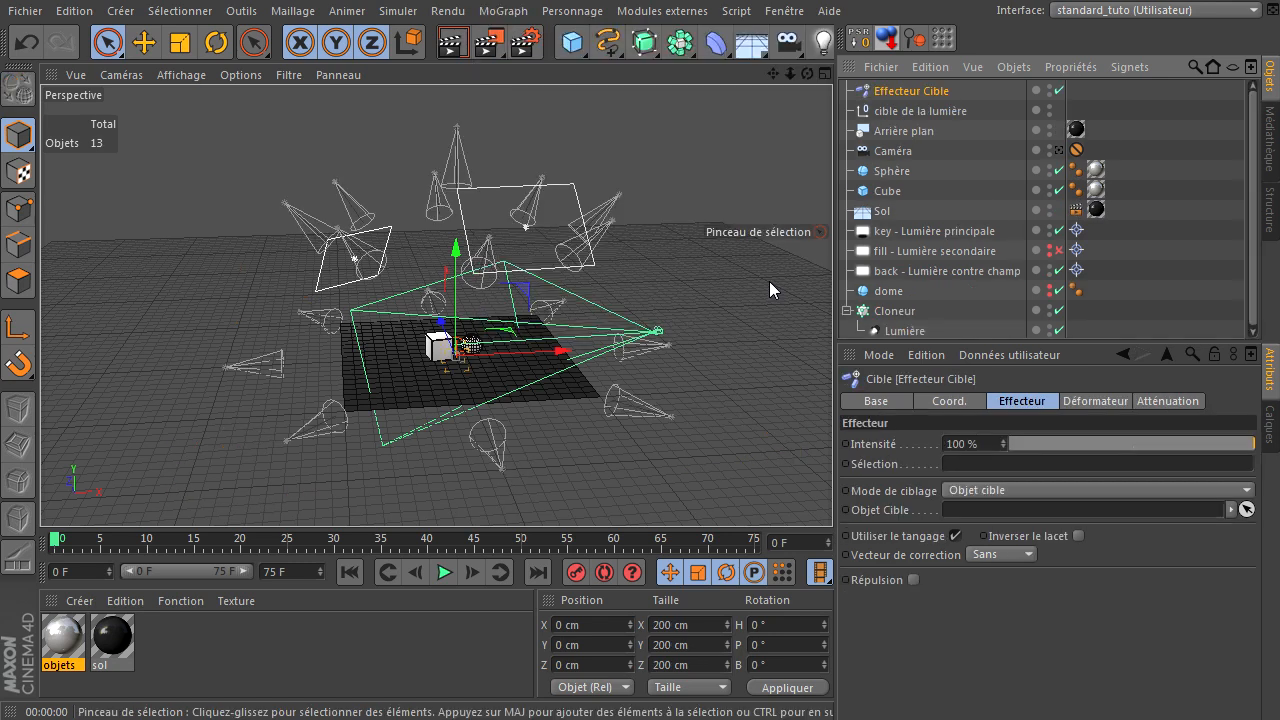
pyautogui.click(892, 311)
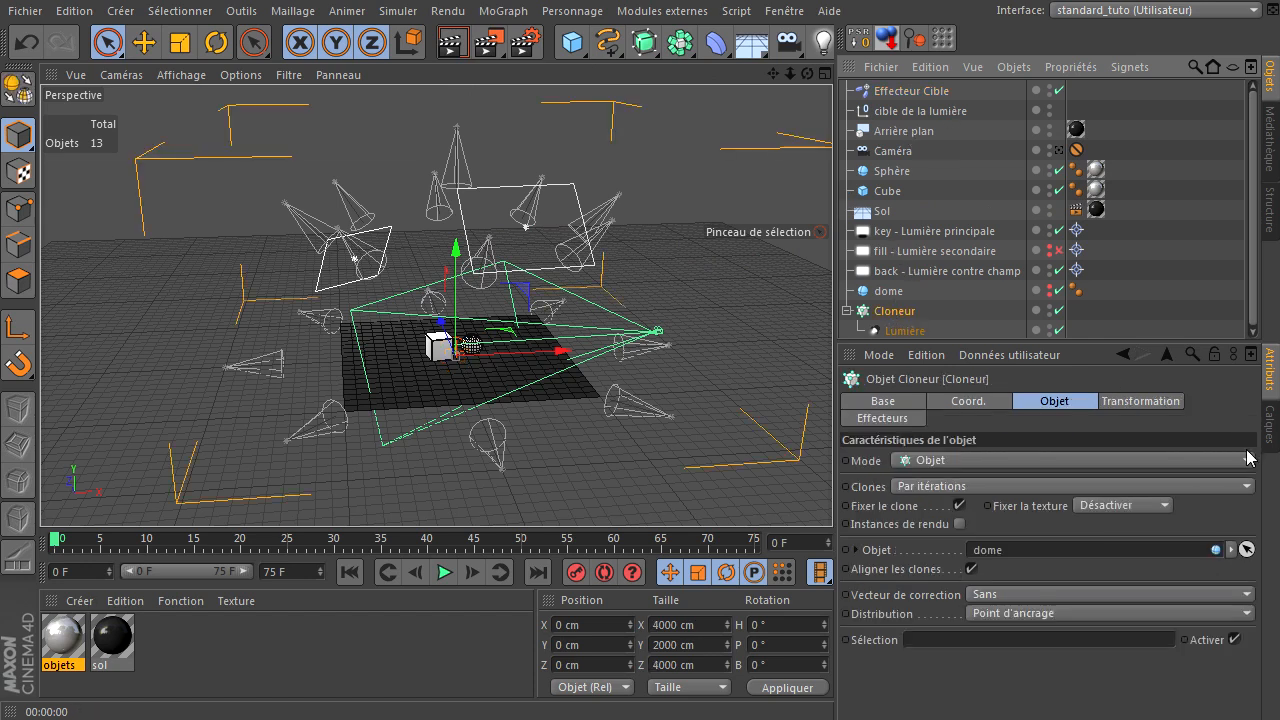
pyautogui.click(906, 420)
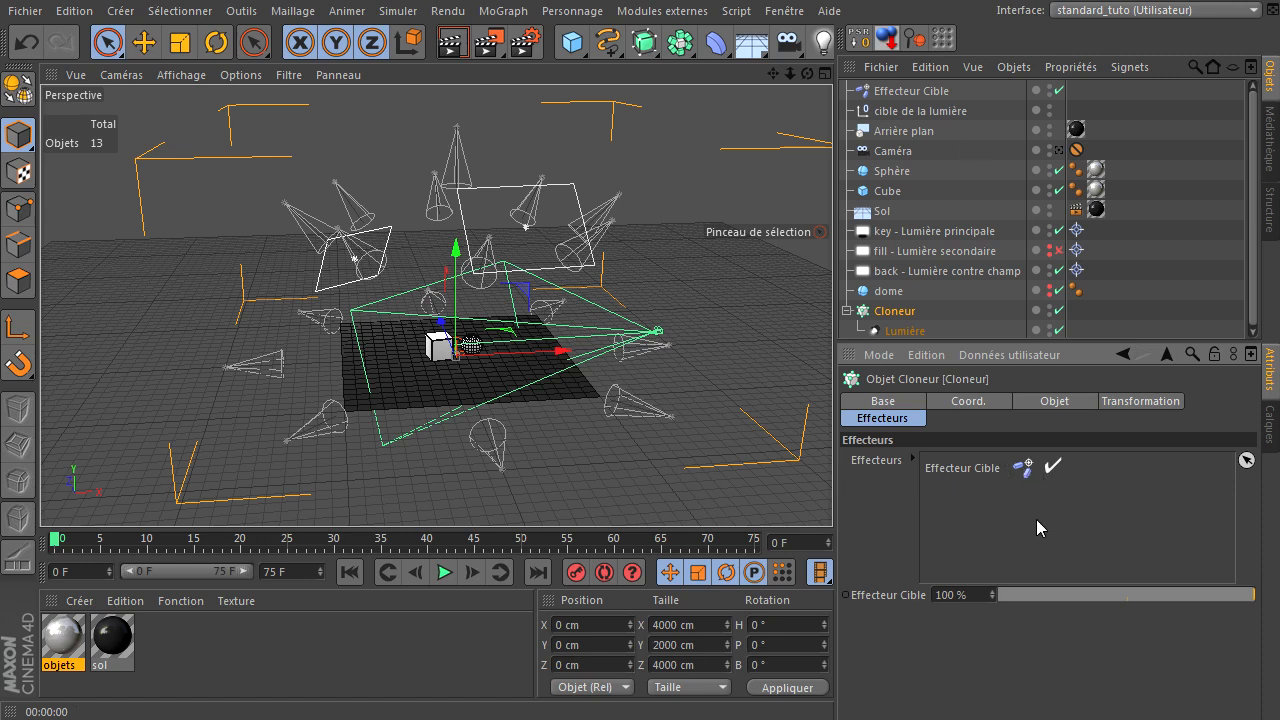
# Move the Effecteur Cible to the end of the object list and set its target object to cible de la lumière
pyautogui.moveTo(999, 342); pyautogui.dragTo(999, 379)
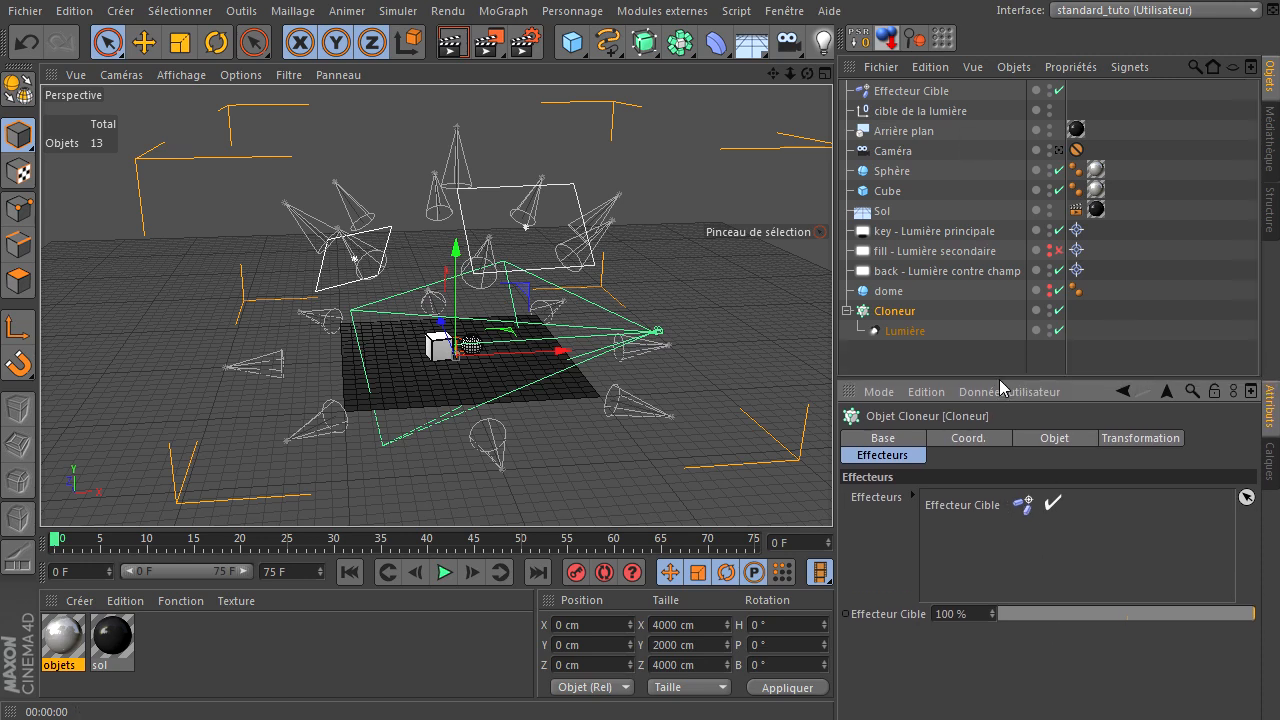
pyautogui.click(904, 90)
pyautogui.moveTo(911, 354); pyautogui.dragTo(911, 350)
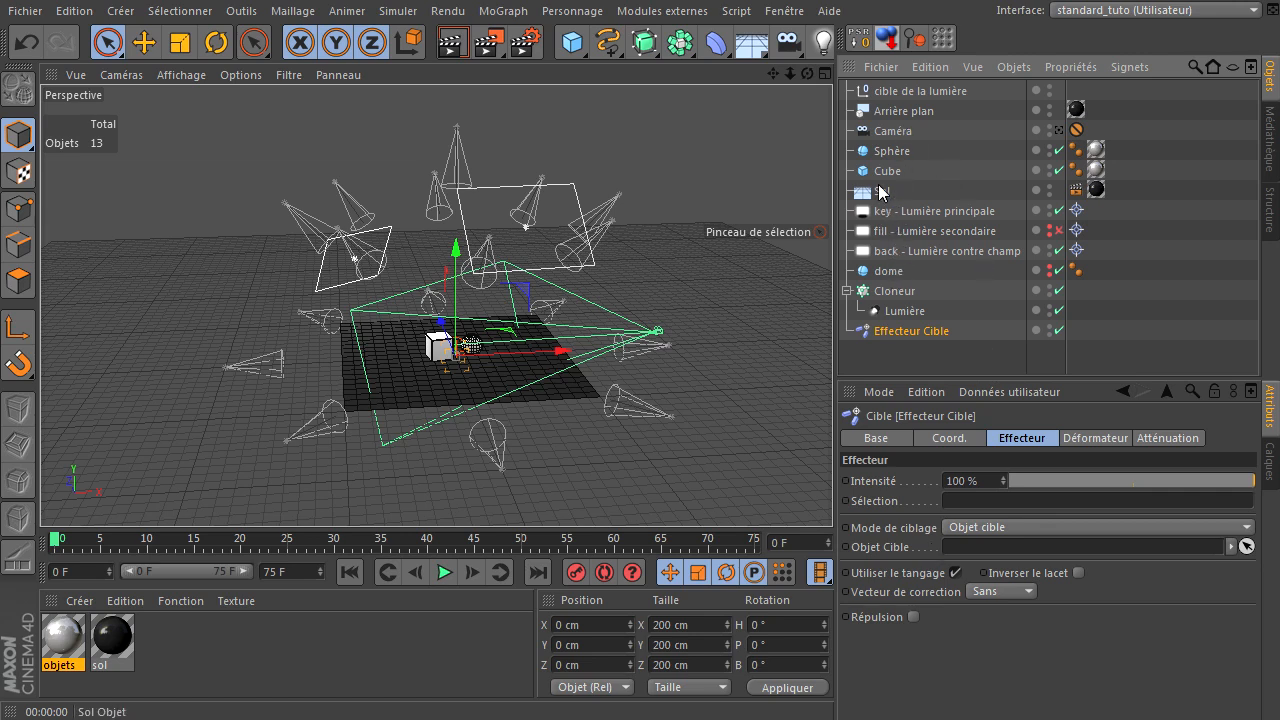
pyautogui.moveTo(884, 102); pyautogui.dragTo(991, 541)
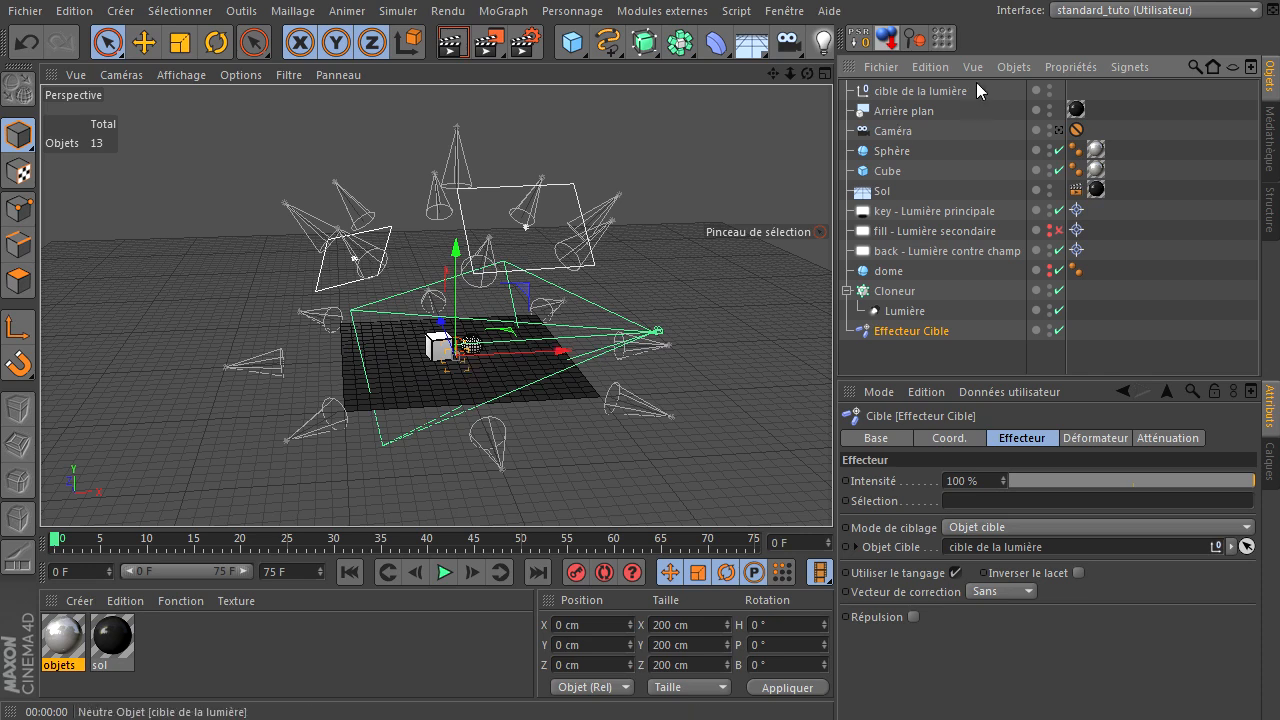
# Reset the position of the cible de la lumière null, and raise it to about 100 cm on Y
pyautogui.click(945, 92)
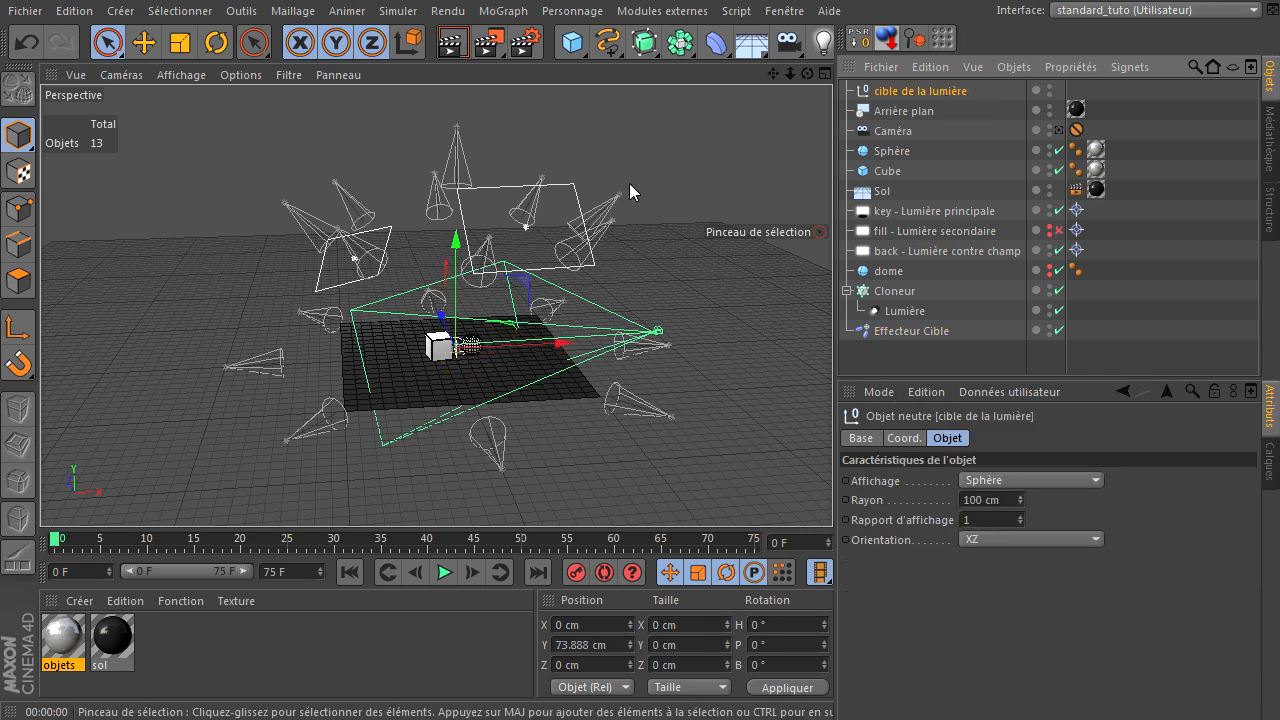
pyautogui.moveTo(457, 244); pyautogui.dragTo(457, 216)
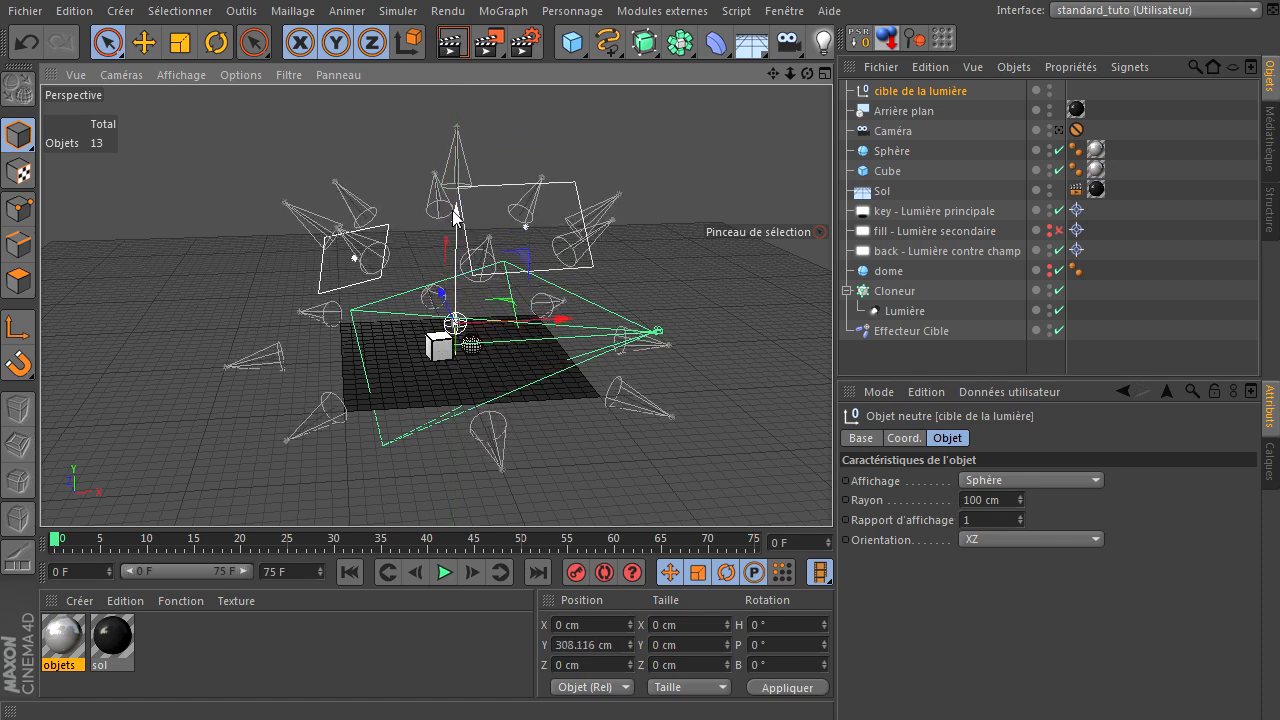
pyautogui.click(852, 37)
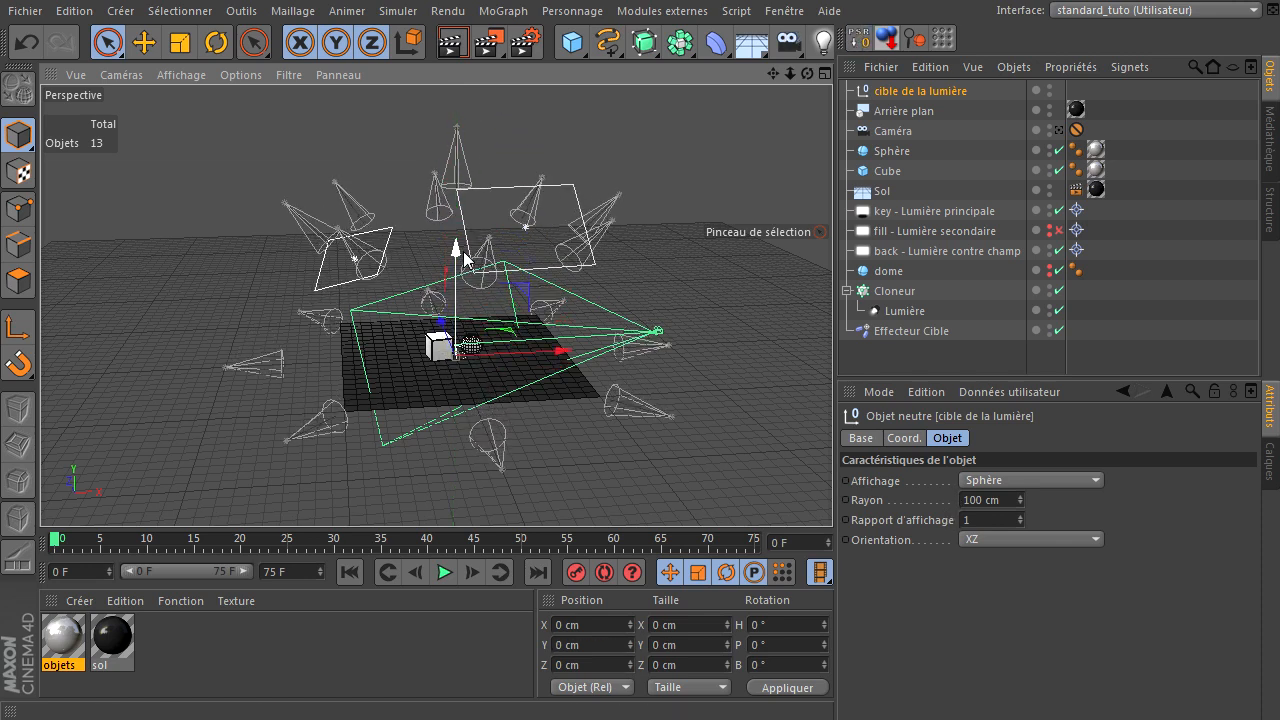
pyautogui.moveTo(460, 262); pyautogui.dragTo(460, 253)
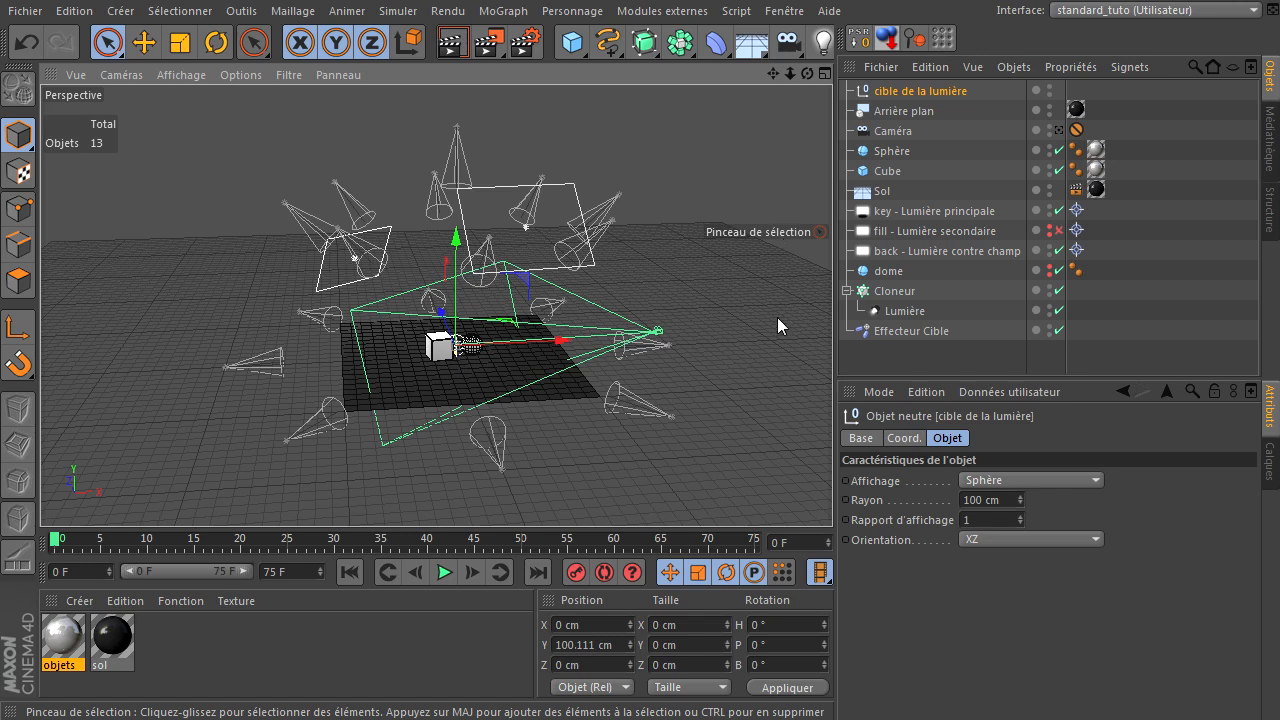
# Set the cloned spot light's shadows to Masques d'ombres (ombres diffuses), open its shadow settings and look through the scene camera
pyautogui.click(916, 312)
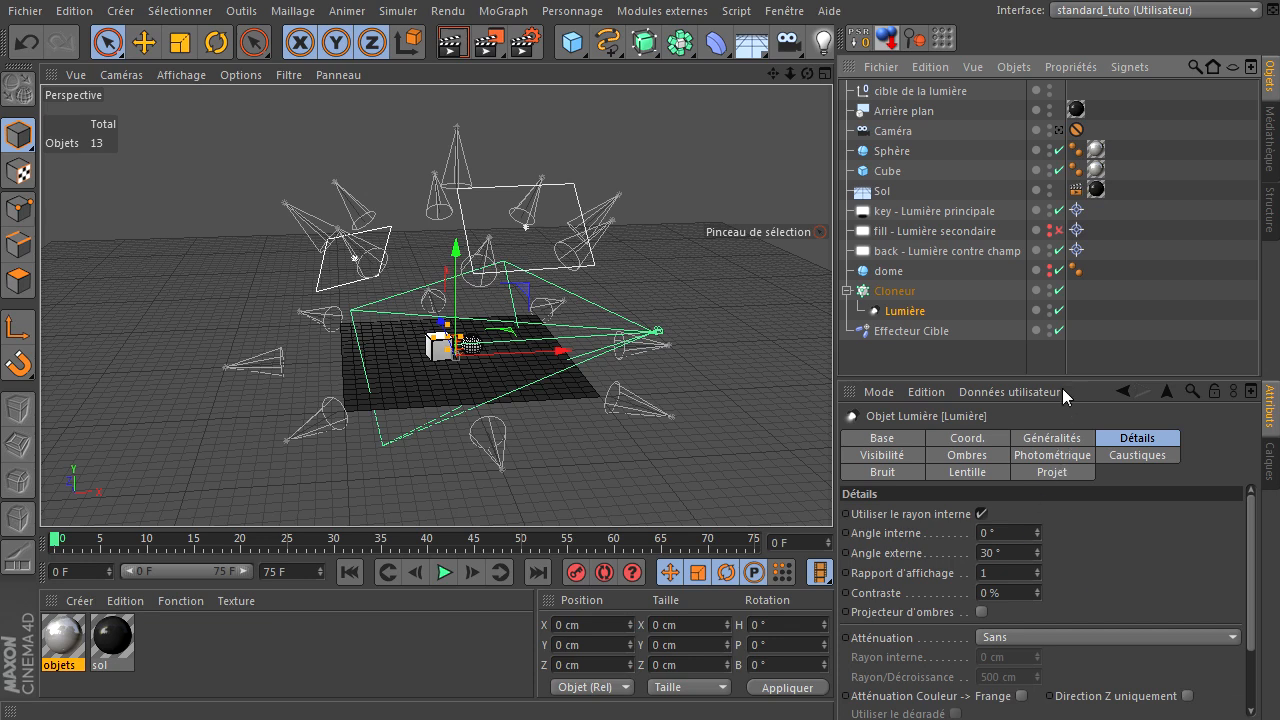
pyautogui.moveTo(1064, 374); pyautogui.dragTo(1087, 234)
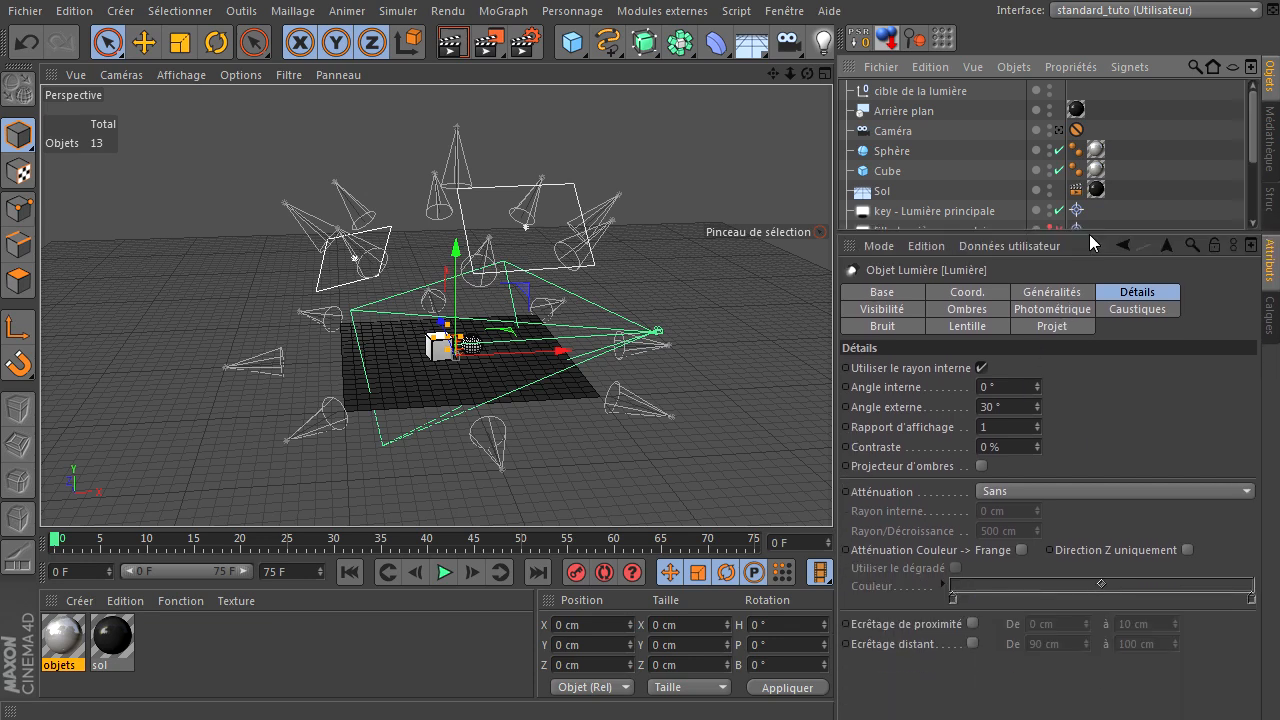
pyautogui.click(1046, 293)
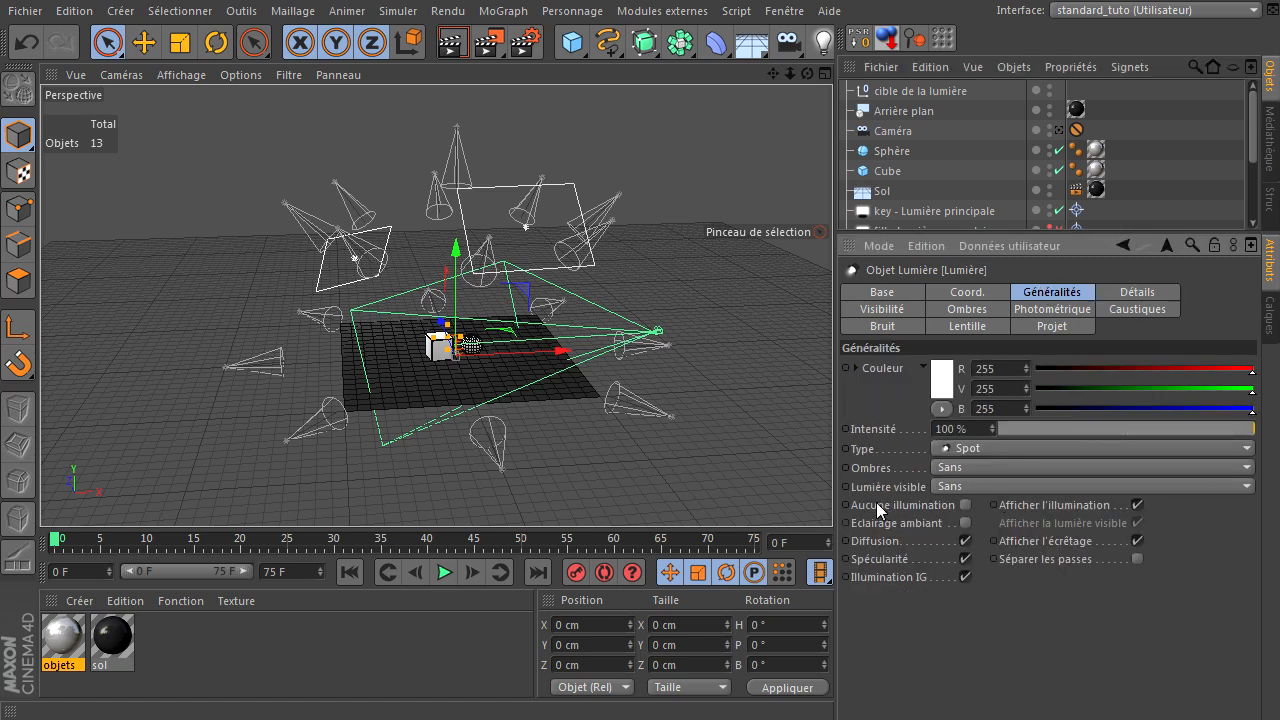
pyautogui.click(965, 468)
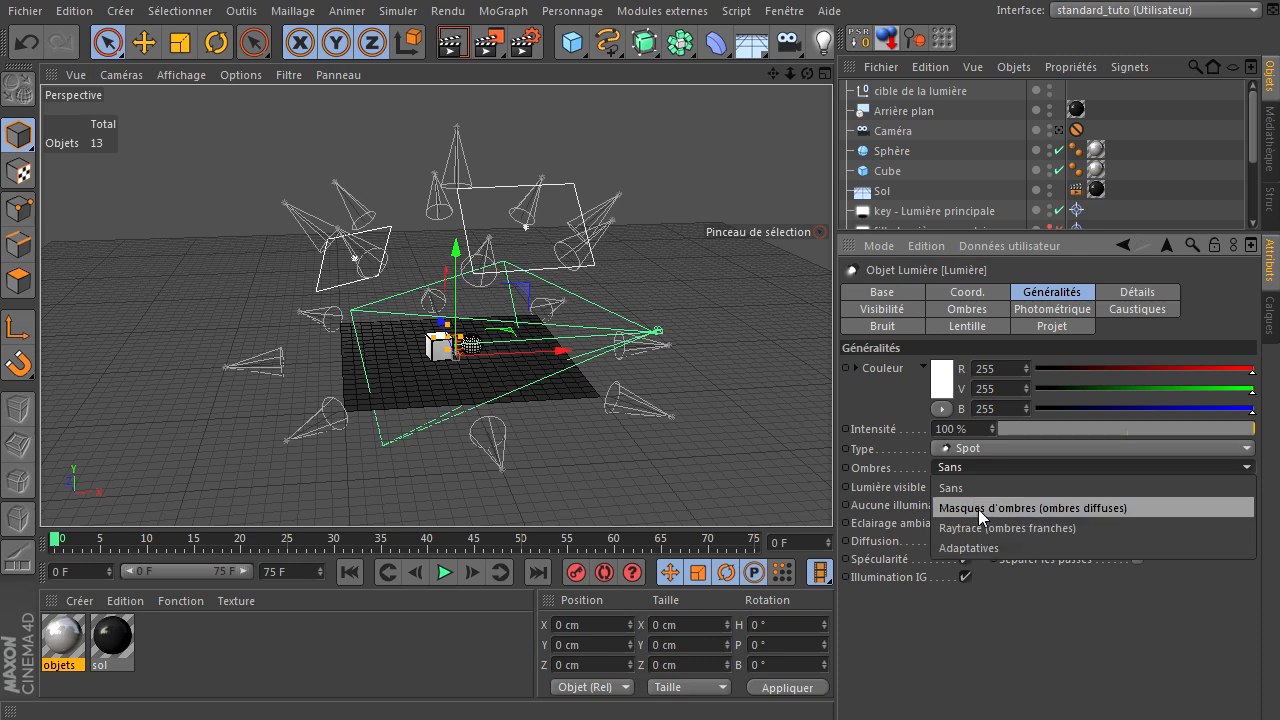
pyautogui.click(978, 509)
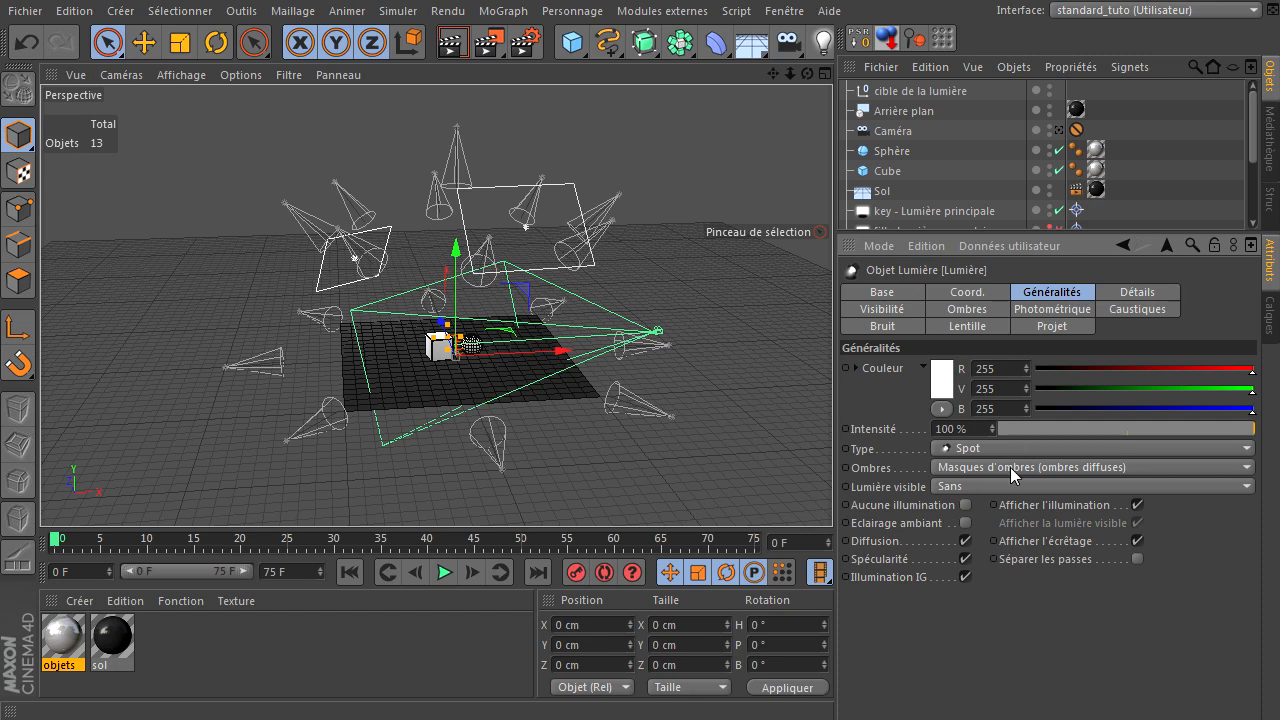
pyautogui.click(966, 311)
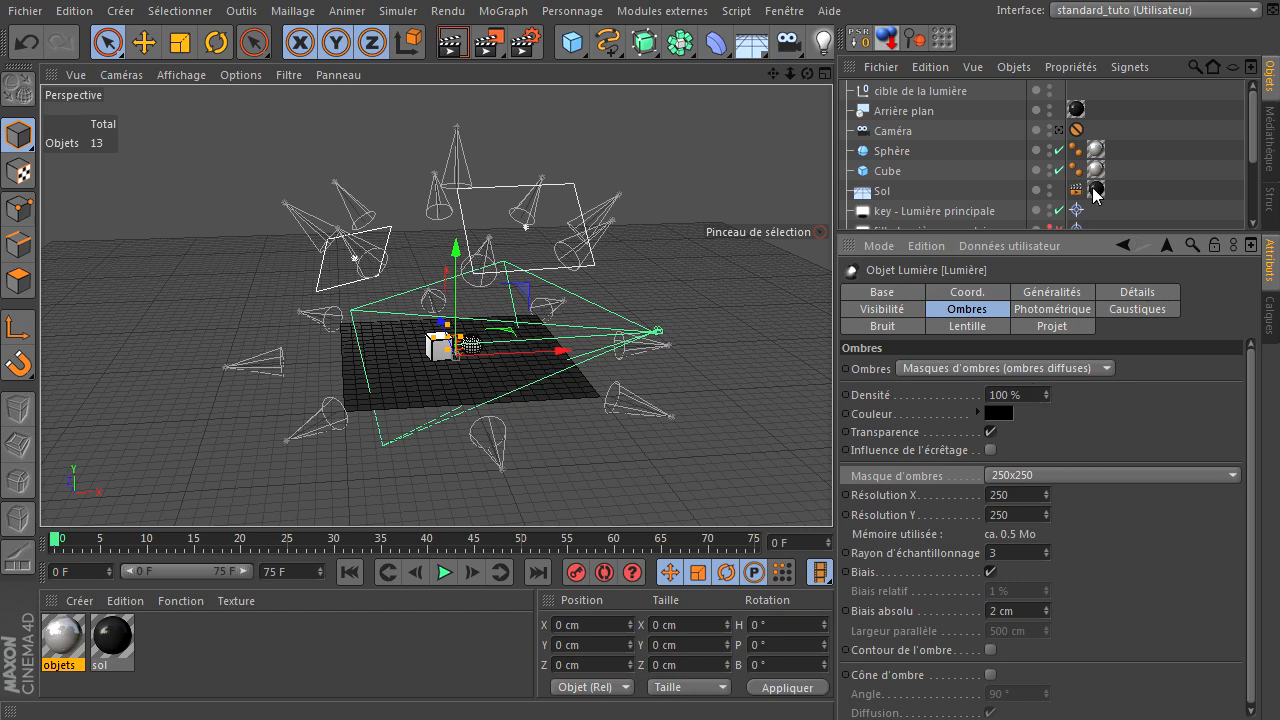
pyautogui.click(1059, 131)
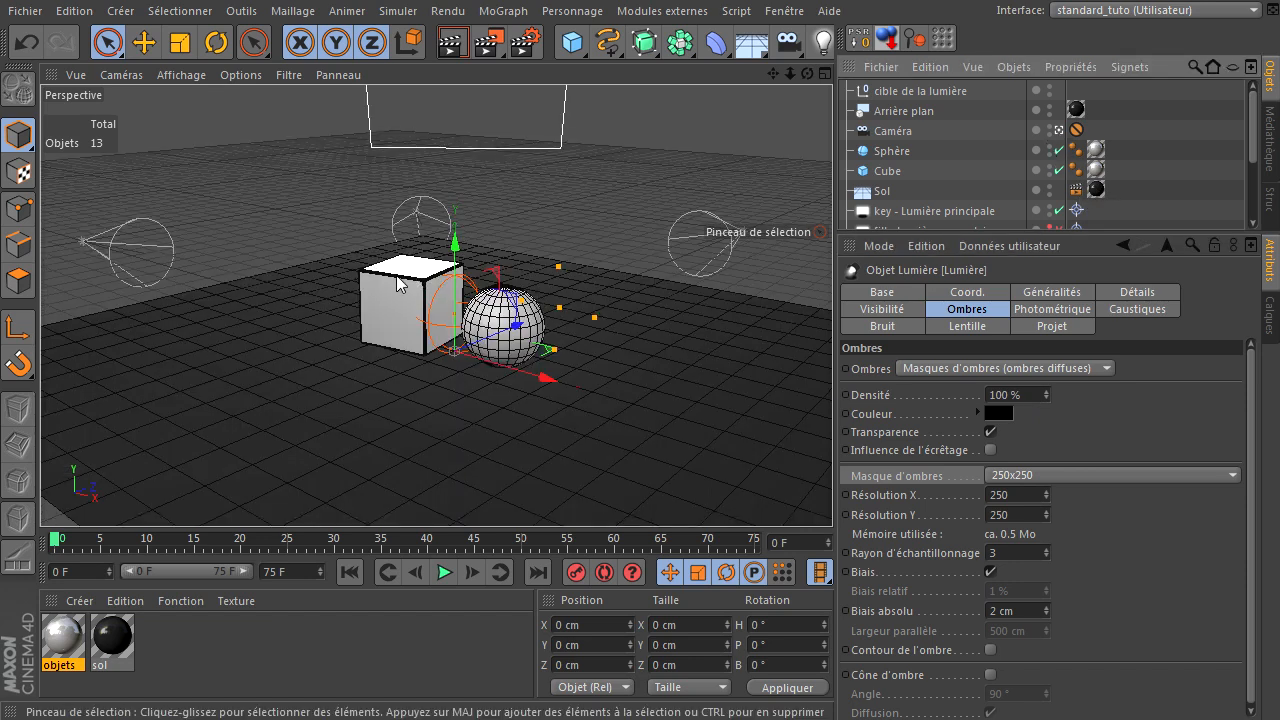
# Set the cloned spot light's shadow density to 95 % and change its shadow colour to a very dark grey
pyautogui.click(1034, 396)
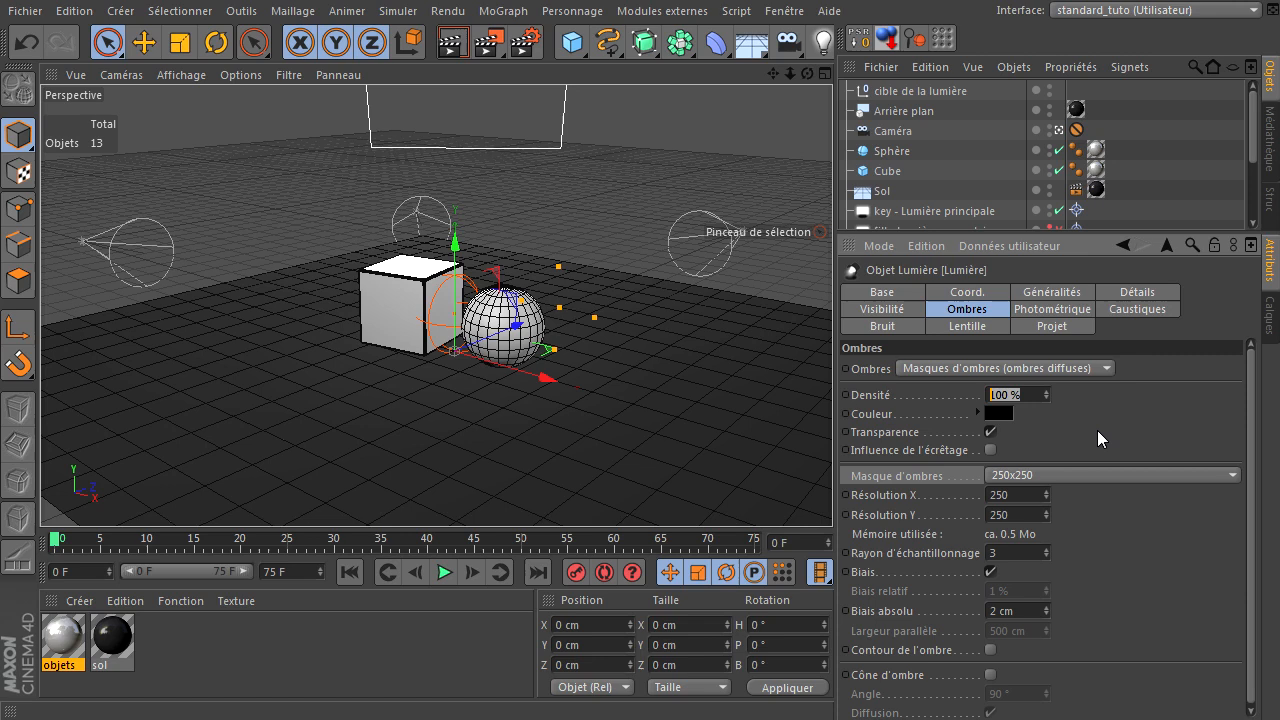
pyautogui.write('95')
pyautogui.press('Return')
pyautogui.click(1002, 414)
pyautogui.moveTo(894, 426); pyautogui.dragTo(874, 445)
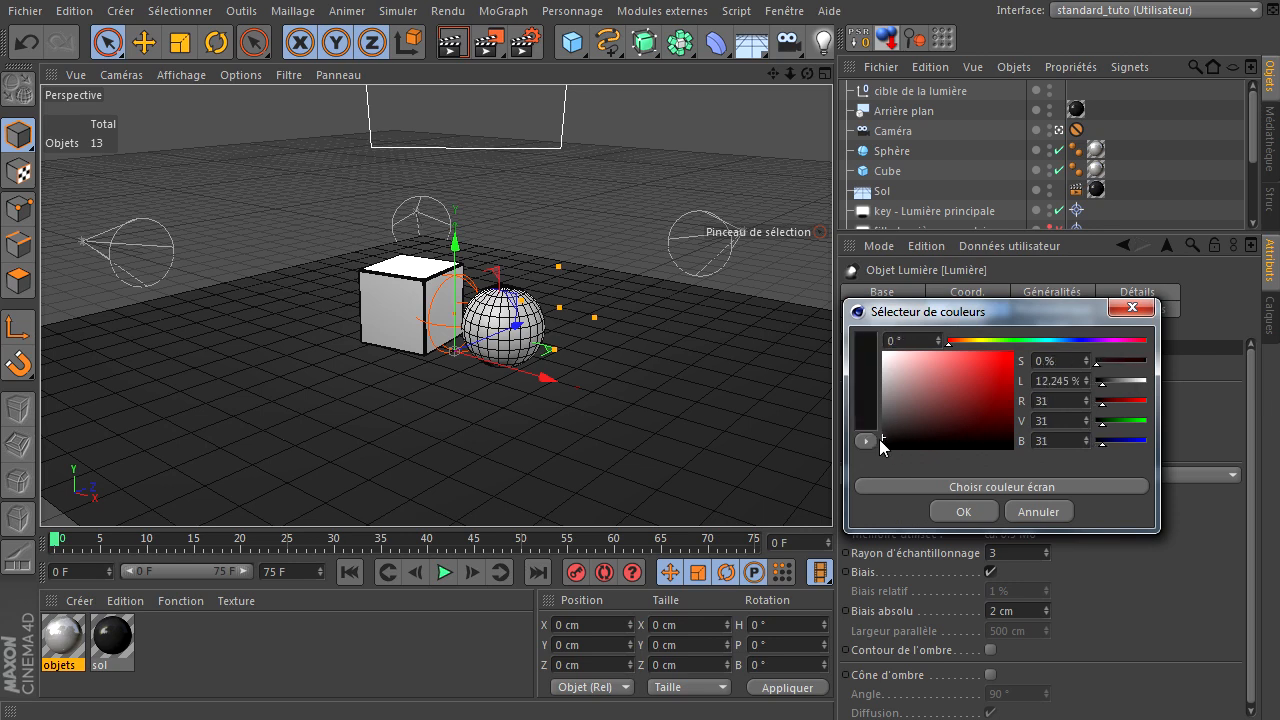
pyautogui.click(981, 512)
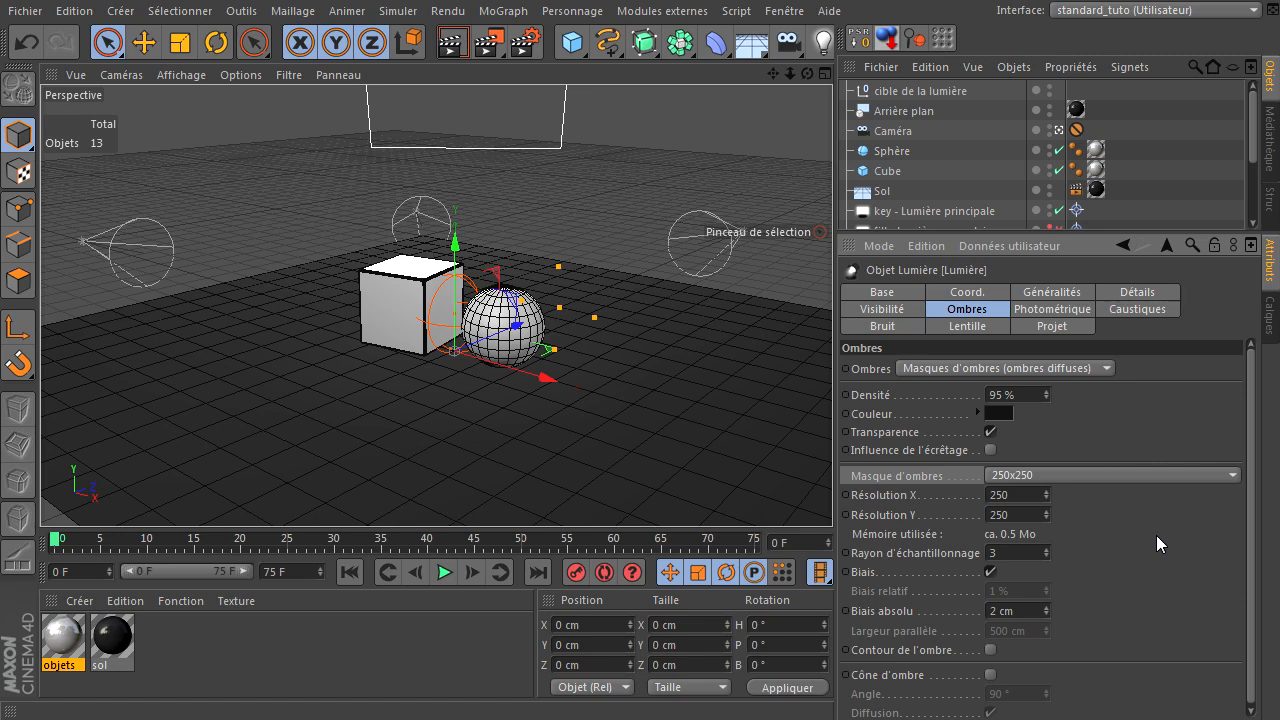
# Turn off Biais for the spot light's shadows and set the light's intensity to 40 %
pyautogui.click(989, 572)
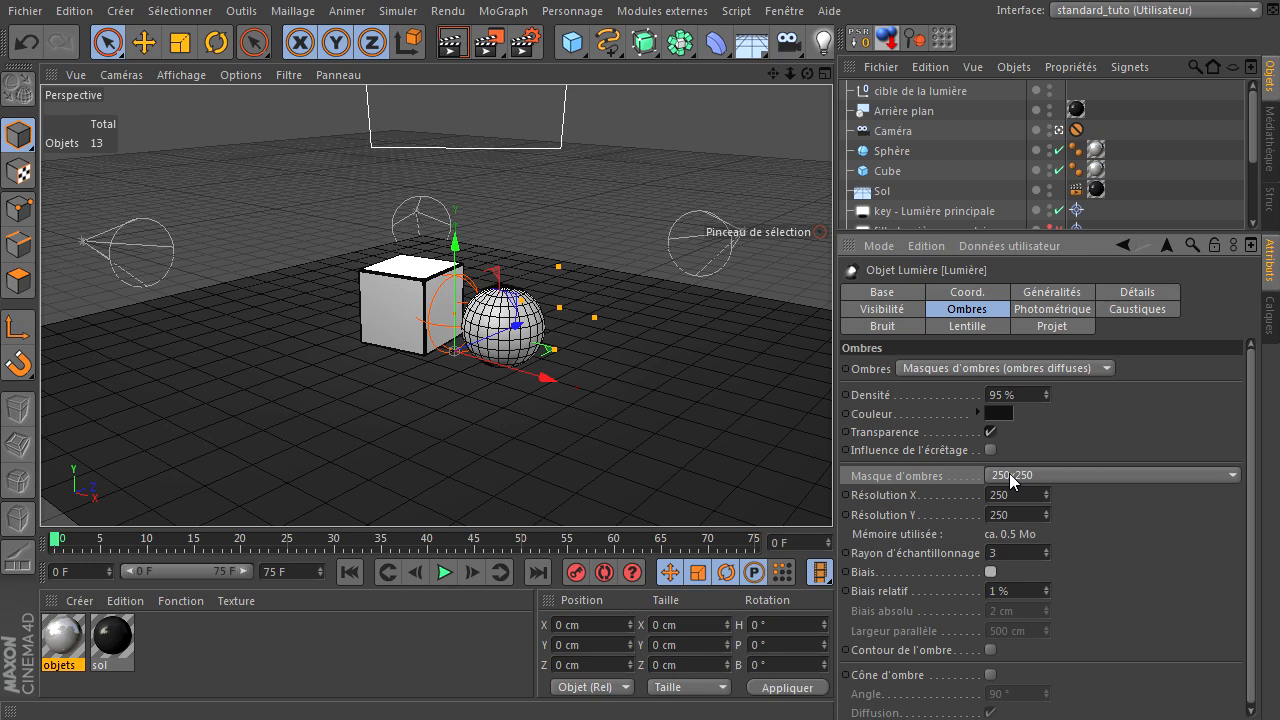
pyautogui.click(1039, 293)
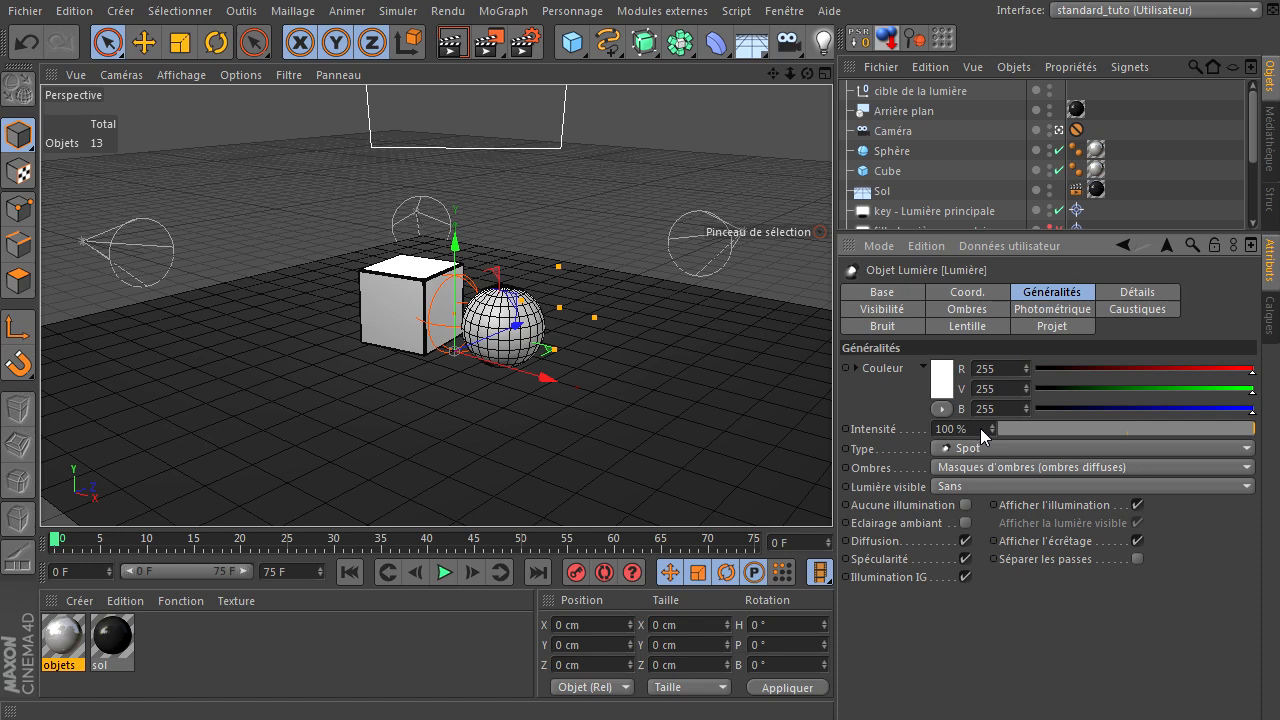
pyautogui.click(978, 428)
pyautogui.write('40')
pyautogui.press('Return')
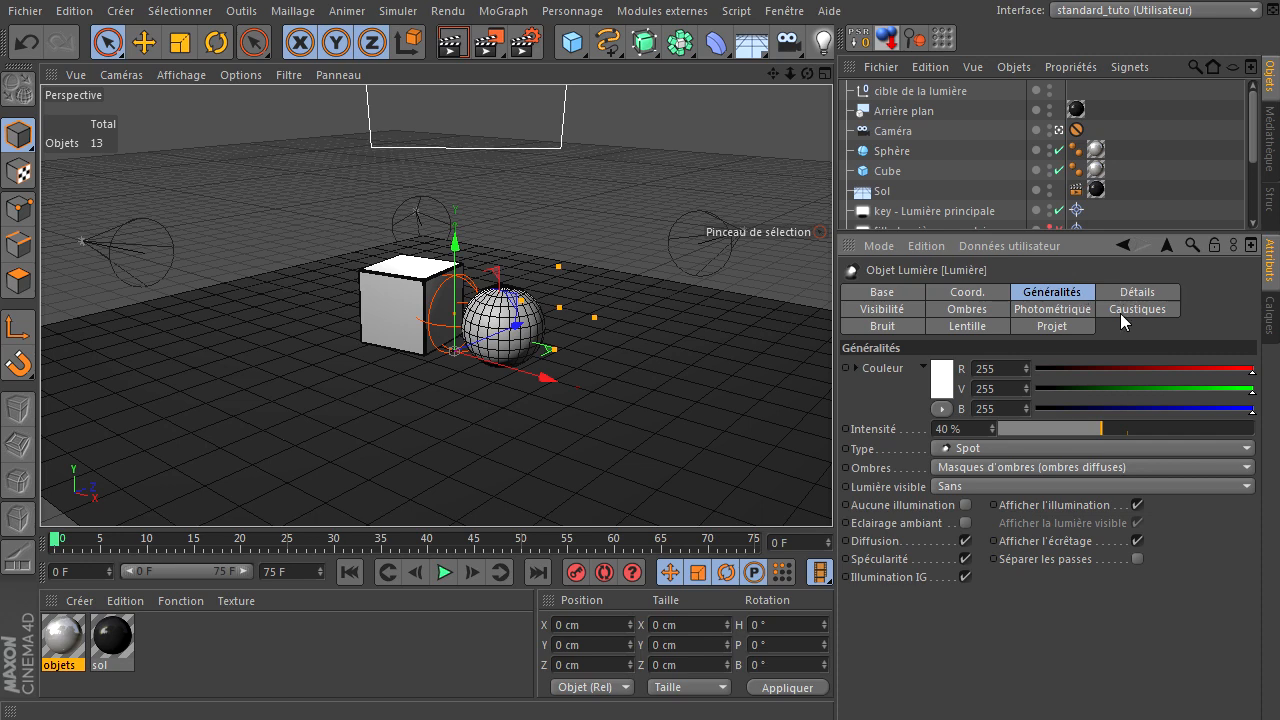
# Review the spot light's shadow and detail settings, and turn off Utiliser le rayon interne
pyautogui.click(965, 312)
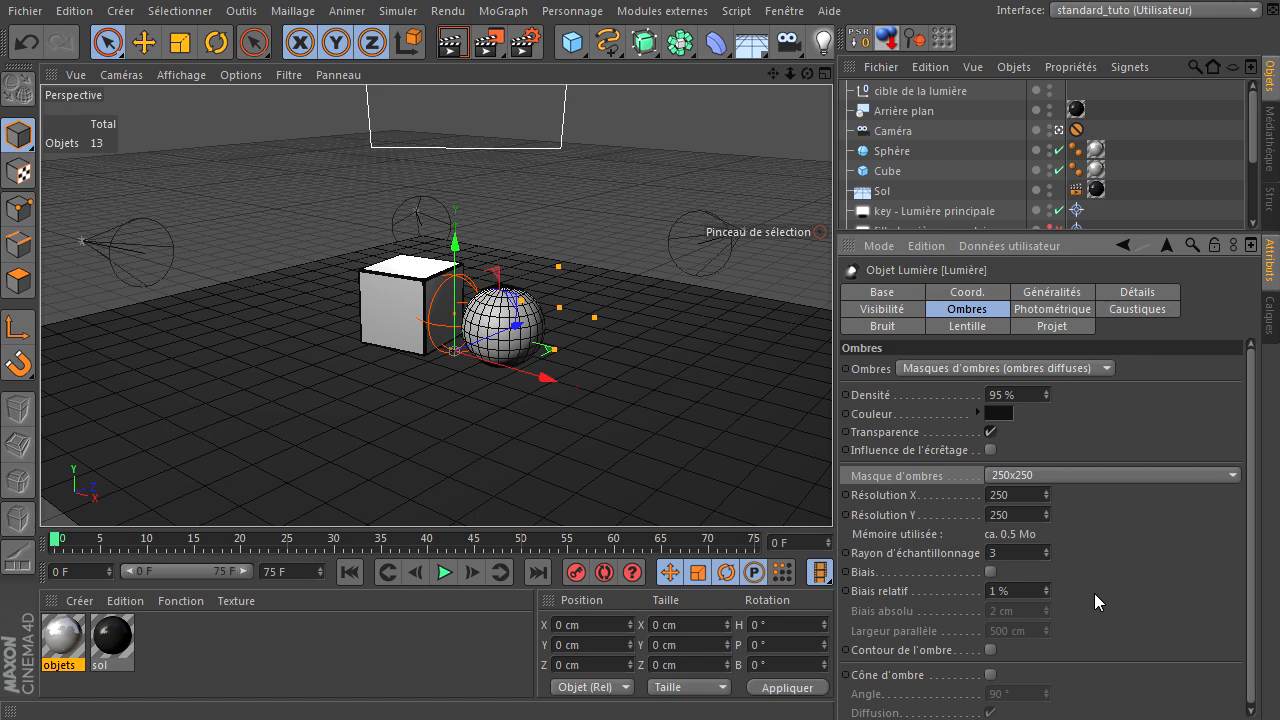
pyautogui.click(1113, 288)
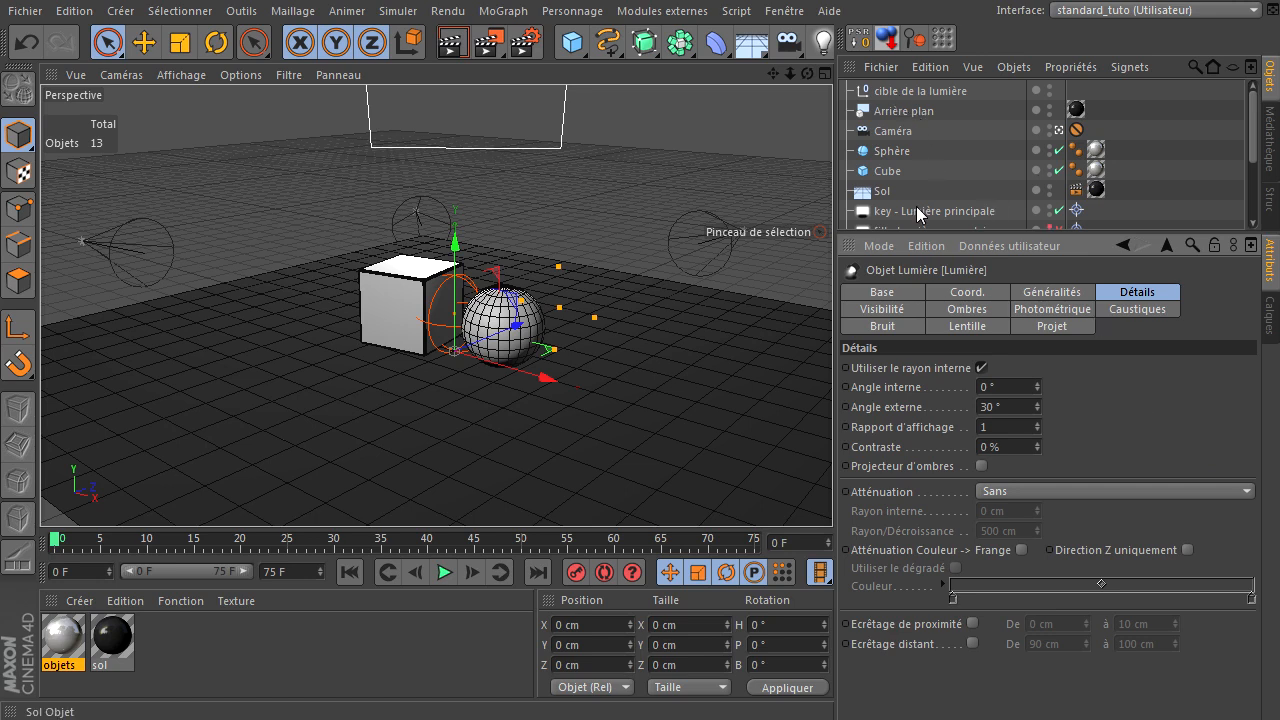
pyautogui.scroll(-3, 942, 204)
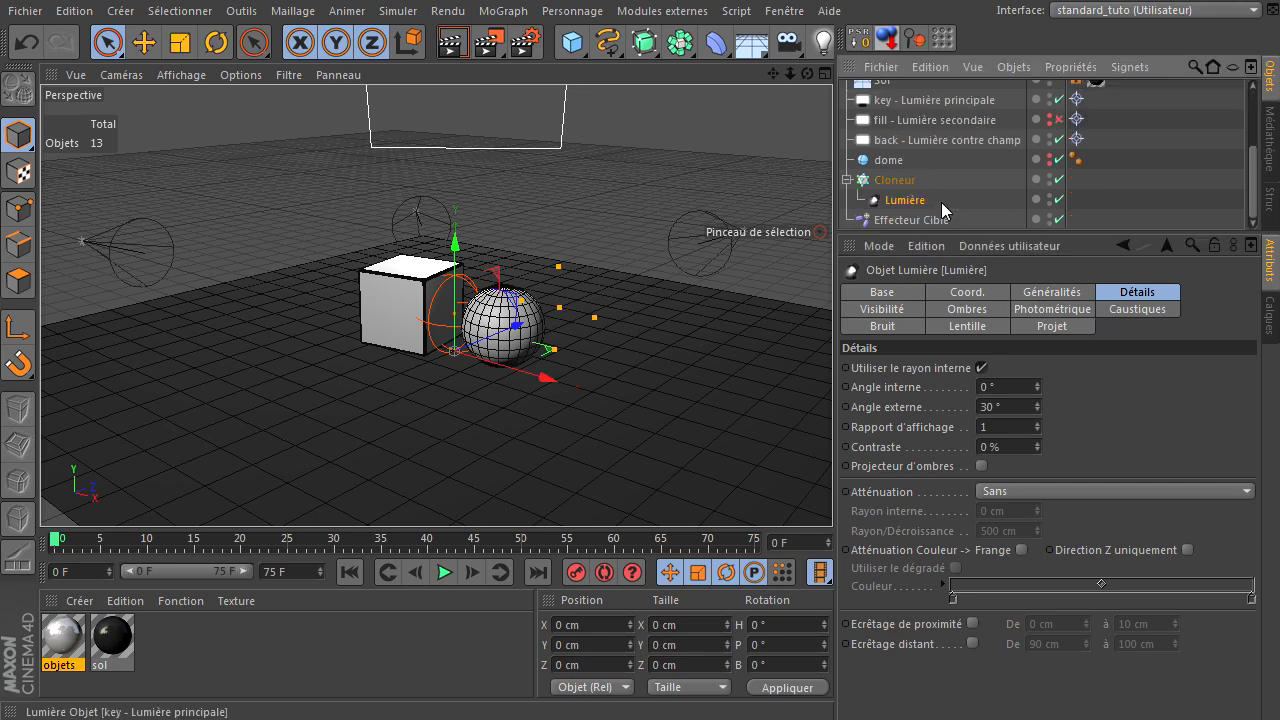
pyautogui.click(1101, 292)
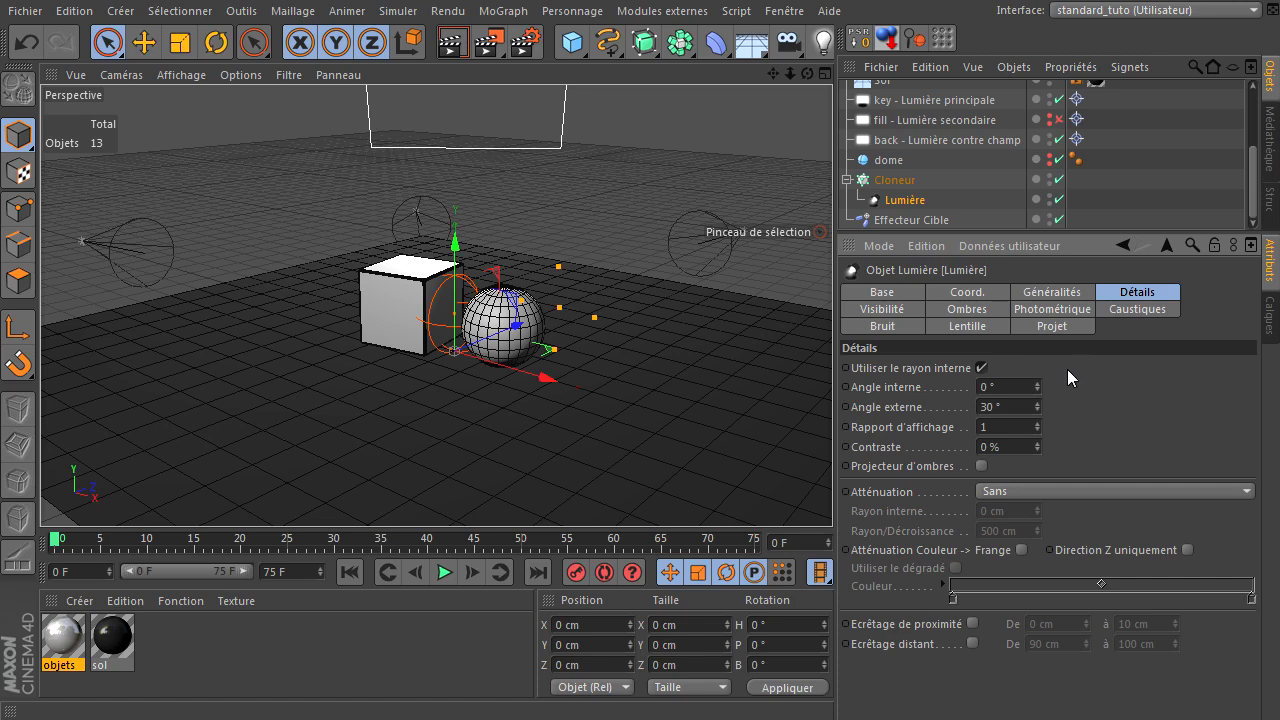
pyautogui.click(981, 368)
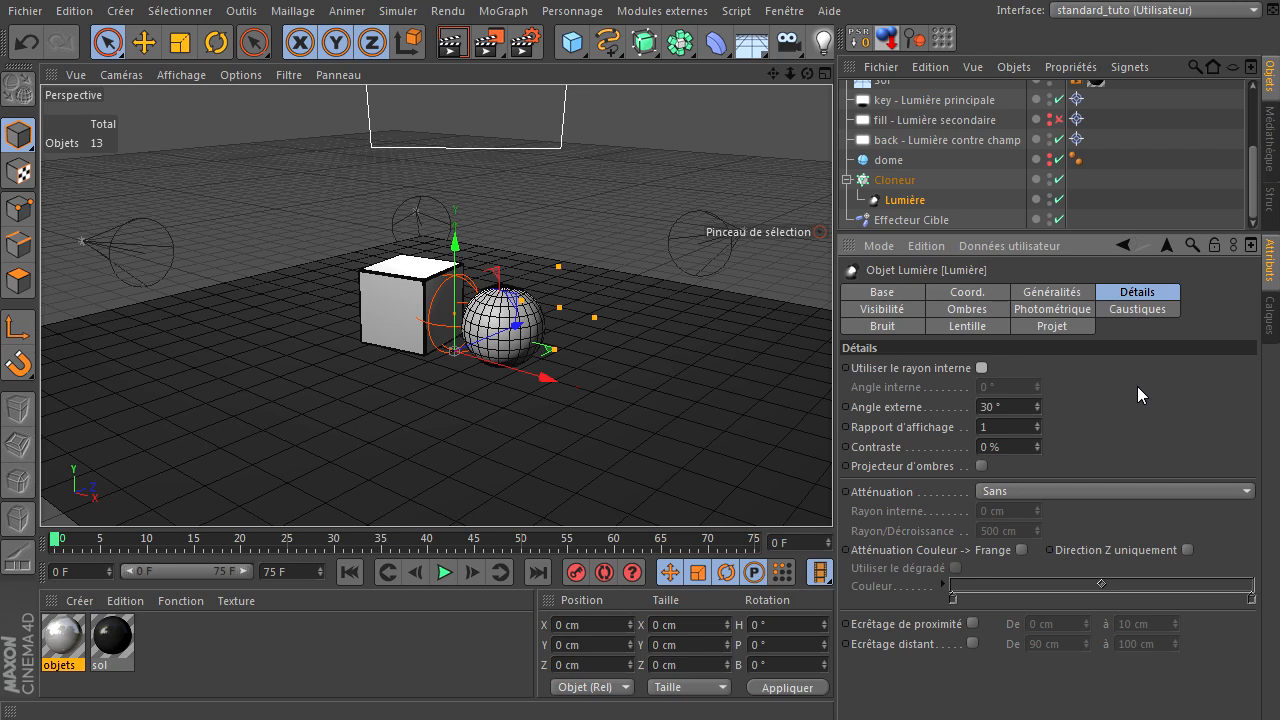
# Widen the spot's outer cone in the viewport to about 64.6° and try a re-enabled inner cone with a 22° inner angle
pyautogui.click(1011, 407)
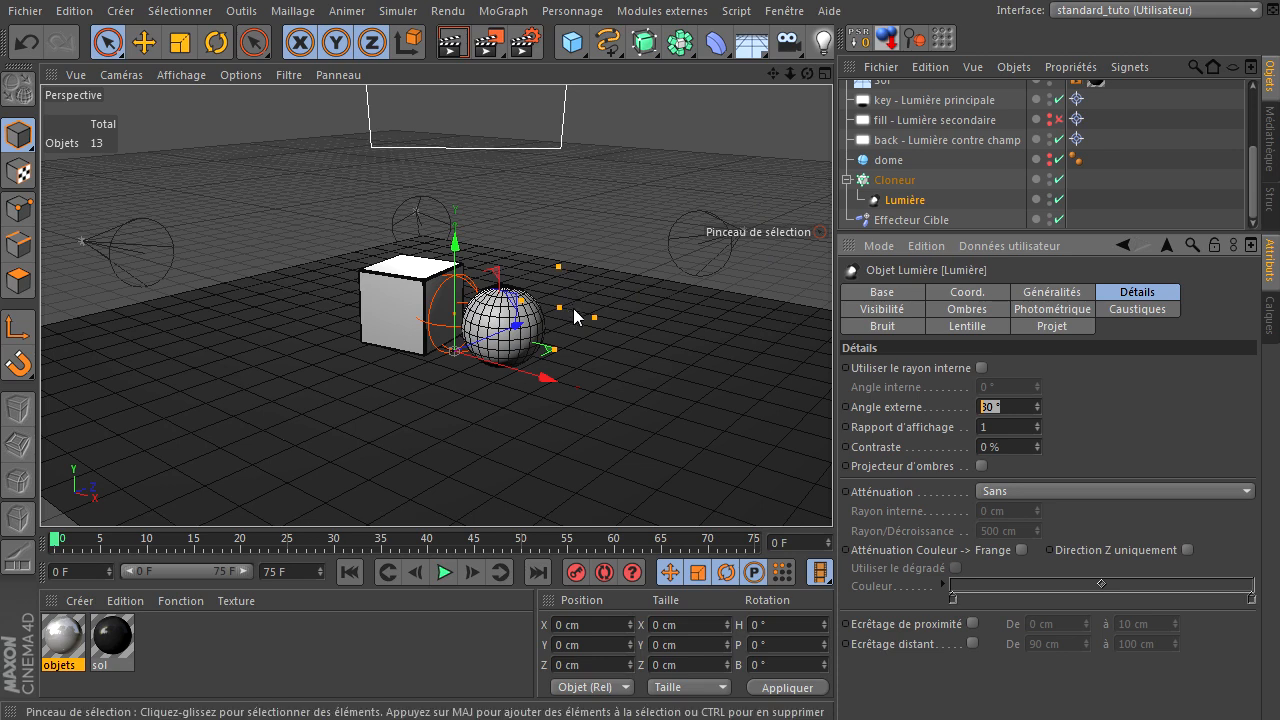
pyautogui.moveTo(559, 268); pyautogui.dragTo(710, 287)
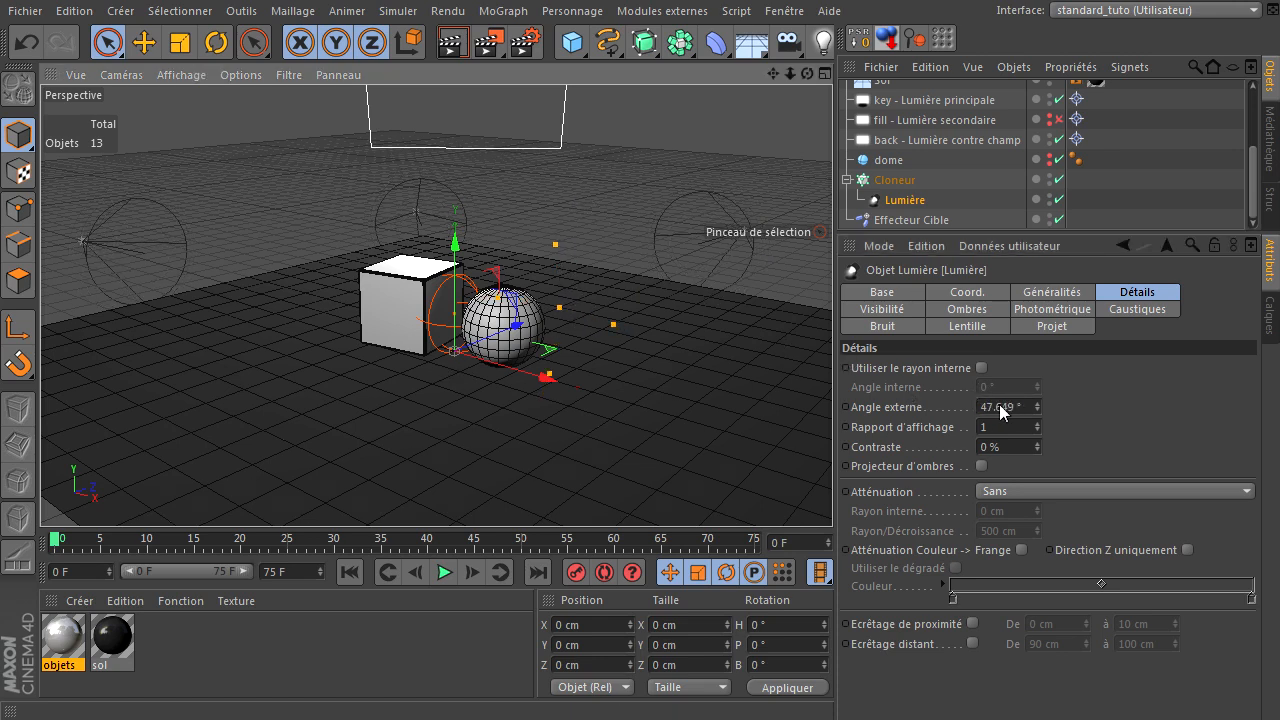
pyautogui.moveTo(552, 252); pyautogui.dragTo(574, 185)
pyautogui.click(981, 368)
pyautogui.moveTo(1037, 395); pyautogui.dragTo(1030, 391)
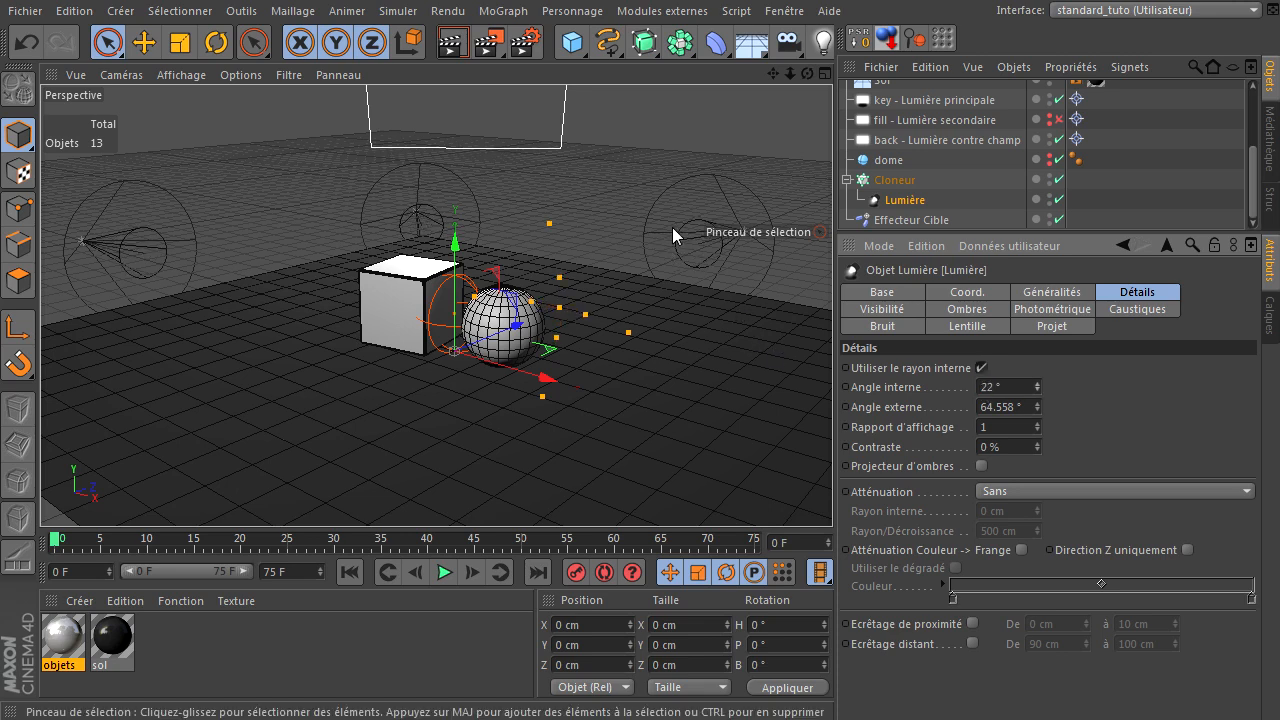
# Turn off the spot's inner cone again and set Angle externe to 100°
pyautogui.click(981, 368)
pyautogui.click(1011, 408)
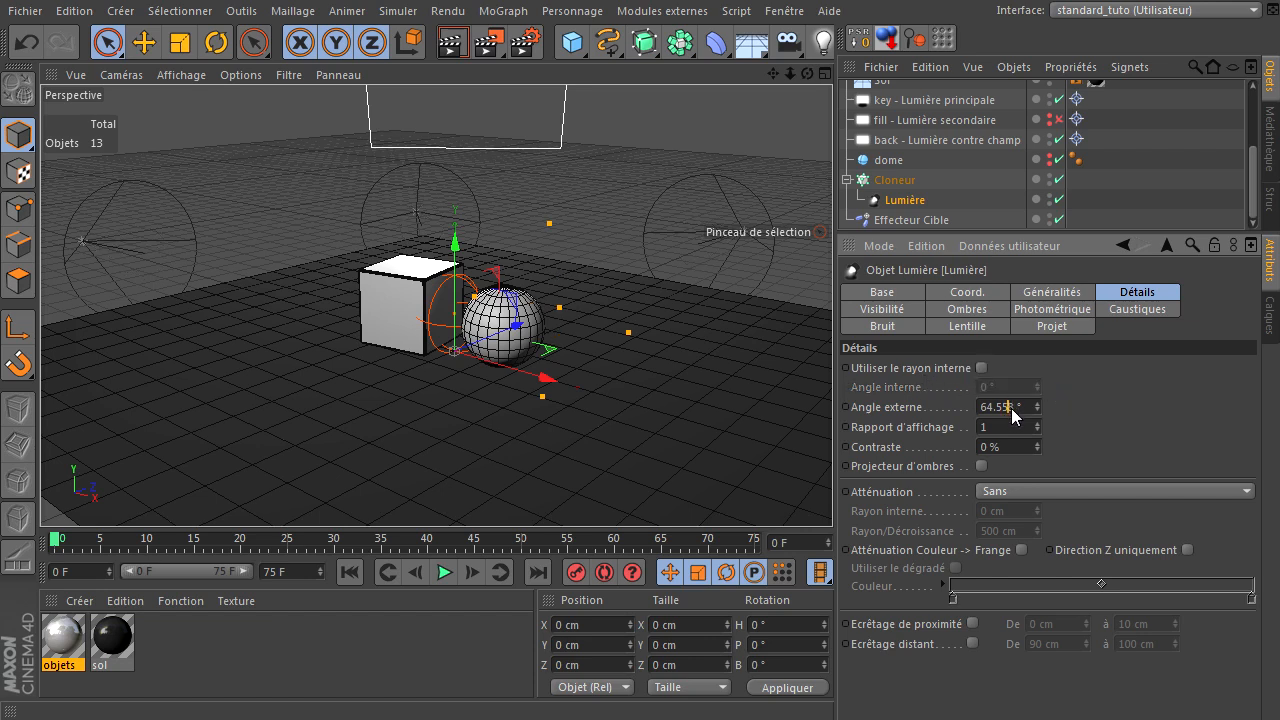
pyautogui.doubleClick(1005, 401)
pyautogui.write('100')
pyautogui.press('Return')
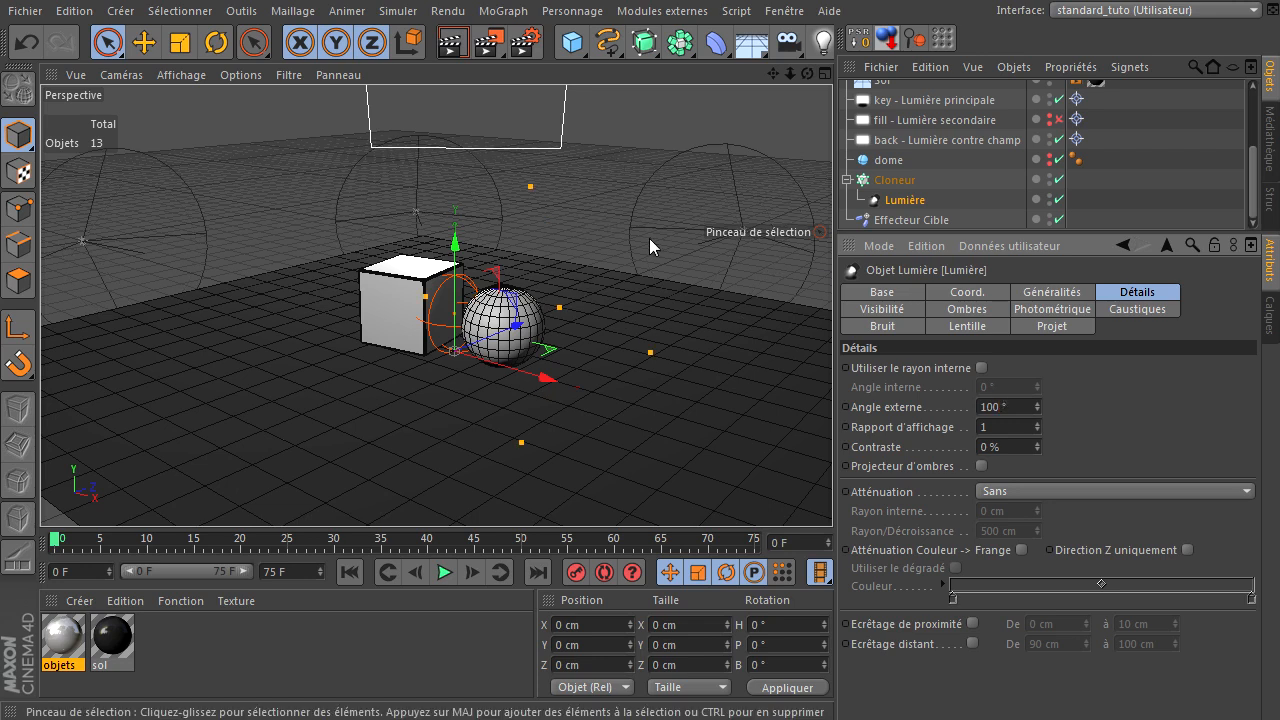
# Inspect the widened light cones from outside the scene camera, return to the camera view and render it
pyautogui.middleClick(600, 227)
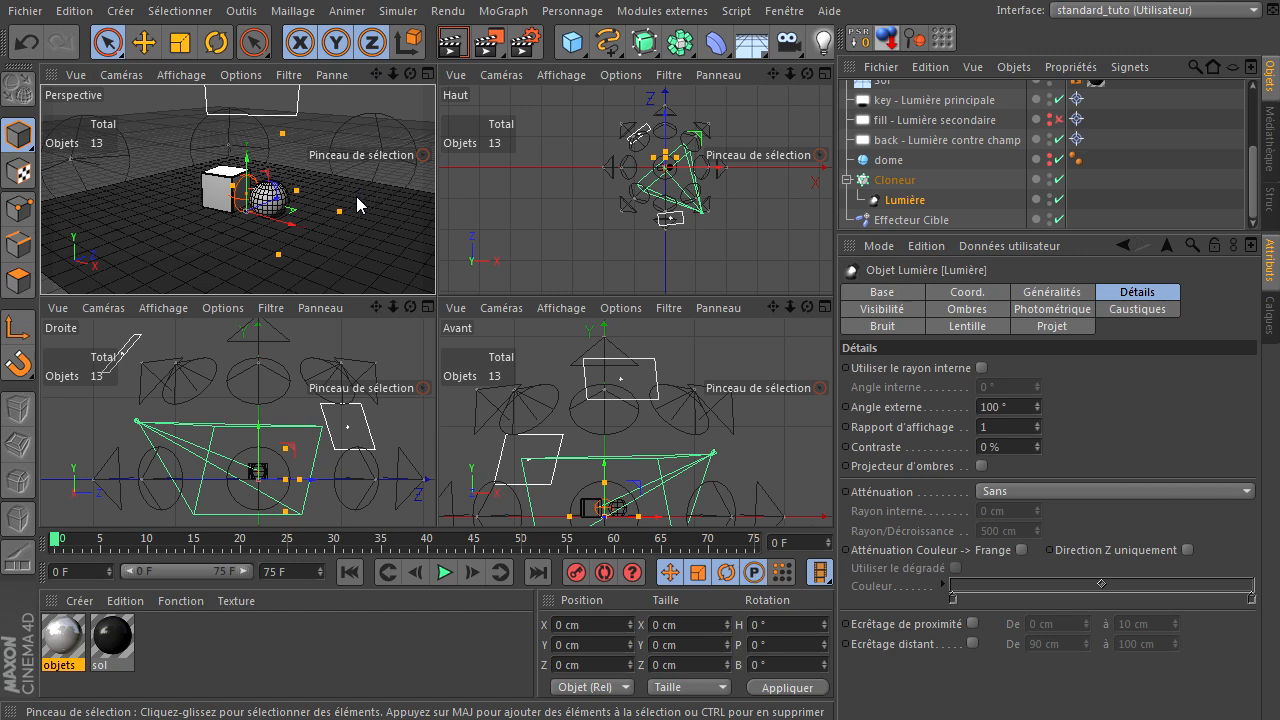
pyautogui.scroll(3, 1060, 140)
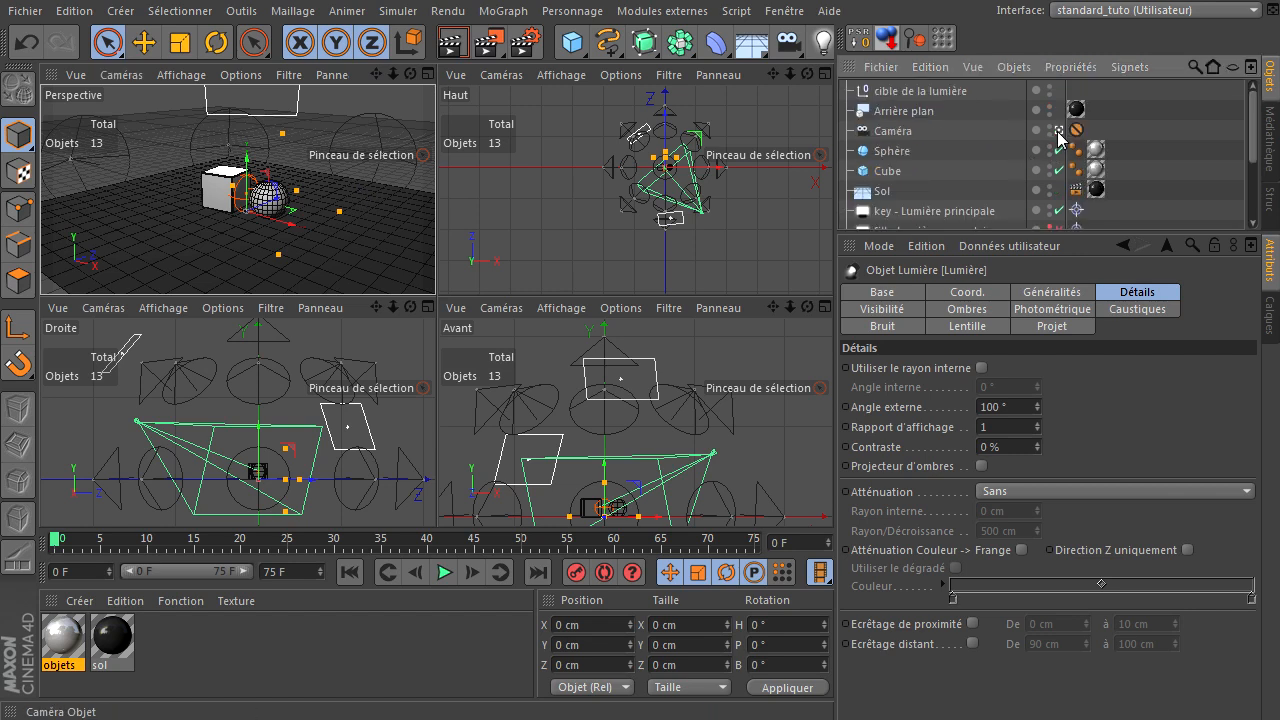
pyautogui.click(1060, 136)
pyautogui.middleClick(392, 202)
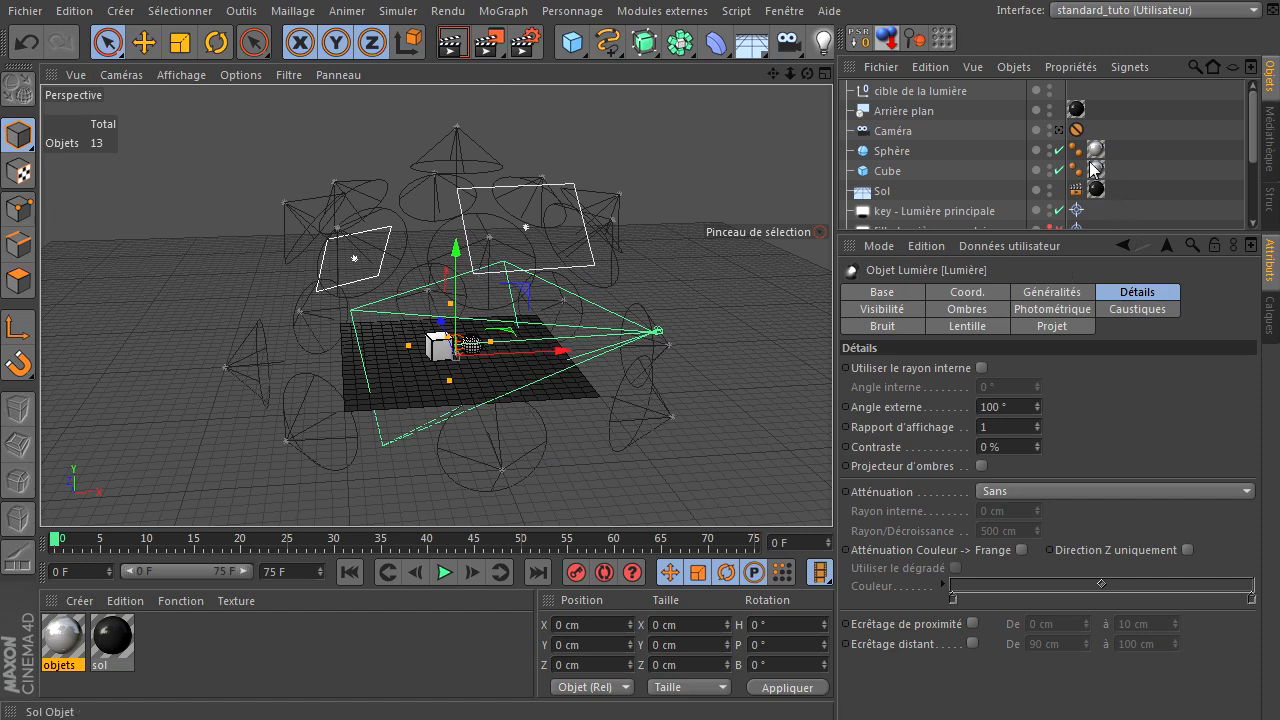
pyautogui.click(1060, 130)
pyautogui.click(452, 42)
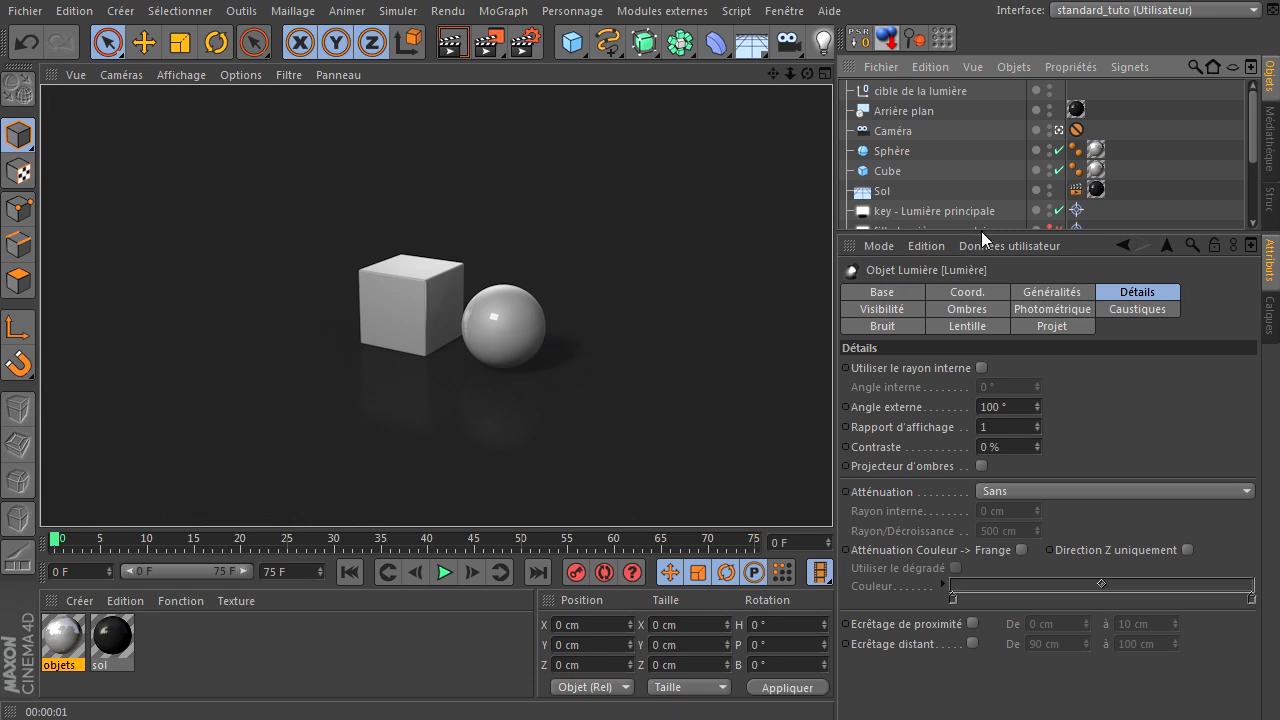
# Disable the cloned spot light and render the camera view without it for comparison
pyautogui.moveTo(981, 231); pyautogui.dragTo(982, 341)
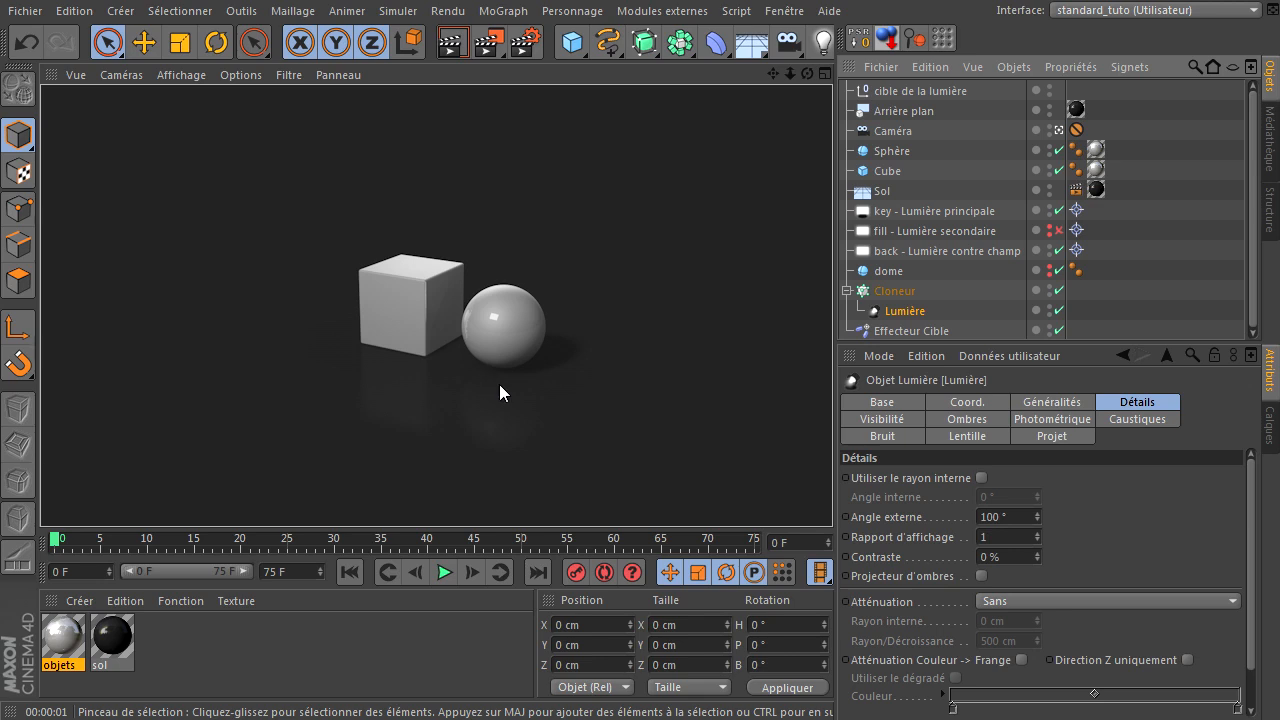
pyautogui.click(1046, 405)
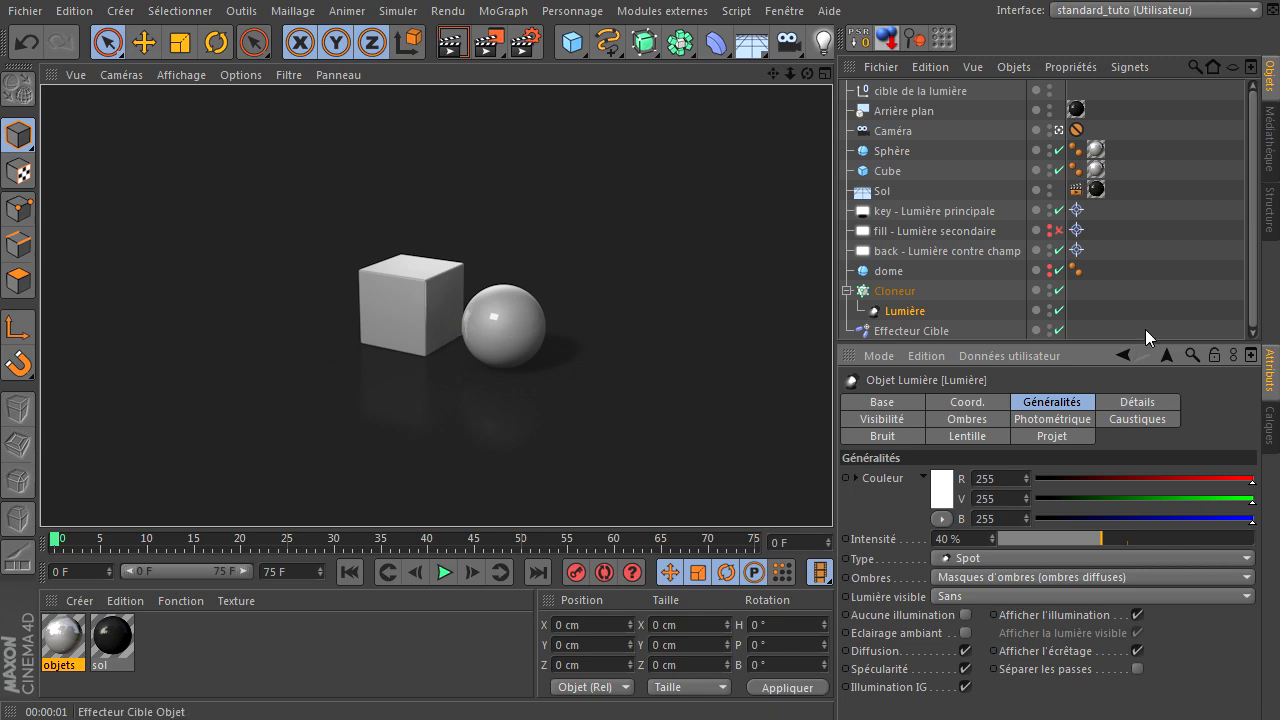
pyautogui.click(1059, 311)
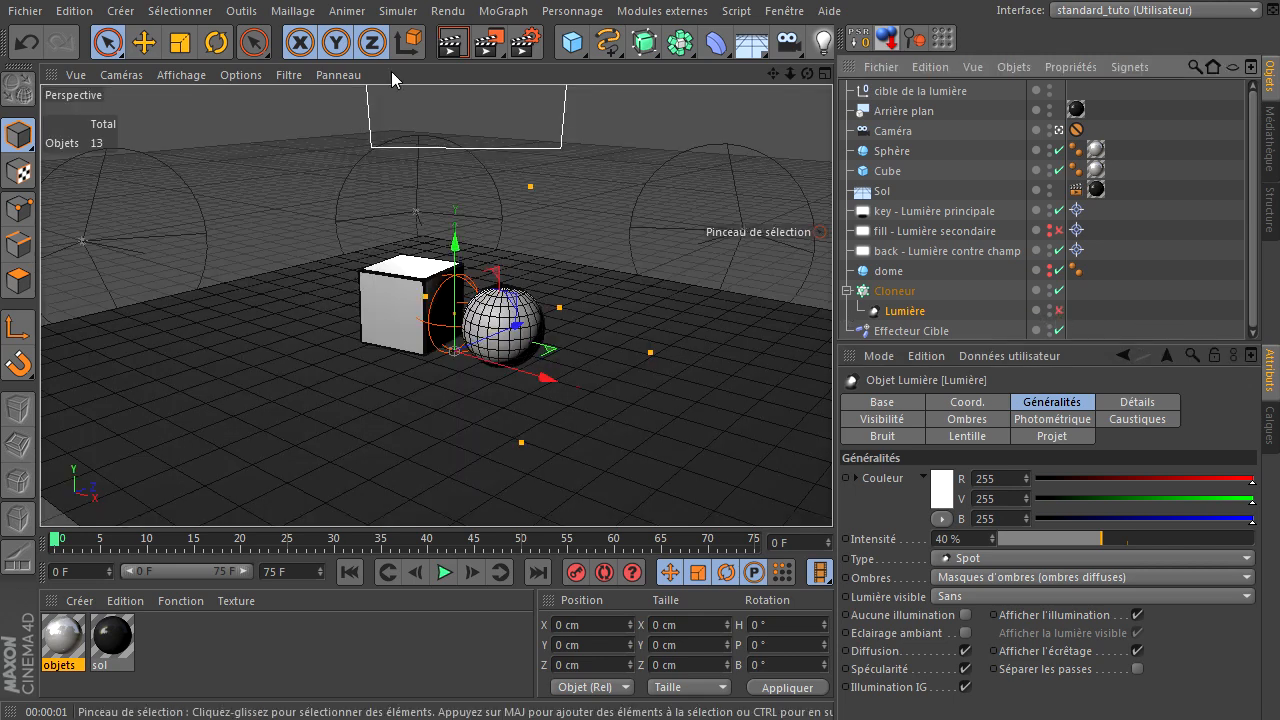
pyautogui.click(463, 45)
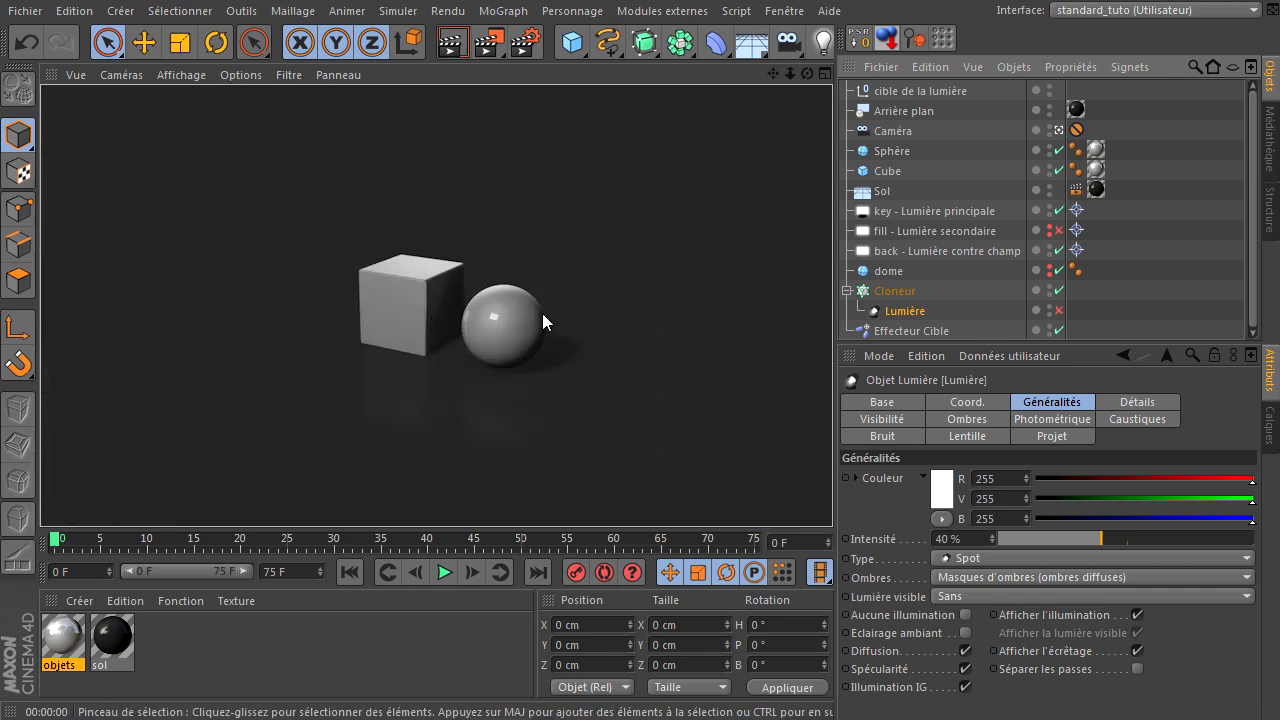
# Render the view with only the fill light enabled in place of the cloned spots, and swap back to the spots for a comparison render
pyautogui.click(1057, 231)
pyautogui.click(450, 44)
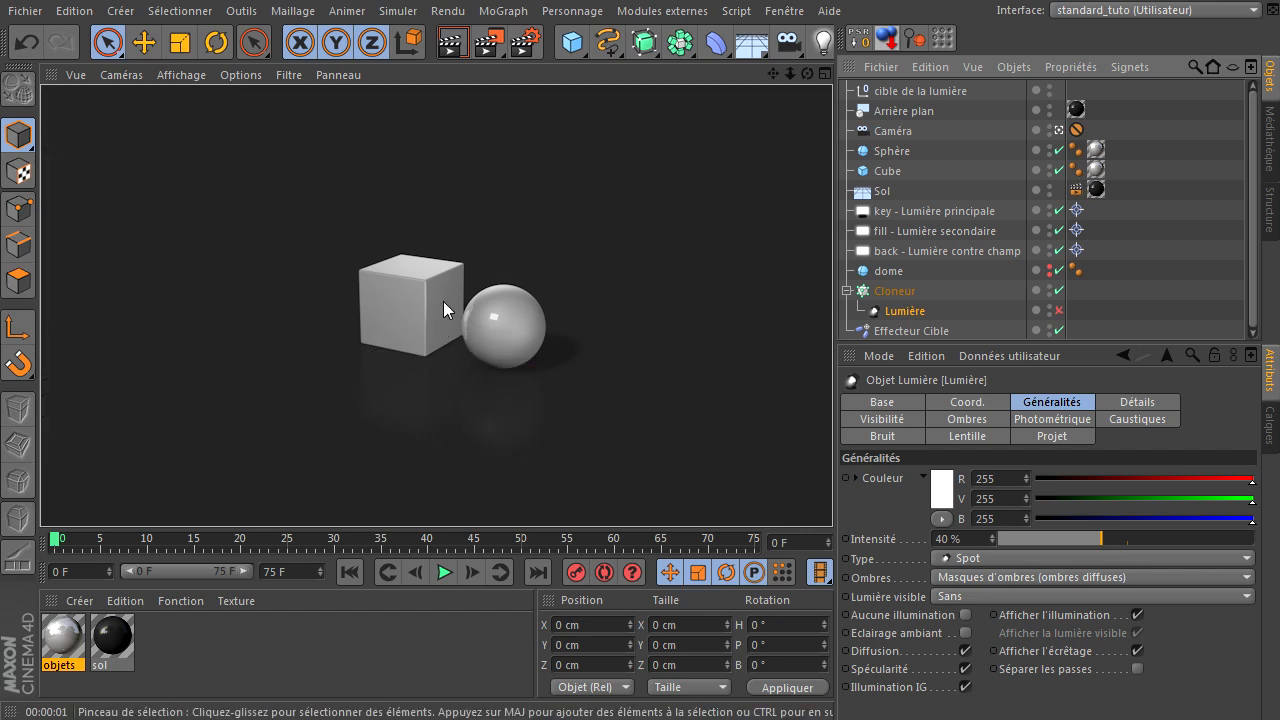
pyautogui.click(1058, 231)
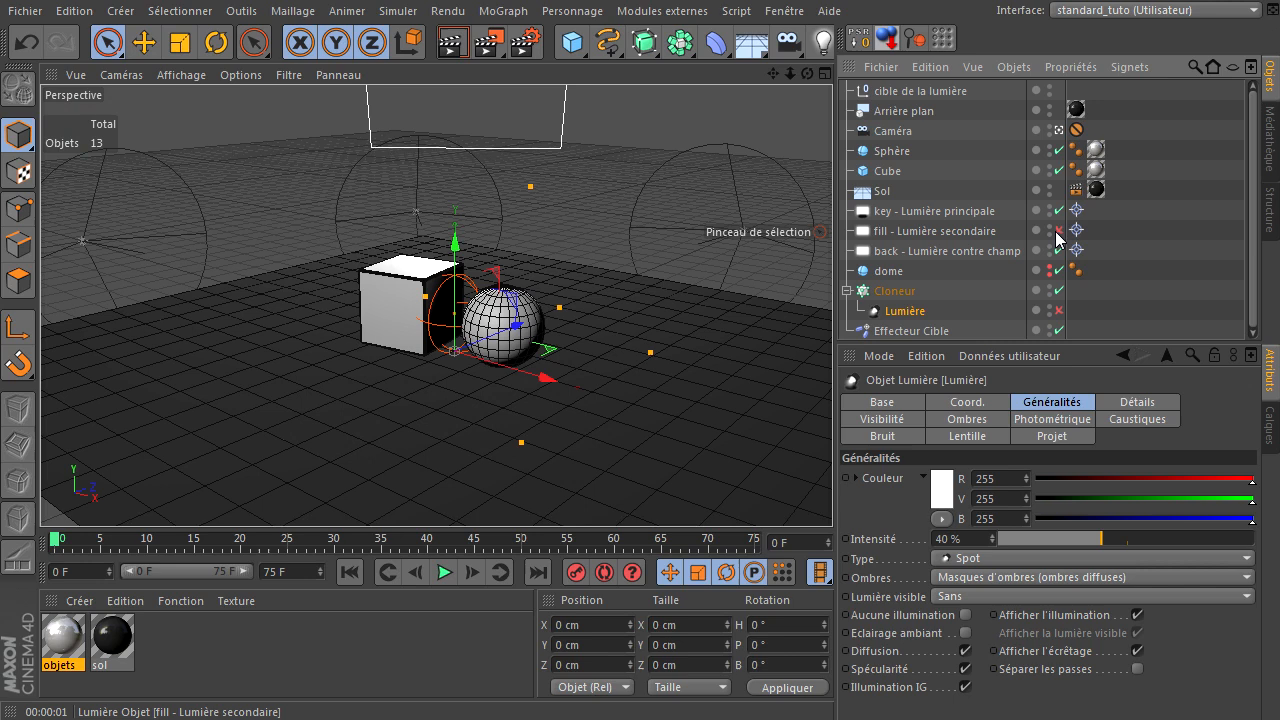
pyautogui.click(1049, 231)
pyautogui.click(1059, 311)
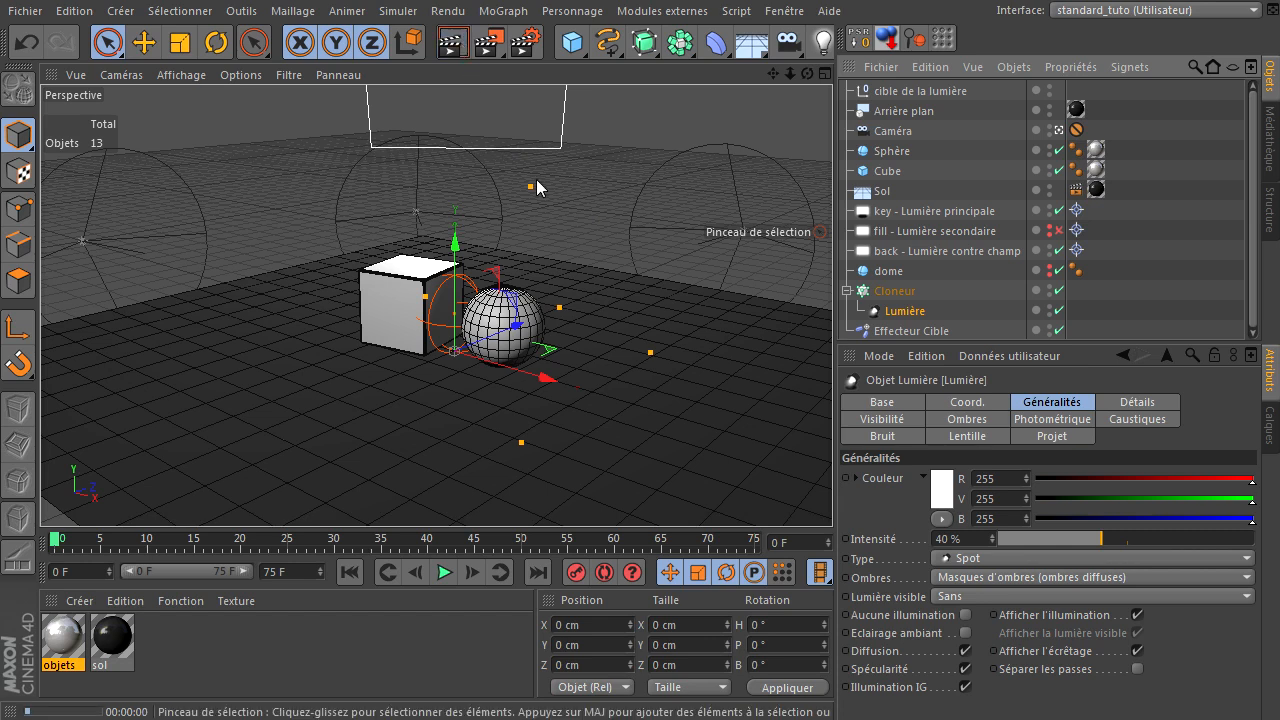
pyautogui.hotkey('ctrl', 'r')
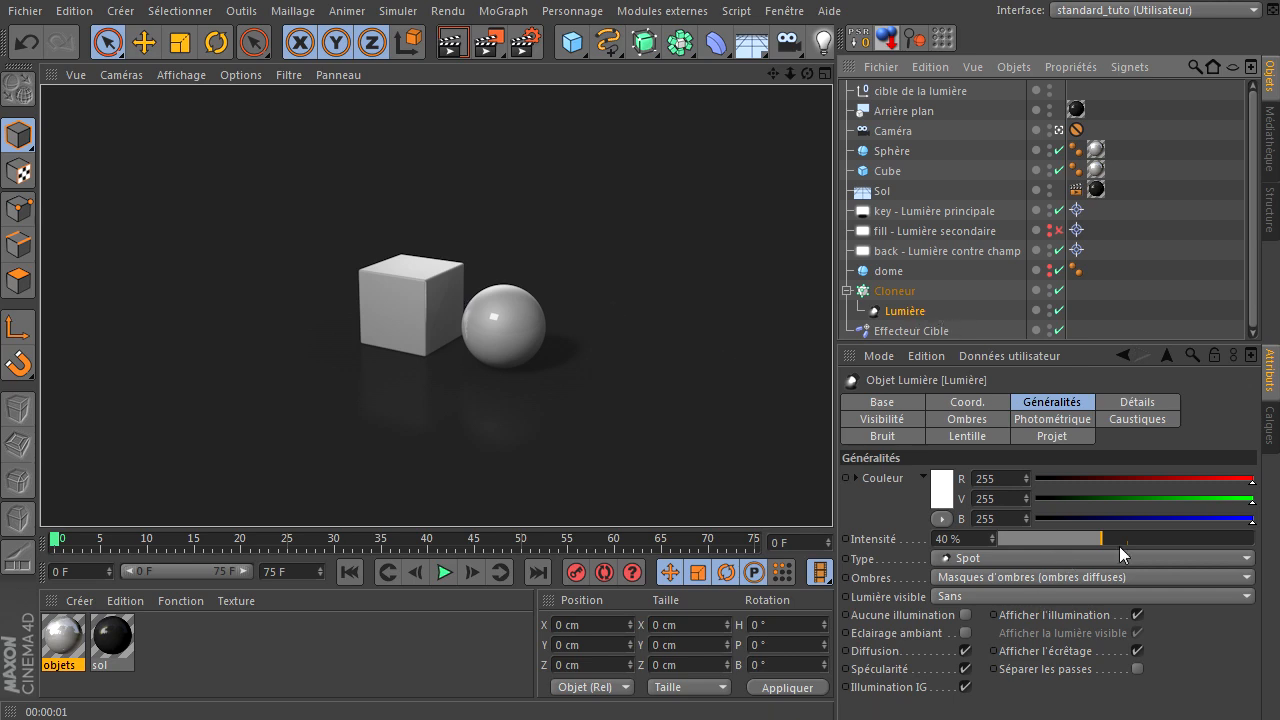
# Test-render the cloned spots at 90 % intensity, and restore the intensity to 40 % with a new render
pyautogui.moveTo(1133, 538); pyautogui.dragTo(1230, 540)
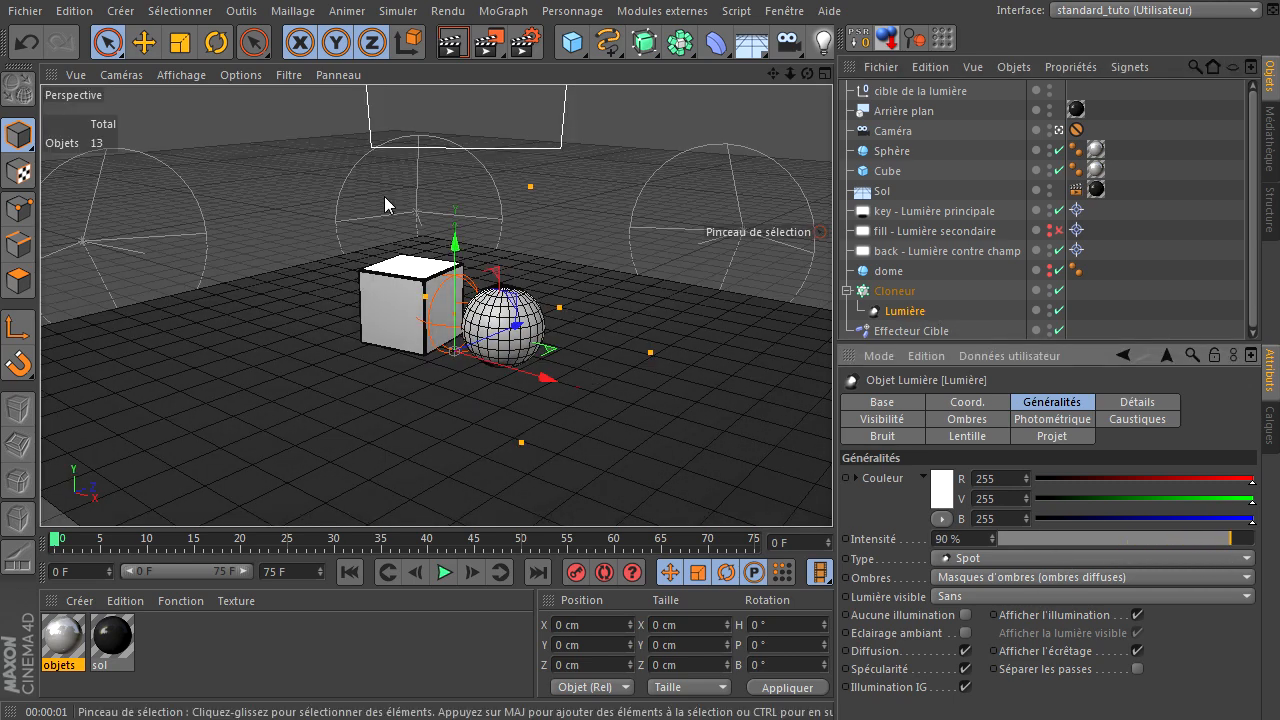
pyautogui.click(451, 44)
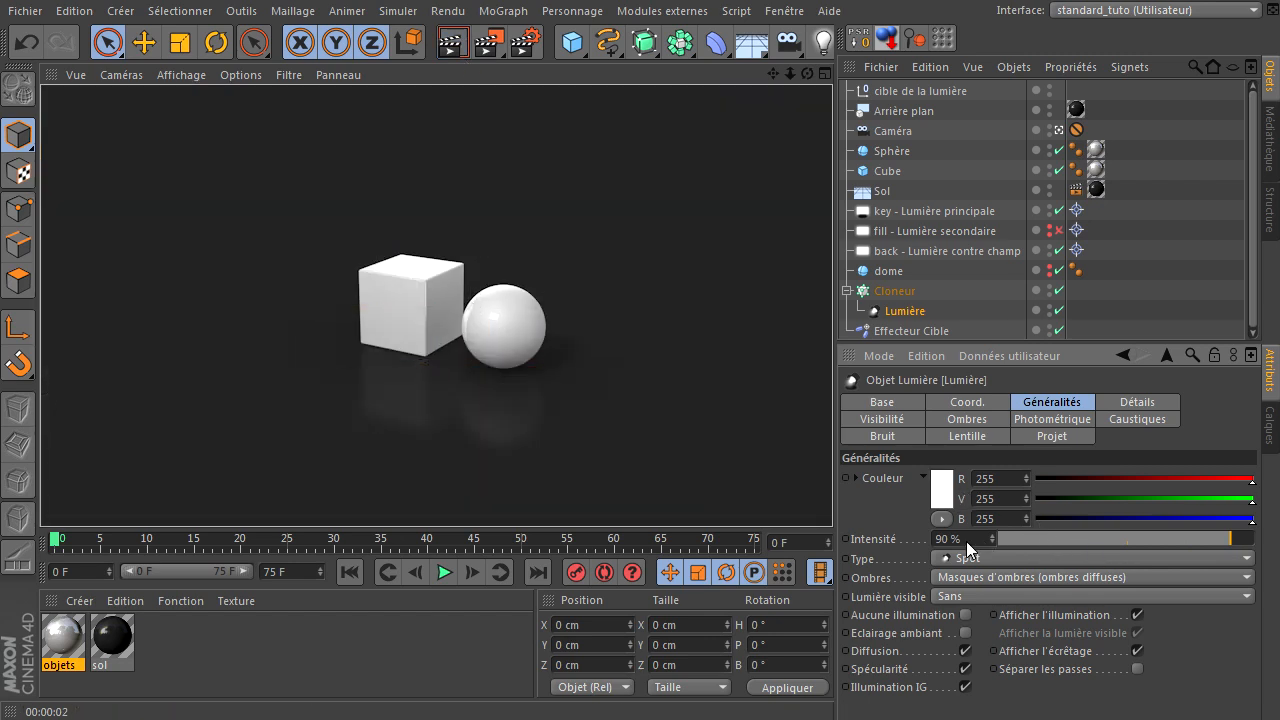
pyautogui.write('0')
pyautogui.press('Return')
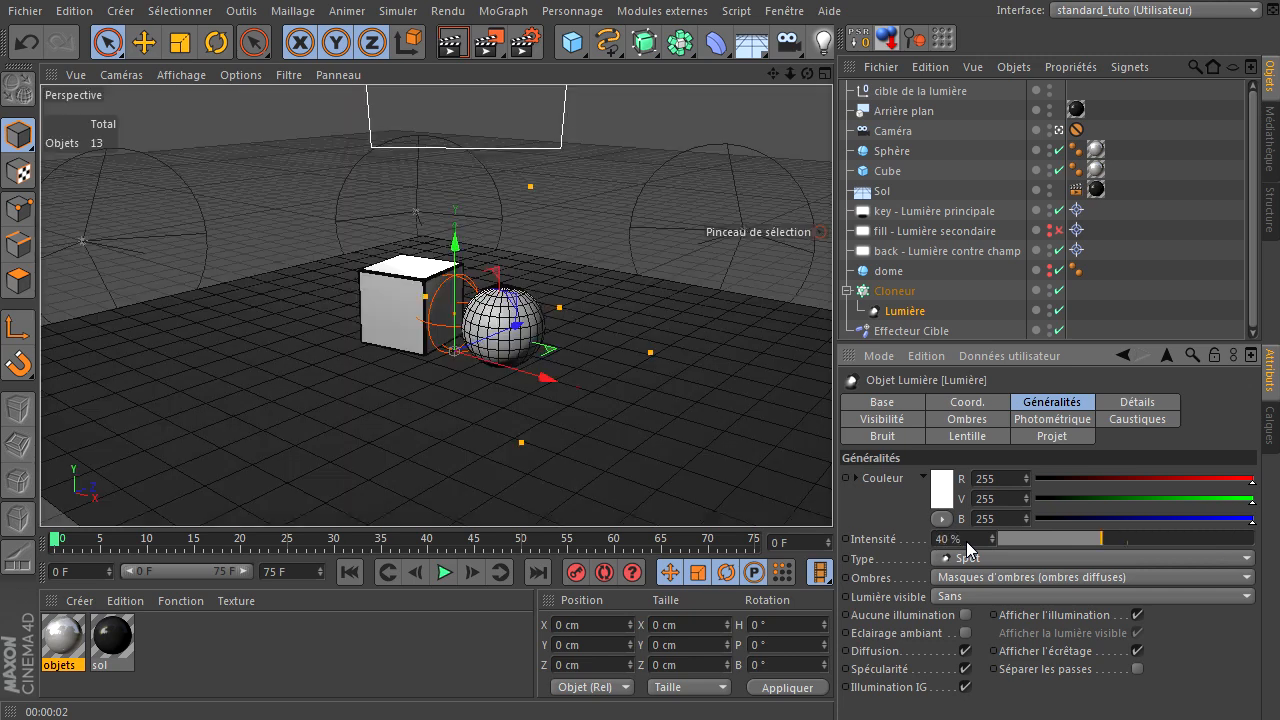
pyautogui.click(452, 42)
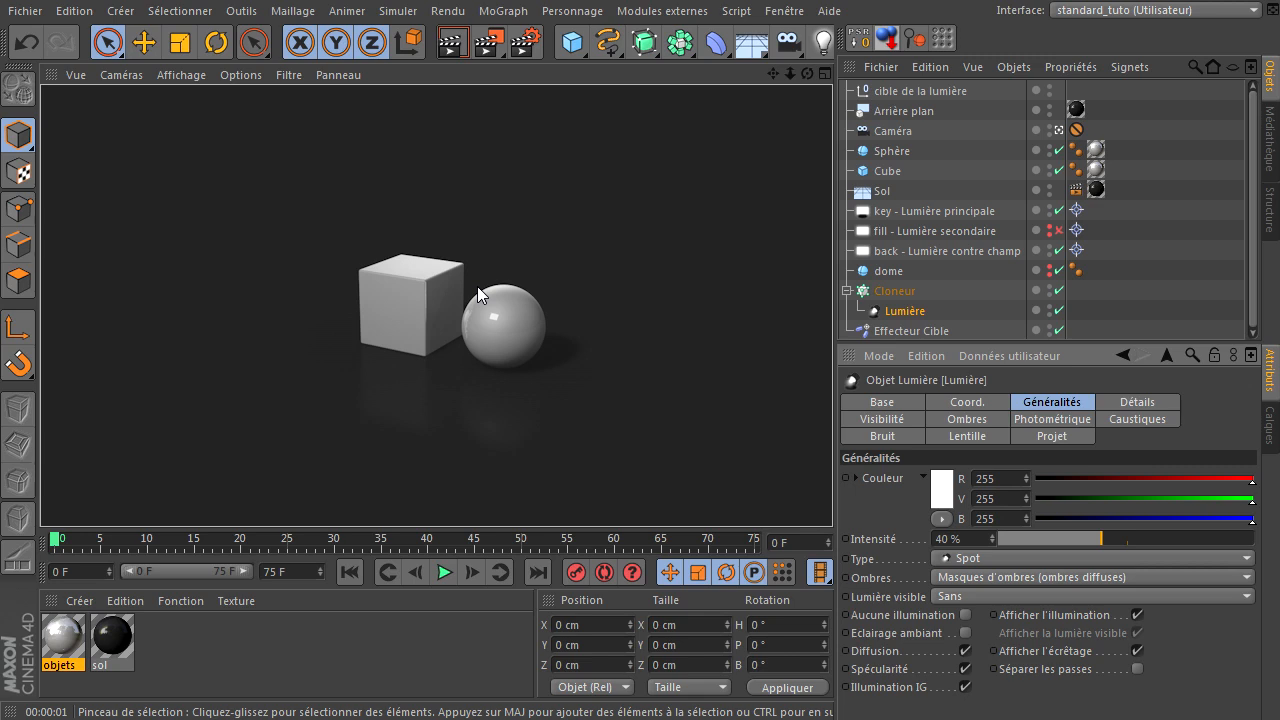
# Collapse the Cloneur in the object list, clear the selection and enlarge the list
pyautogui.click(846, 291)
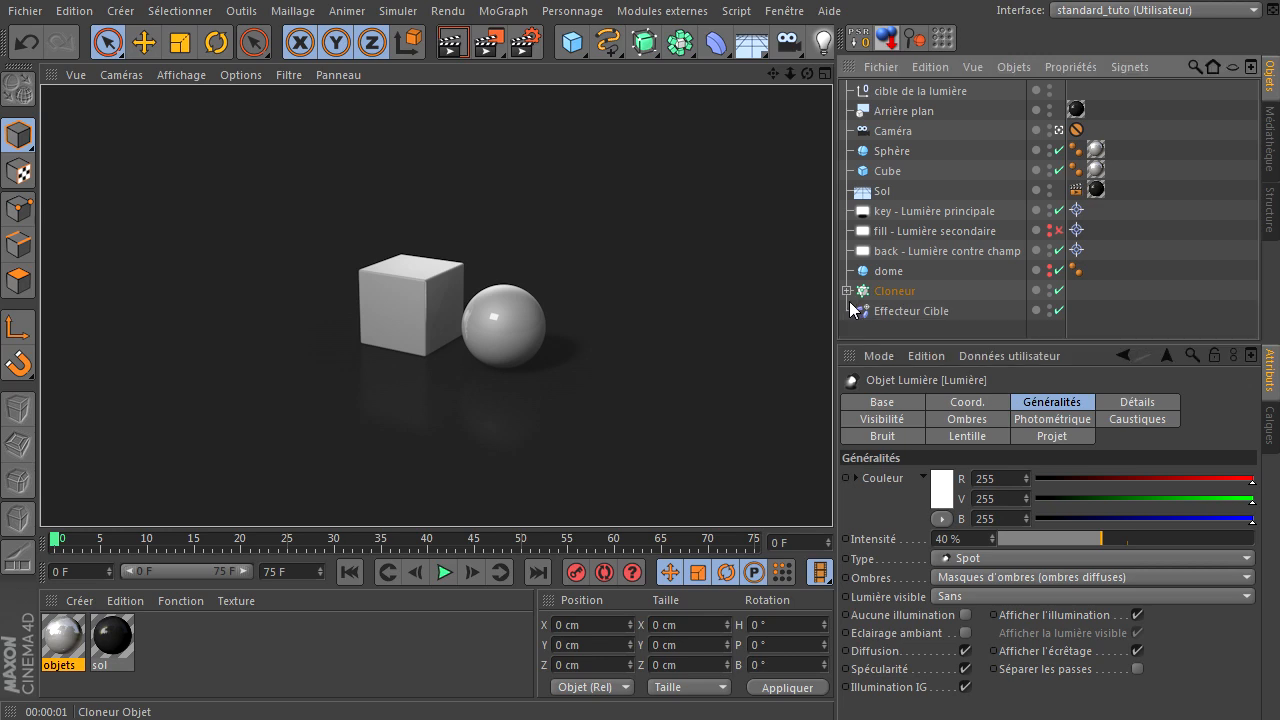
pyautogui.click(895, 330)
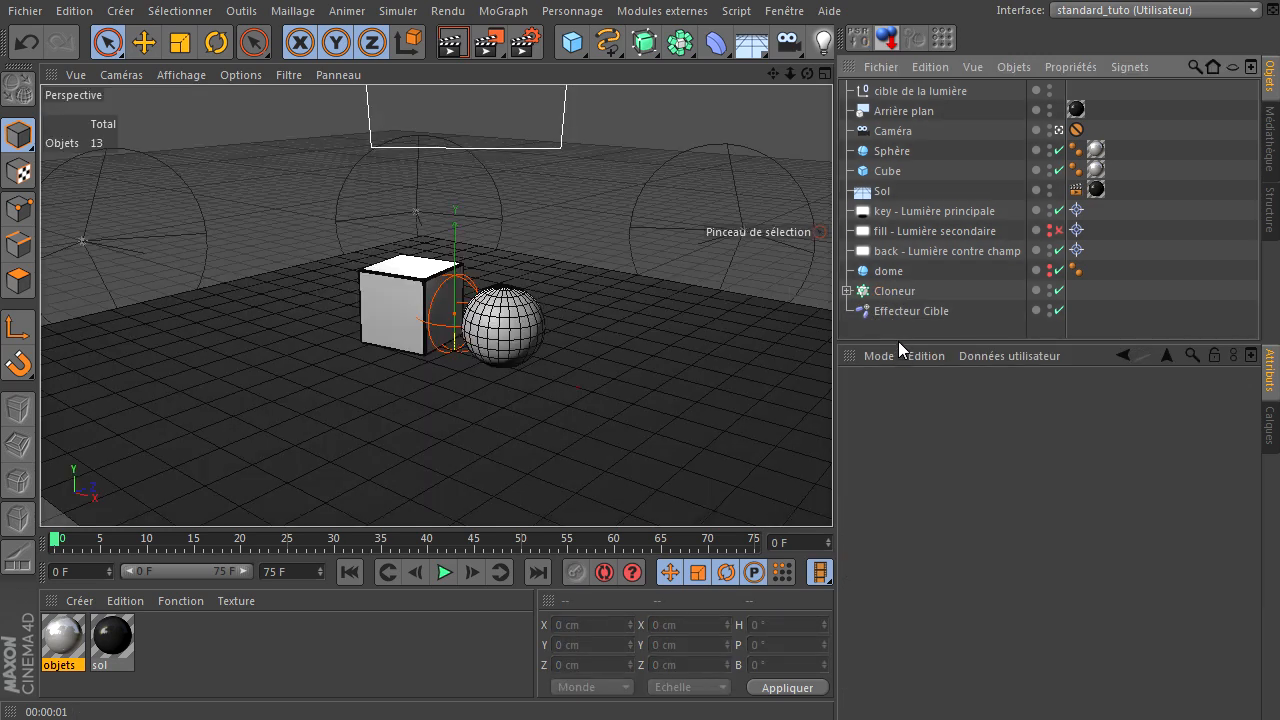
pyautogui.moveTo(897, 344); pyautogui.dragTo(916, 398)
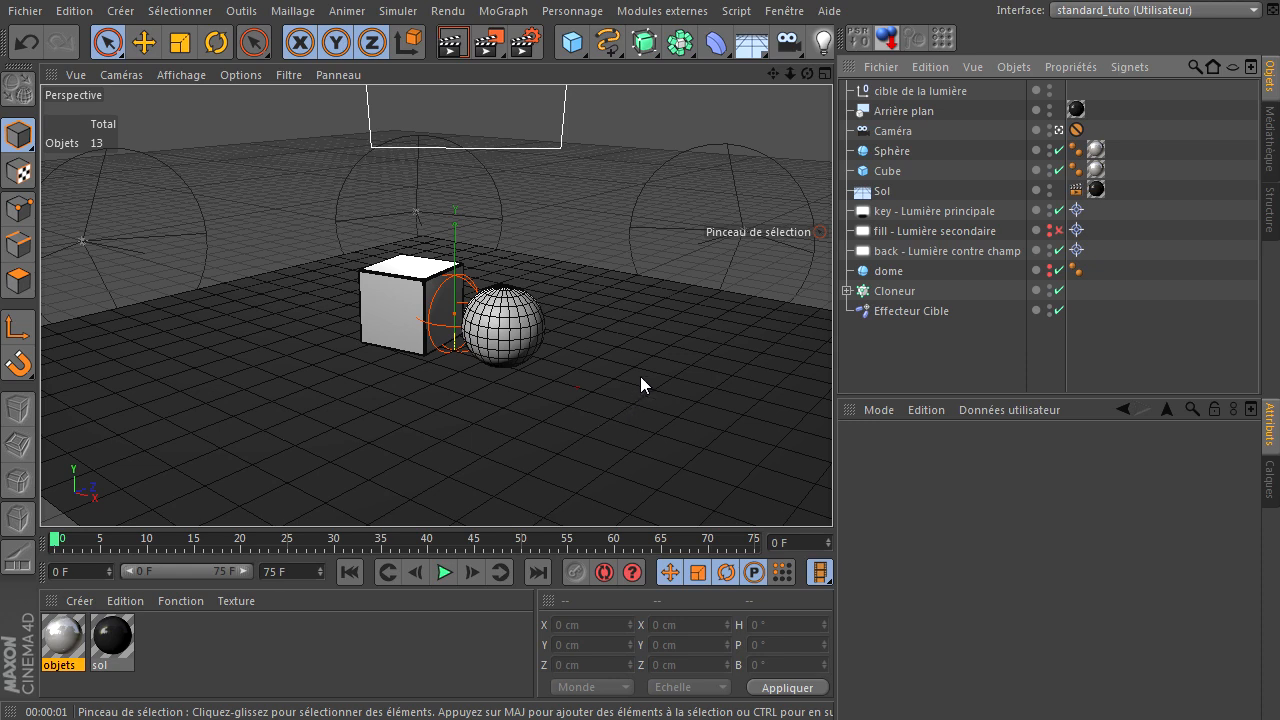
# Leave the camera view, add a circle spline to the scene and set its plane to XZ
pyautogui.click(1059, 130)
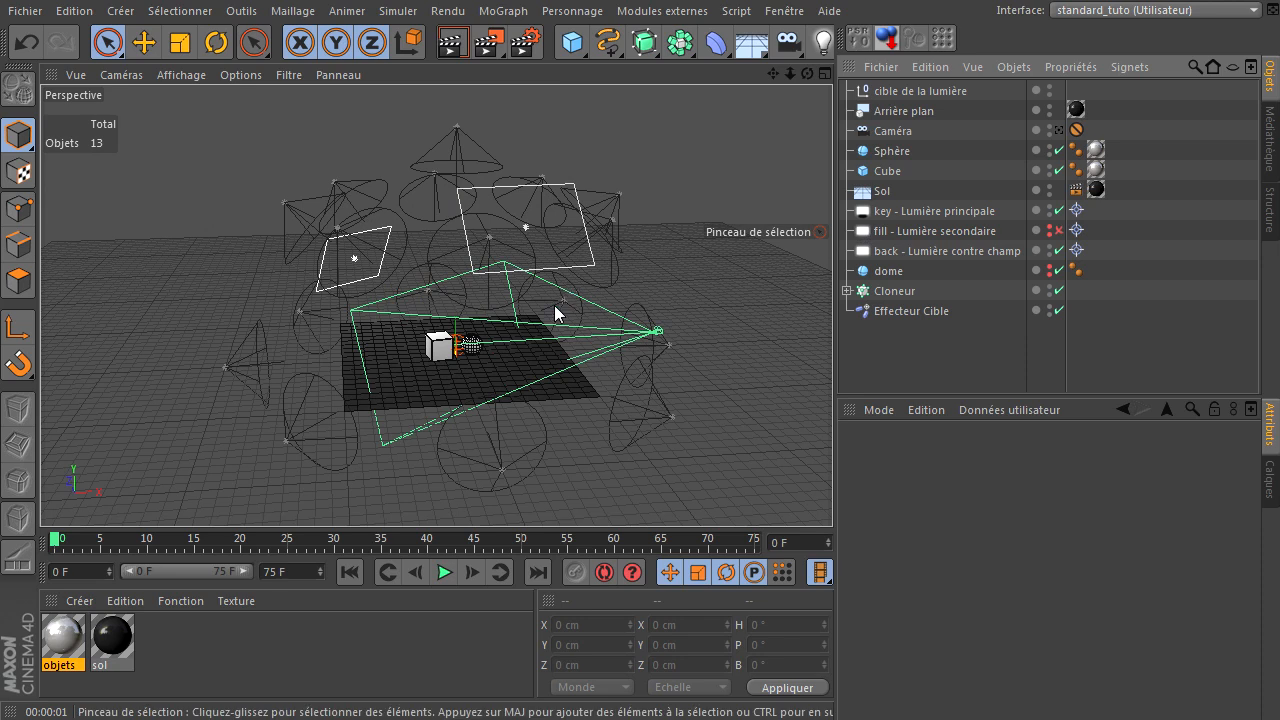
pyautogui.scroll(4, 510, 309)
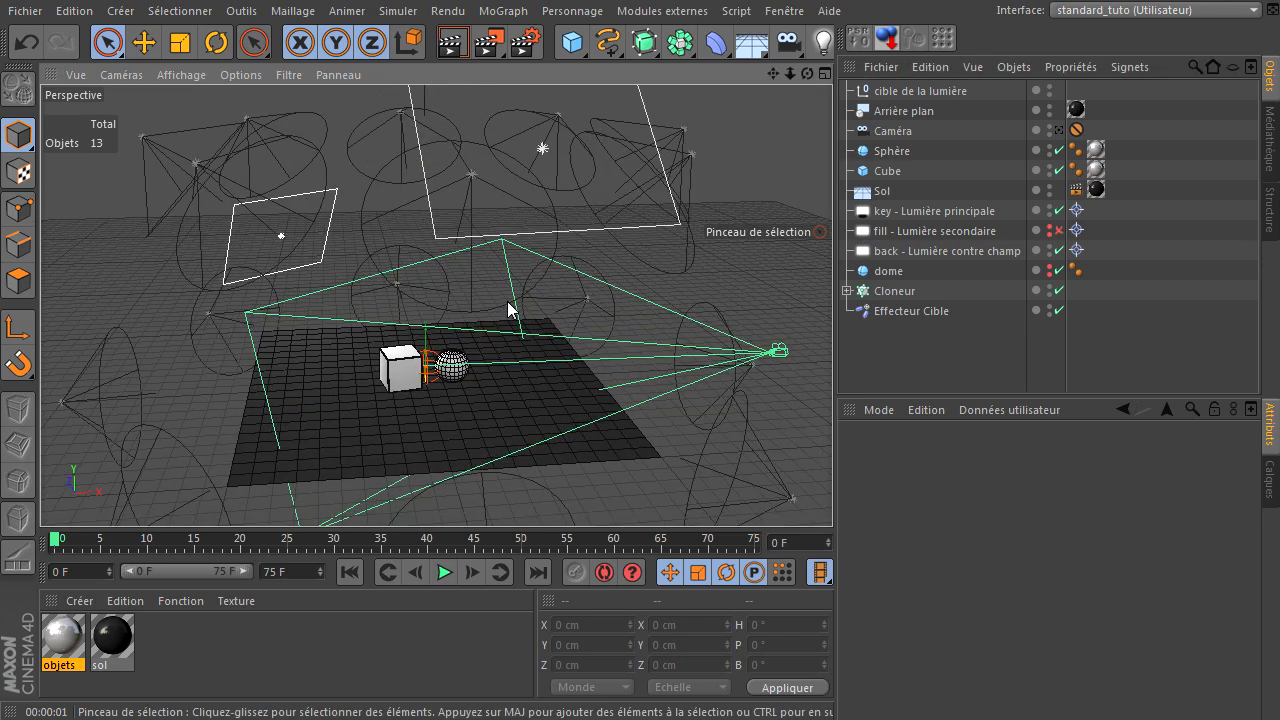
pyautogui.moveTo(612, 52); pyautogui.dragTo(768, 132)
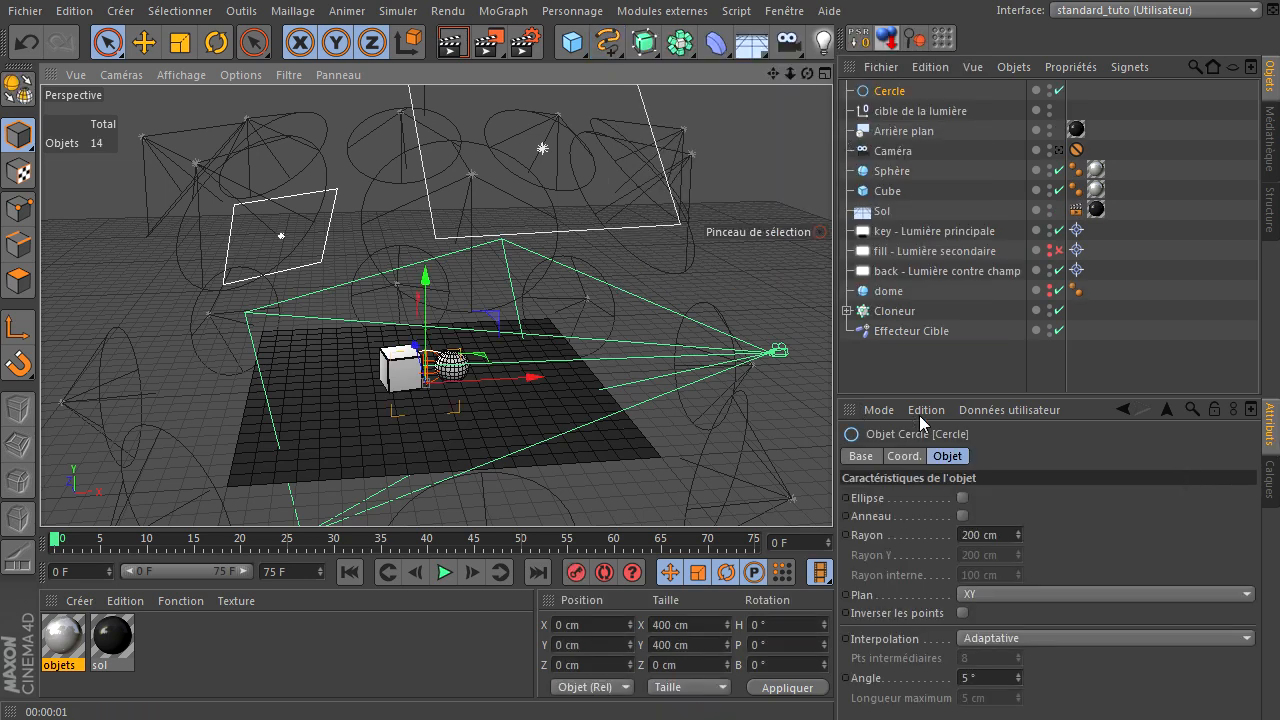
pyautogui.click(1015, 589)
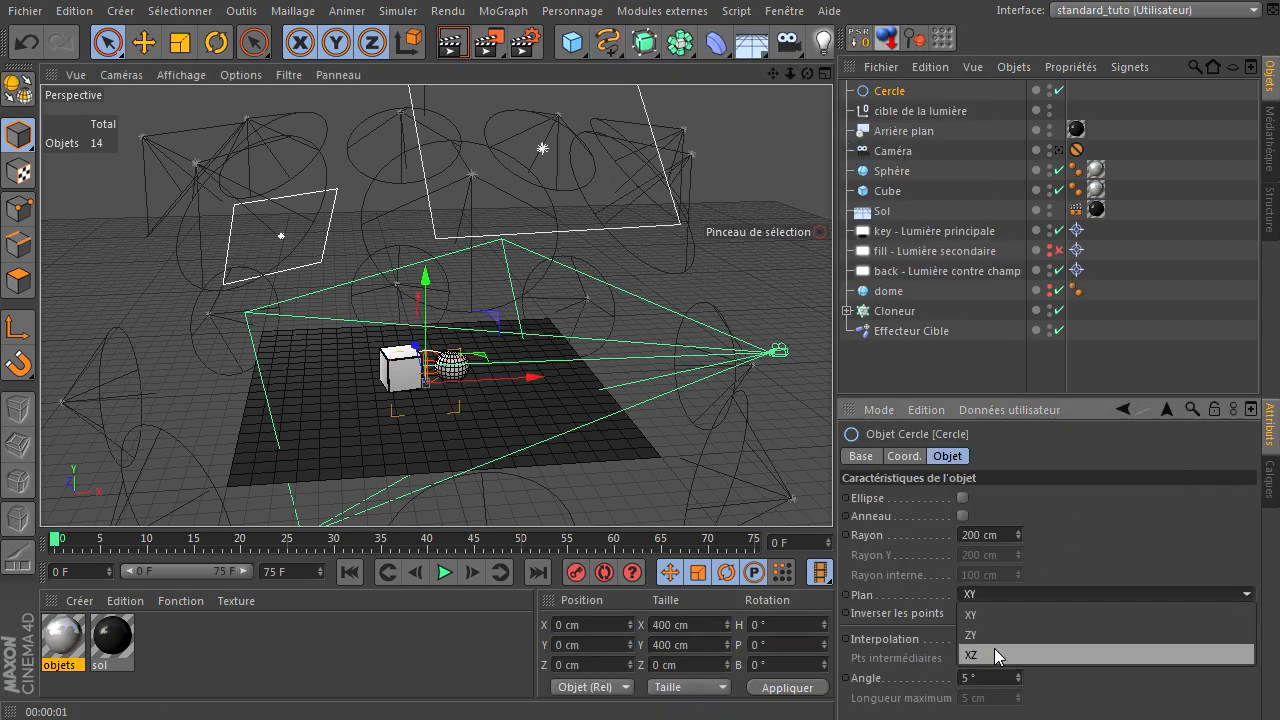
pyautogui.click(993, 648)
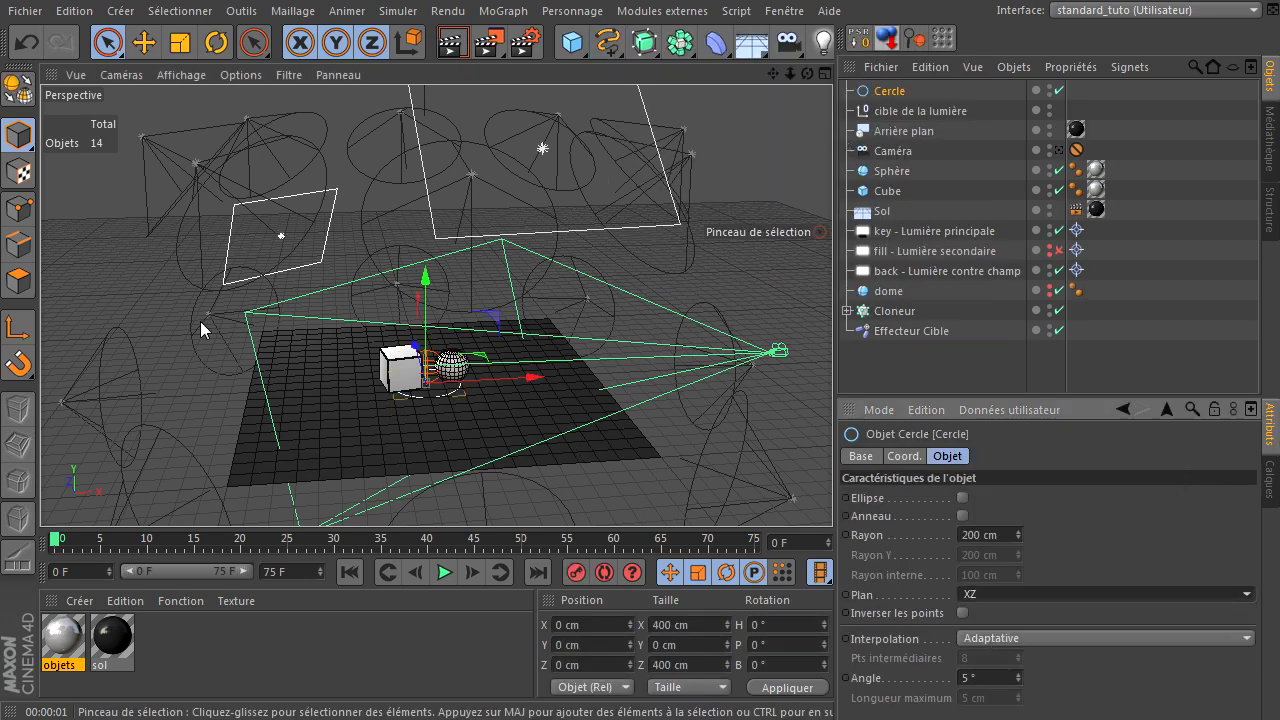
# Enlarge the circle spline around the floor, settling on a radius of 1600 cm
pyautogui.click(1008, 536)
pyautogui.write('1')
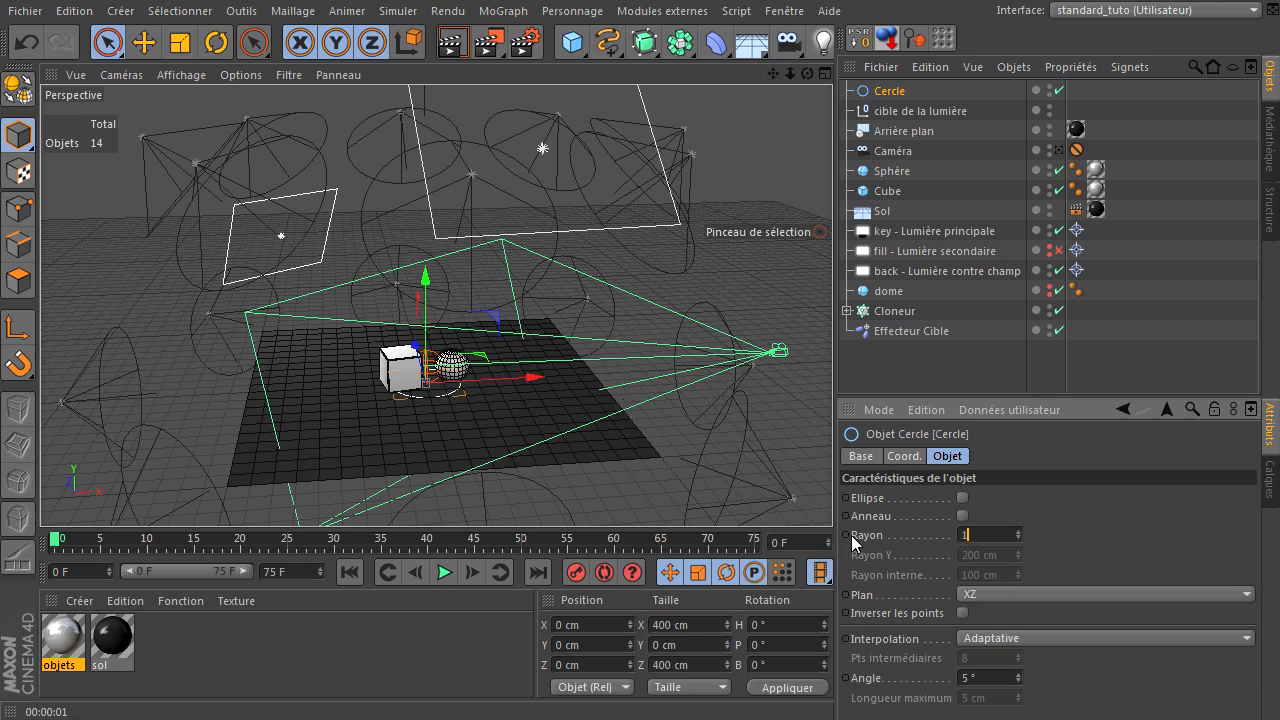
pyautogui.write('000')
pyautogui.press('Return')
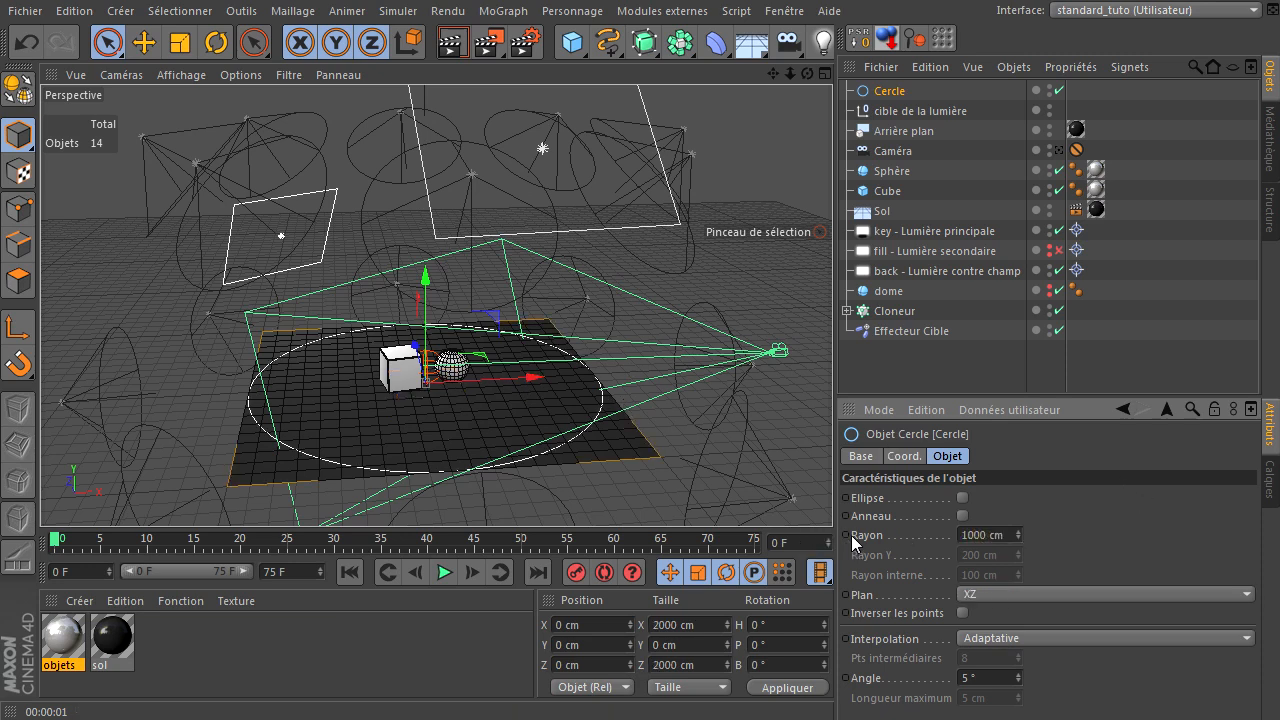
pyautogui.click(997, 535)
pyautogui.write('1600')
pyautogui.press('Return')
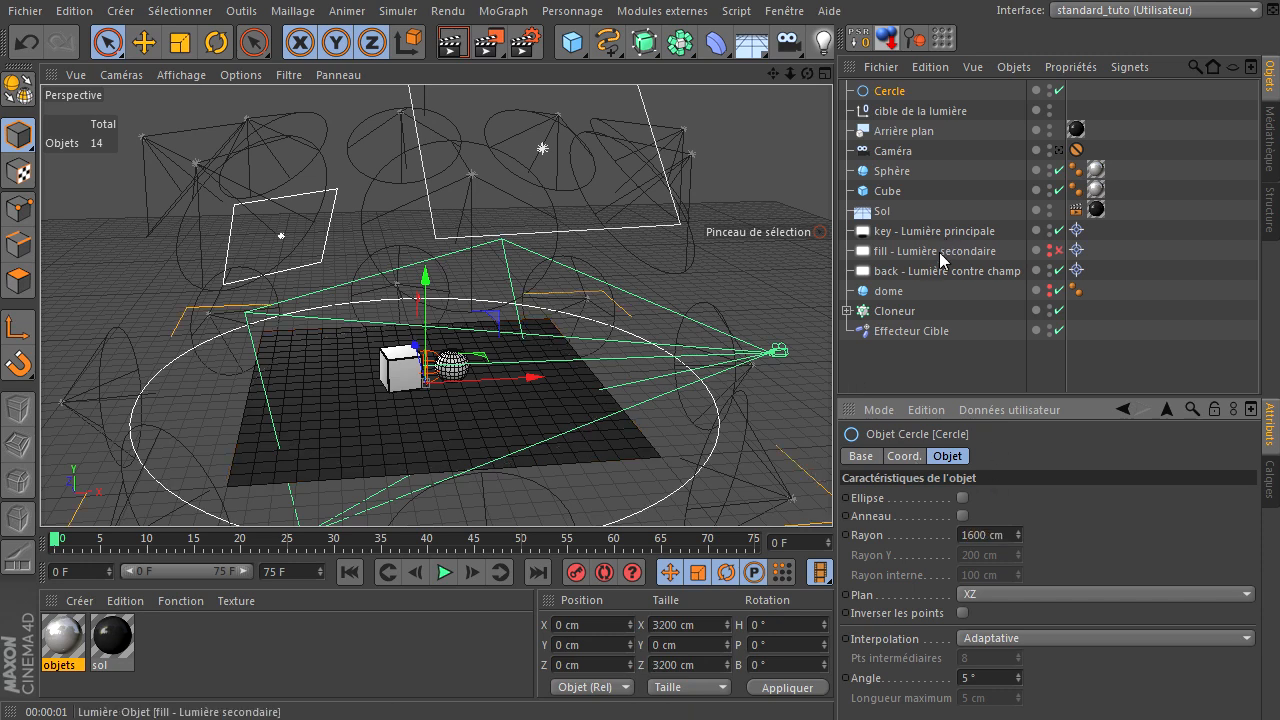
# Add an area light to the scene and name it "chaud"
pyautogui.click(822, 42)
pyautogui.click(1070, 99)
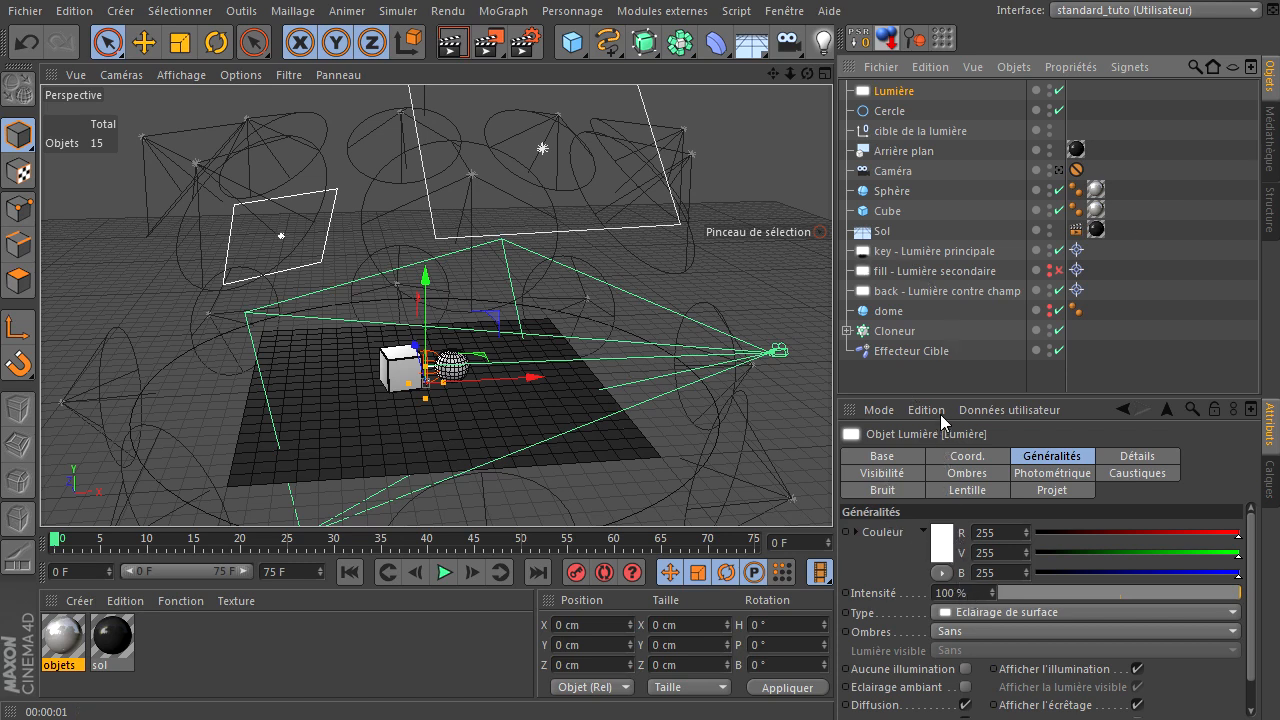
pyautogui.doubleClick(893, 92)
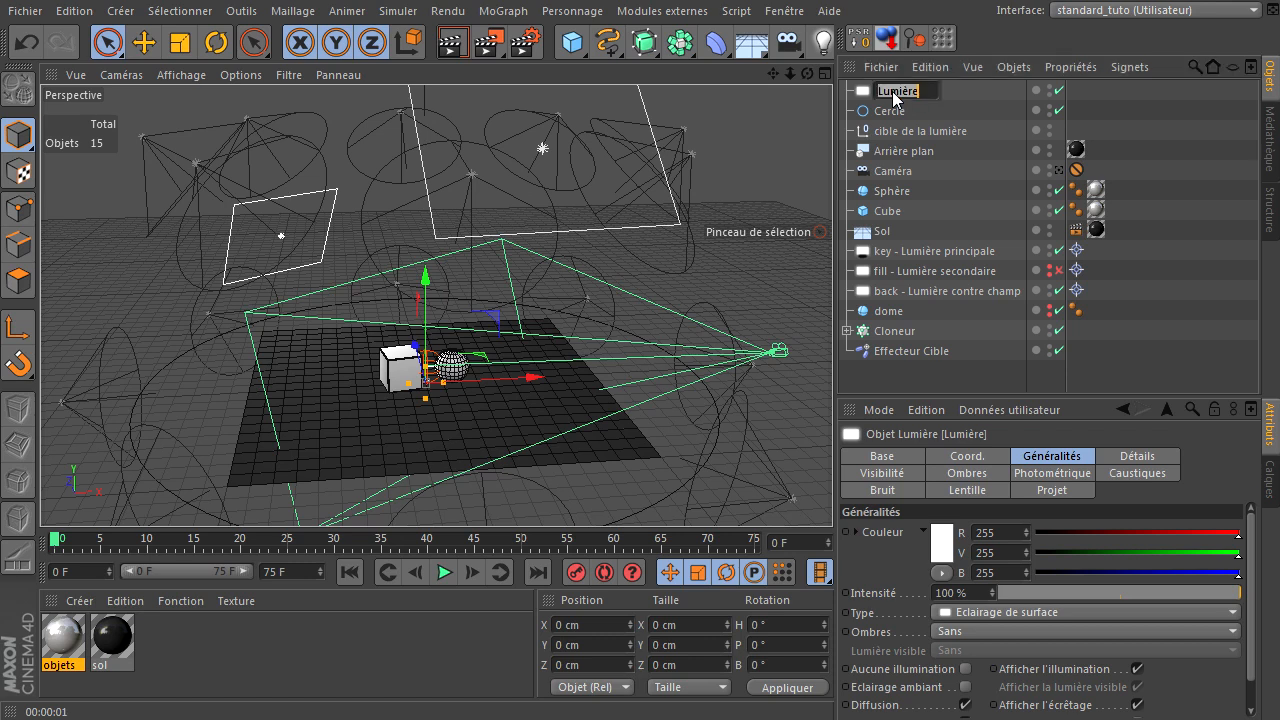
pyautogui.write('caud')
pyautogui.press('Return')
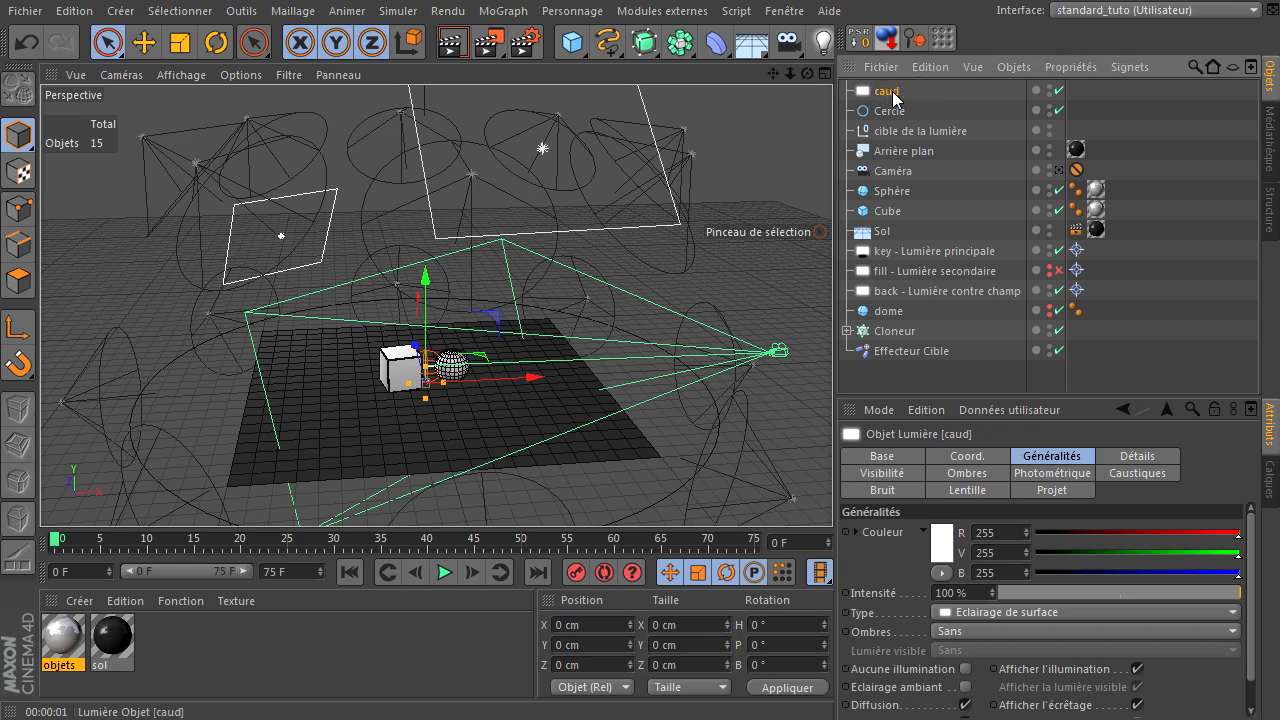
pyautogui.doubleClick(893, 92)
pyautogui.click(886, 92)
pyautogui.write('h')
pyautogui.press('Return')
# Give the "chaud" light a Cible tag with "cible de la lumière" as its target
pyautogui.rightClick(893, 97)
pyautogui.moveTo(925, 105)
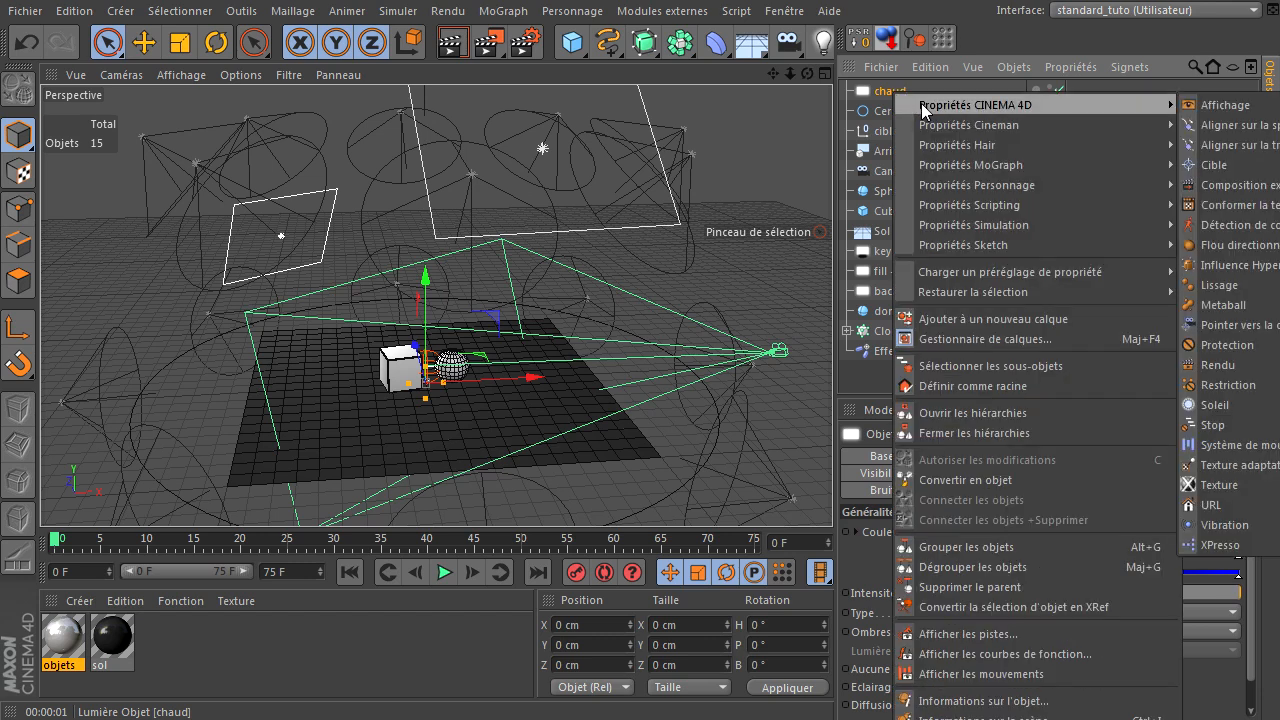
pyautogui.click(1201, 165)
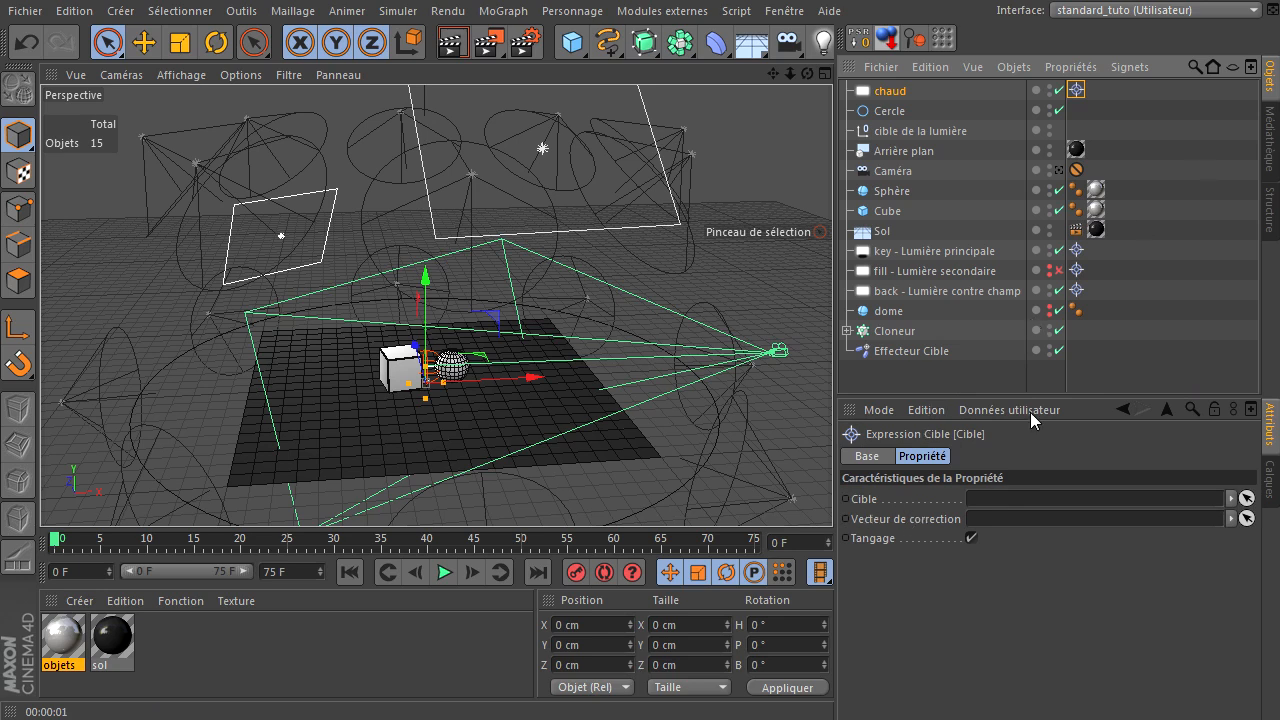
pyautogui.moveTo(1023, 337); pyautogui.dragTo(1066, 502)
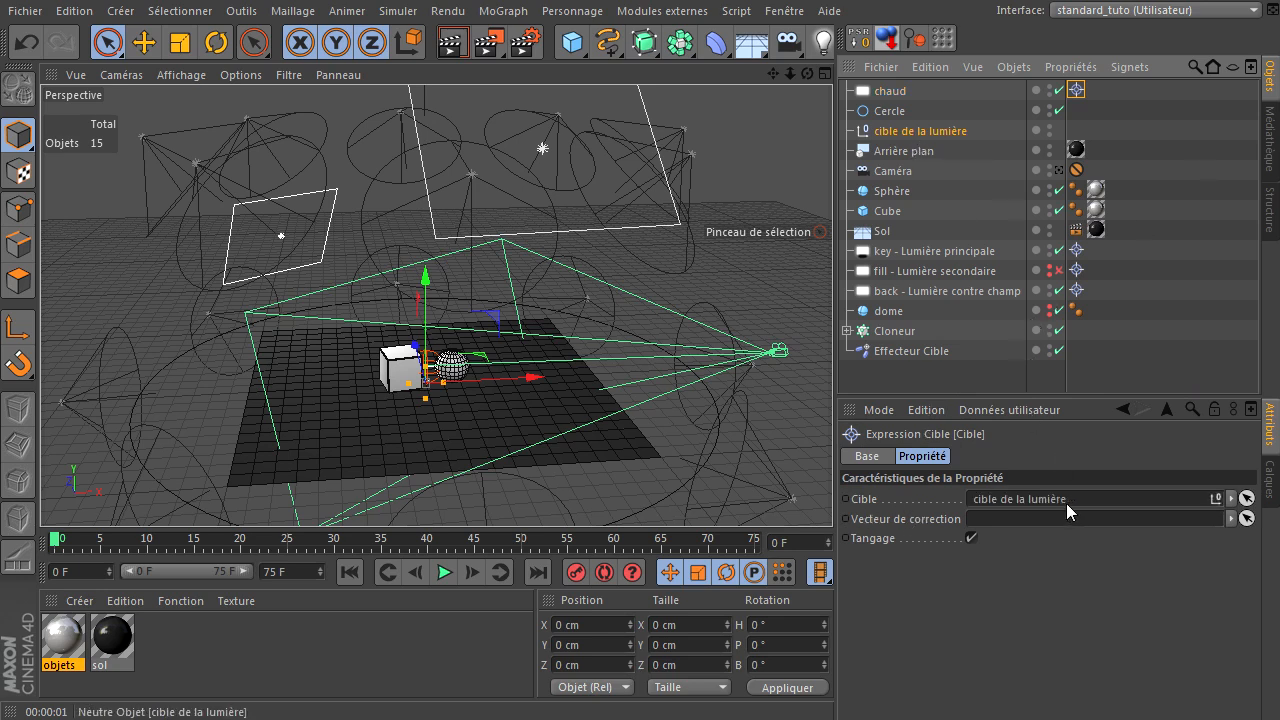
# Attach the "chaud" light to the Cercle spline with an "Aligner sur la spline" tag
pyautogui.rightClick(875, 95)
pyautogui.moveTo(1137, 113)
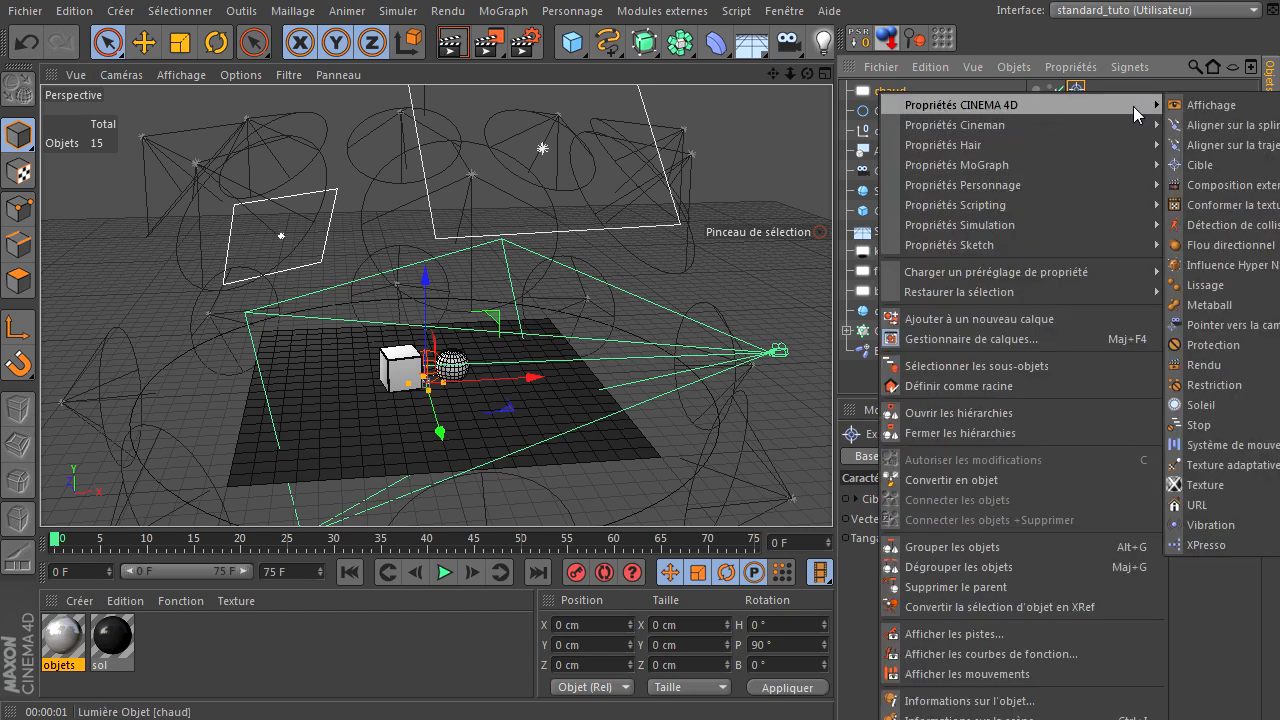
pyautogui.click(1253, 135)
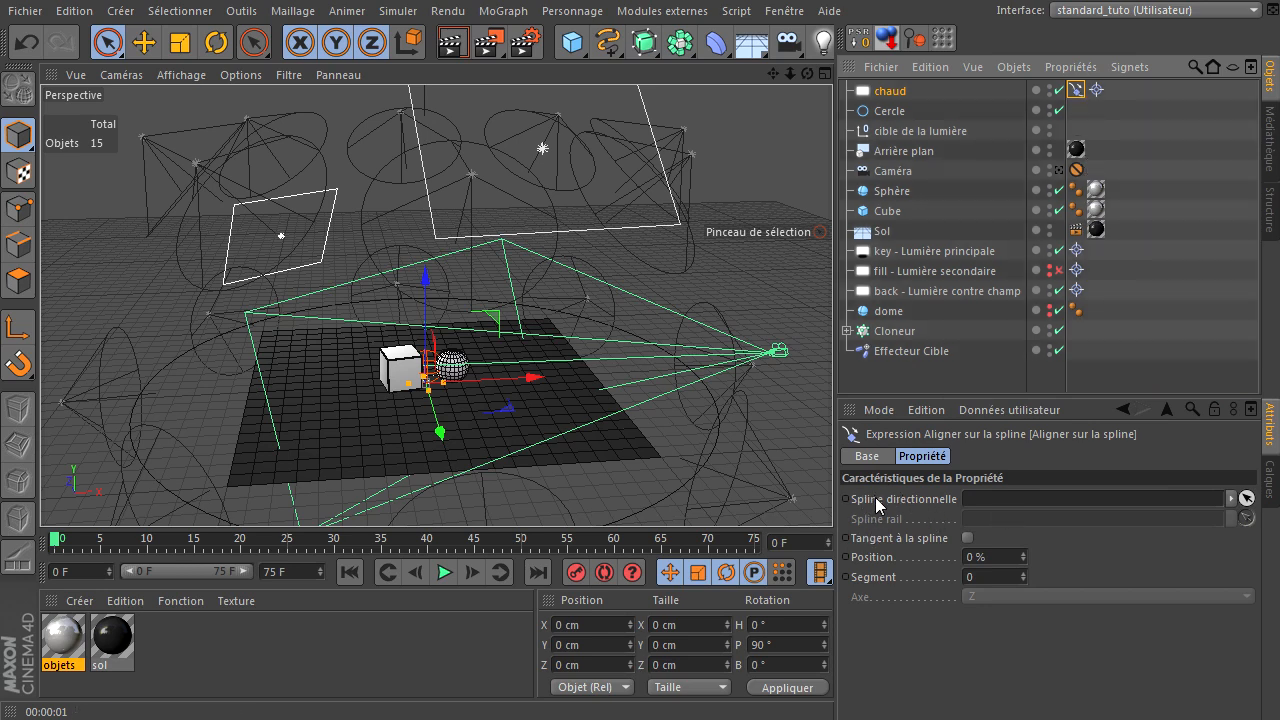
pyautogui.moveTo(889, 111); pyautogui.dragTo(1010, 500)
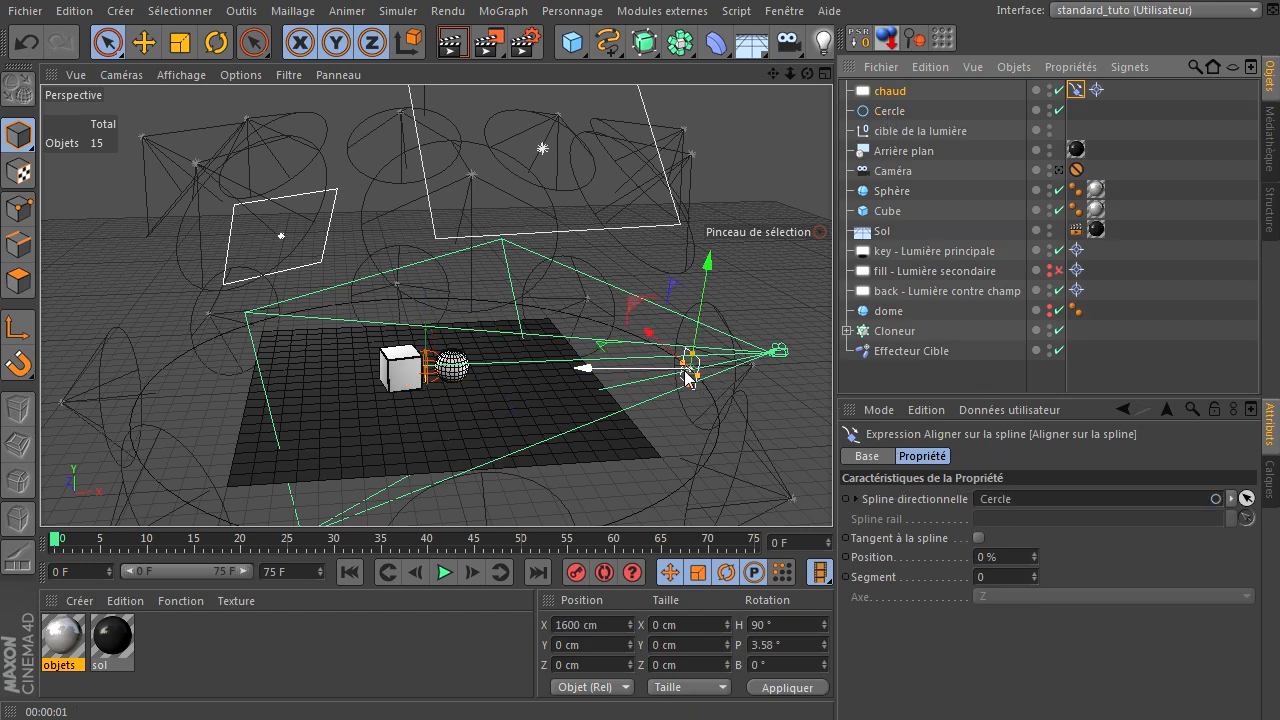
# Hide the Cloneur, the back and key lights and the camera so only the "chaud" light acts on the scene
pyautogui.click(1050, 334)
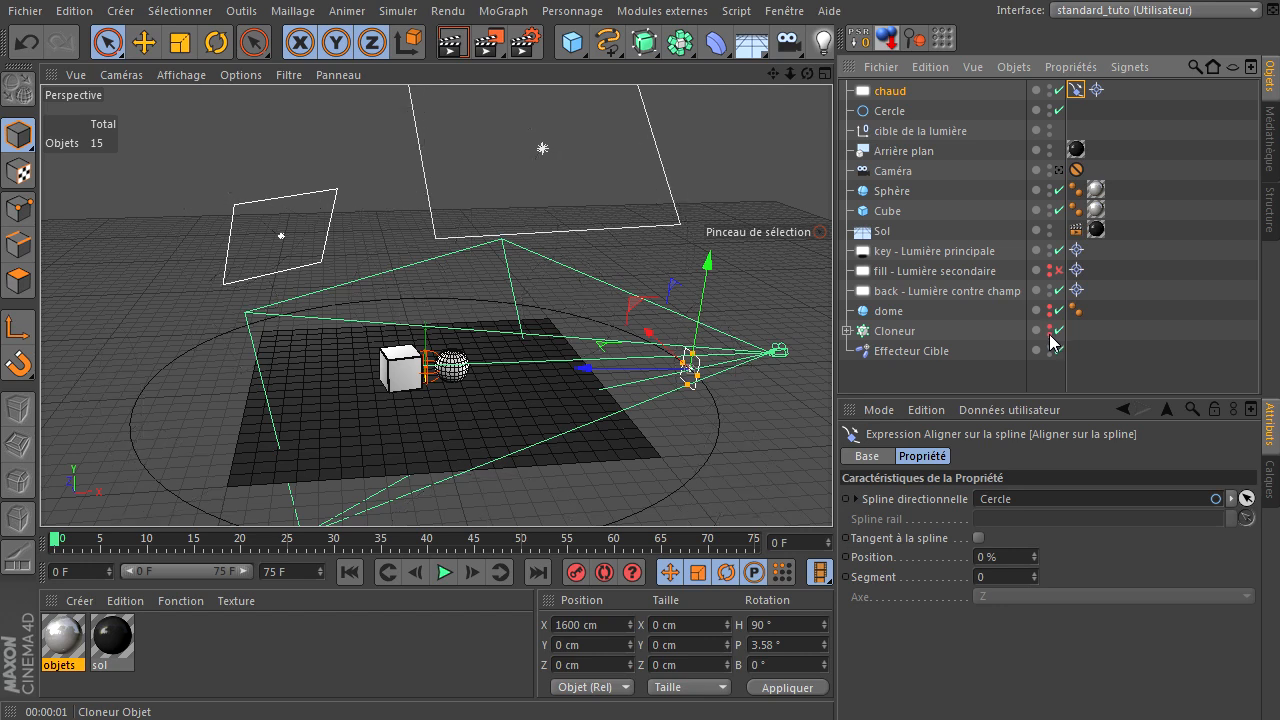
pyautogui.click(1048, 290)
pyautogui.click(1048, 250)
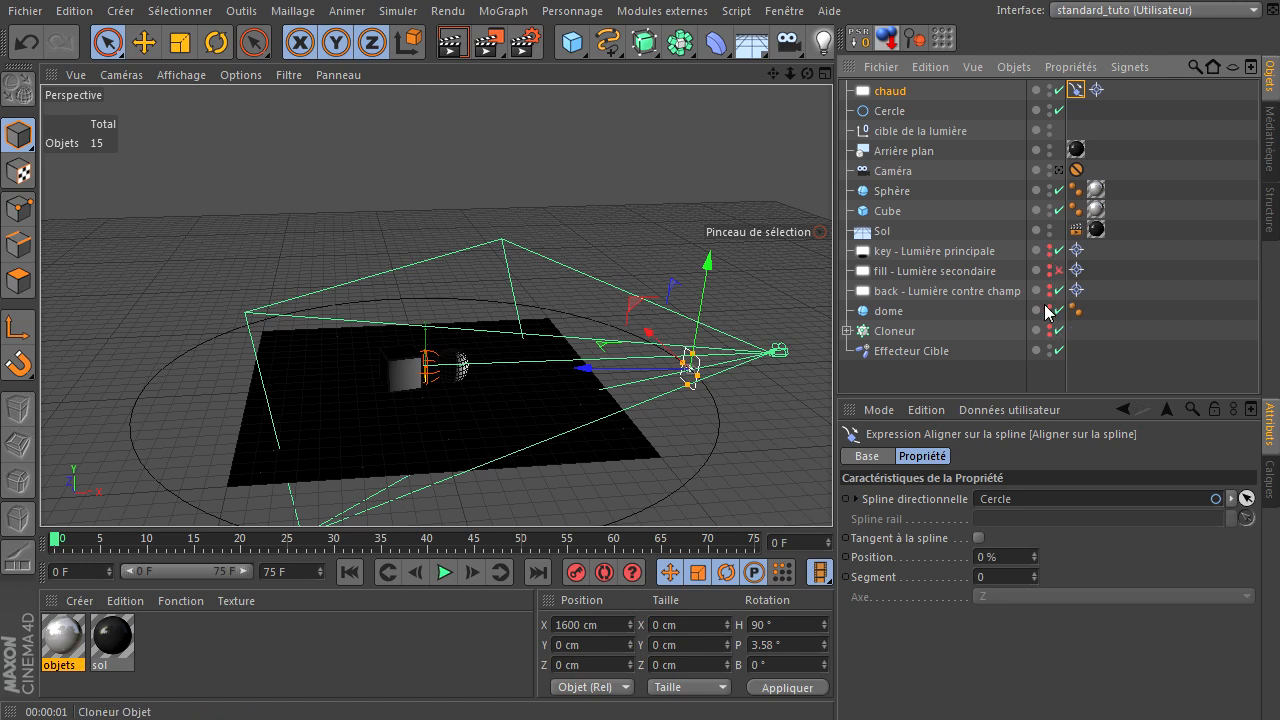
pyautogui.click(1048, 169)
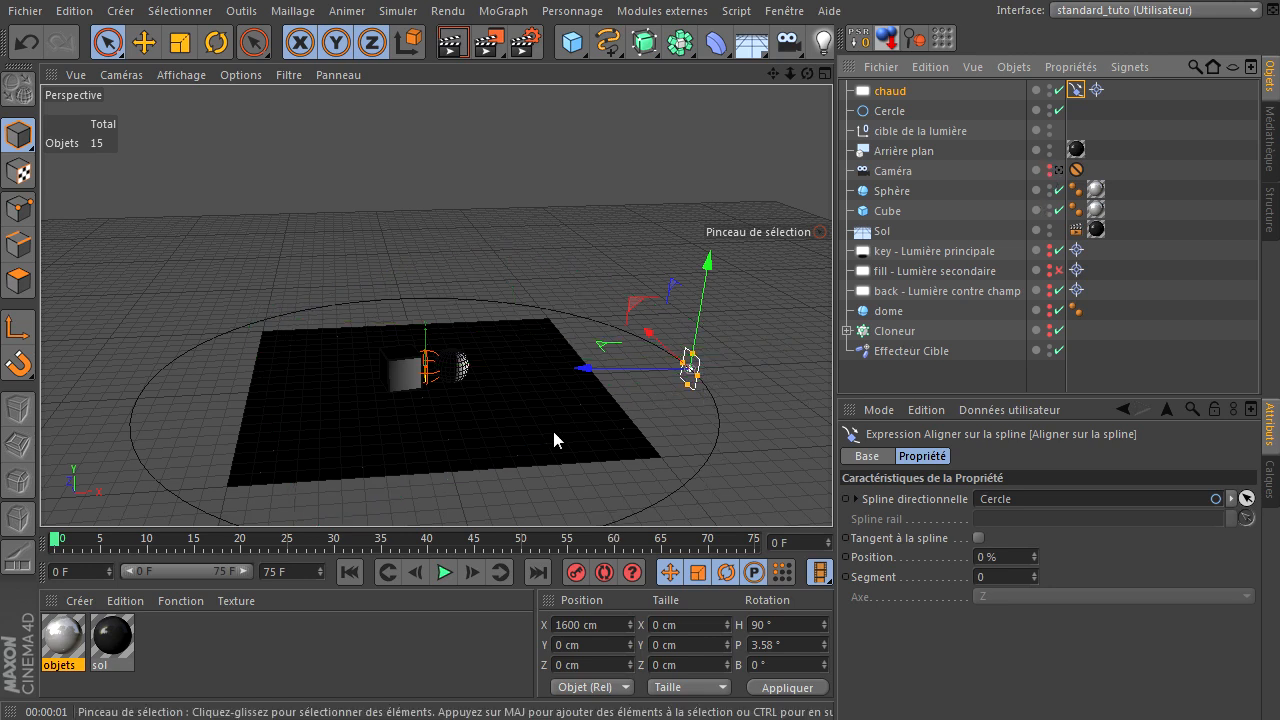
# Widen the "chaud" light's rectangular surface in X and set its Y size to 400 cm
pyautogui.click(880, 91)
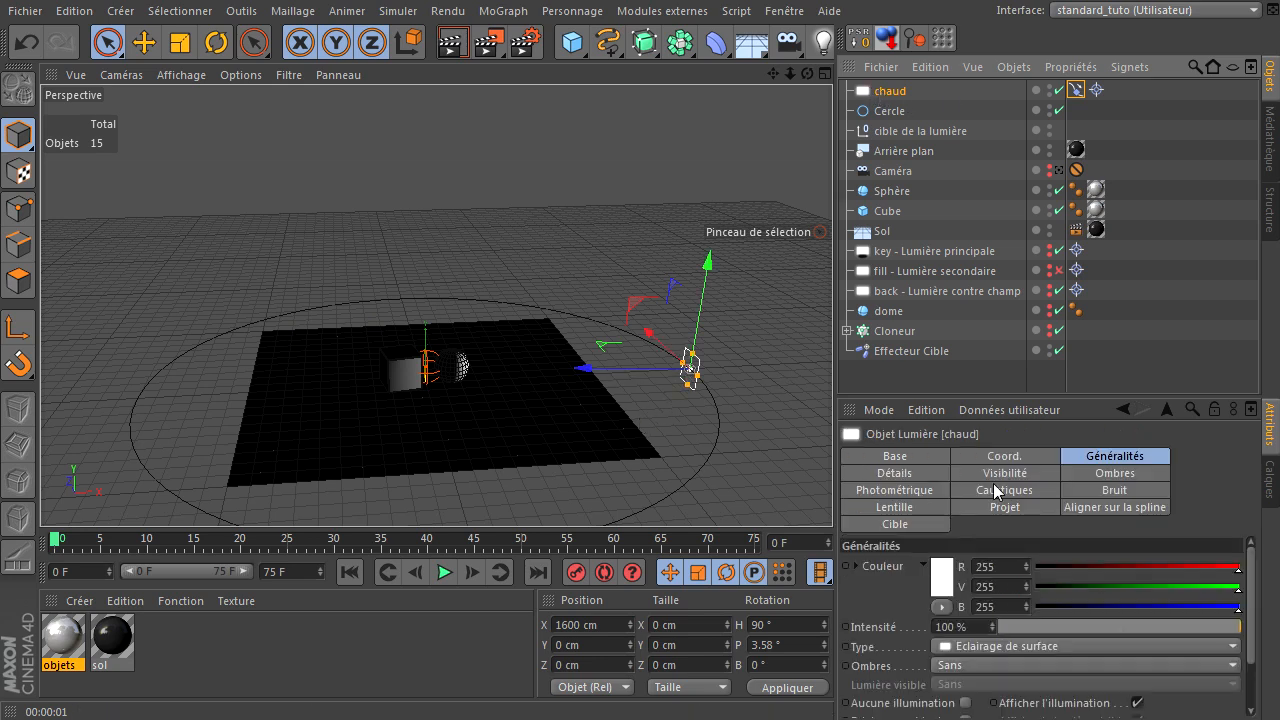
pyautogui.click(880, 475)
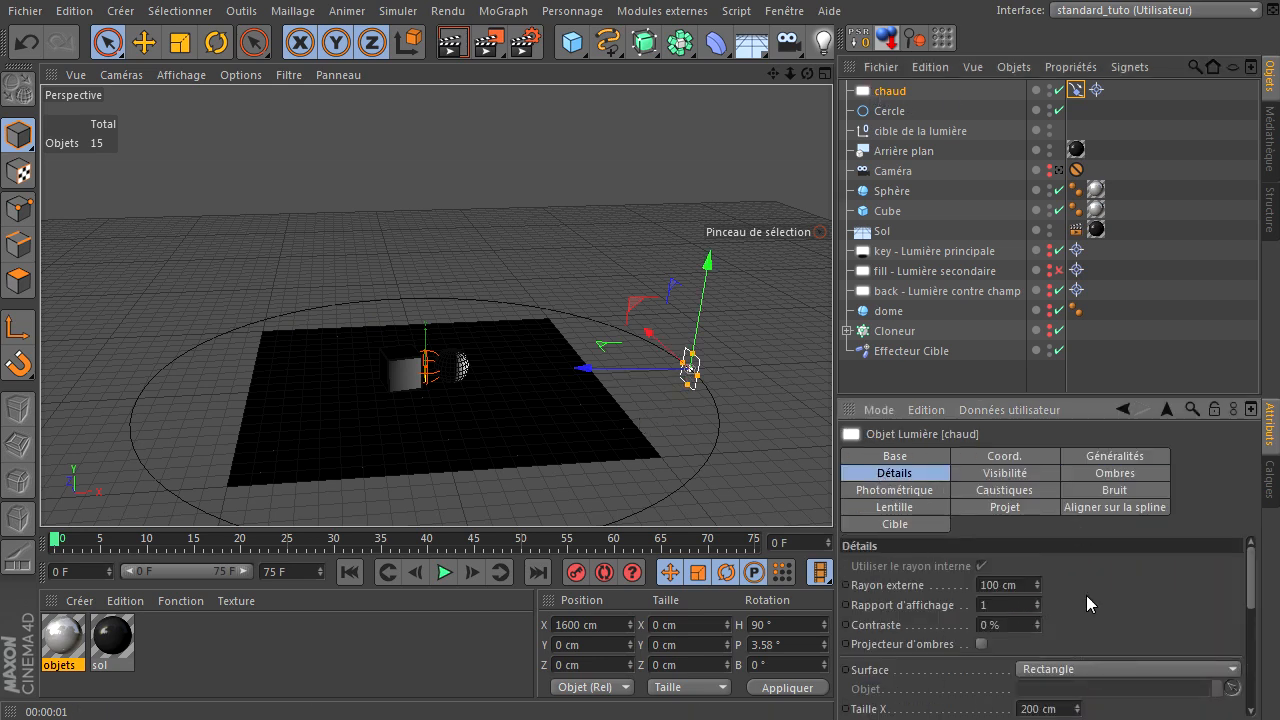
pyautogui.moveTo(1080, 402); pyautogui.dragTo(1080, 208)
pyautogui.click(1085, 262)
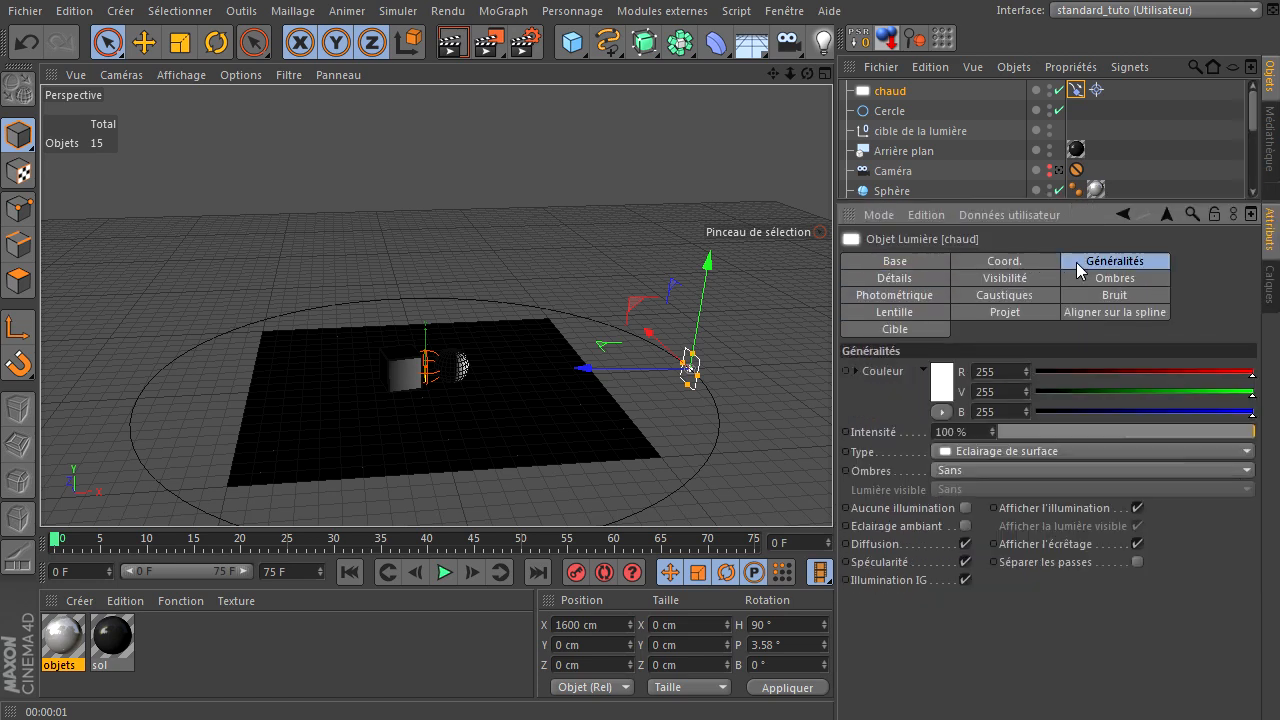
pyautogui.click(918, 279)
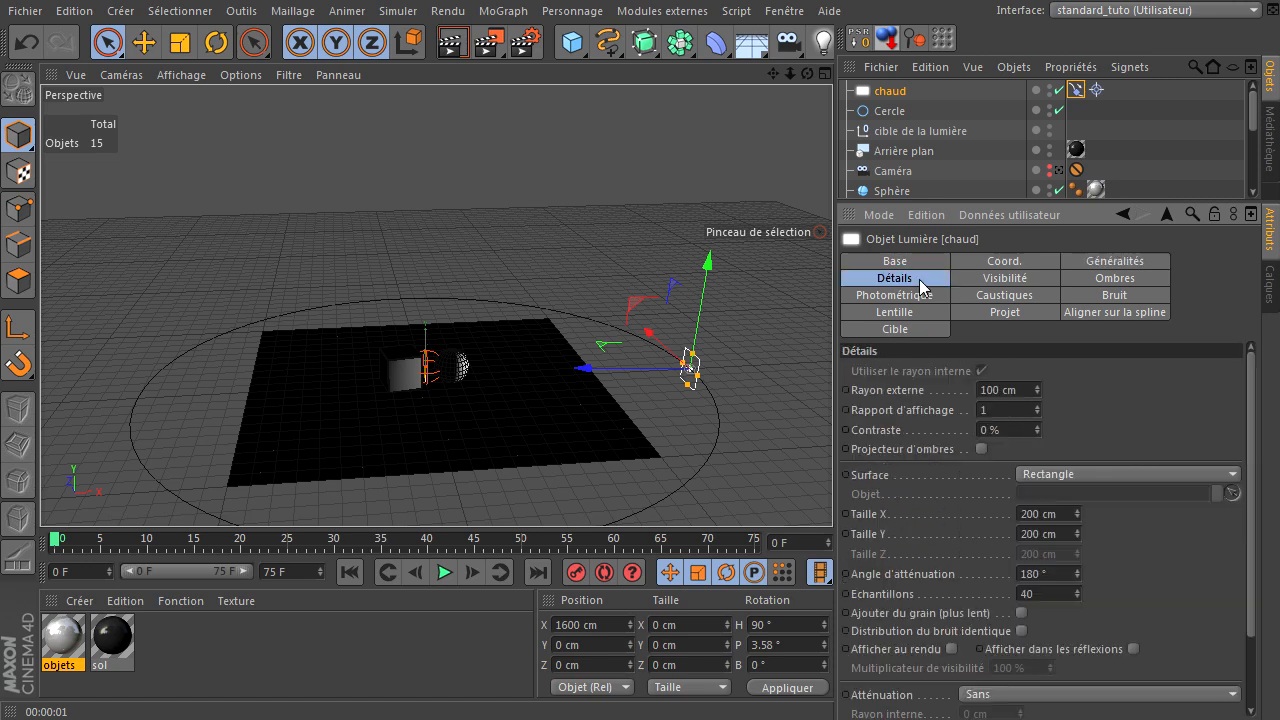
pyautogui.click(1057, 515)
pyautogui.write('400')
pyautogui.click(1062, 539)
pyautogui.click(1028, 516)
pyautogui.write('6')
pyautogui.click(1064, 534)
pyautogui.write('400')
pyautogui.press('Return')
# Colour the "chaud" light a warm peach, RGB 234, 181, 153, and render the view to check it
pyautogui.click(1102, 266)
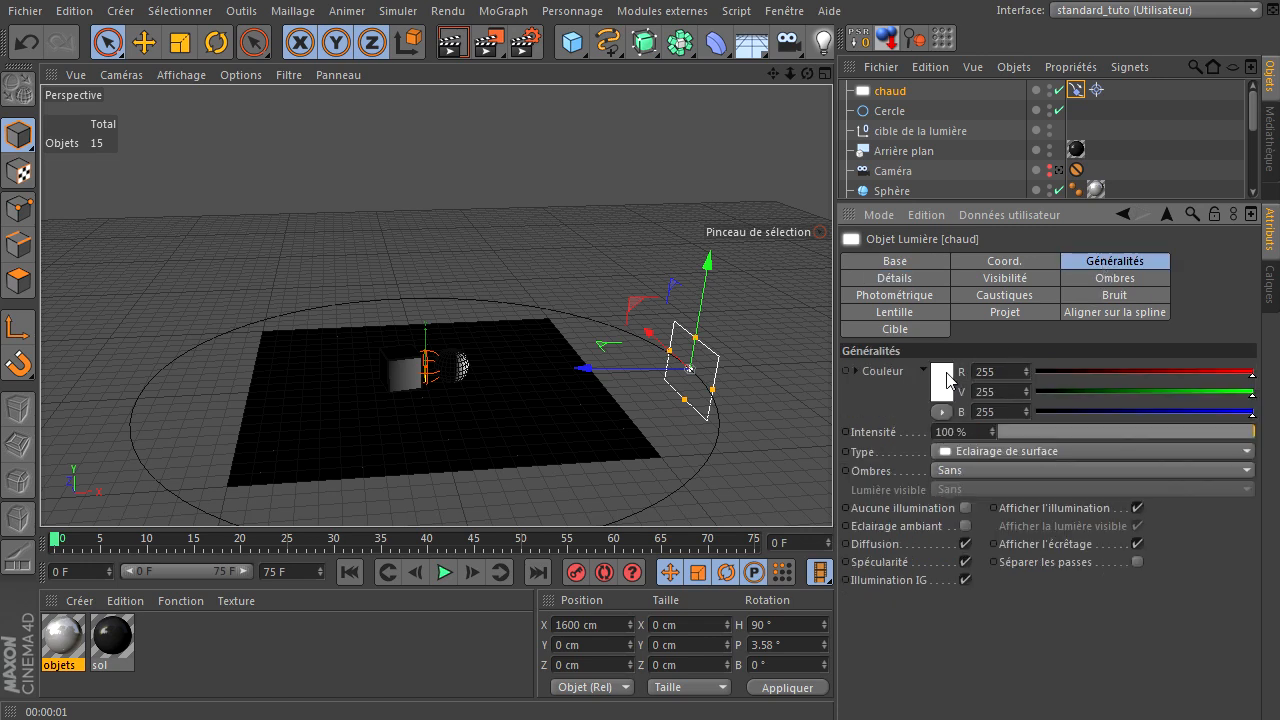
pyautogui.click(941, 376)
pyautogui.moveTo(957, 270); pyautogui.dragTo(704, 354)
pyautogui.click(640, 386)
pyautogui.click(643, 386)
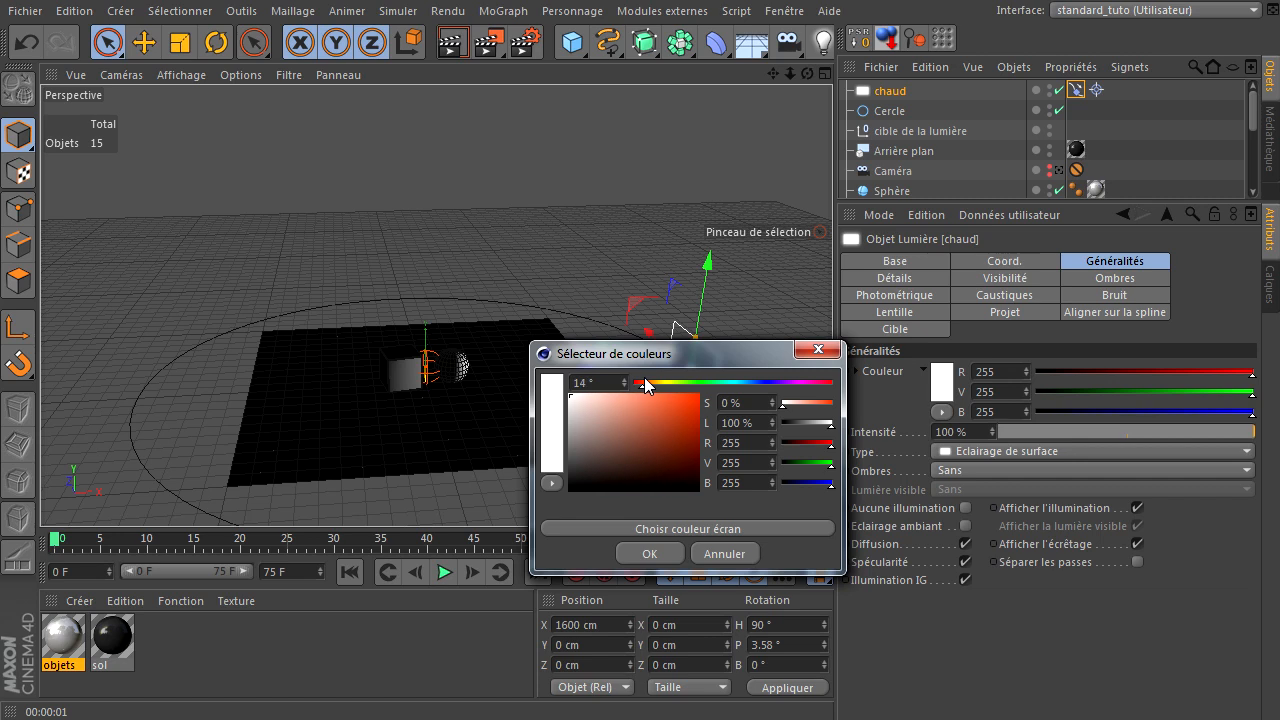
pyautogui.moveTo(620, 405); pyautogui.dragTo(704, 394)
pyautogui.moveTo(639, 426)
pyautogui.mouseDown()
pyautogui.moveTo(599, 403)
pyautogui.moveTo(652, 385)
pyautogui.mouseUp()
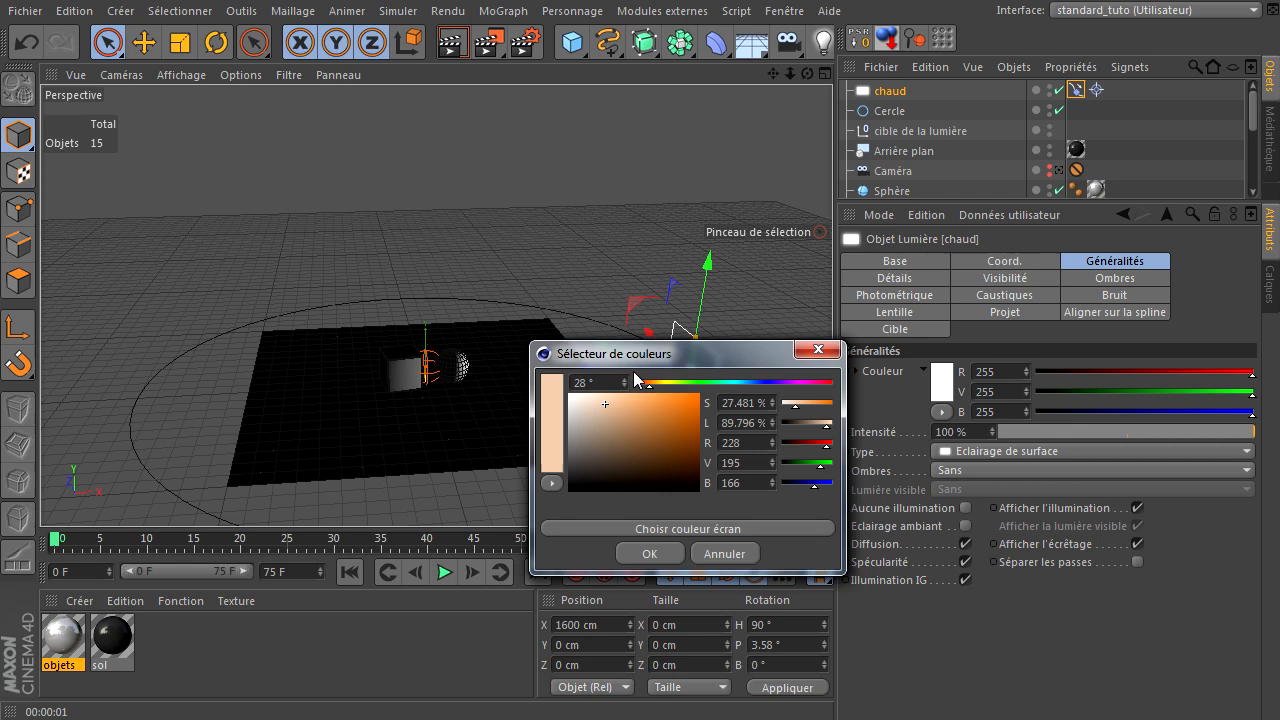
pyautogui.click(647, 385)
pyautogui.click(647, 387)
pyautogui.click(645, 386)
pyautogui.click(612, 402)
pyautogui.moveTo(611, 403); pyautogui.dragTo(613, 401)
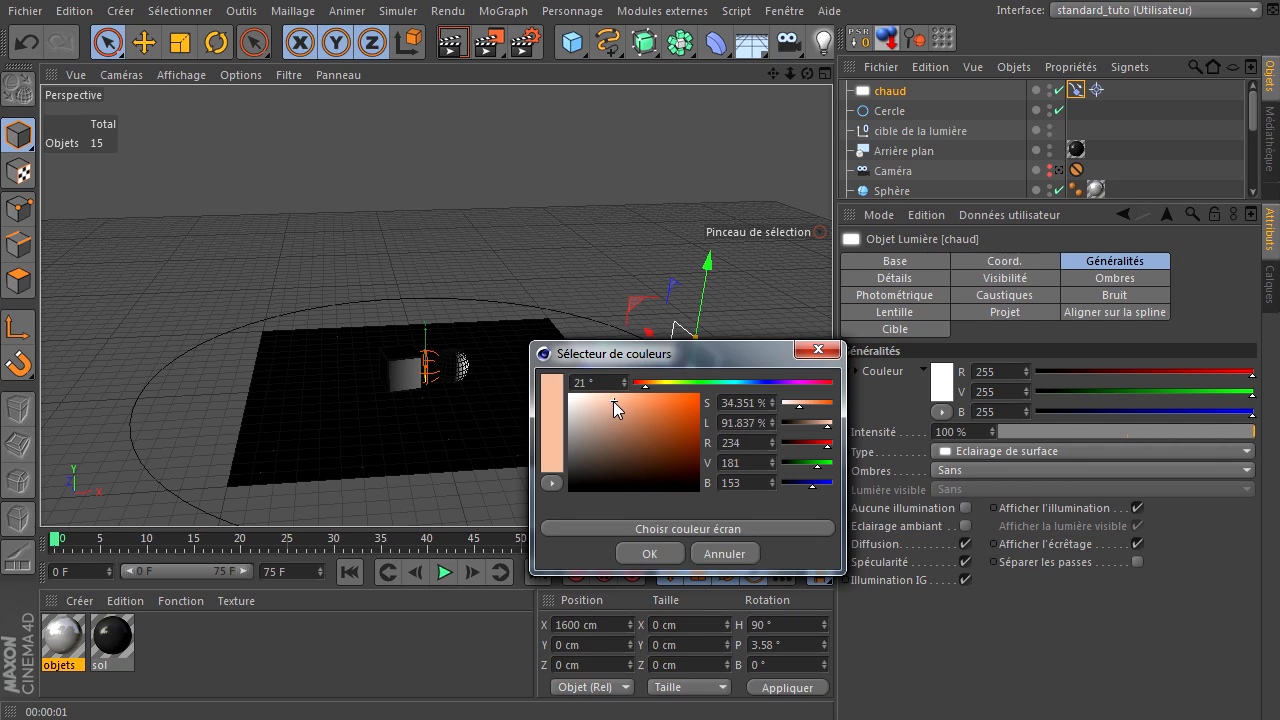
pyautogui.click(650, 555)
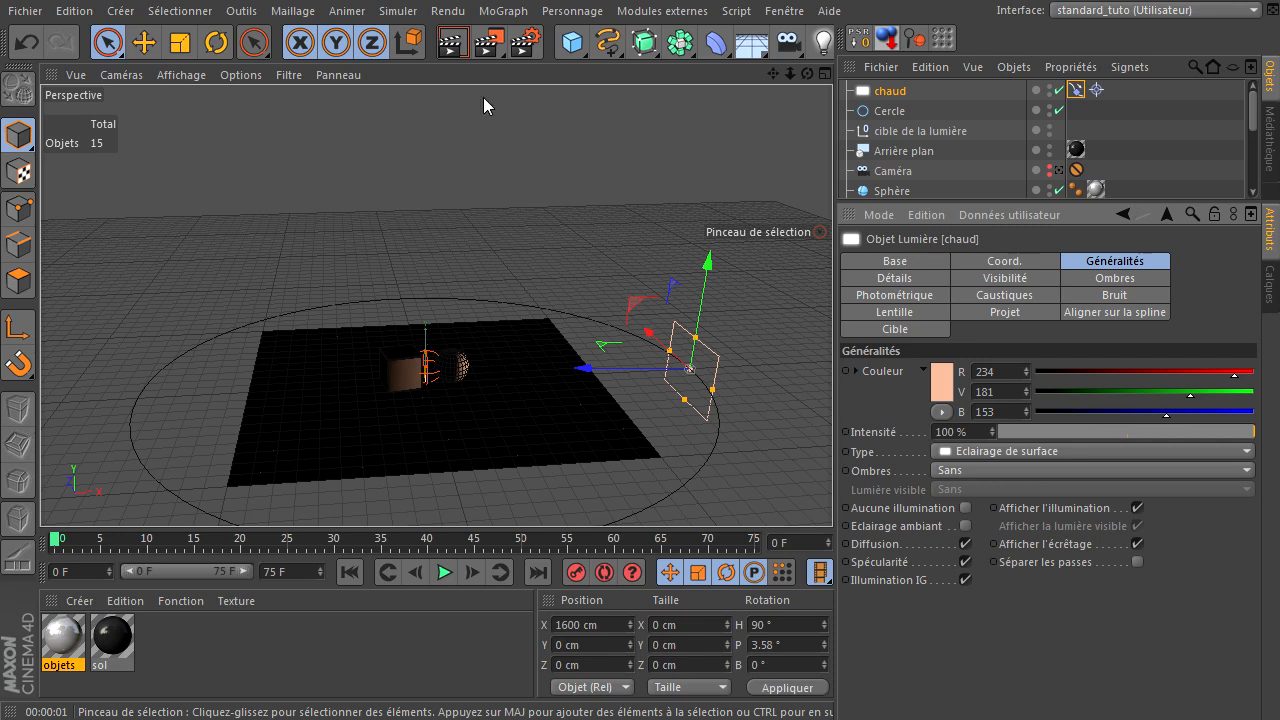
pyautogui.click(452, 42)
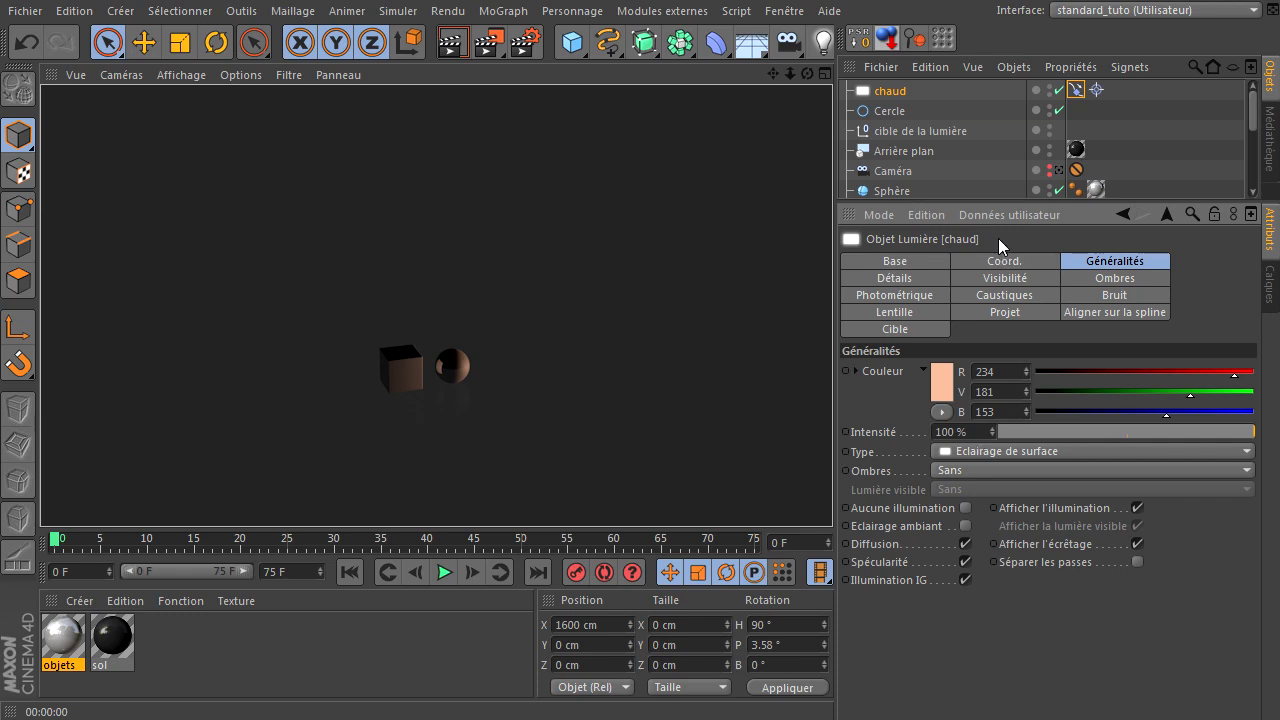
# Duplicate the "chaud" light with its tags and name the copy "froid"
pyautogui.click(882, 90)
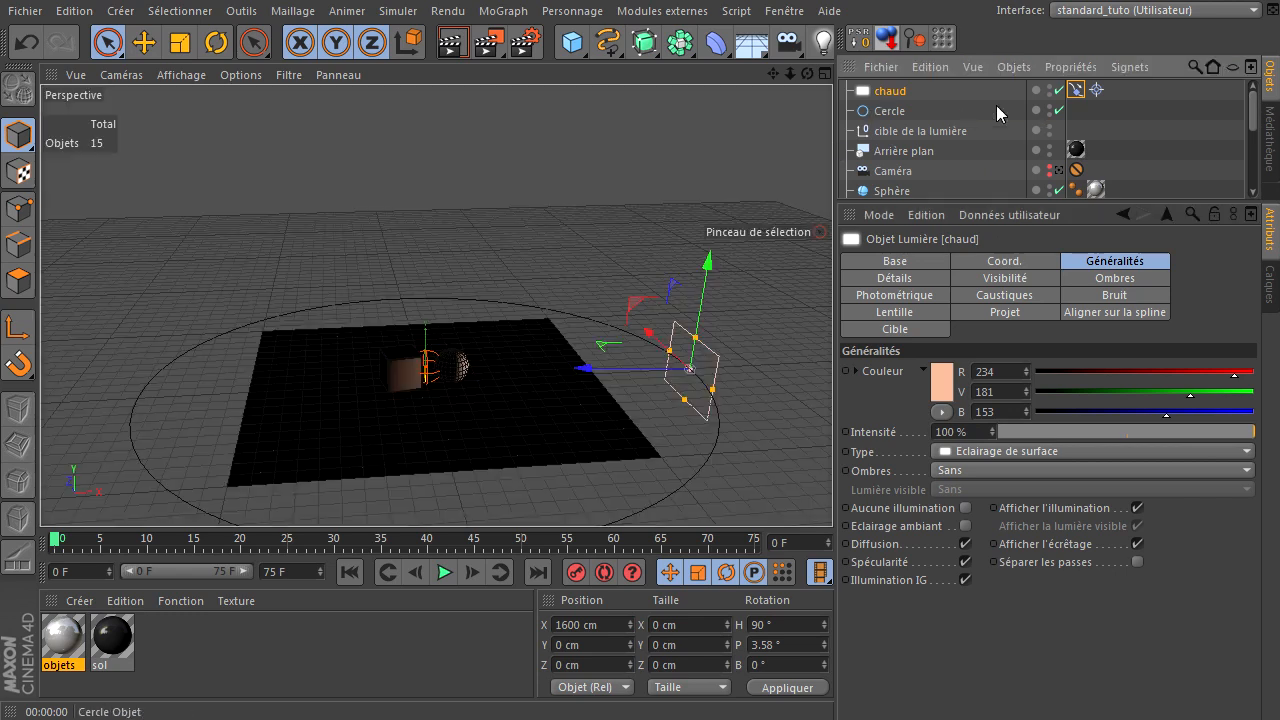
pyautogui.keyDown('ctrl'); pyautogui.moveTo(884, 100); pyautogui.dragTo(893, 113); pyautogui.keyUp('ctrl')
pyautogui.doubleClick(890, 112)
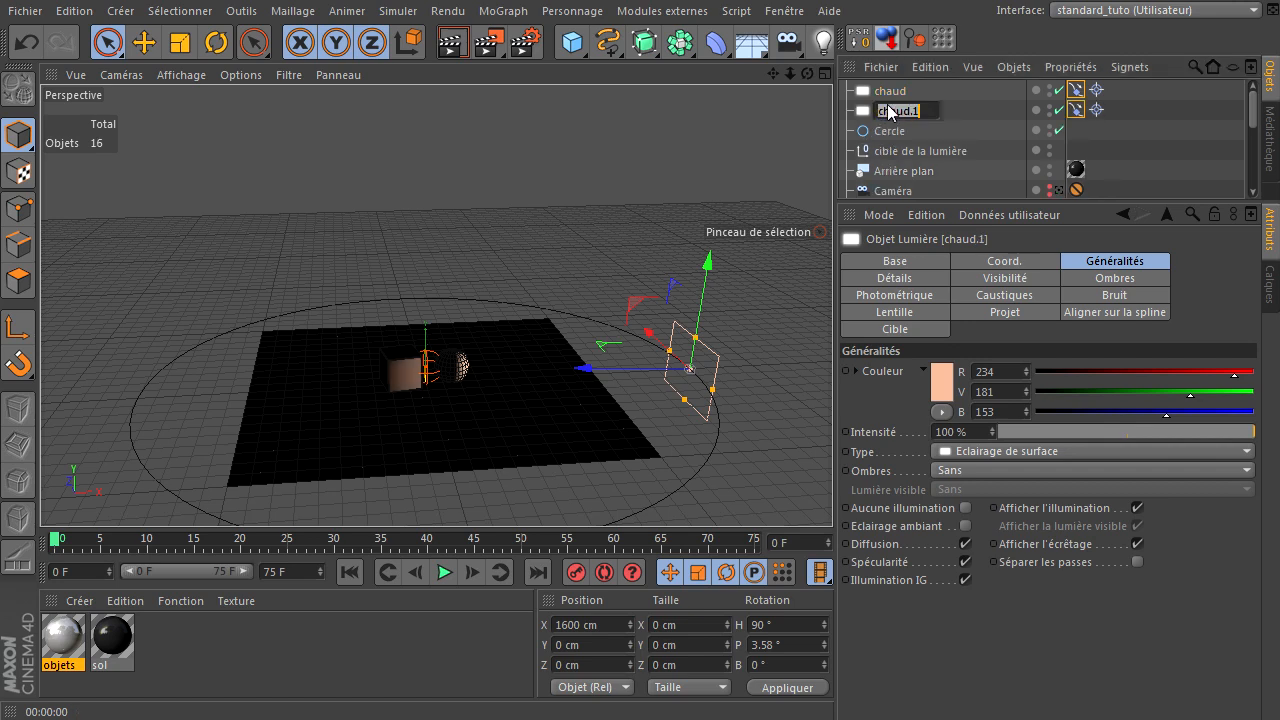
pyautogui.write('froid')
pyautogui.press('Return')
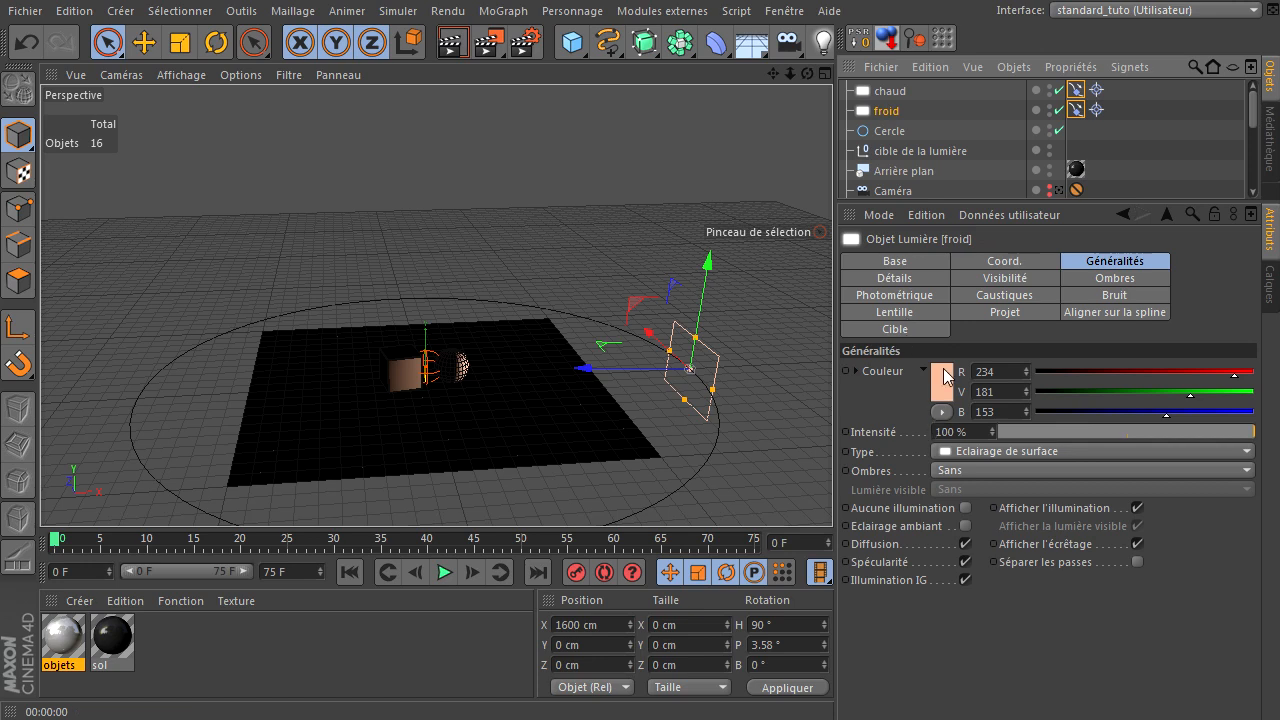
# Colour the "froid" light a cold pale blue, RGB 153, 219, 234
pyautogui.click(941, 386)
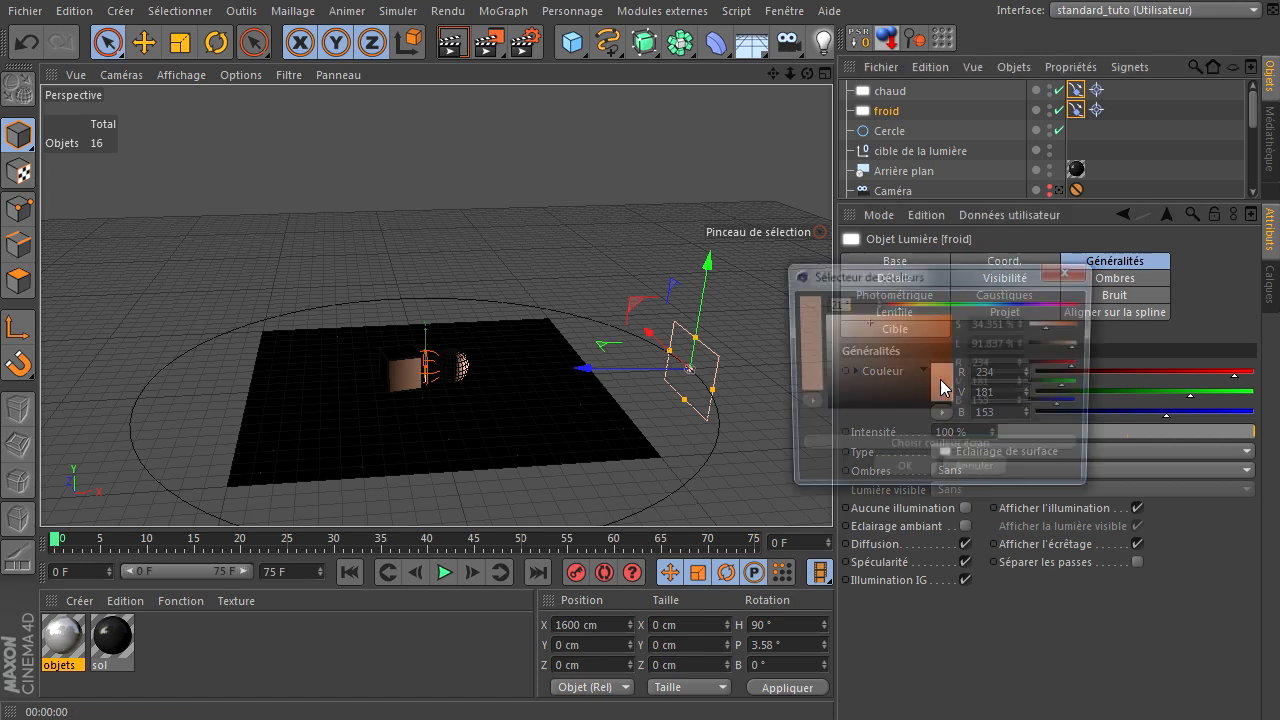
pyautogui.click(992, 304)
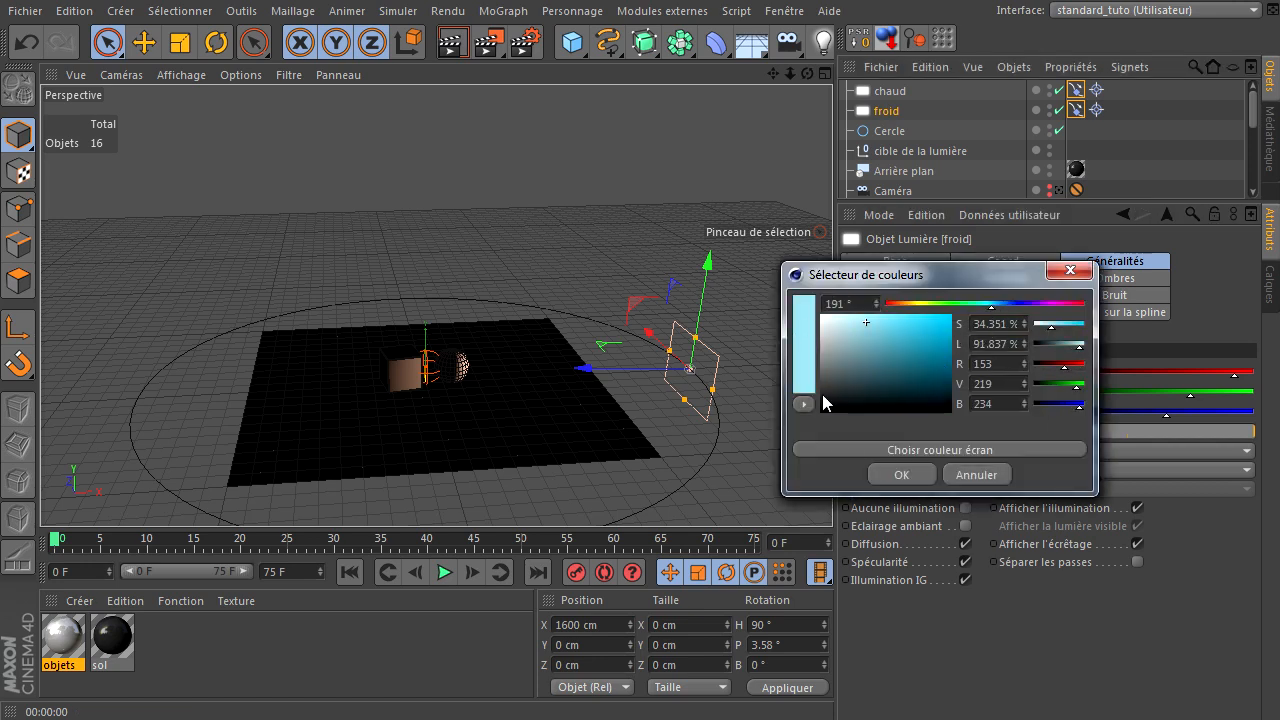
pyautogui.click(877, 474)
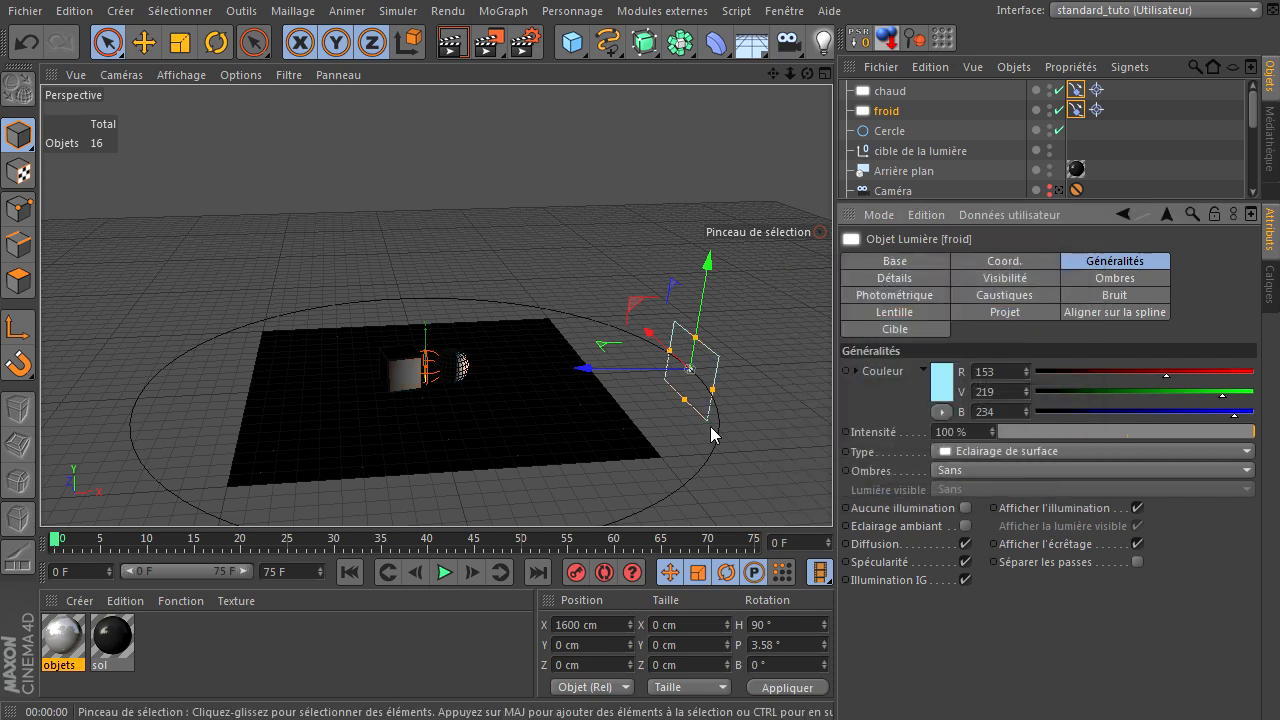
# Set the "froid" light's position along the circle spline to 50 % and render the view to check both coloured lights
pyautogui.click(1075, 110)
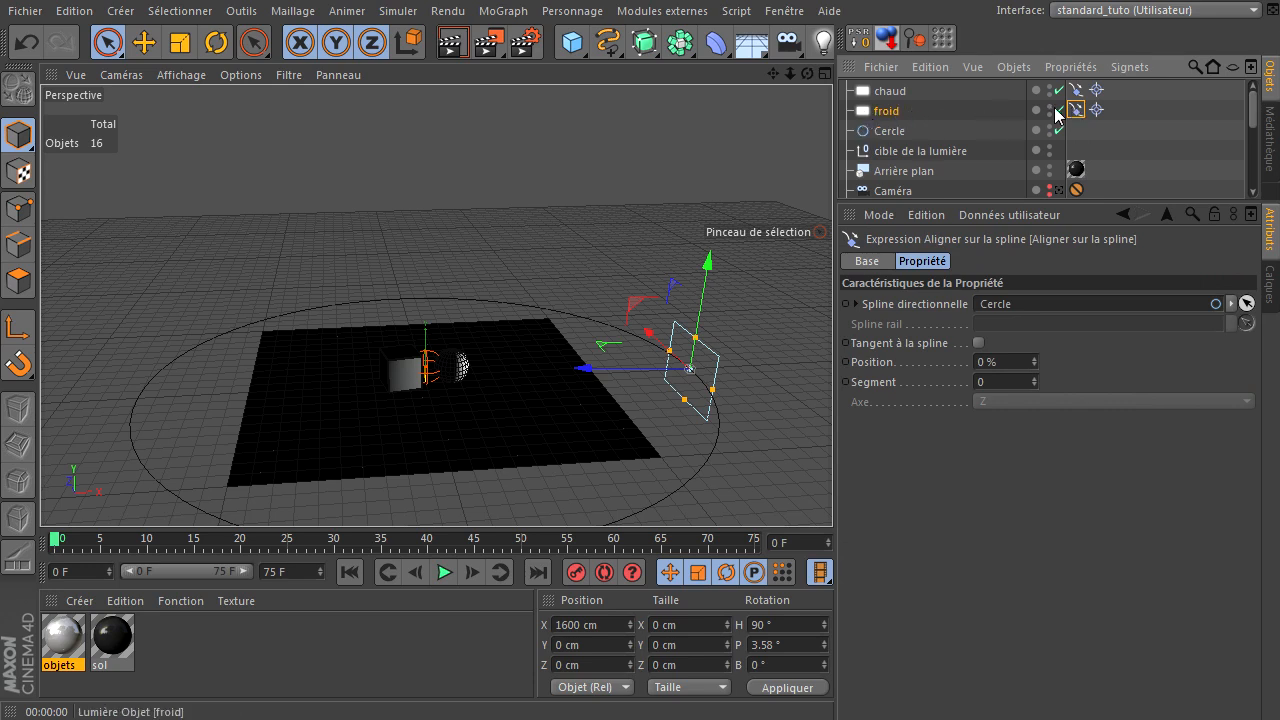
pyautogui.doubleClick(1009, 362)
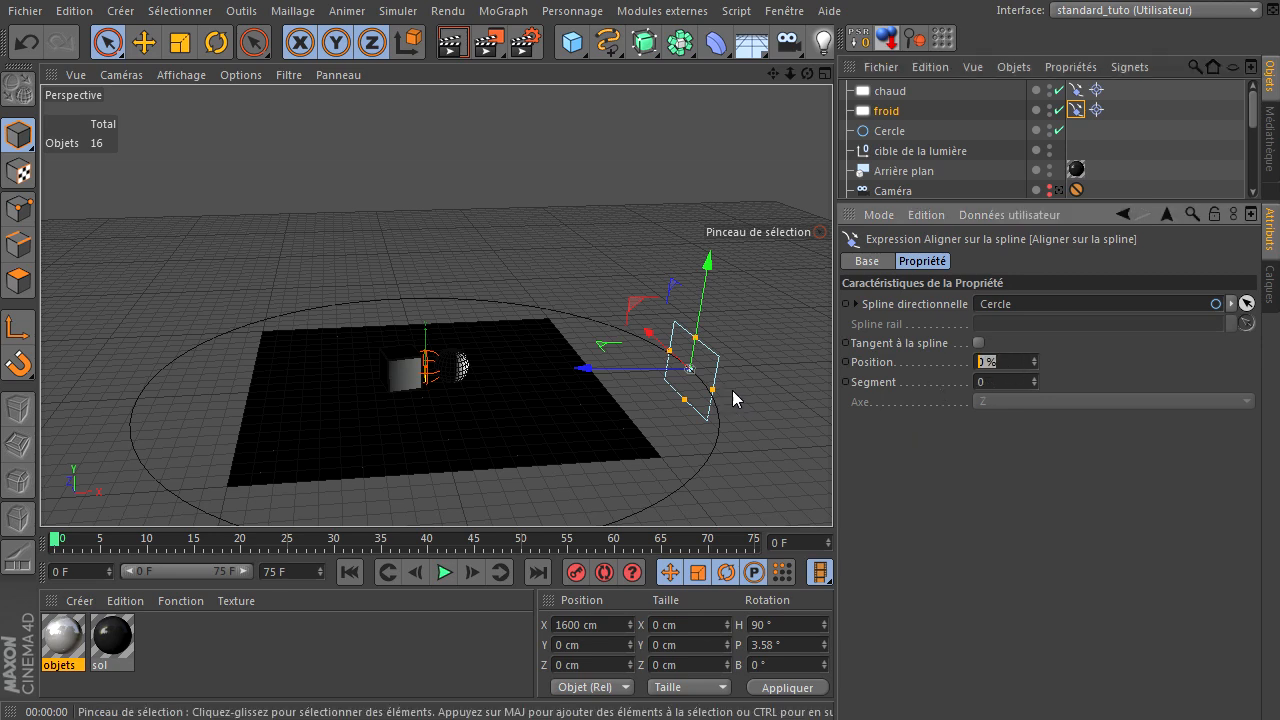
pyautogui.write('50')
pyautogui.press('Return')
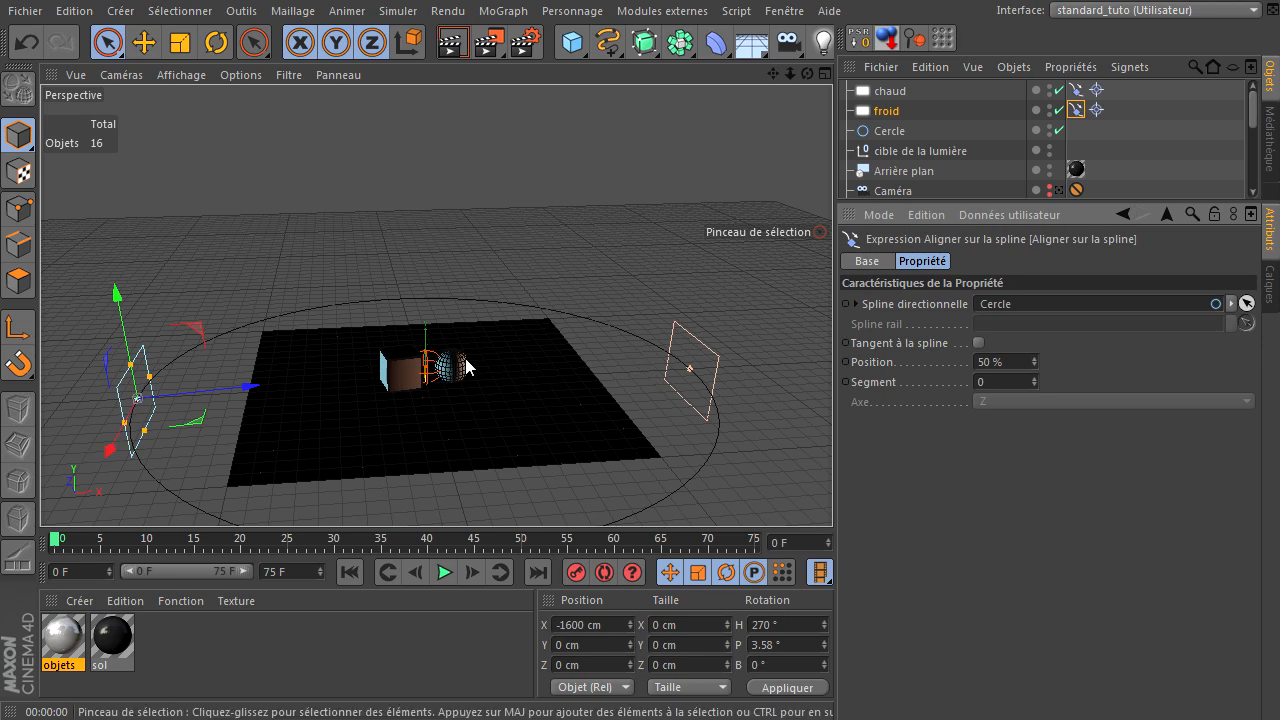
pyautogui.click(452, 42)
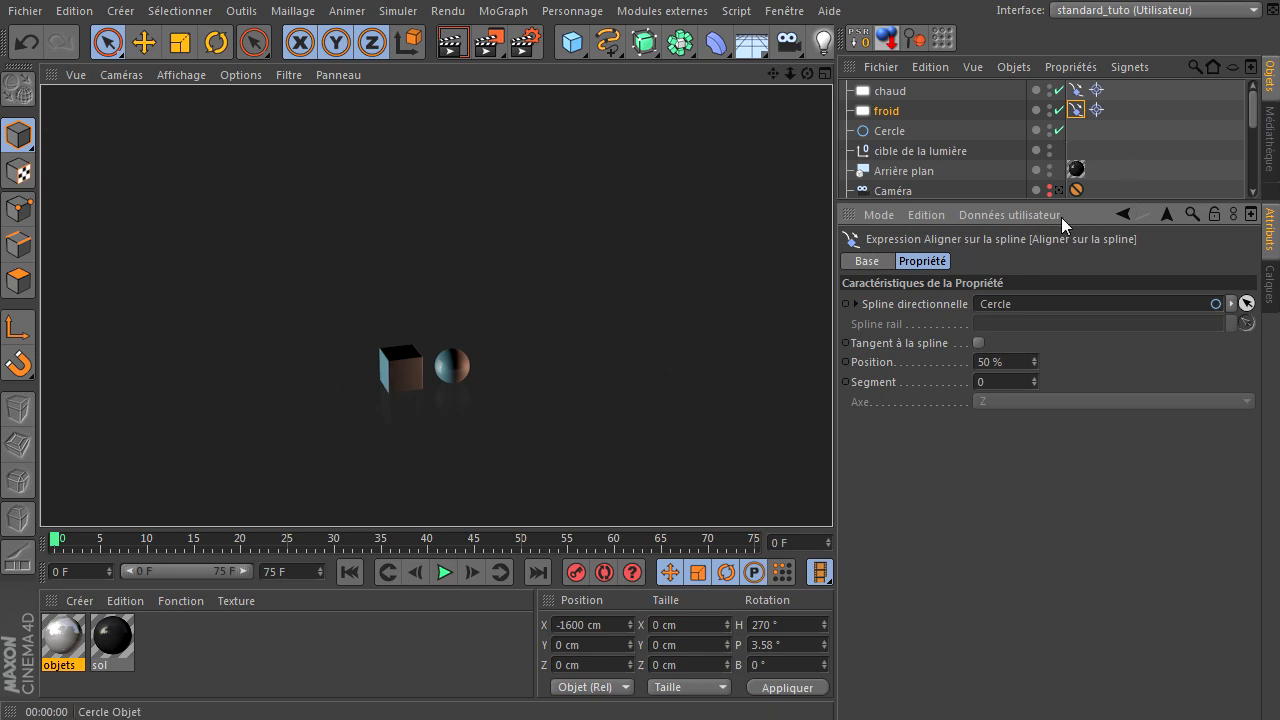
# Unhide the key and back lights, the Cloneur and the camera, keeping the dome hidden, and render through the camera
pyautogui.moveTo(1071, 207); pyautogui.dragTo(1088, 345)
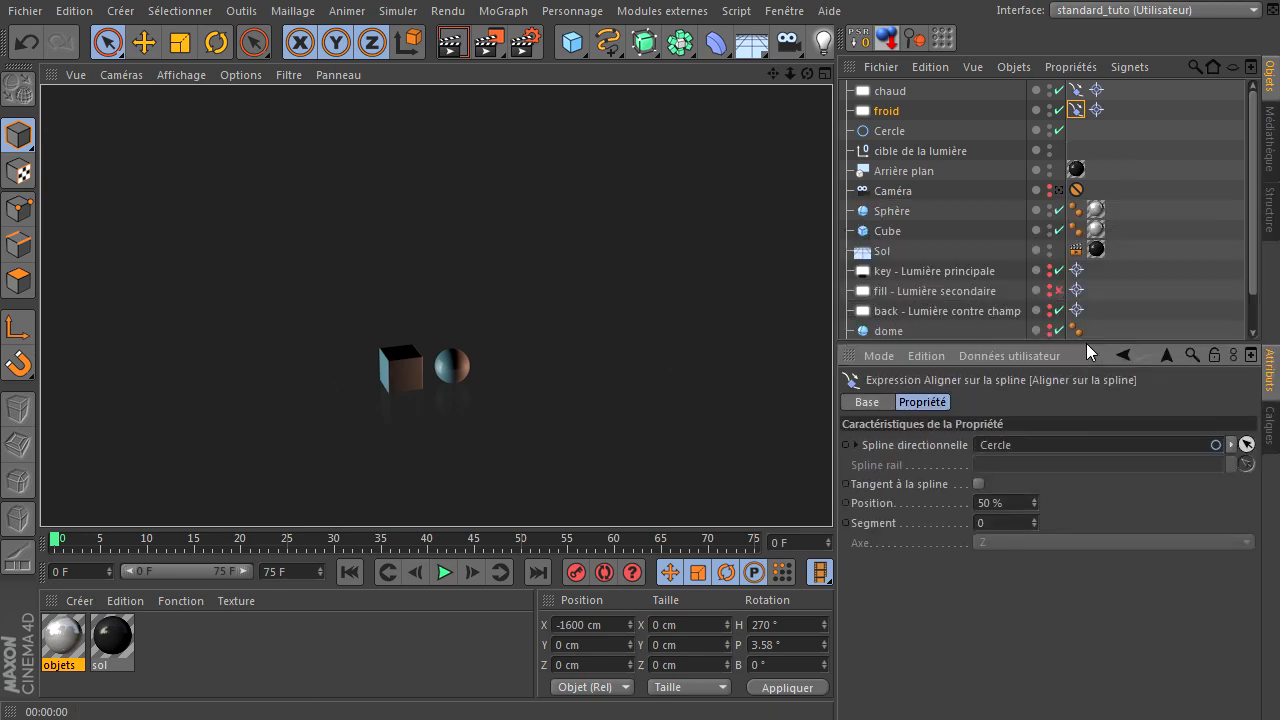
pyautogui.keyDown('alt'); pyautogui.click(1048, 270); pyautogui.keyUp('alt')
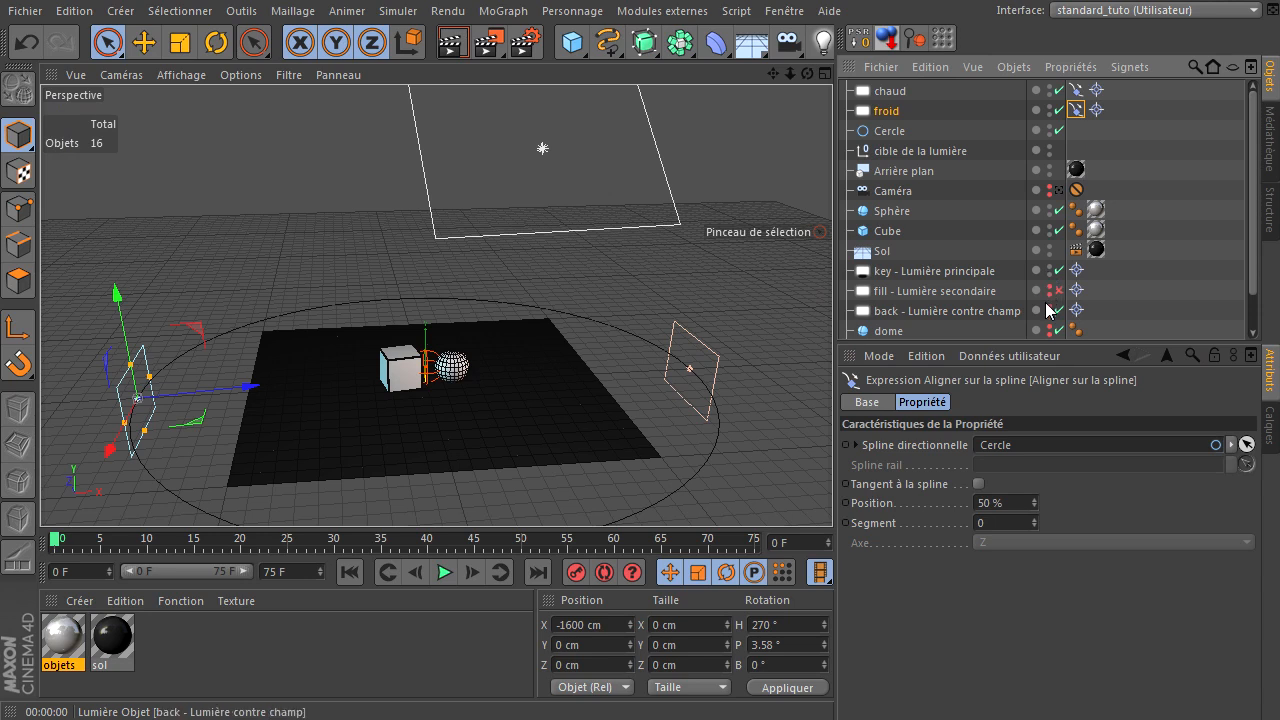
pyautogui.keyDown('alt'); pyautogui.click(1049, 311); pyautogui.keyUp('alt')
pyautogui.keyDown('alt'); pyautogui.click(1050, 329); pyautogui.keyUp('alt')
pyautogui.scroll(-2, 1034, 296)
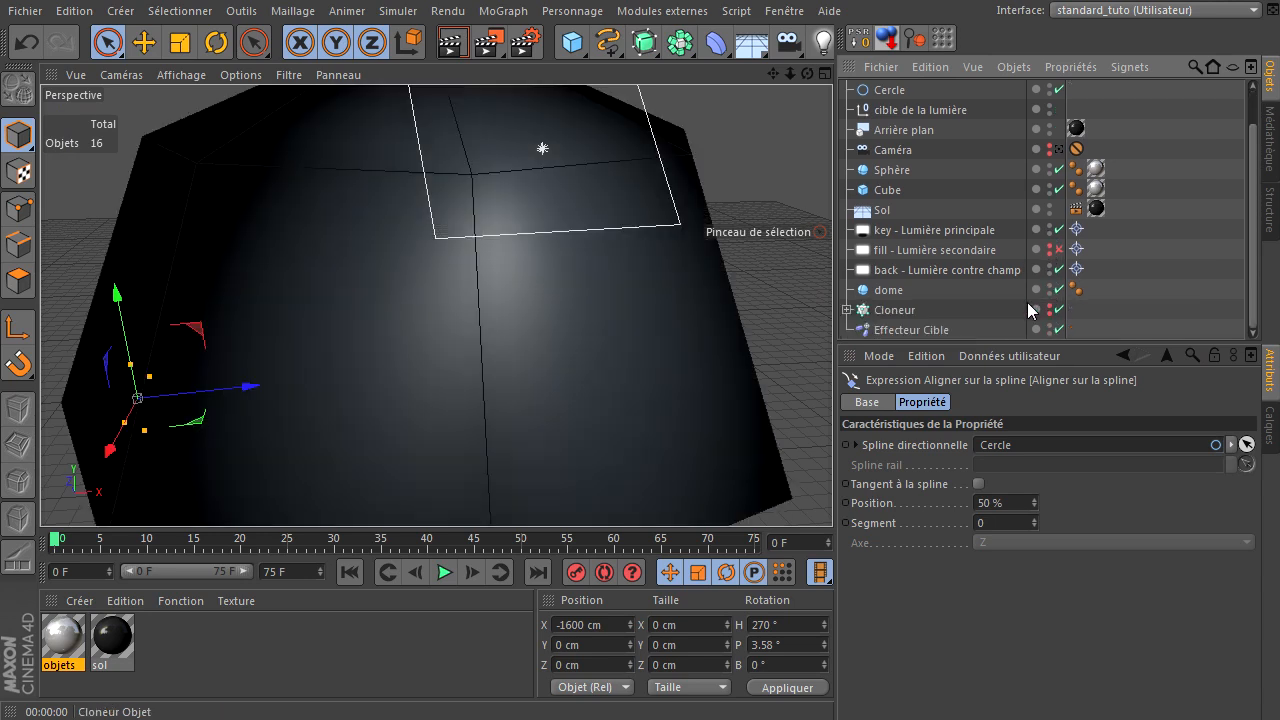
pyautogui.keyDown('alt'); pyautogui.click(1049, 310); pyautogui.keyUp('alt')
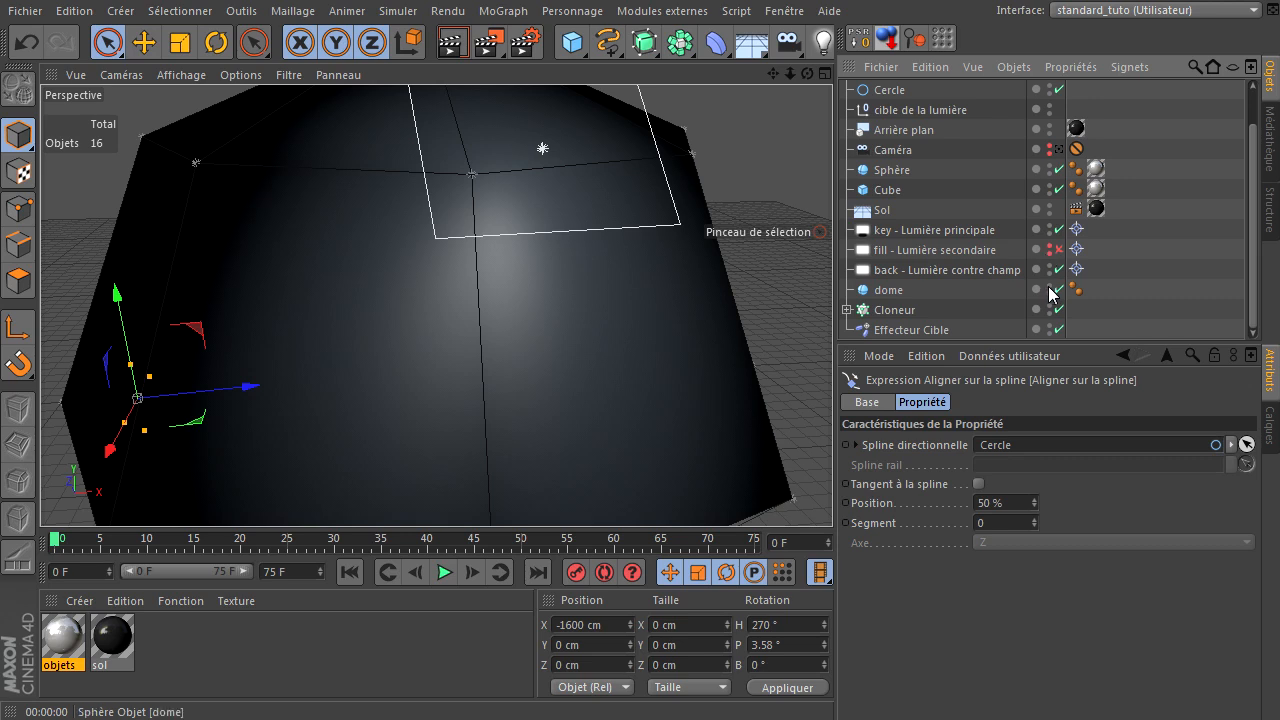
pyautogui.click(1049, 287)
pyautogui.click(1049, 287)
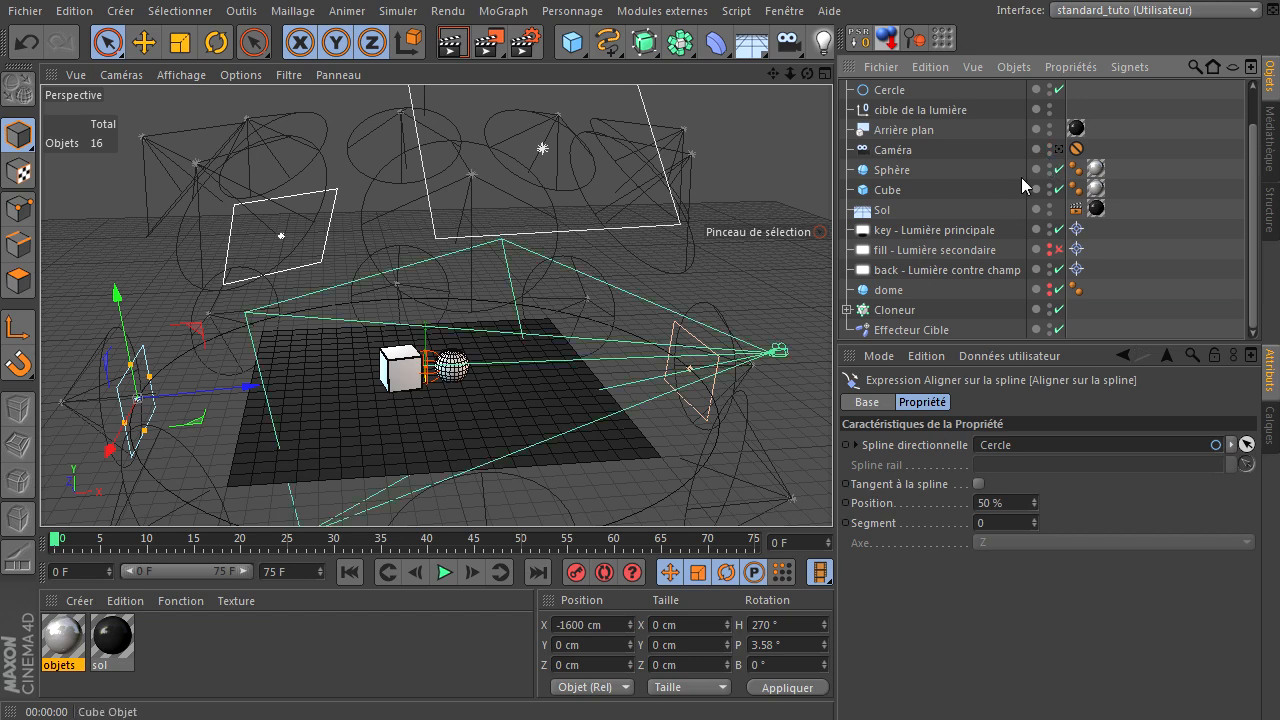
pyautogui.click(1058, 148)
pyautogui.click(452, 42)
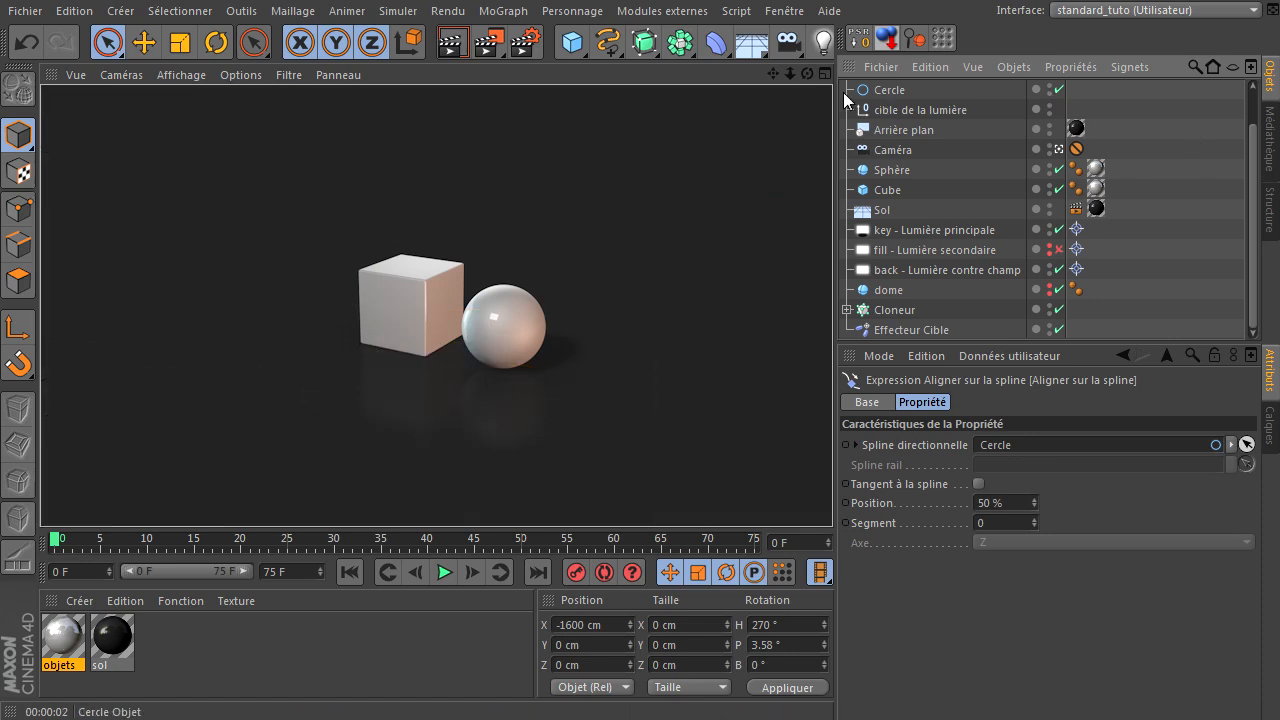
# Leave the camera view and raise the Cercle spline to about 310 cm in Y, lifting the "chaud" and "froid" lights with it
pyautogui.click(885, 91)
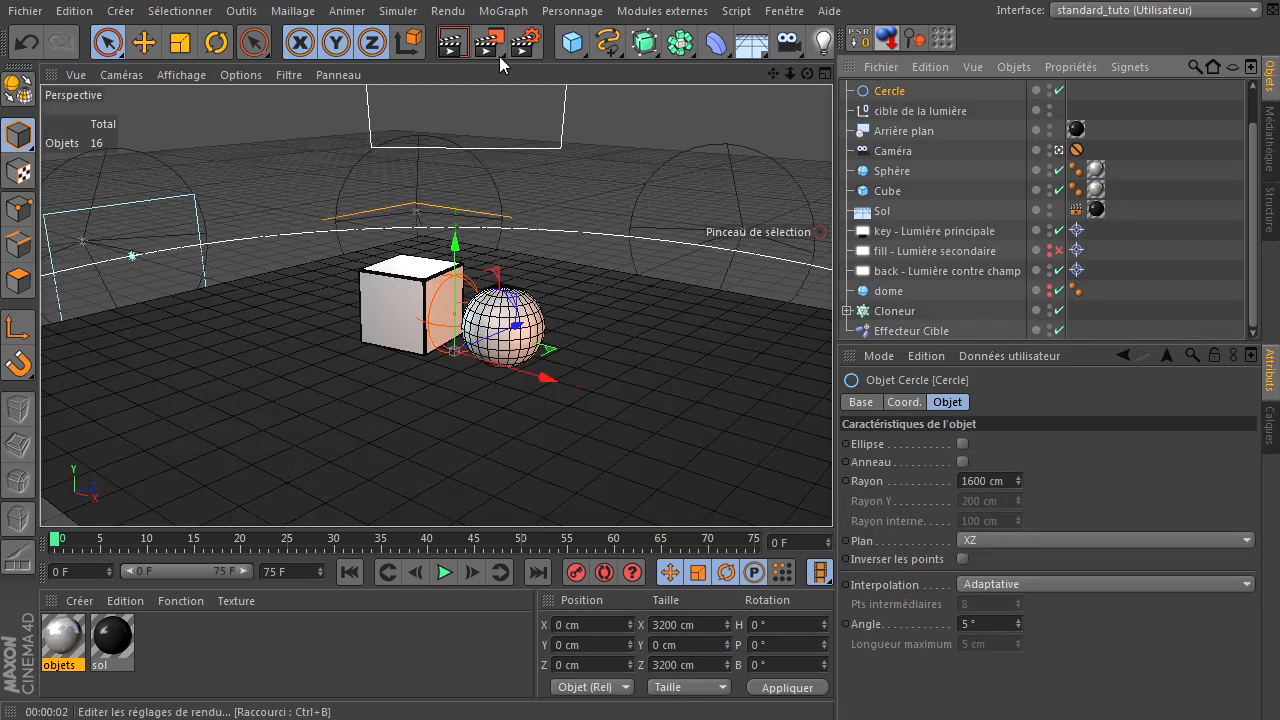
pyautogui.click(144, 43)
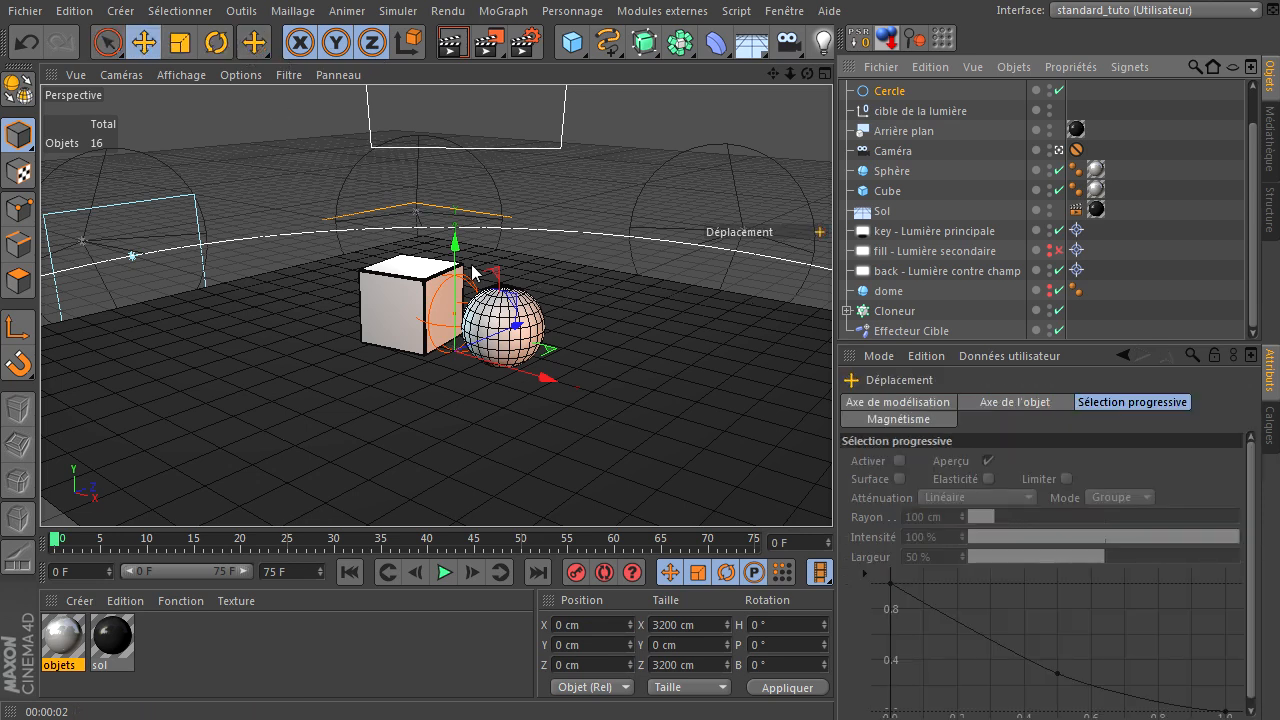
pyautogui.click(1058, 151)
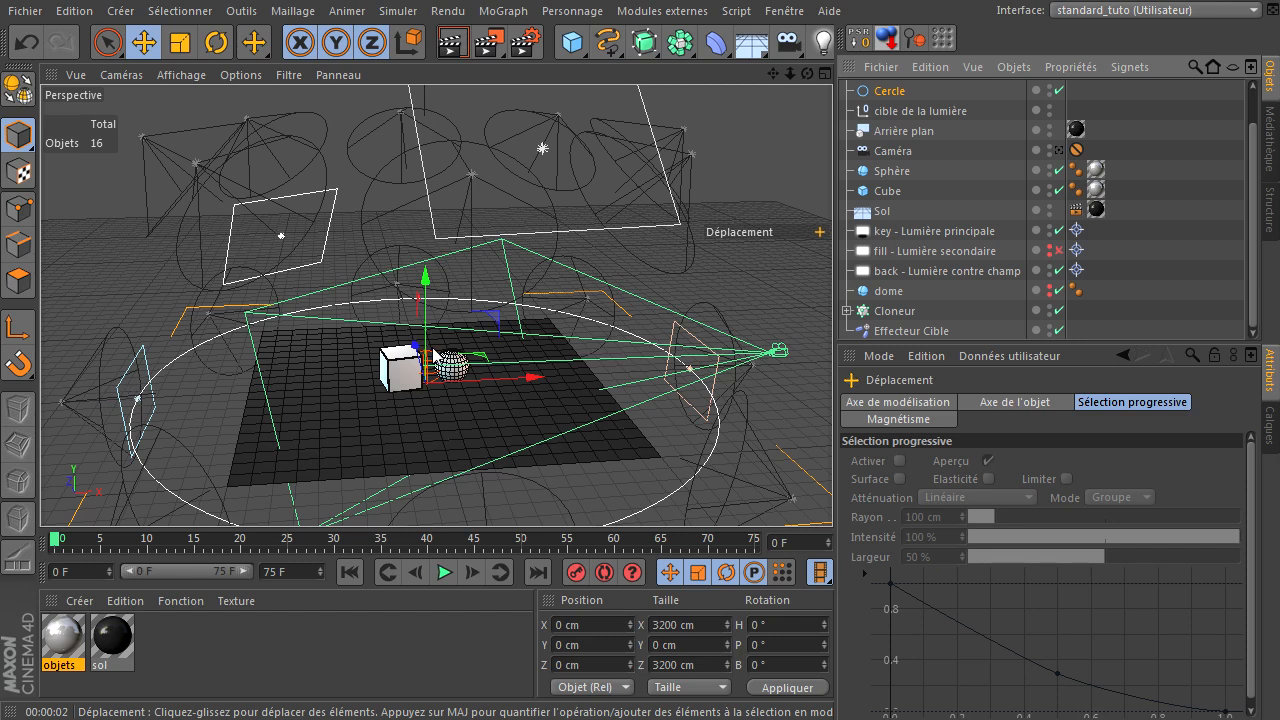
pyautogui.moveTo(425, 290); pyautogui.dragTo(447, 229)
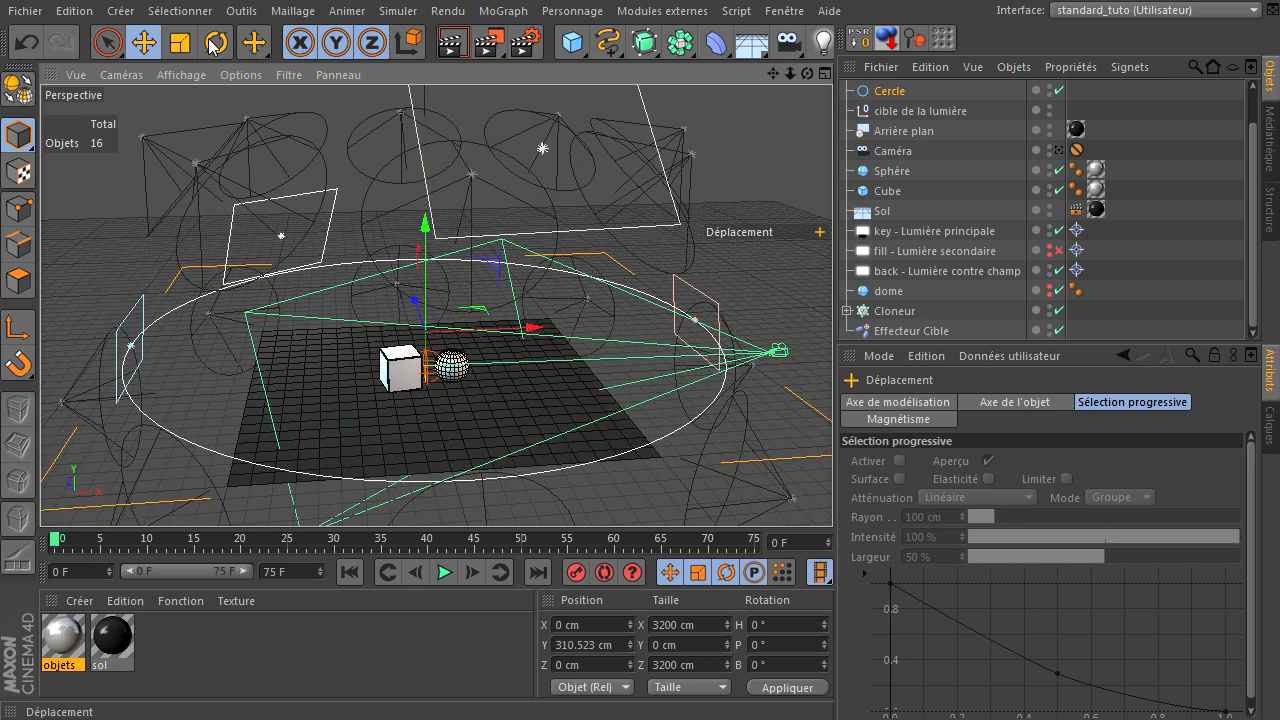
# Rotate the Cercle spline to a heading of about 239°, check the light placement from above, and render through the camera
pyautogui.click(216, 42)
pyautogui.moveTo(408, 362); pyautogui.dragTo(180, 234)
pyautogui.middleClick(625, 251)
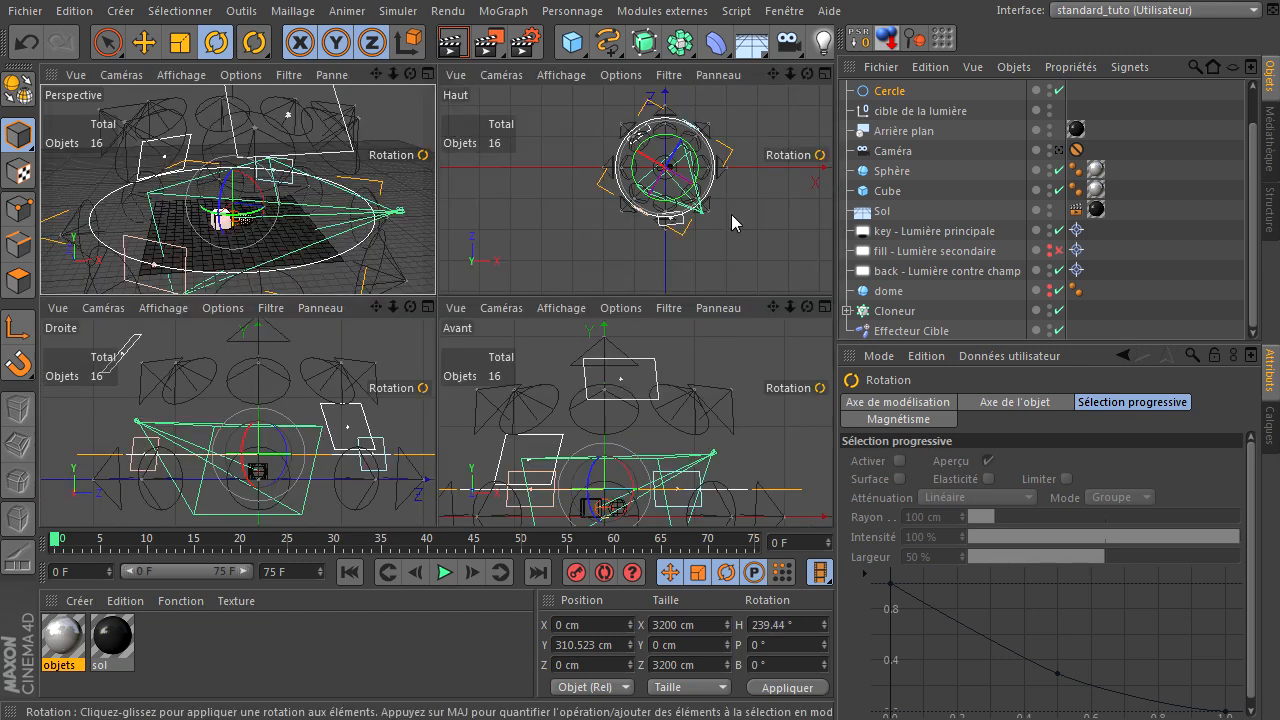
pyautogui.middleClick(738, 197)
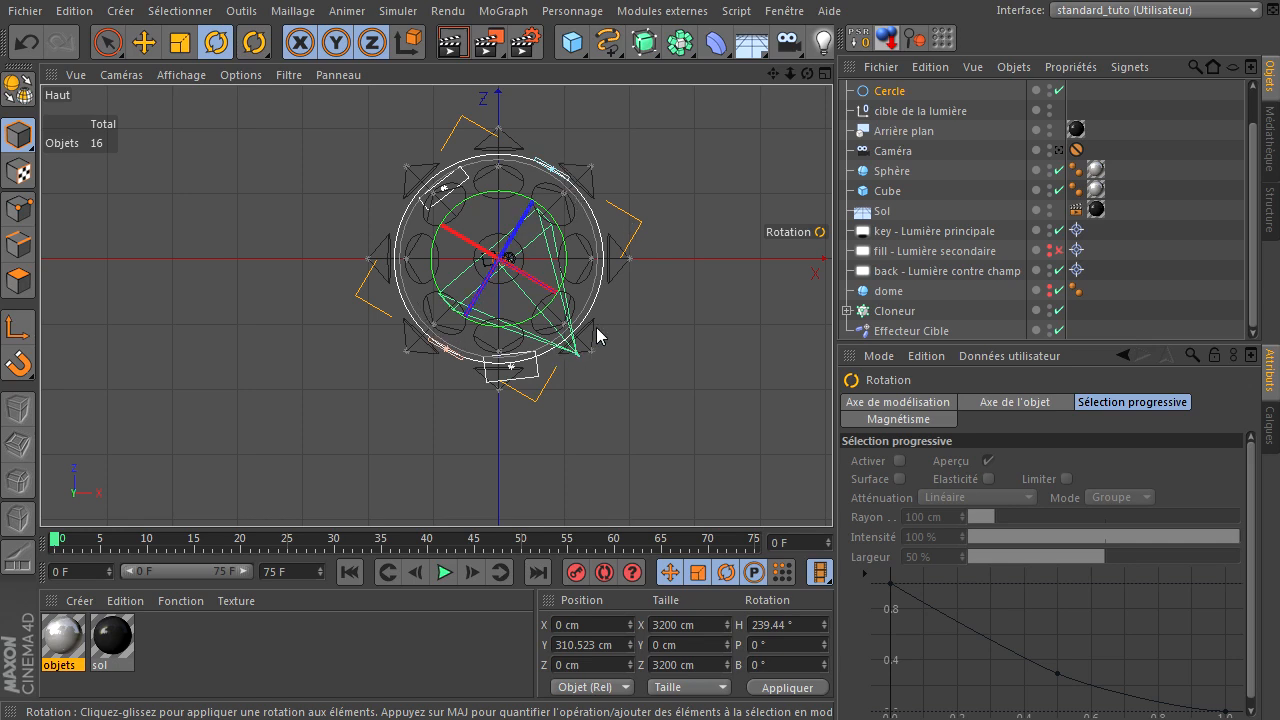
pyautogui.middleClick(665, 256)
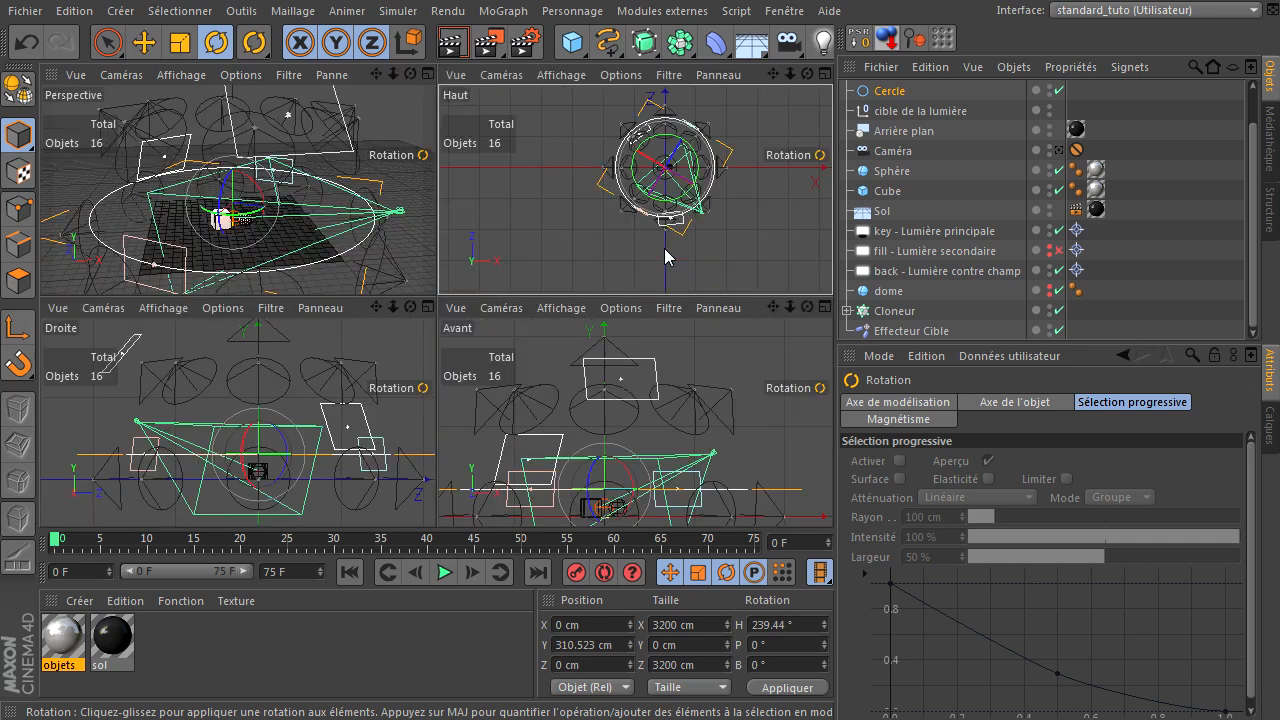
pyautogui.middleClick(387, 111)
pyautogui.click(1061, 150)
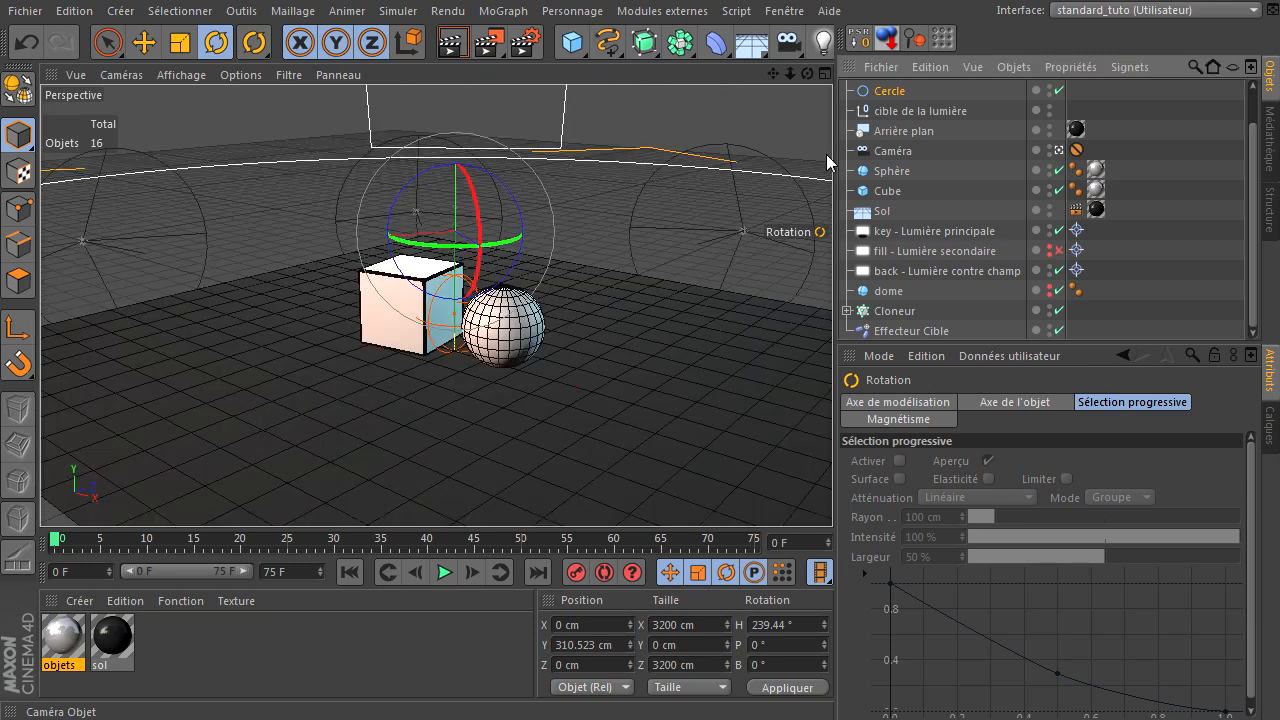
pyautogui.click(468, 55)
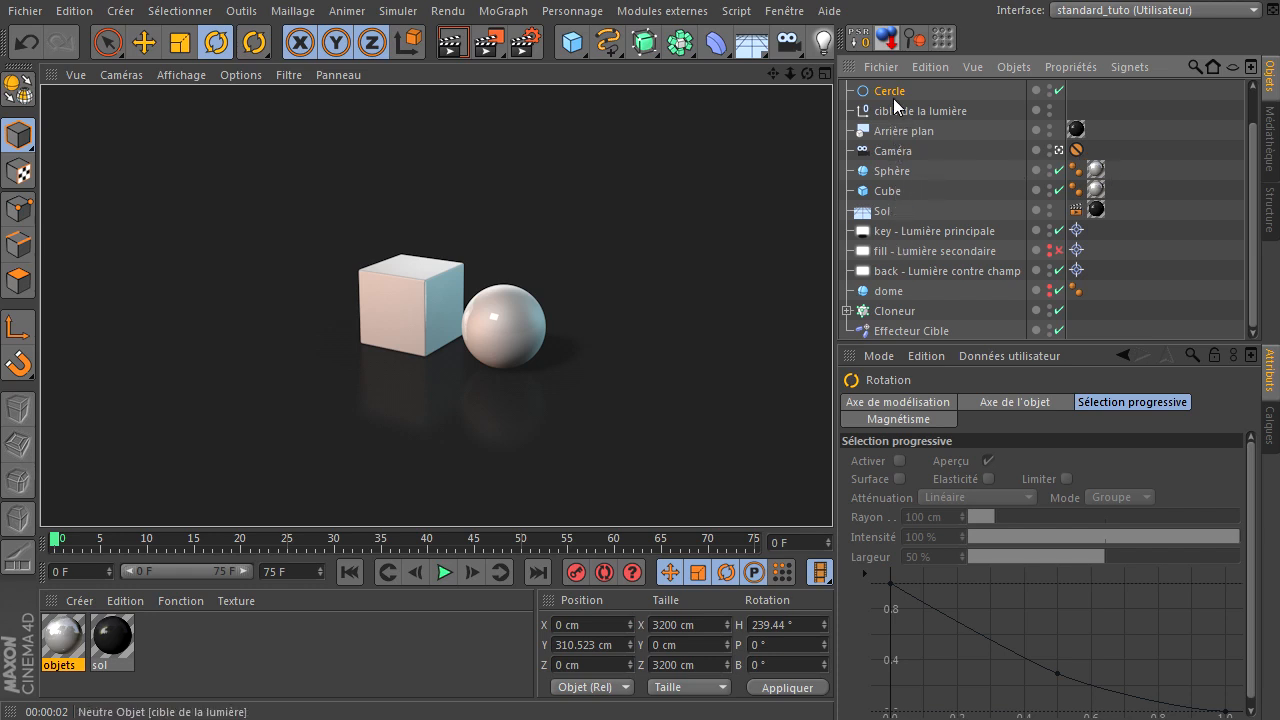
# Set the intensity of both the "chaud" and "froid" lights to 60 % and render the camera view again
pyautogui.scroll(2, 913, 303)
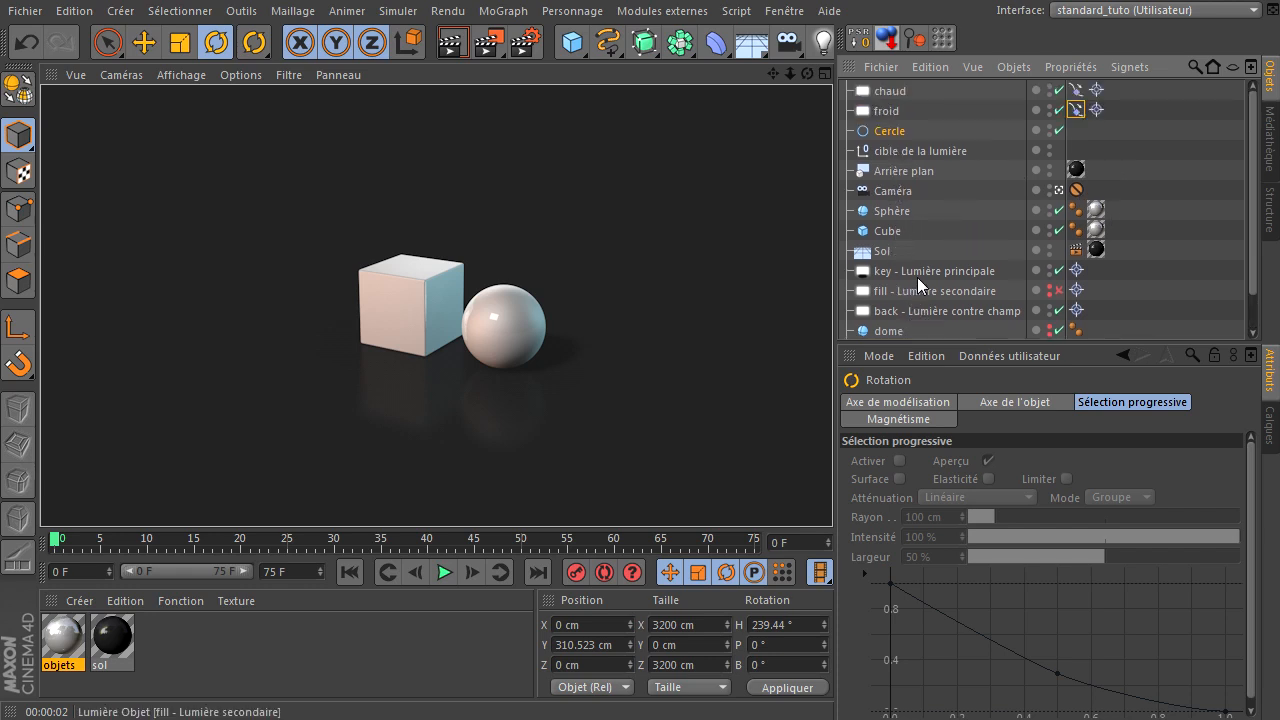
pyautogui.click(886, 110)
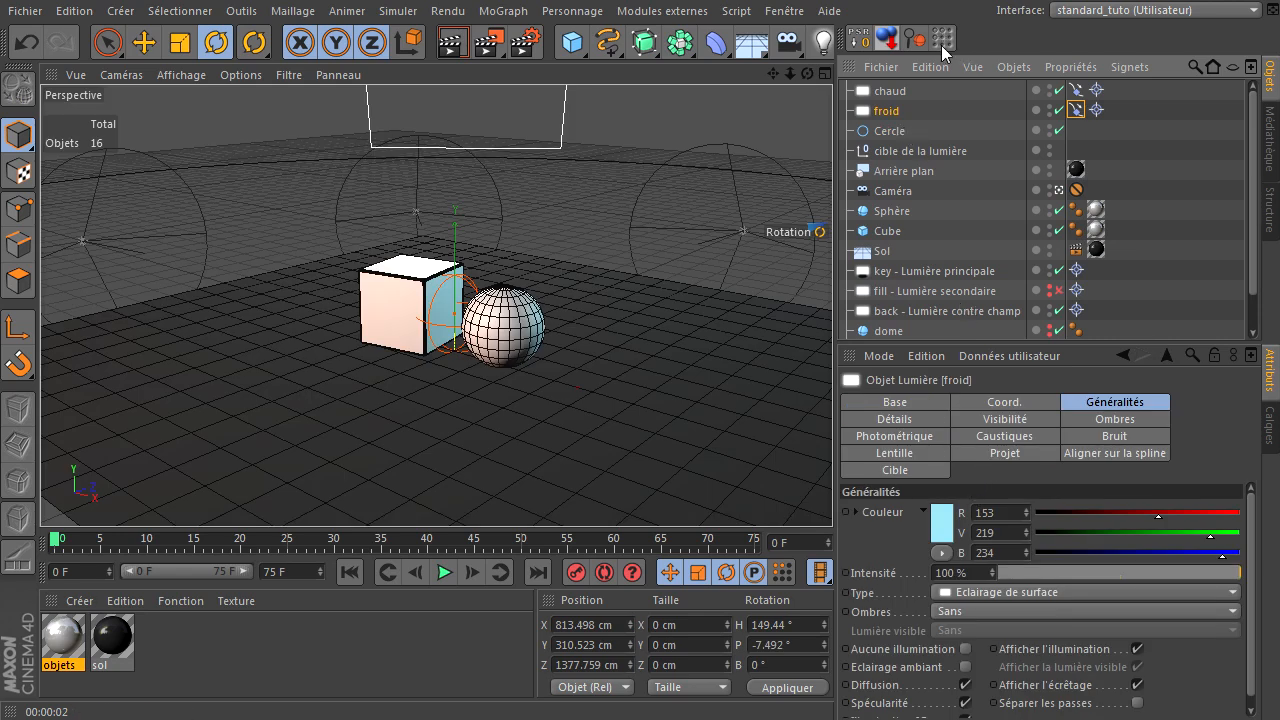
pyautogui.keyDown('ctrl'); pyautogui.click(890, 92); pyautogui.keyUp('ctrl')
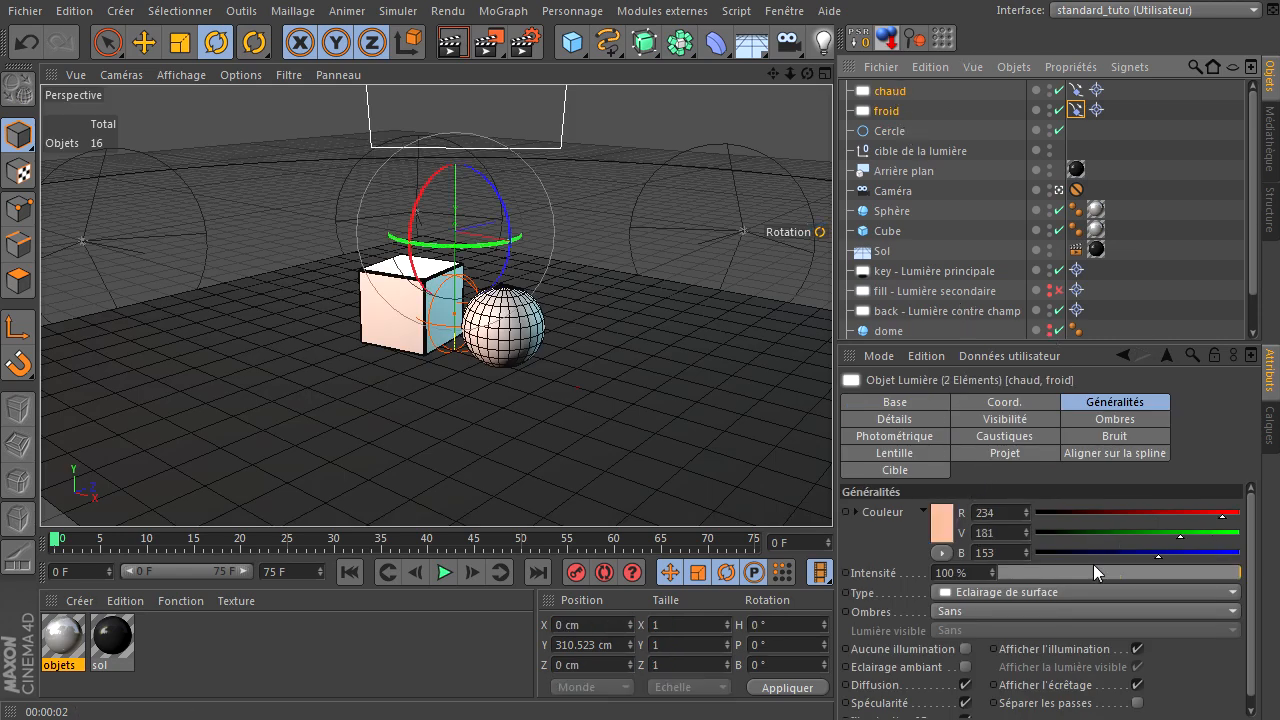
pyautogui.click(983, 572)
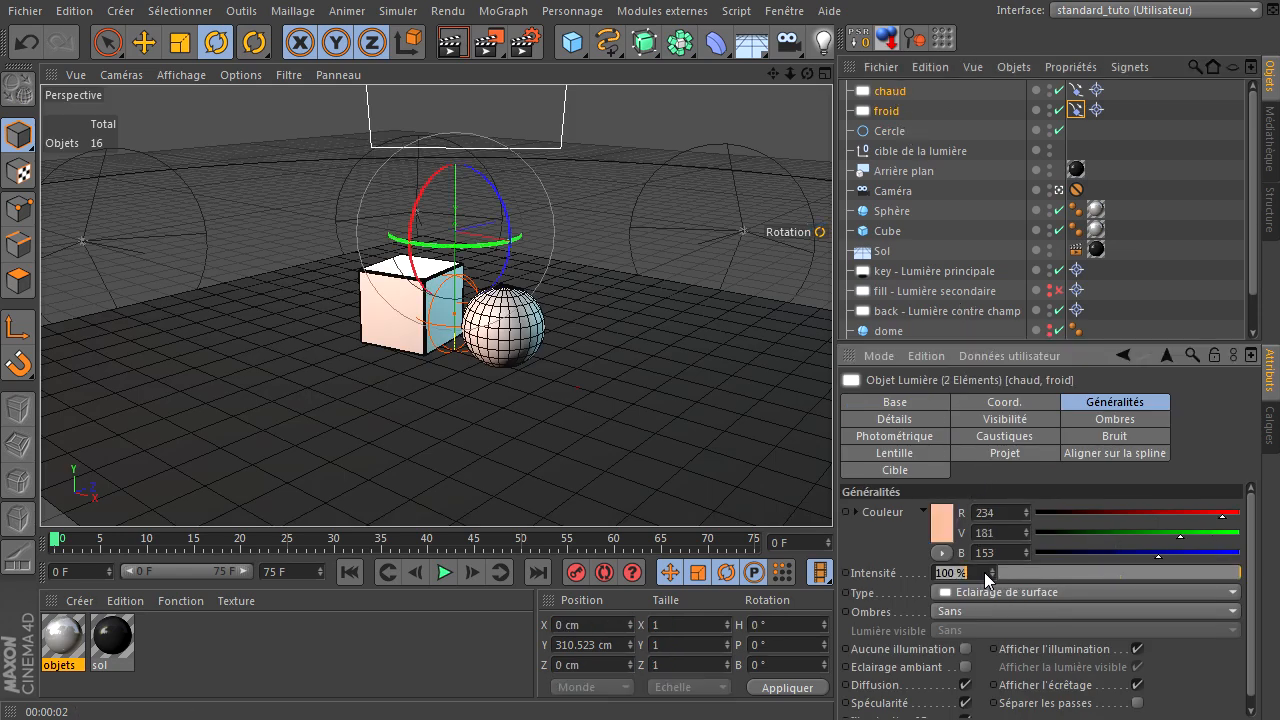
pyautogui.write('60')
pyautogui.click(338, 645)
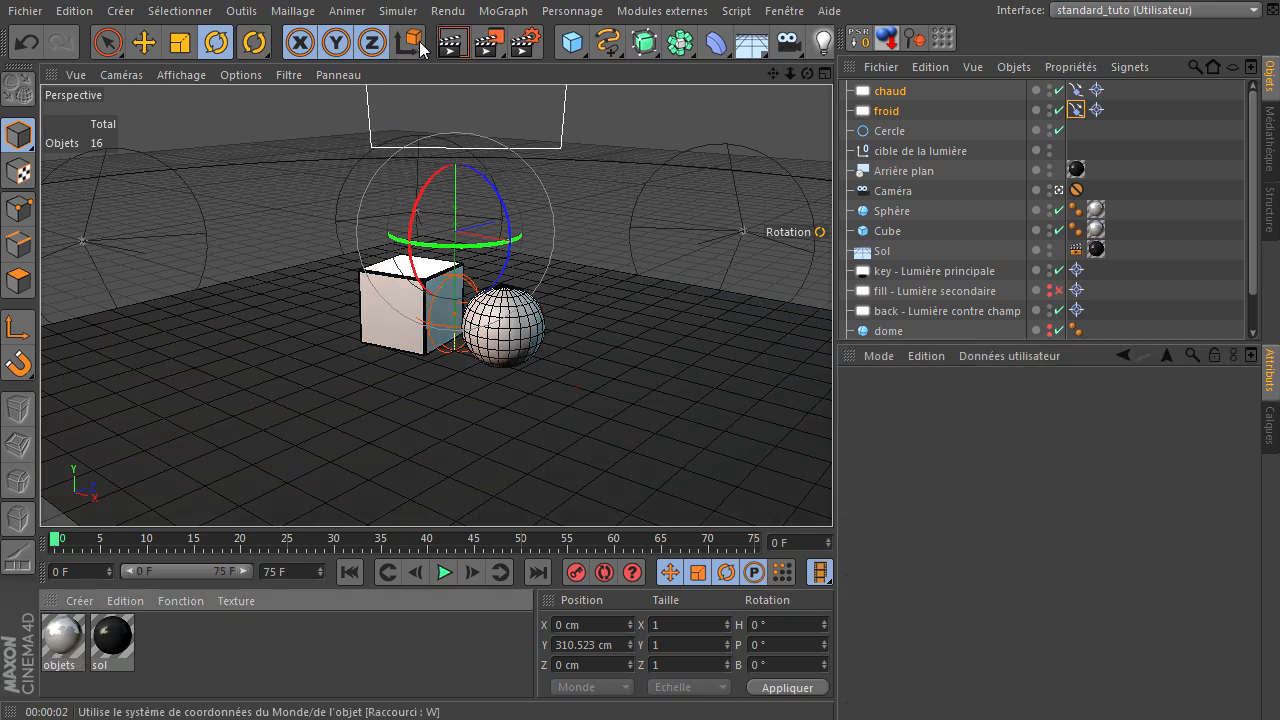
pyautogui.click(455, 45)
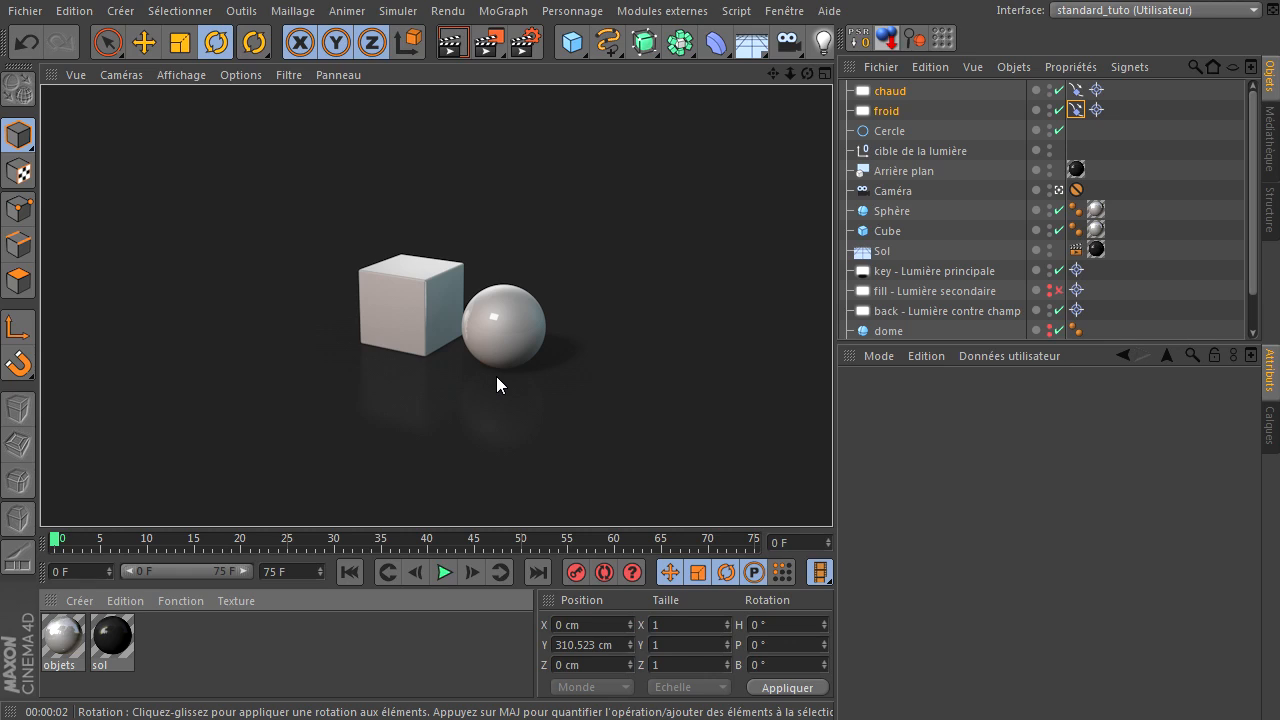
# Deselect everything, leave the camera view and examine how the camera and lights are arranged around the cube and sphere
pyautogui.moveTo(1097, 342); pyautogui.dragTo(1097, 405)
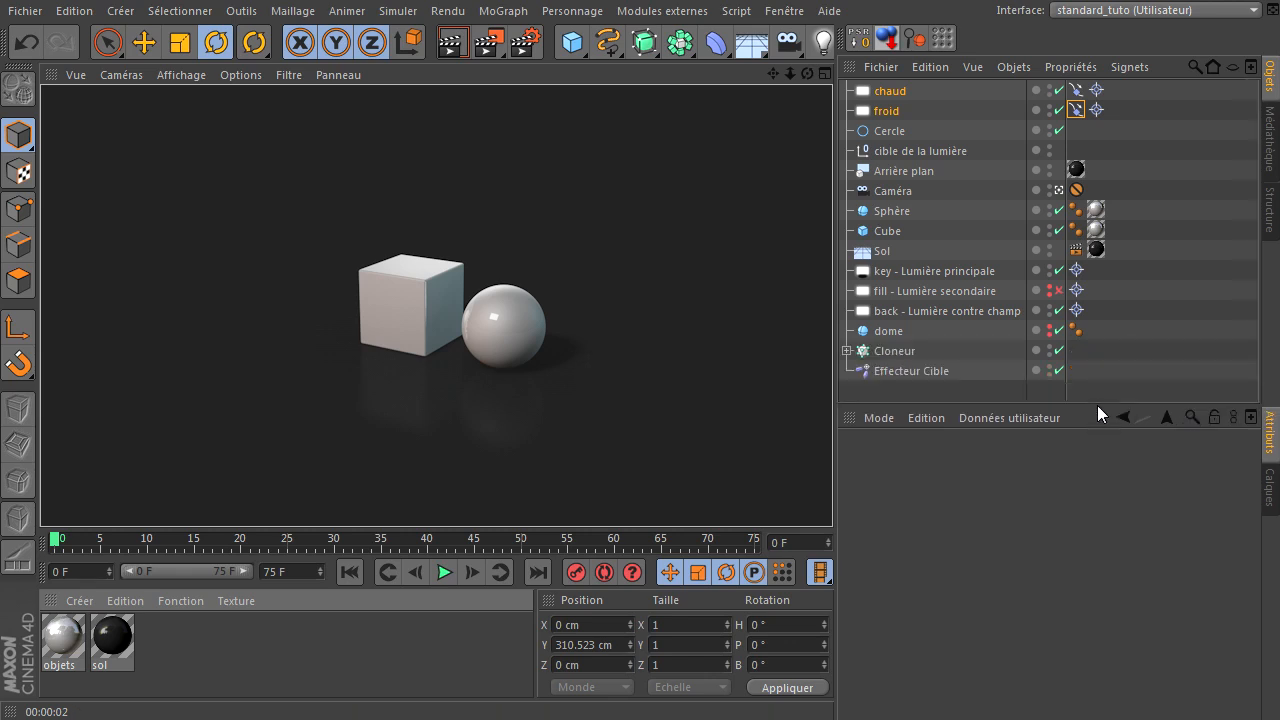
pyautogui.click(975, 399)
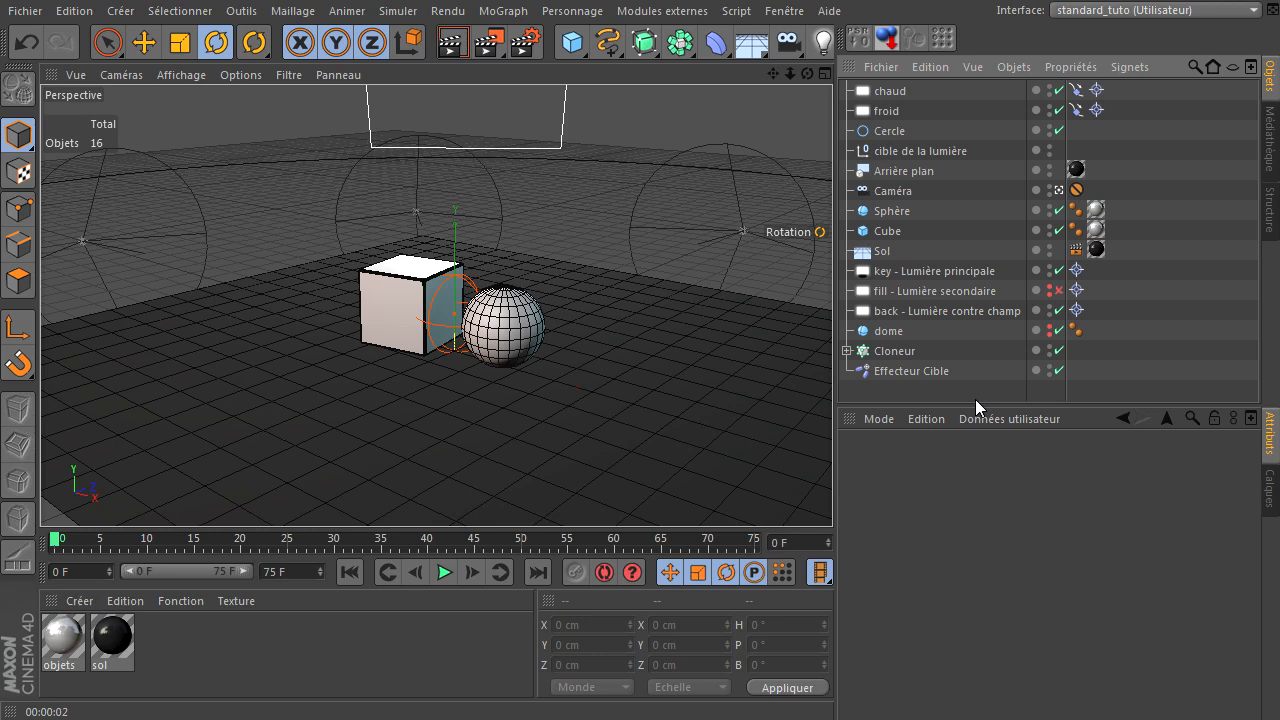
pyautogui.click(1058, 190)
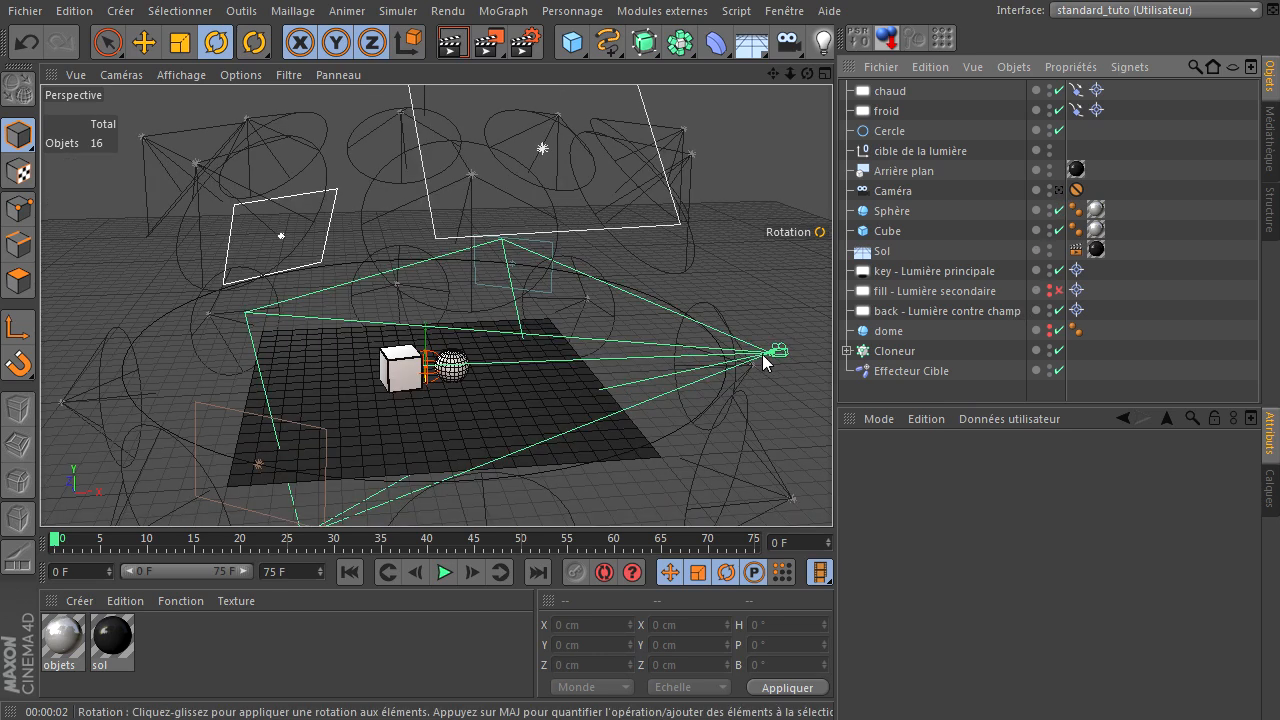
pyautogui.scroll(4, 778, 378)
pyautogui.scroll(3, 778, 378)
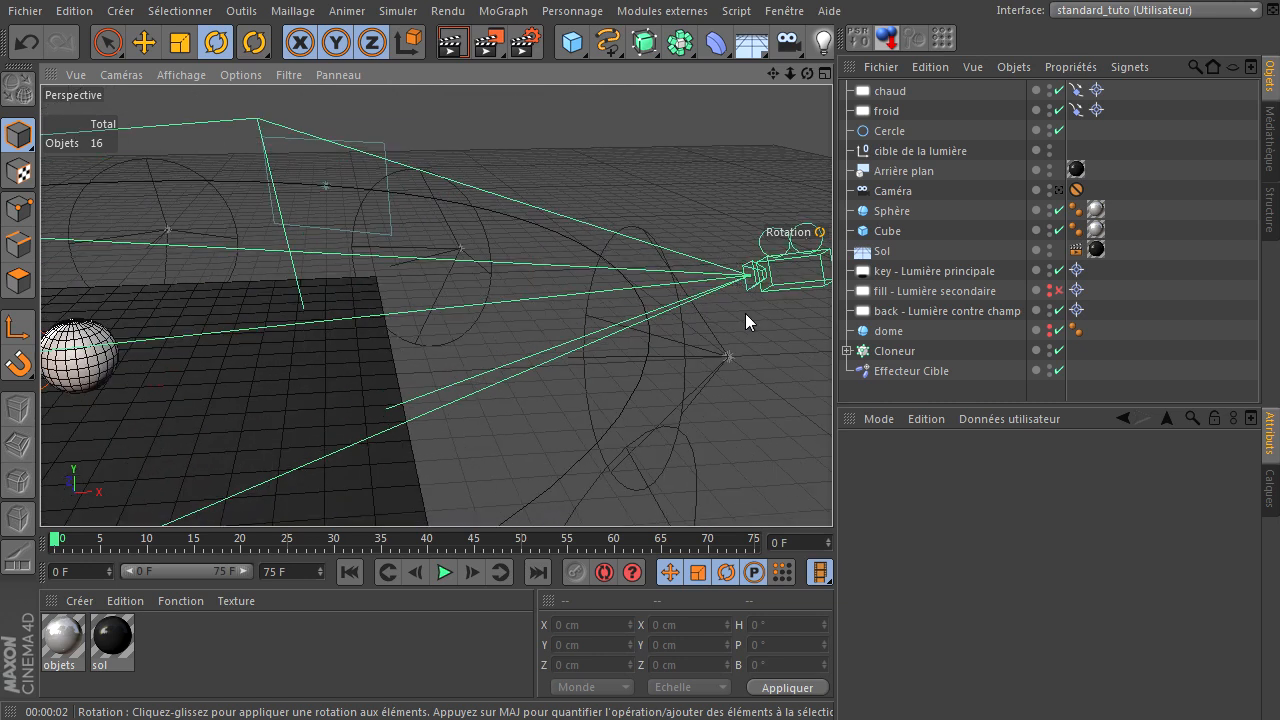
pyautogui.scroll(-5, 167, 386)
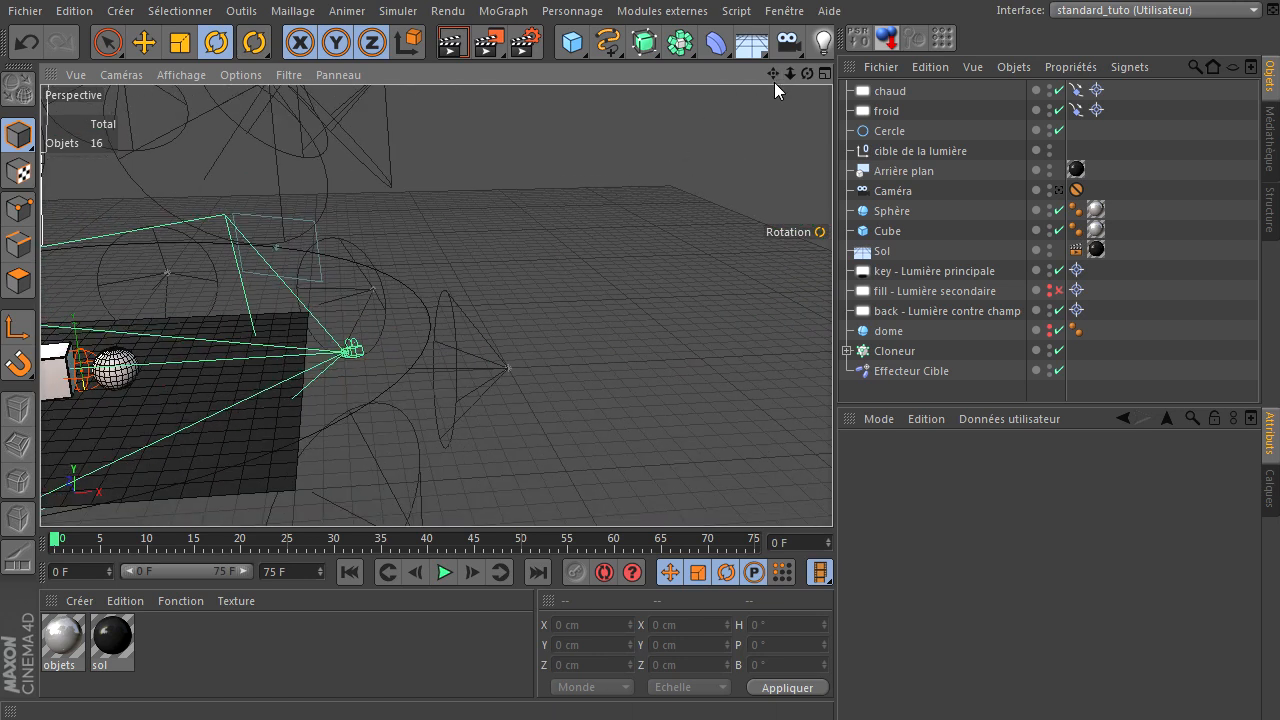
pyautogui.moveTo(771, 77); pyautogui.dragTo(722, 105)
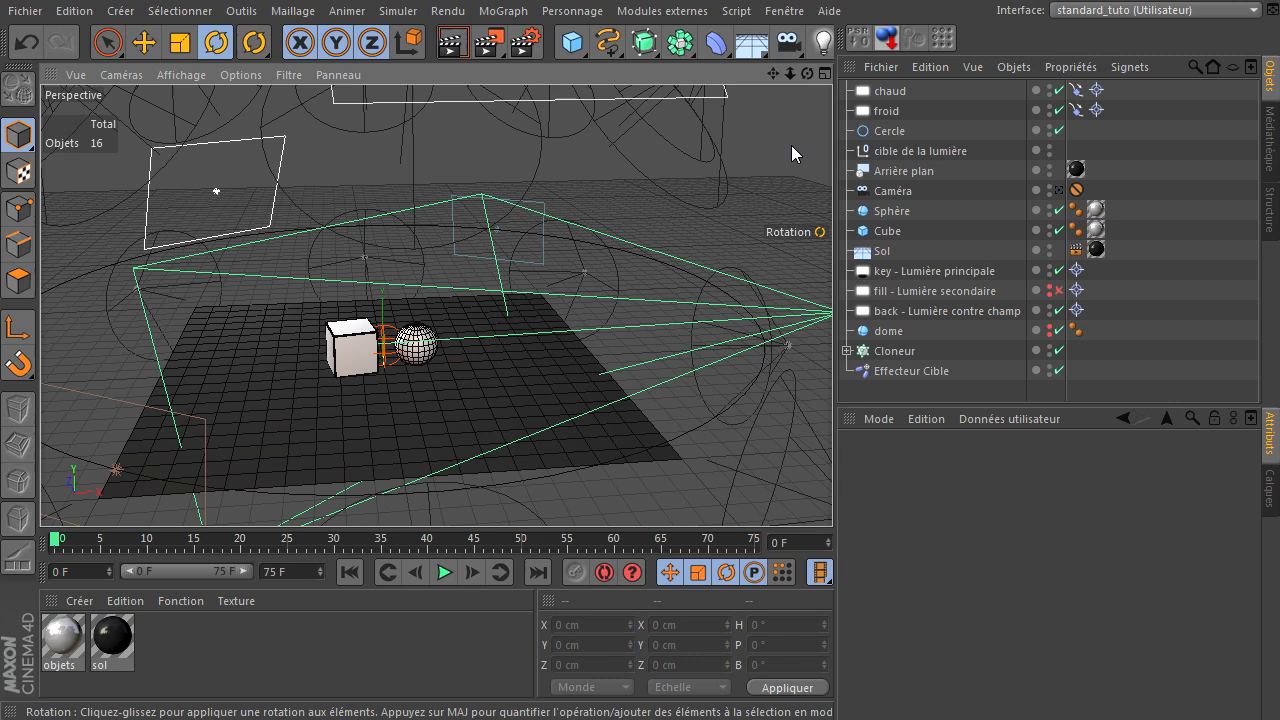
# Add a Premier plan (foreground) object to the scene and rename it "filtre"
pyautogui.click(751, 46)
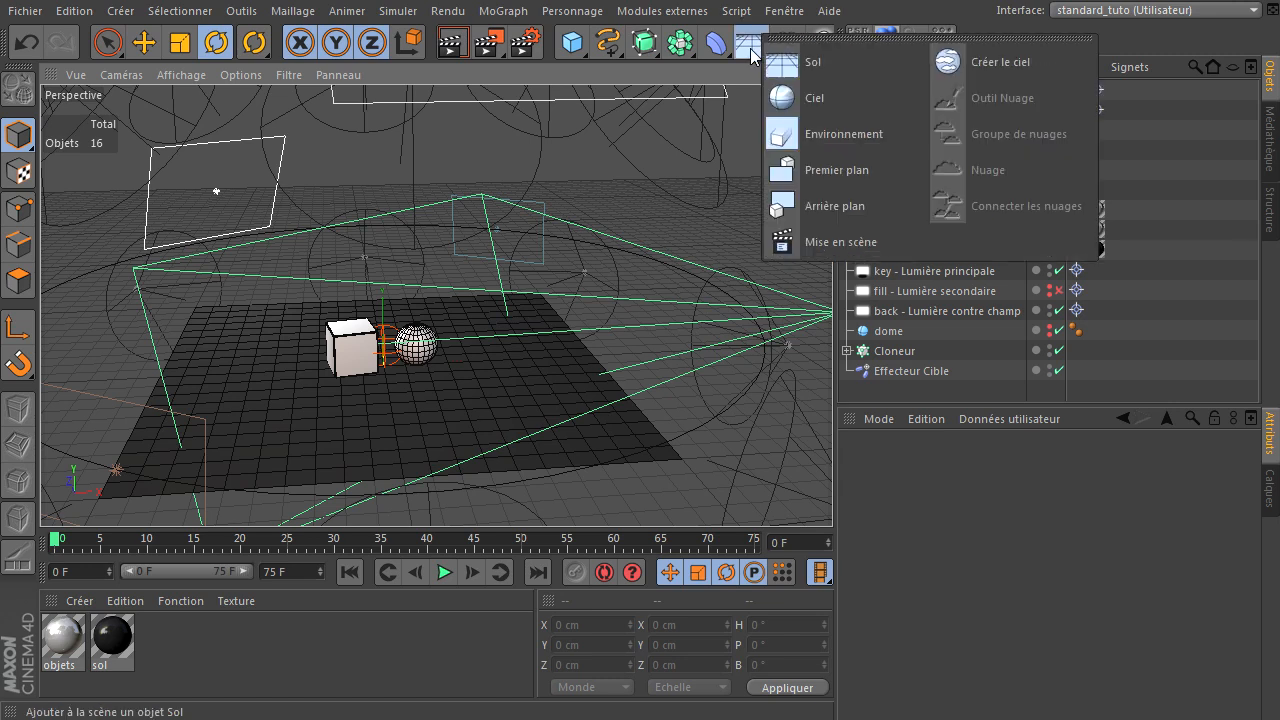
pyautogui.click(841, 182)
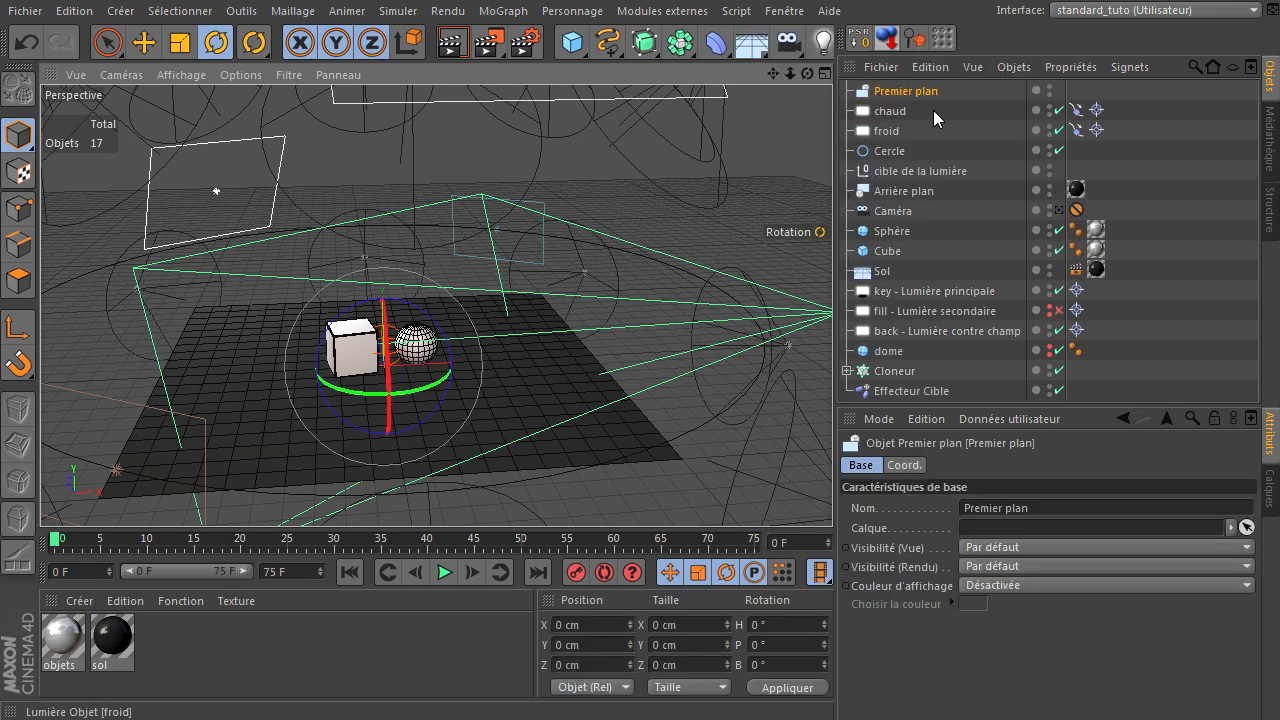
pyautogui.doubleClick(909, 91)
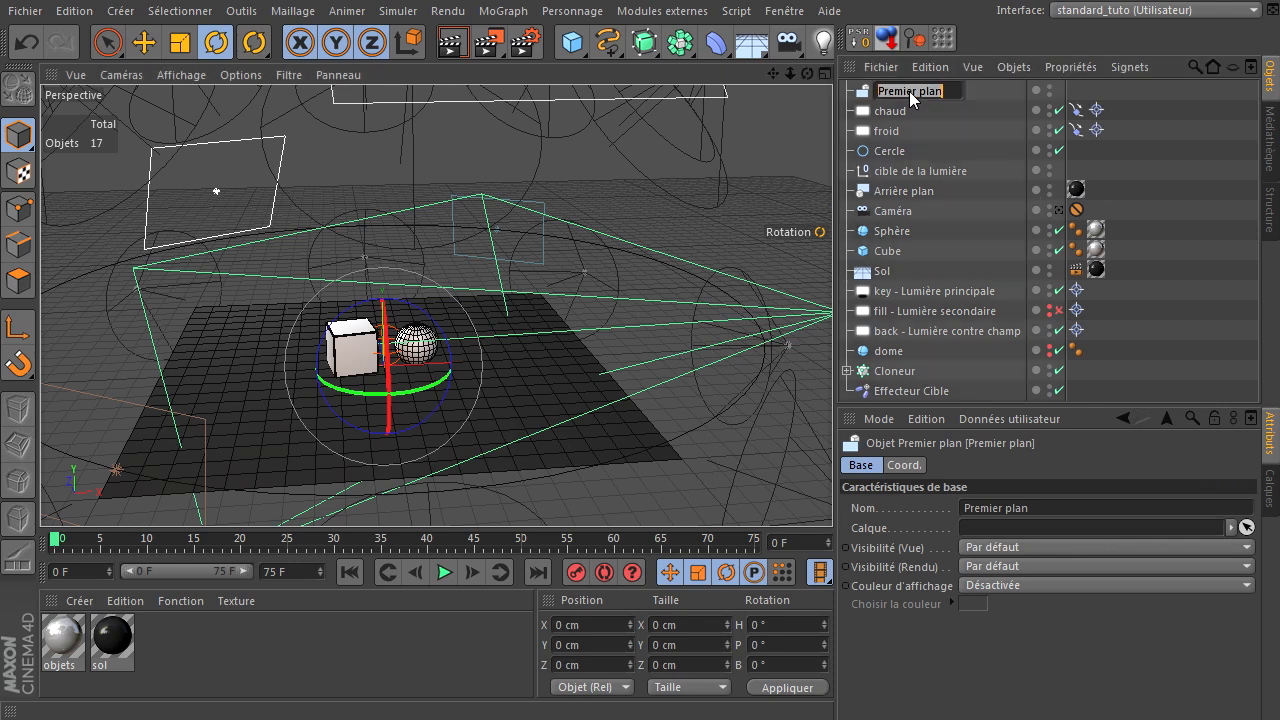
pyautogui.write('filtre')
pyautogui.press('Return')
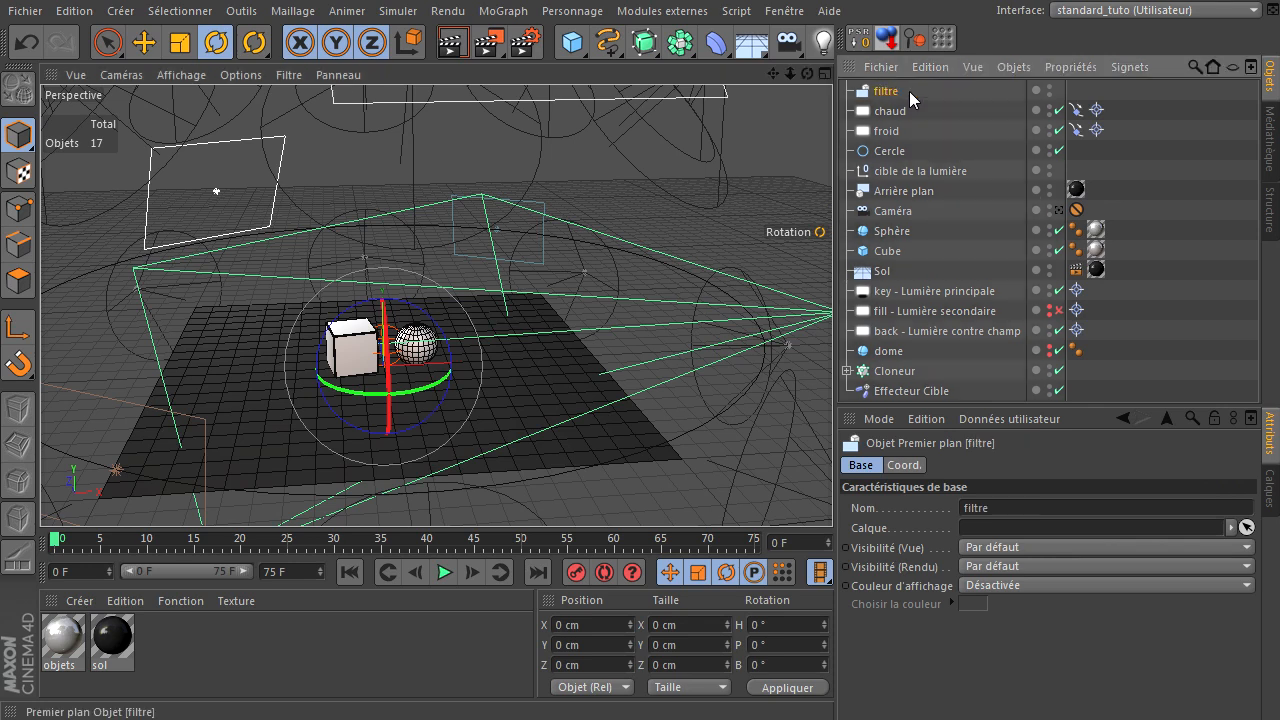
# Create a new material, assign it to the "filtre" foreground object and render the scene through the camera
pyautogui.doubleClick(217, 660)
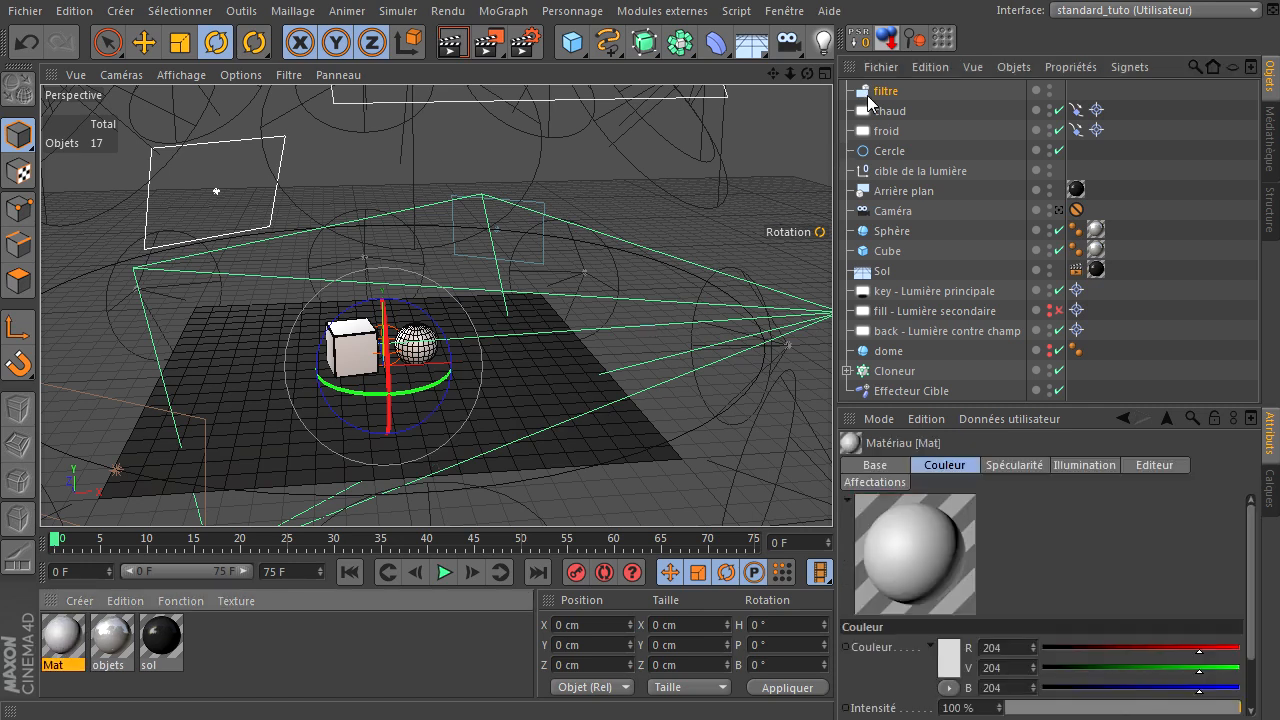
pyautogui.moveTo(867, 95); pyautogui.dragTo(868, 92)
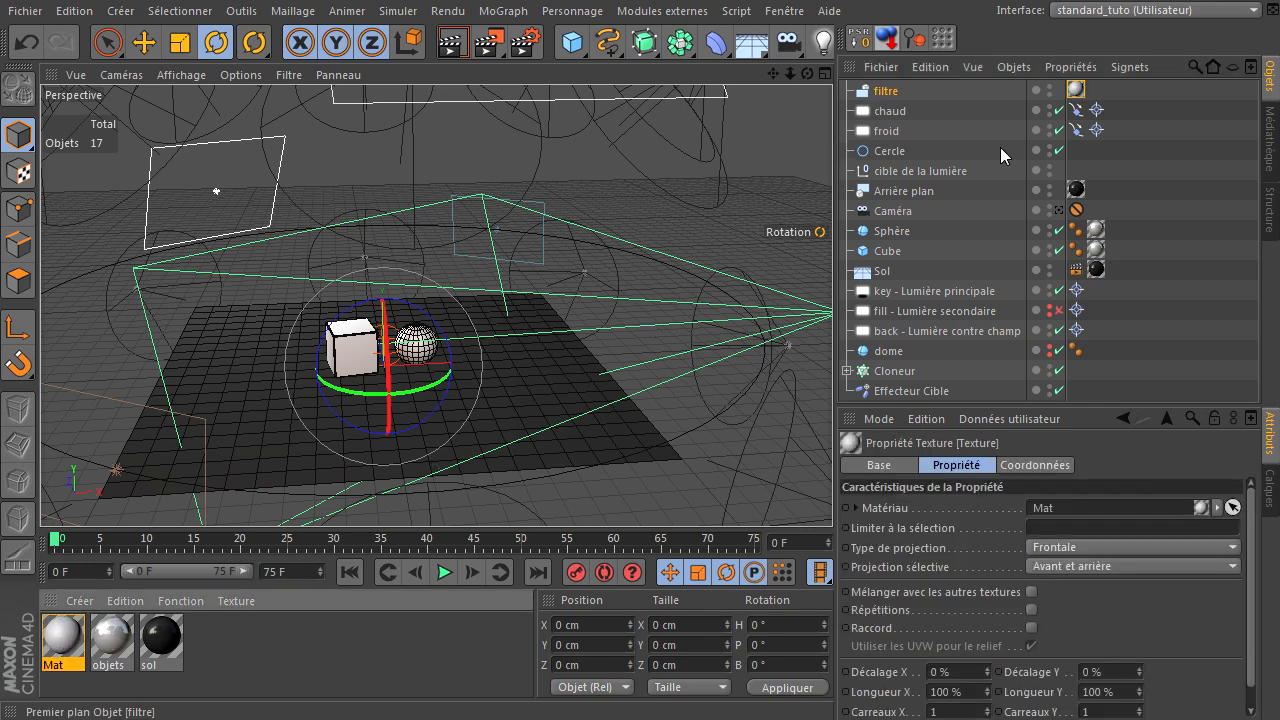
pyautogui.click(1058, 211)
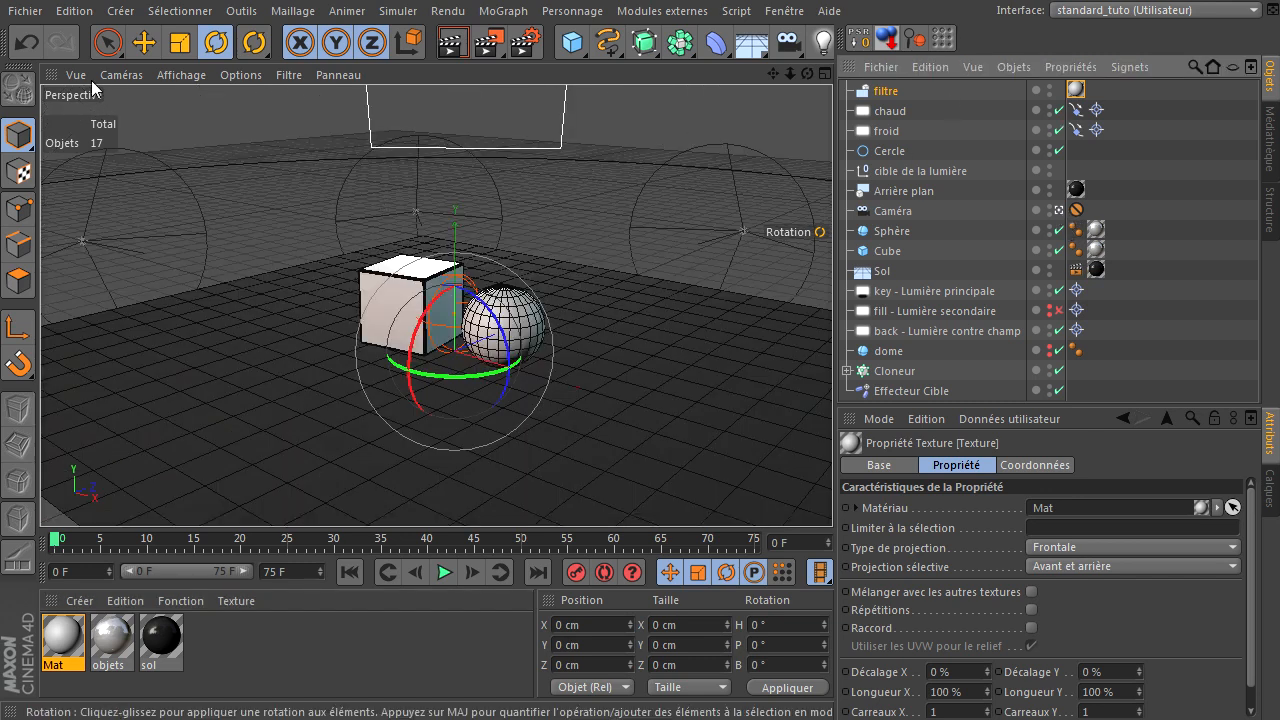
pyautogui.click(108, 42)
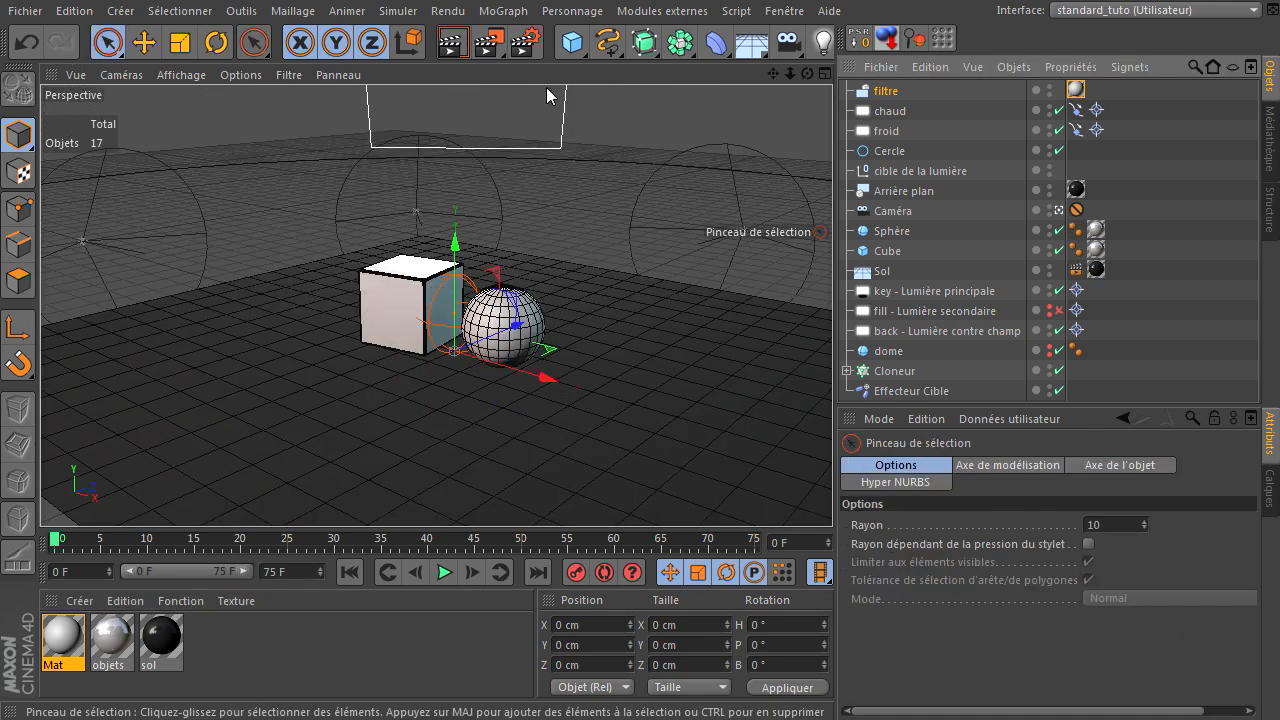
pyautogui.click(451, 43)
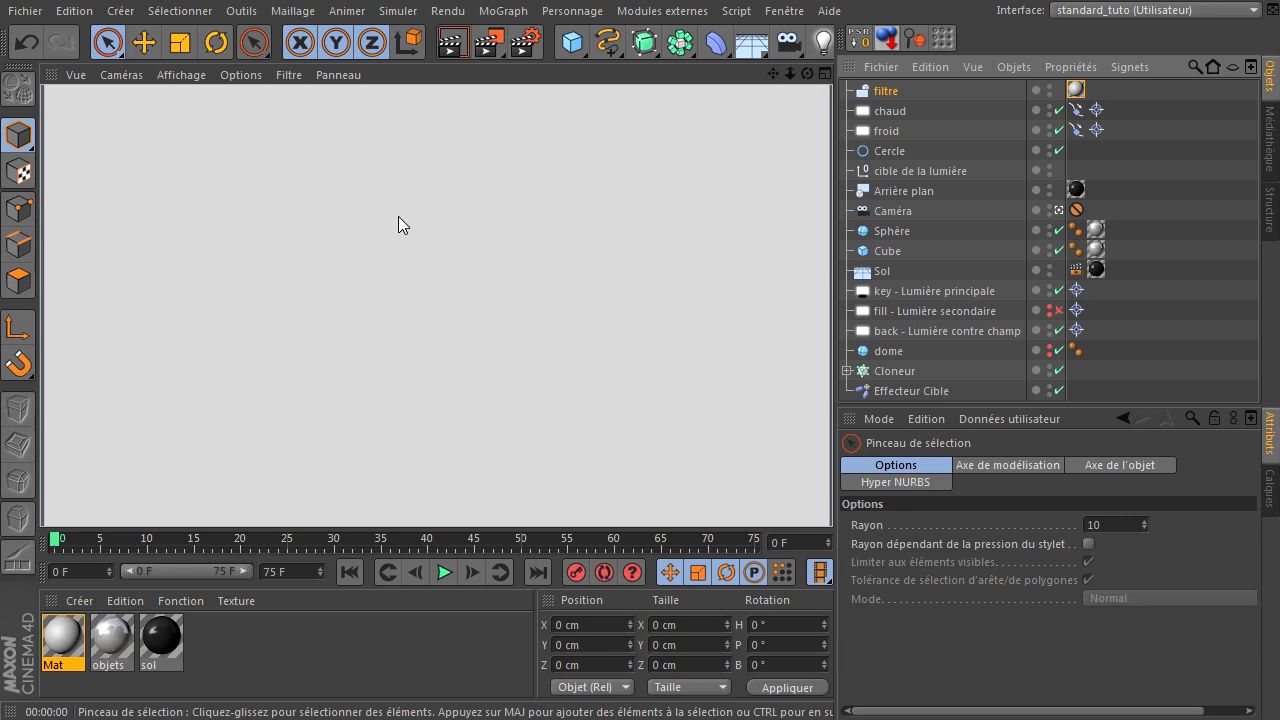
# Rename the new material "filtre" and disable its Spécularité channel
pyautogui.doubleClick(55, 632)
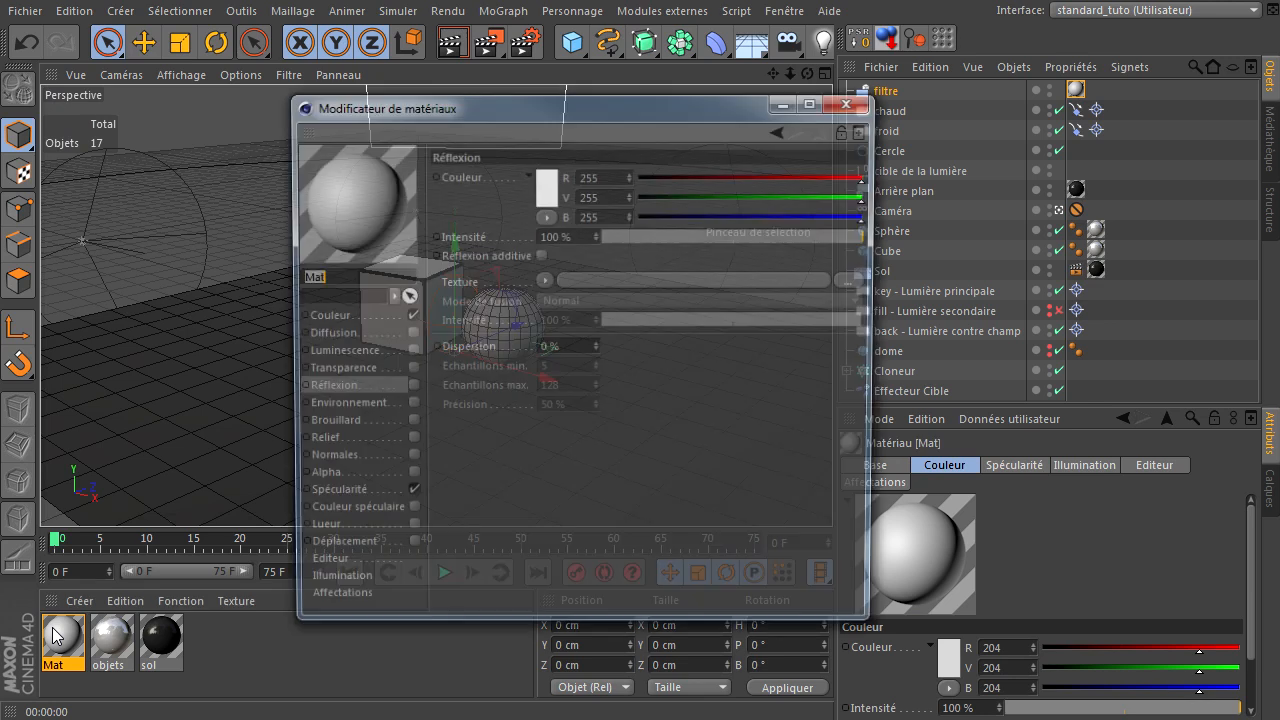
pyautogui.doubleClick(337, 279)
pyautogui.write('filtre')
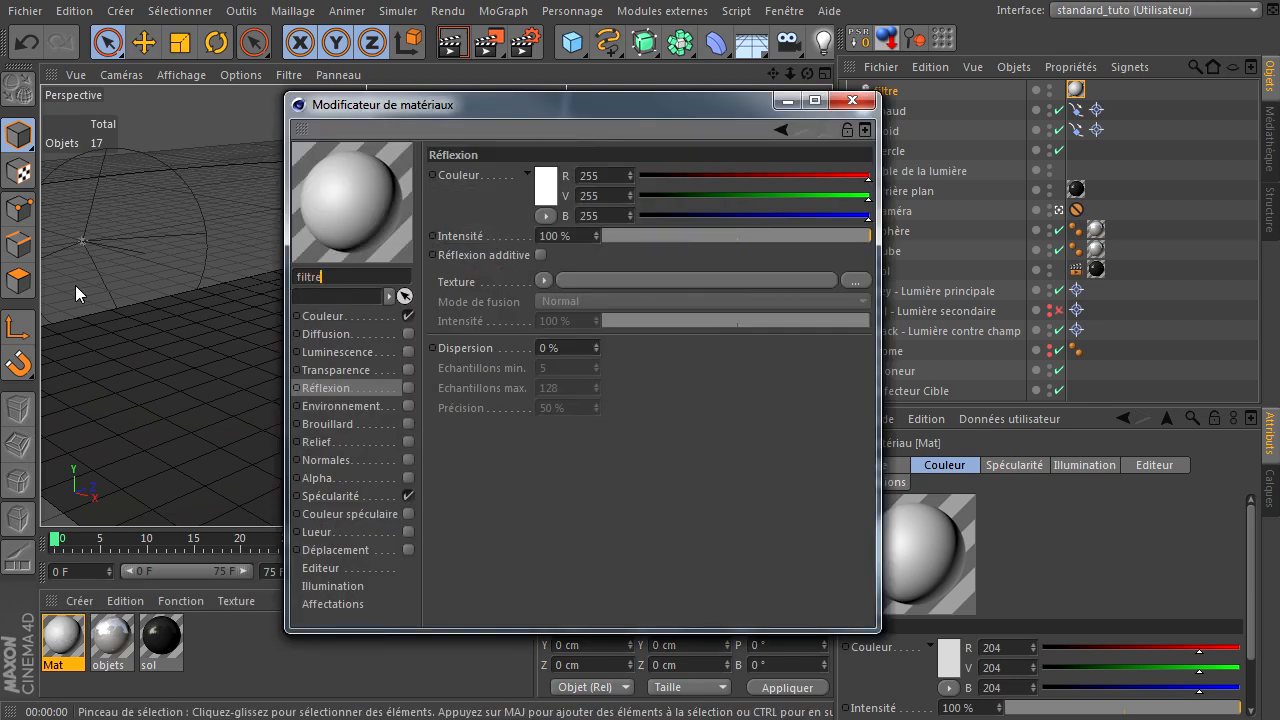
pyautogui.press('Return')
pyautogui.moveTo(394, 114); pyautogui.dragTo(692, 126)
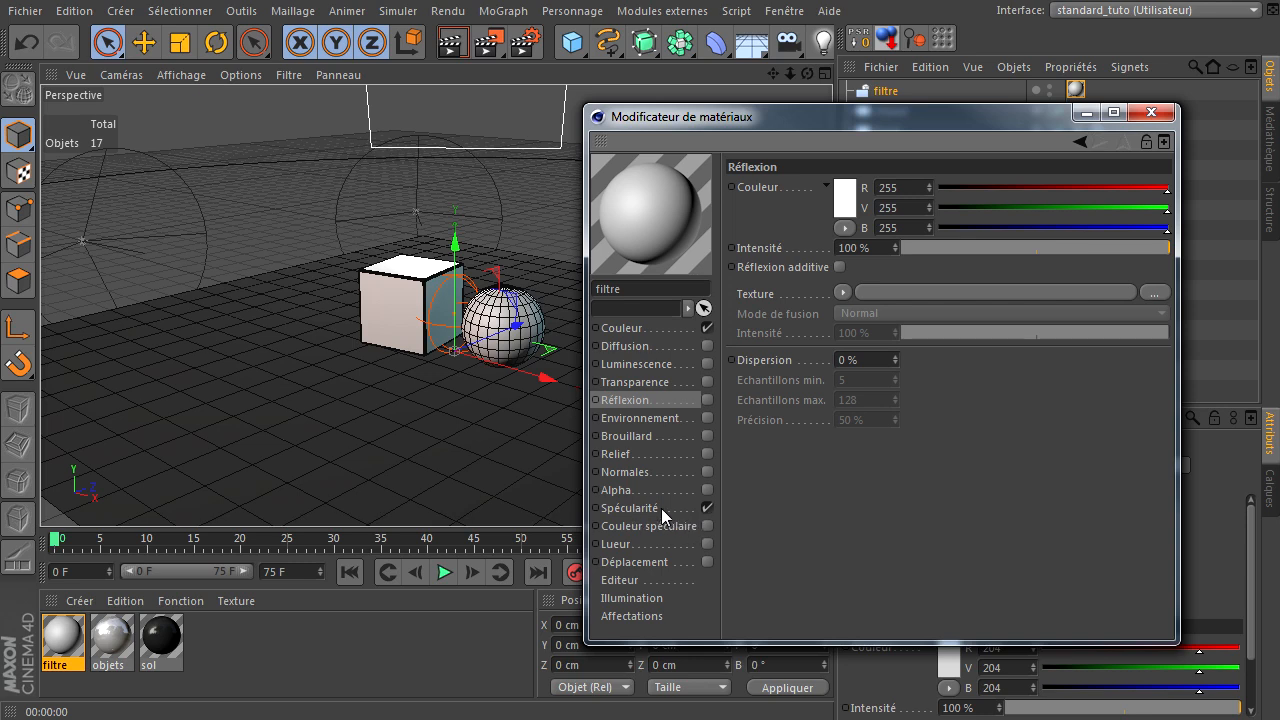
pyautogui.click(707, 509)
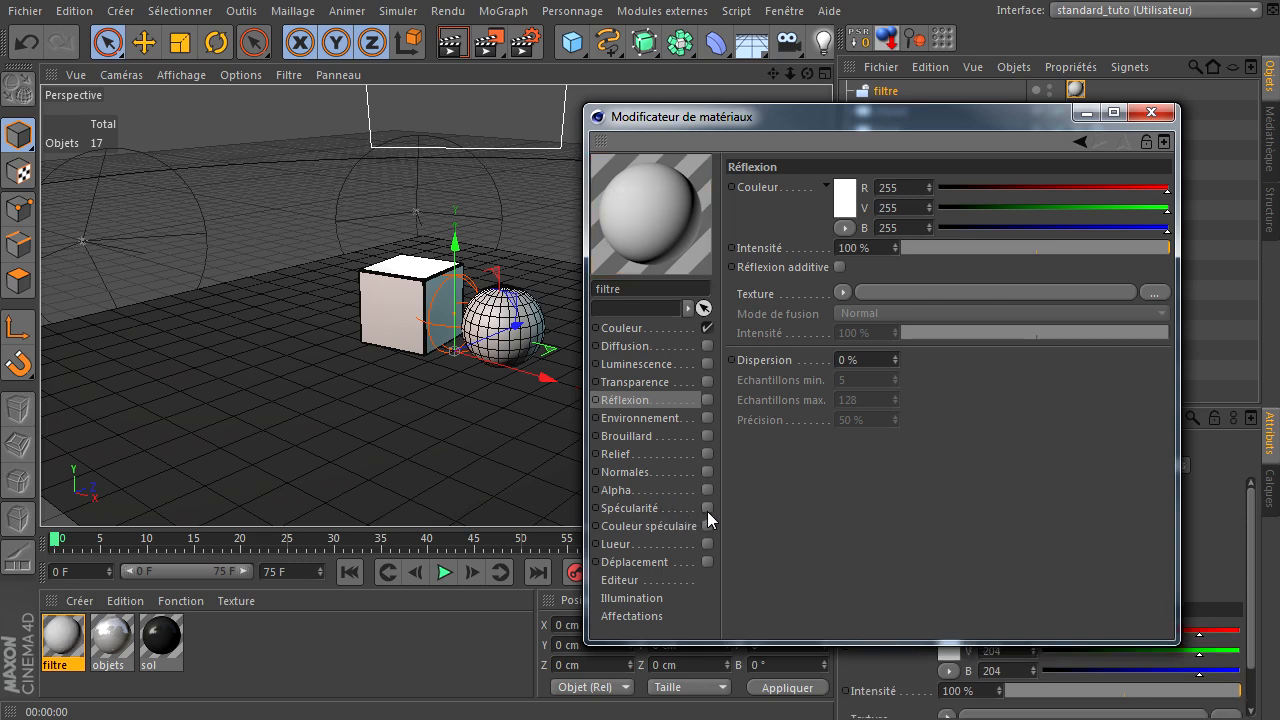
# Set the "filtre" material's colour to a light orange, RGB 239, 156, 93
pyautogui.click(648, 328)
pyautogui.click(829, 201)
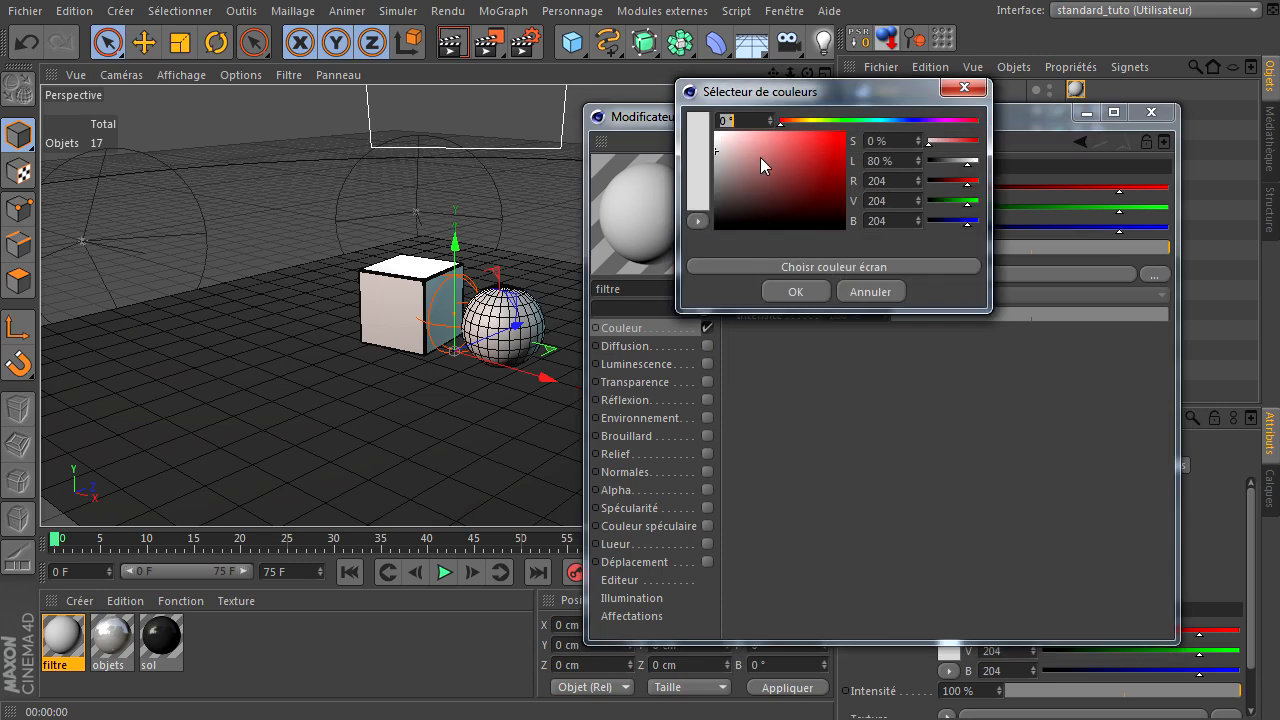
pyautogui.click(790, 121)
pyautogui.moveTo(778, 137); pyautogui.dragTo(796, 138)
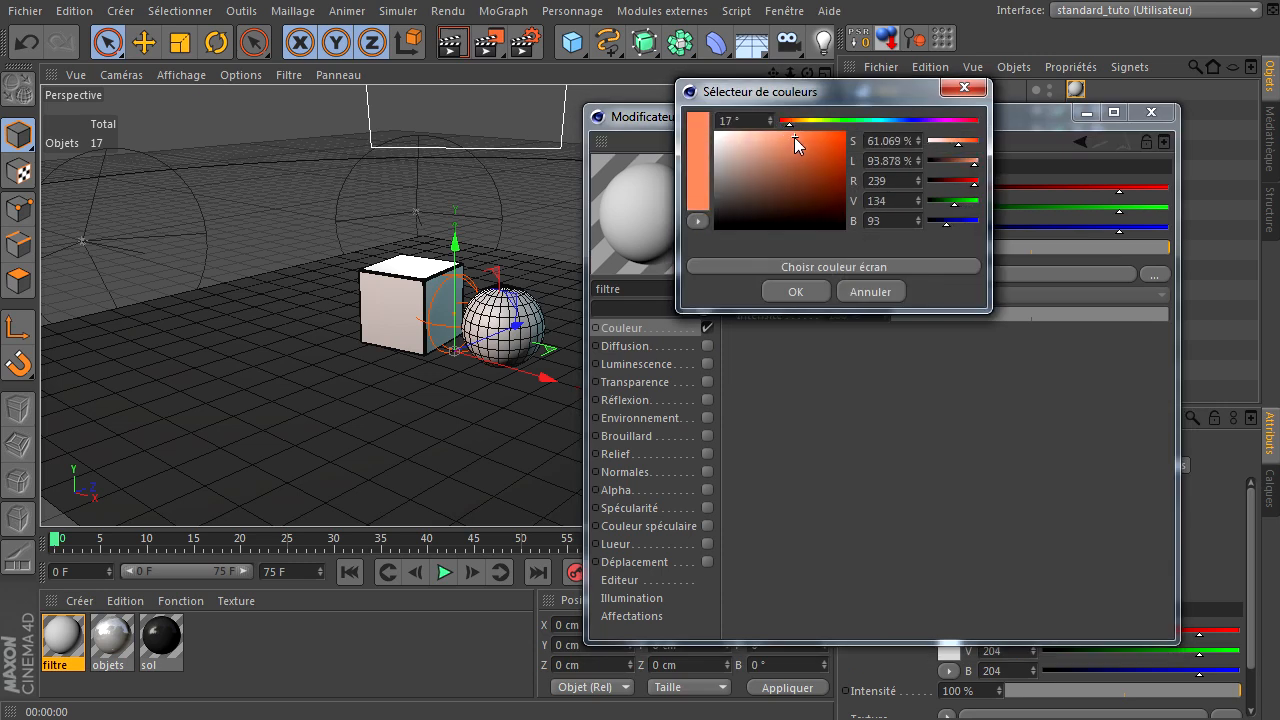
pyautogui.click(808, 299)
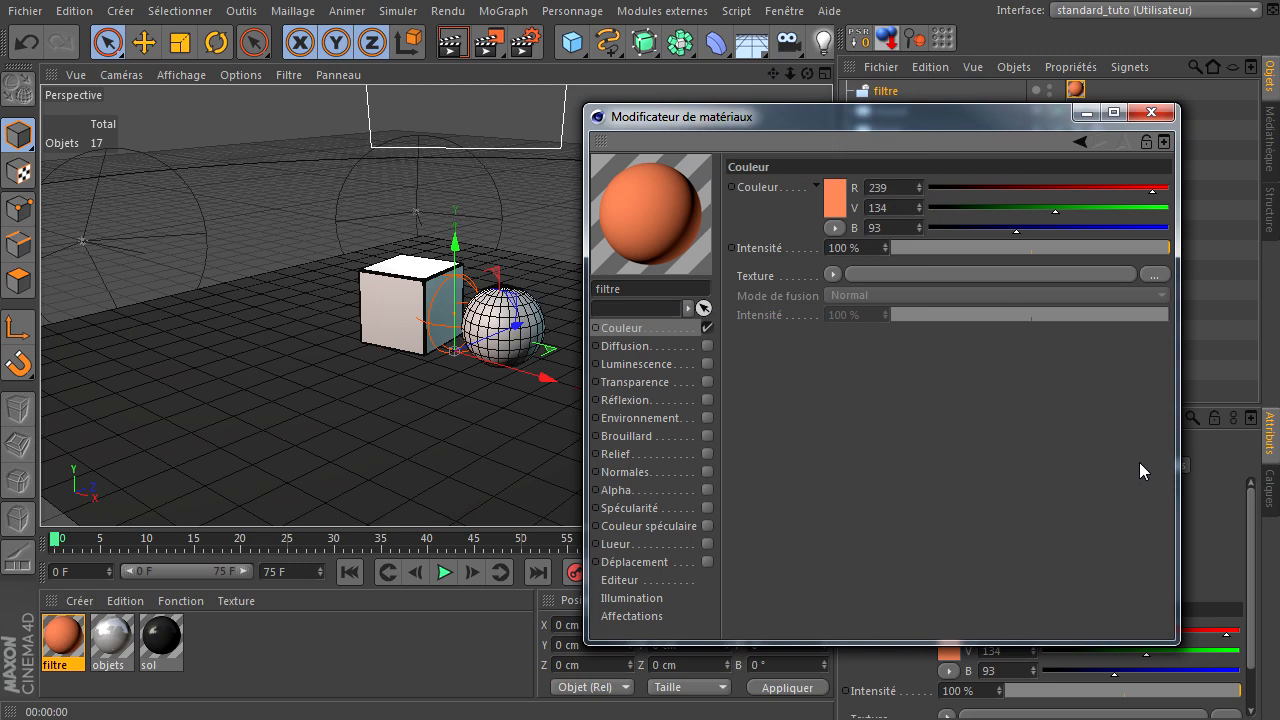
pyautogui.click(834, 193)
pyautogui.click(796, 114)
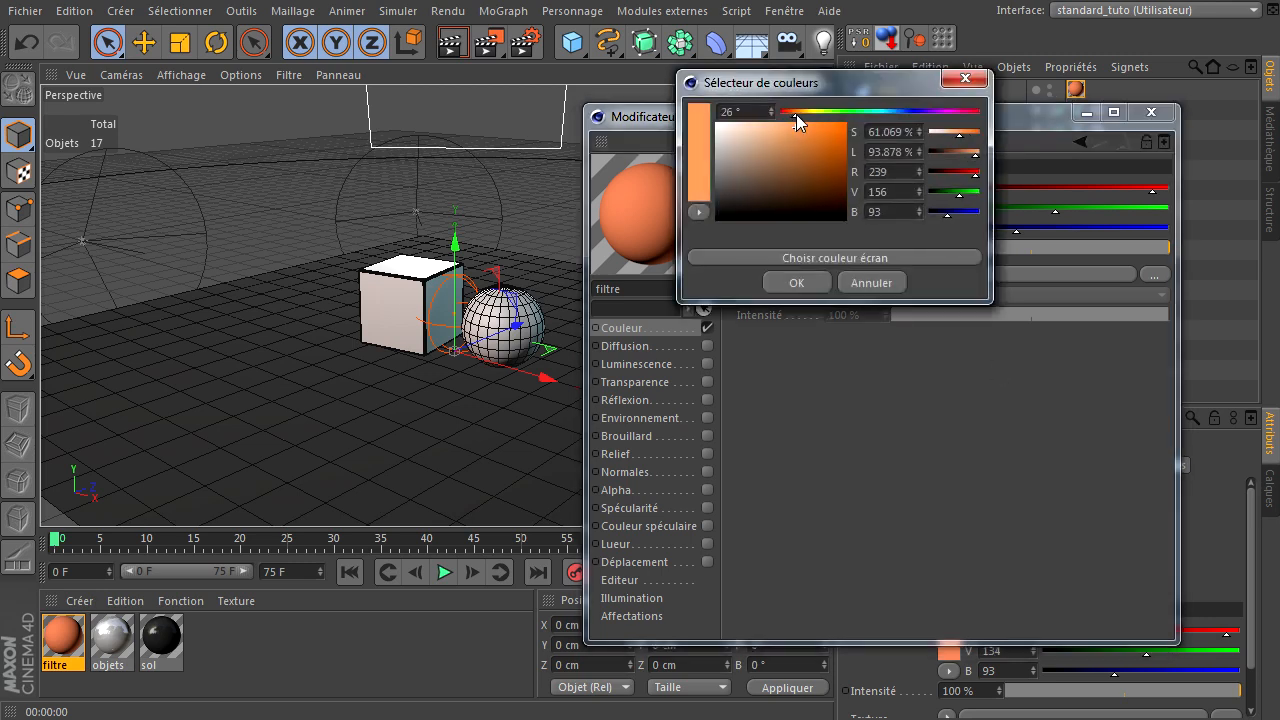
pyautogui.click(810, 286)
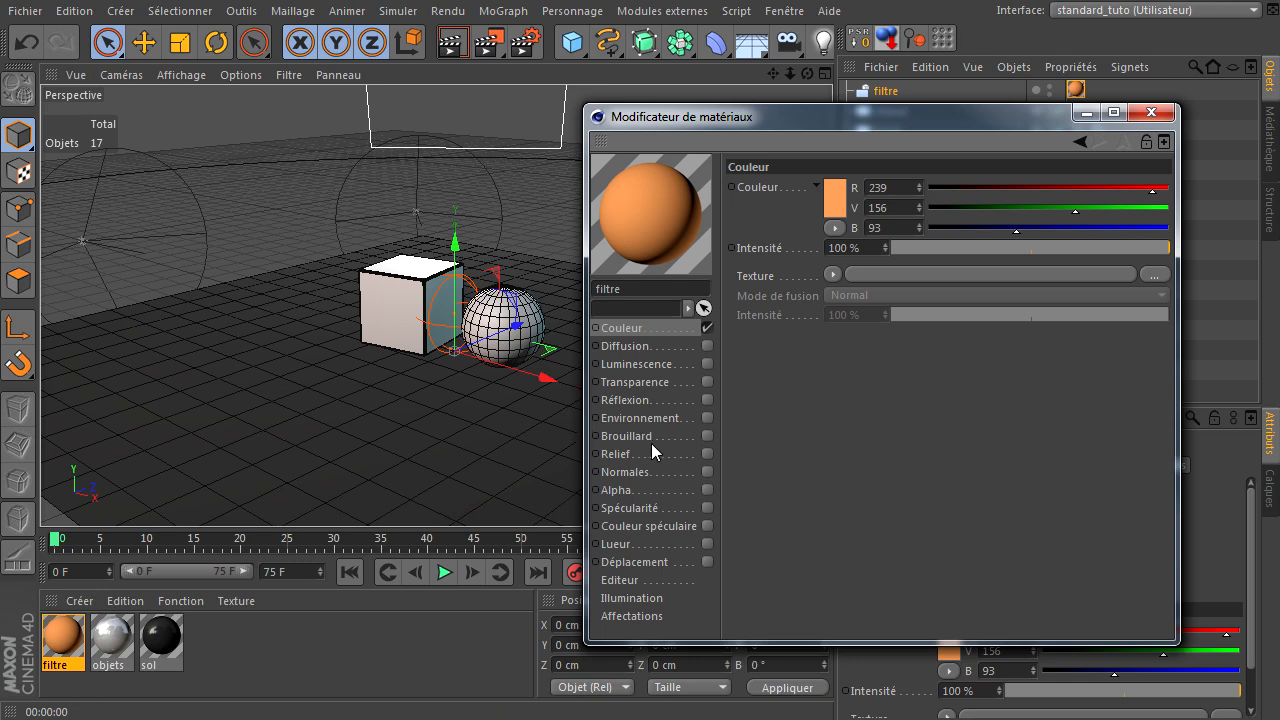
# Enable Transparence on the "filtre" material and set its intensity to 99 %
pyautogui.click(708, 382)
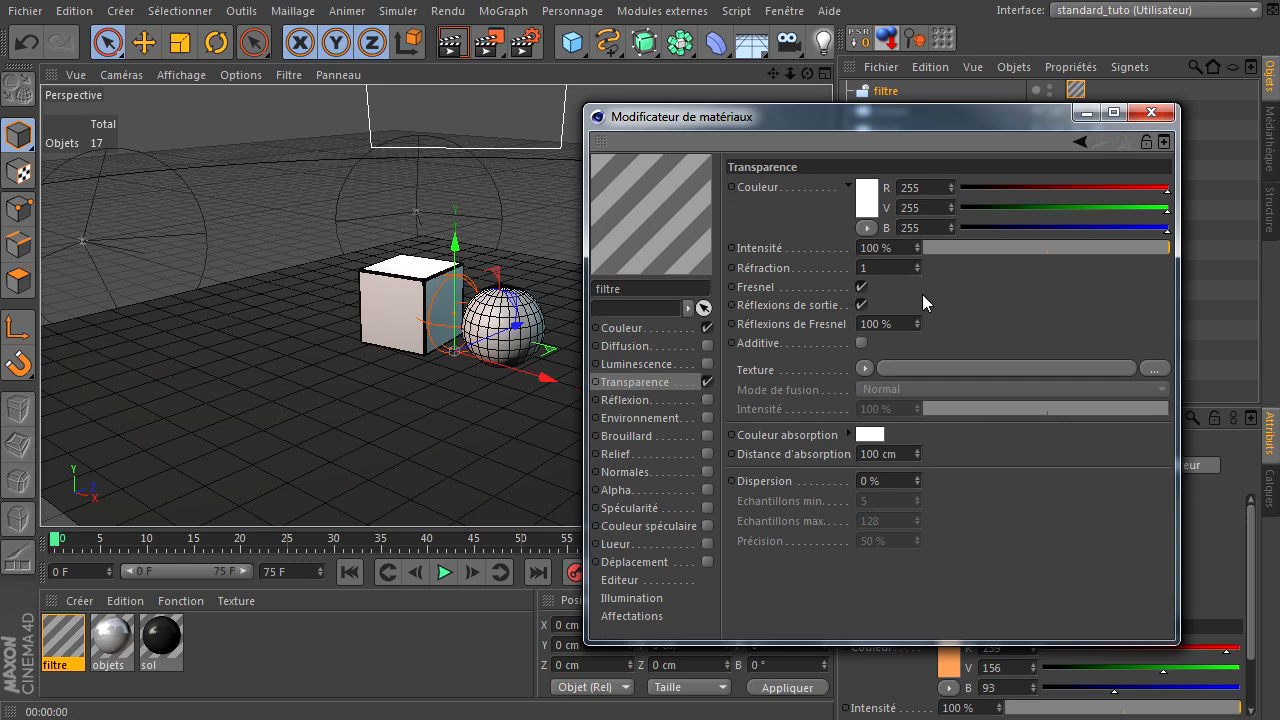
pyautogui.click(892, 248)
pyautogui.moveTo(905, 251); pyautogui.dragTo(780, 257)
pyautogui.write('99')
pyautogui.press('Return')
# Display the "filtre" material's preview at Très grande taille on a Plan shape, and render the camera view with the orange filter
pyautogui.rightClick(650, 222)
pyautogui.click(705, 362)
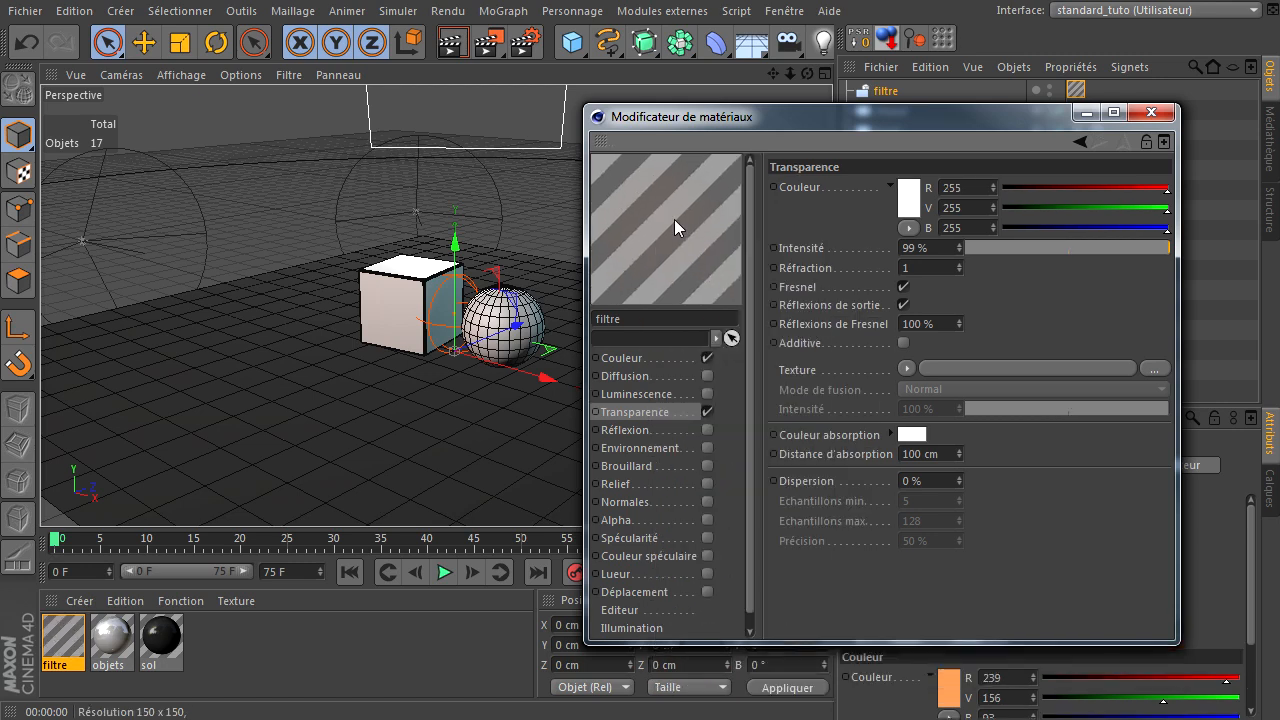
pyautogui.rightClick(669, 217)
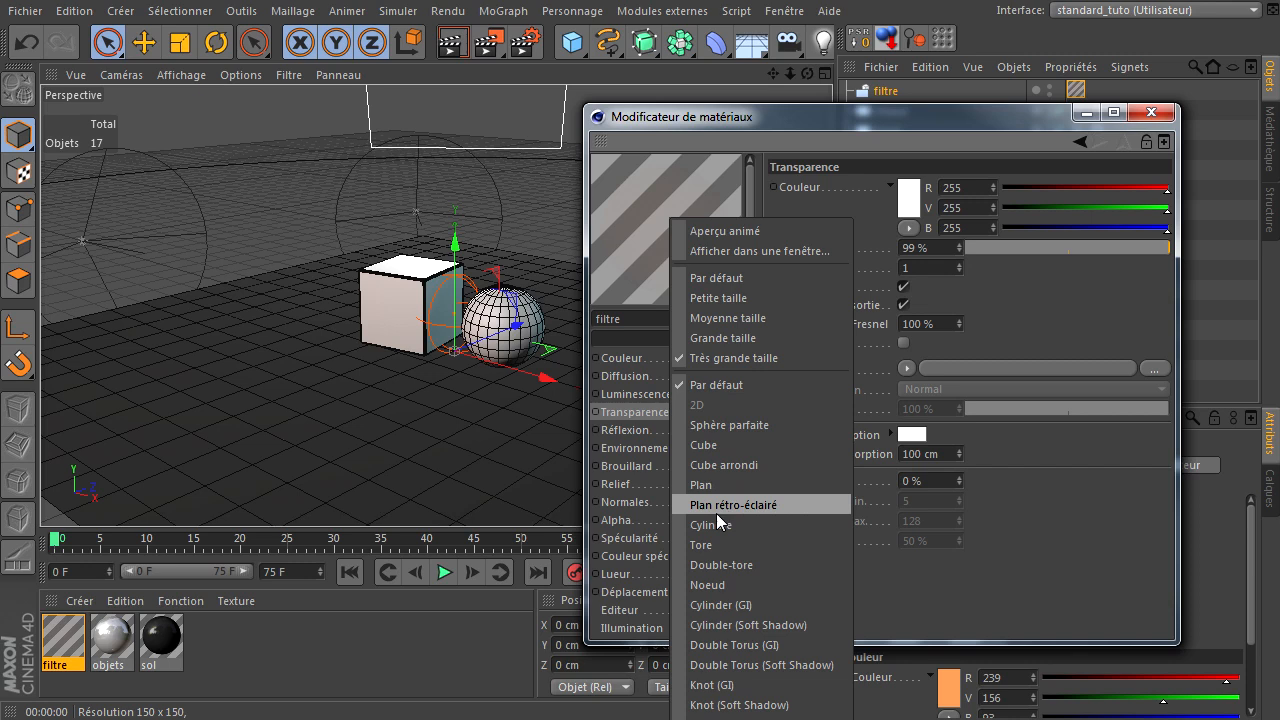
pyautogui.click(711, 486)
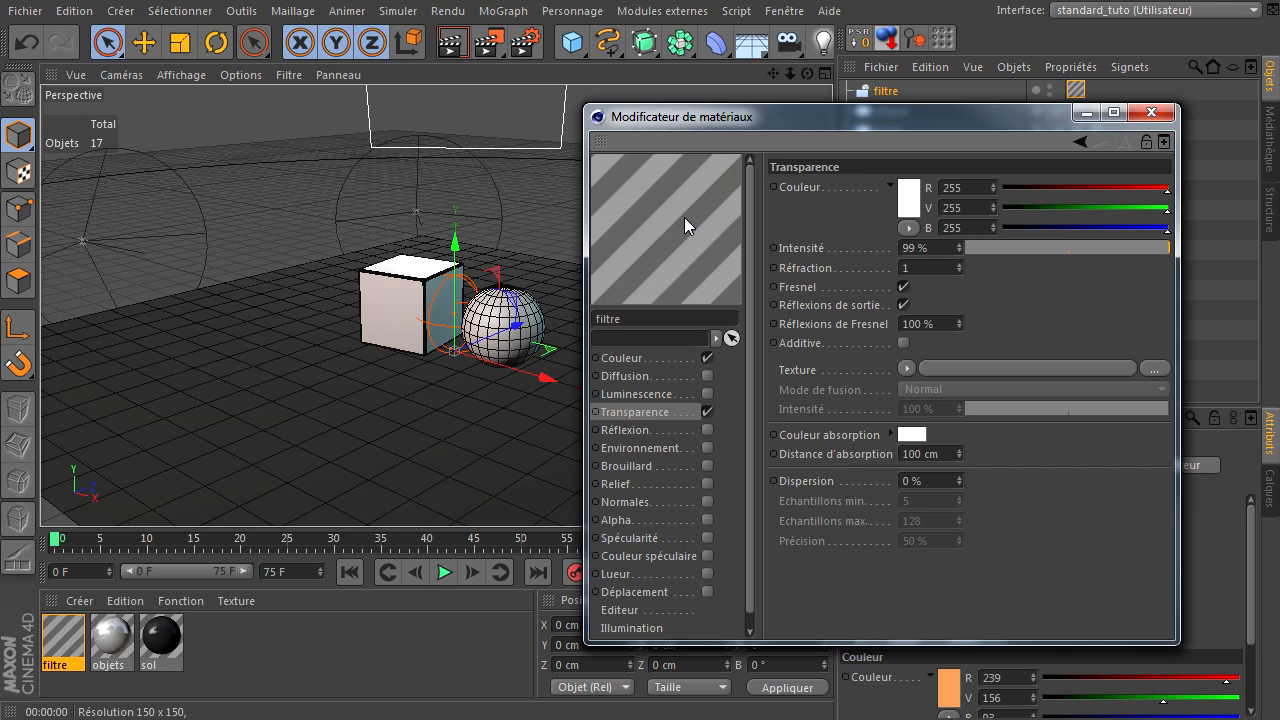
pyautogui.click(1151, 112)
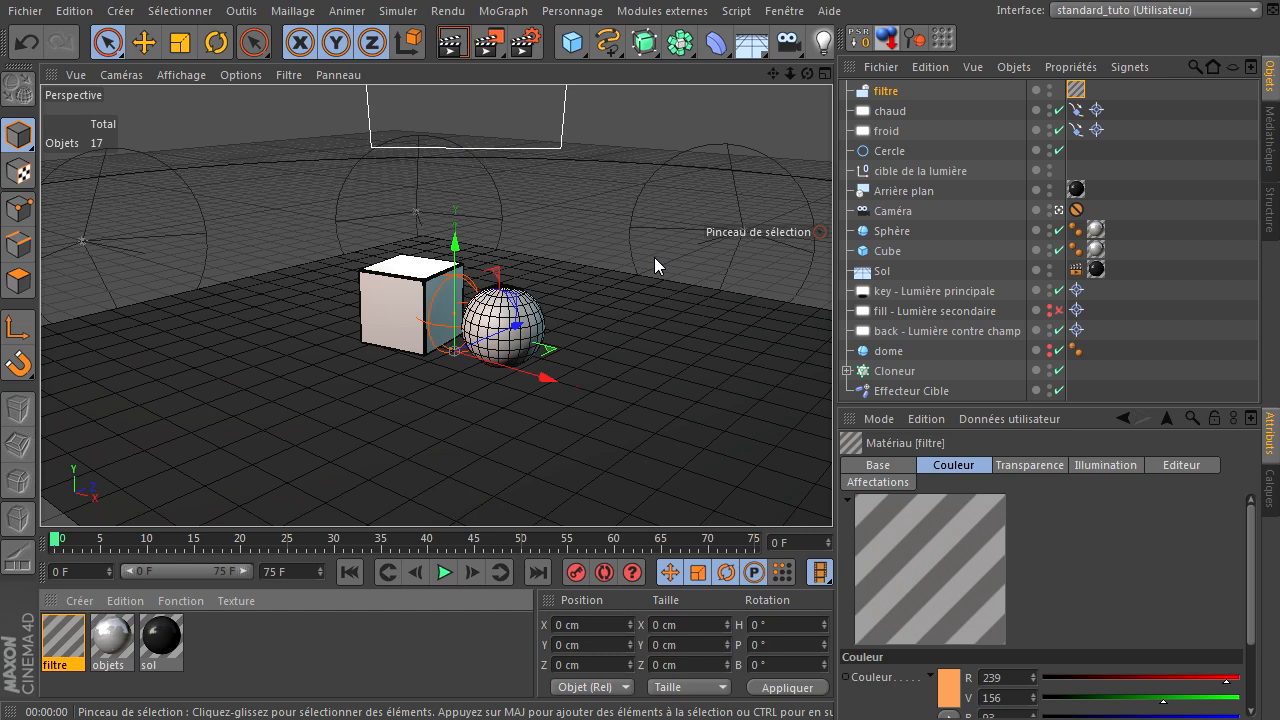
pyautogui.click(454, 50)
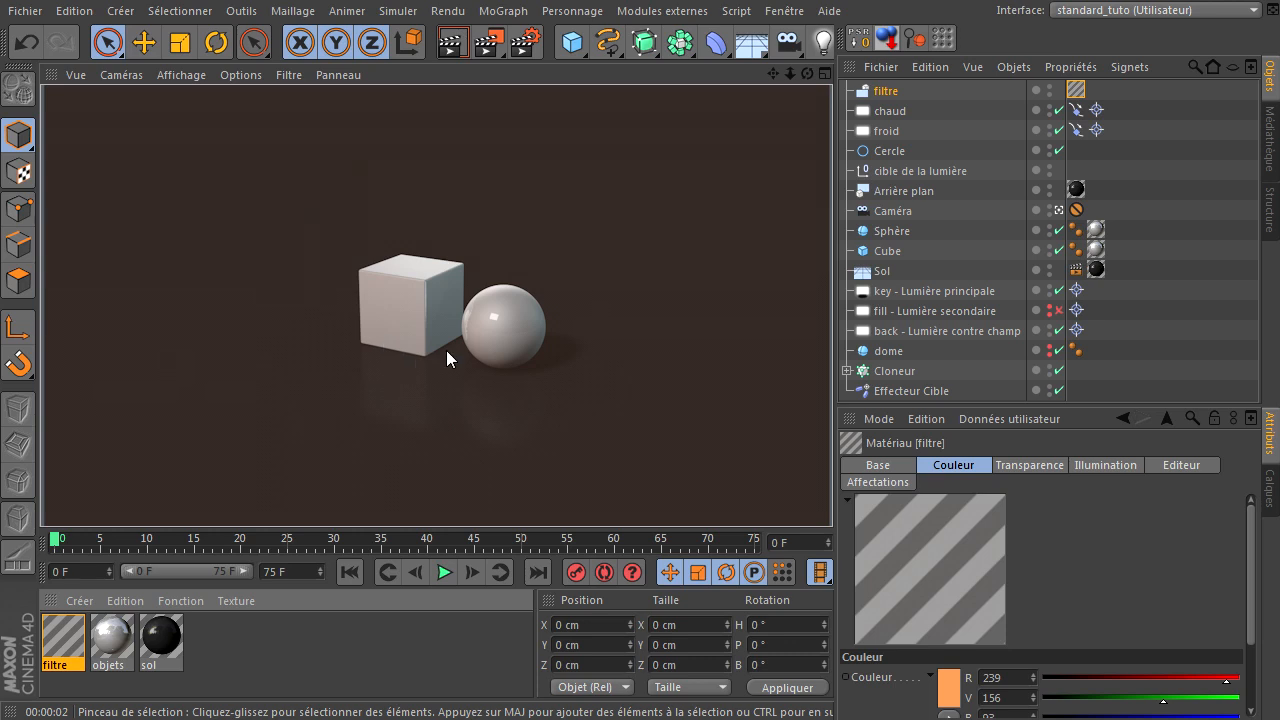
# Change the "filtre" material's colour to a light blue, RGB 146, 202, 226, and render the camera view
pyautogui.doubleClick(63, 640)
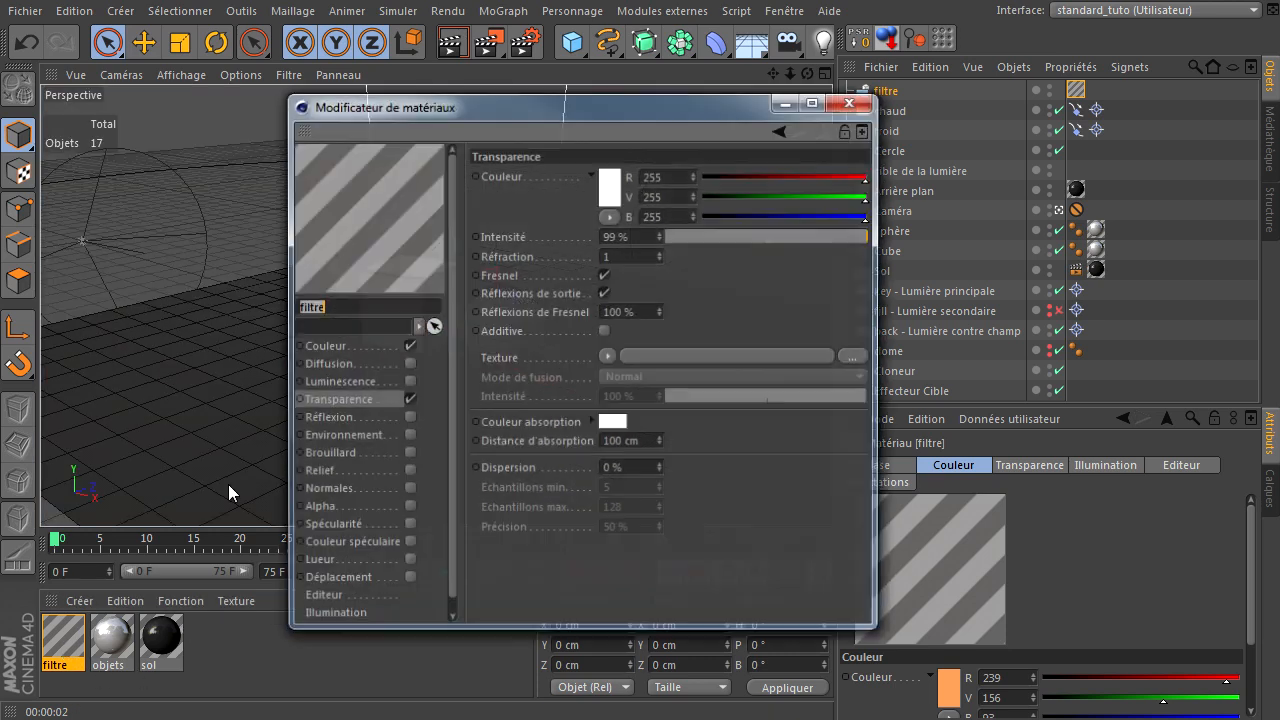
pyautogui.moveTo(665, 107); pyautogui.dragTo(1155, 112)
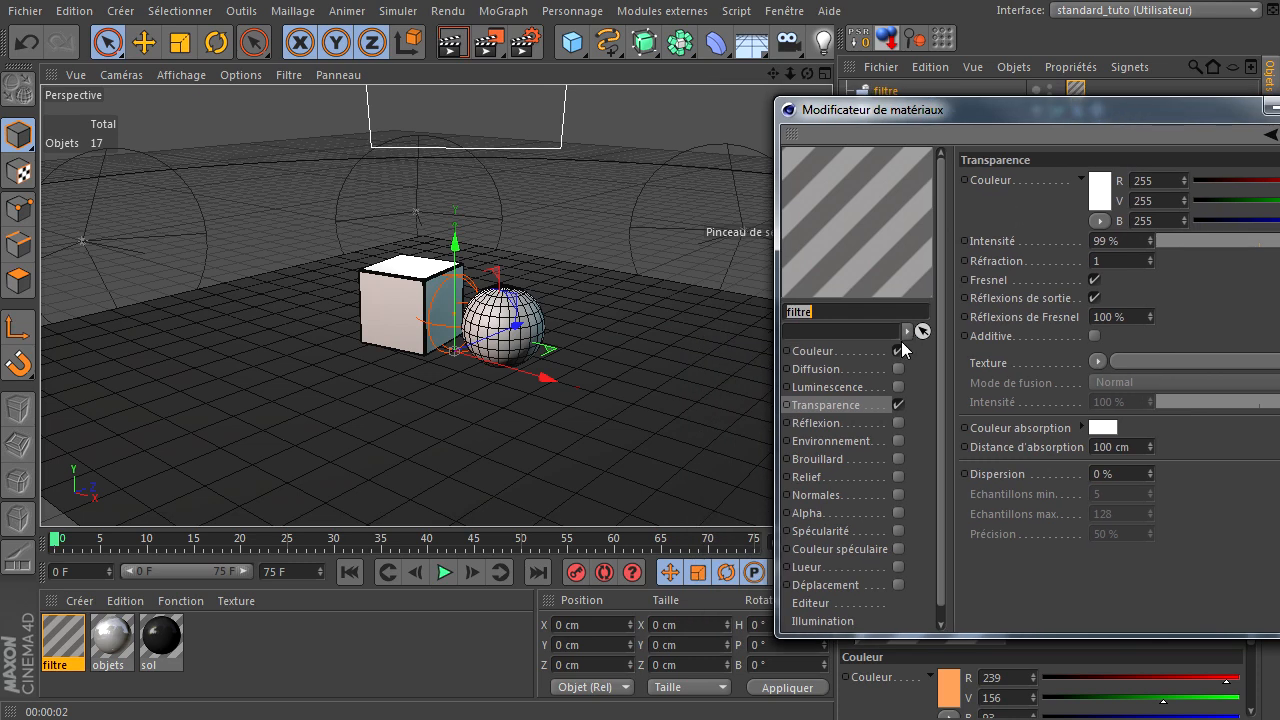
pyautogui.click(852, 349)
pyautogui.click(1064, 196)
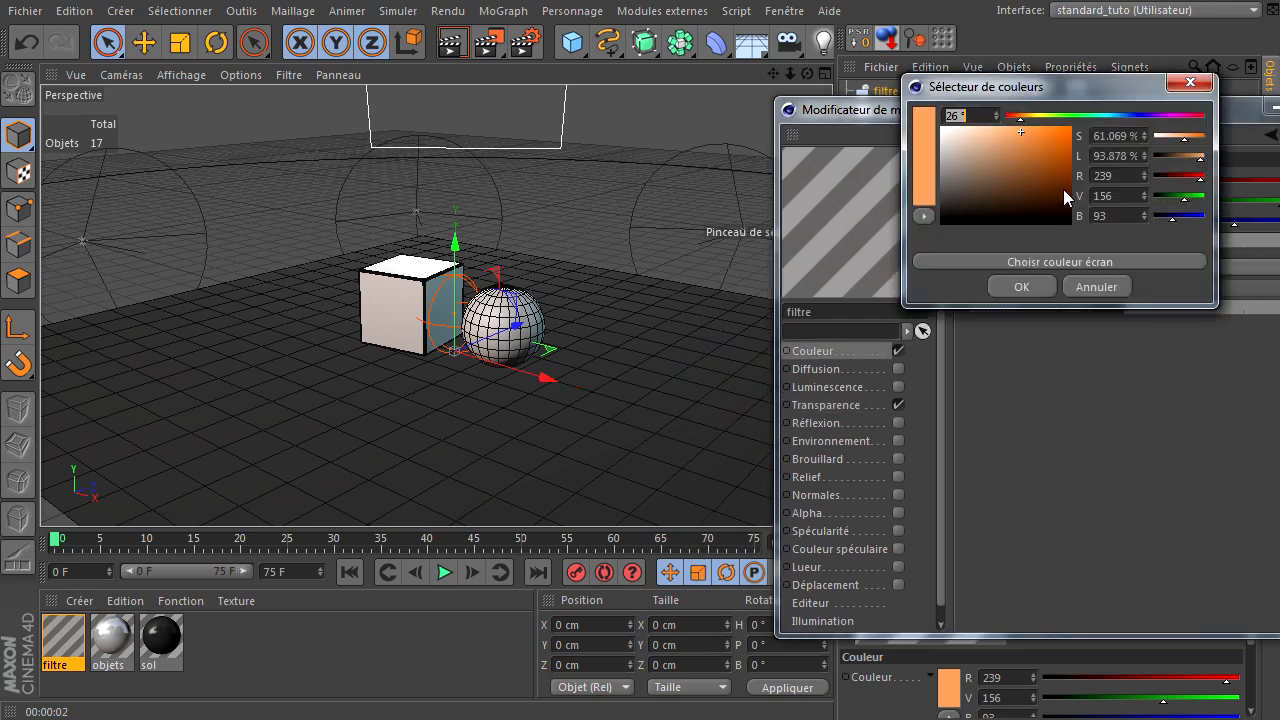
pyautogui.click(1114, 116)
pyautogui.click(1002, 131)
pyautogui.moveTo(1002, 130); pyautogui.dragTo(986, 137)
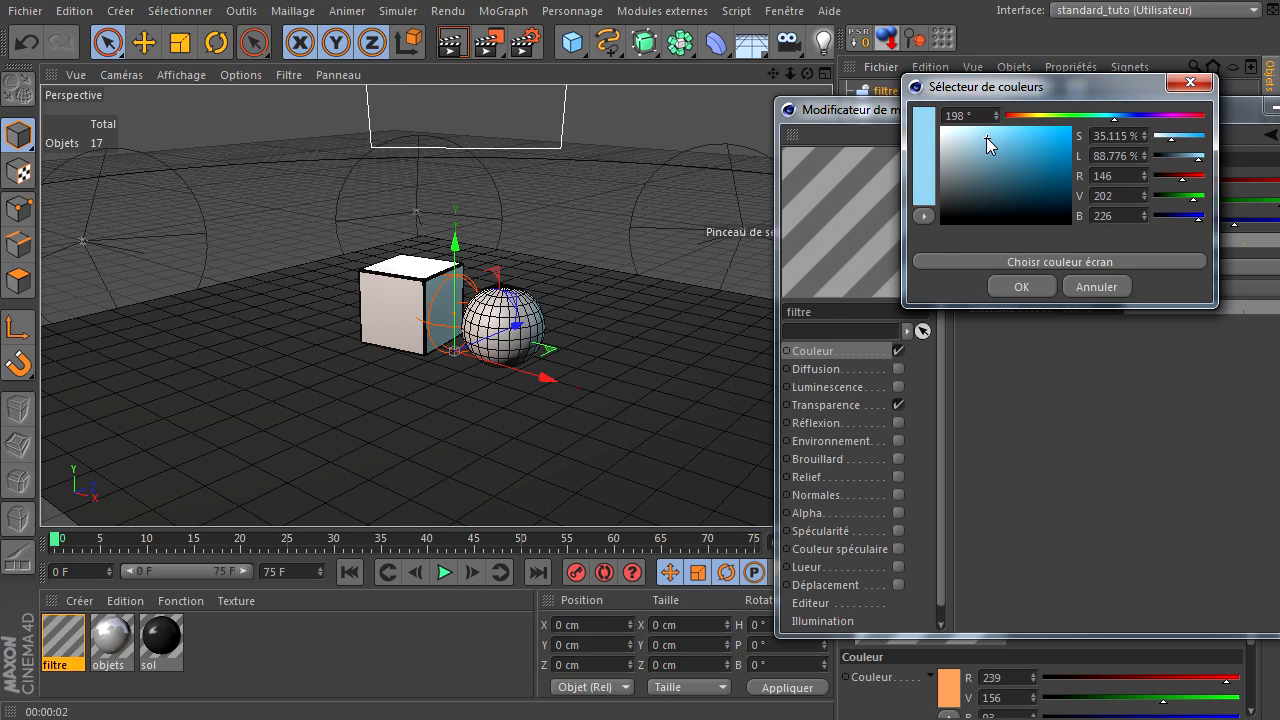
pyautogui.click(1021, 286)
pyautogui.click(453, 42)
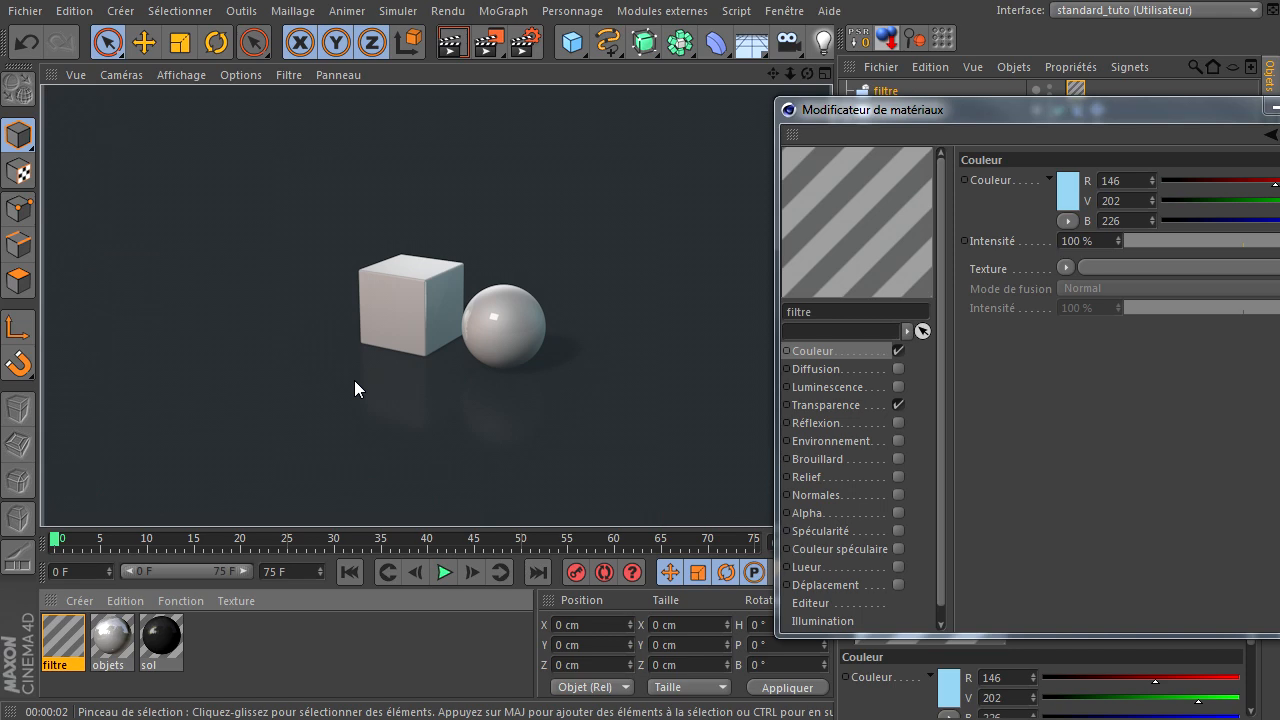
# Try a soft green, RGB 115, 171, 126, as the "filtre" colour and render the camera view
pyautogui.click(1061, 193)
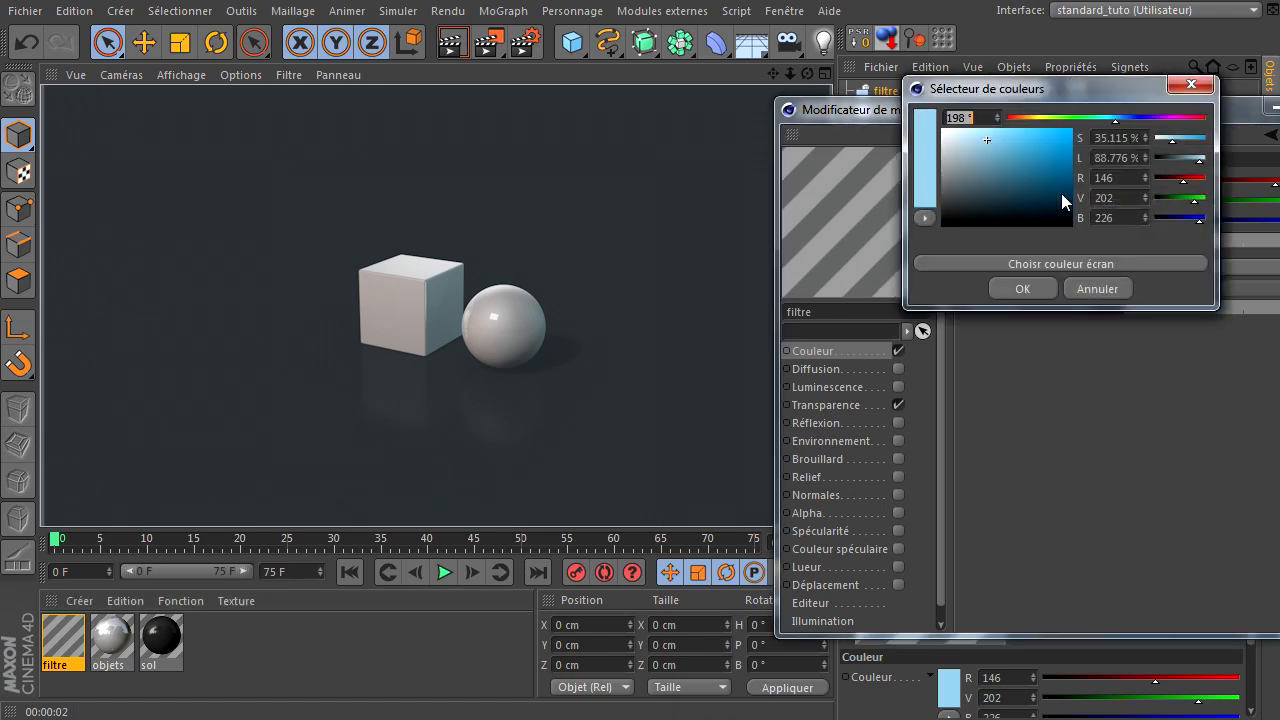
pyautogui.click(1079, 119)
pyautogui.moveTo(1001, 143); pyautogui.dragTo(984, 160)
pyautogui.click(1000, 295)
pyautogui.click(452, 40)
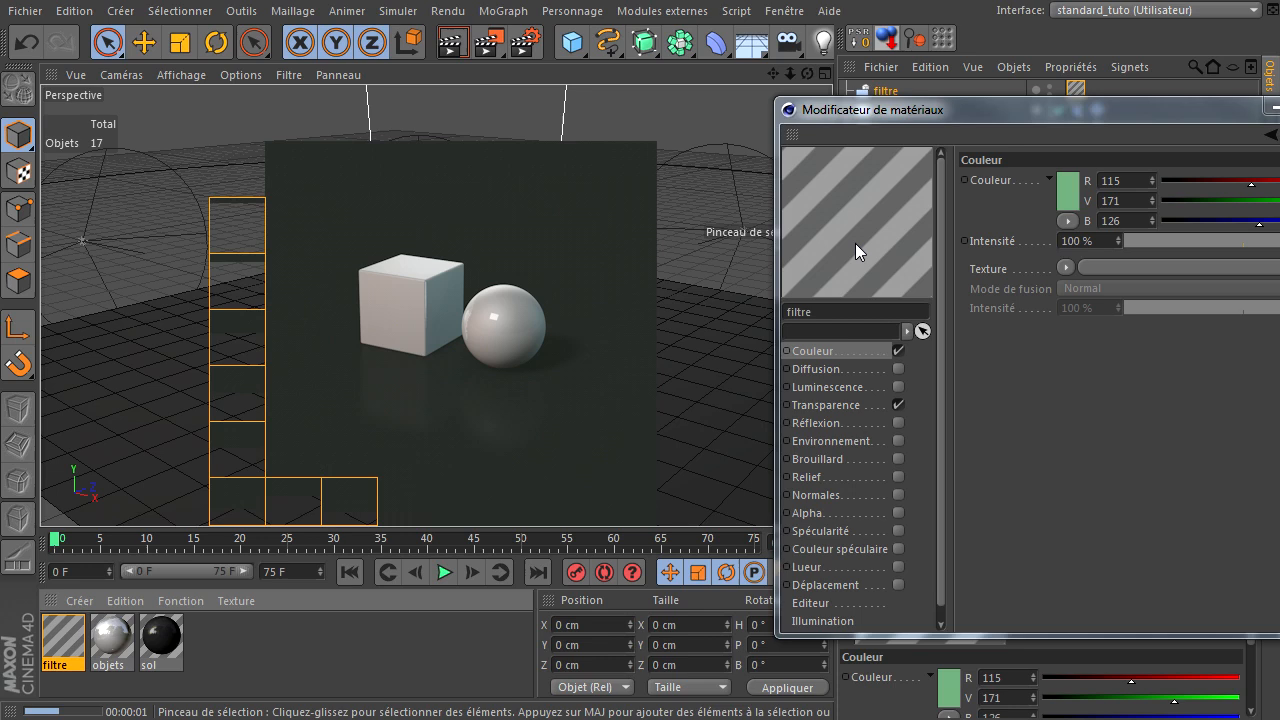
# Darken the "filtre" colour to a deep green, RGB 24, 85, 37, render the camera view and close the material editor
pyautogui.click(1068, 188)
pyautogui.moveTo(1009, 185); pyautogui.dragTo(1040, 180)
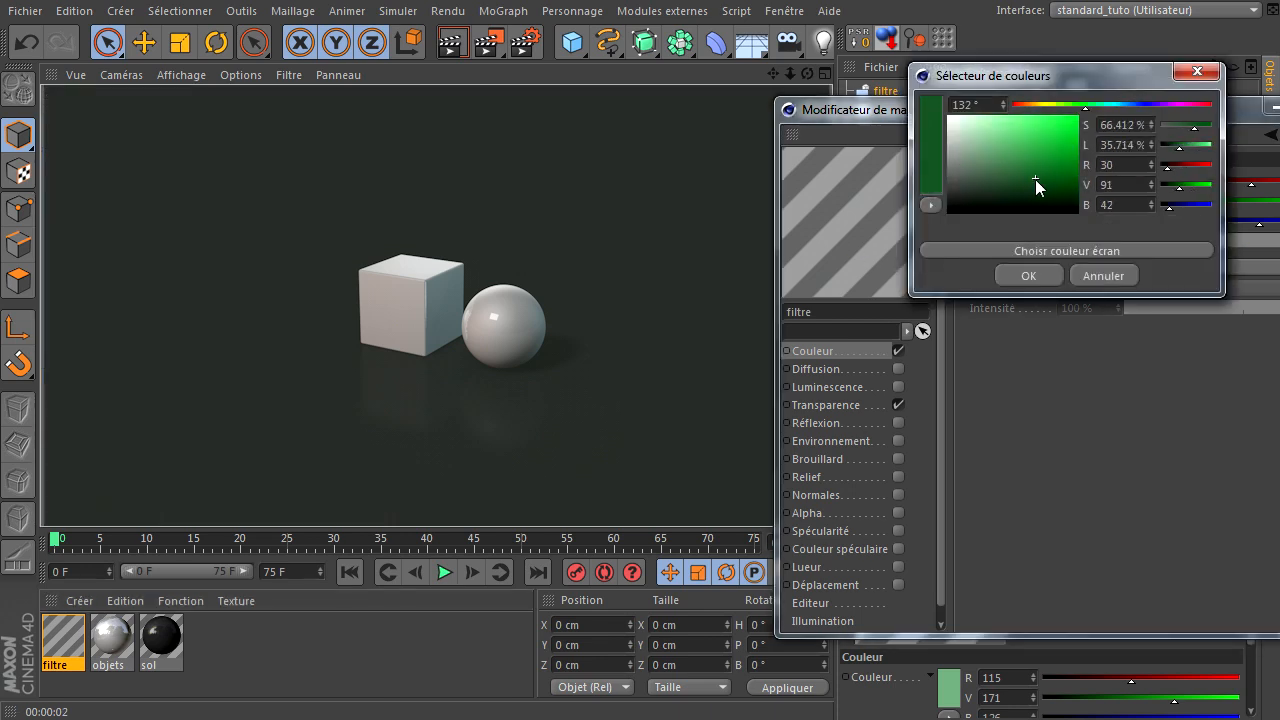
pyautogui.click(1000, 272)
pyautogui.hotkey('ctrl', 'r')
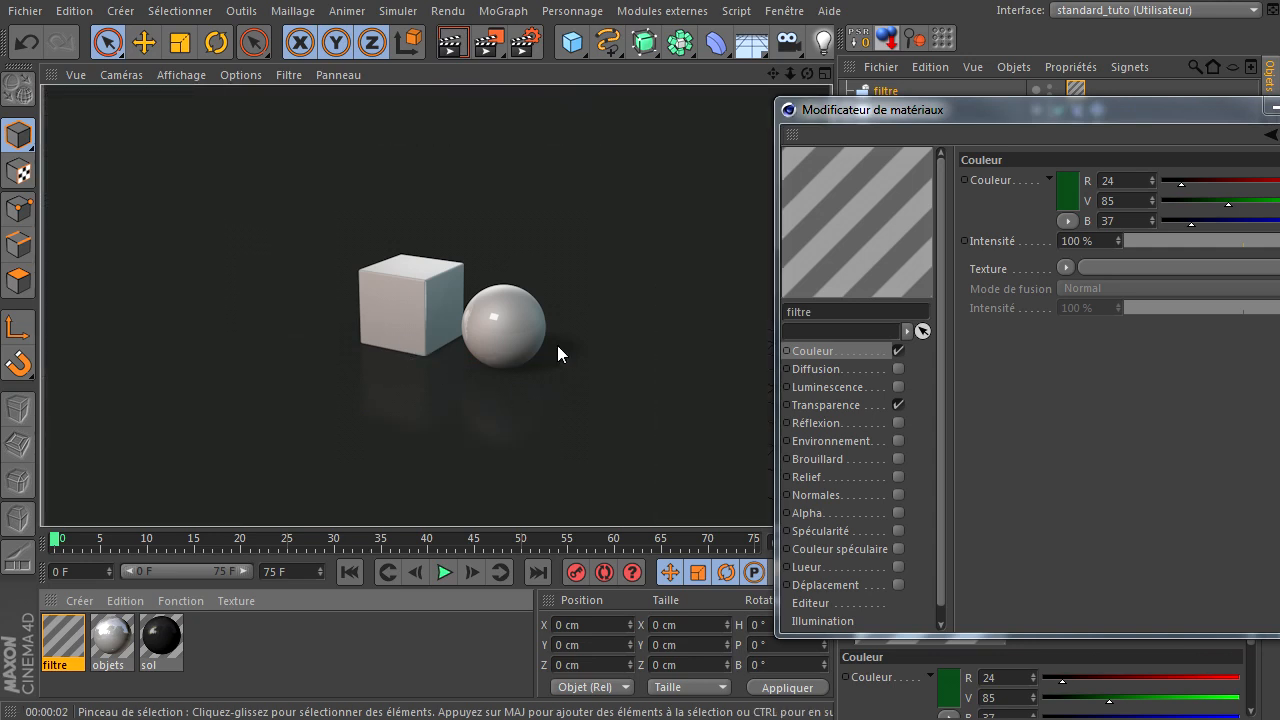
pyautogui.moveTo(1059, 110); pyautogui.dragTo(1279, 447)
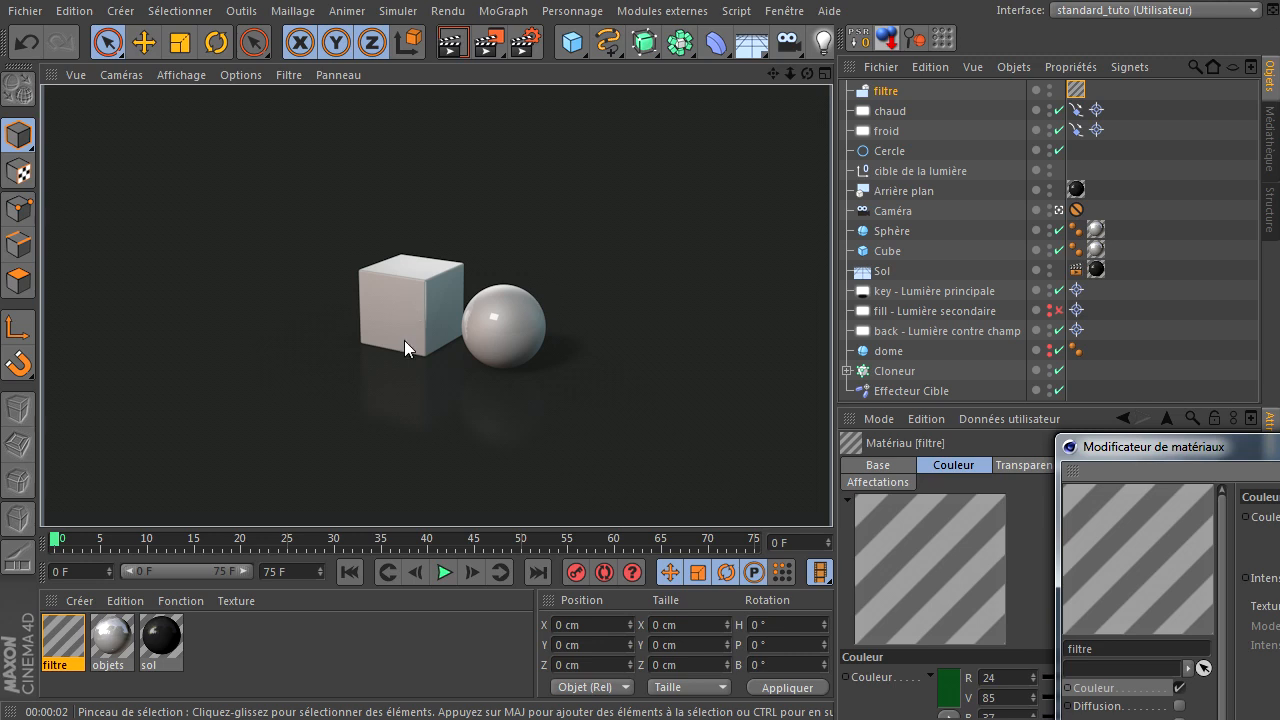
pyautogui.click(1279, 446)
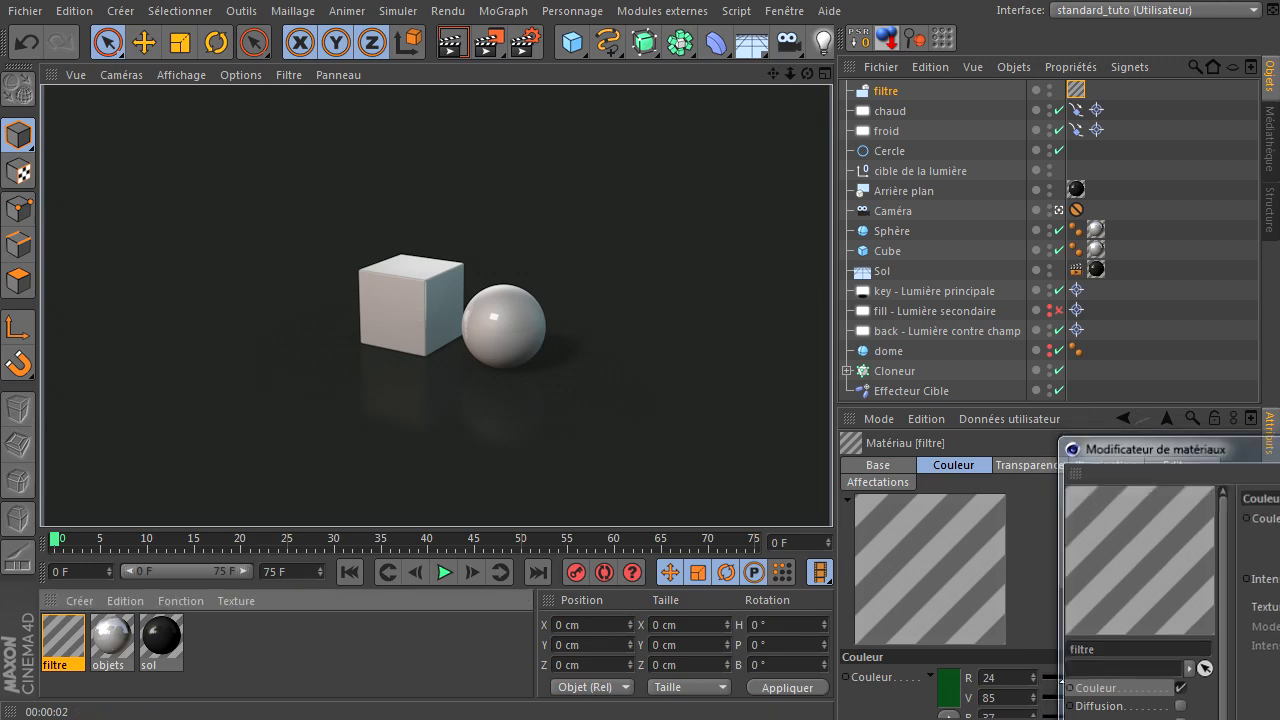
# In the render settings, disable saving the image and set the output's Images range to Image courante
pyautogui.click(525, 43)
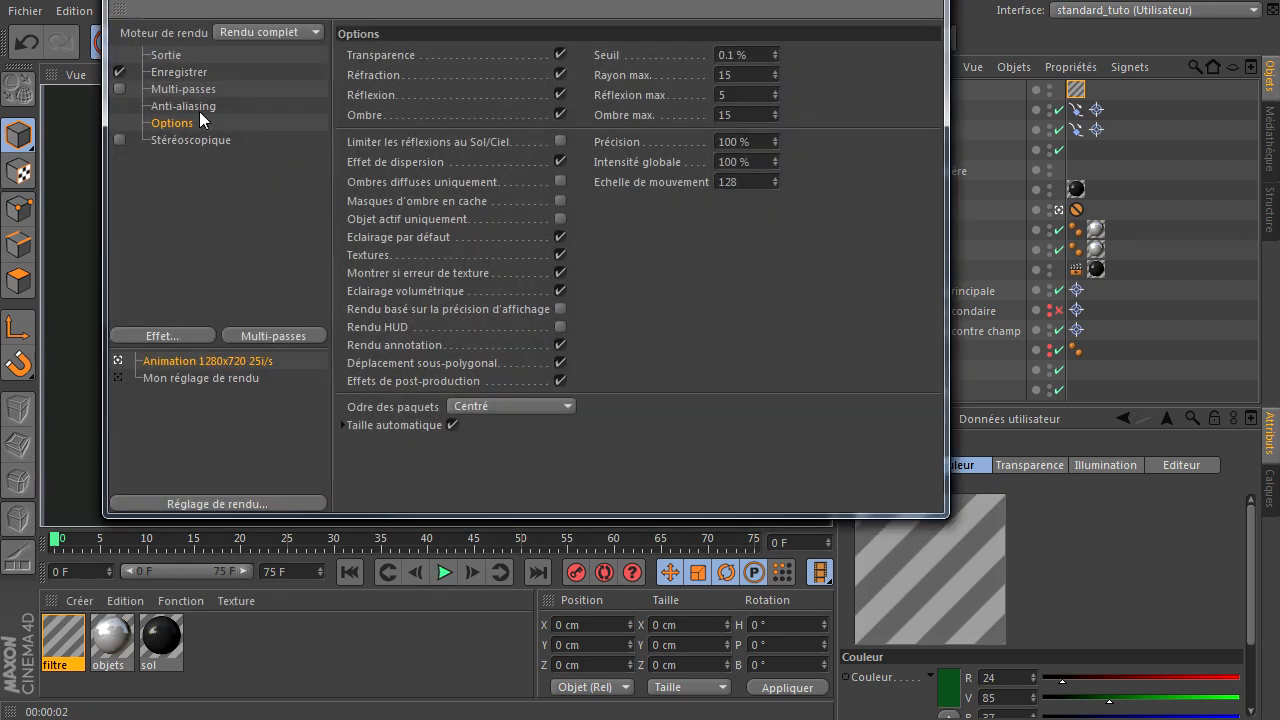
pyautogui.click(168, 56)
pyautogui.click(121, 72)
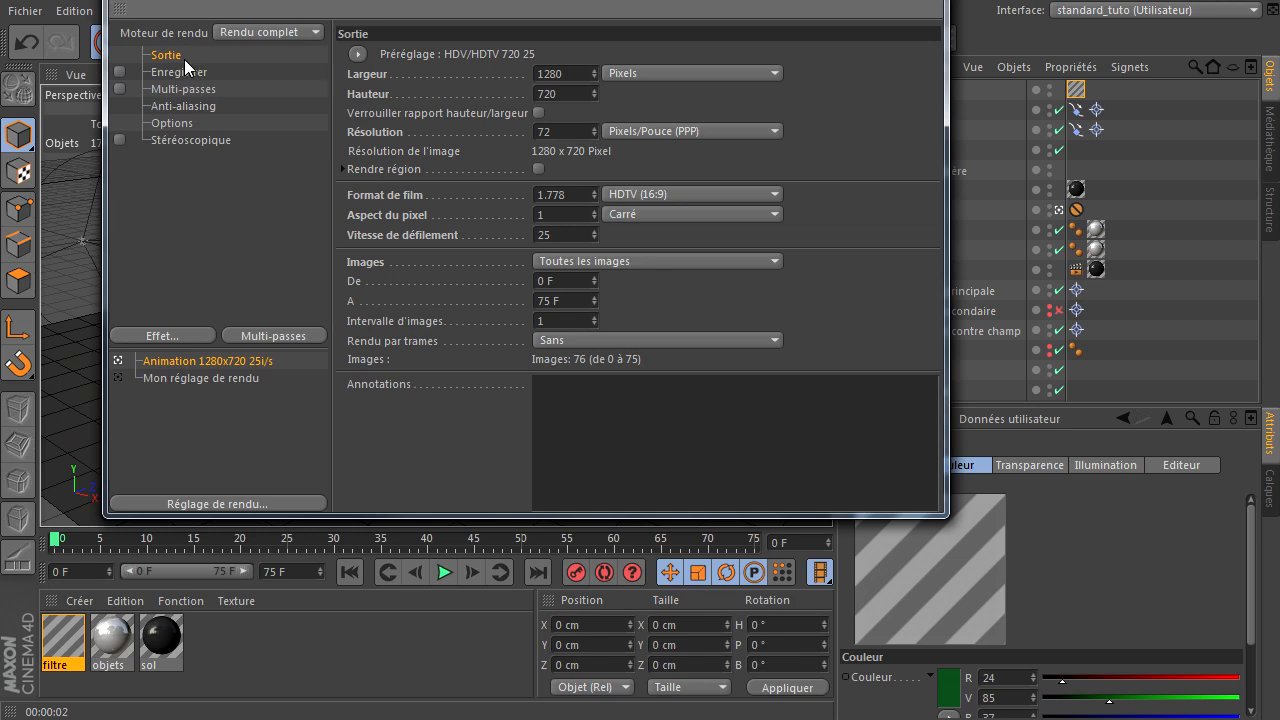
pyautogui.click(636, 261)
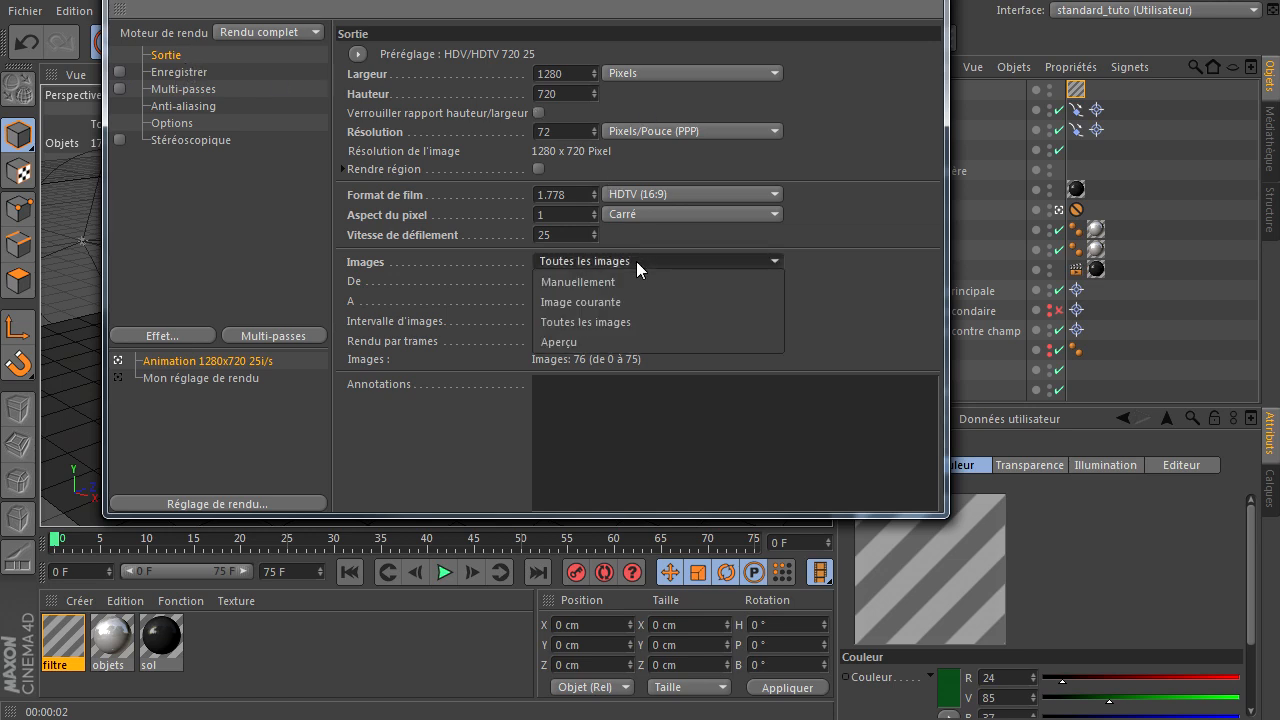
pyautogui.click(637, 303)
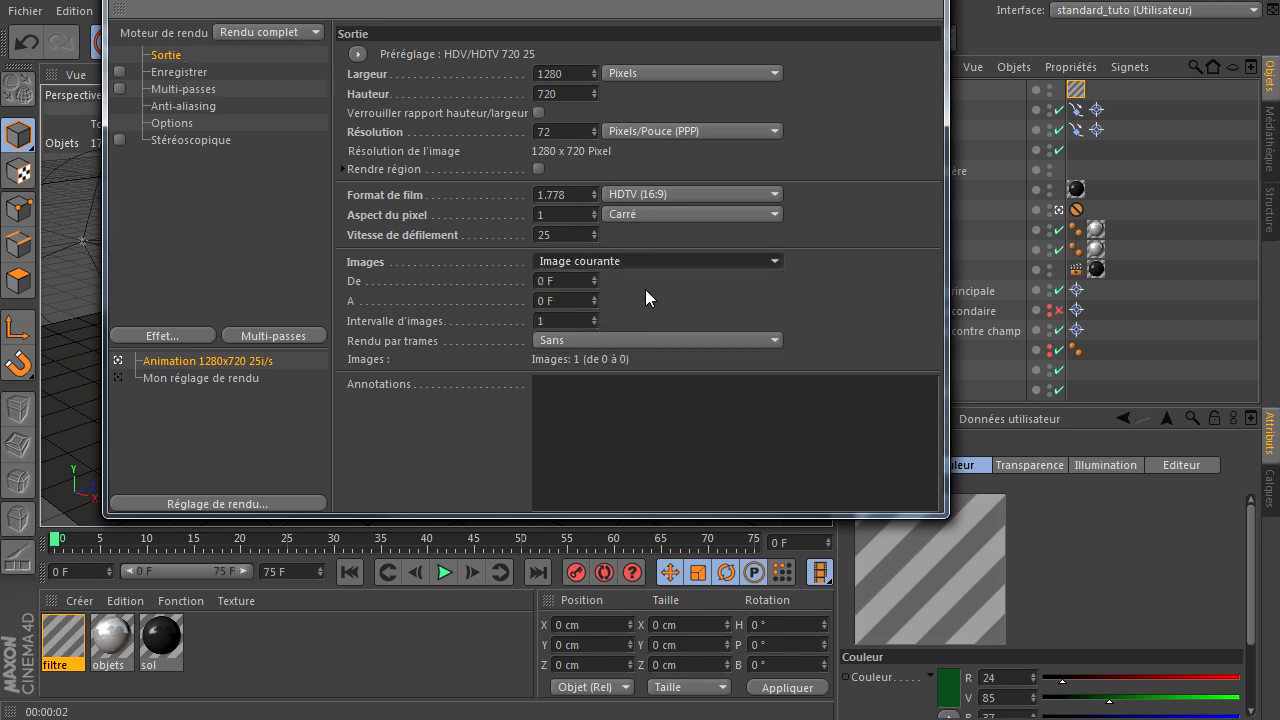
pyautogui.click(933, 2)
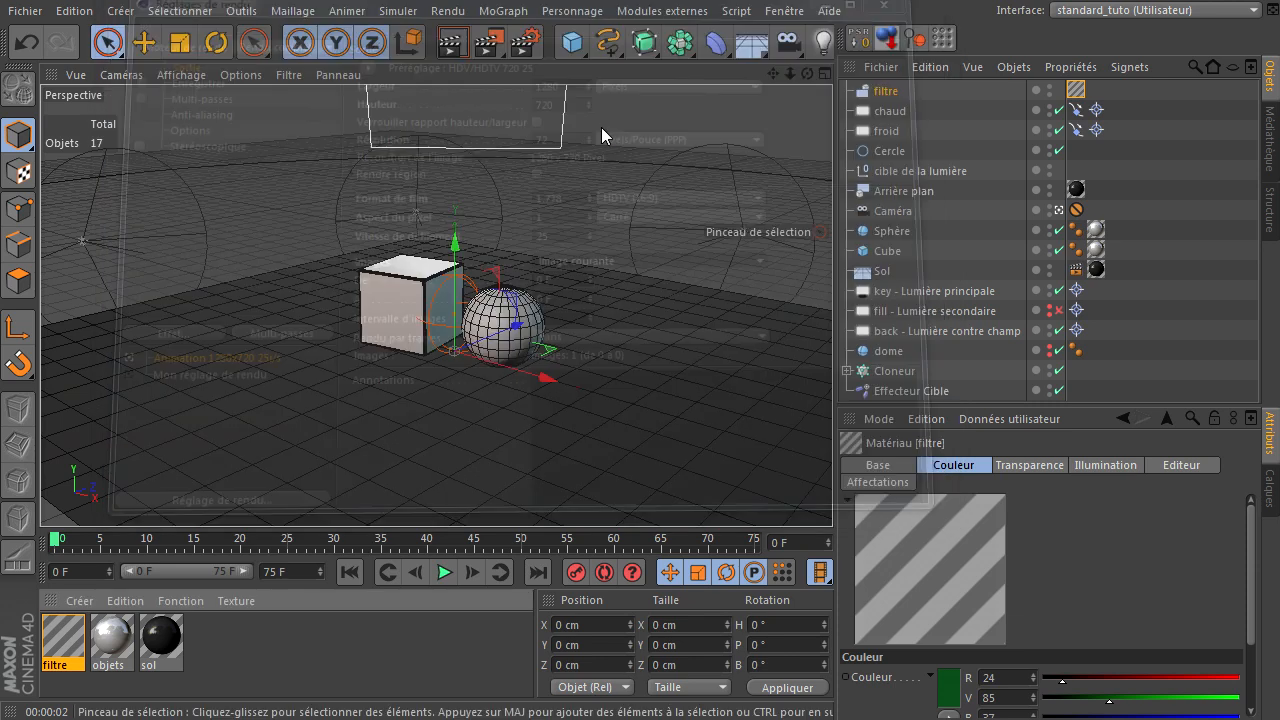
# Render the current frame in the picture viewer and activate the viewer's image filter
pyautogui.click(490, 49)
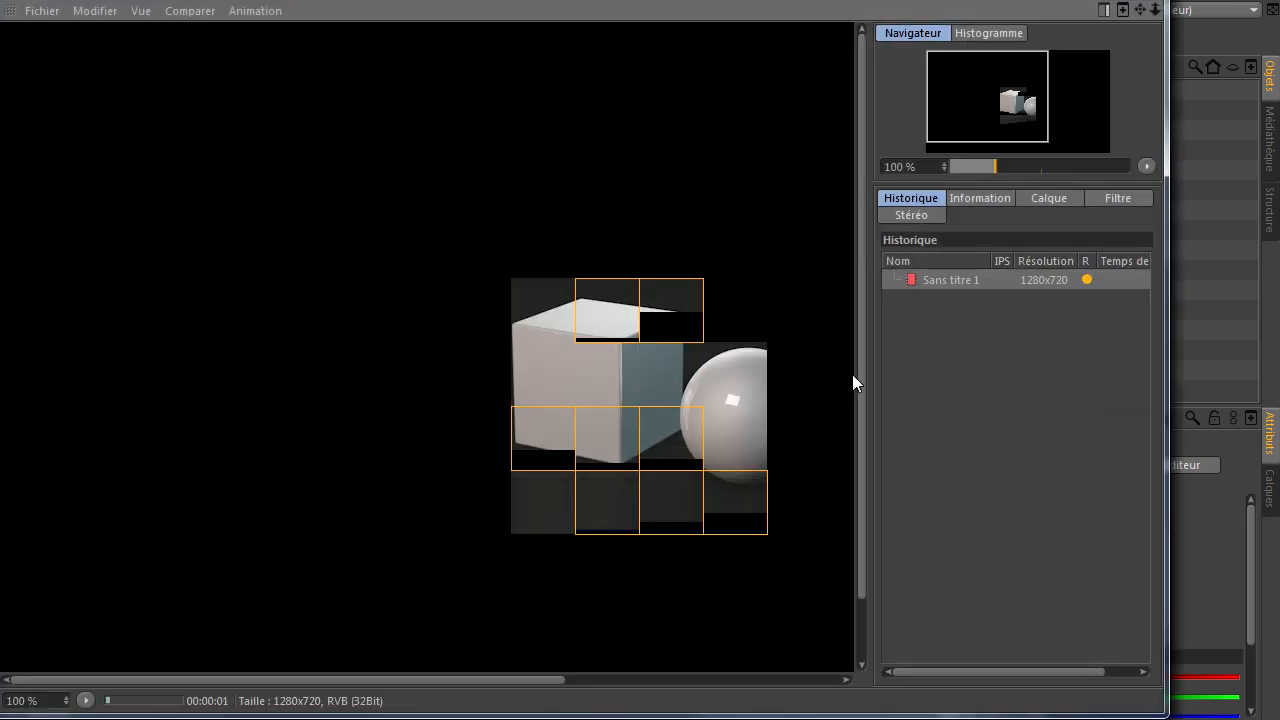
pyautogui.scroll(-2, 605, 451)
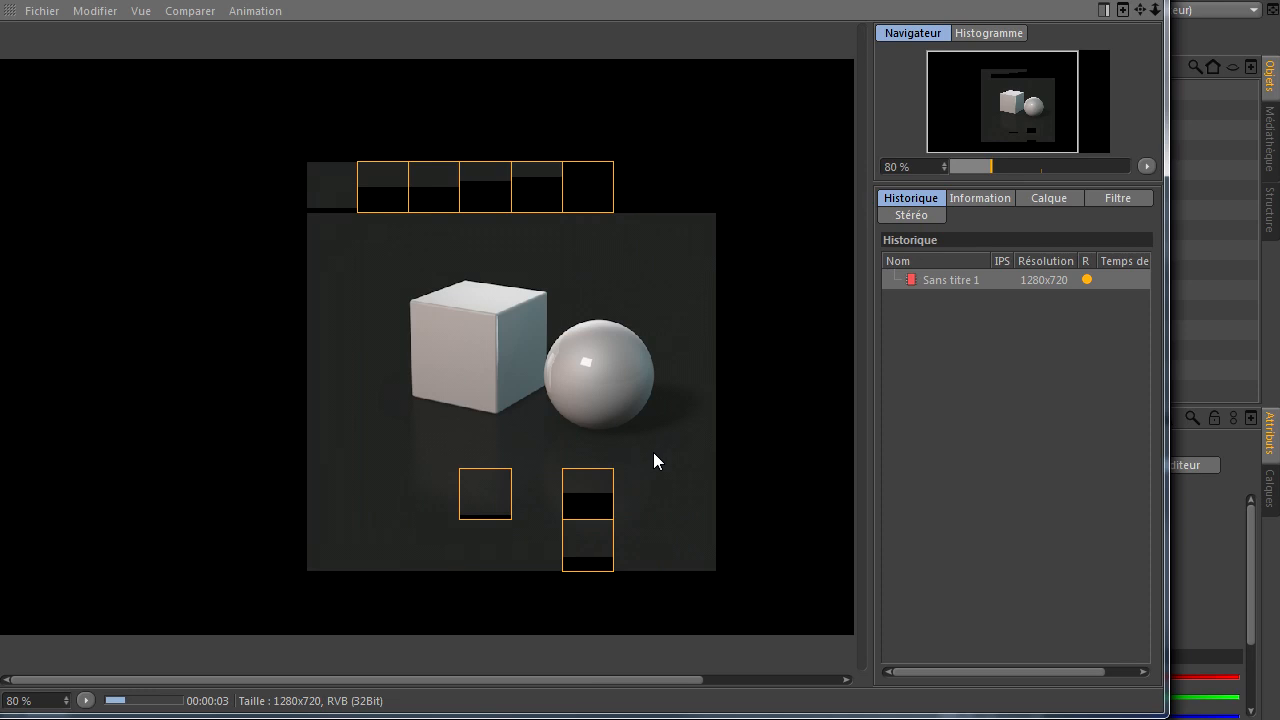
pyautogui.click(1128, 202)
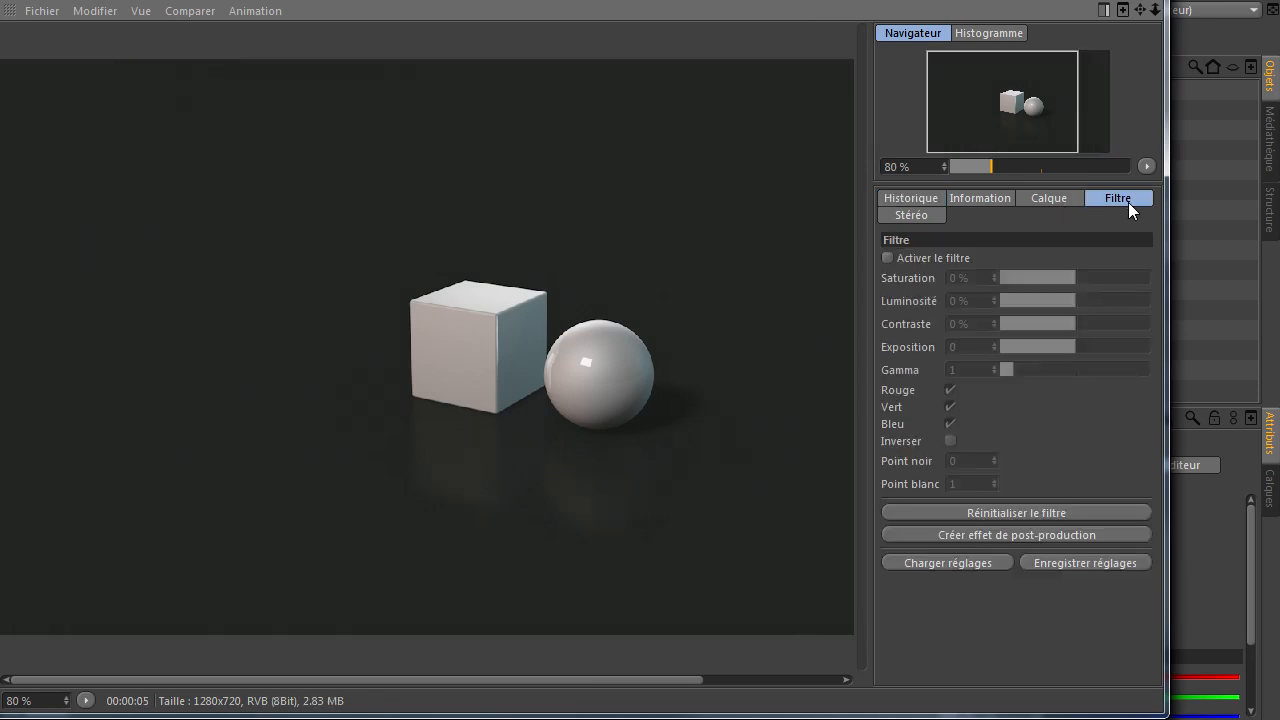
pyautogui.click(919, 259)
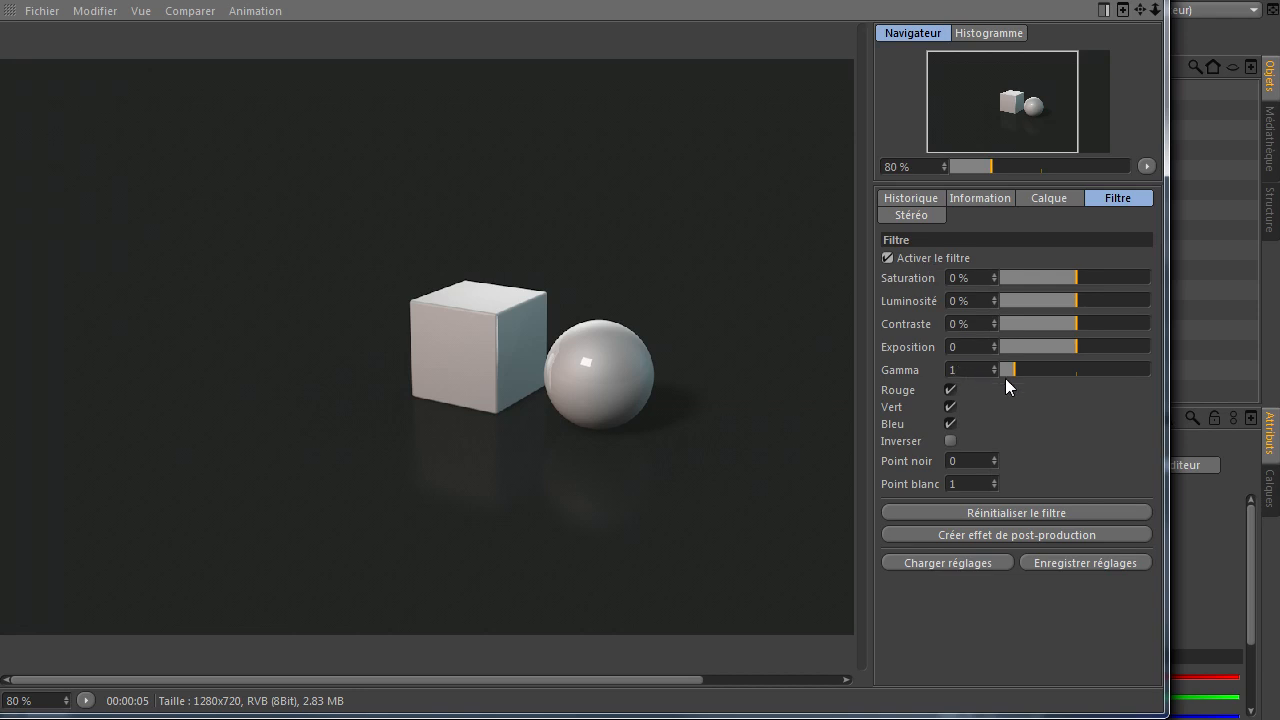
# Toggle each of the viewer filter's Rouge, Vert, Bleu and Inverser options and return them to their original state
pyautogui.click(948, 391)
pyautogui.click(949, 391)
pyautogui.click(949, 407)
pyautogui.click(949, 408)
pyautogui.click(950, 424)
pyautogui.click(950, 424)
pyautogui.click(948, 440)
pyautogui.click(948, 440)
# Try Saturation -6 %, Luminosité 11 %, Contraste -15 % and Exposition -0.3 on the rendered image, then reset and deactivate the filter
pyautogui.moveTo(1075, 268); pyautogui.dragTo(1074, 347)
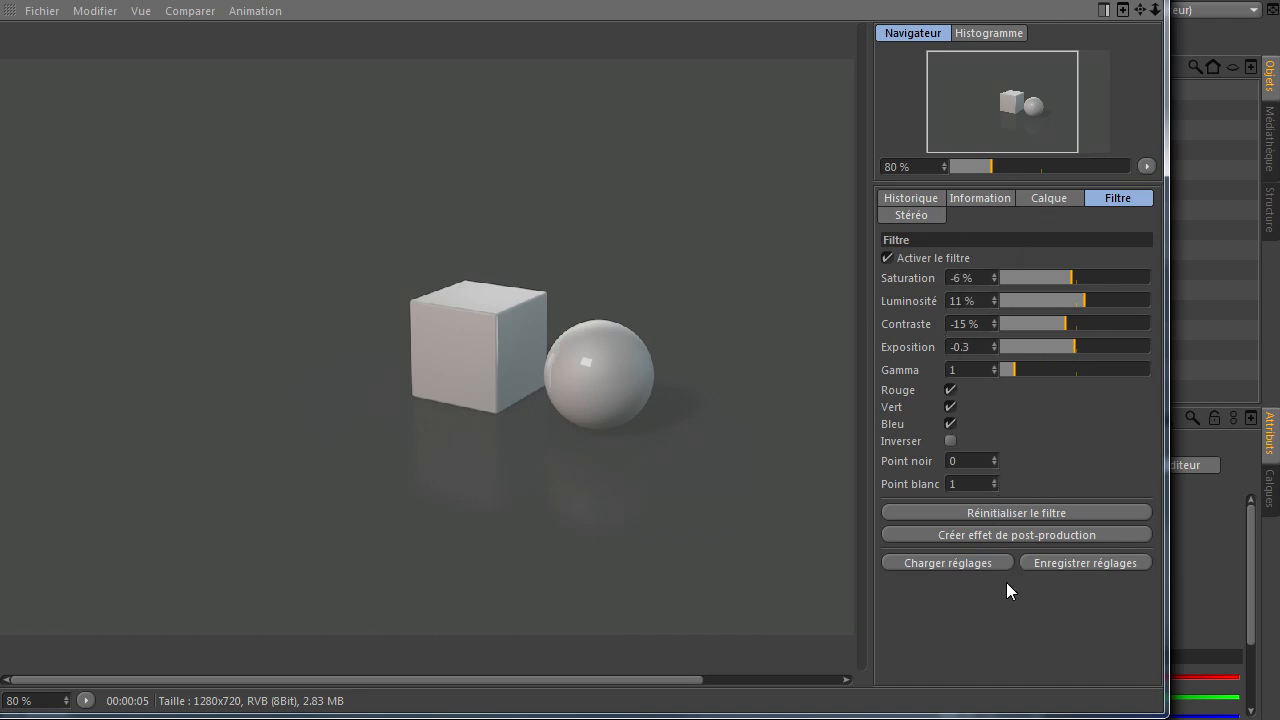
pyautogui.click(996, 512)
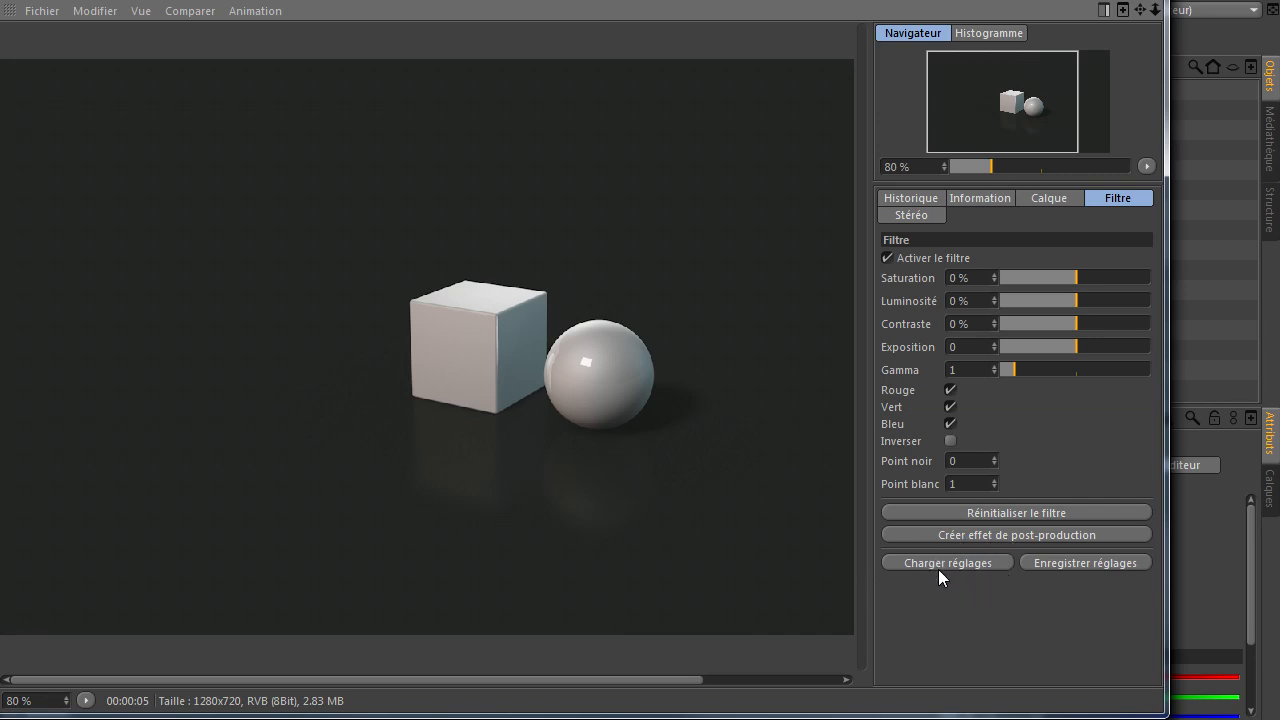
pyautogui.click(887, 259)
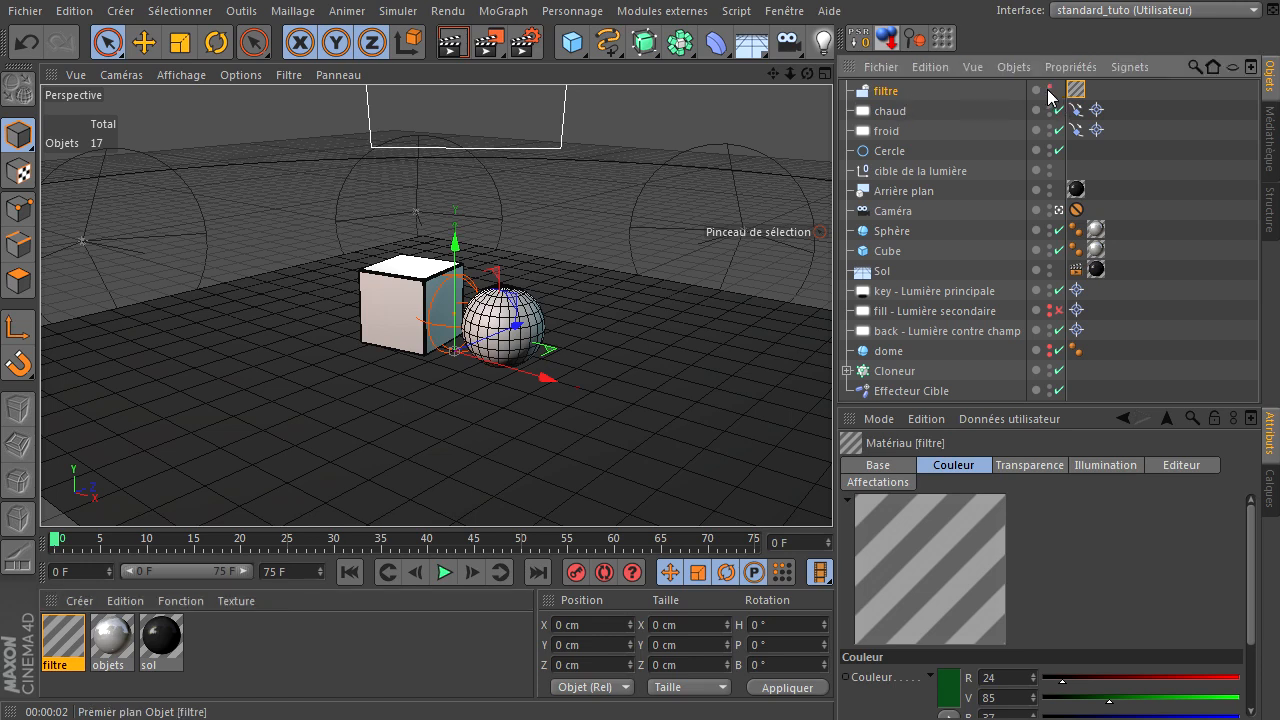
# Render the camera view with the "filtre" foreground hidden for comparison, then restore its visibility
pyautogui.click(451, 40)
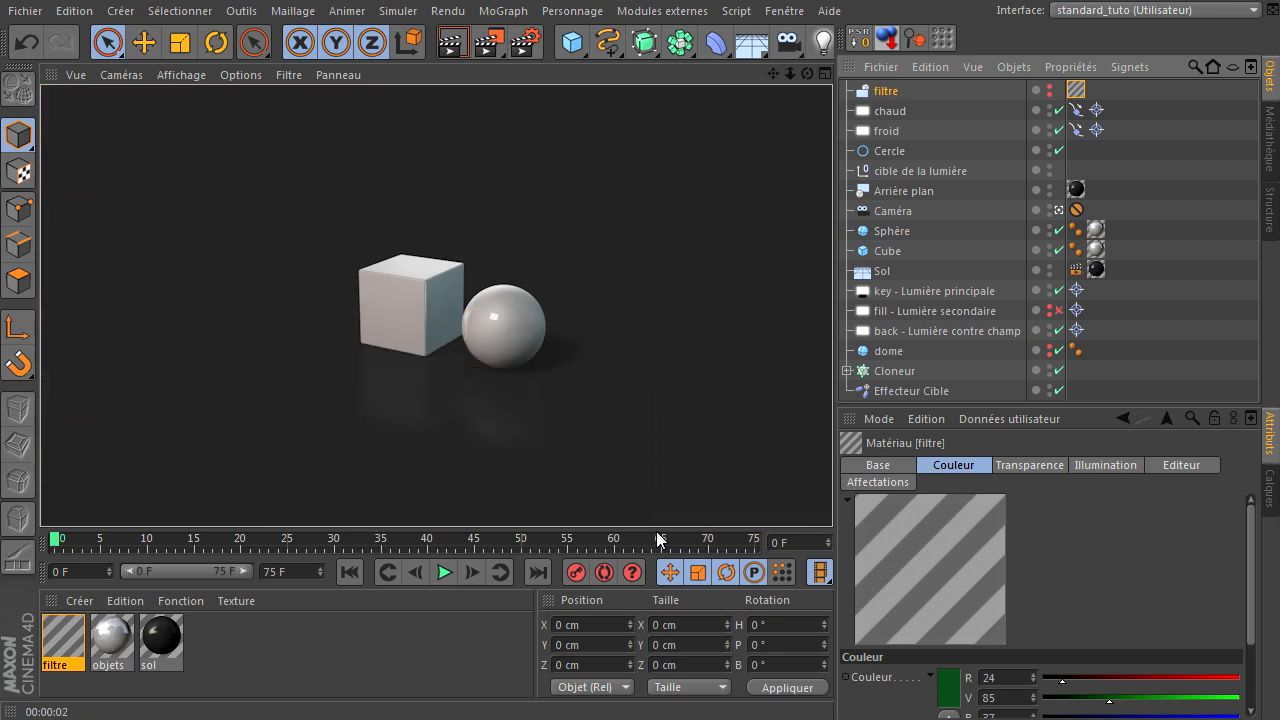
pyautogui.keyDown('alt'); pyautogui.click(1048, 92); pyautogui.keyUp('alt')
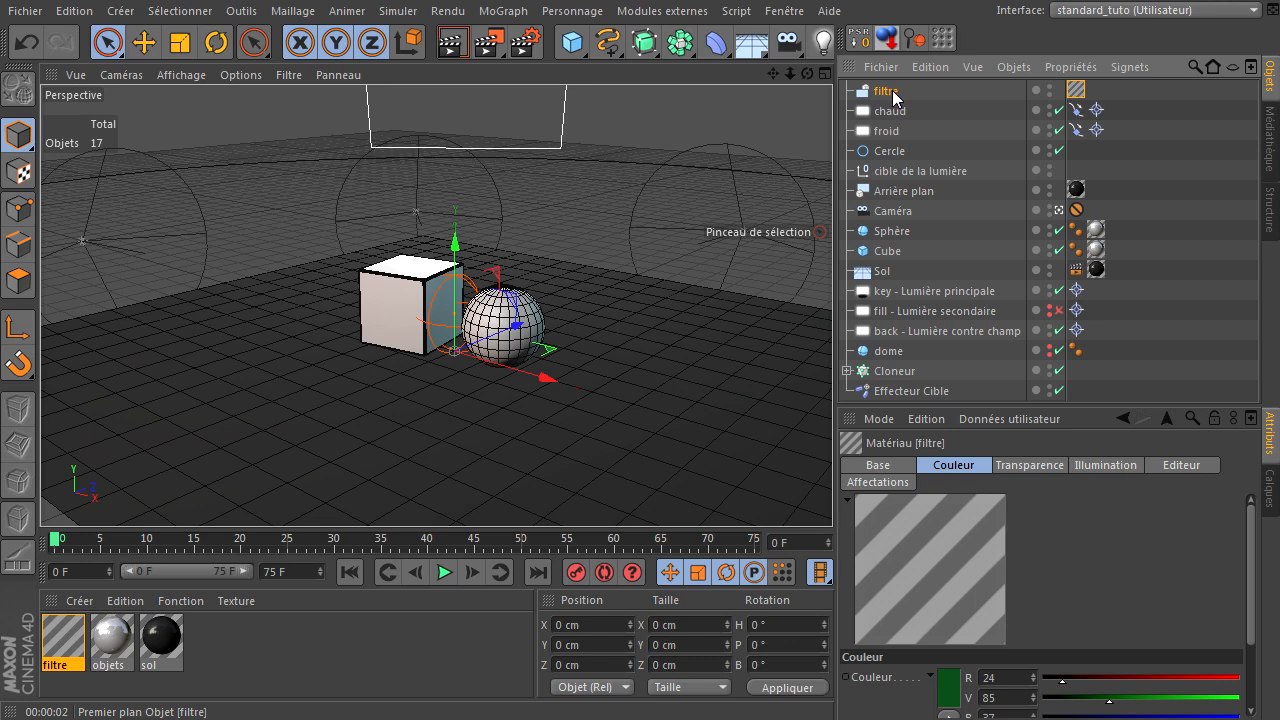
# Darken the "filtre" material's colour to a green of RGB 23, 78, 34 and render the camera view
pyautogui.doubleClick(63, 640)
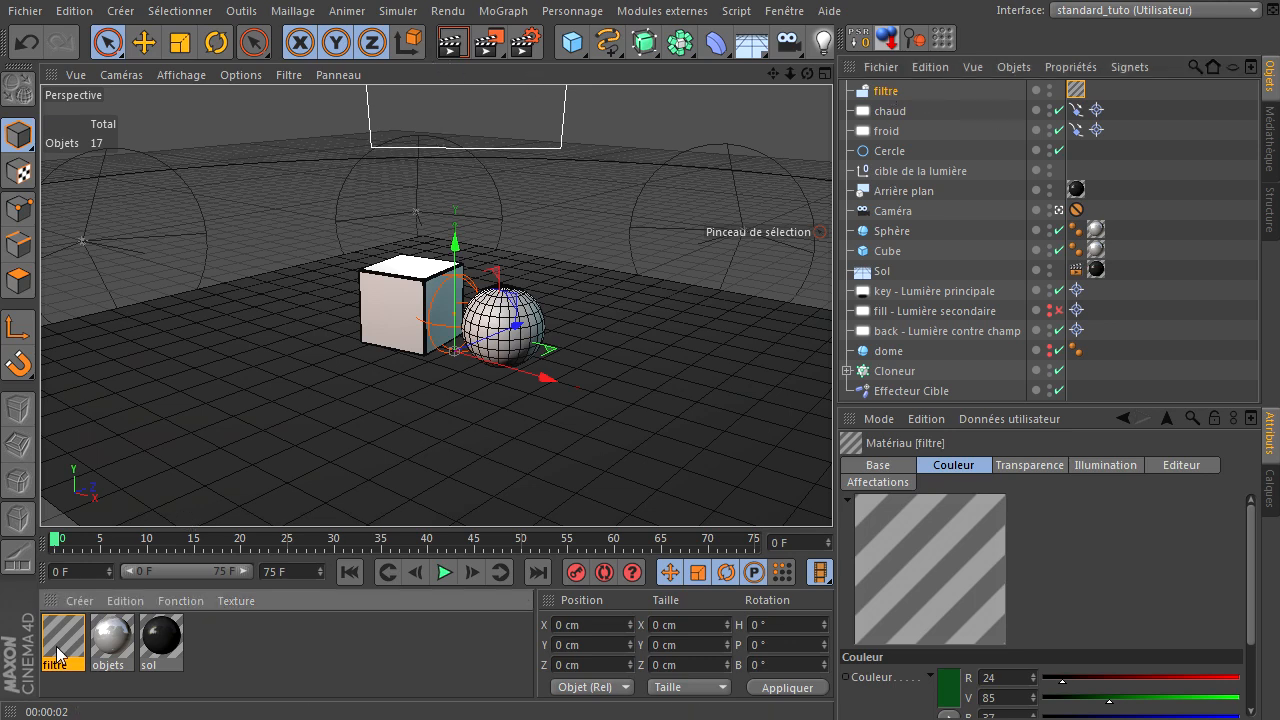
pyautogui.moveTo(498, 117); pyautogui.dragTo(876, 120)
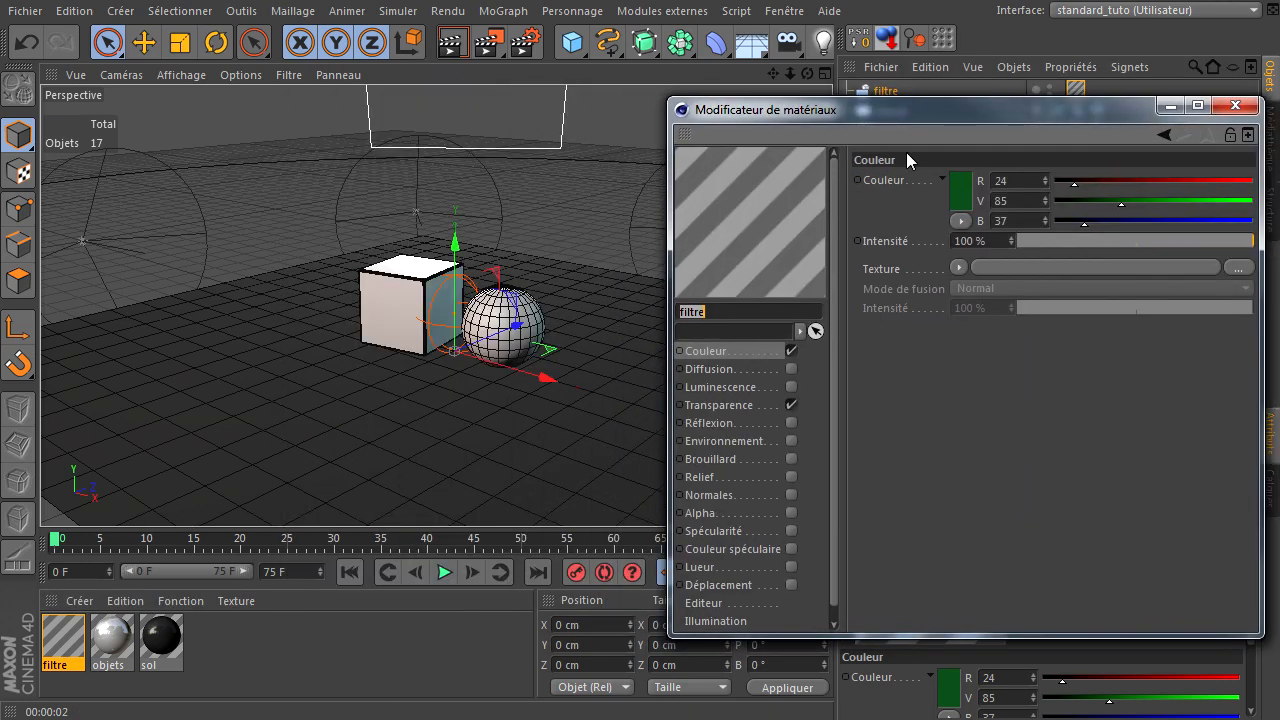
pyautogui.click(950, 190)
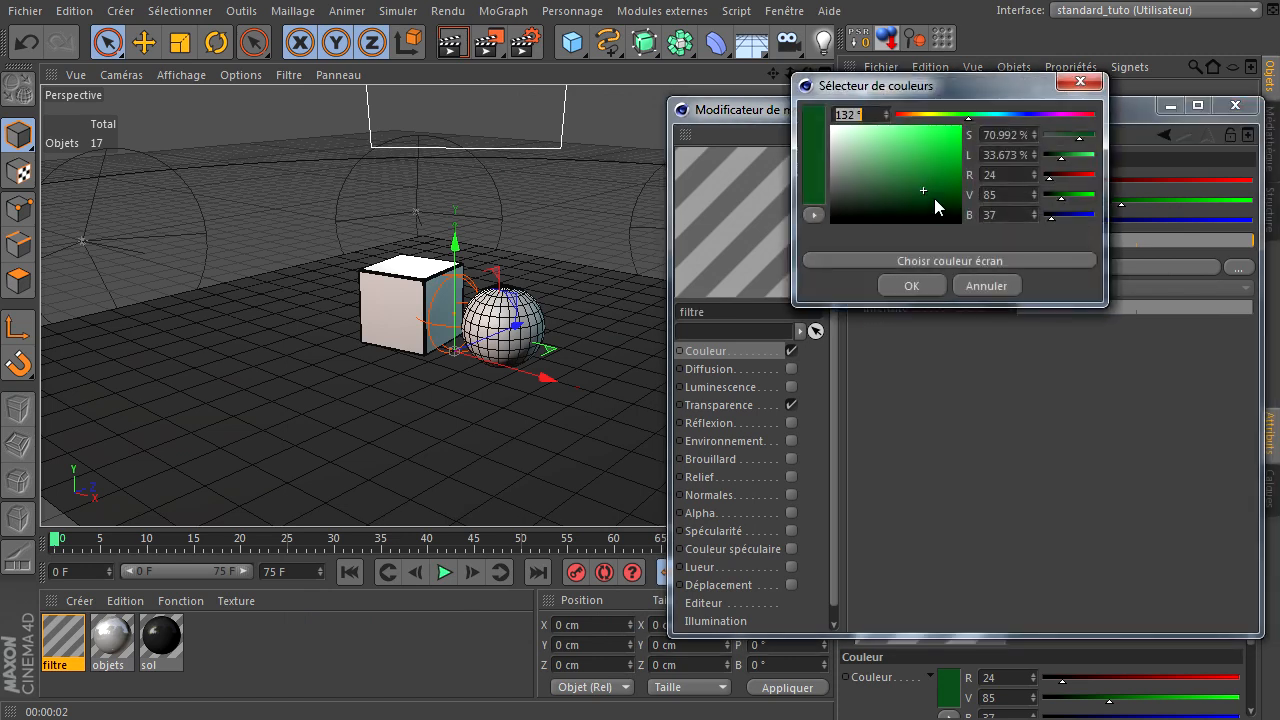
pyautogui.click(930, 202)
pyautogui.click(911, 285)
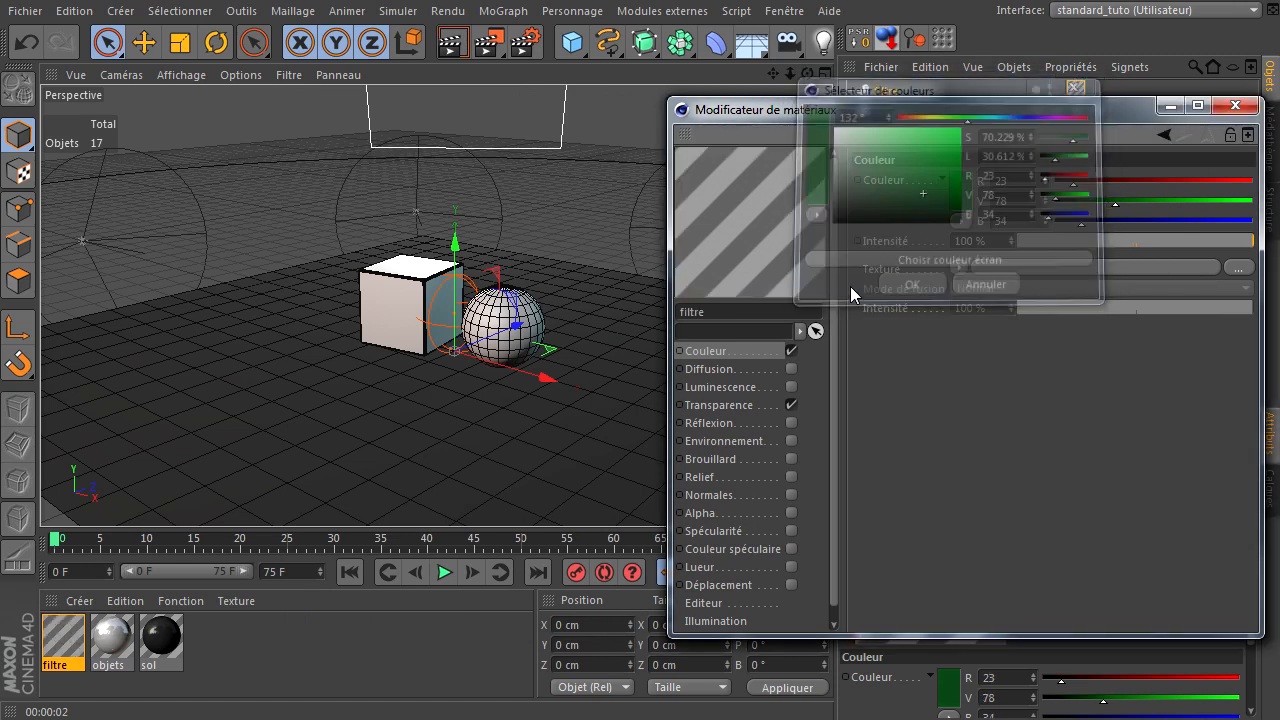
pyautogui.click(452, 42)
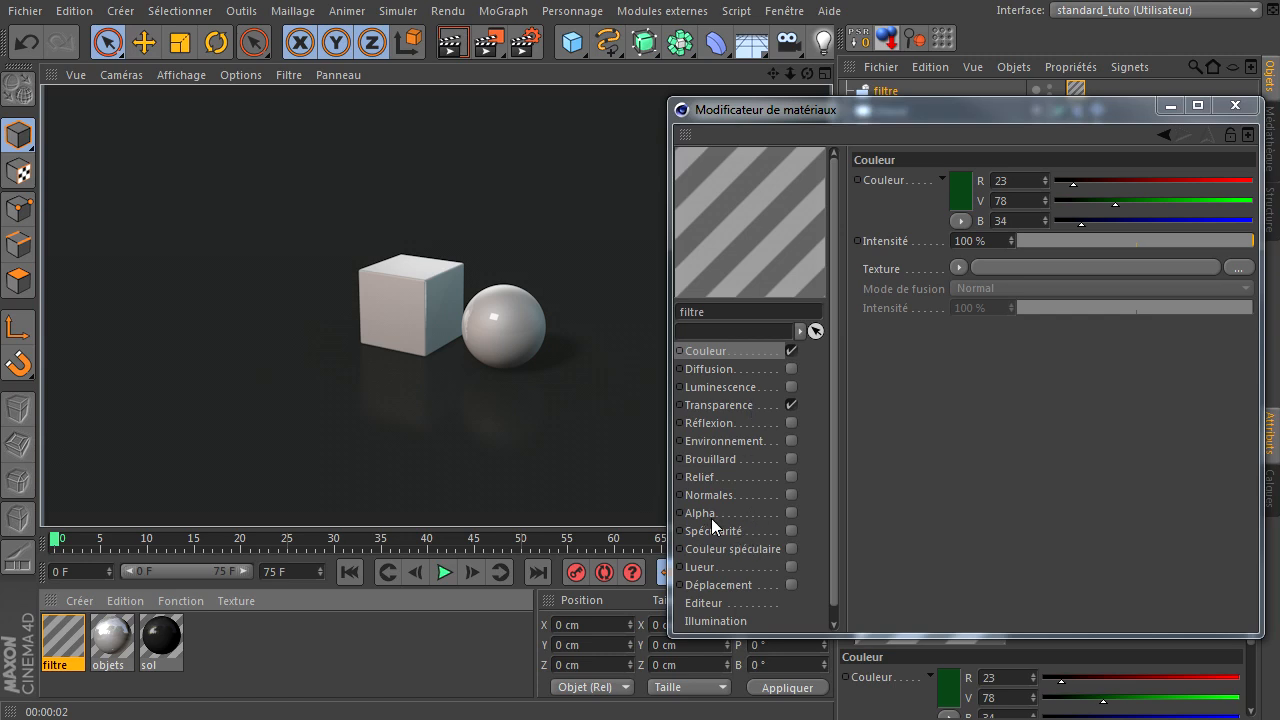
# Try a Bruit texture in the "filtre" material's Alpha channel and render the camera view
pyautogui.click(791, 513)
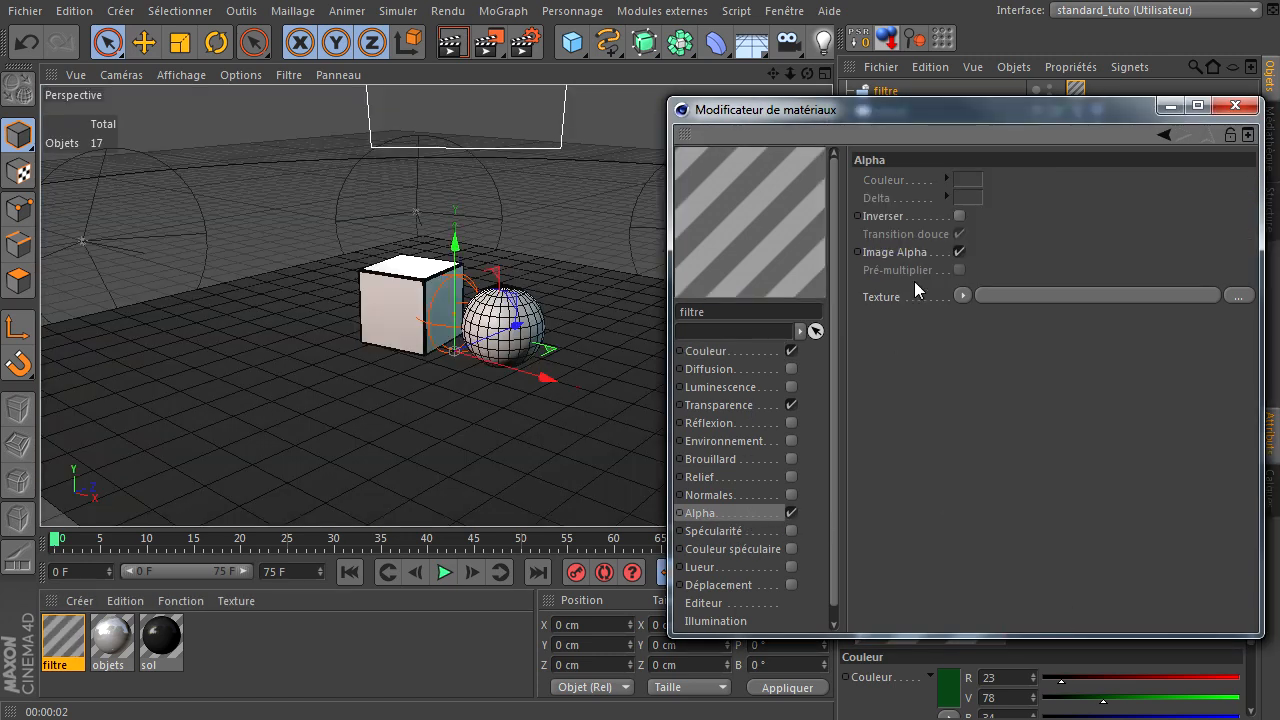
pyautogui.click(967, 295)
pyautogui.click(995, 469)
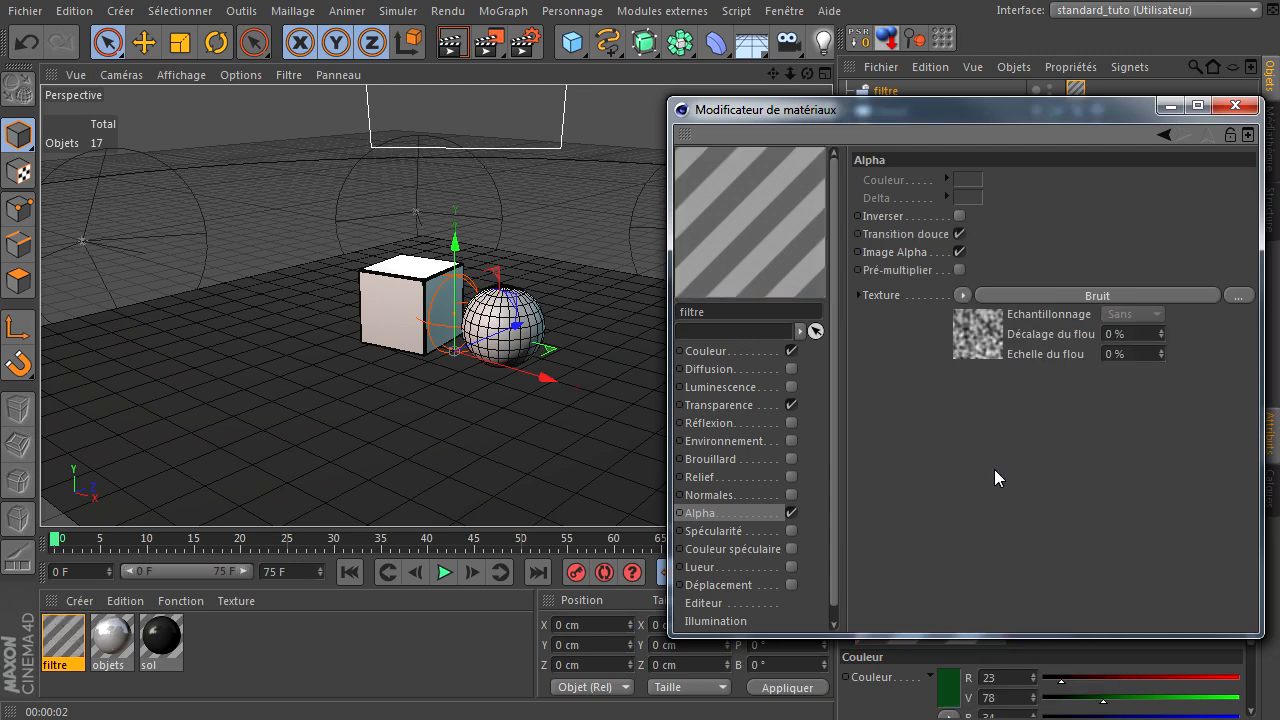
pyautogui.click(452, 40)
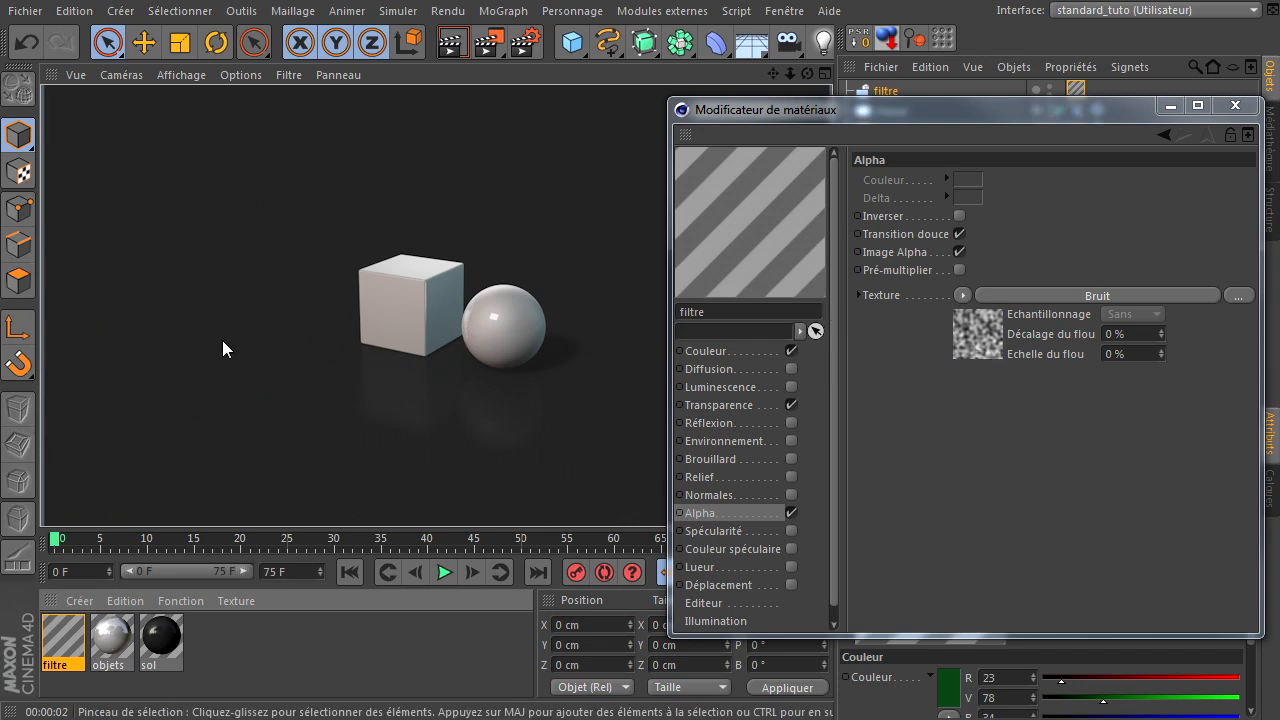
# Inspect the alpha noise's shader settings, then disable the "filtre" material's Alpha channel
pyautogui.click(1084, 296)
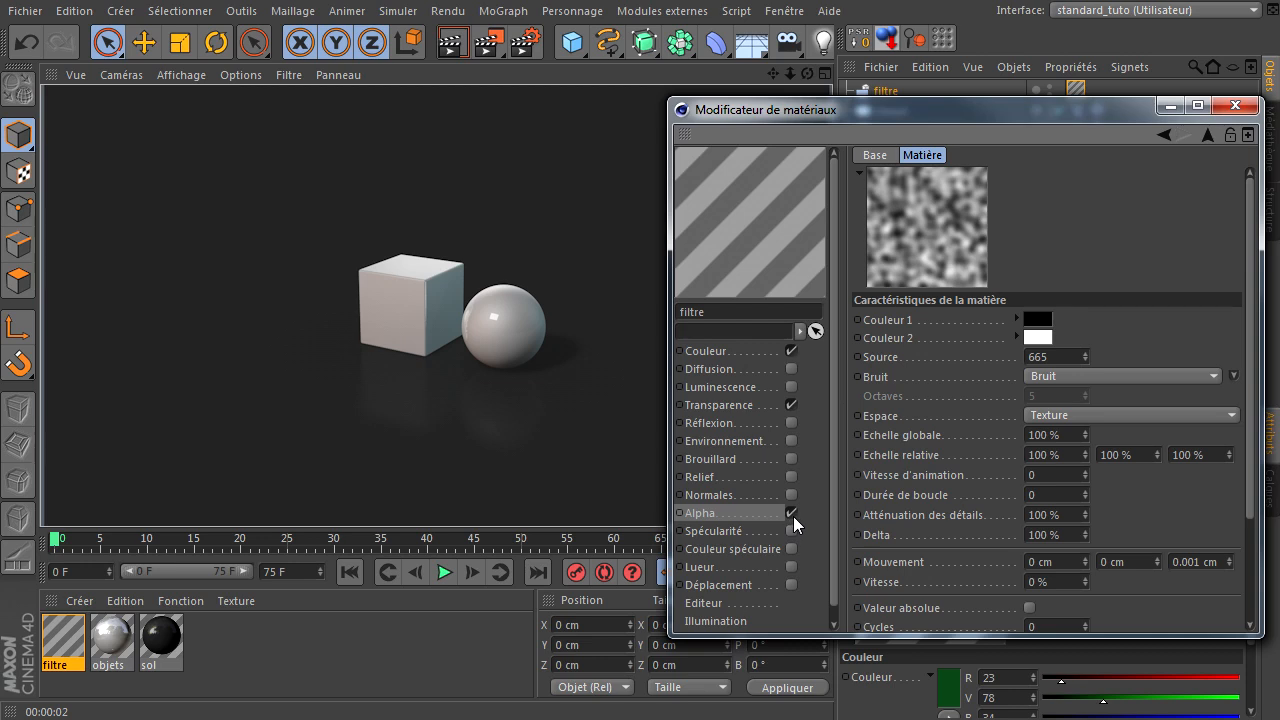
pyautogui.click(764, 513)
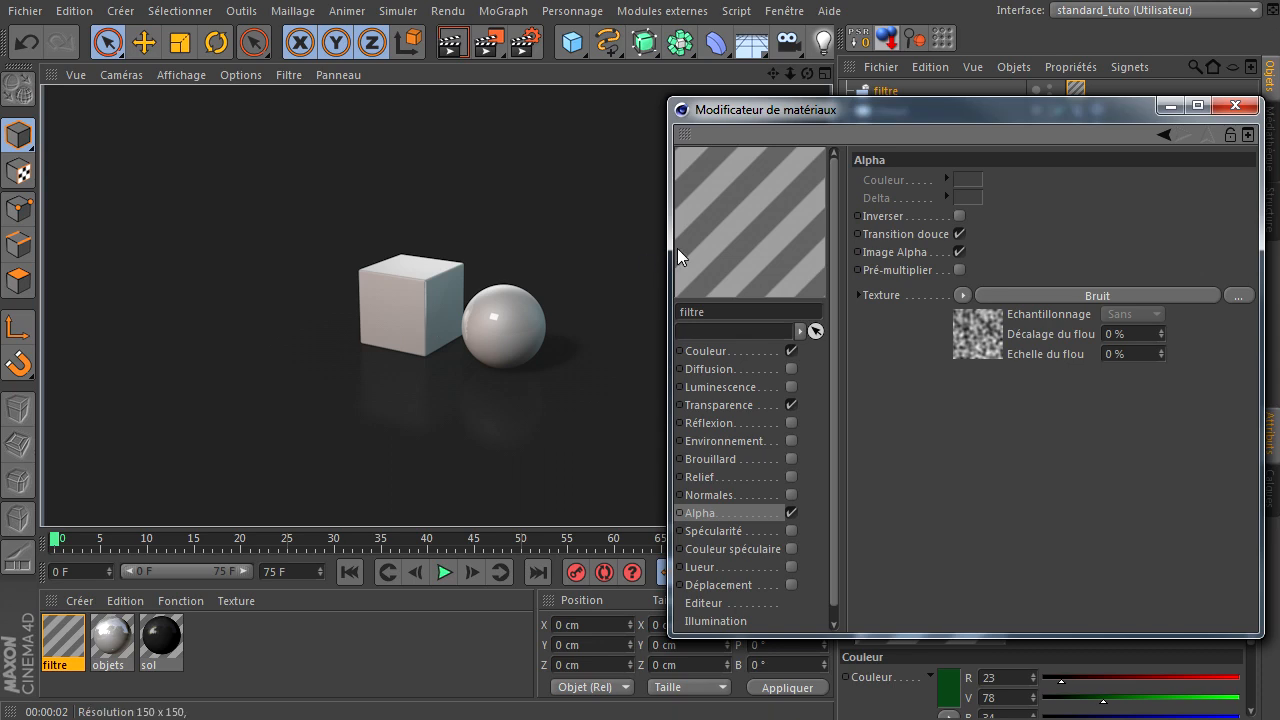
pyautogui.click(790, 512)
# Load a Bruit texture into the "filtre" material's Transparence channel
pyautogui.click(730, 405)
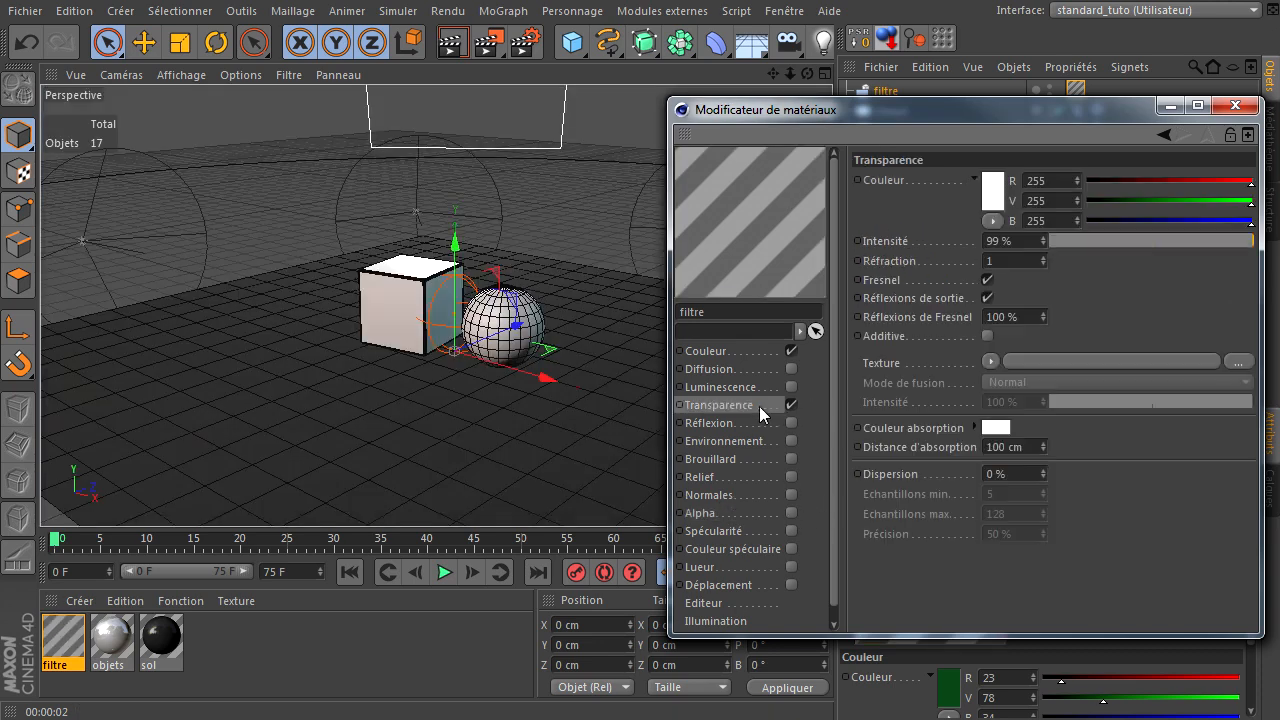
pyautogui.click(986, 362)
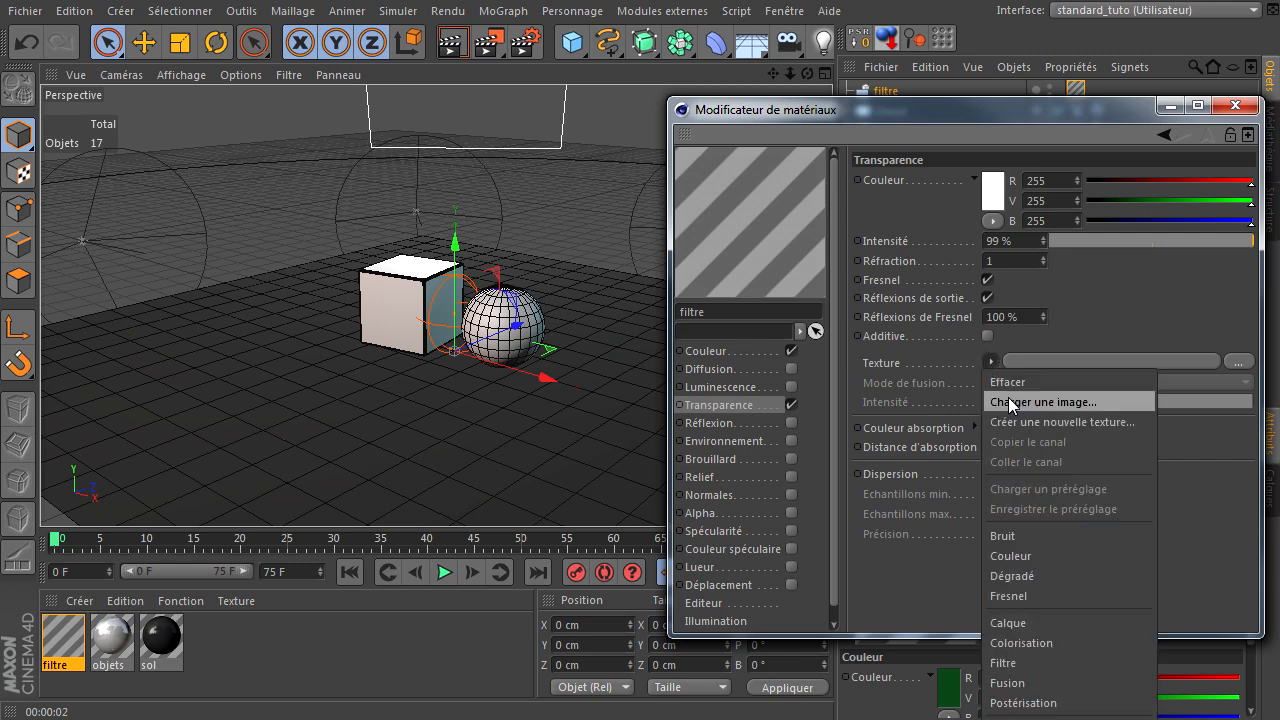
pyautogui.click(1021, 534)
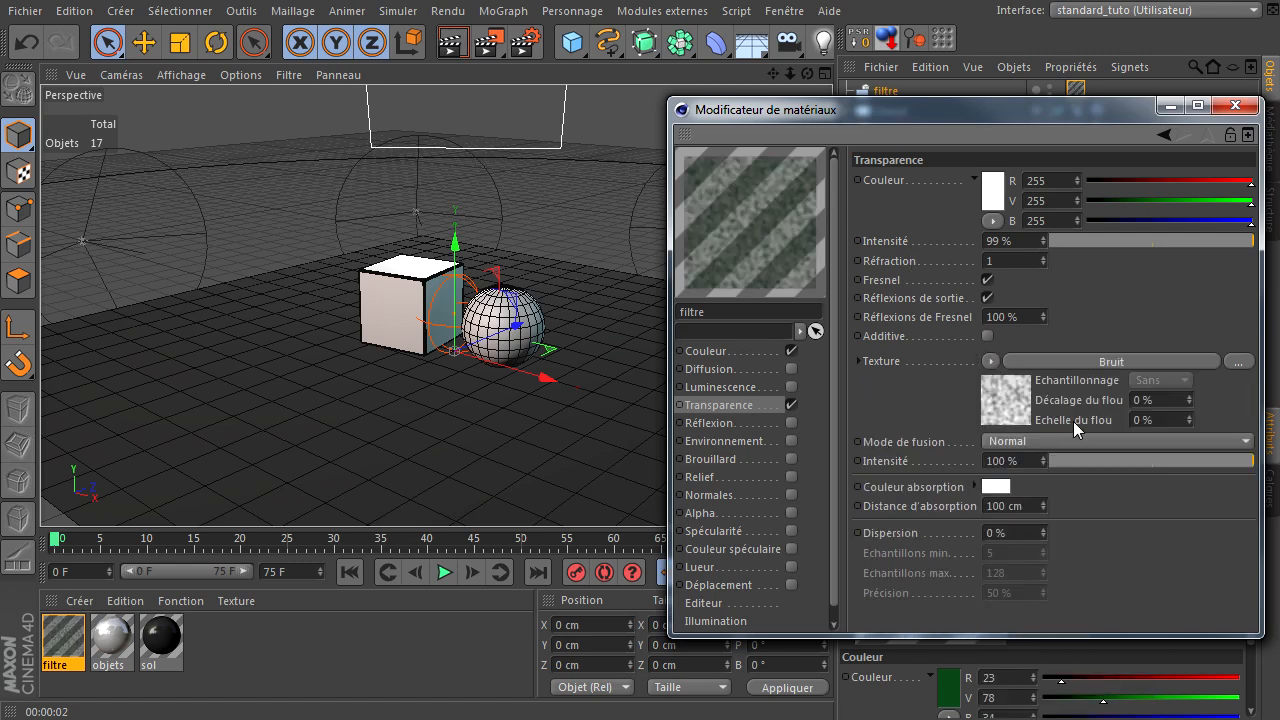
# Set the transparency noise's Echelle globale and Delta to 20 % and render the camera view
pyautogui.click(1093, 359)
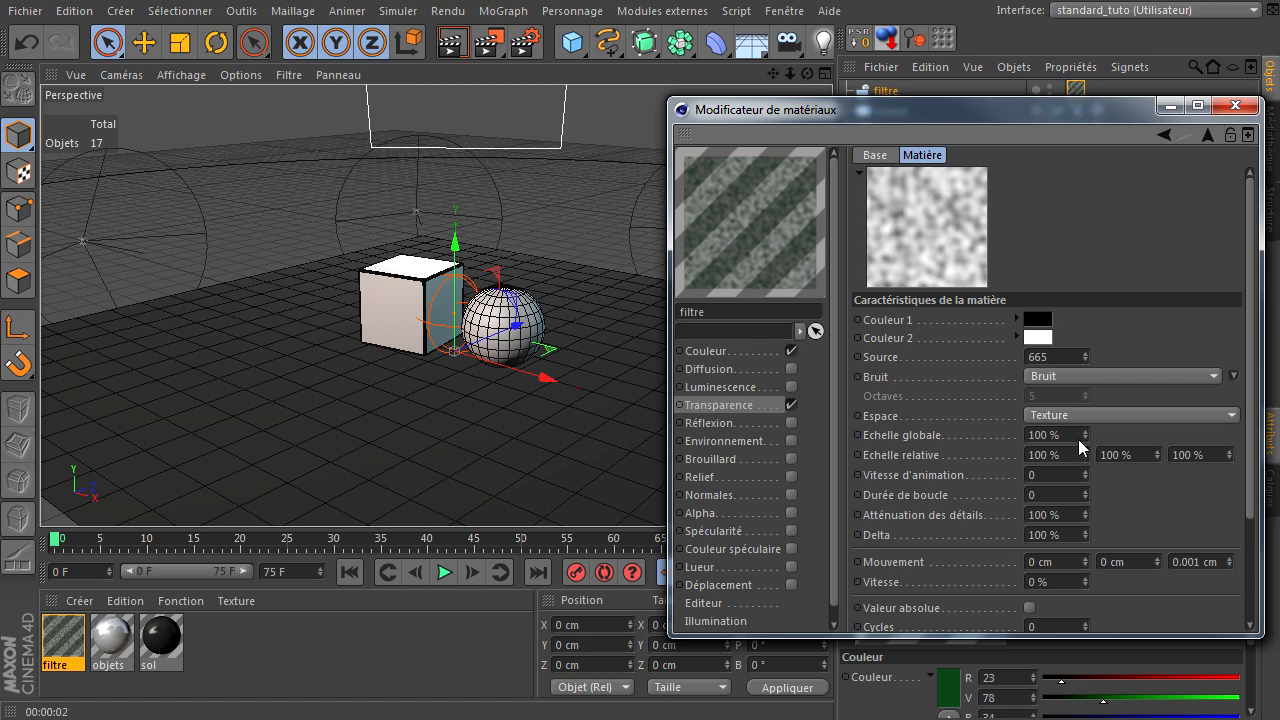
pyautogui.write('20')
pyautogui.press('Return')
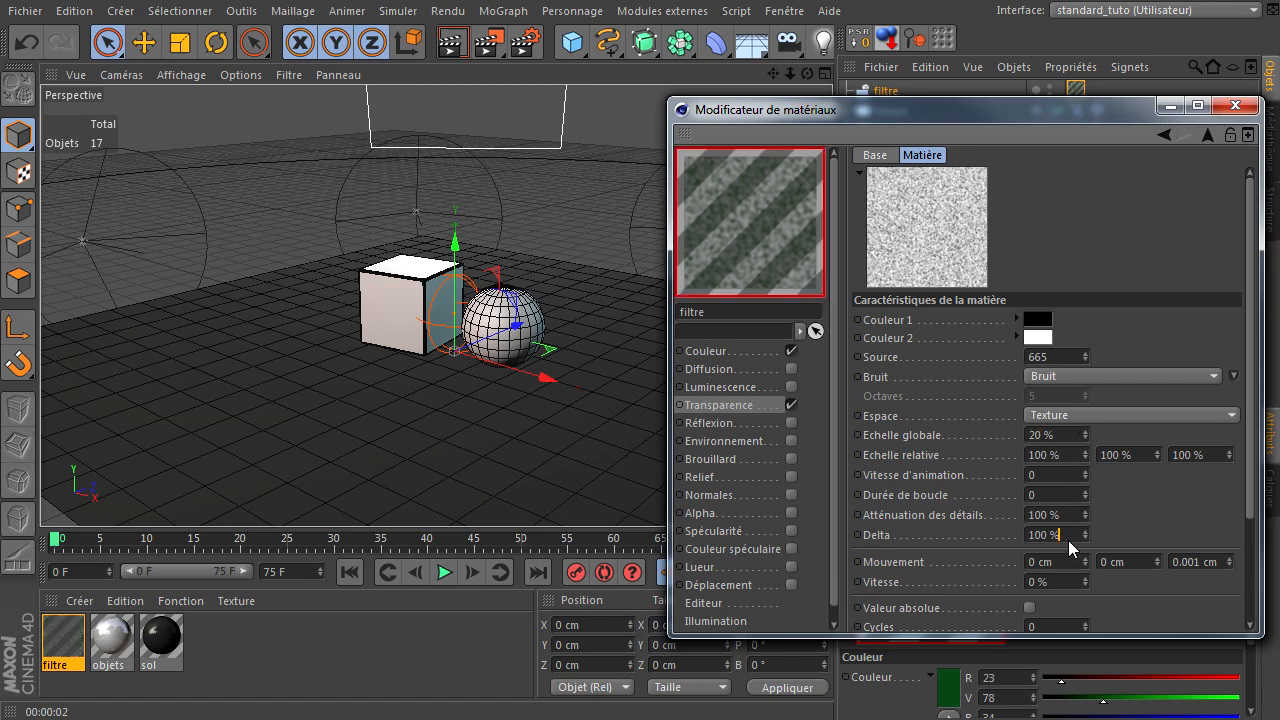
pyautogui.click(452, 42)
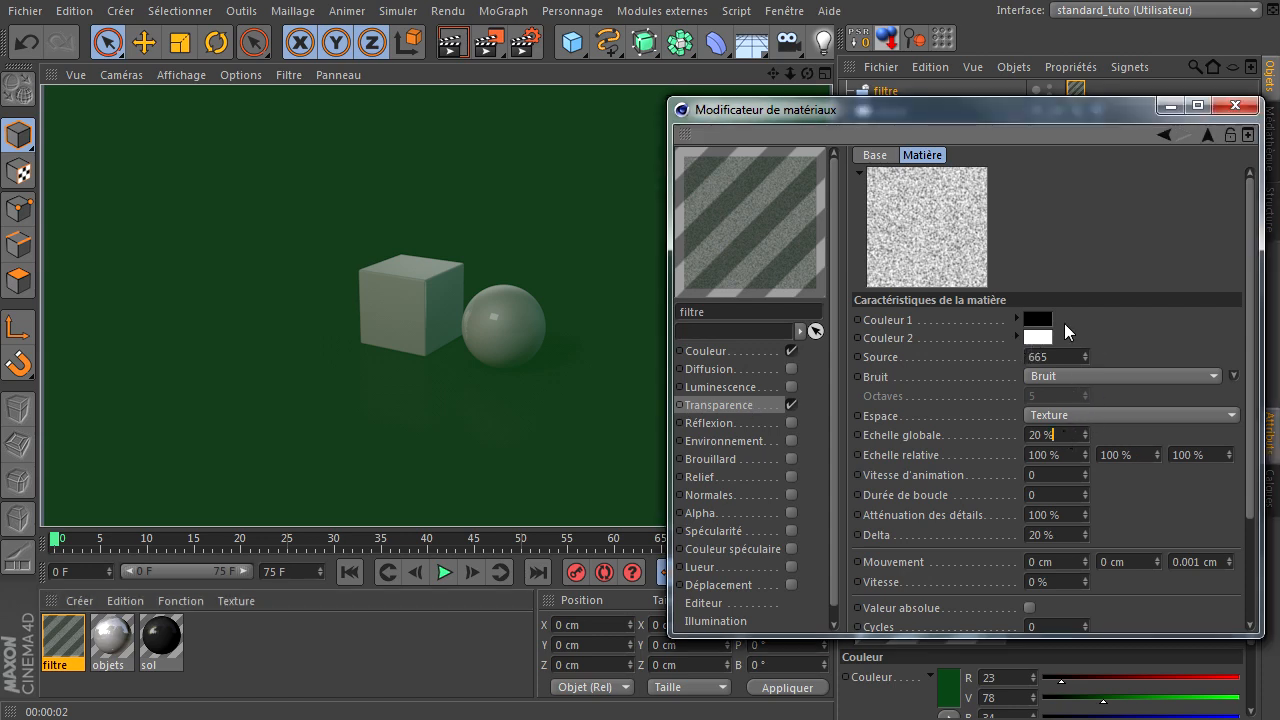
# Try a very dark grey as the transparency noise's Couleur 2 and render the camera view
pyautogui.click(1029, 338)
pyautogui.moveTo(1029, 333); pyautogui.dragTo(897, 362)
pyautogui.click(960, 431)
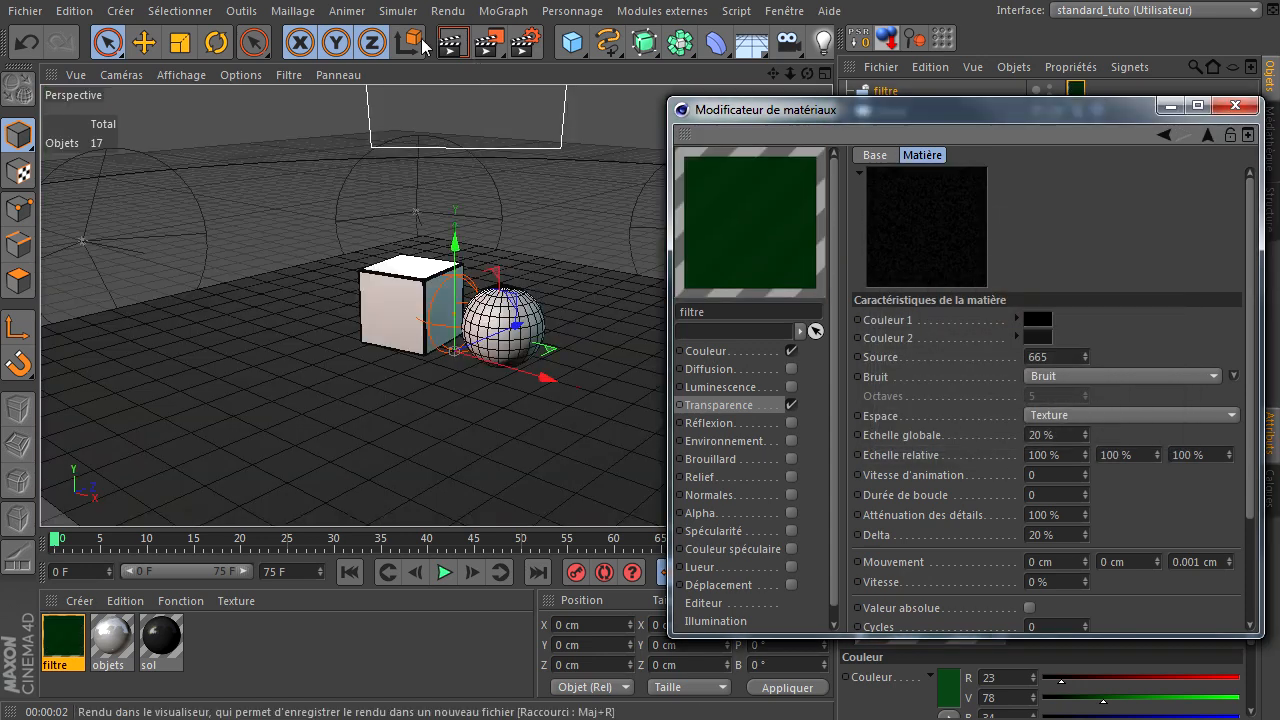
pyautogui.hotkey('ctrl', 'r')
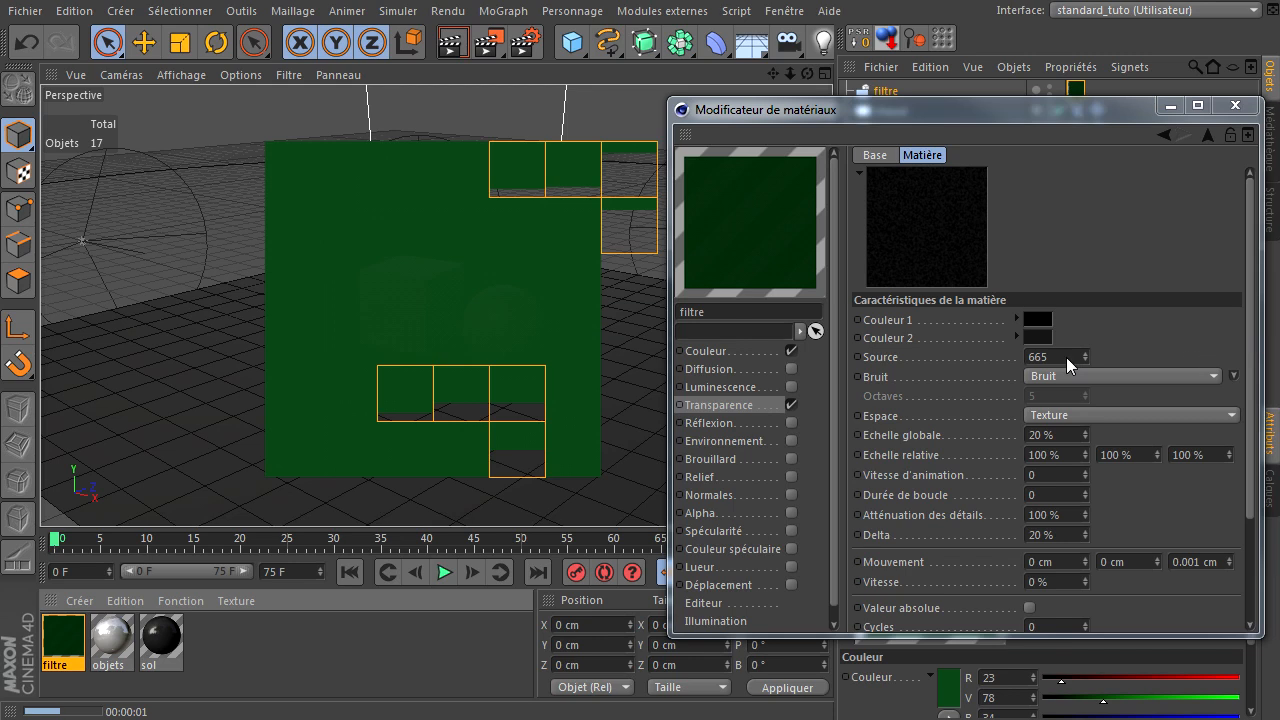
# Set the transparency noise's Couleur 2 back to white, RGB 255, 255, 255, and make its Couleur 1 white too
pyautogui.click(1037, 338)
pyautogui.moveTo(953, 325); pyautogui.dragTo(913, 268)
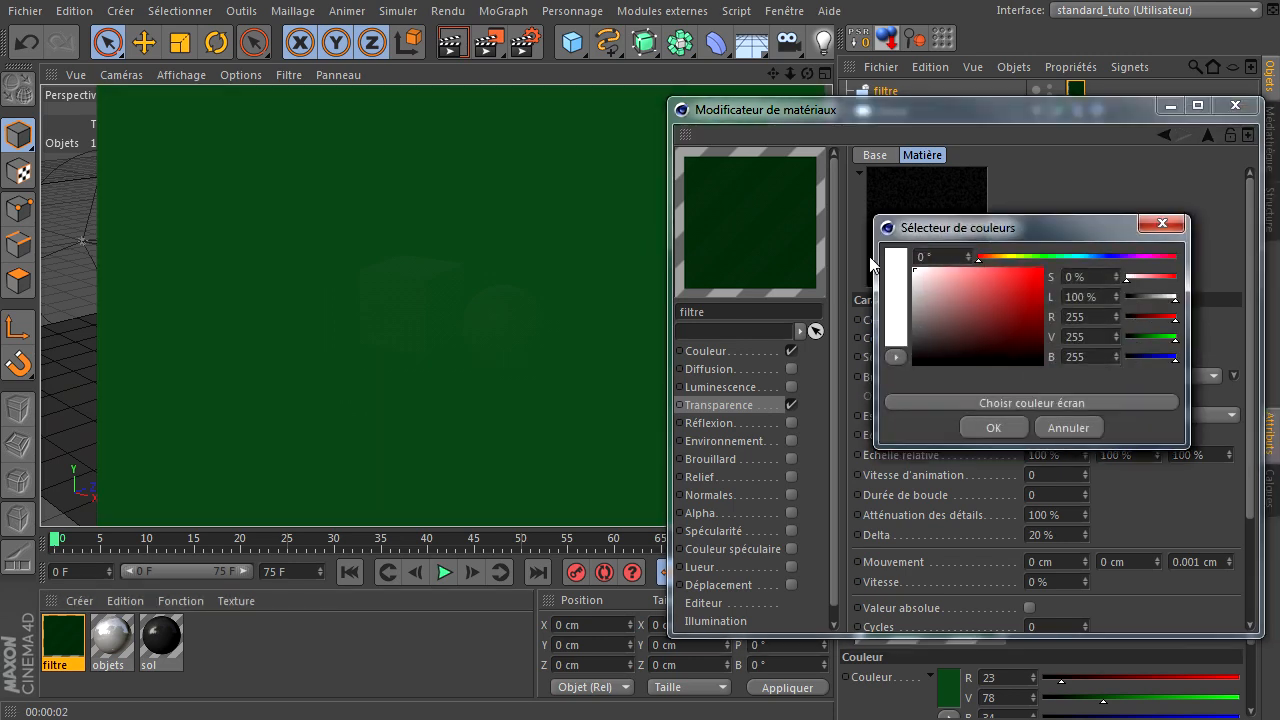
pyautogui.click(995, 428)
pyautogui.click(1040, 337)
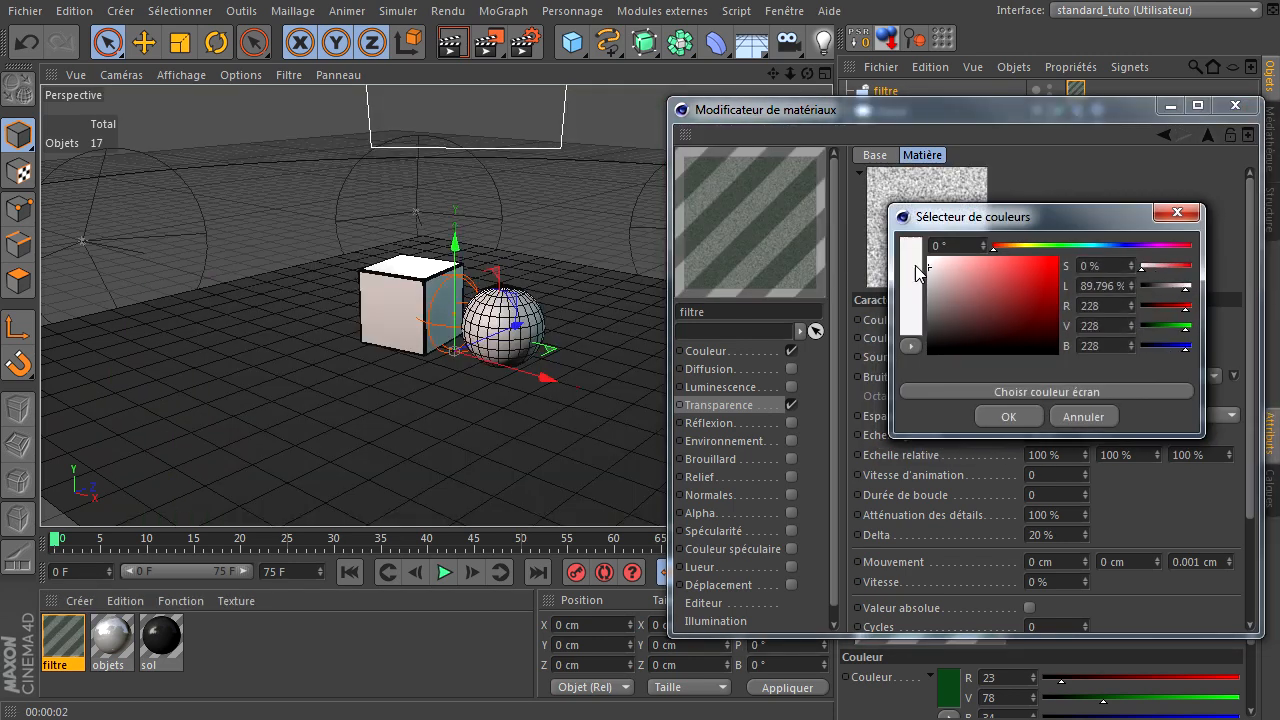
pyautogui.click(995, 416)
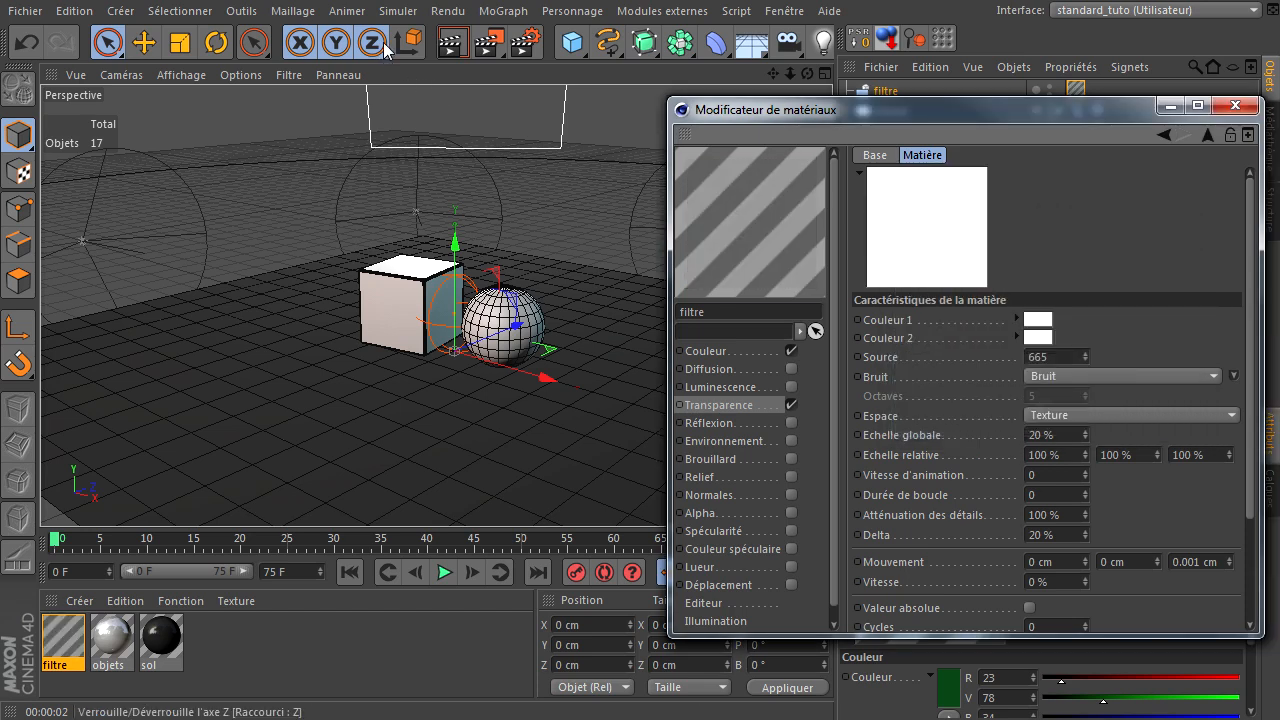
# Set the transparency noise's Couleur 1 to a light grey, RGB 215, 215, 215, and render the camera view
pyautogui.hotkey('ctrl', 'r')
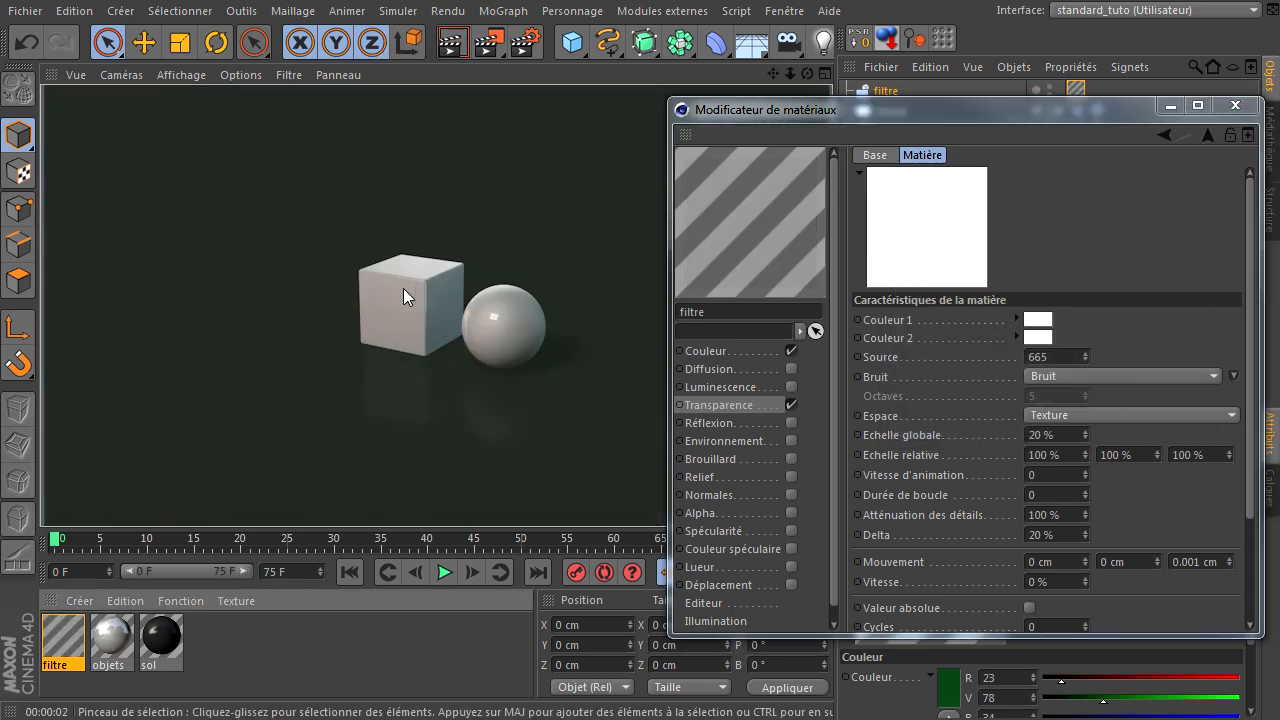
pyautogui.click(1045, 321)
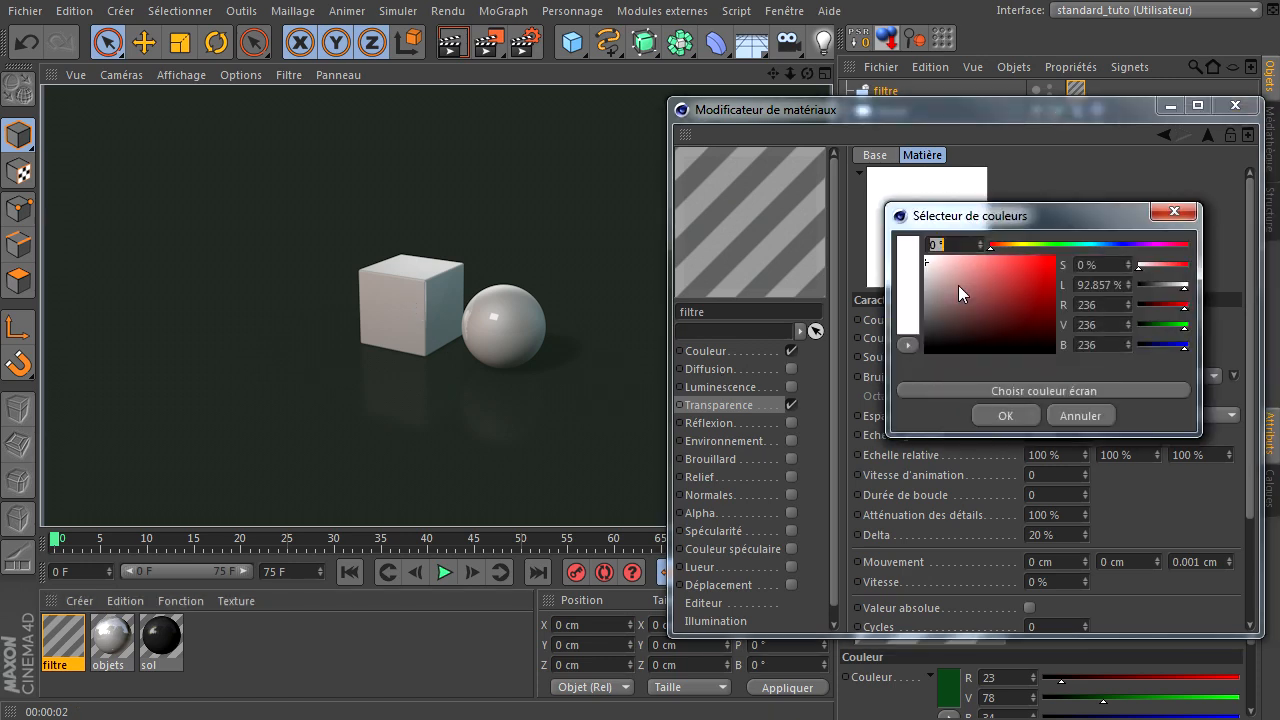
pyautogui.moveTo(920, 276)
pyautogui.mouseDown()
pyautogui.moveTo(903, 266)
pyautogui.moveTo(933, 274)
pyautogui.moveTo(912, 278)
pyautogui.mouseUp()
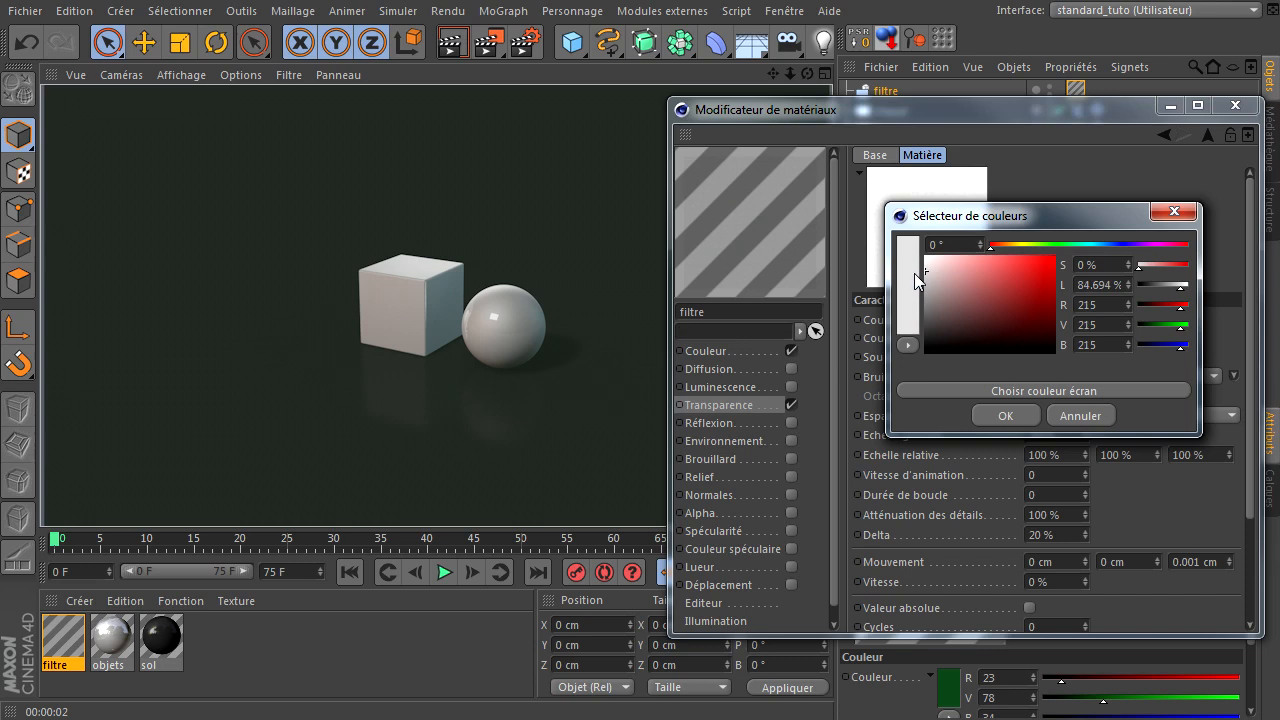
pyautogui.click(1000, 415)
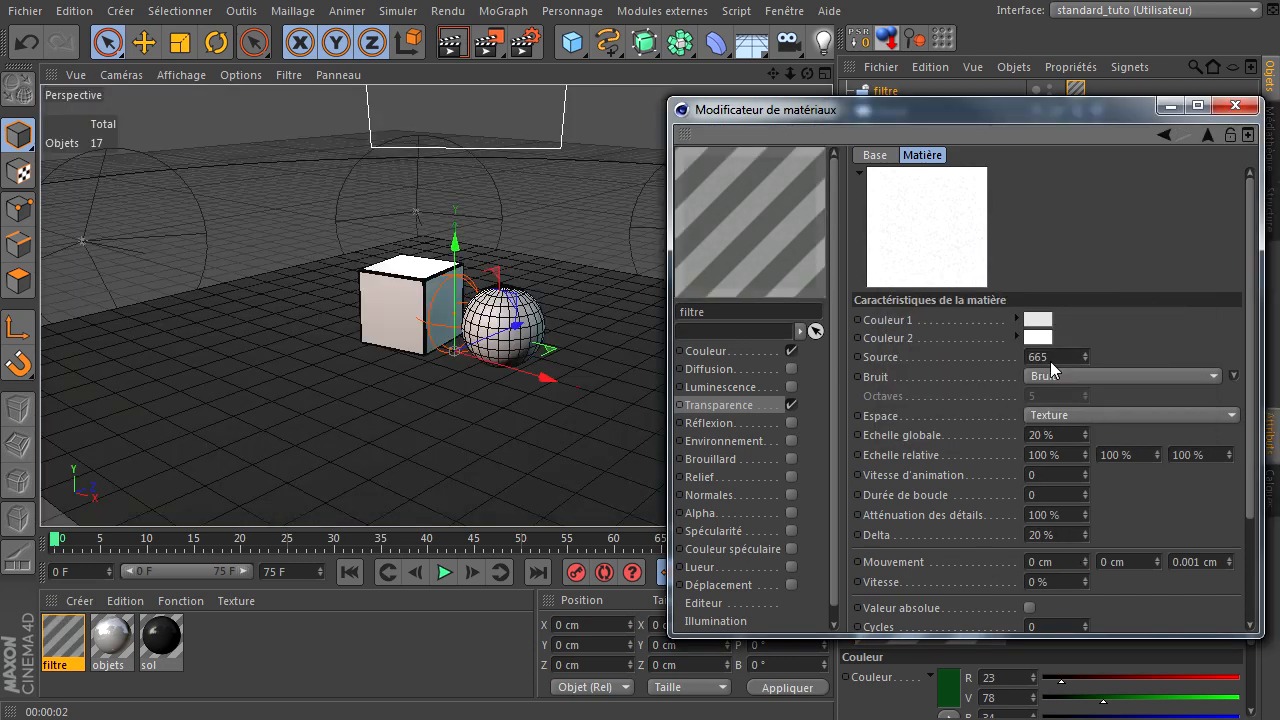
pyautogui.click(731, 405)
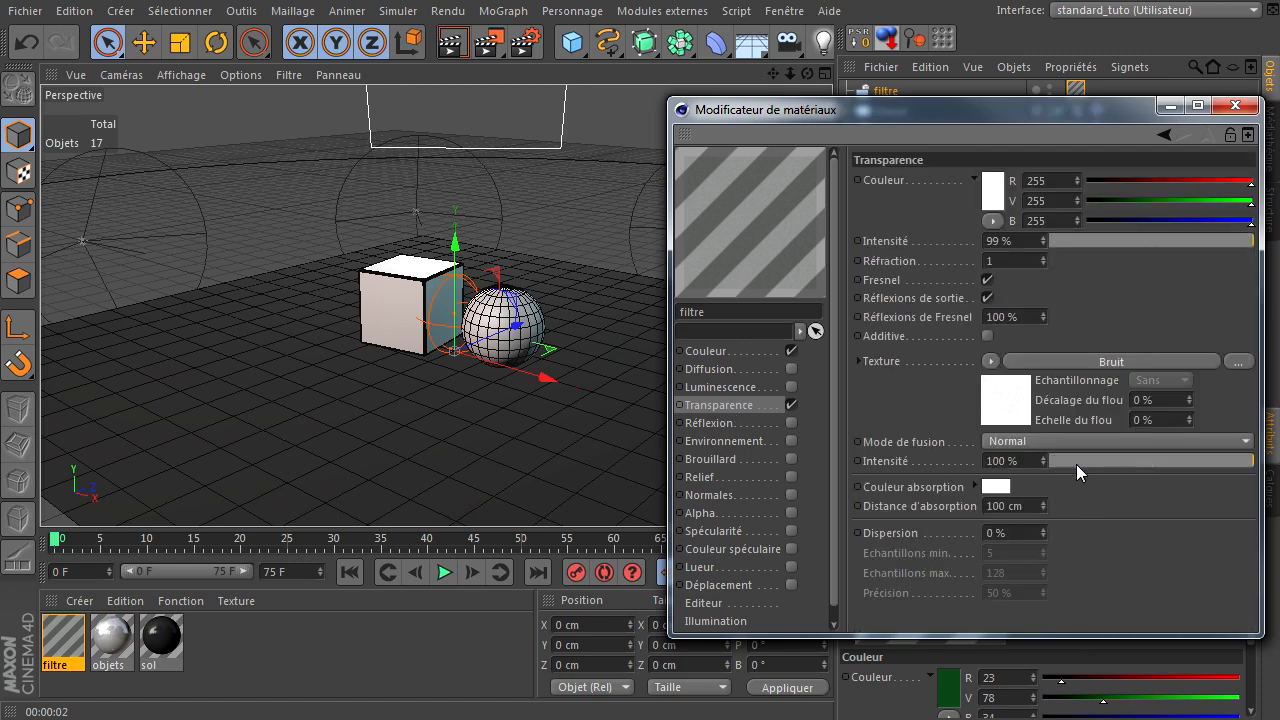
pyautogui.click(452, 40)
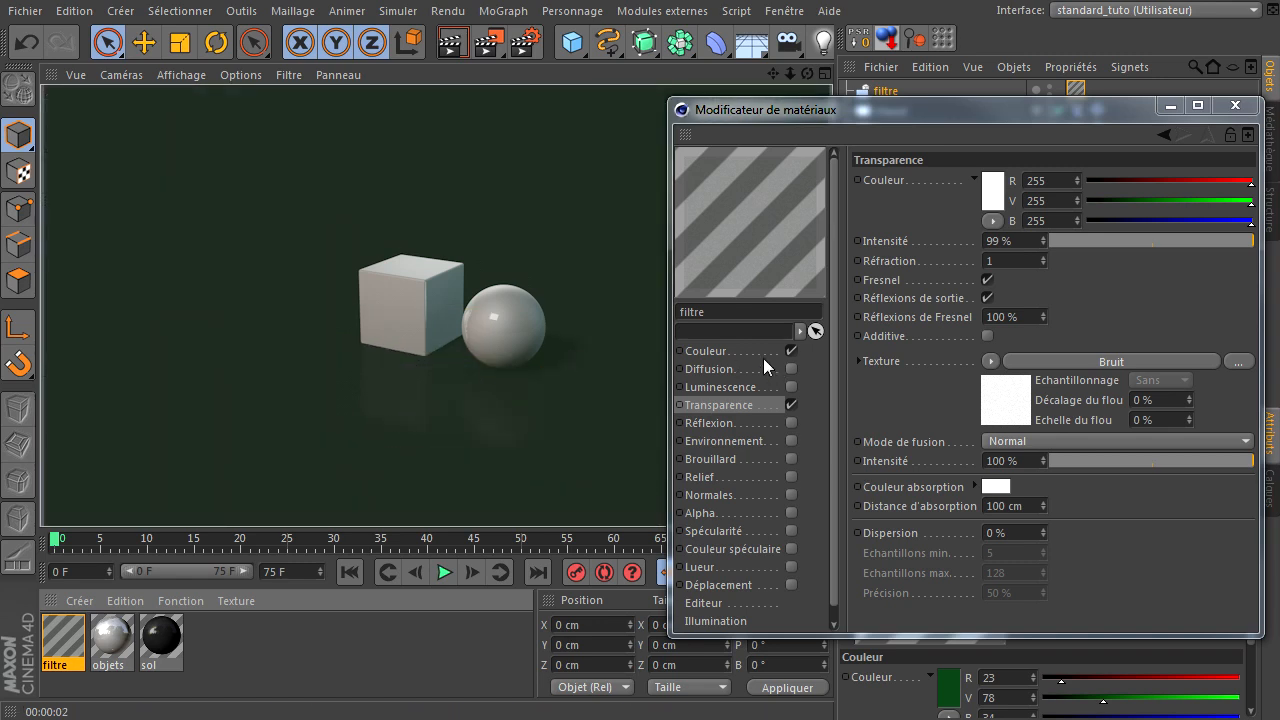
# Close the material editor, disable the "filtre" foreground object in both the view and the render, and render the camera view
pyautogui.click(1235, 105)
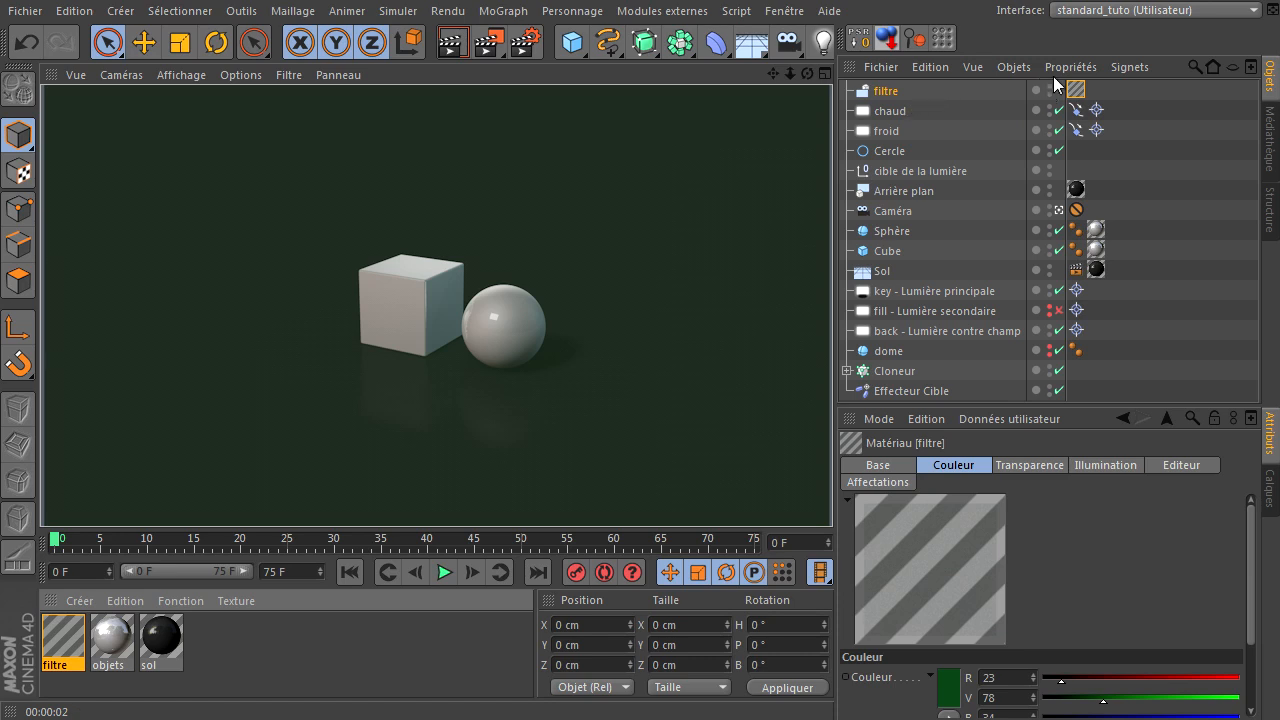
pyautogui.click(1049, 88)
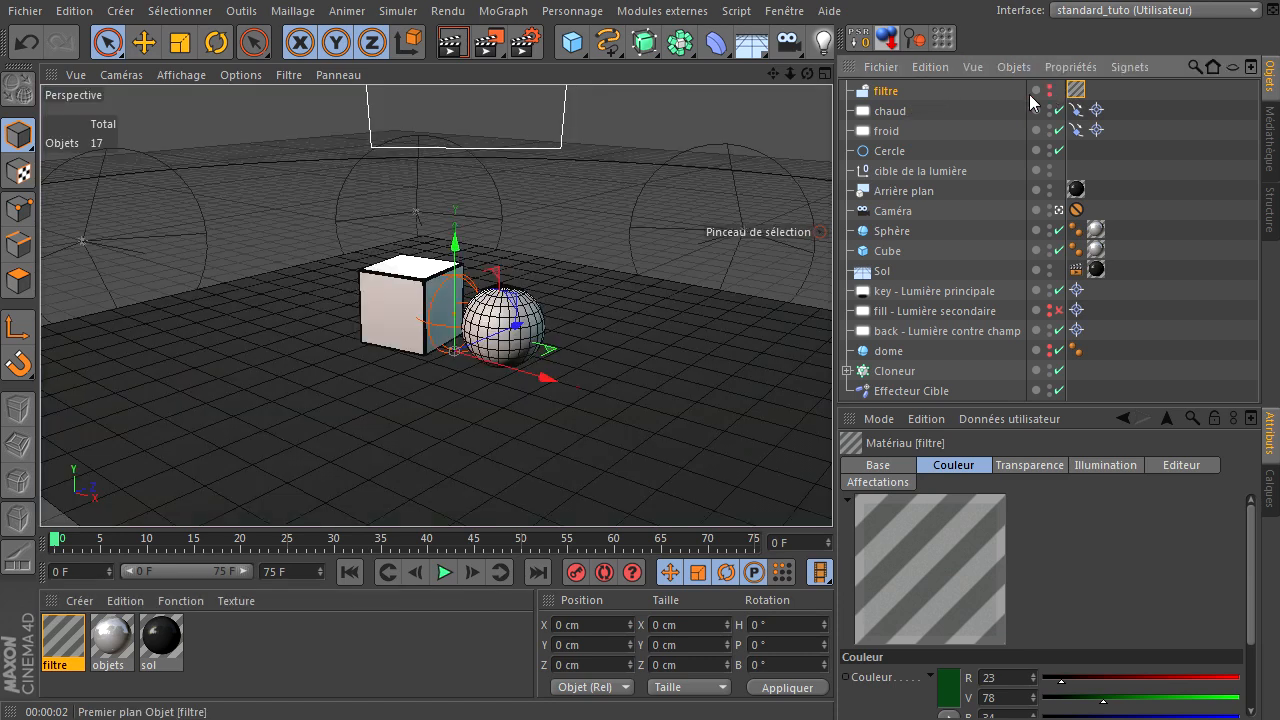
pyautogui.click(455, 43)
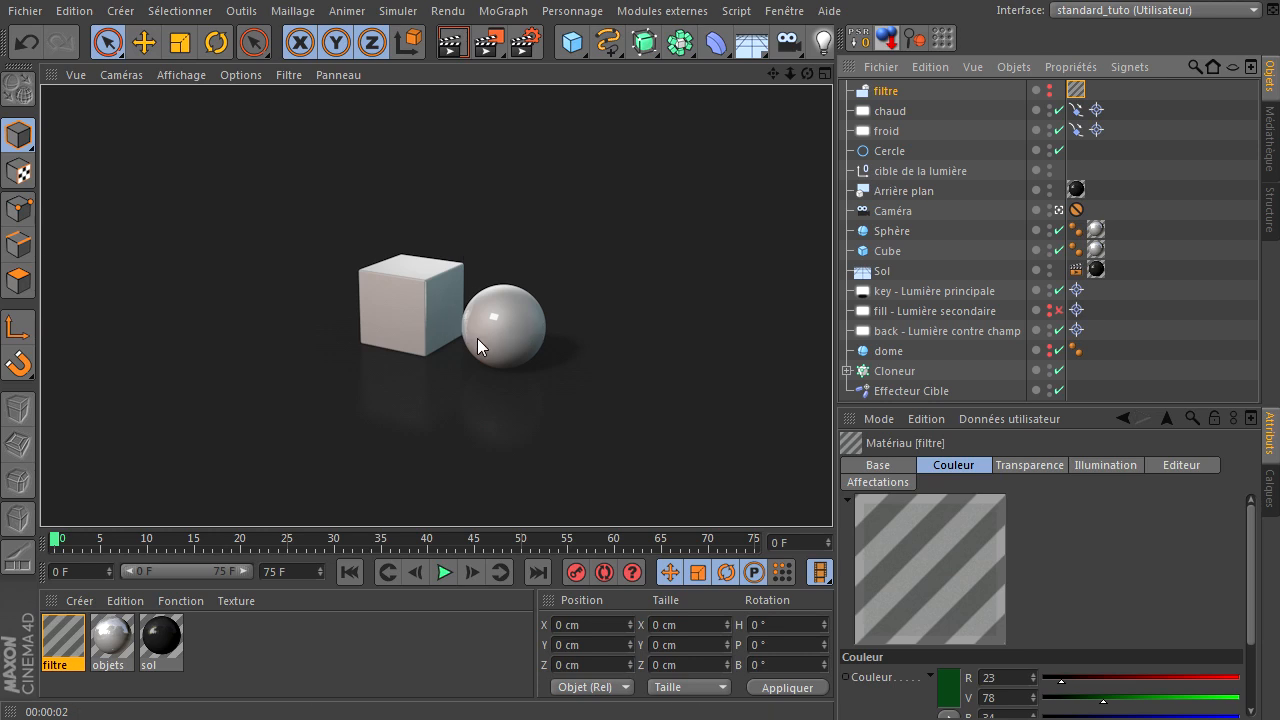
pyautogui.click(745, 55)
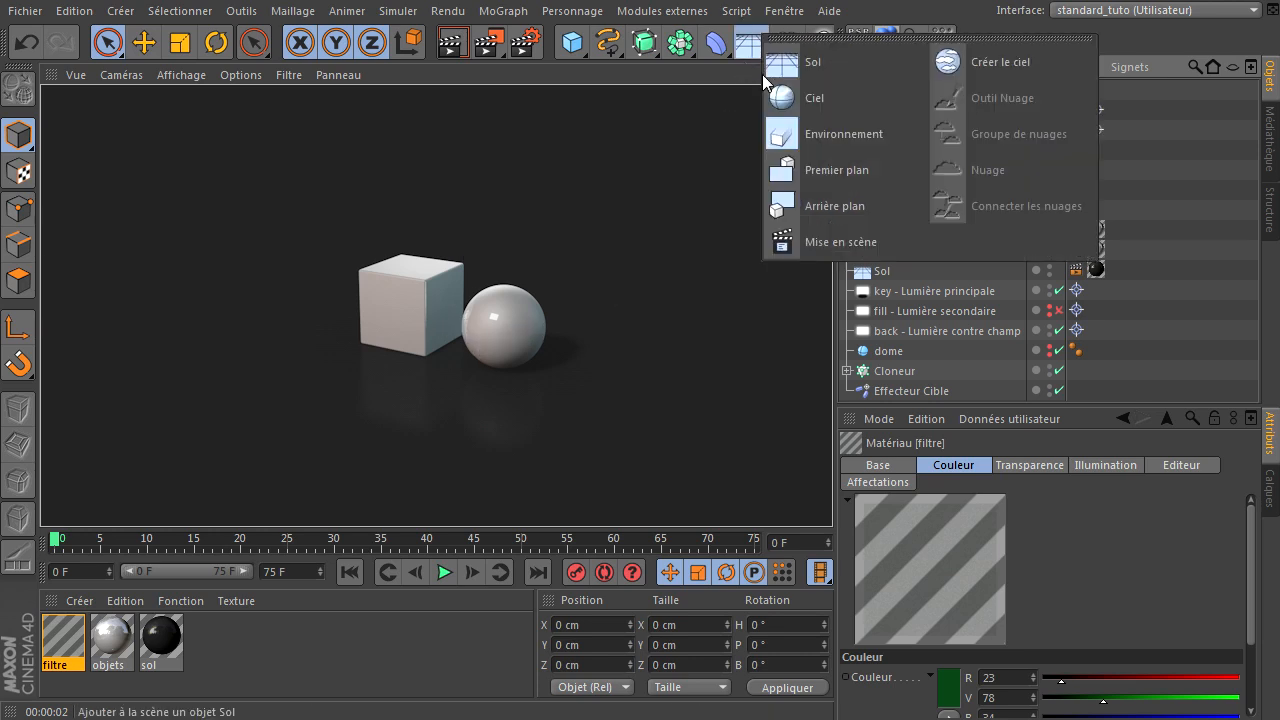
pyautogui.click(1038, 57)
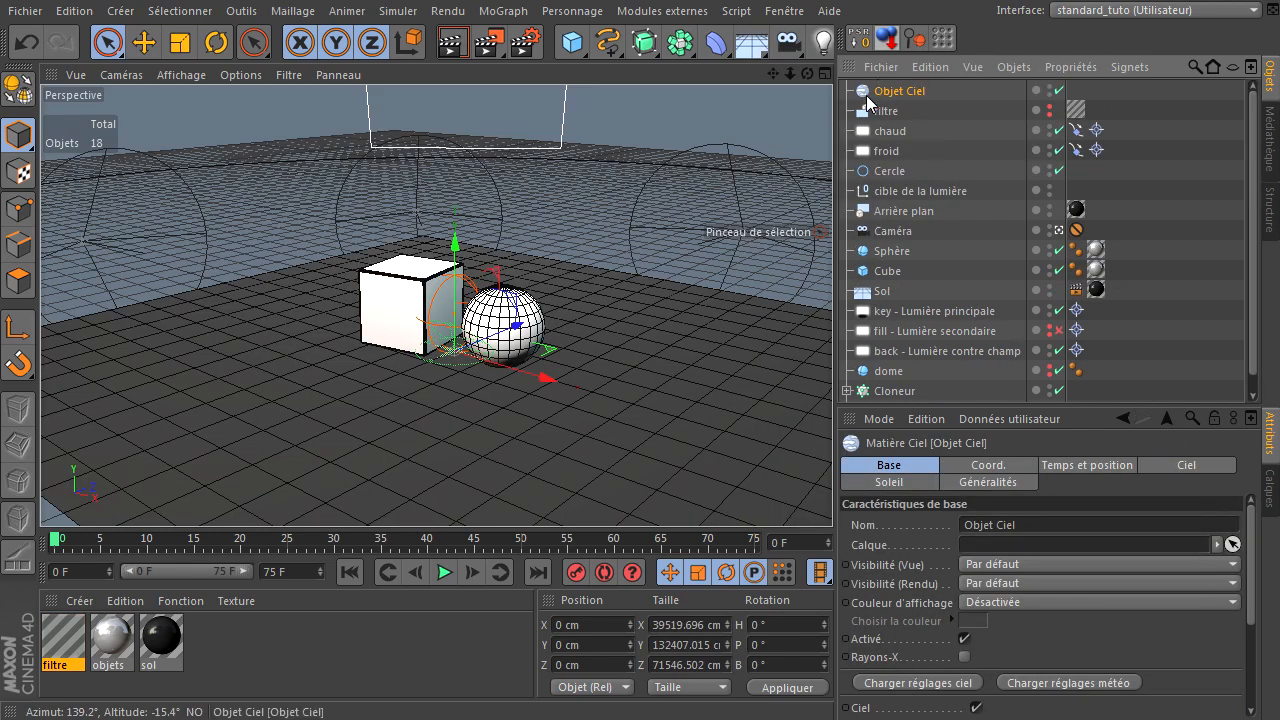
pyautogui.press('Delete')
# Add a simple Ciel object to the scene
pyautogui.click(745, 45)
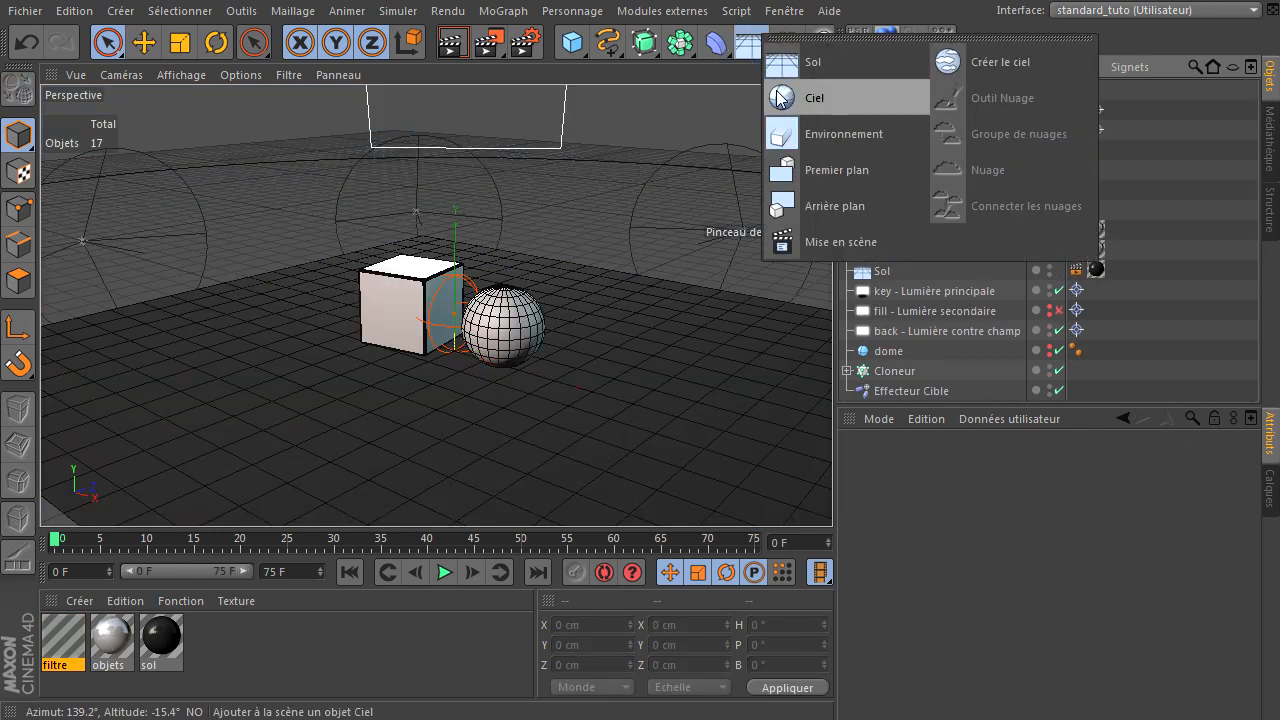
pyautogui.click(800, 100)
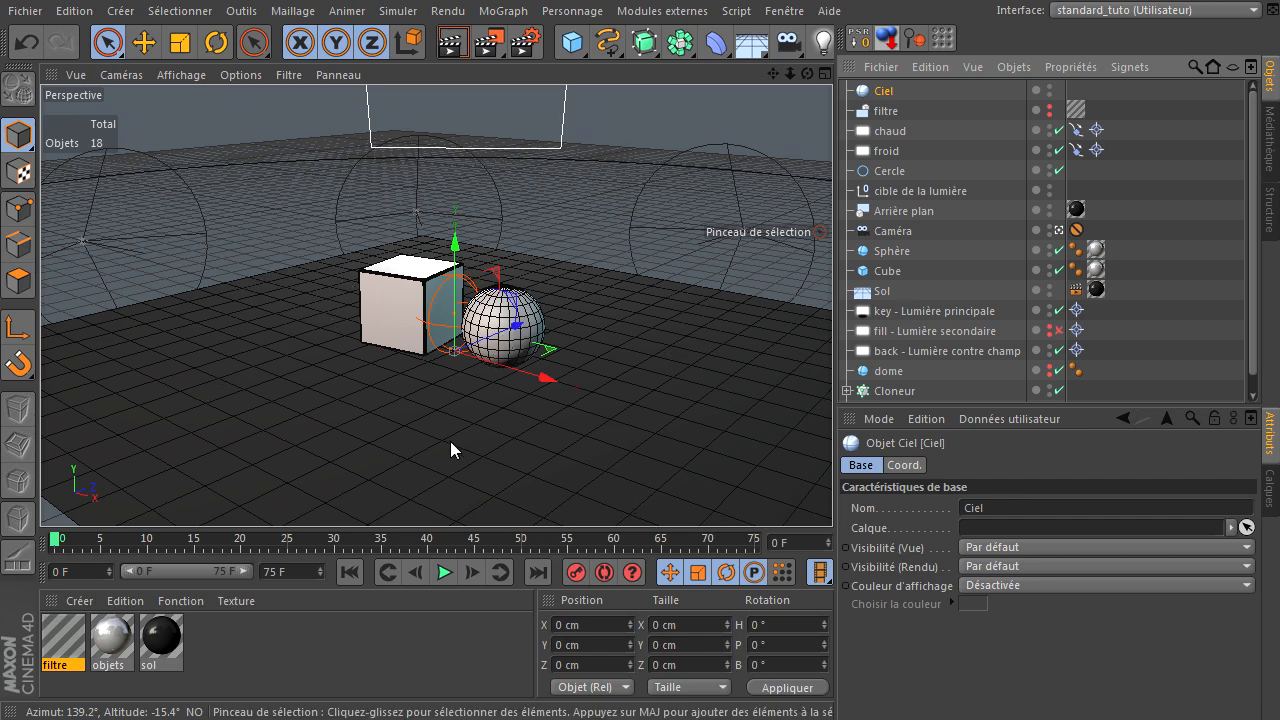
# Try a new material with Couleur and Spécularité off and only Luminescence on, and discard it
pyautogui.doubleClick(232, 655)
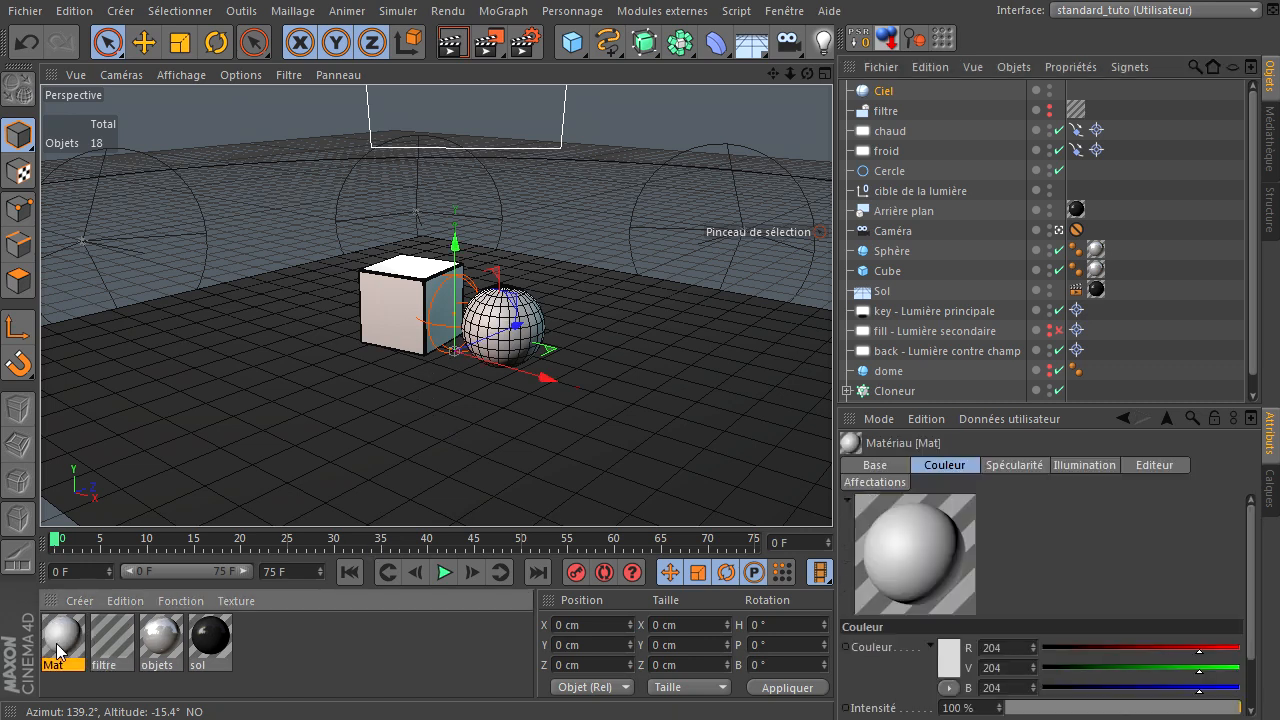
pyautogui.doubleClick(59, 651)
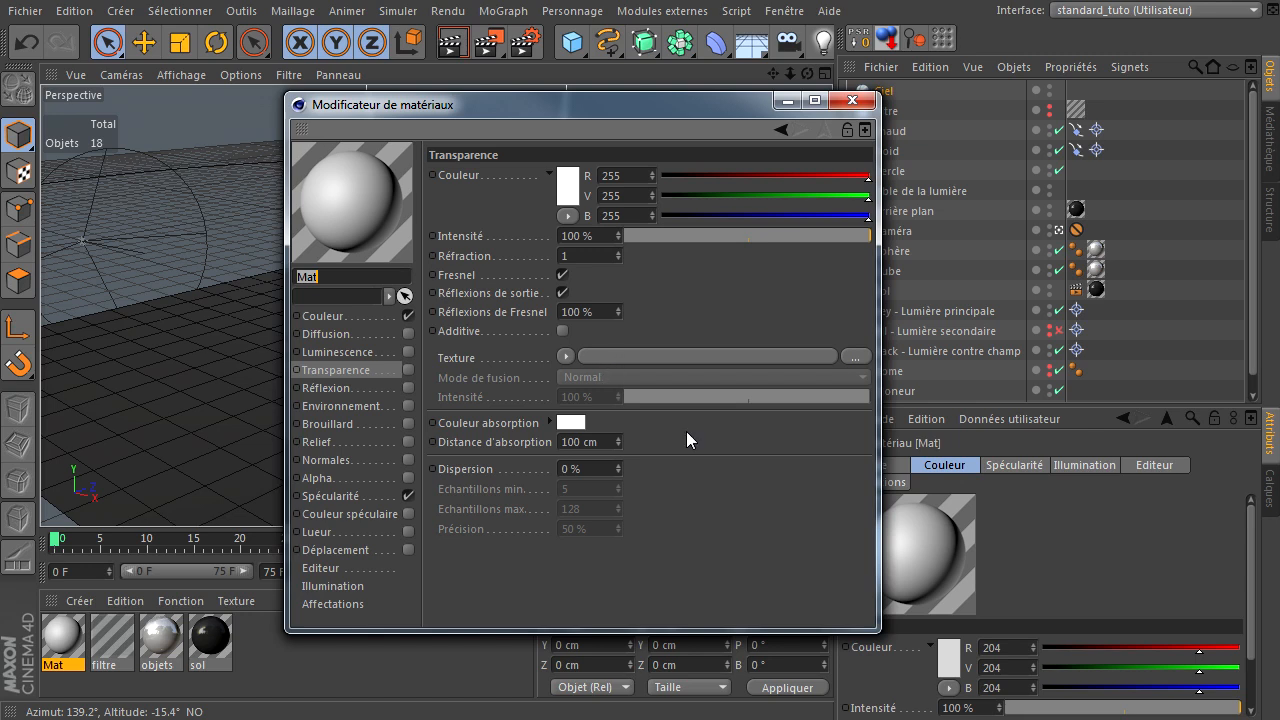
pyautogui.click(406, 494)
pyautogui.click(408, 315)
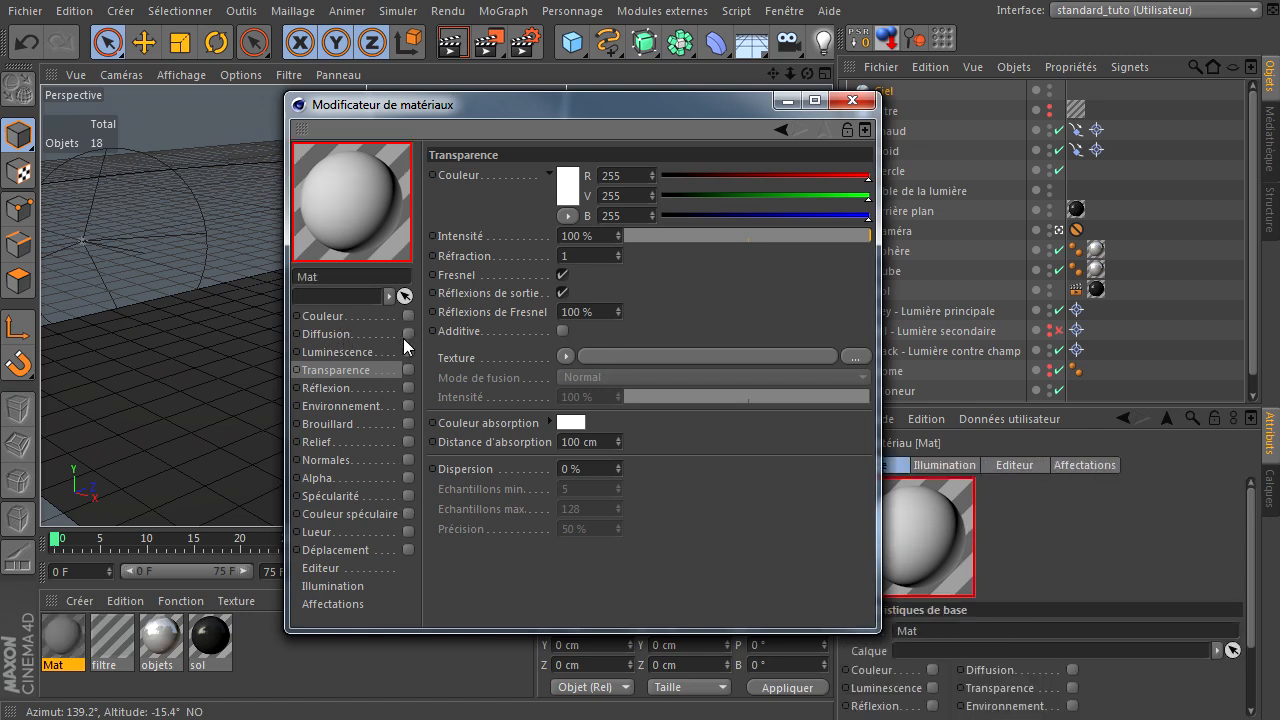
pyautogui.click(408, 352)
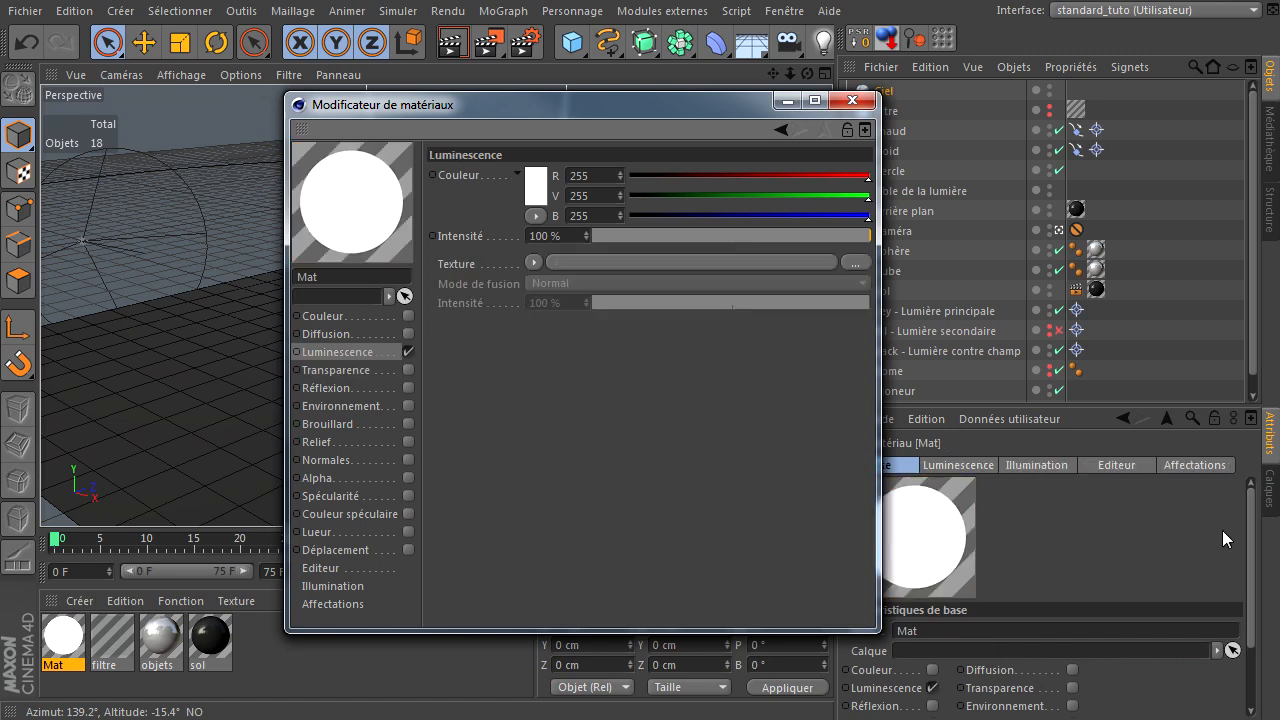
pyautogui.click(853, 101)
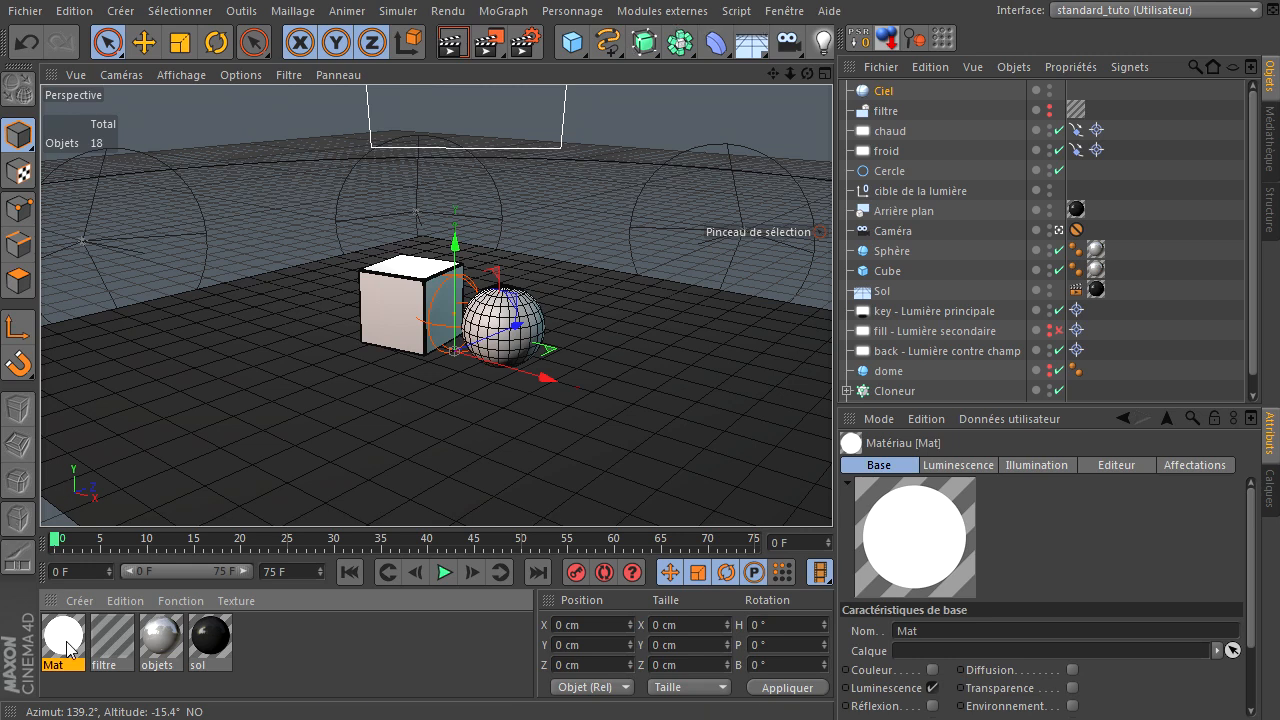
pyautogui.press('Delete')
# Open the Médiathèque and go into the Prime folder of the Préréglages
pyautogui.click(784, 11)
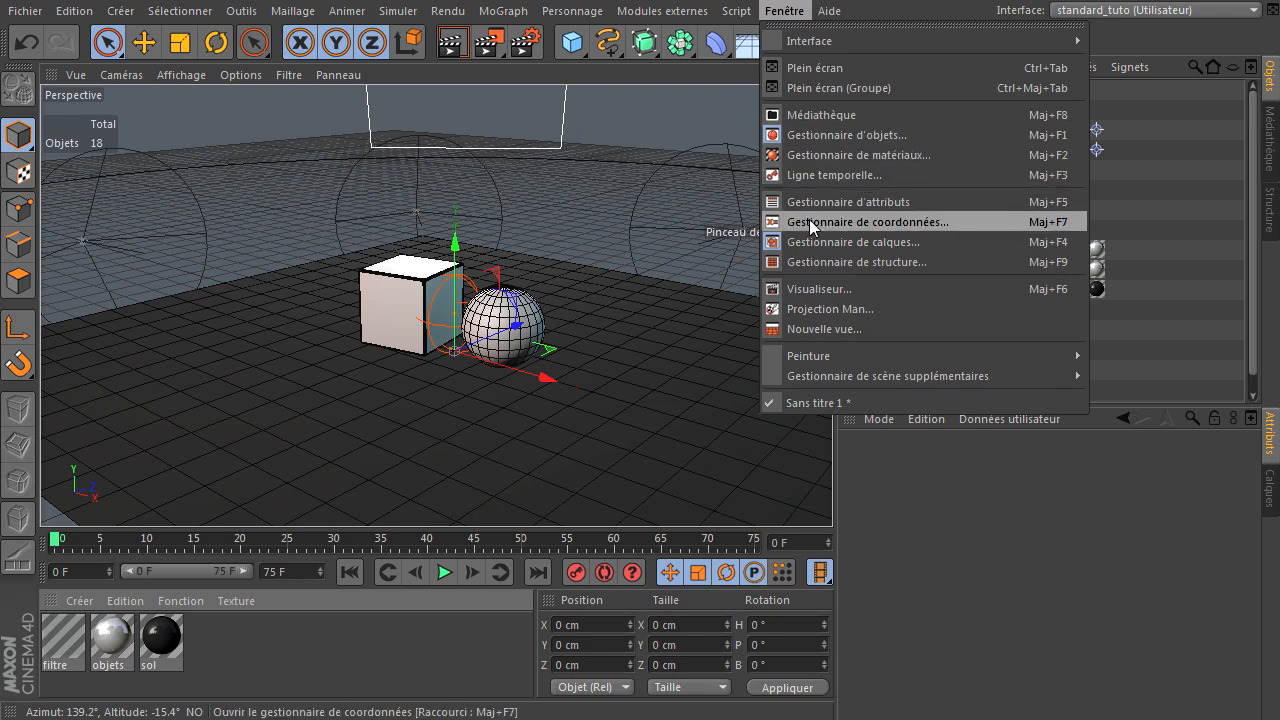
pyautogui.click(888, 115)
pyautogui.moveTo(945, 0); pyautogui.dragTo(857, 48)
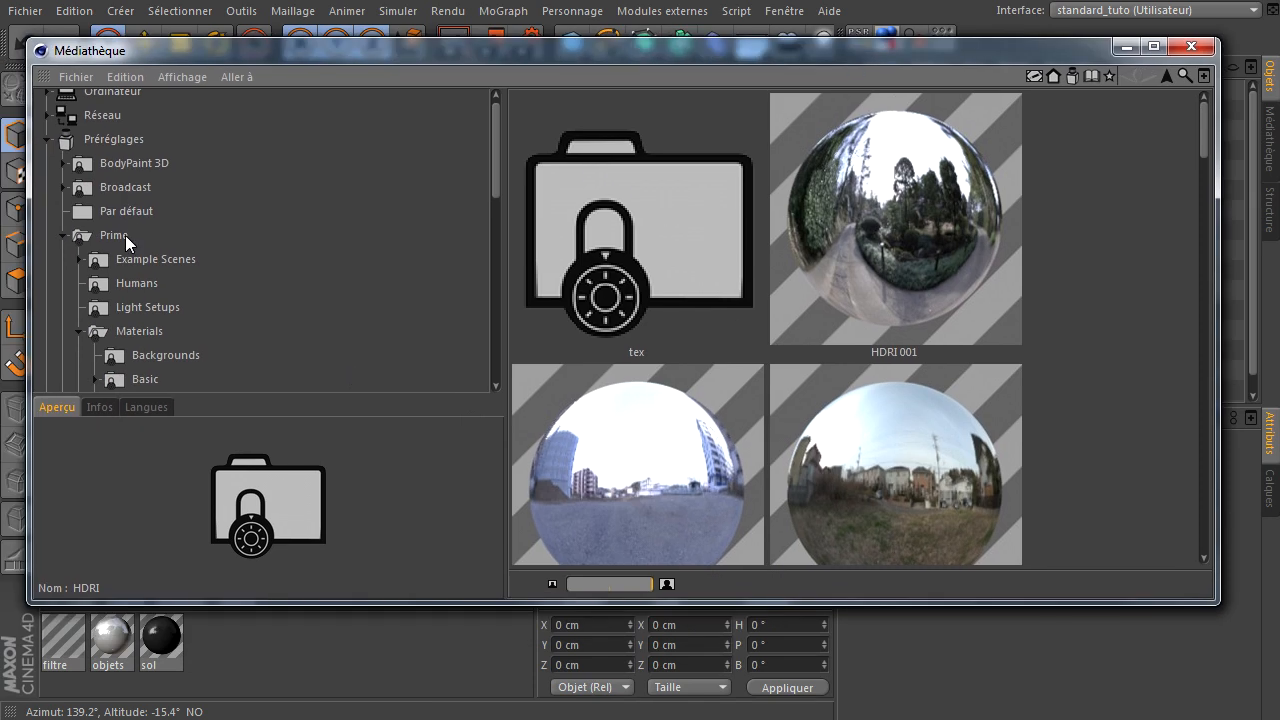
pyautogui.click(114, 140)
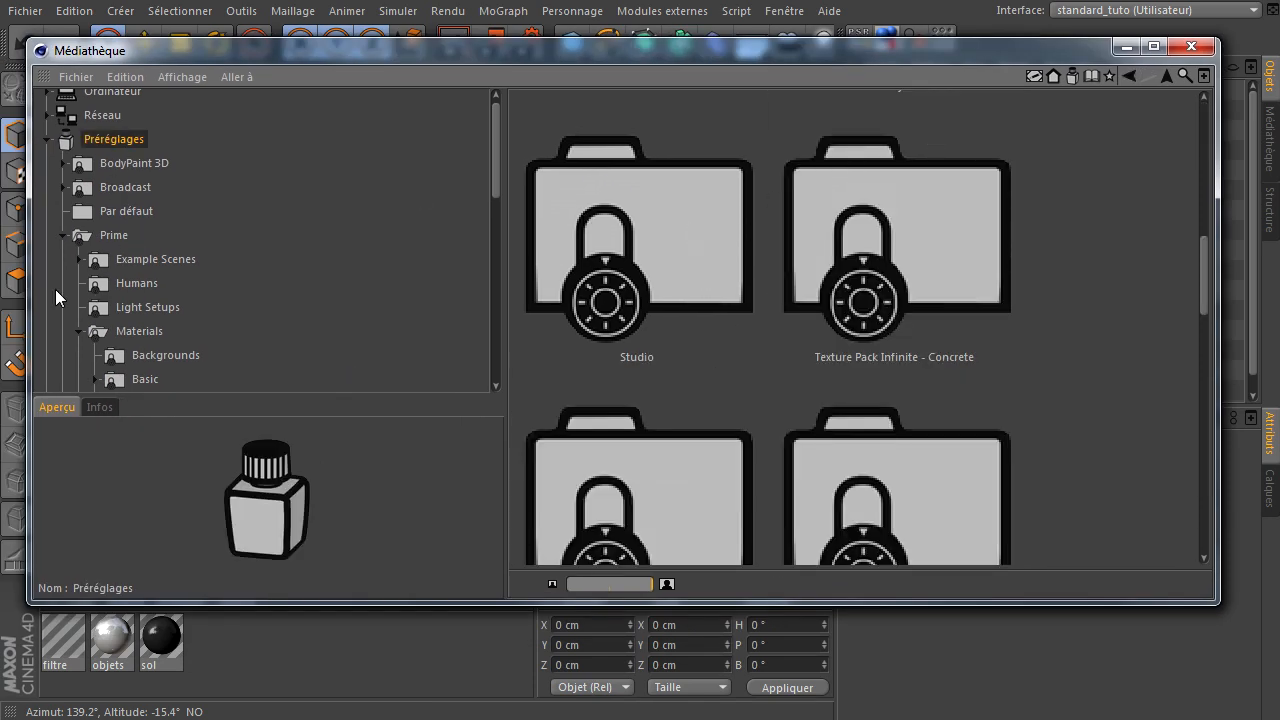
pyautogui.click(62, 234)
pyautogui.scroll(-5, 945, 375)
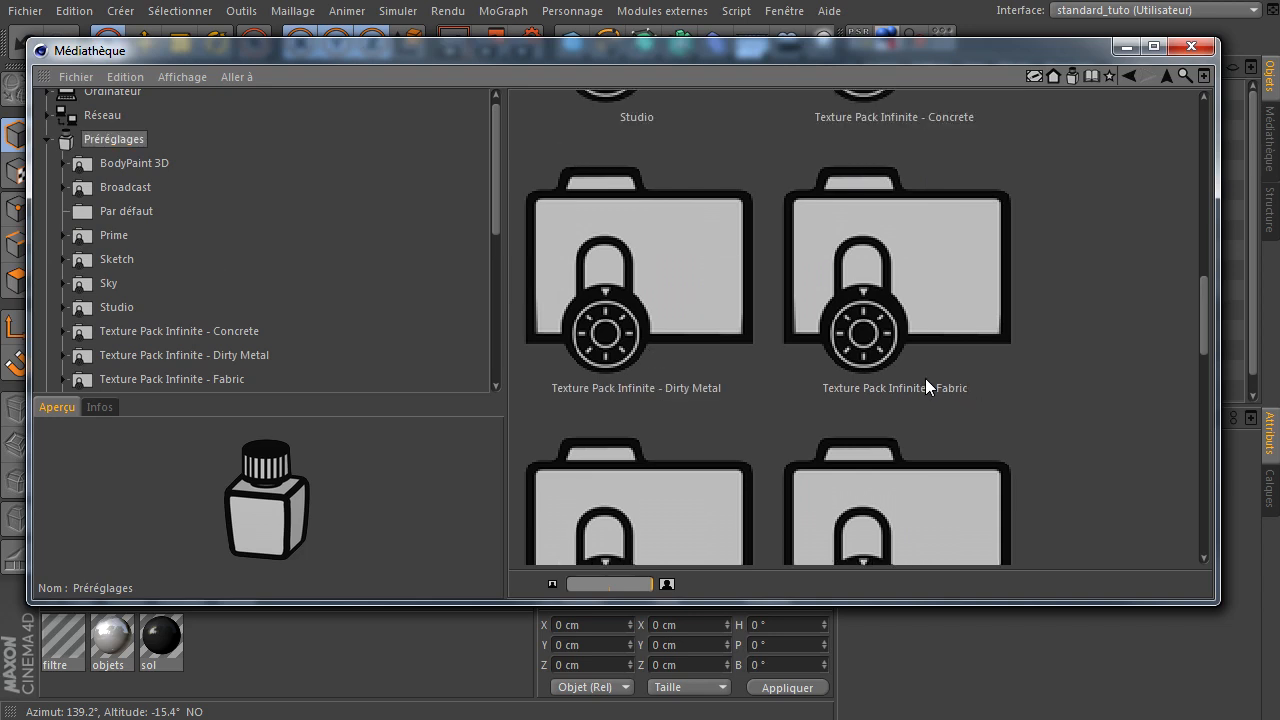
pyautogui.scroll(6, 913, 379)
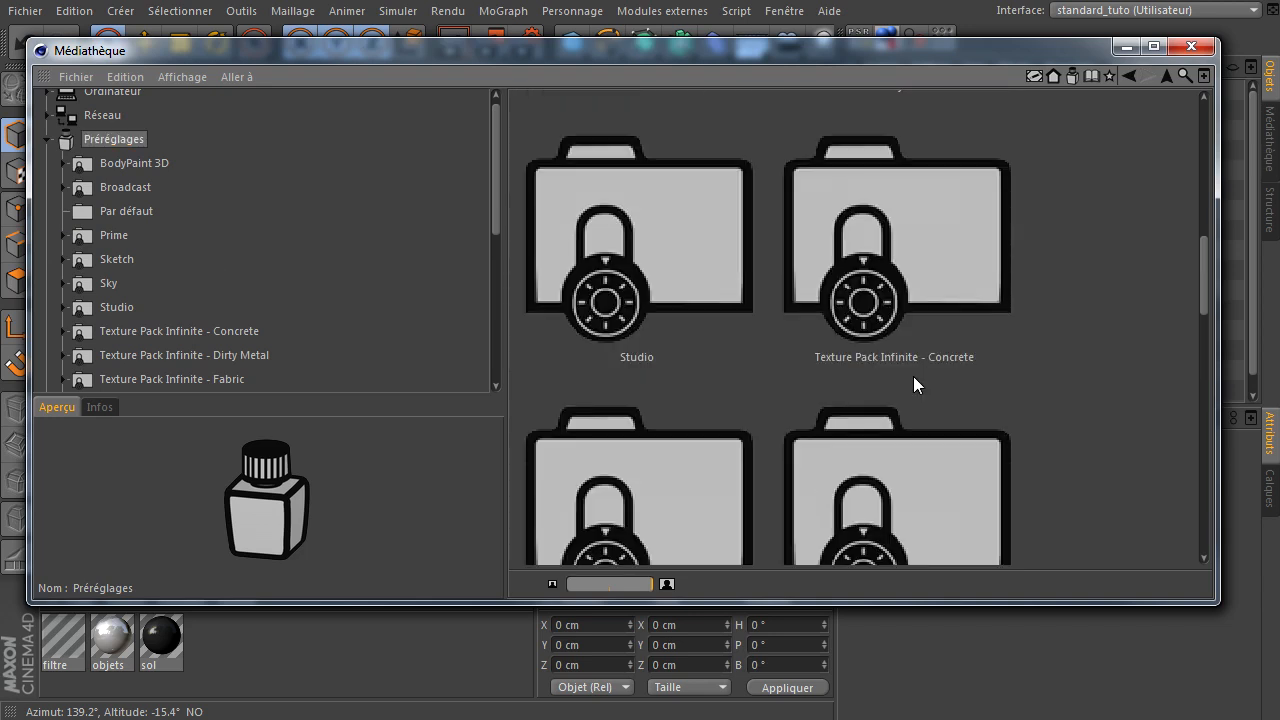
pyautogui.scroll(3, 913, 373)
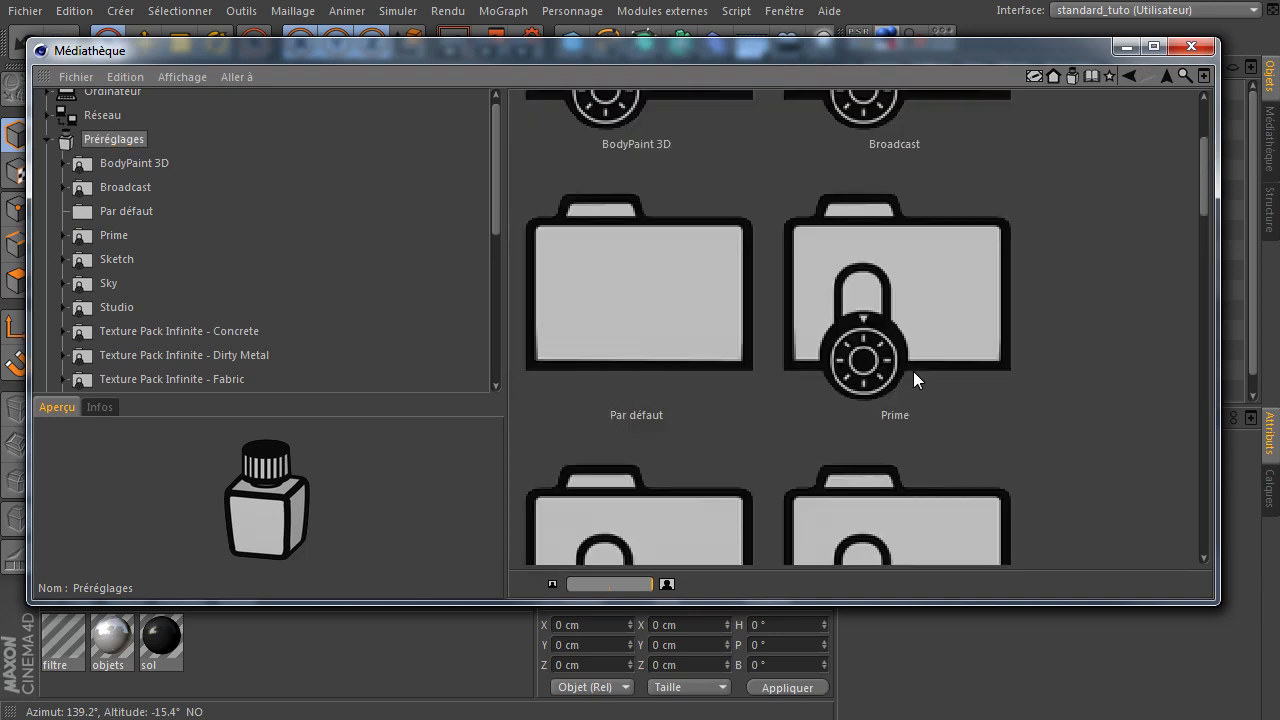
pyautogui.click(920, 308)
pyautogui.doubleClick(933, 298)
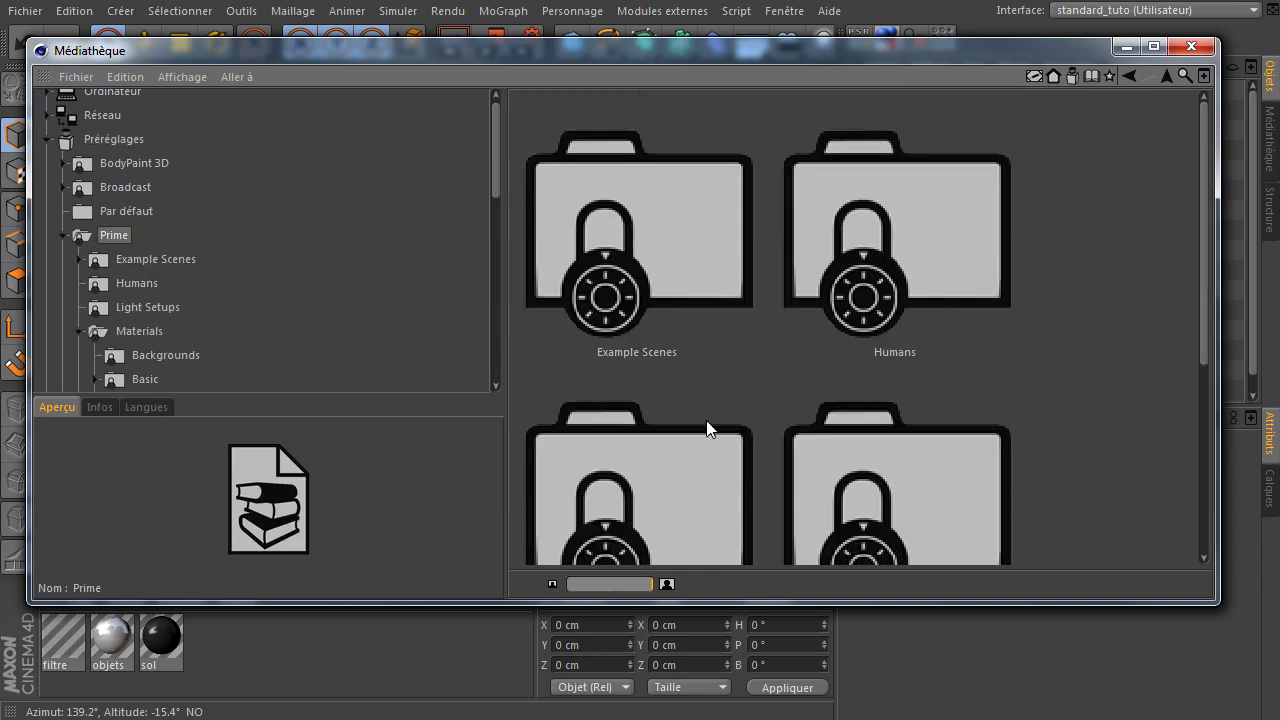
# Go into the HDRI subfolder of Materials and shrink the preview thumbnails
pyautogui.scroll(-2, 654, 363)
pyautogui.doubleClick(900, 300)
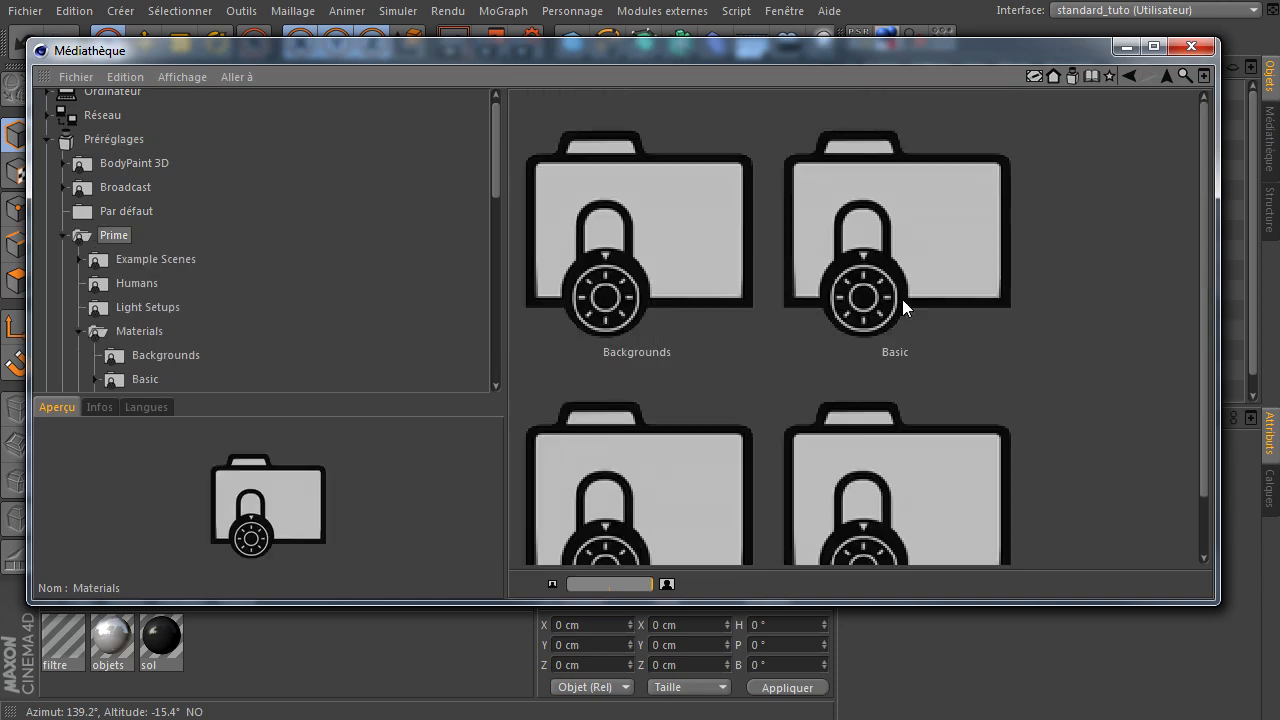
pyautogui.scroll(-1, 767, 320)
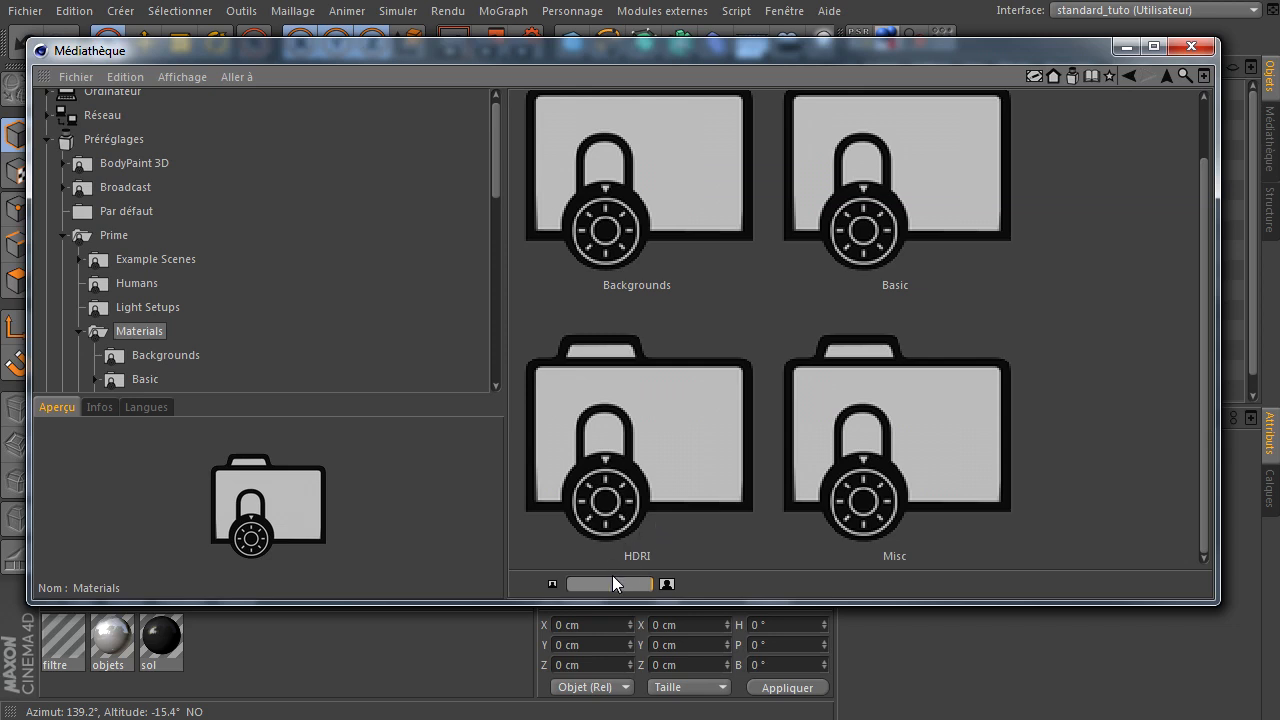
pyautogui.moveTo(613, 577); pyautogui.dragTo(610, 583)
pyautogui.doubleClick(869, 183)
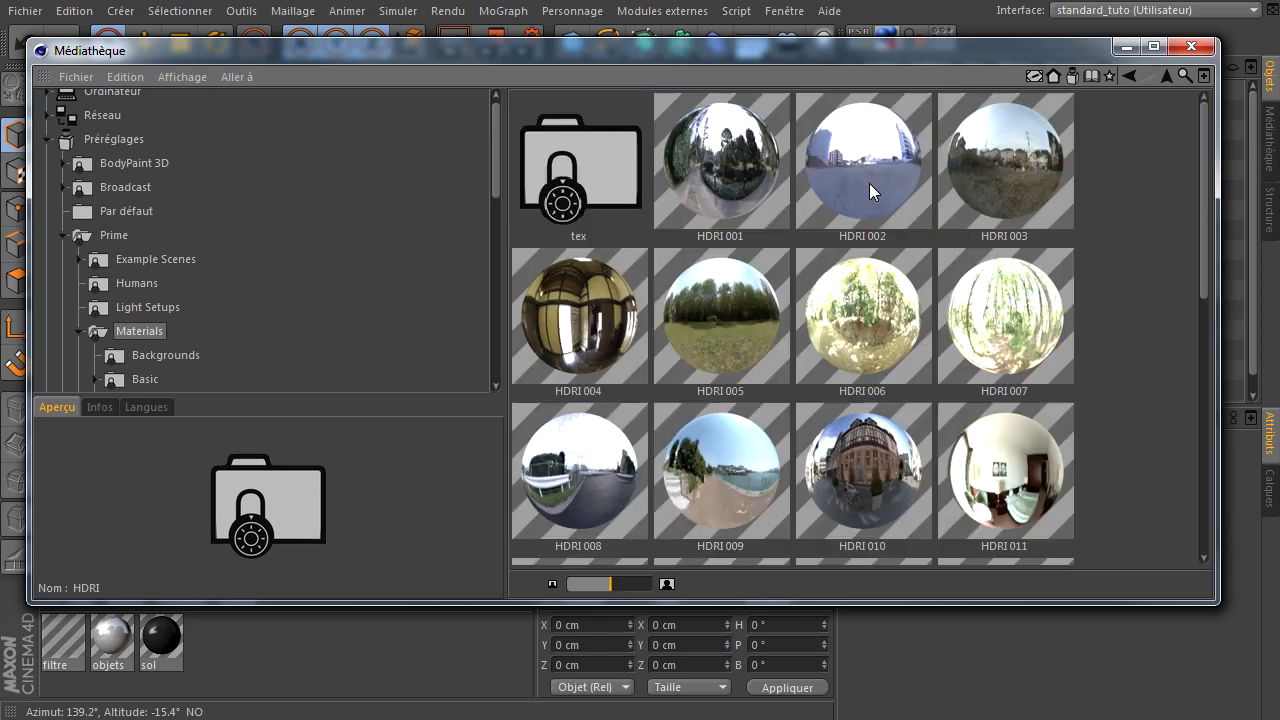
# Browse the HDRI presets and load the HDRI 011 material into the scene
pyautogui.scroll(-2, 806, 365)
pyautogui.scroll(-5, 806, 365)
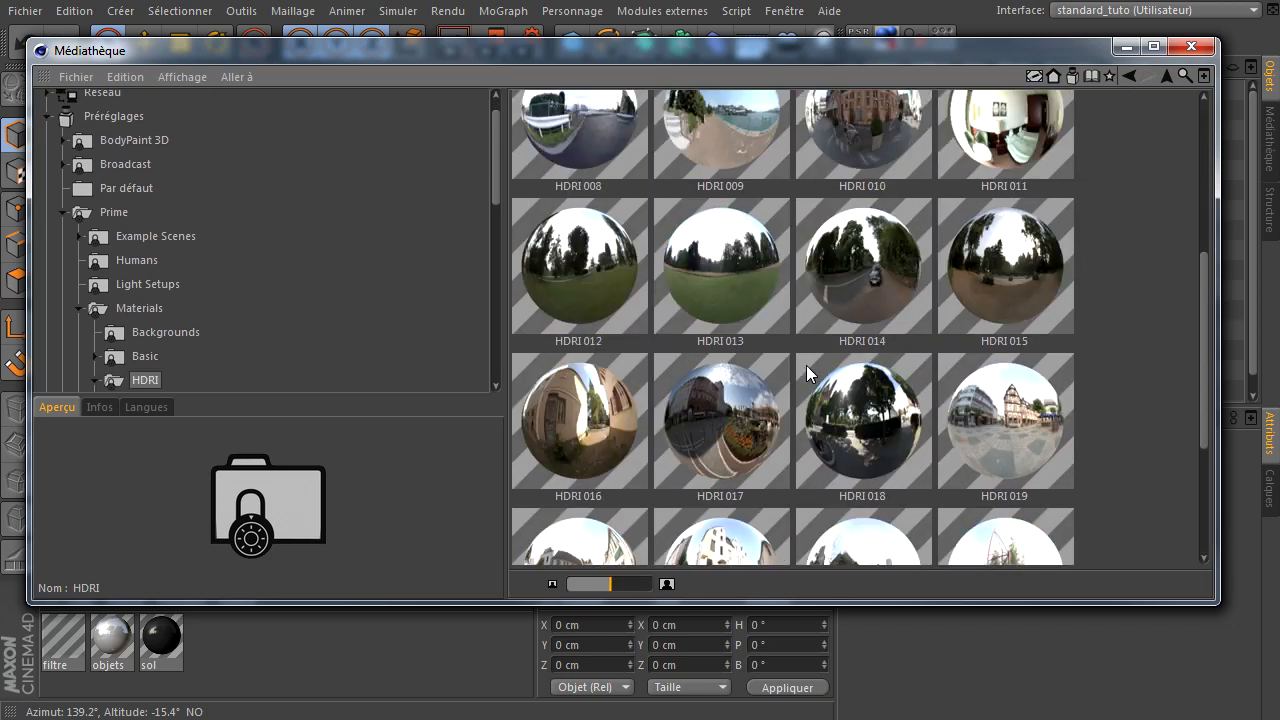
pyautogui.scroll(-2, 806, 365)
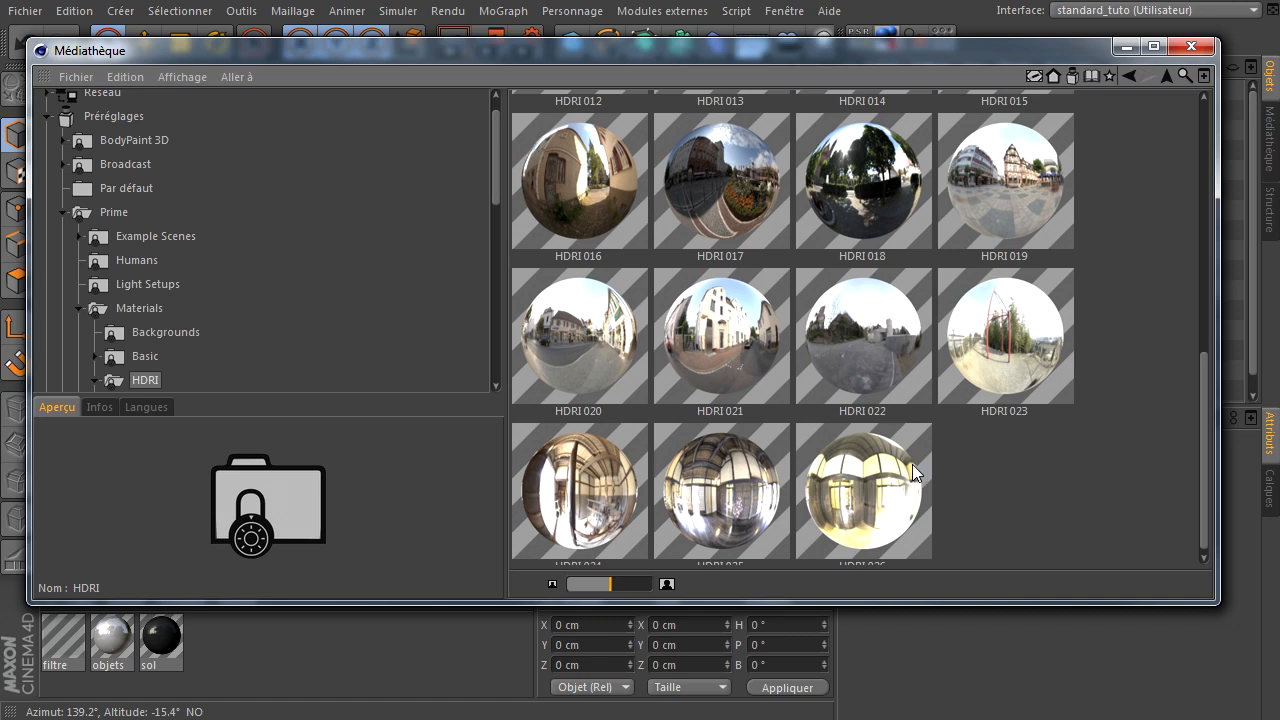
pyautogui.click(697, 334)
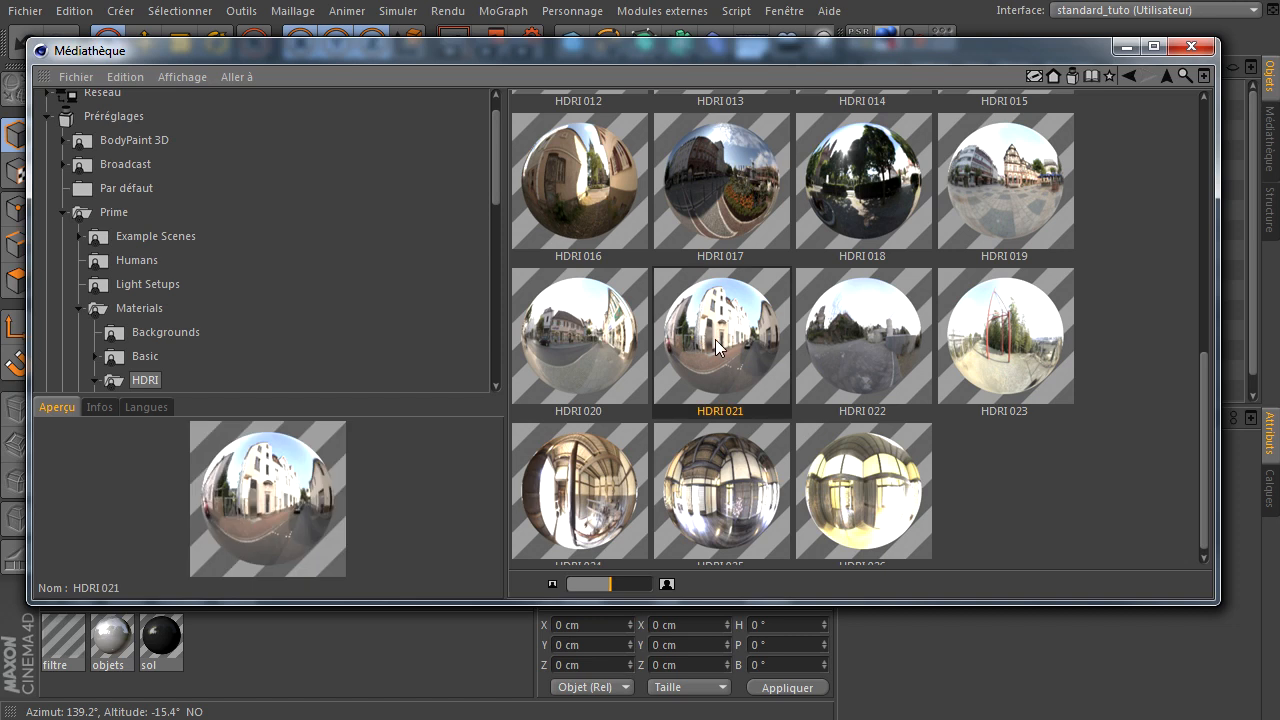
pyautogui.scroll(2, 715, 339)
pyautogui.scroll(1, 705, 361)
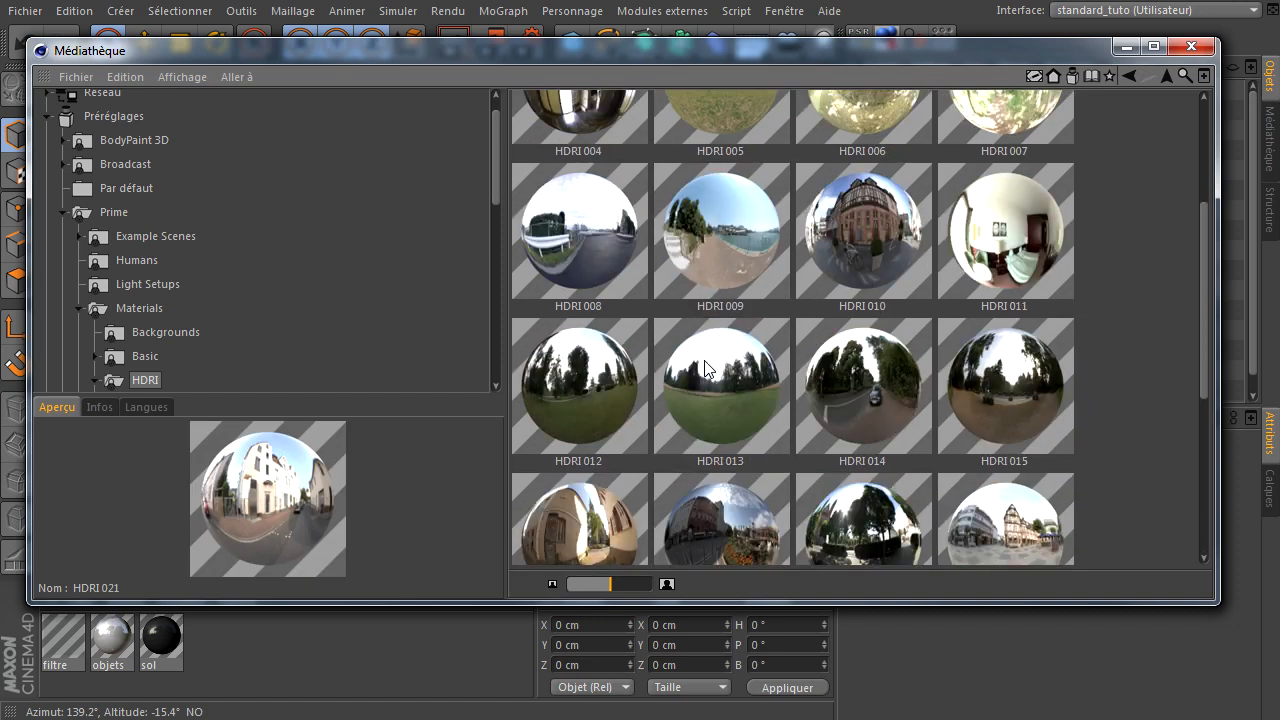
pyautogui.click(1019, 254)
pyautogui.doubleClick(1018, 254)
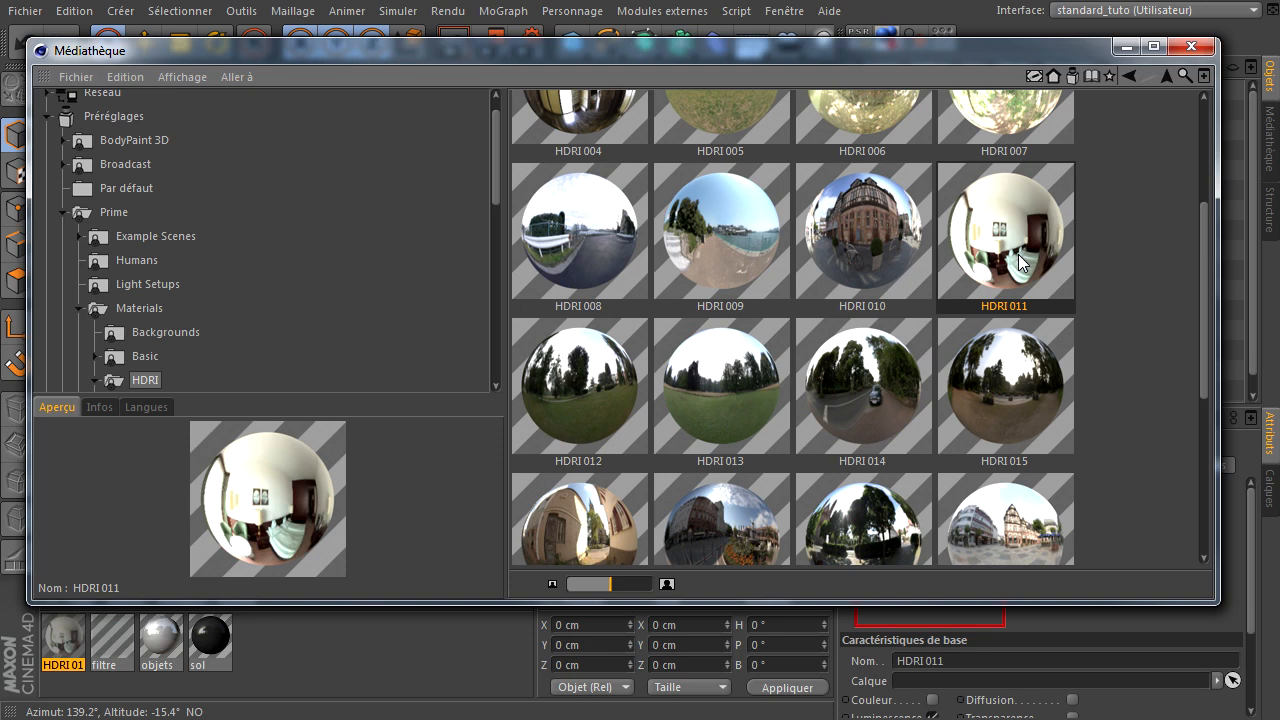
# Close the Médiathèque, apply the HDRI 011 material to the Ciel object and render the camera view
pyautogui.click(1191, 46)
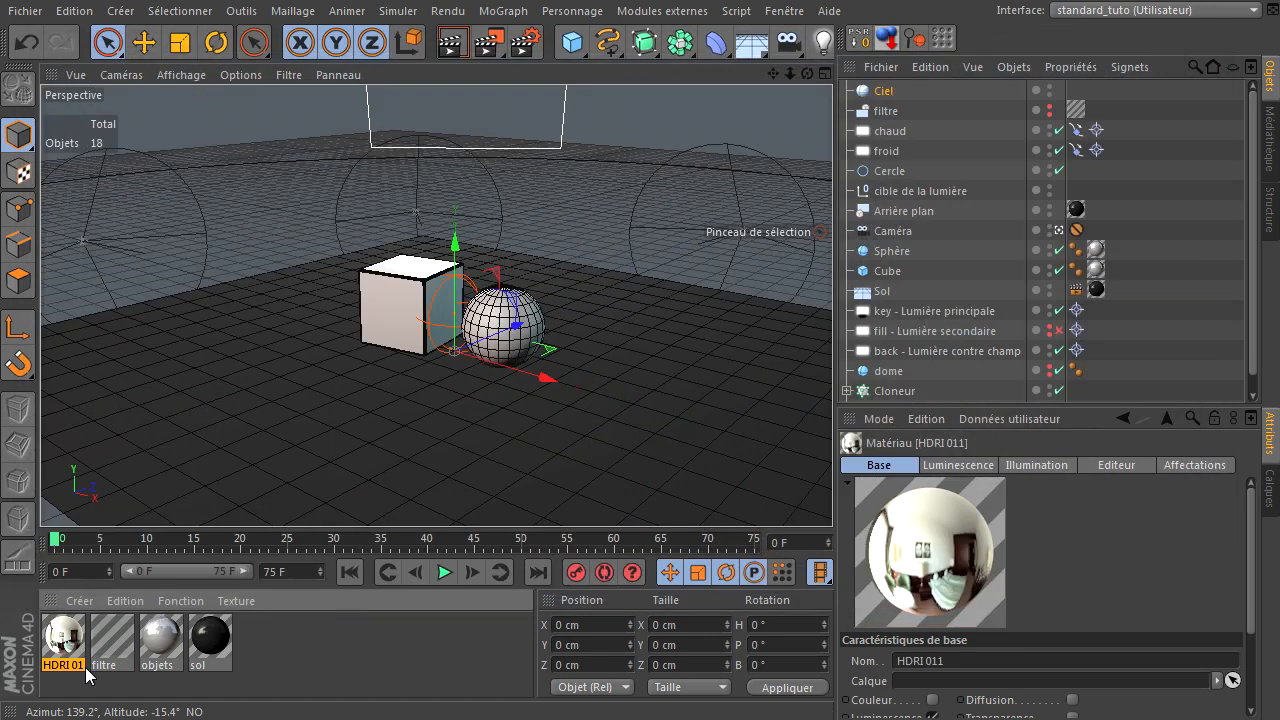
pyautogui.moveTo(874, 127); pyautogui.dragTo(892, 96)
pyautogui.click(459, 43)
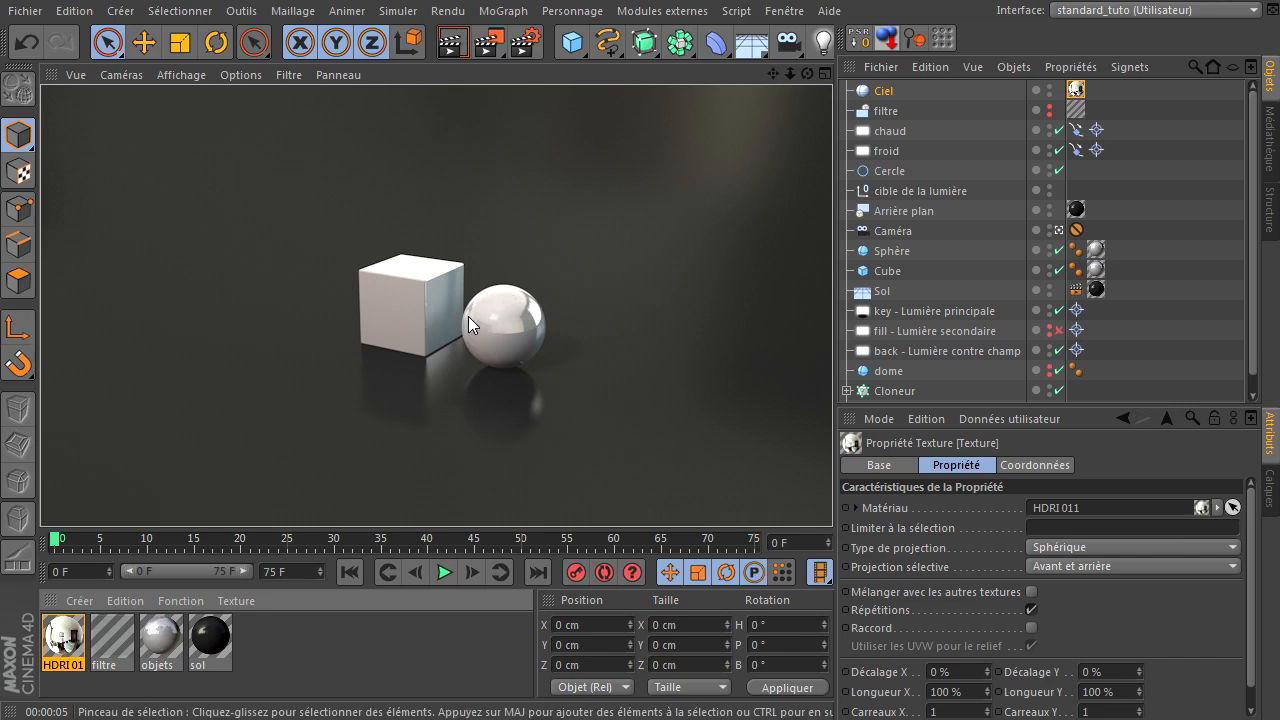
# Check the luminescence texture of the HDRI 011 material, and delete its tag, the Ciel object and the material itself
pyautogui.doubleClick(63, 640)
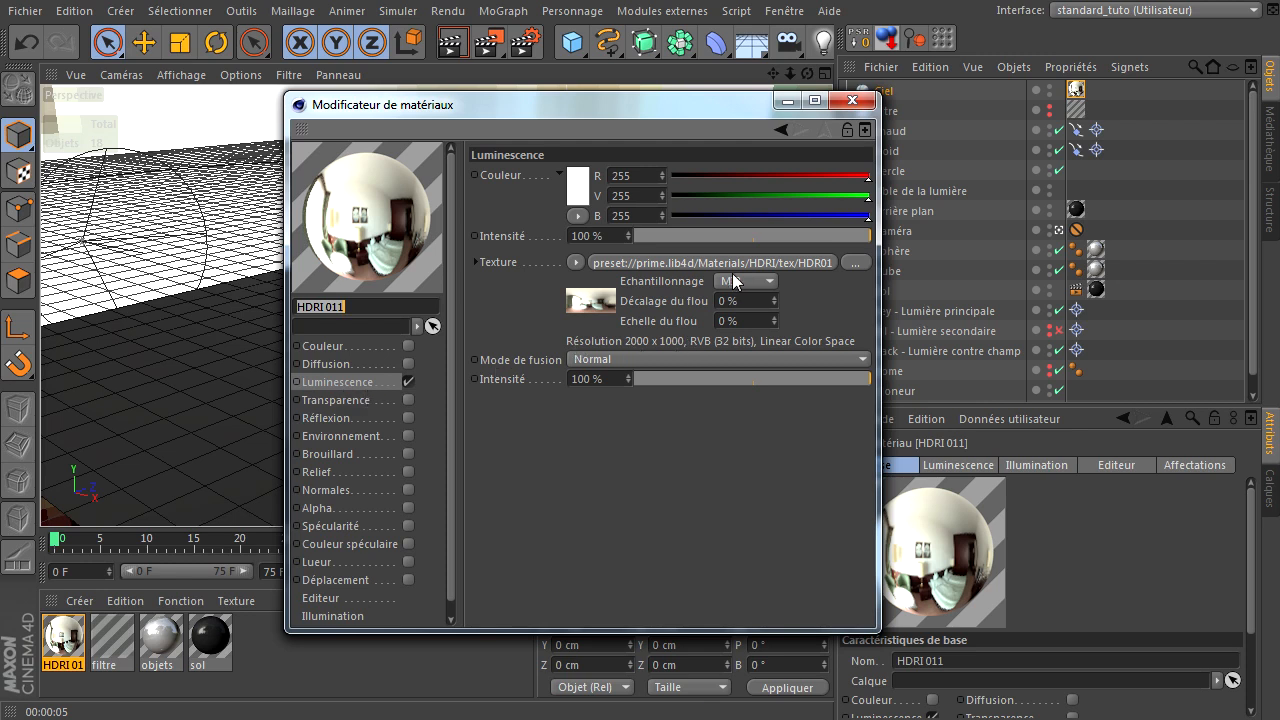
pyautogui.click(851, 100)
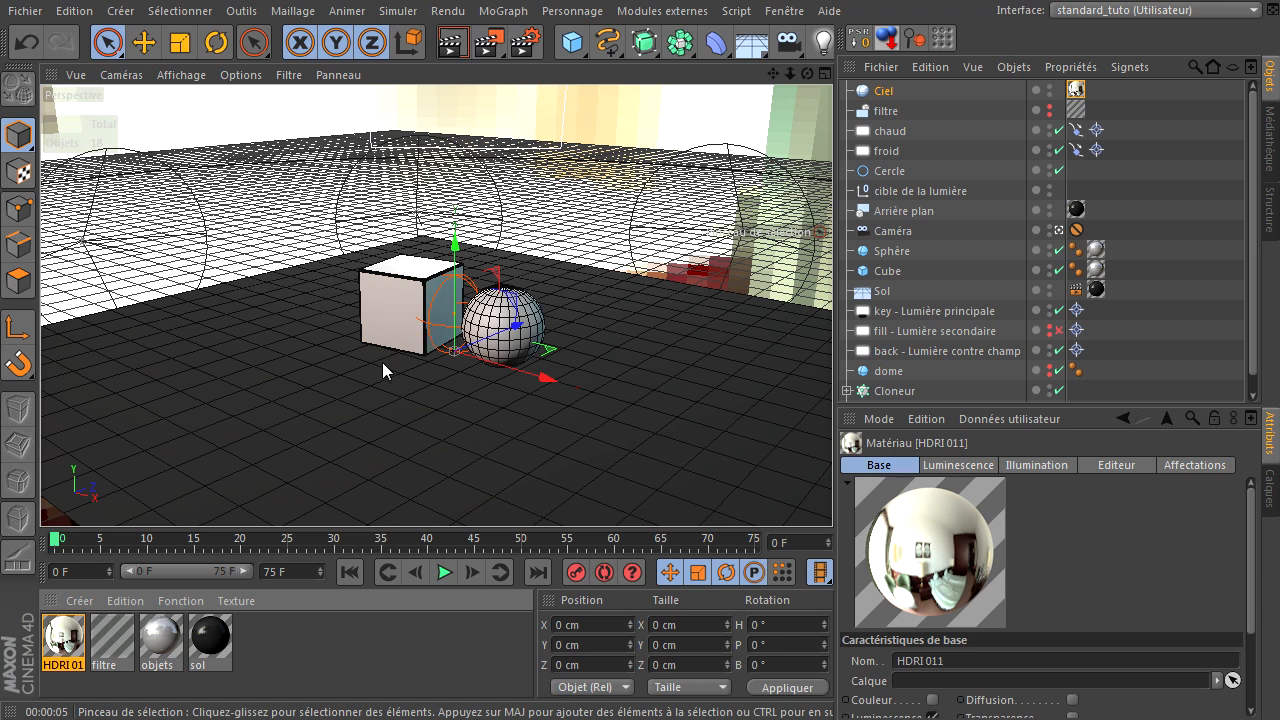
pyautogui.click(1075, 90)
pyautogui.press('Delete')
pyautogui.click(880, 90)
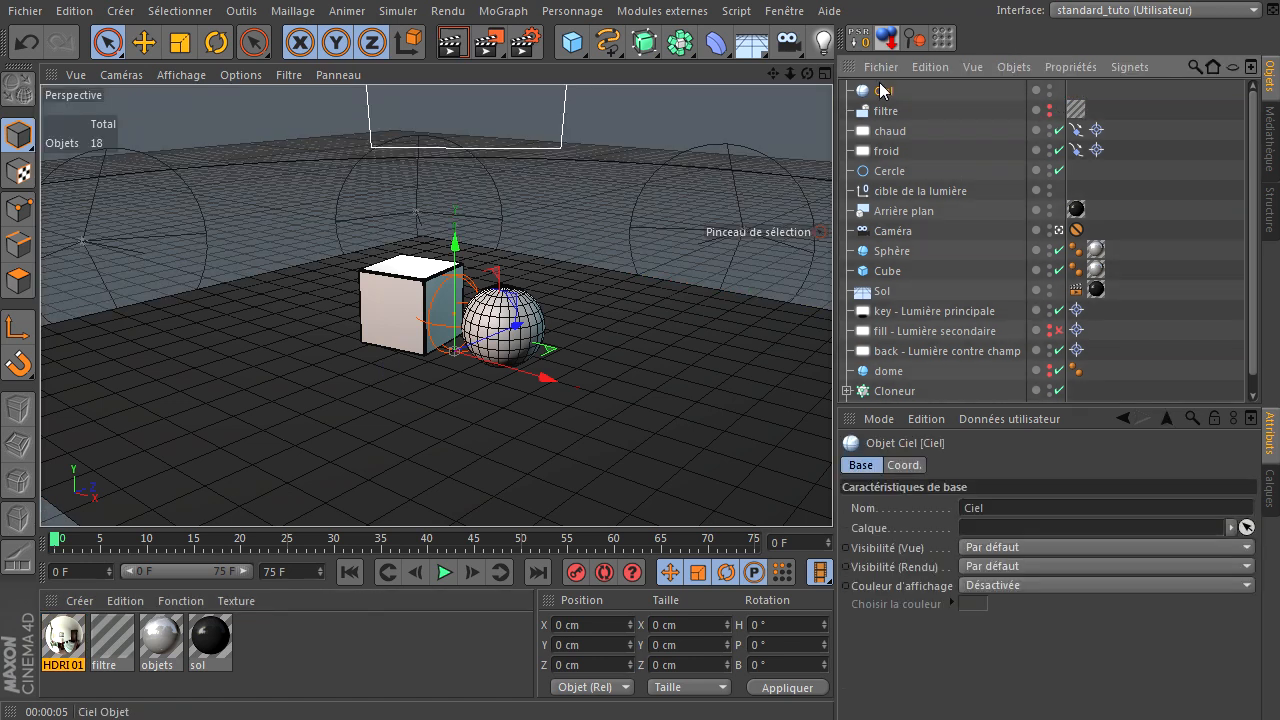
pyautogui.press('Delete')
pyautogui.click(73, 652)
pyautogui.press('Delete')
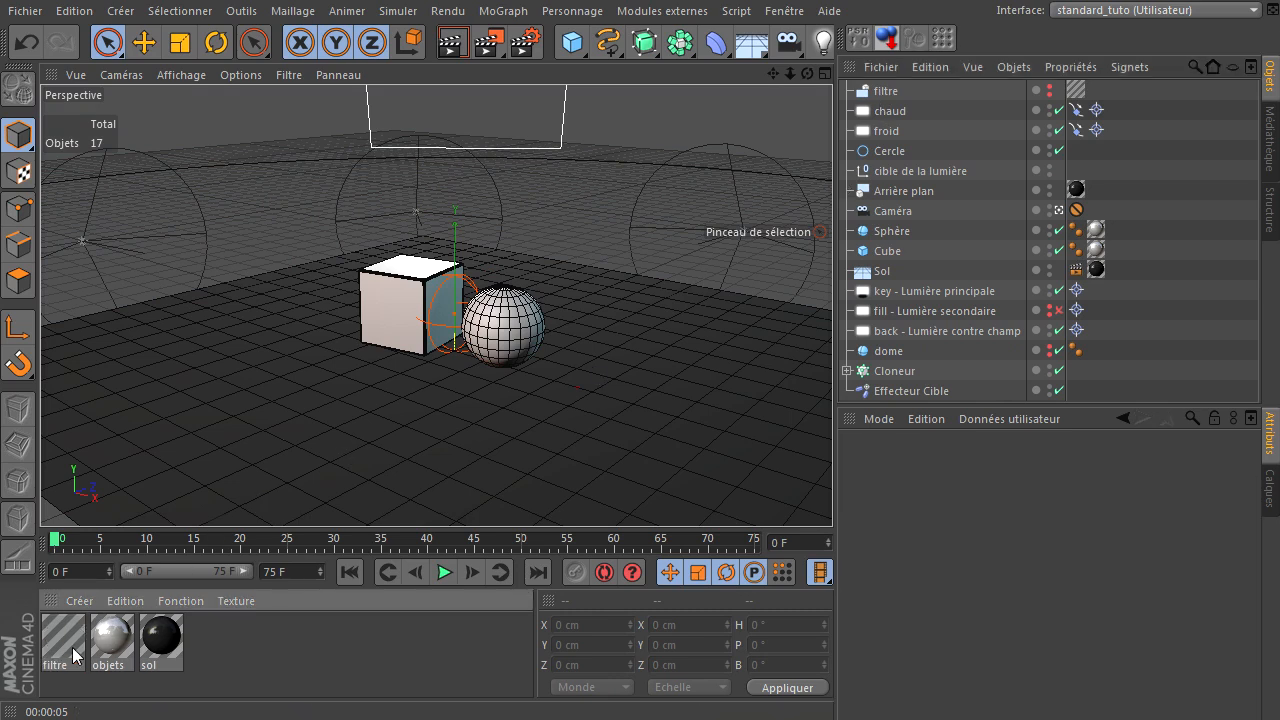
# Render the view without the sky and enable the Environnement channel of the objets material
pyautogui.click(112, 636)
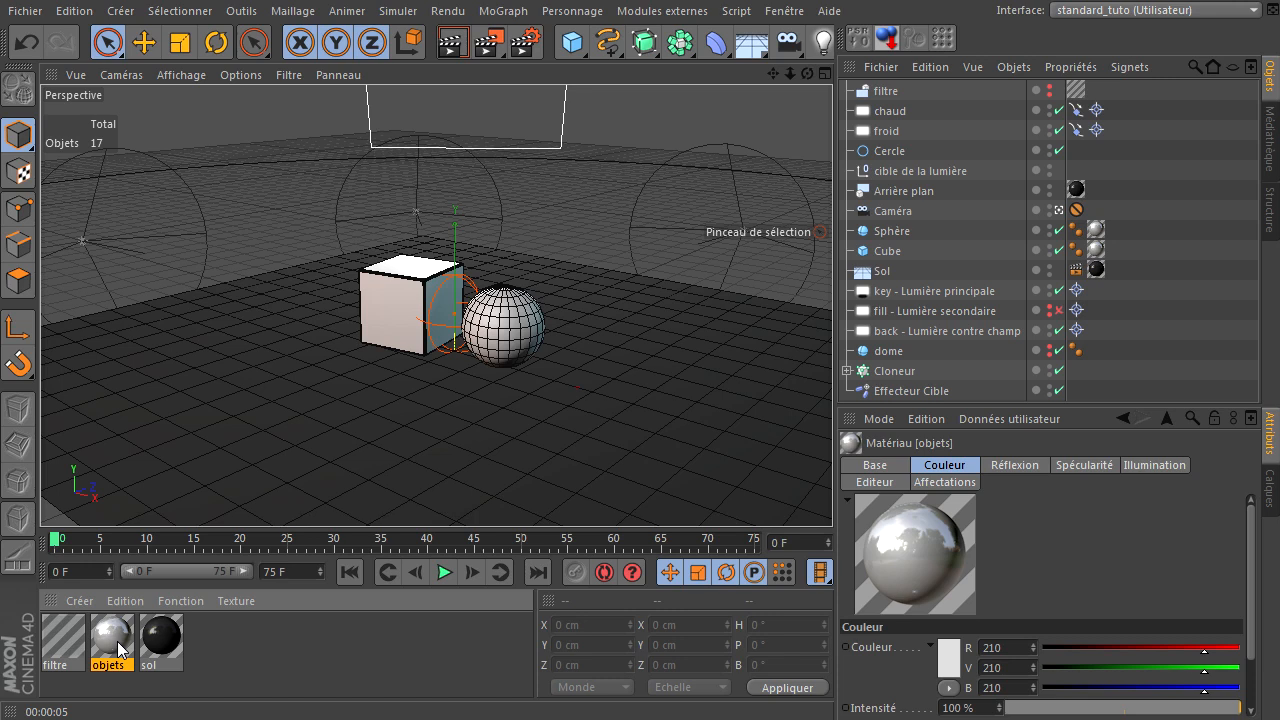
pyautogui.click(452, 40)
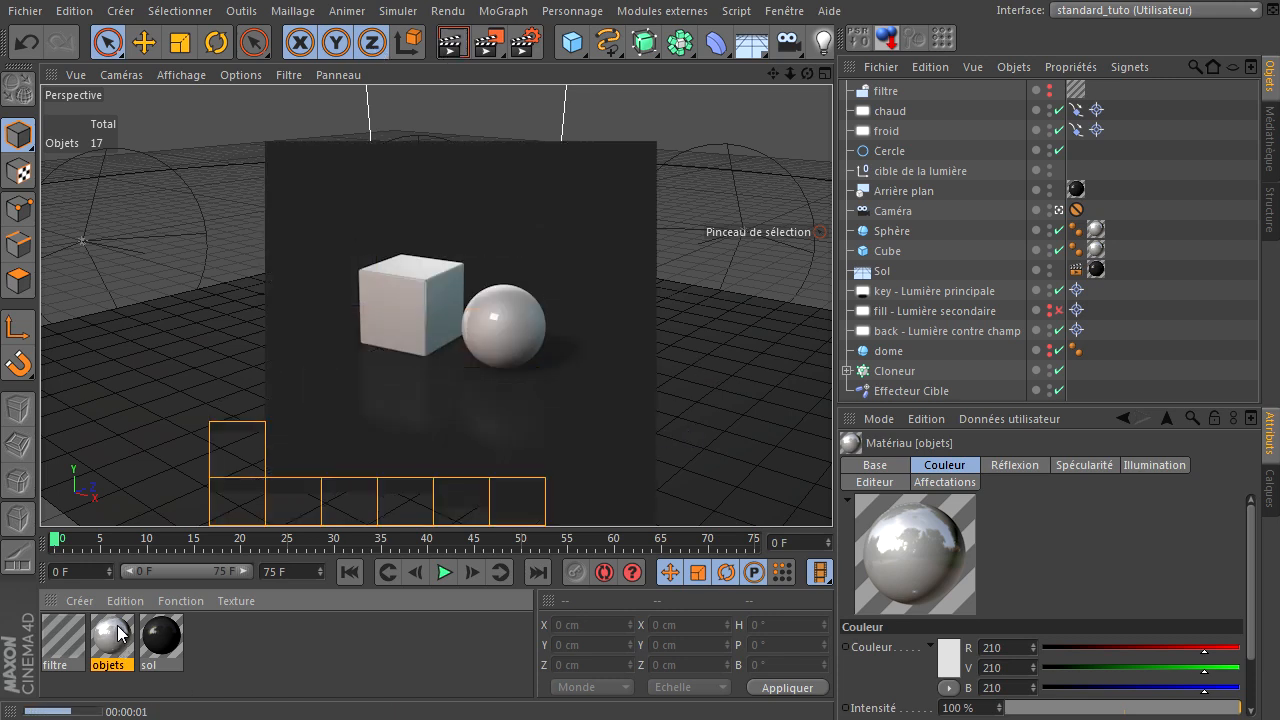
pyautogui.doubleClick(114, 636)
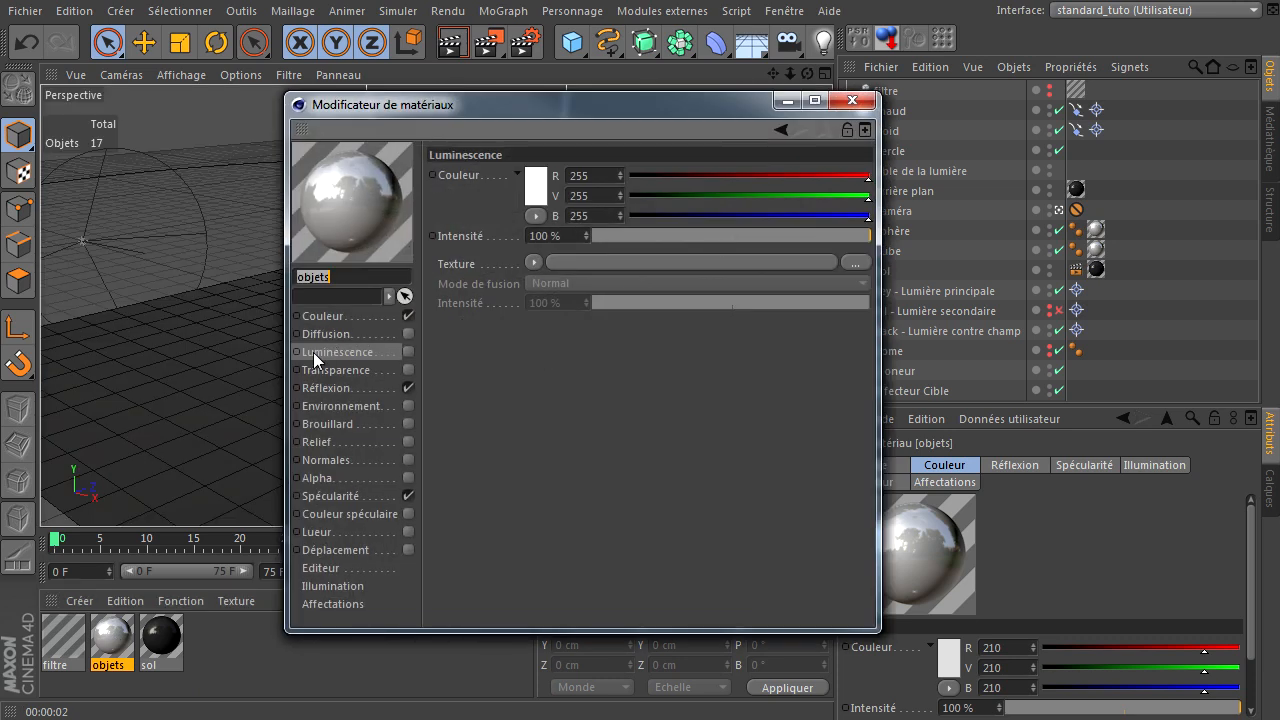
pyautogui.click(331, 409)
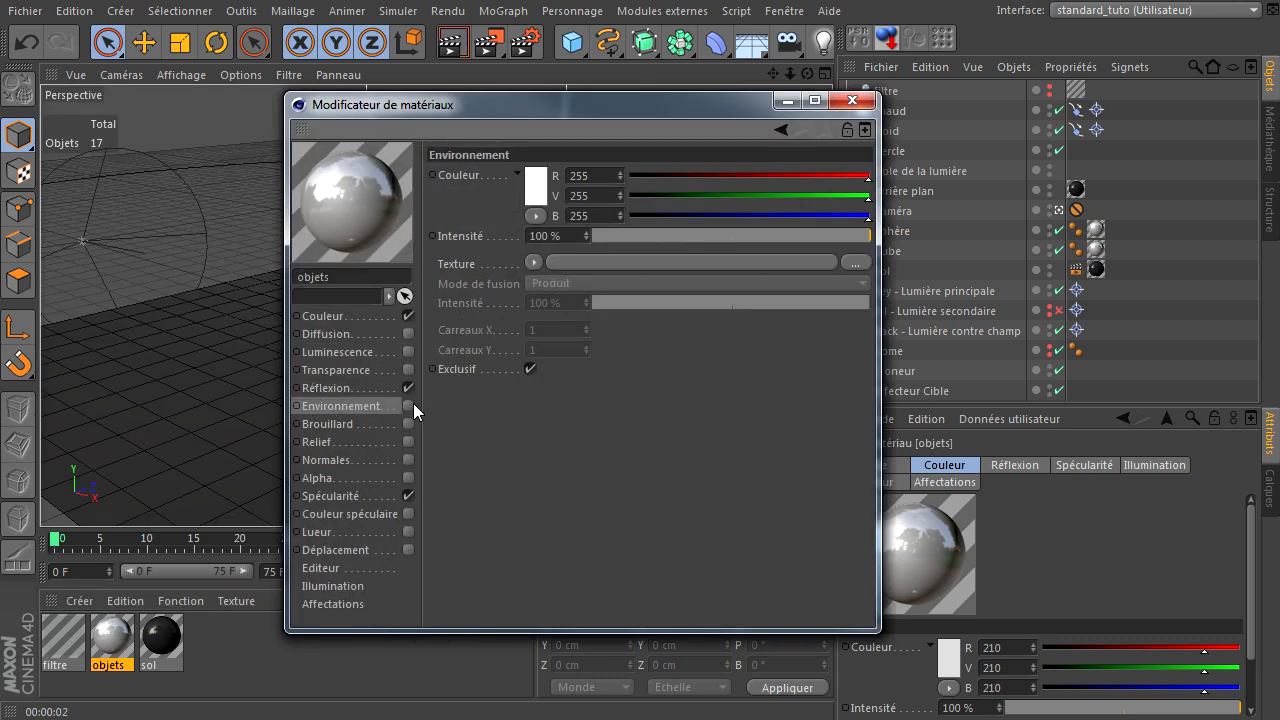
pyautogui.click(412, 405)
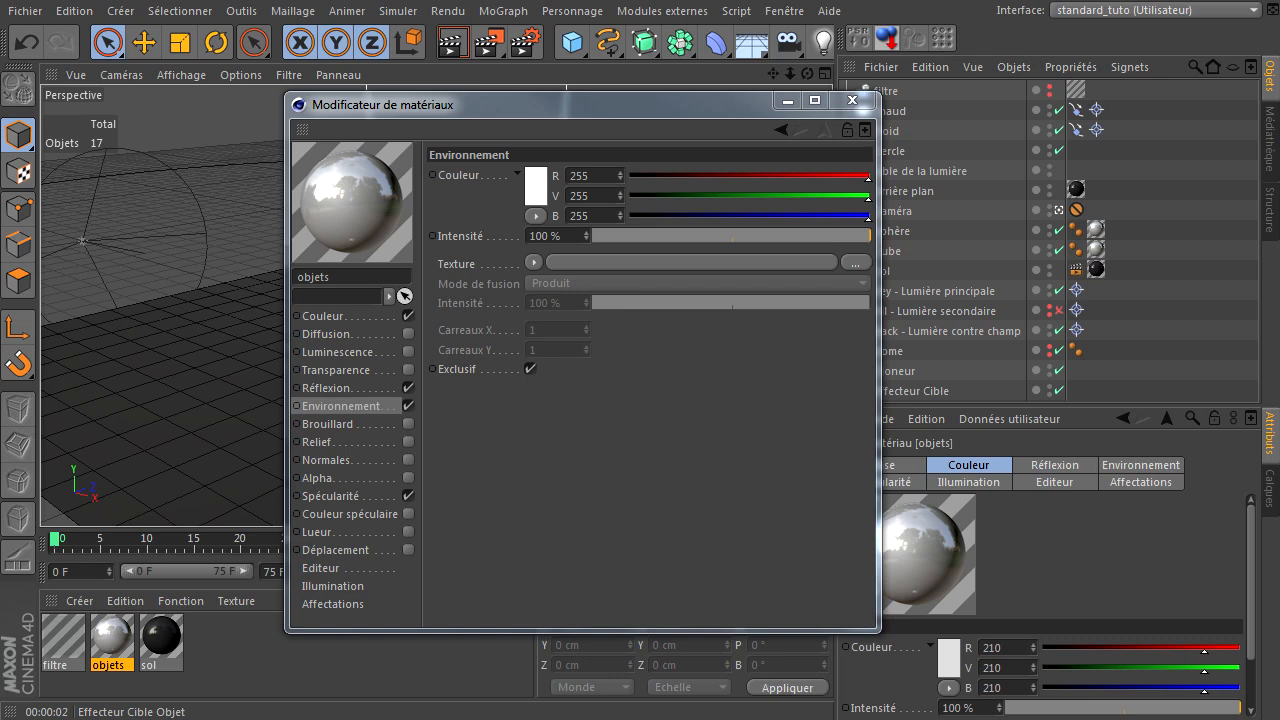
# Switch to Windows Explorer, open the HDRI folder of the Textures library and browse its HDR images
pyautogui.moveTo(1279, 122); pyautogui.dragTo(907, 12)
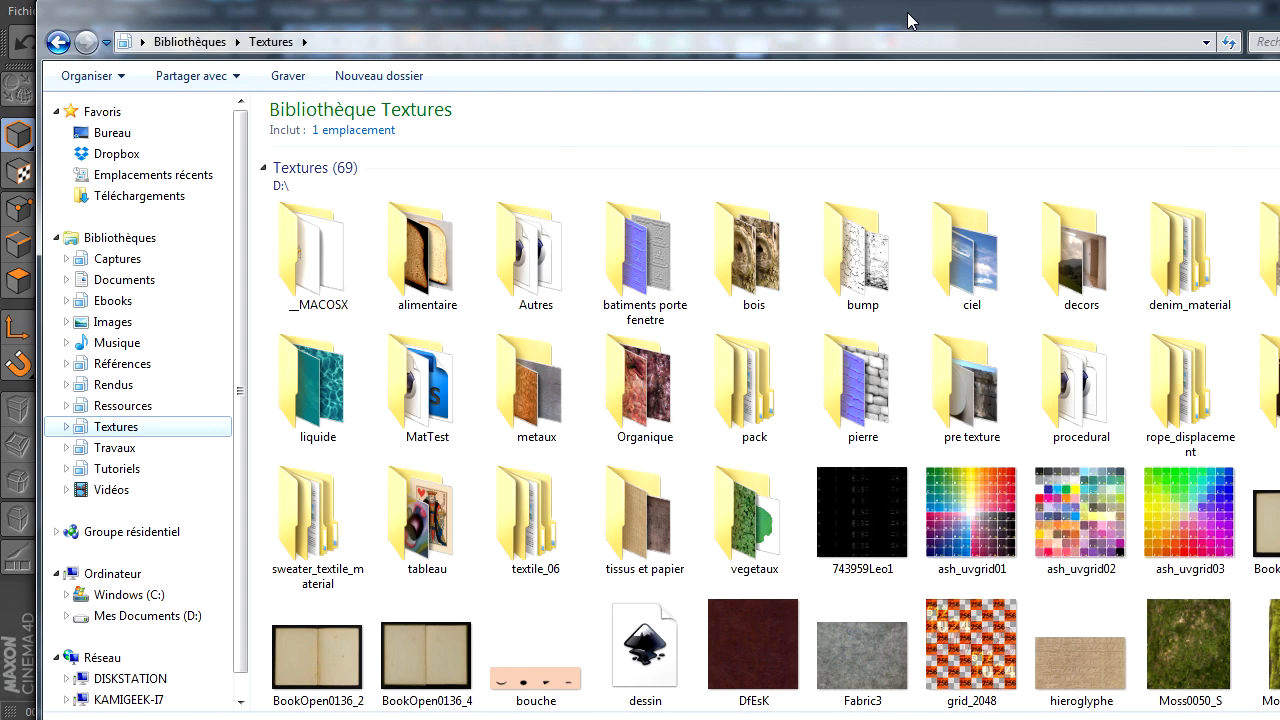
pyautogui.moveTo(1279, 380); pyautogui.dragTo(1236, 412)
pyautogui.click(572, 402)
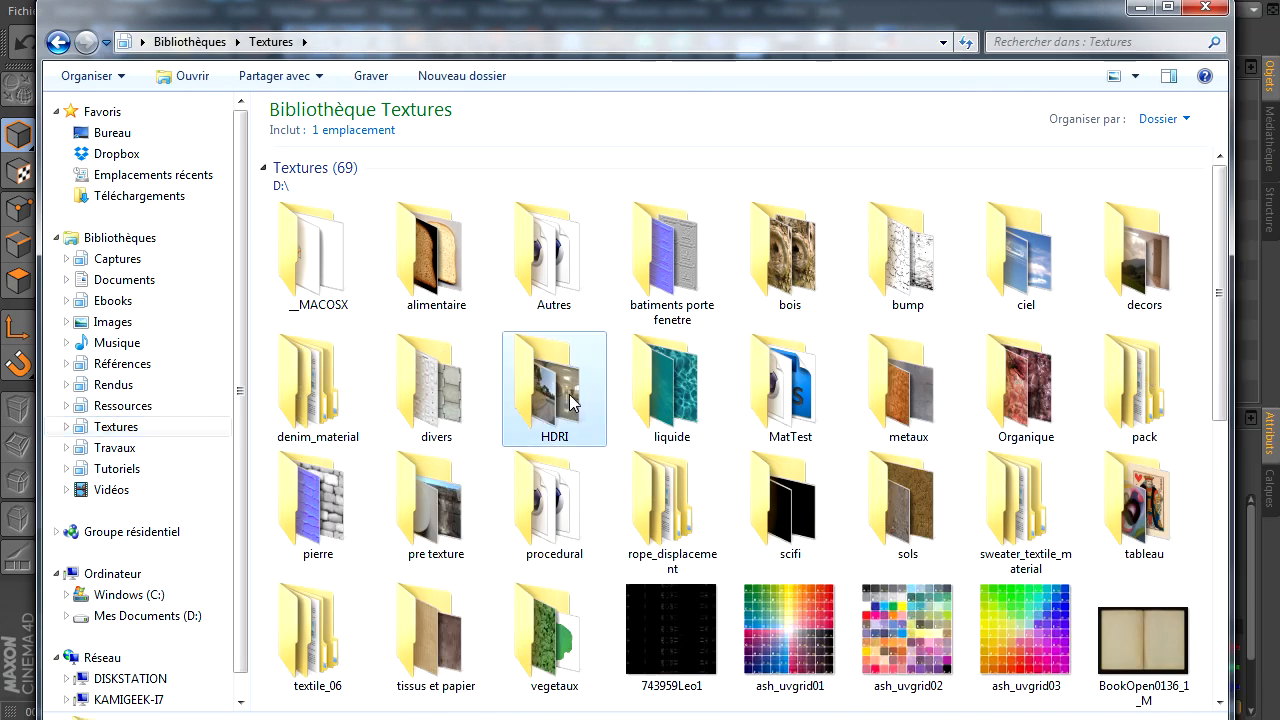
pyautogui.doubleClick(572, 402)
pyautogui.scroll(-10, 735, 420)
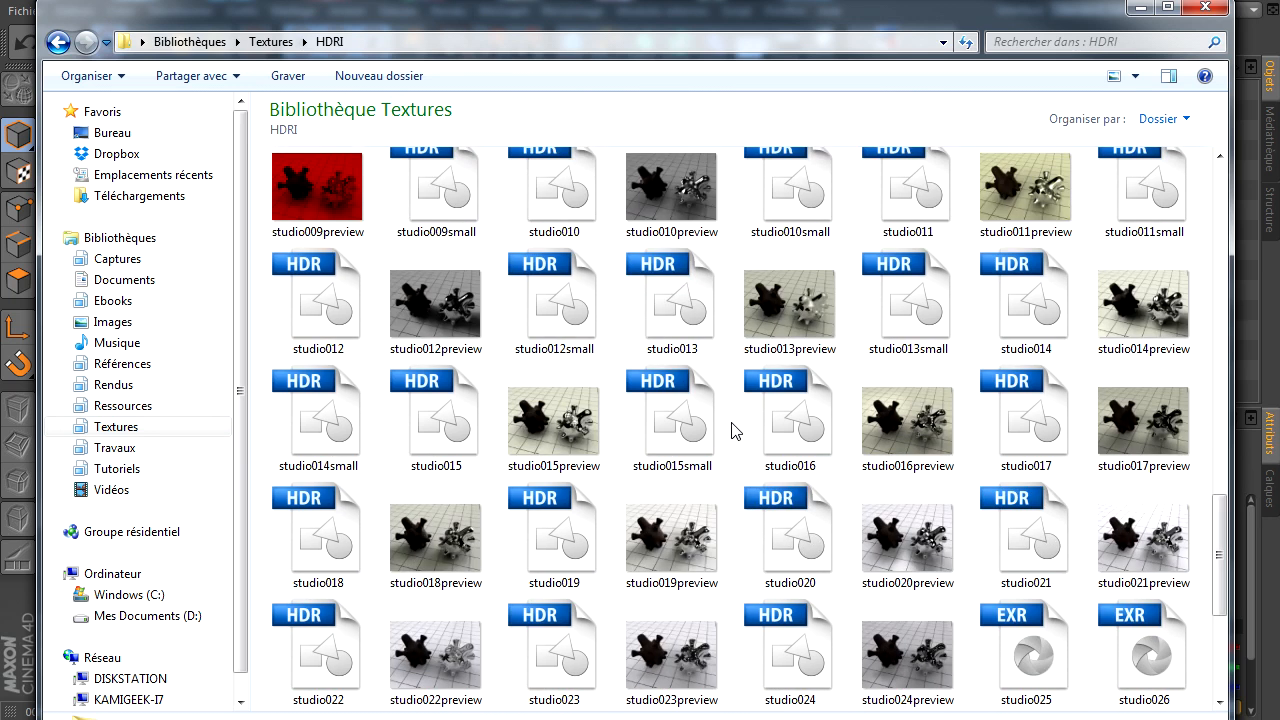
pyautogui.scroll(-2, 697, 557)
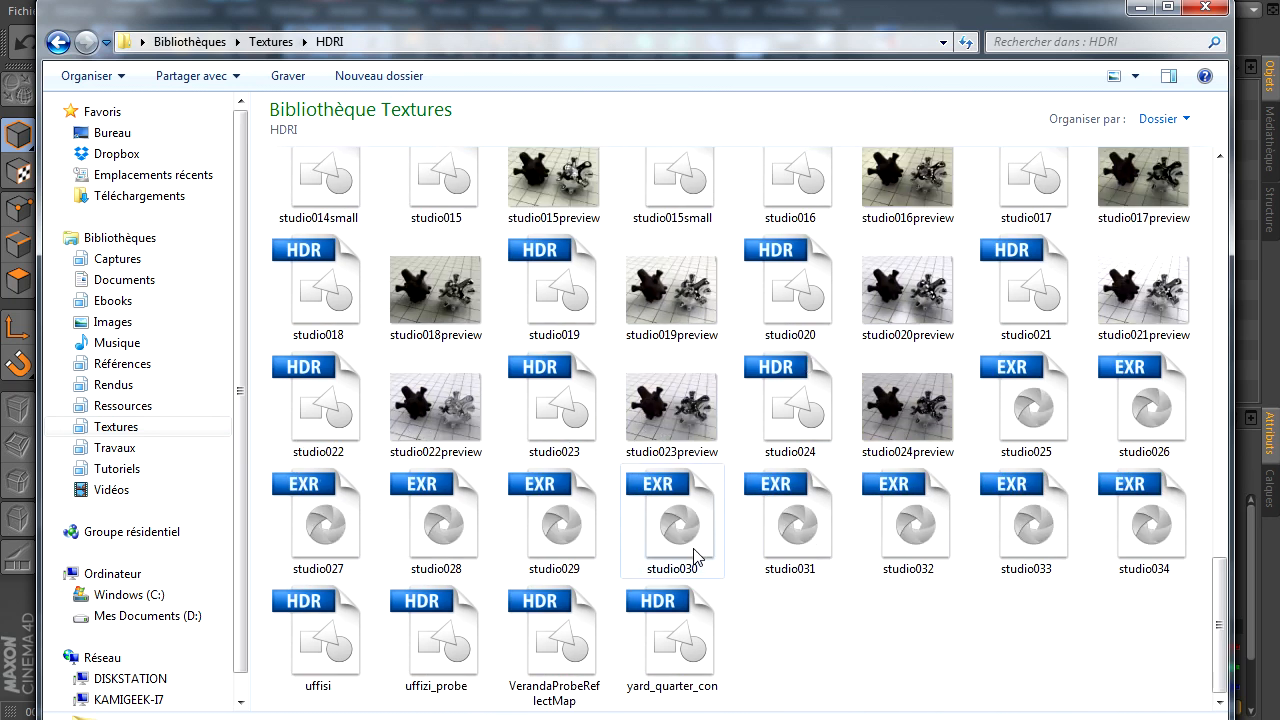
pyautogui.scroll(3, 765, 378)
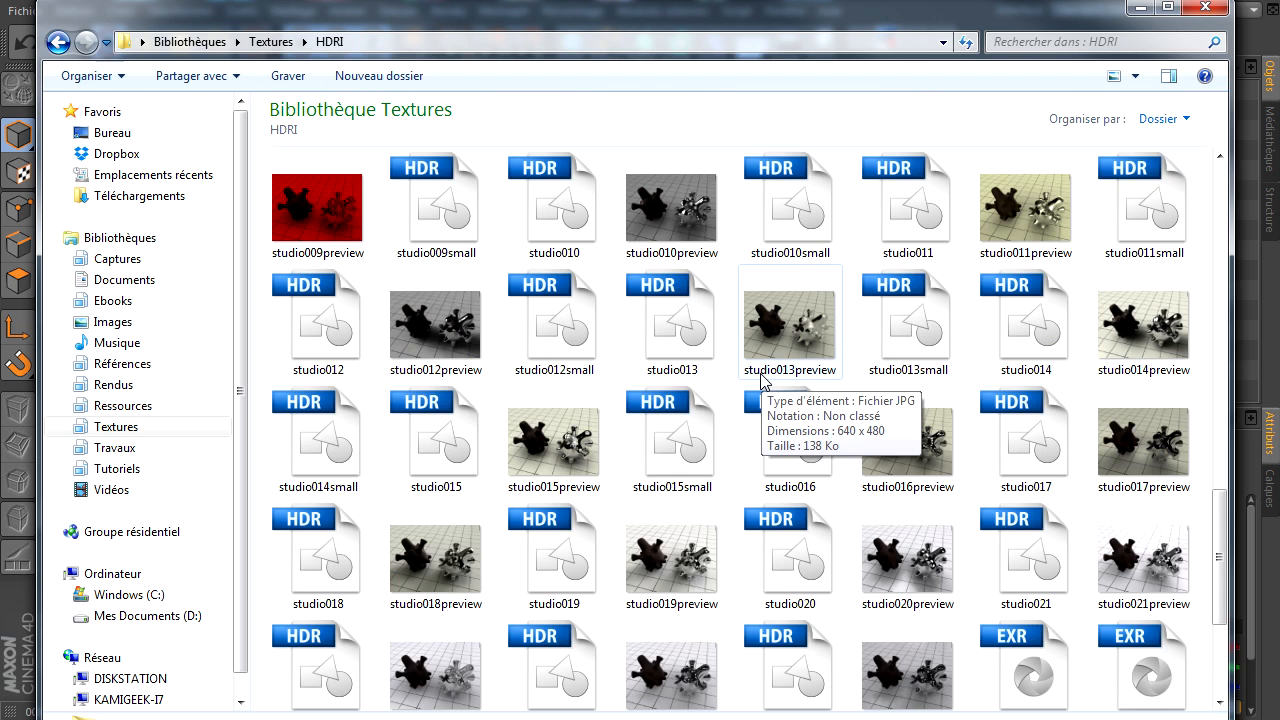
# Load studio010.hdr as the Environnement texture of the objets material without copying the image into the project folder
pyautogui.click(572, 238)
pyautogui.moveTo(621, 22); pyautogui.dragTo(1270, 70)
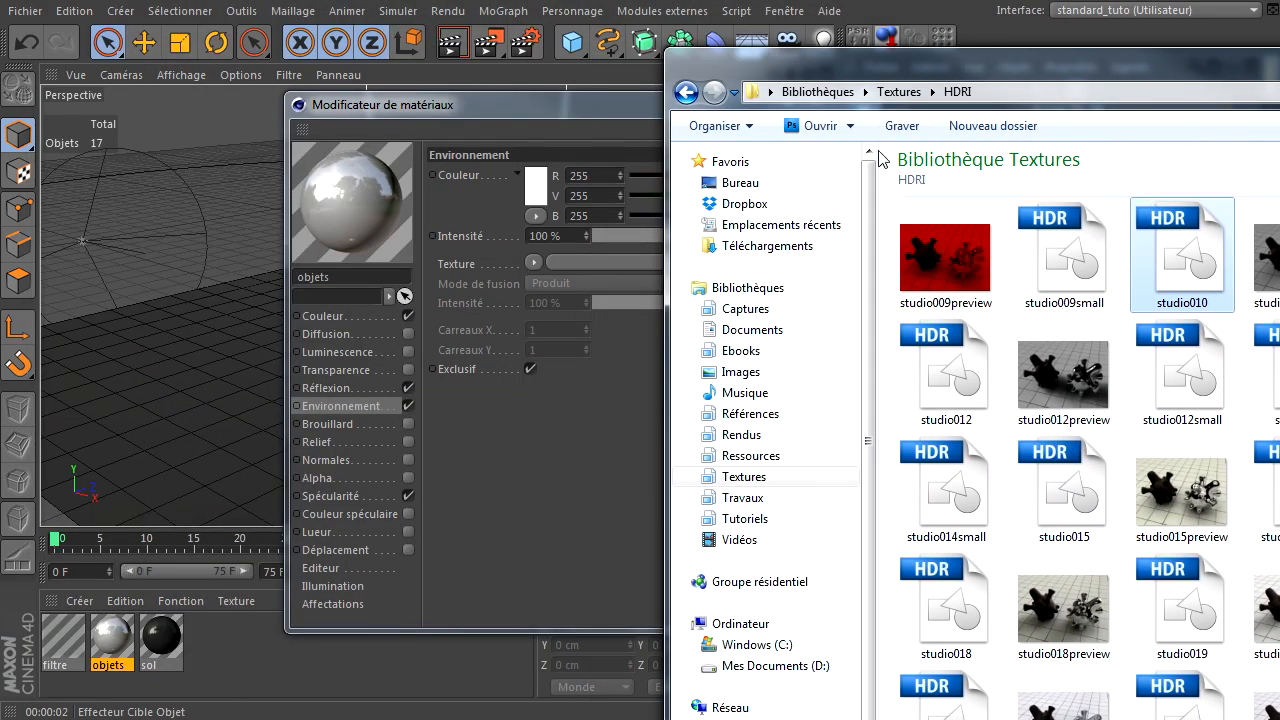
pyautogui.click(425, 110)
pyautogui.moveTo(425, 110); pyautogui.dragTo(218, 130)
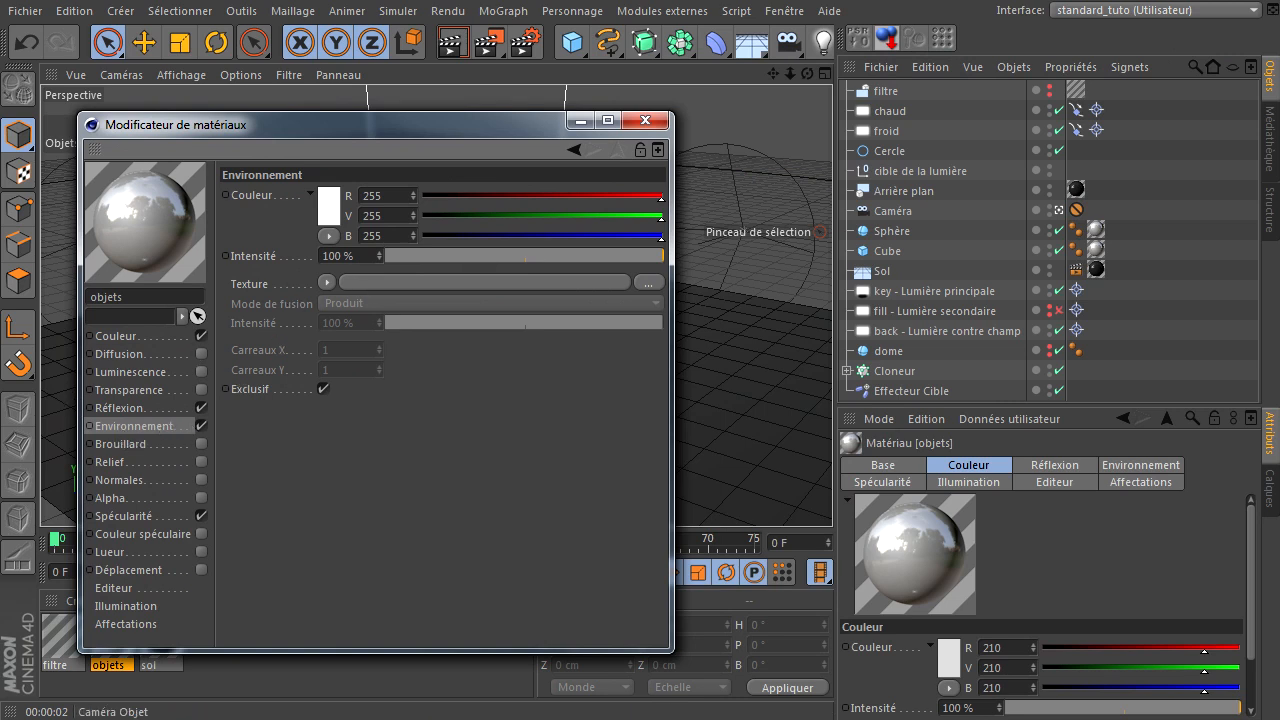
pyautogui.hotkey('alt', 'Tab')
pyautogui.moveTo(1186, 280); pyautogui.dragTo(425, 280)
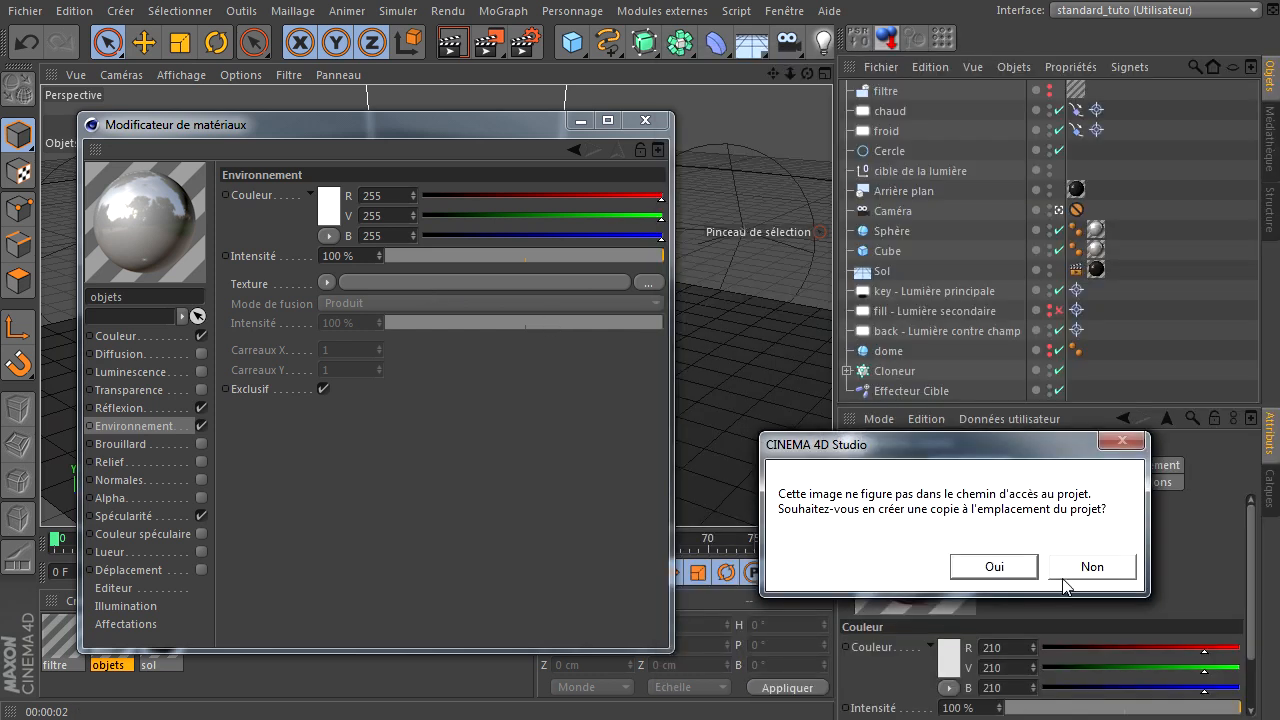
pyautogui.click(1090, 566)
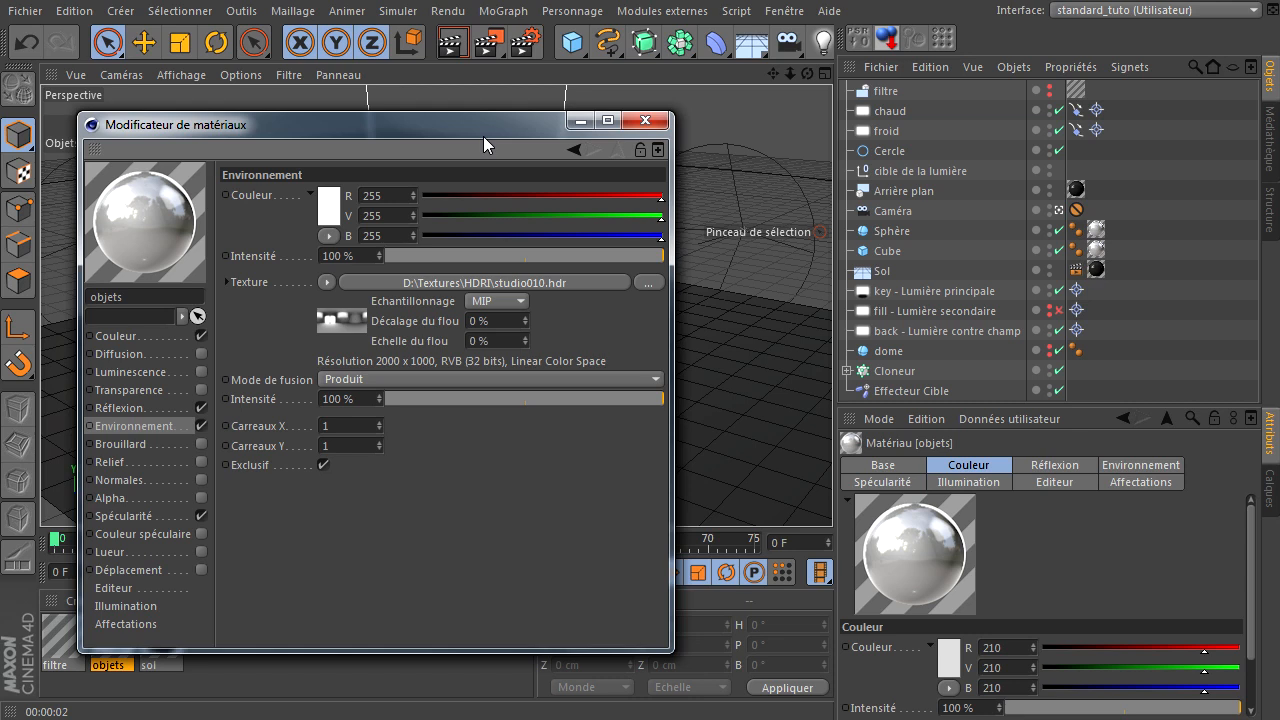
# Close the material editor and render the view with the studio010.hdr environment on the objects
pyautogui.moveTo(528, 136); pyautogui.dragTo(1107, 155)
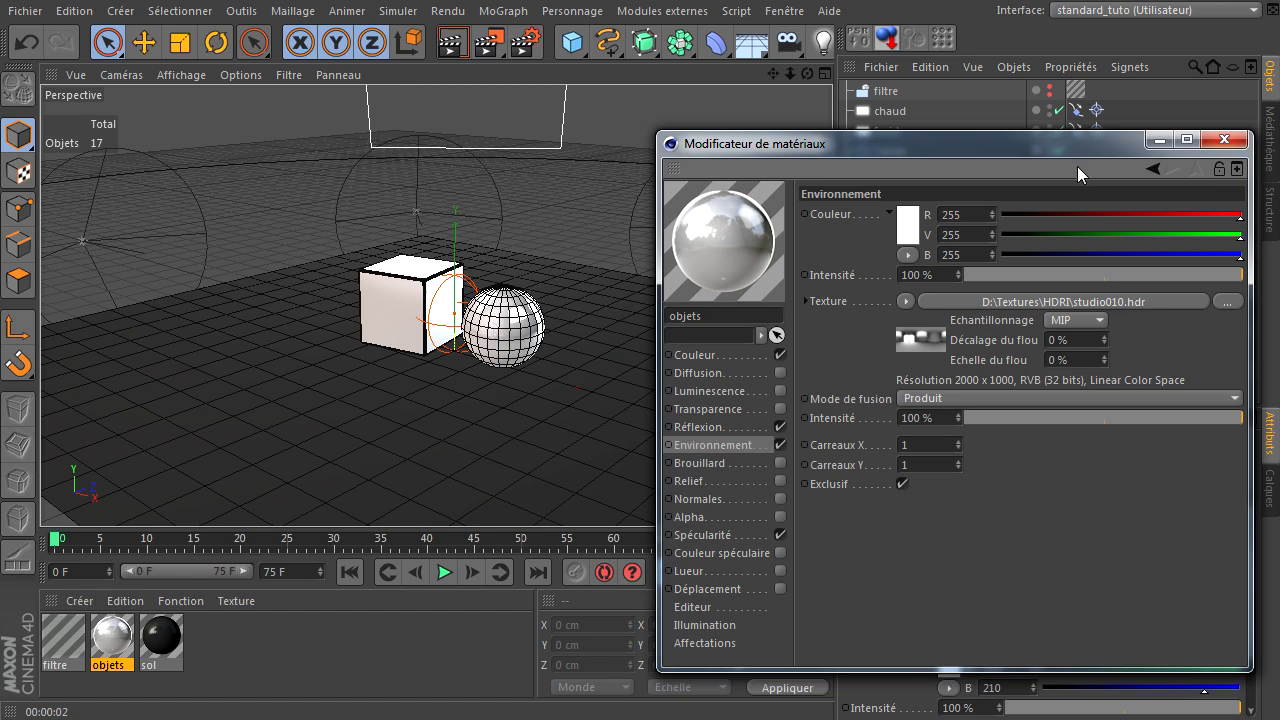
pyautogui.click(1246, 145)
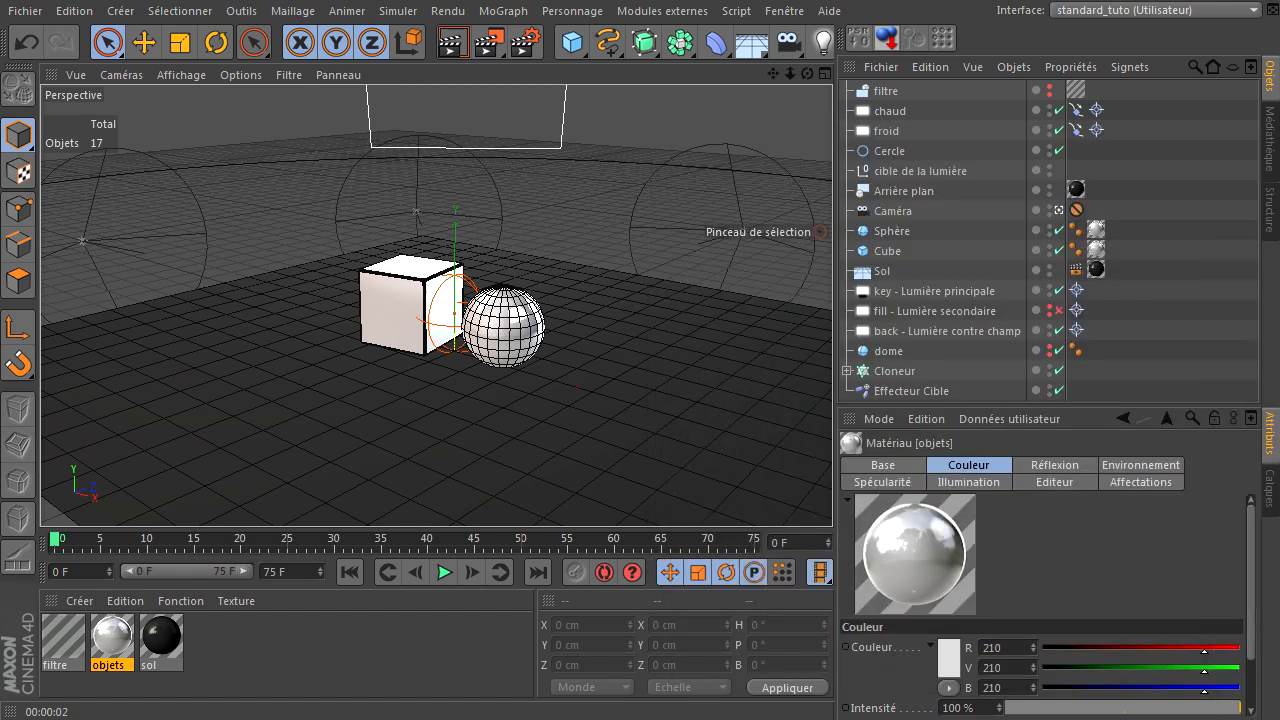
pyautogui.click(451, 42)
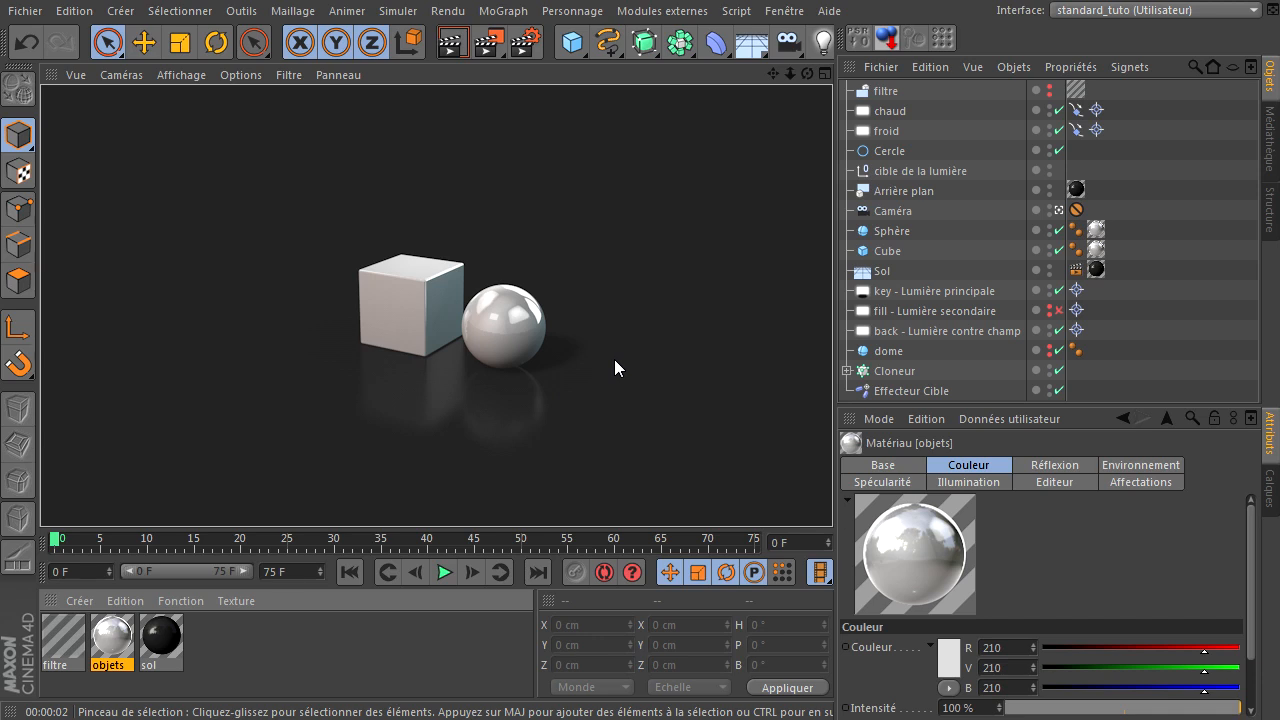
# Disable the Environnement channel of the objets material, render the view for comparison and deselect the material
pyautogui.doubleClick(111, 636)
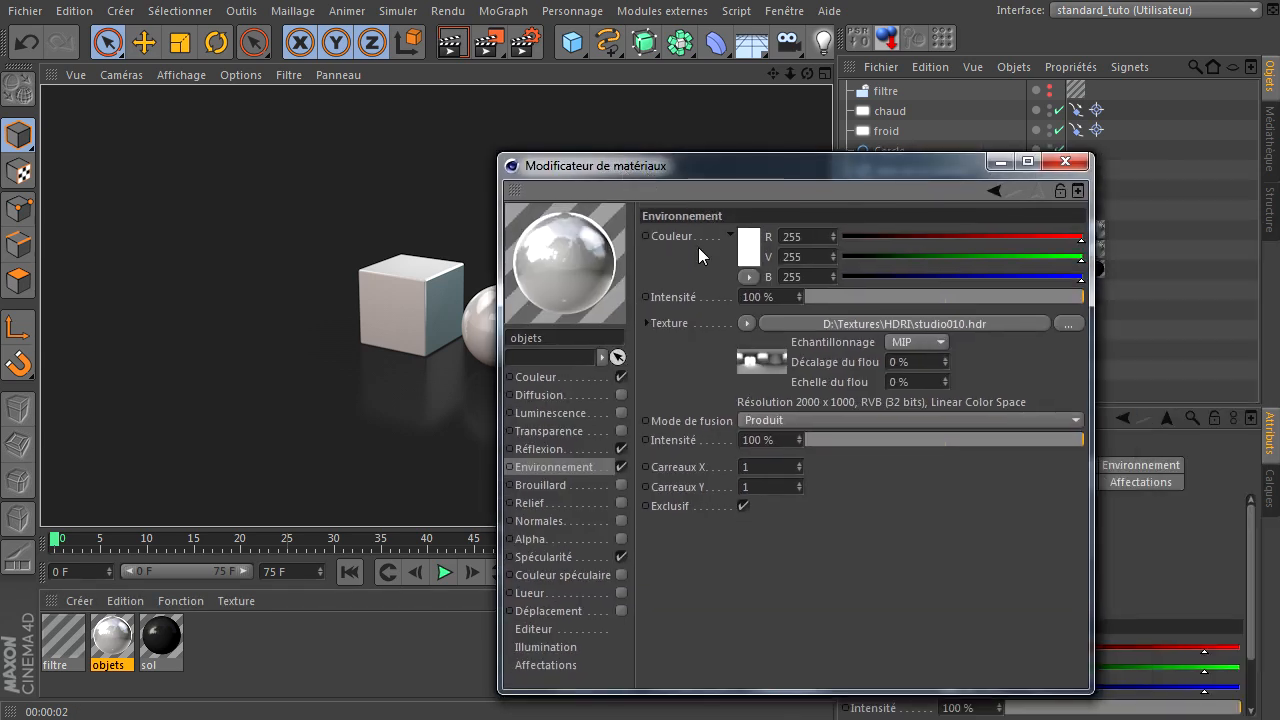
pyautogui.moveTo(880, 168); pyautogui.dragTo(1279, 230)
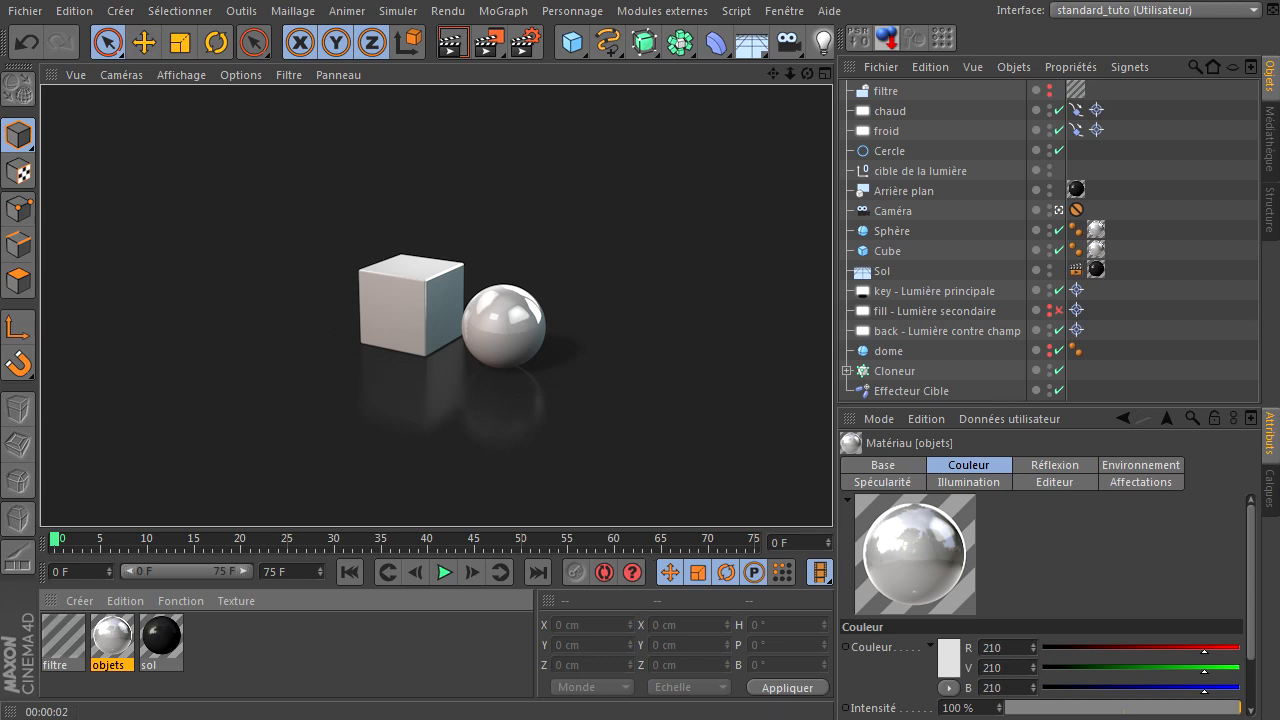
pyautogui.doubleClick(114, 638)
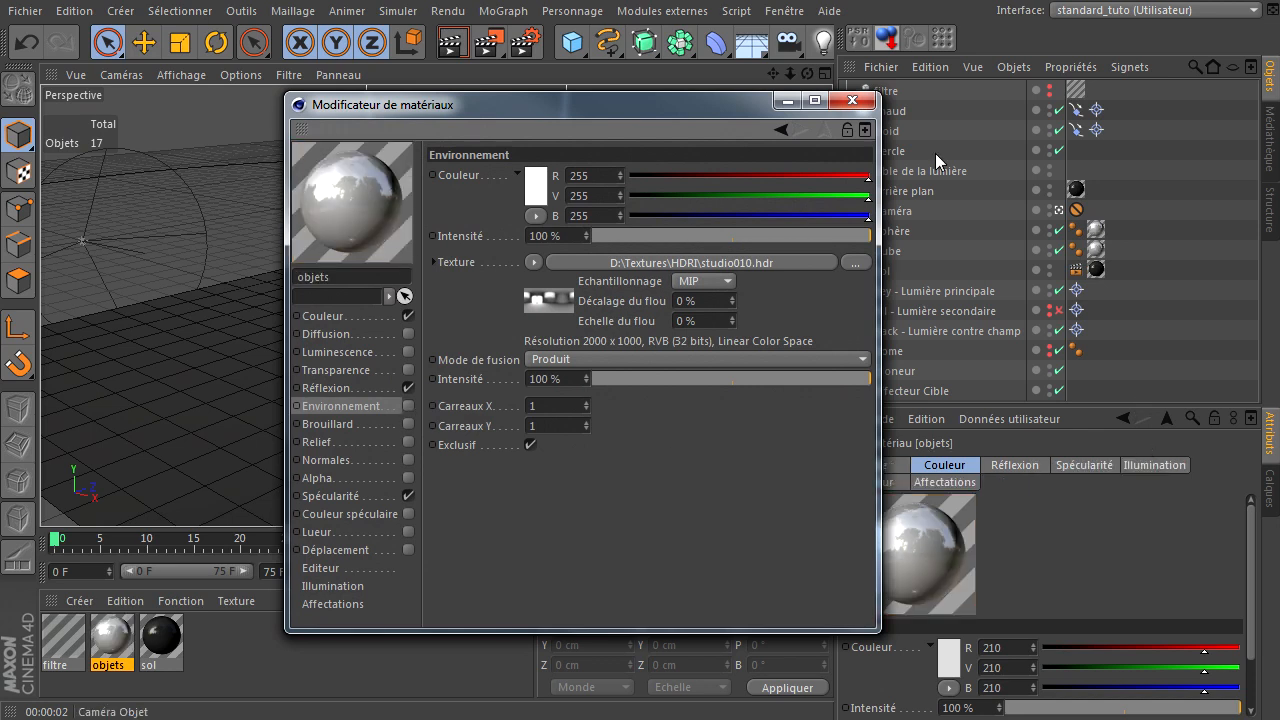
pyautogui.click(851, 101)
pyautogui.click(452, 43)
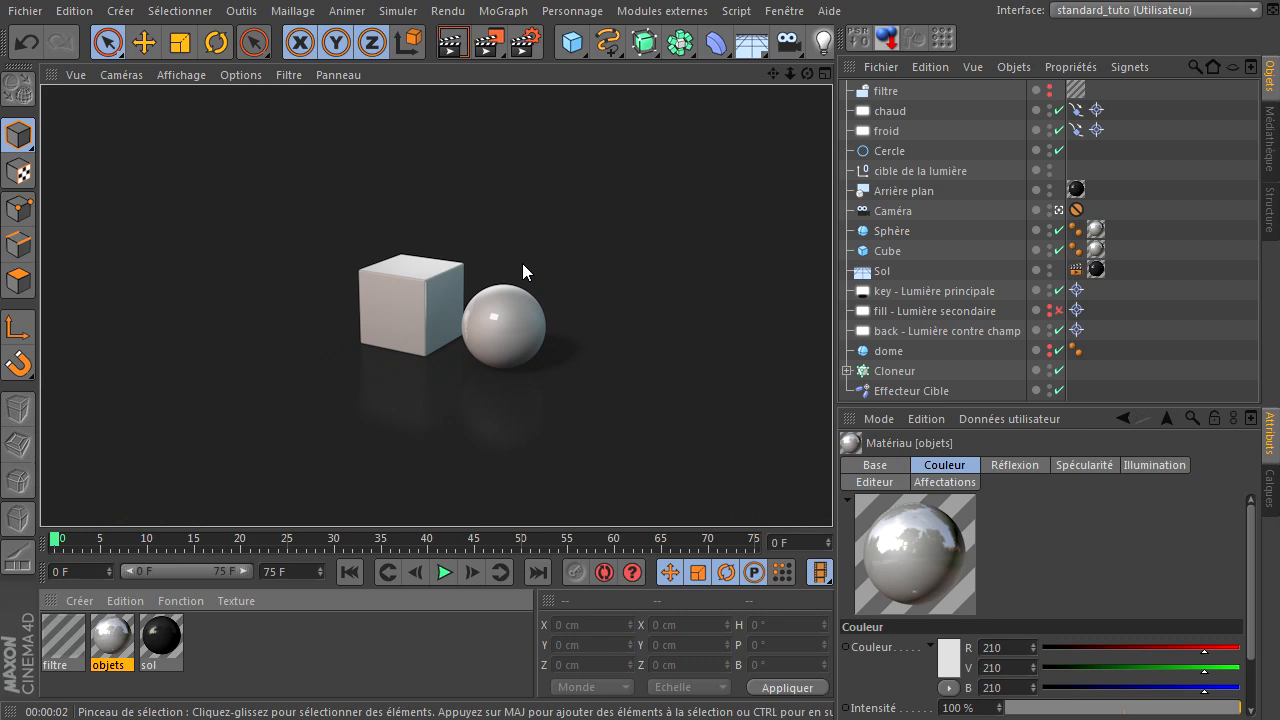
pyautogui.click(238, 662)
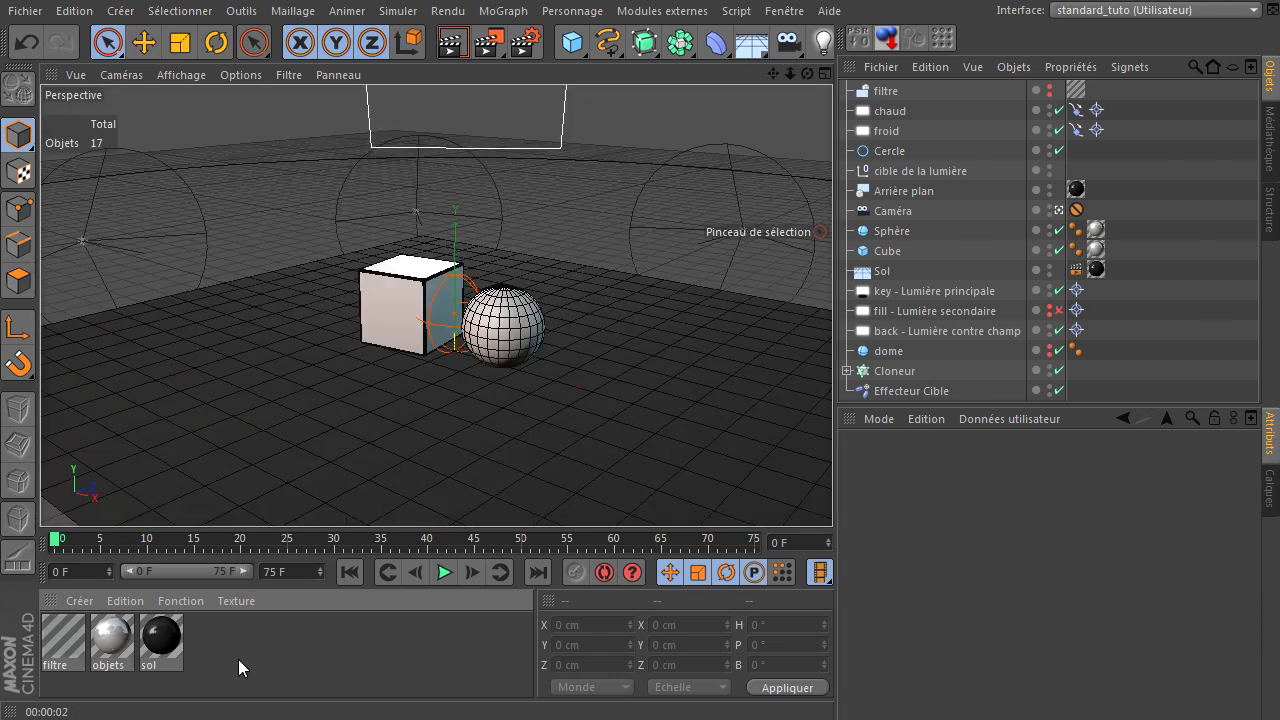
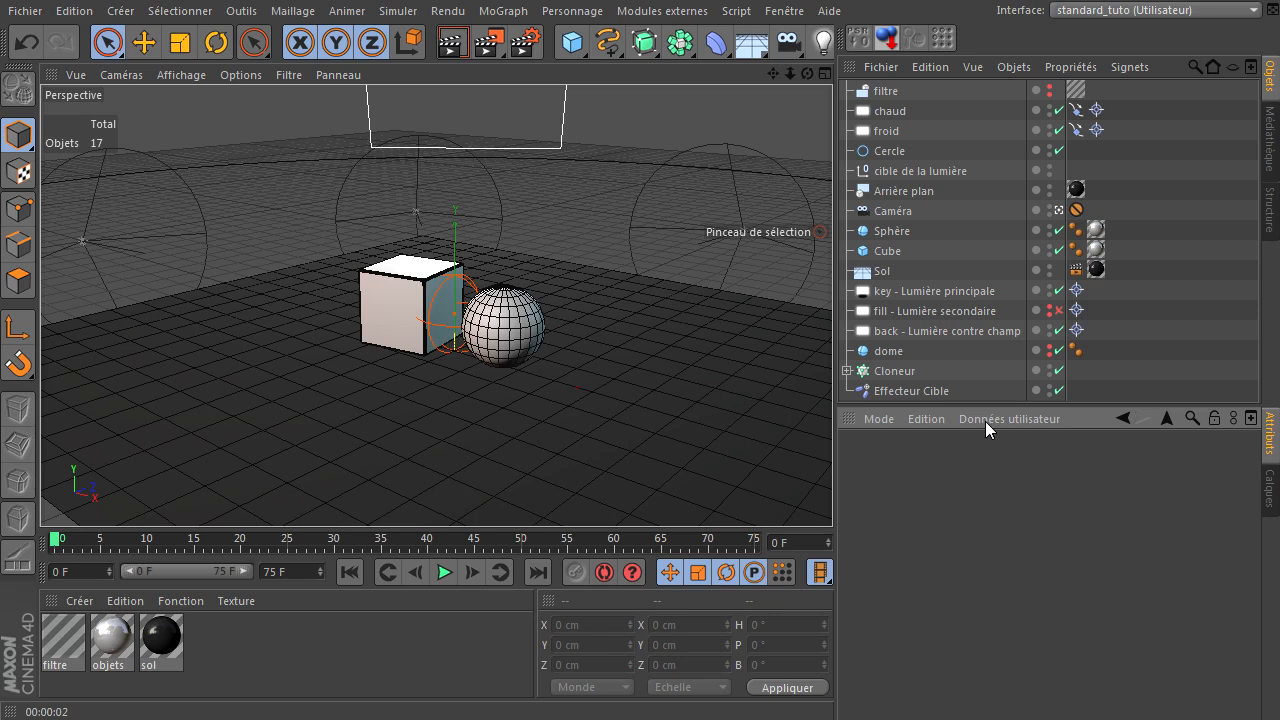
# Enlarge the object list and copy the key, fill and back lights together with cible de la lumière into a new project
pyautogui.moveTo(995, 405); pyautogui.dragTo(982, 472)
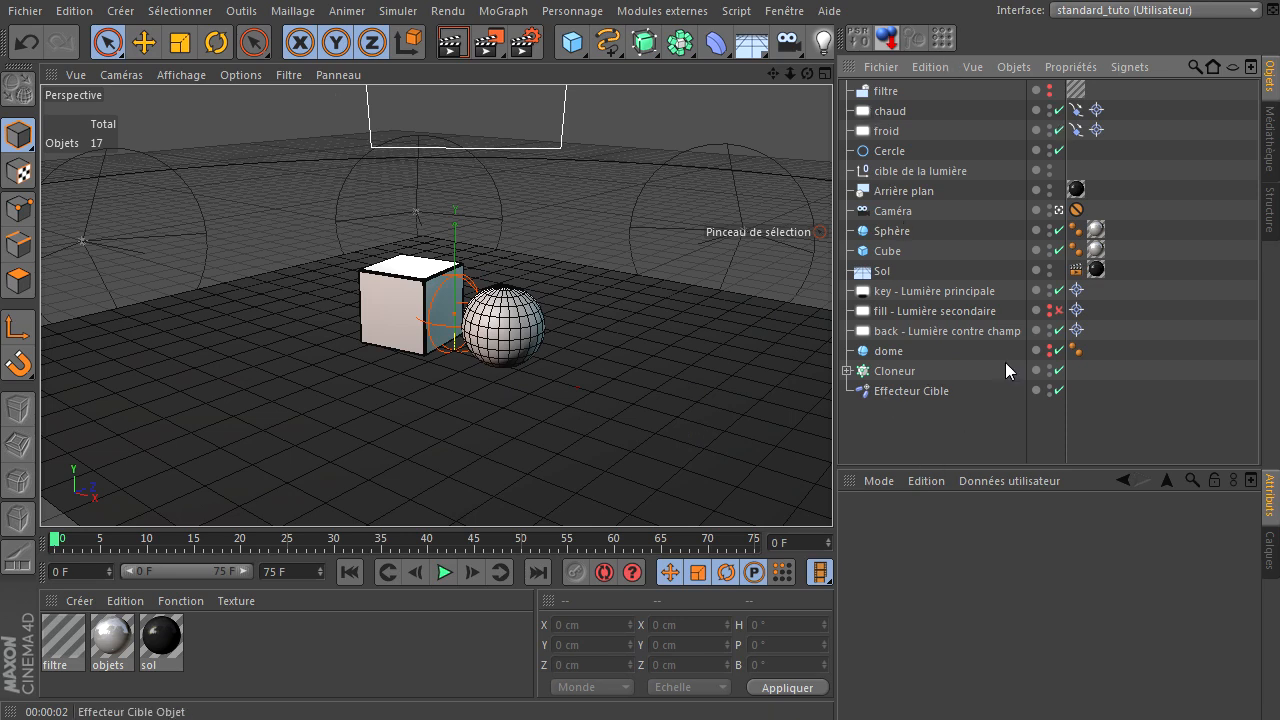
pyautogui.click(974, 295)
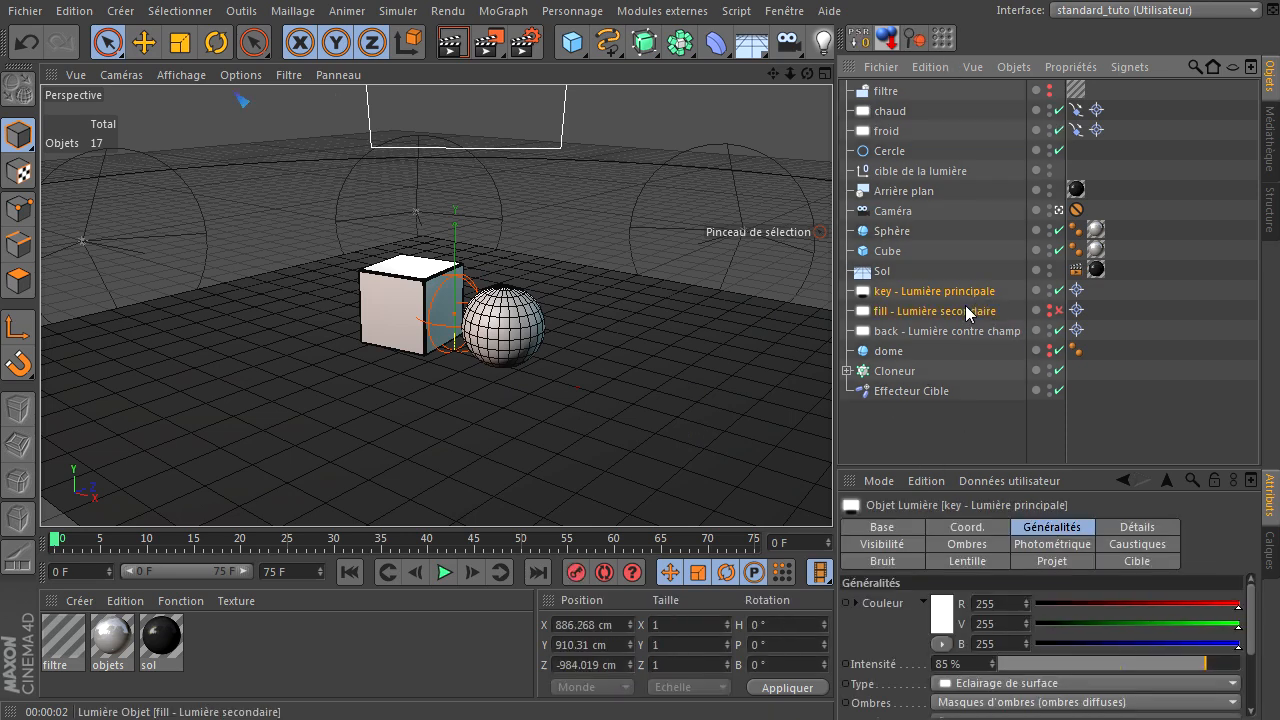
pyautogui.keyDown('ctrl'); pyautogui.click(965, 308); pyautogui.keyUp('ctrl')
pyautogui.keyDown('ctrl'); pyautogui.click(955, 333); pyautogui.keyUp('ctrl')
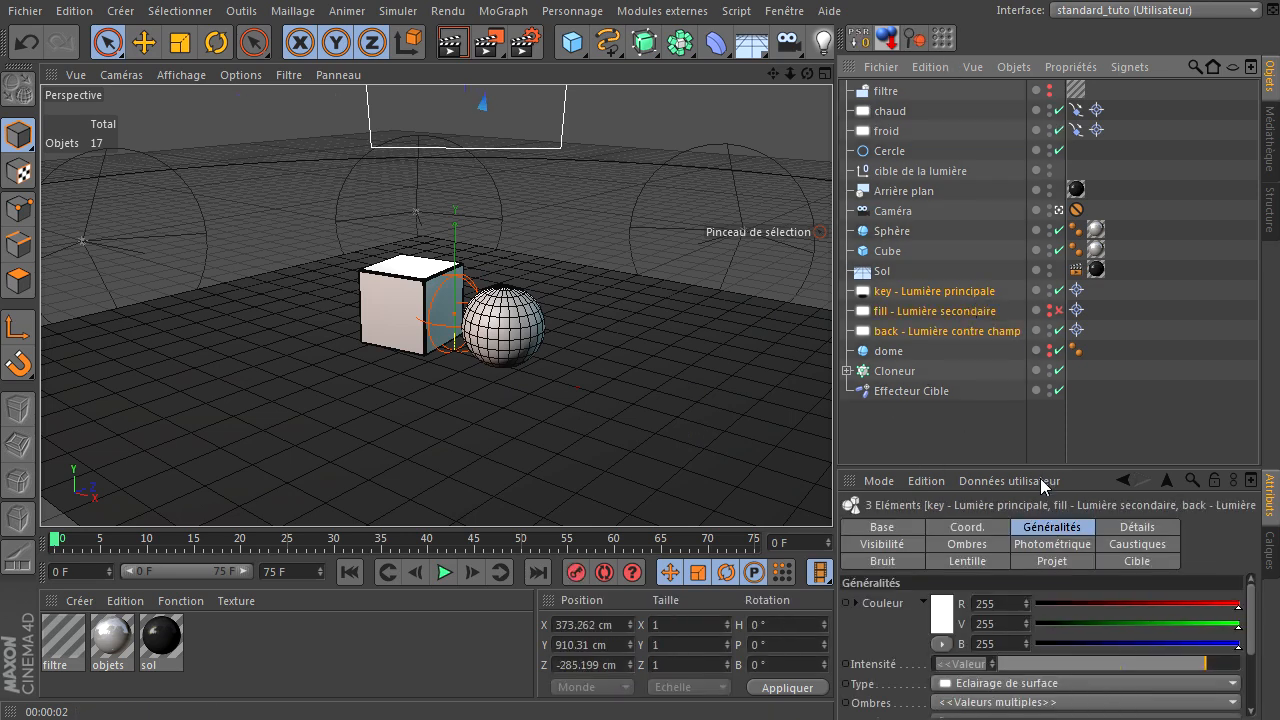
pyautogui.keyDown('ctrl'); pyautogui.click(914, 172); pyautogui.keyUp('ctrl')
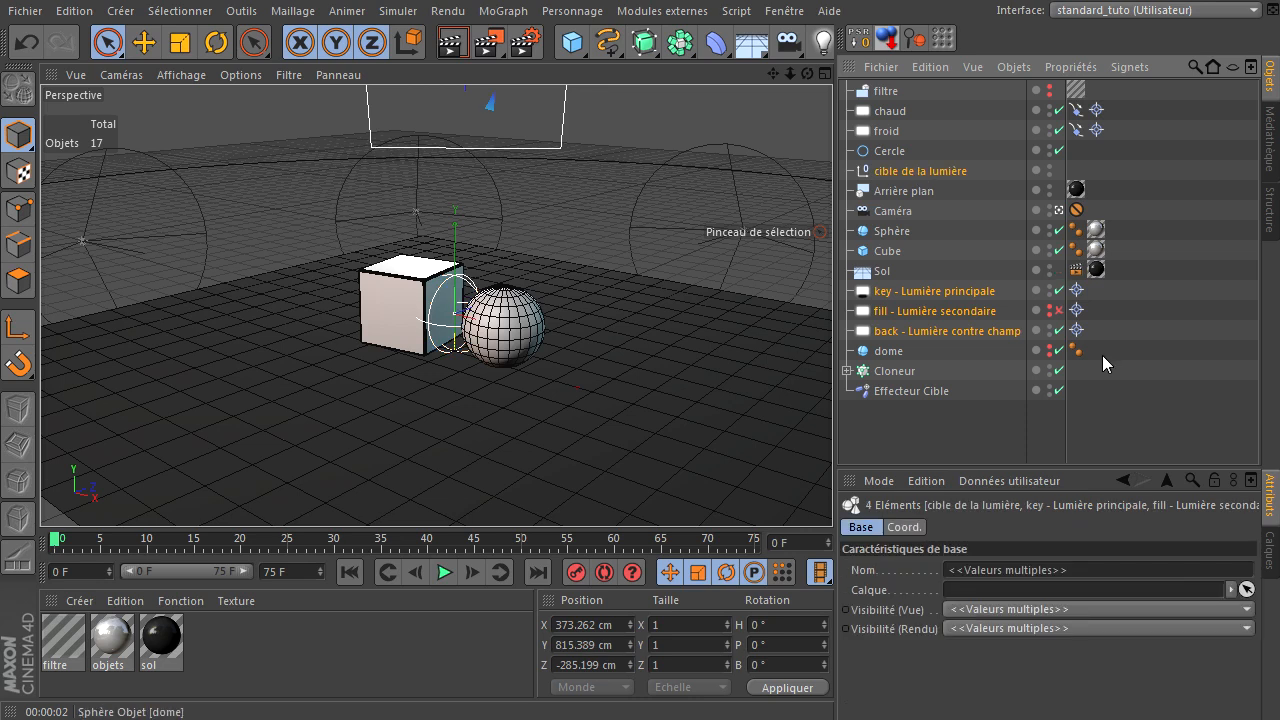
pyautogui.click(25, 10)
pyautogui.click(50, 37)
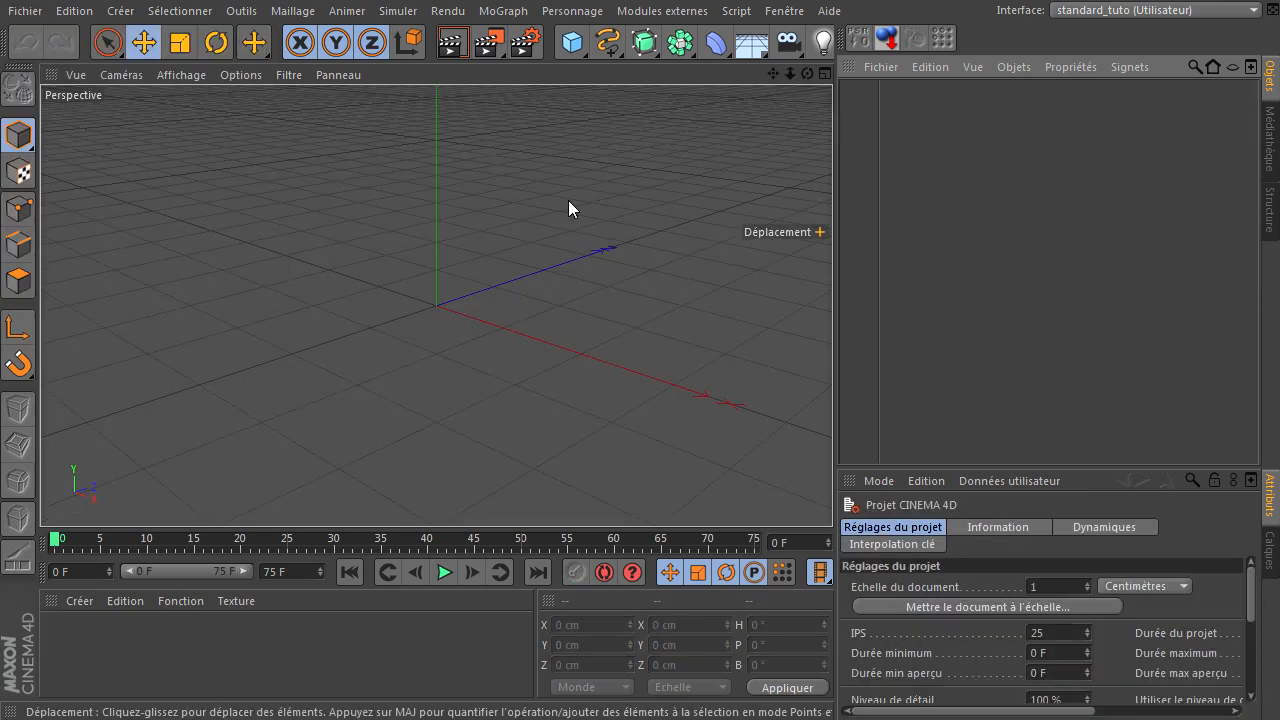
pyautogui.hotkey('ctrl', 'v')
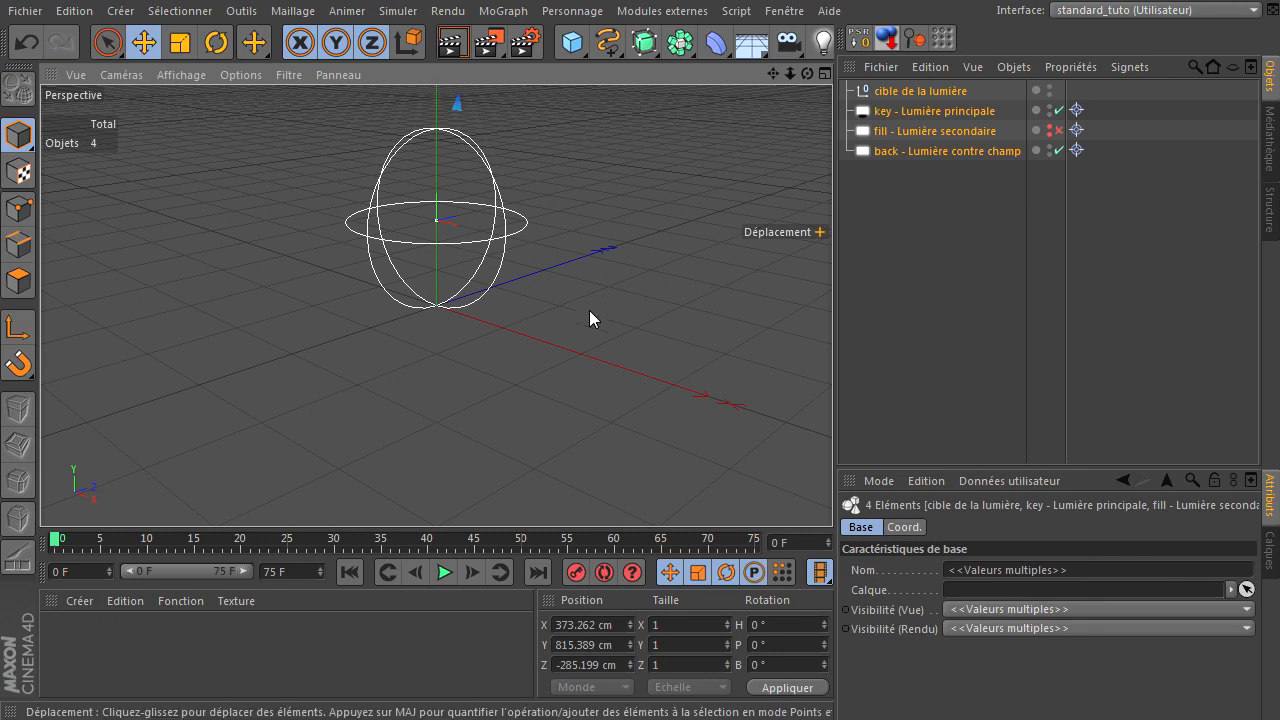
# Enable the fill - Lumière secondaire light and frame the whole three-light setup in the perspective view
pyautogui.scroll(-3, 563, 310)
pyautogui.scroll(-2, 563, 309)
pyautogui.click(871, 301)
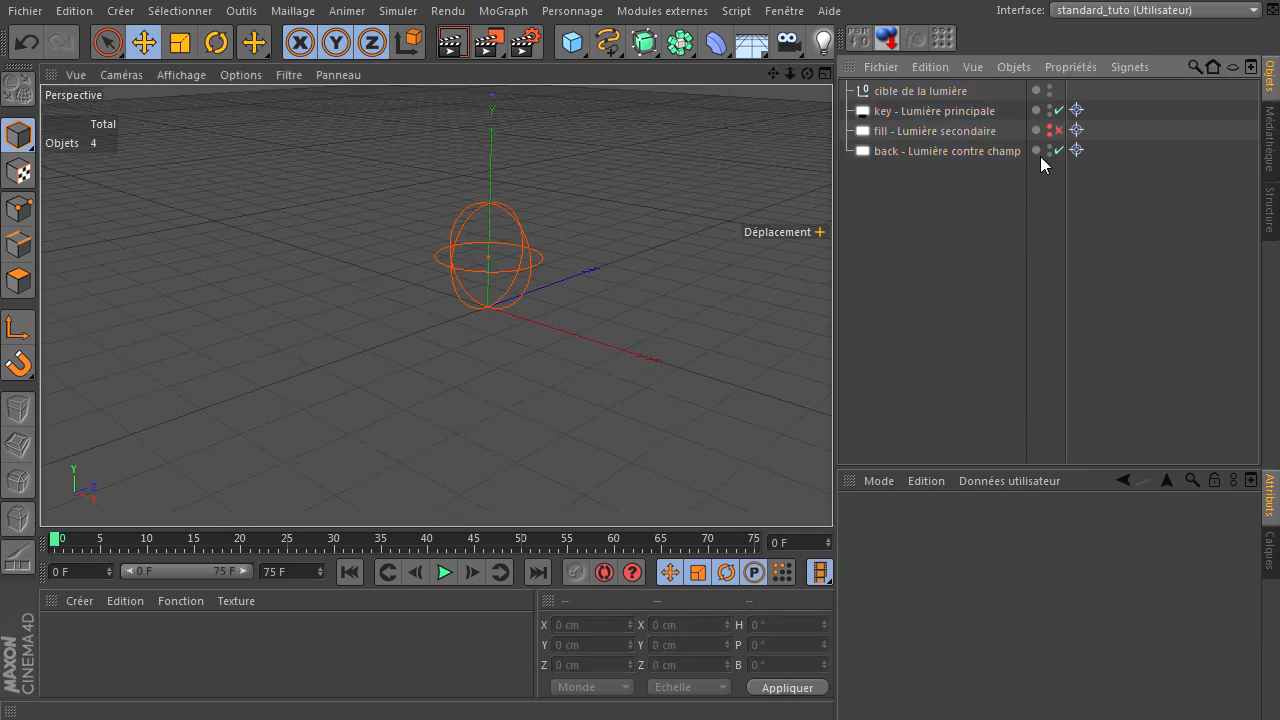
pyautogui.click(1059, 131)
pyautogui.moveTo(790, 74); pyautogui.dragTo(892, 141)
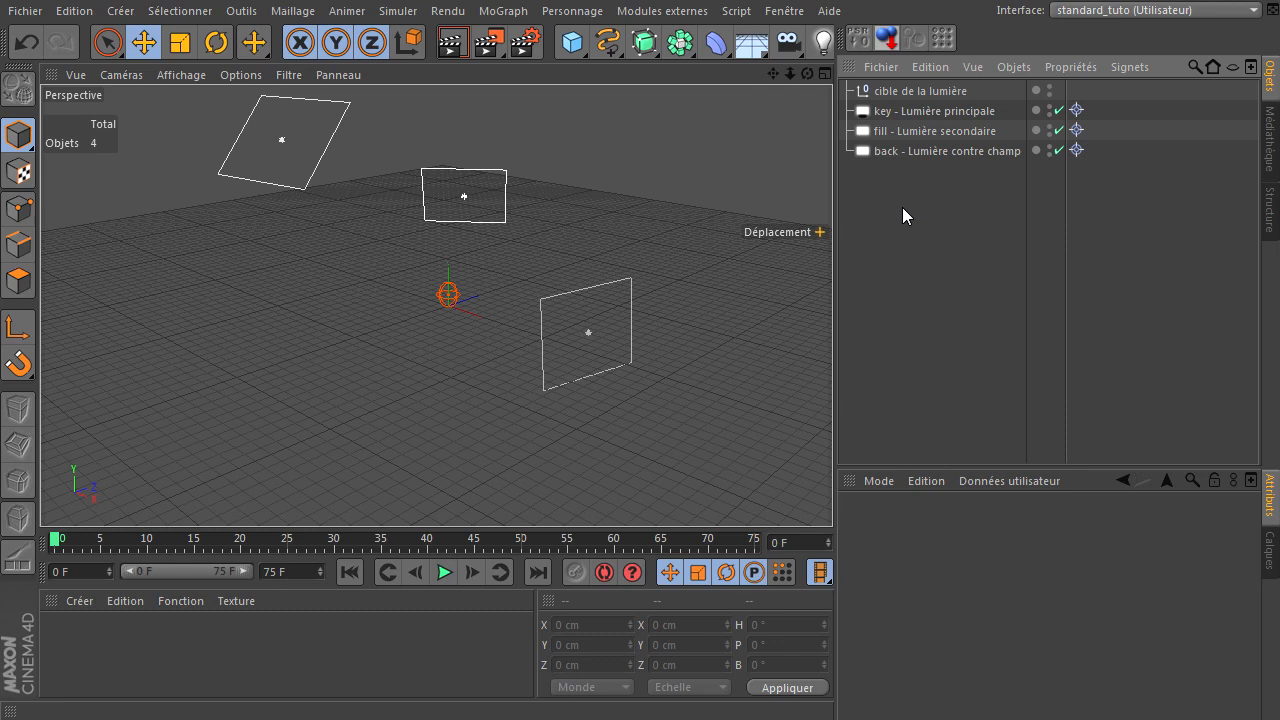
pyautogui.click(904, 92)
pyautogui.click(905, 131)
pyautogui.click(905, 151)
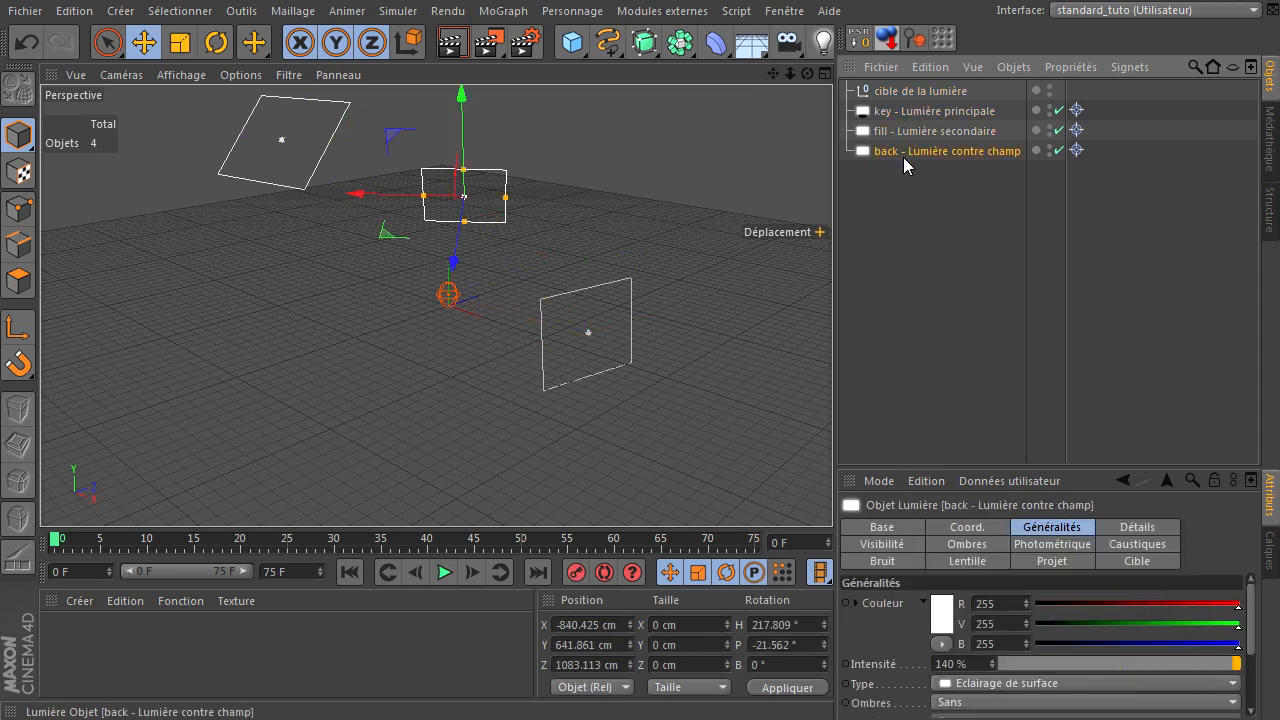
pyautogui.click(852, 268)
pyautogui.click(25, 10)
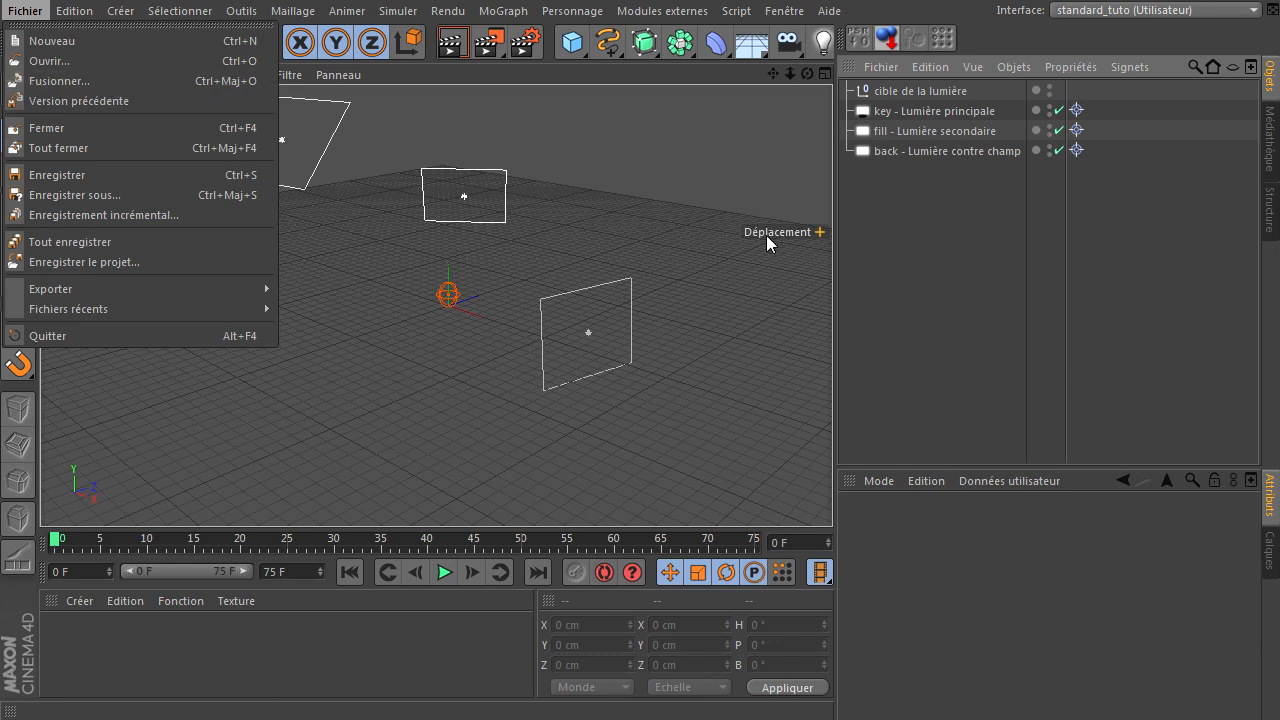
pyautogui.click(920, 281)
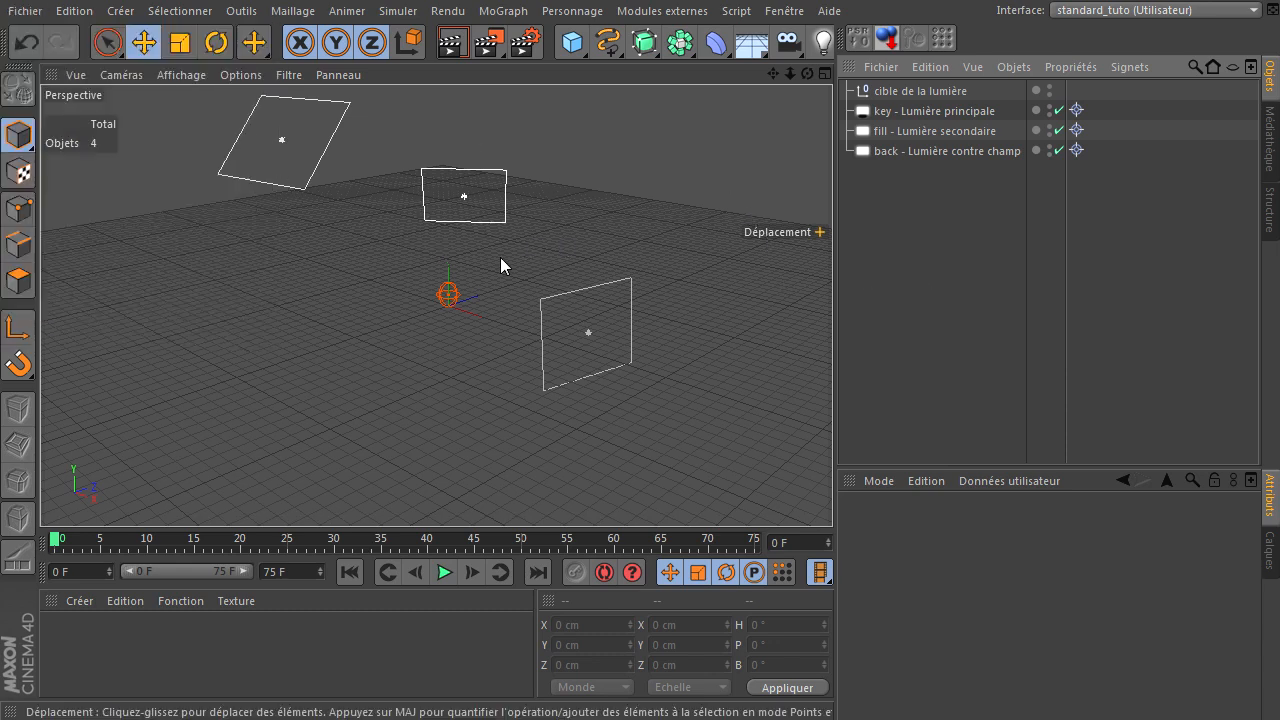
# Lower the key - Lumière principale light along its own Y axis to a height of about 1300 cm
pyautogui.click(948, 111)
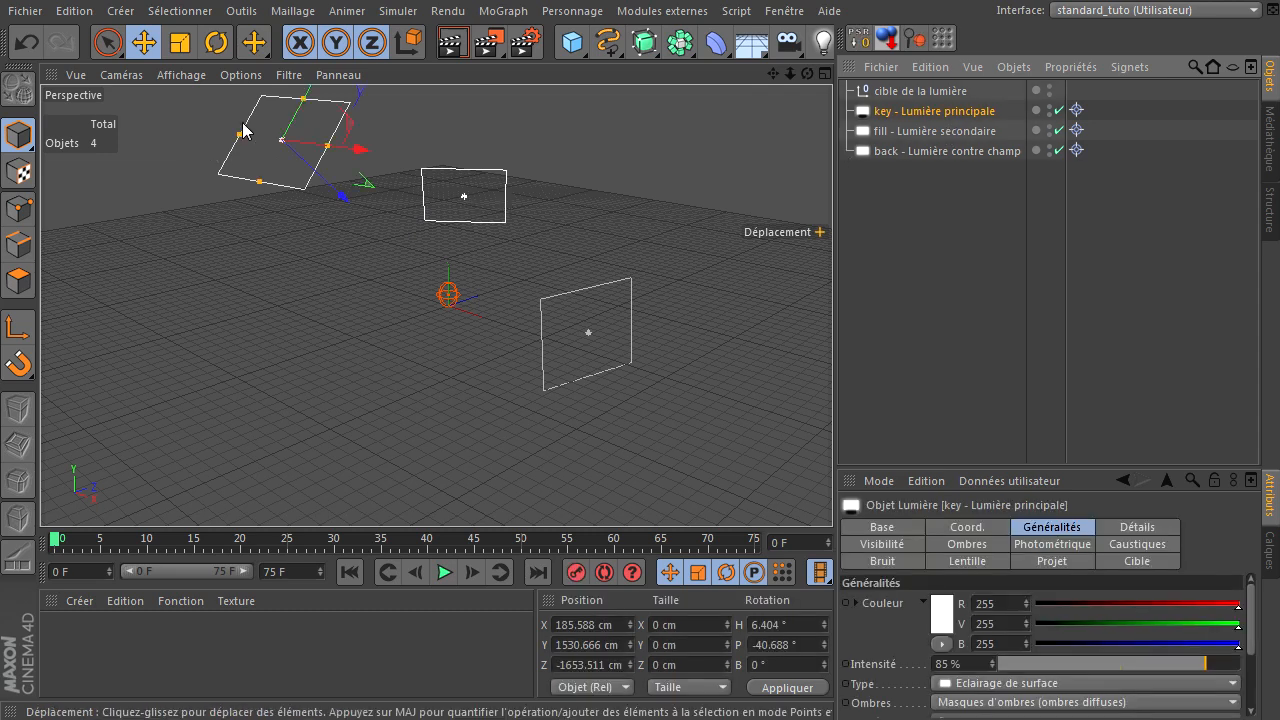
pyautogui.moveTo(300, 110); pyautogui.dragTo(310, 222)
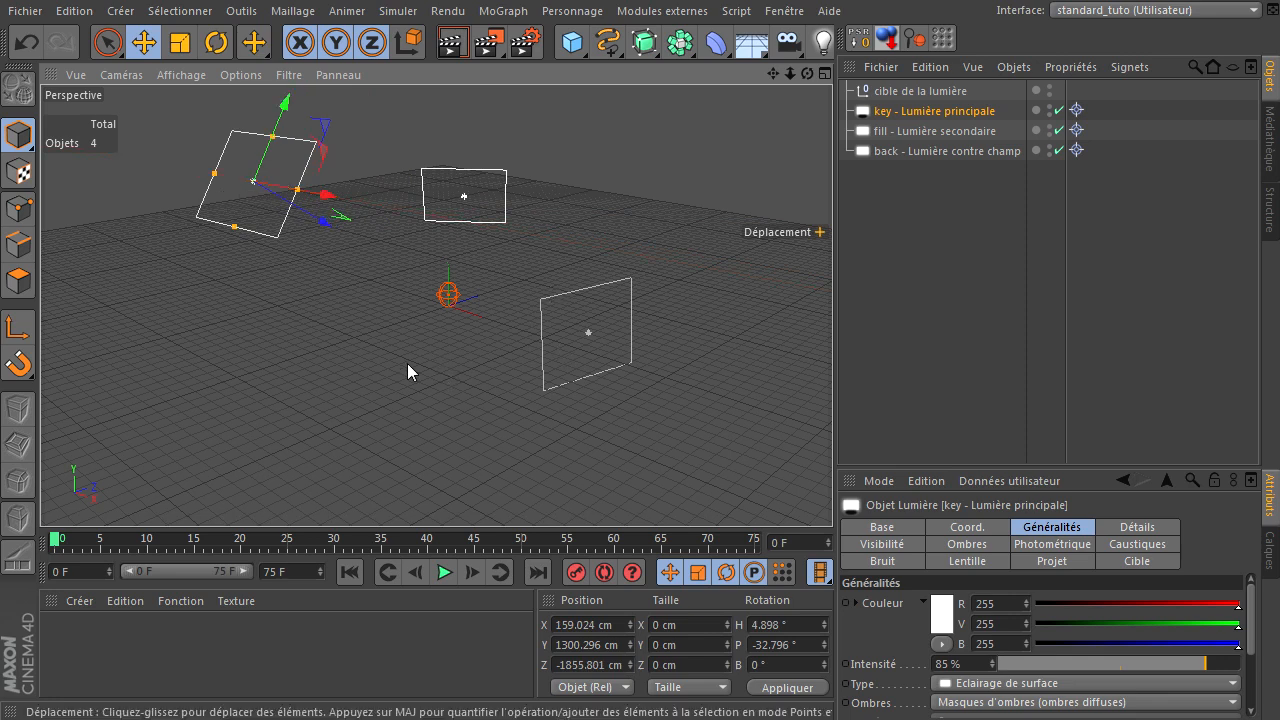
pyautogui.click(951, 132)
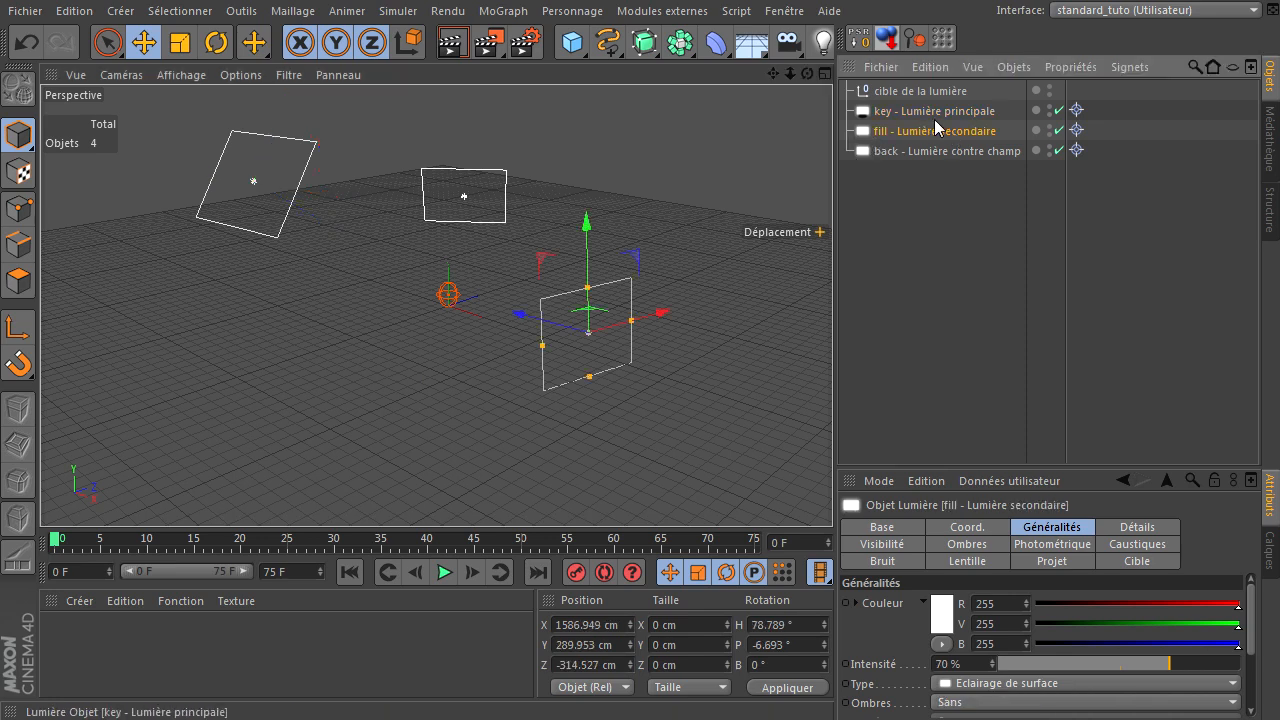
pyautogui.click(946, 152)
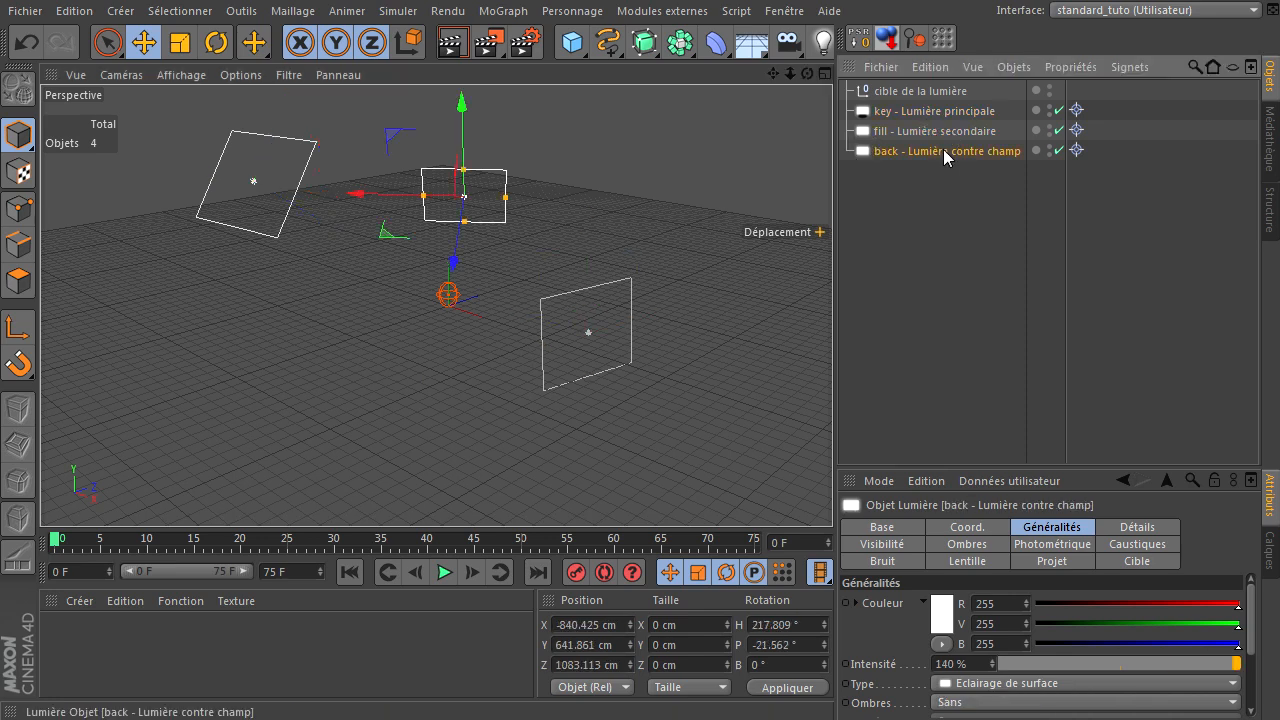
pyautogui.click(936, 369)
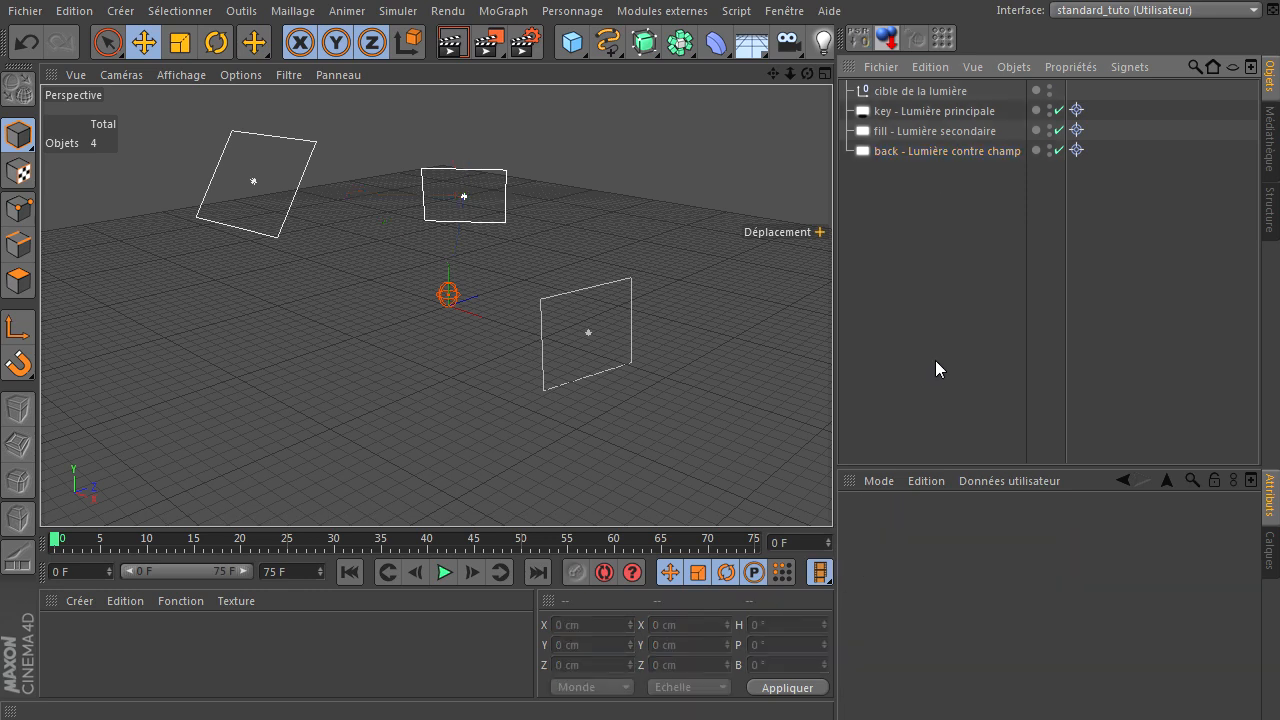
# Raise the key - Lumière principale light along its own Y axis, high above the light target, and clear the selection
pyautogui.click(968, 112)
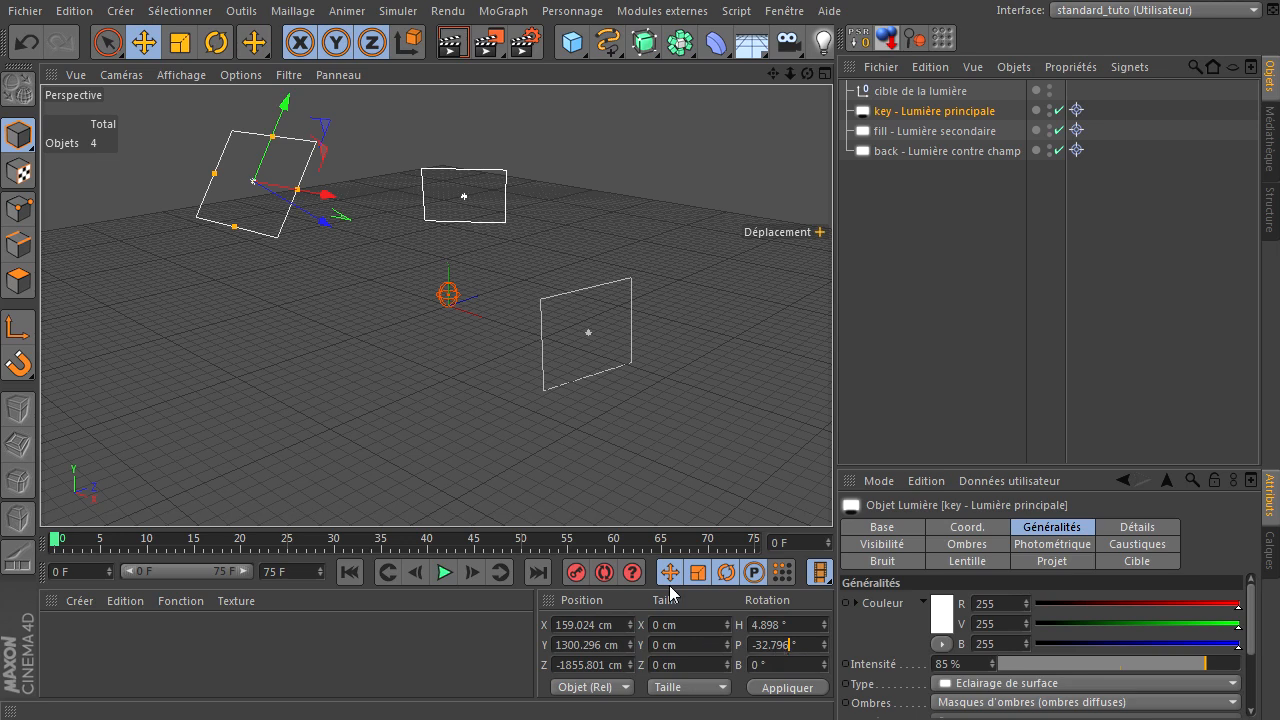
pyautogui.moveTo(279, 126); pyautogui.dragTo(286, 100)
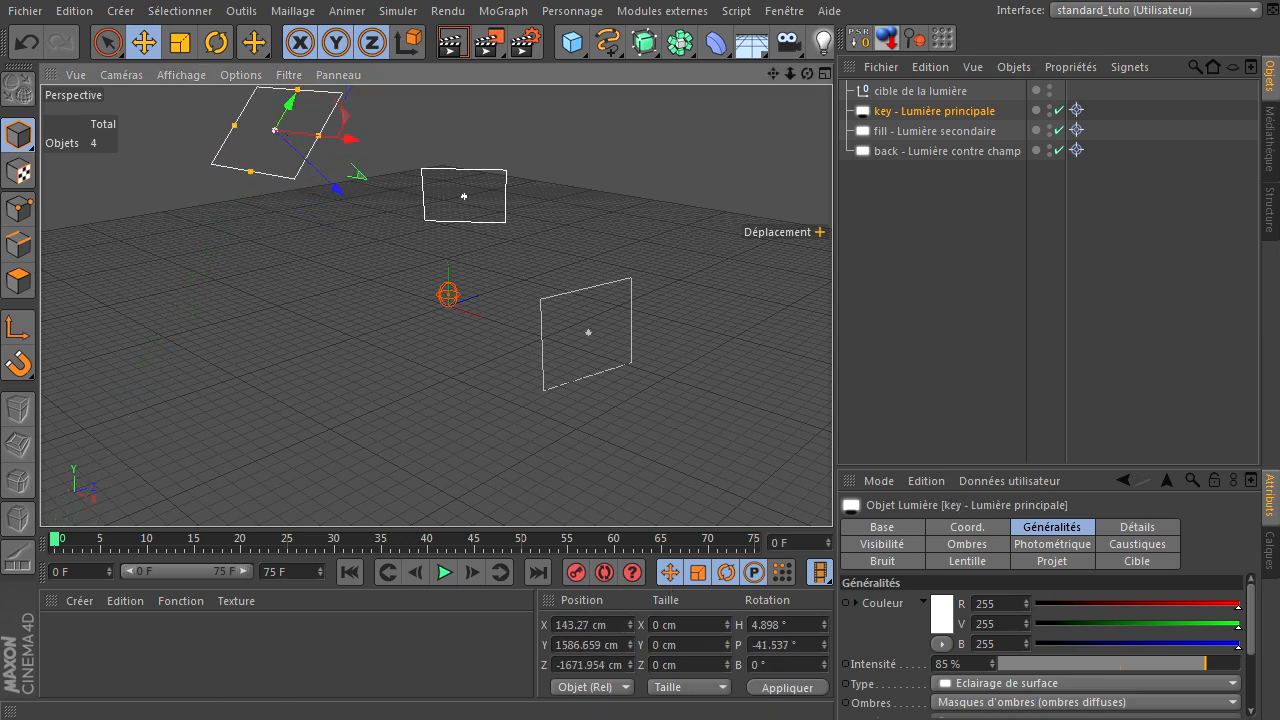
pyautogui.click(796, 645)
pyautogui.moveTo(292, 110); pyautogui.dragTo(447, 127)
pyautogui.click(588, 340)
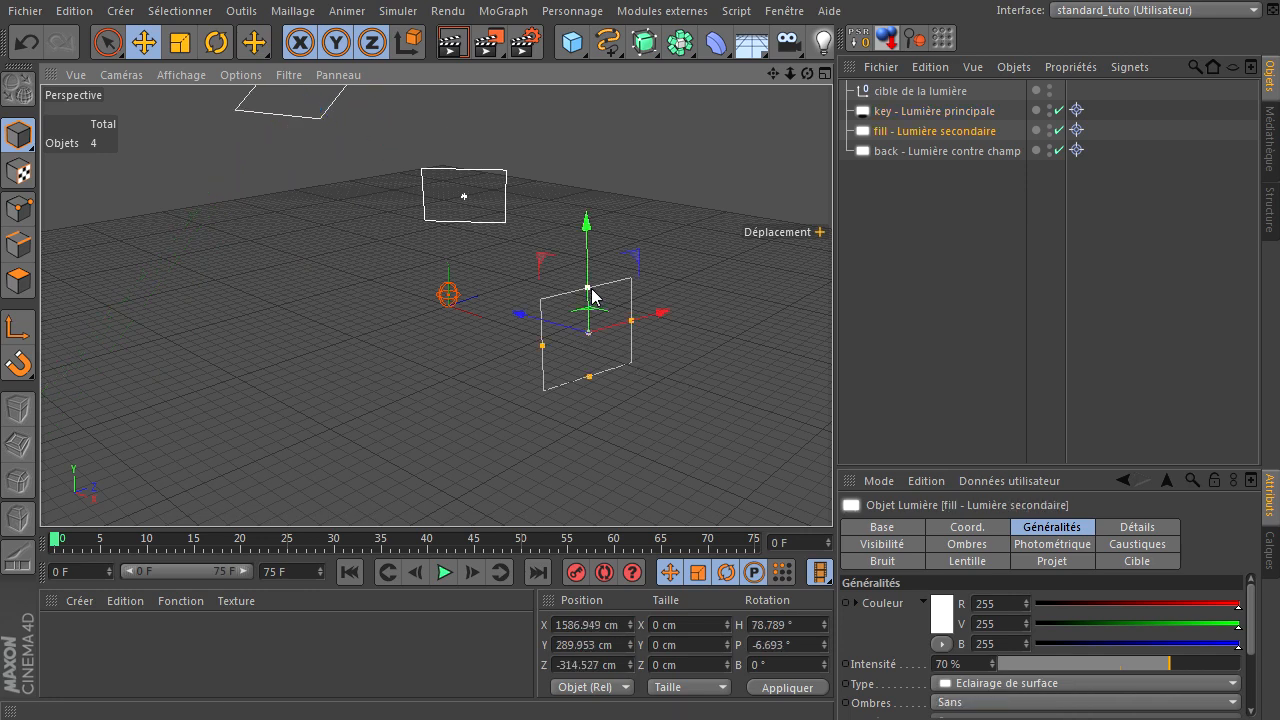
pyautogui.click(896, 314)
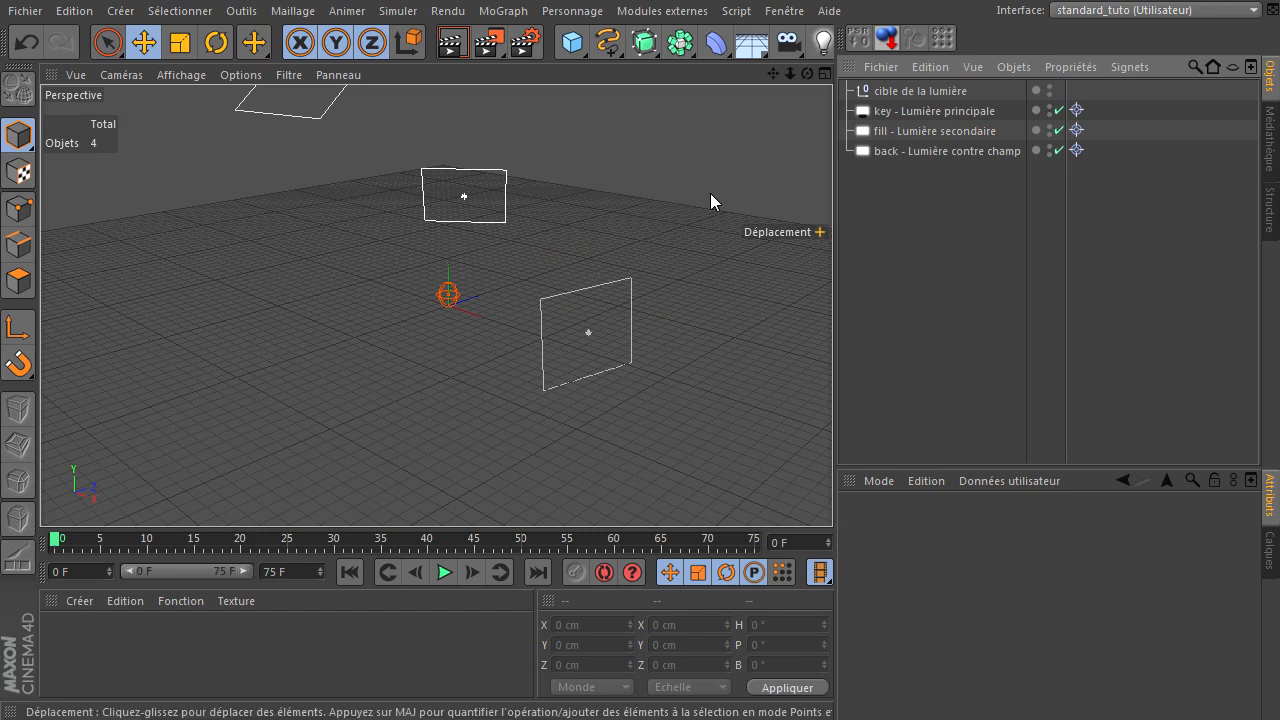
# Copy cible de la lumière, dome, Cloneur and Effecteur Cible from the Sans titre 1 project into a new project
pyautogui.click(22, 10)
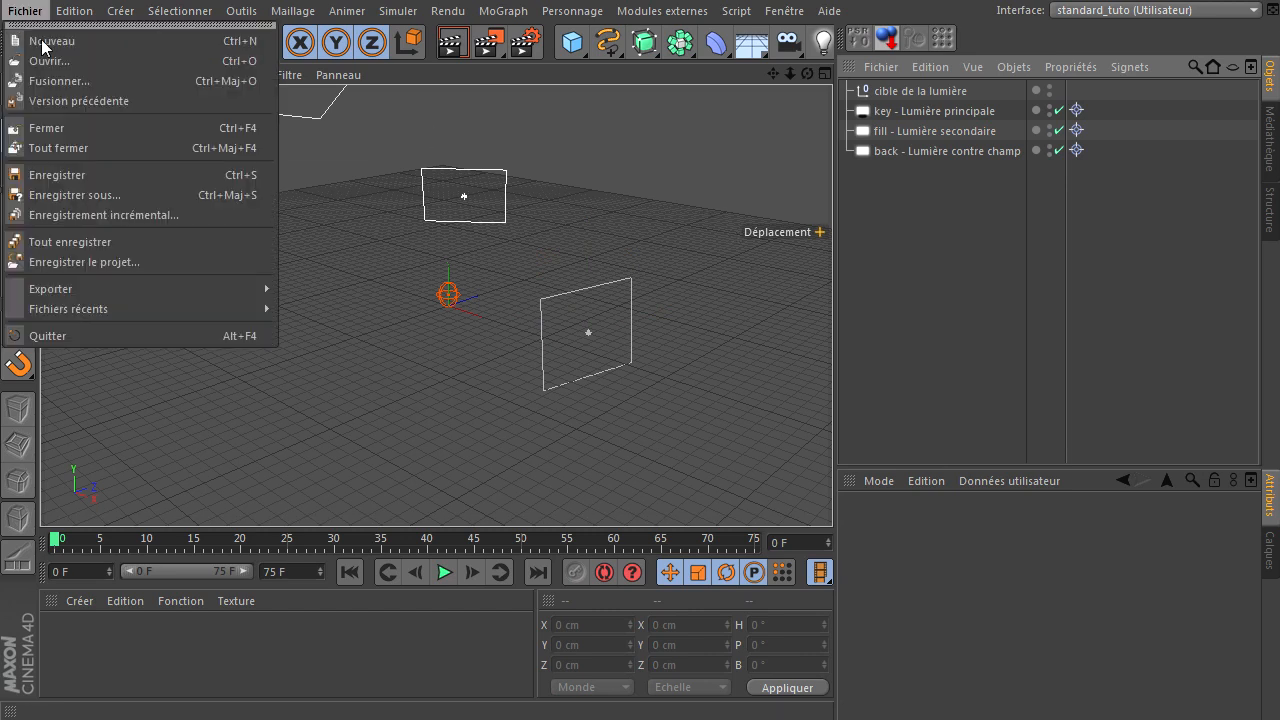
pyautogui.moveTo(736, 10)
pyautogui.moveTo(784, 10)
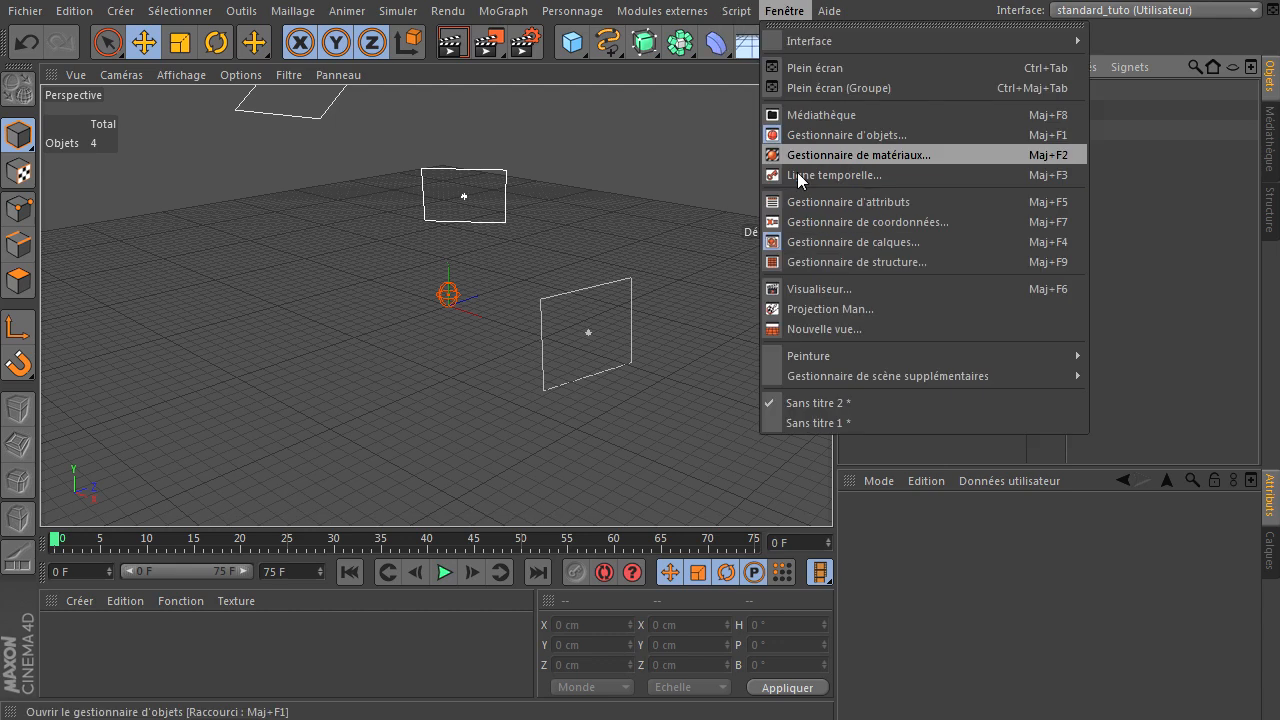
pyautogui.click(813, 421)
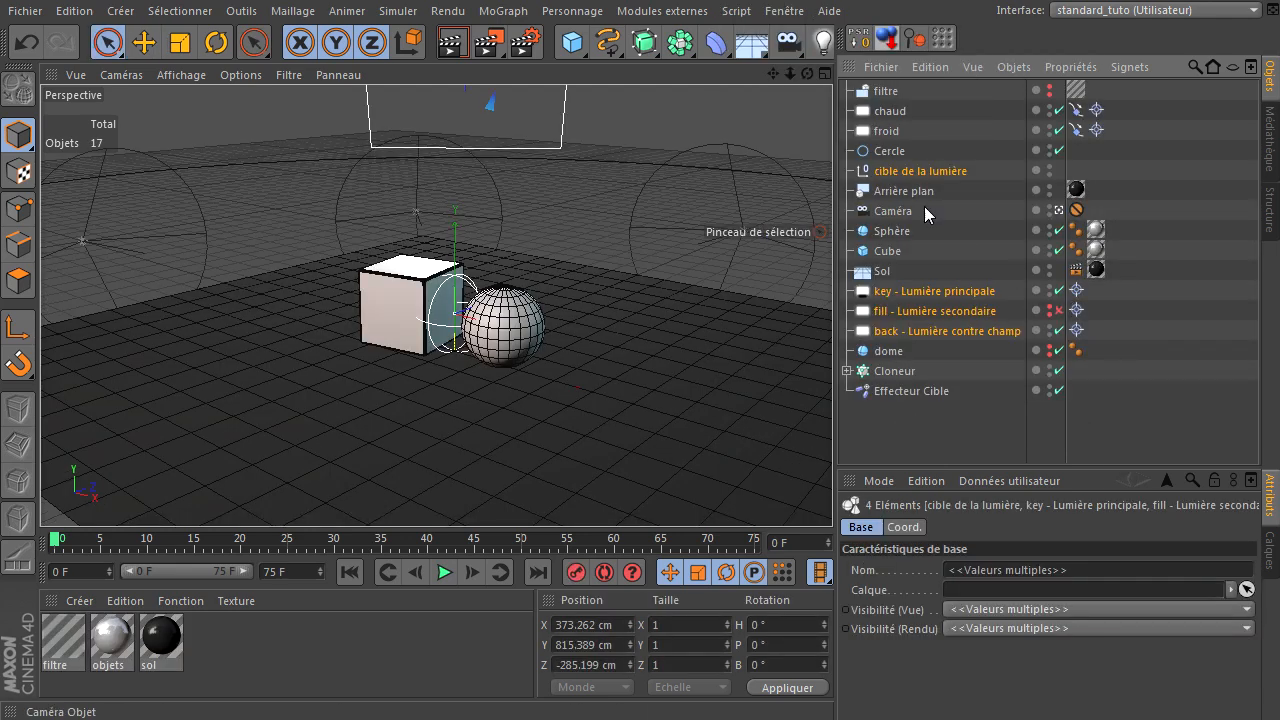
pyautogui.click(891, 169)
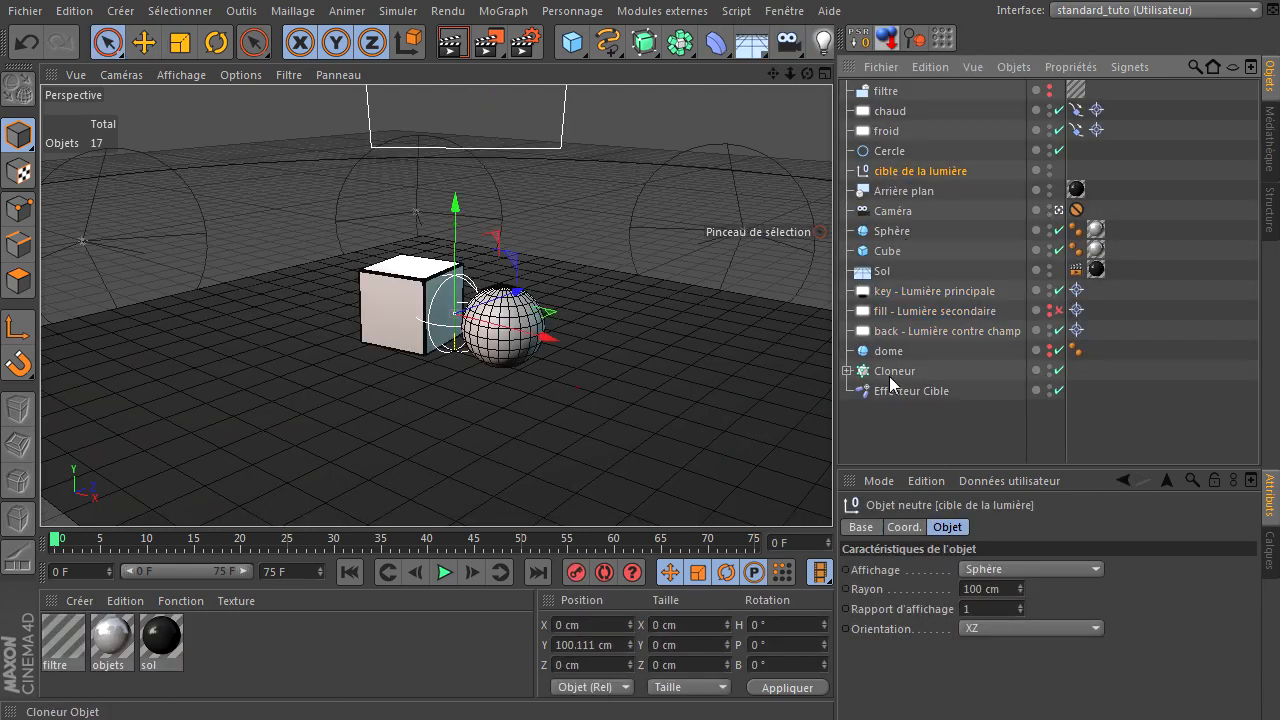
pyautogui.keyDown('ctrl'); pyautogui.click(888, 351); pyautogui.keyUp('ctrl')
pyautogui.keyDown('ctrl'); pyautogui.click(886, 371); pyautogui.keyUp('ctrl')
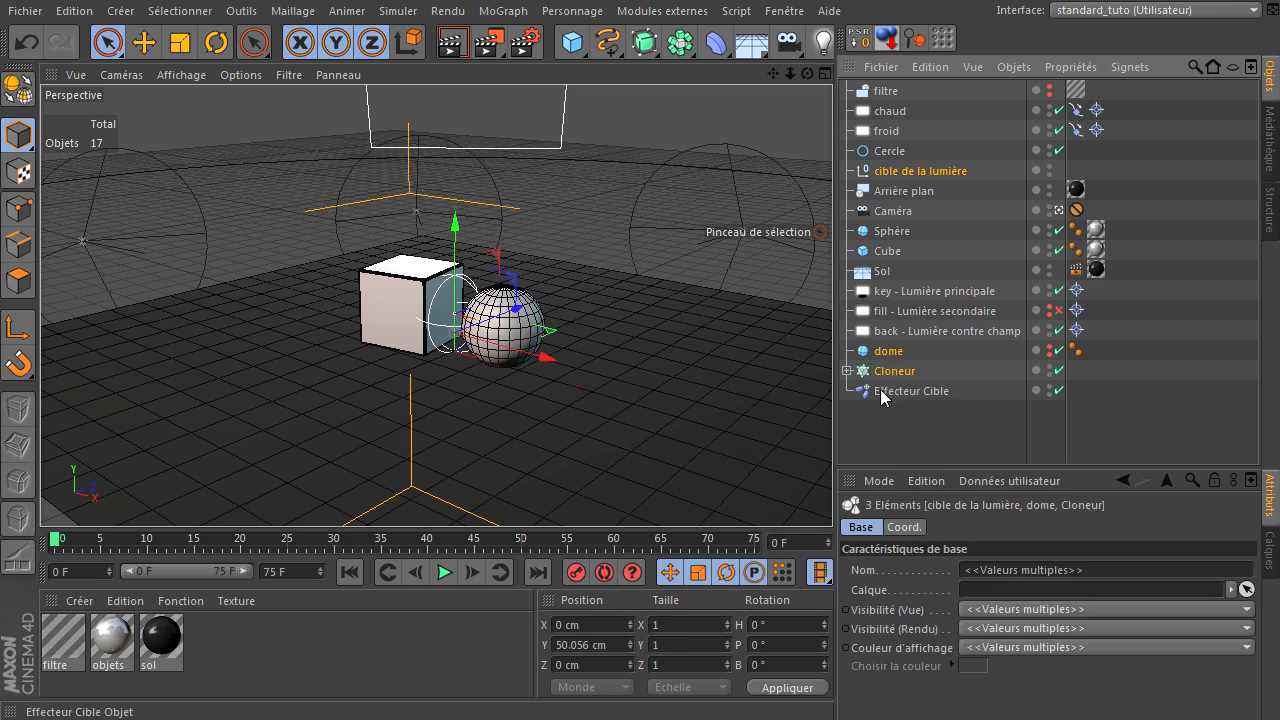
pyautogui.keyDown('ctrl'); pyautogui.click(882, 391); pyautogui.keyUp('ctrl')
pyautogui.click(27, 13)
pyautogui.click(34, 38)
pyautogui.hotkey('ctrl', 'v')
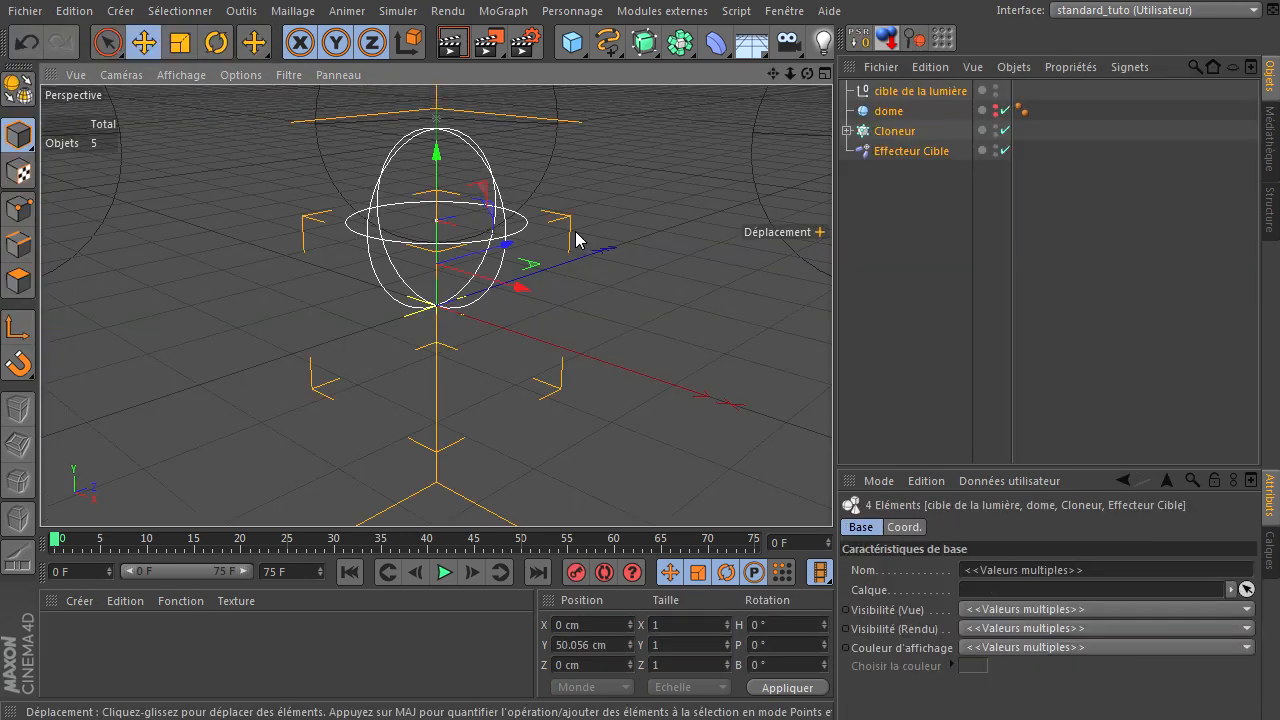
# Clear the selection and frame the whole dome of cloned lights in the perspective view
pyautogui.click(633, 267)
pyautogui.scroll(-5, 630, 259)
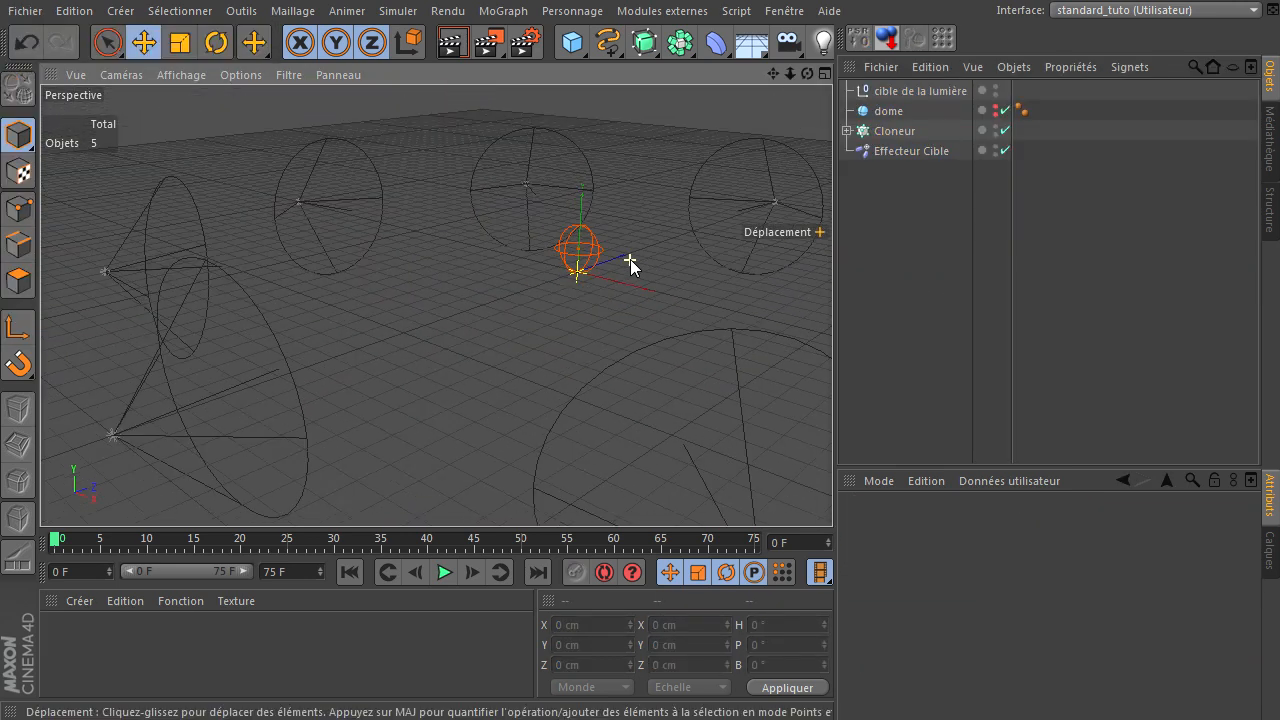
pyautogui.scroll(-5, 630, 259)
pyautogui.moveTo(773, 74); pyautogui.dragTo(877, 195)
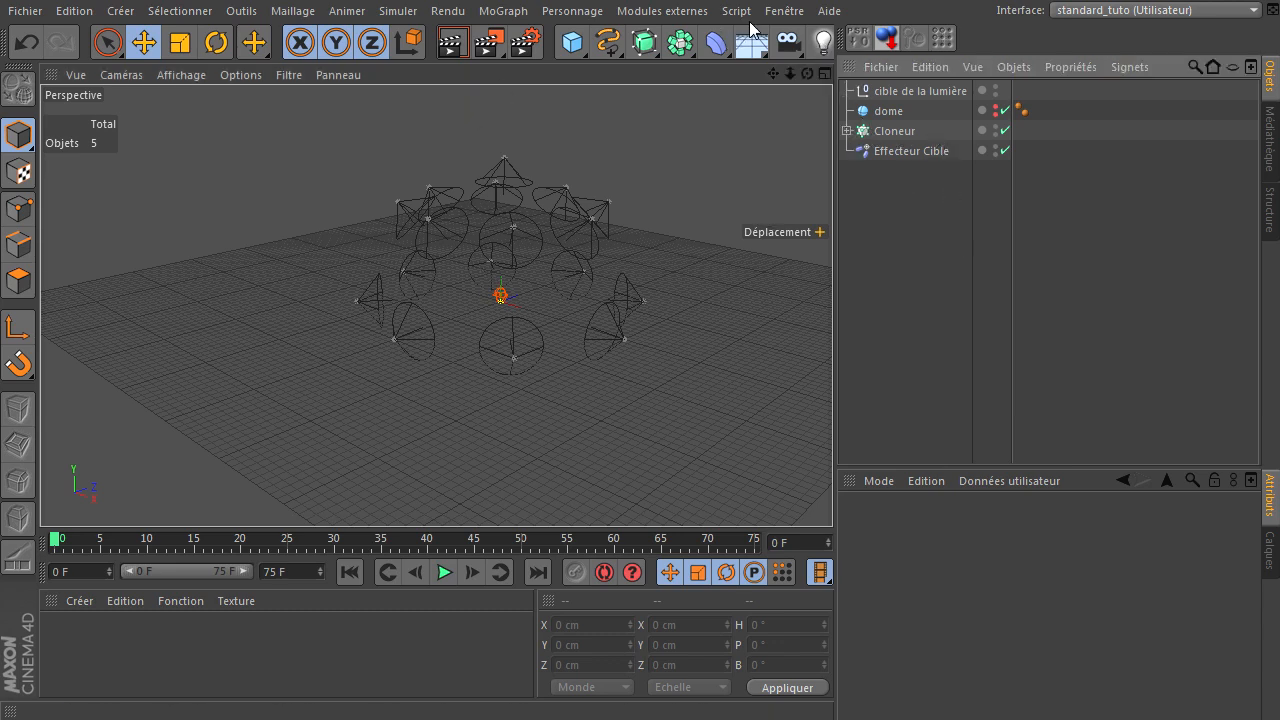
# Copy the chaud and froid lights, Cercle and cible de la lumière from the Sans titre 1 project into a new project
pyautogui.click(783, 12)
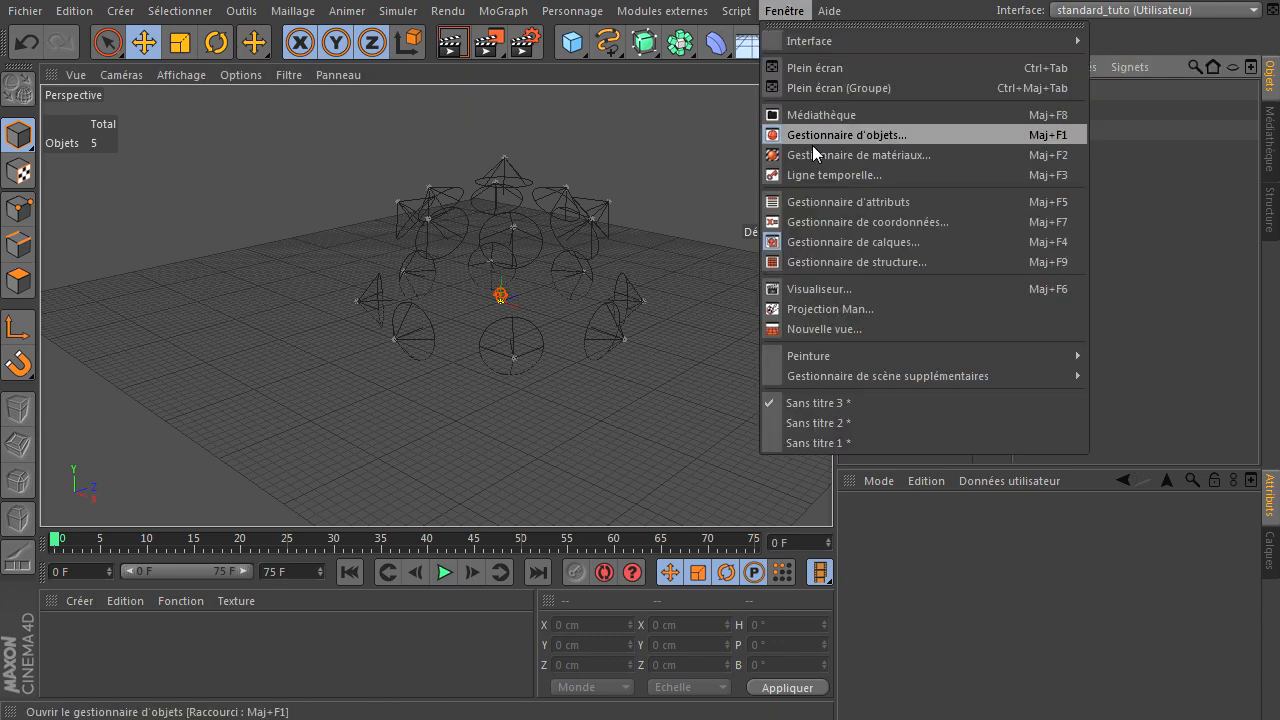
pyautogui.click(843, 442)
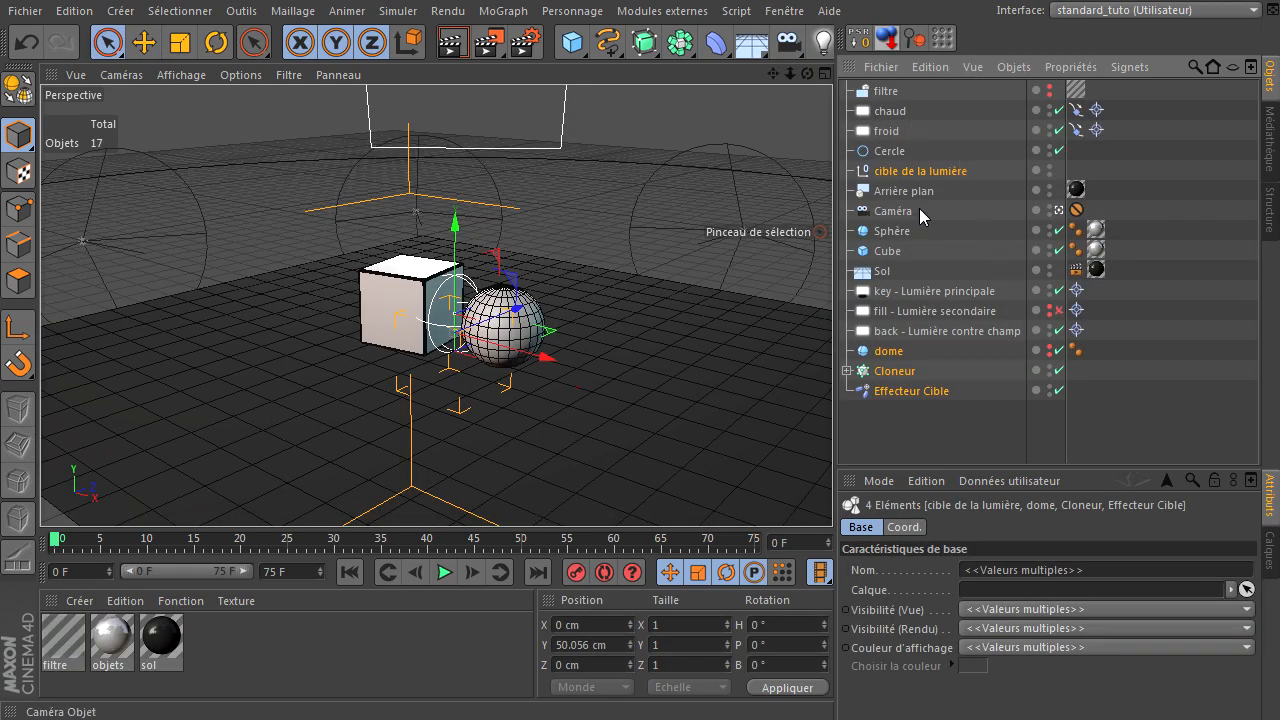
pyautogui.click(889, 112)
pyautogui.keyDown('ctrl'); pyautogui.click(888, 131); pyautogui.keyUp('ctrl')
pyautogui.keyDown('ctrl'); pyautogui.click(889, 151); pyautogui.keyUp('ctrl')
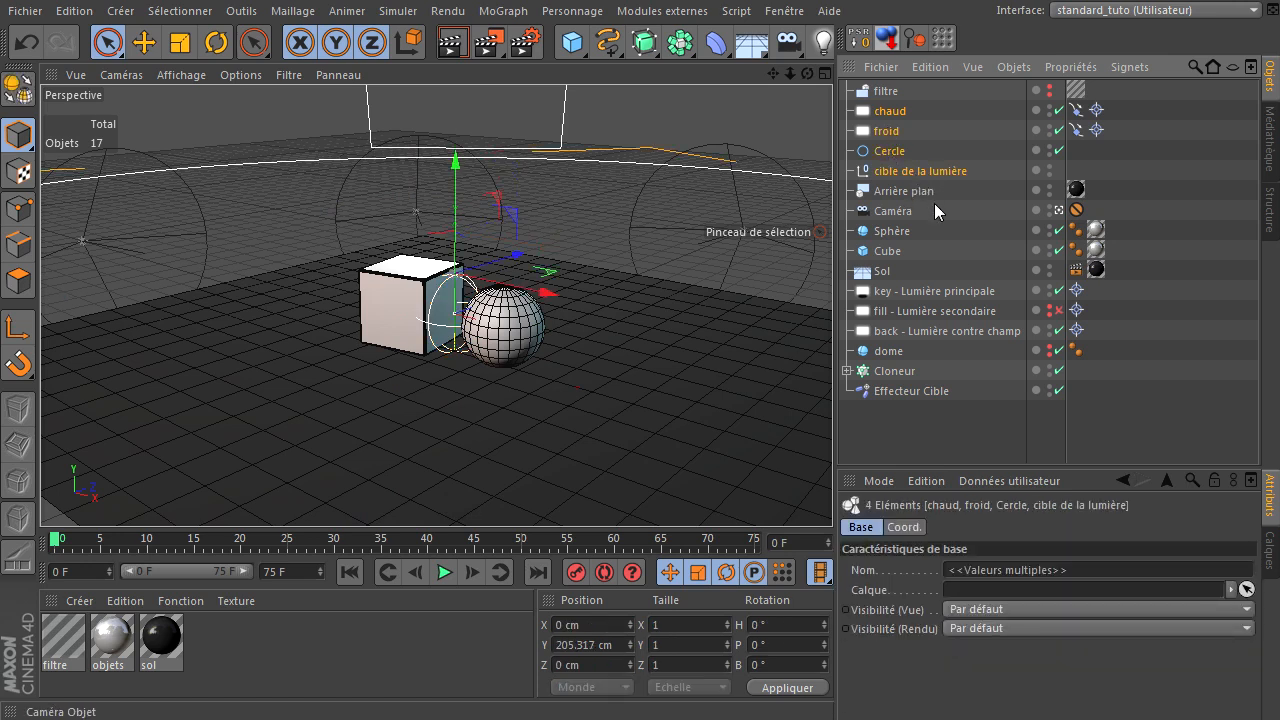
pyautogui.click(25, 11)
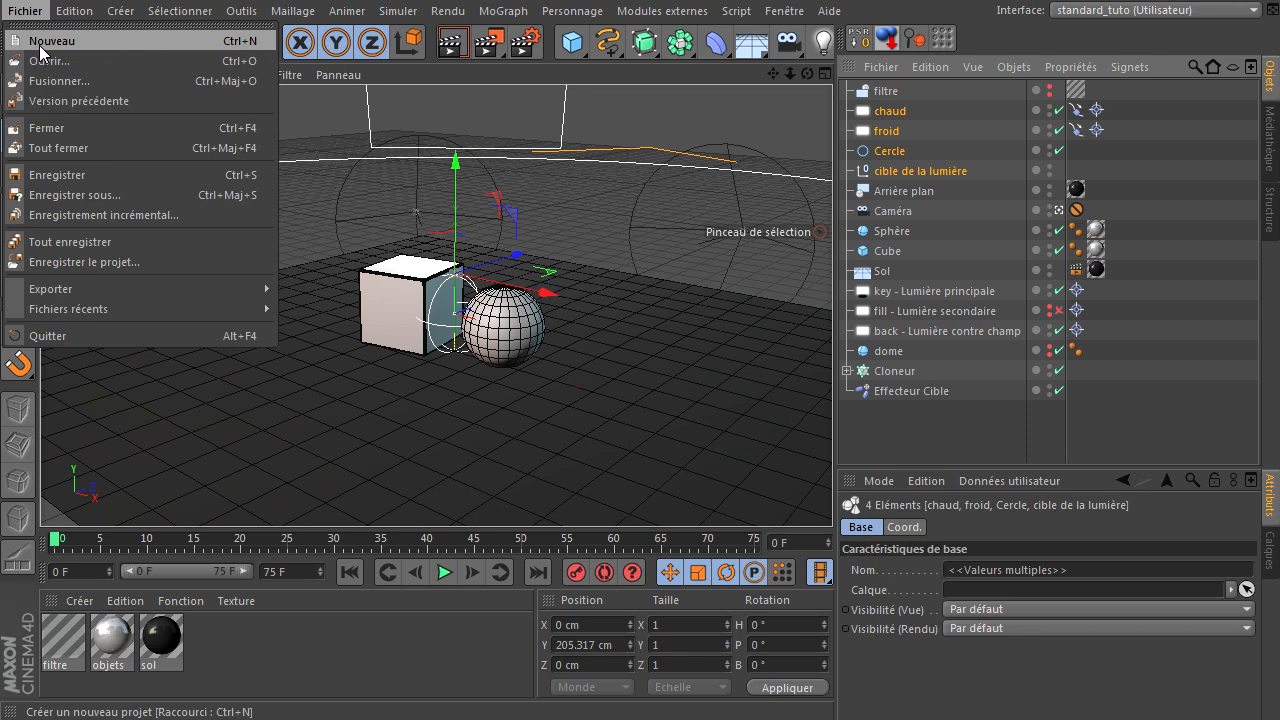
pyautogui.click(50, 41)
pyautogui.hotkey('ctrl', 'v')
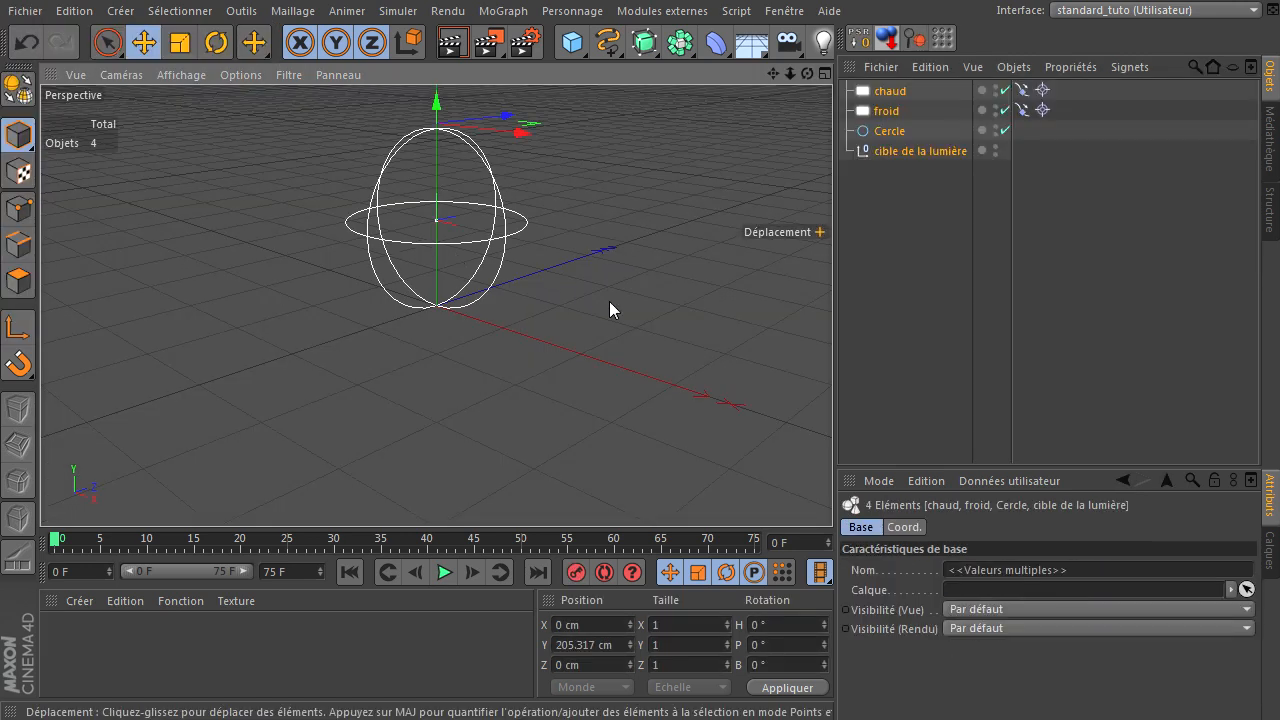
# Clear the selection and frame the circle with its warm and cold lights in the perspective view
pyautogui.click(549, 244)
pyautogui.scroll(-5, 547, 245)
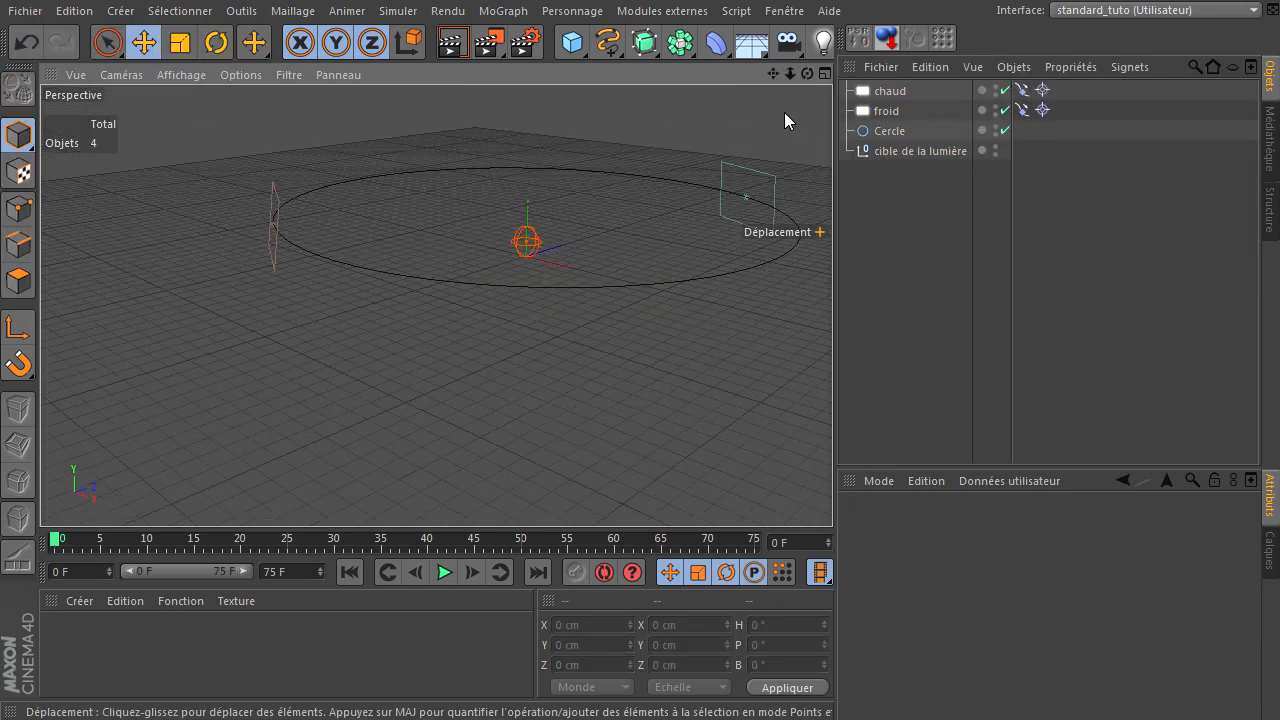
pyautogui.moveTo(773, 74); pyautogui.dragTo(853, 83)
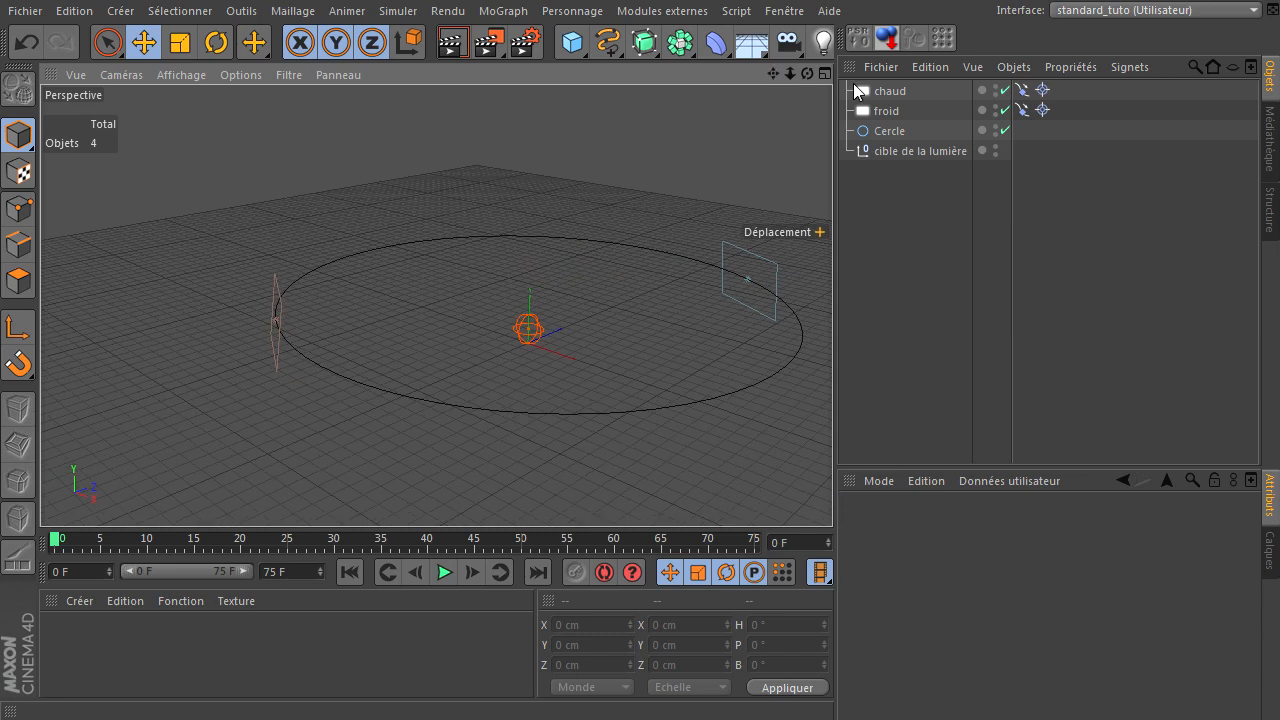
pyautogui.click(880, 140)
pyautogui.moveTo(534, 220)
pyautogui.mouseDown()
pyautogui.moveTo(551, 171)
pyautogui.moveTo(538, 212)
pyautogui.mouseUp()
pyautogui.click(870, 265)
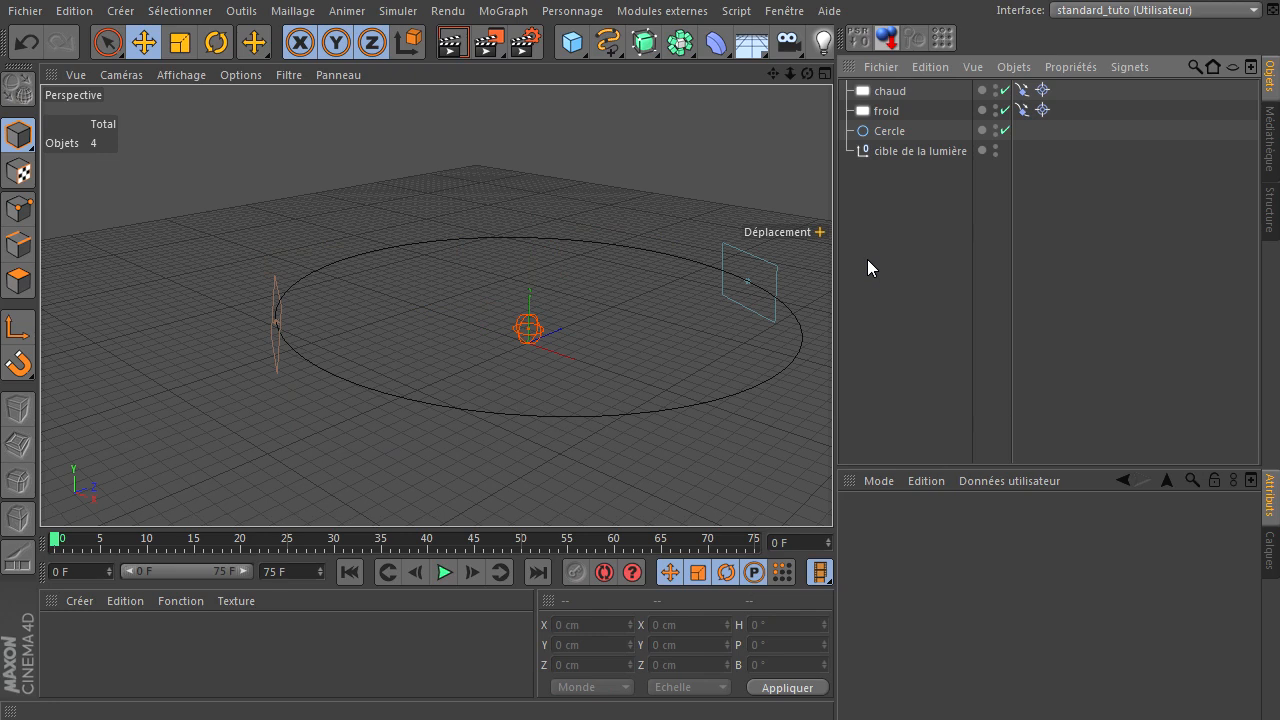
pyautogui.click(37, 15)
pyautogui.click(894, 350)
# Return to the Sans titre 1 project, examine the filtre, Sol and Sphère objects with their materials, and clear the selection
pyautogui.click(784, 11)
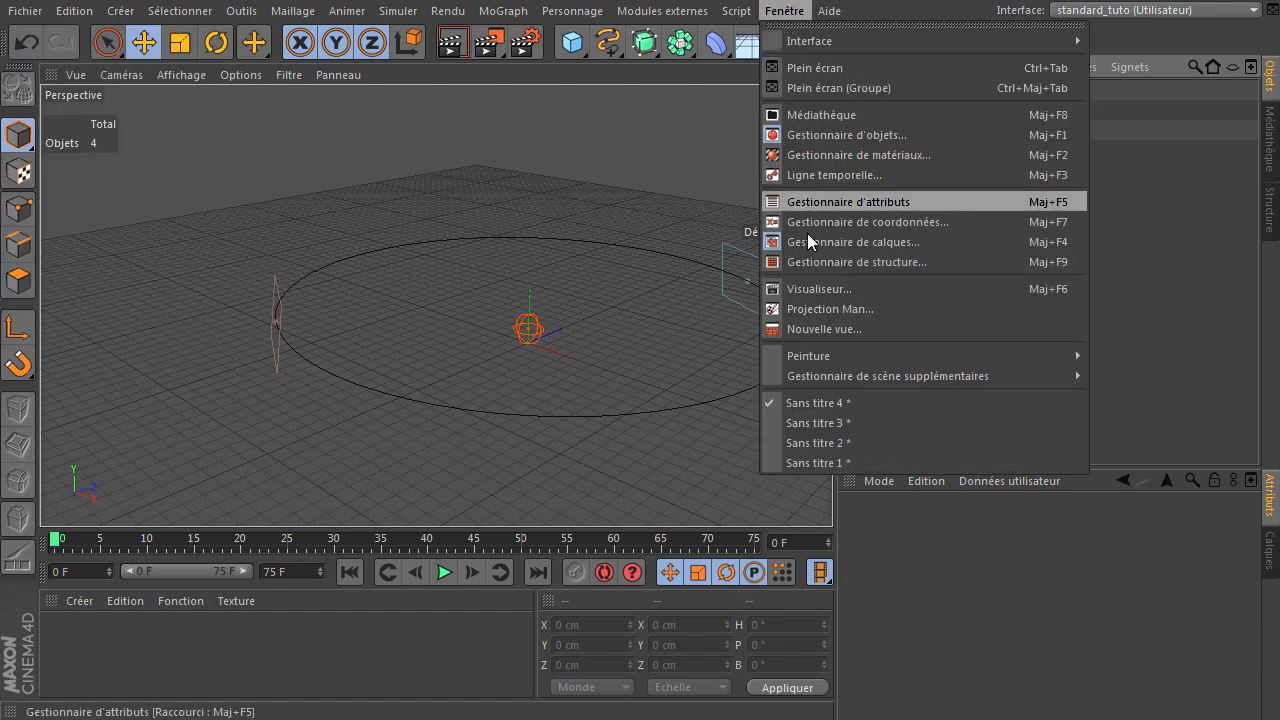
pyautogui.click(826, 463)
pyautogui.click(886, 91)
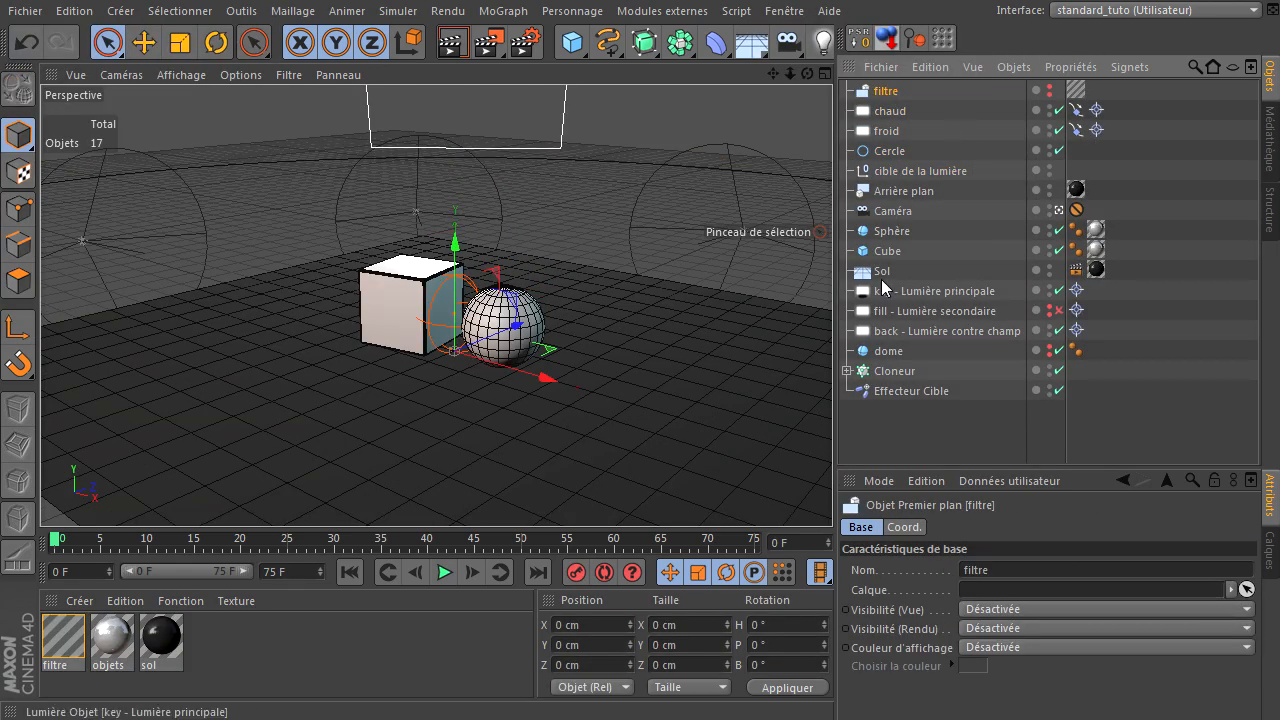
pyautogui.click(292, 654)
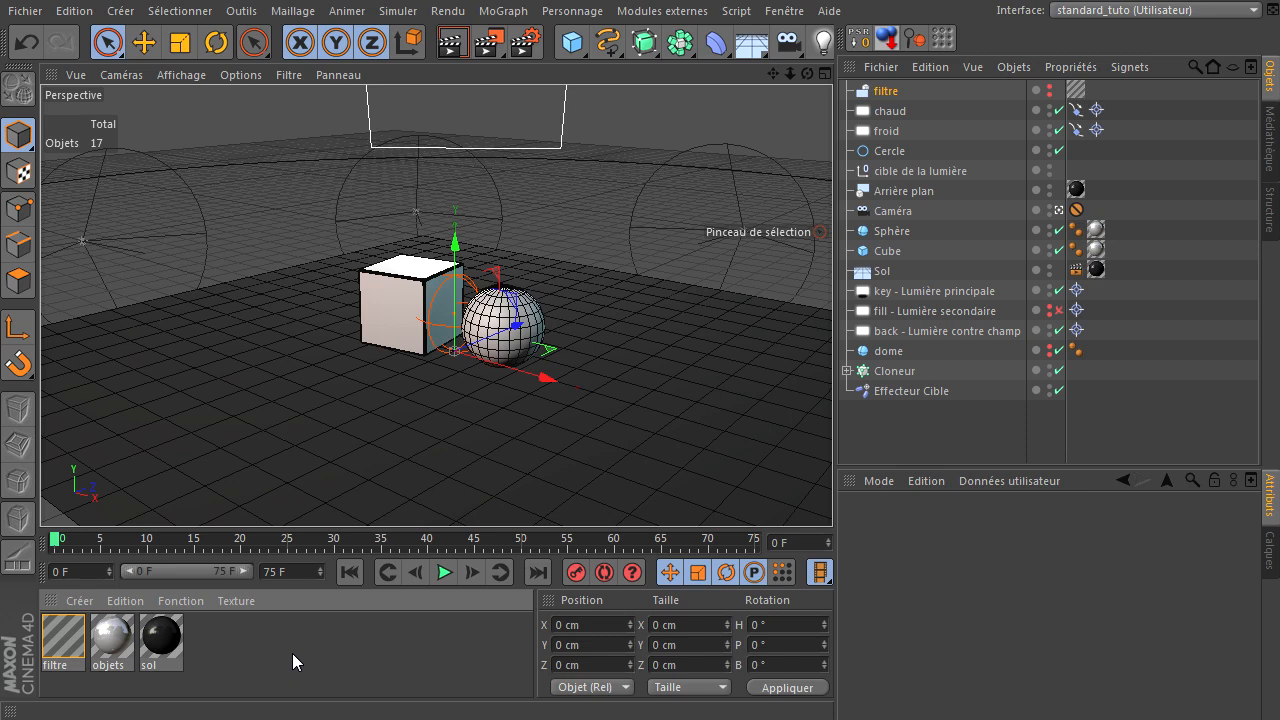
pyautogui.click(601, 441)
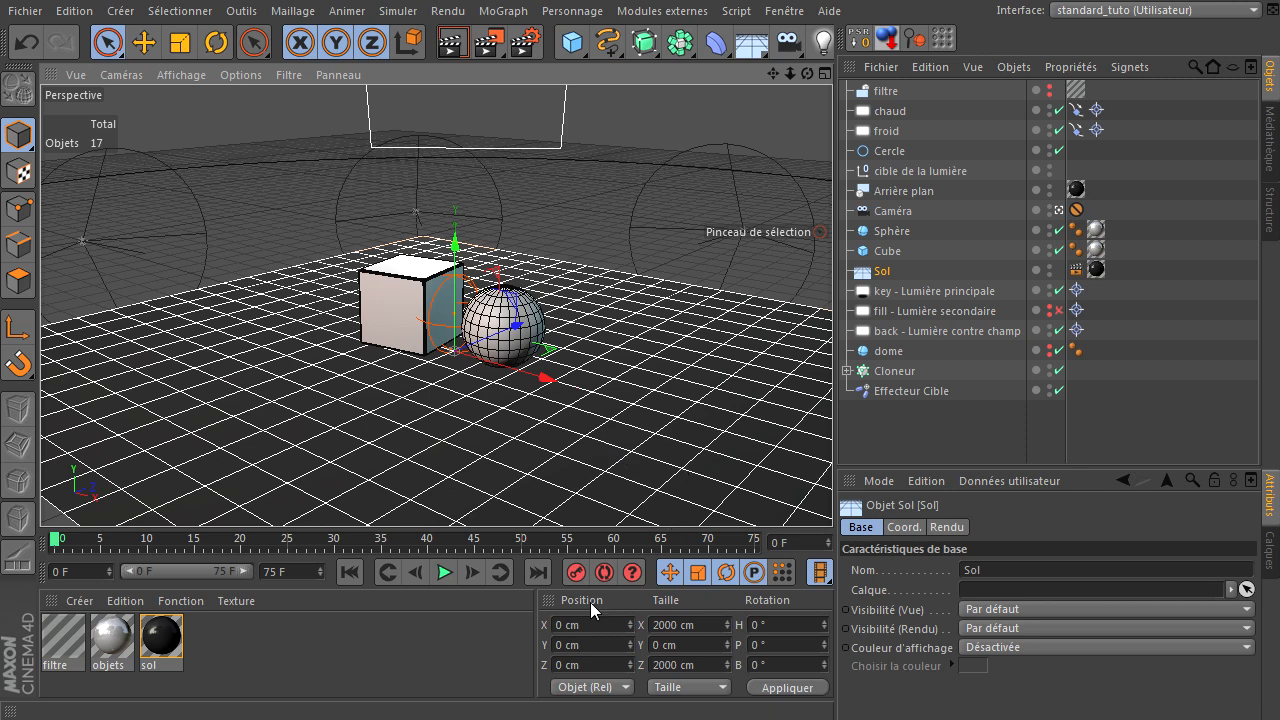
pyautogui.click(381, 646)
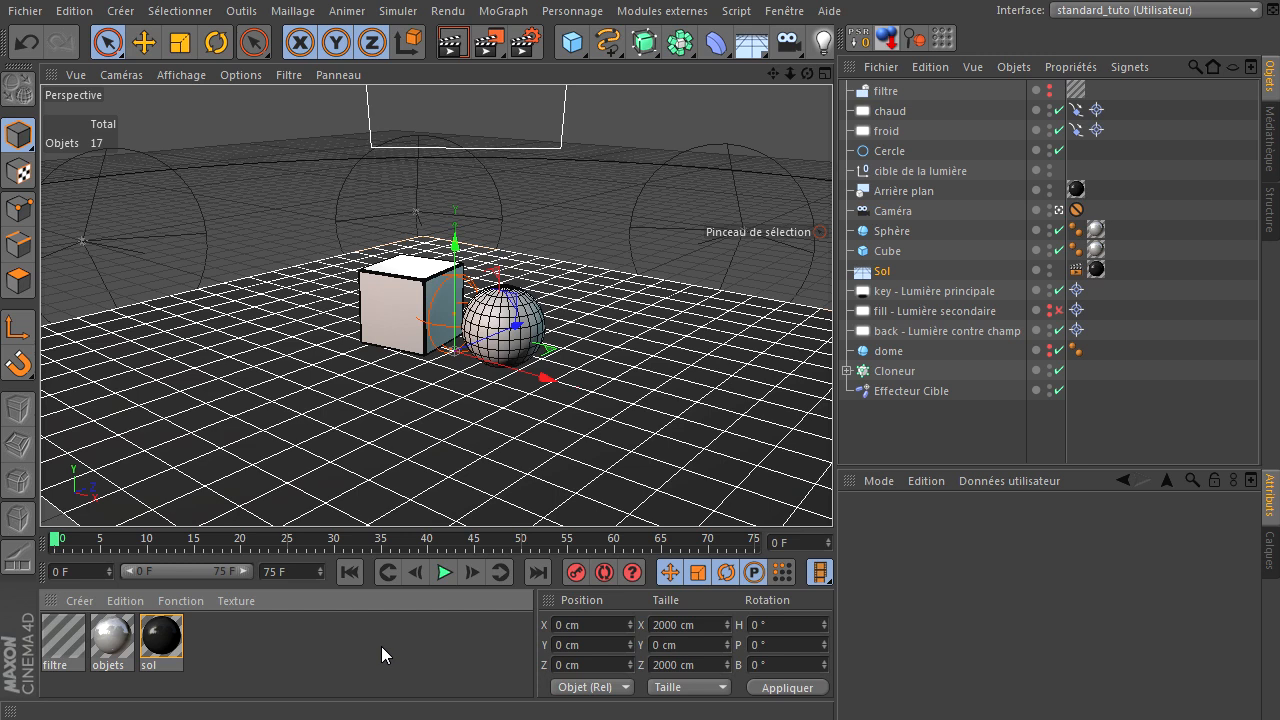
pyautogui.click(490, 318)
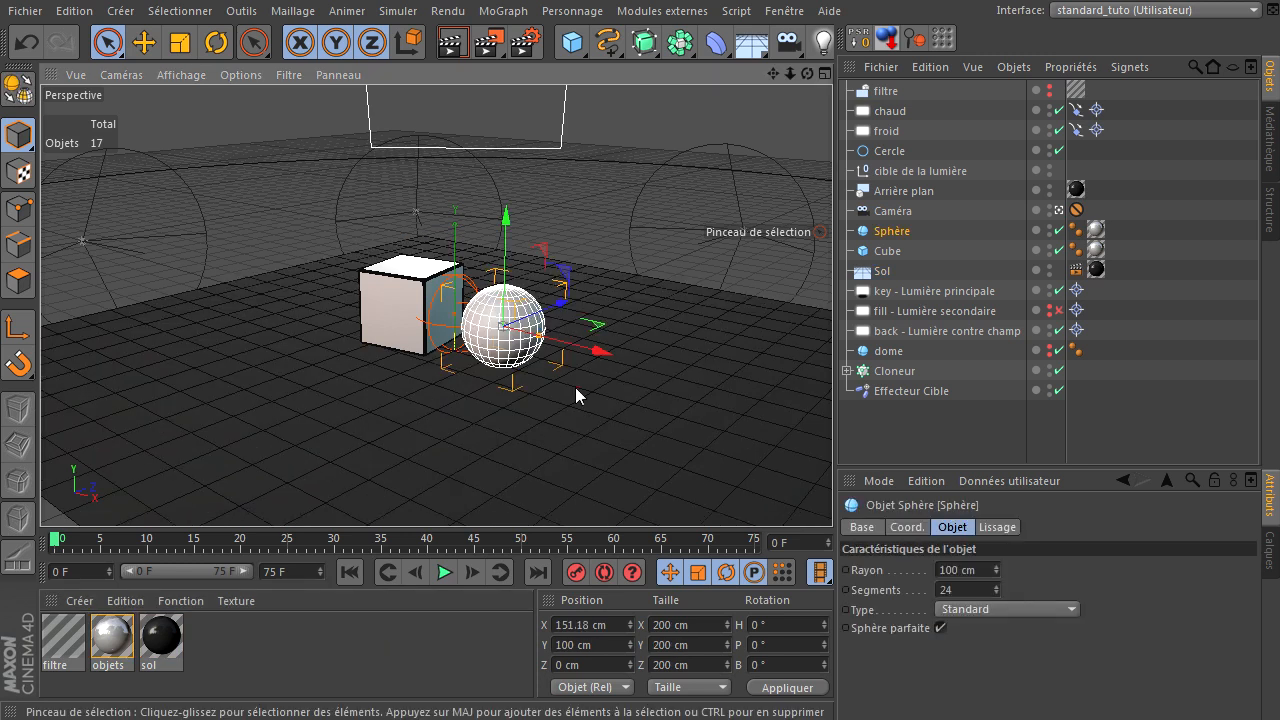
pyautogui.click(297, 636)
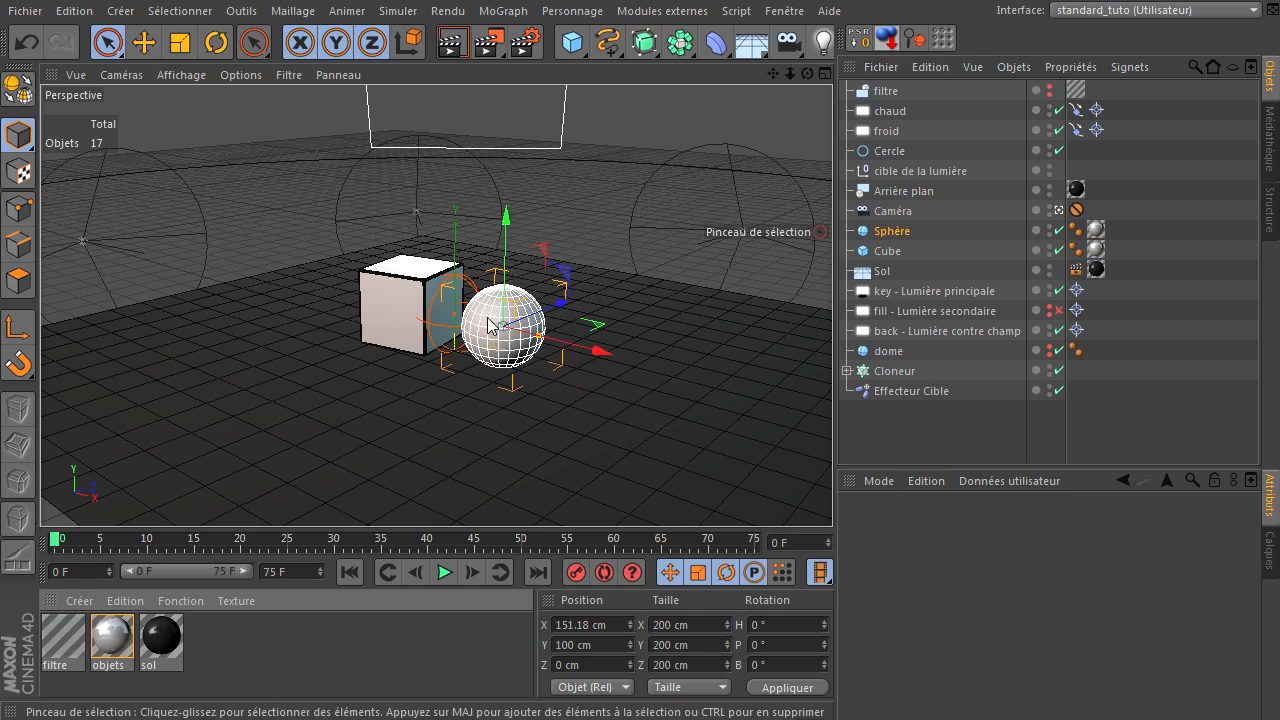
pyautogui.click(873, 440)
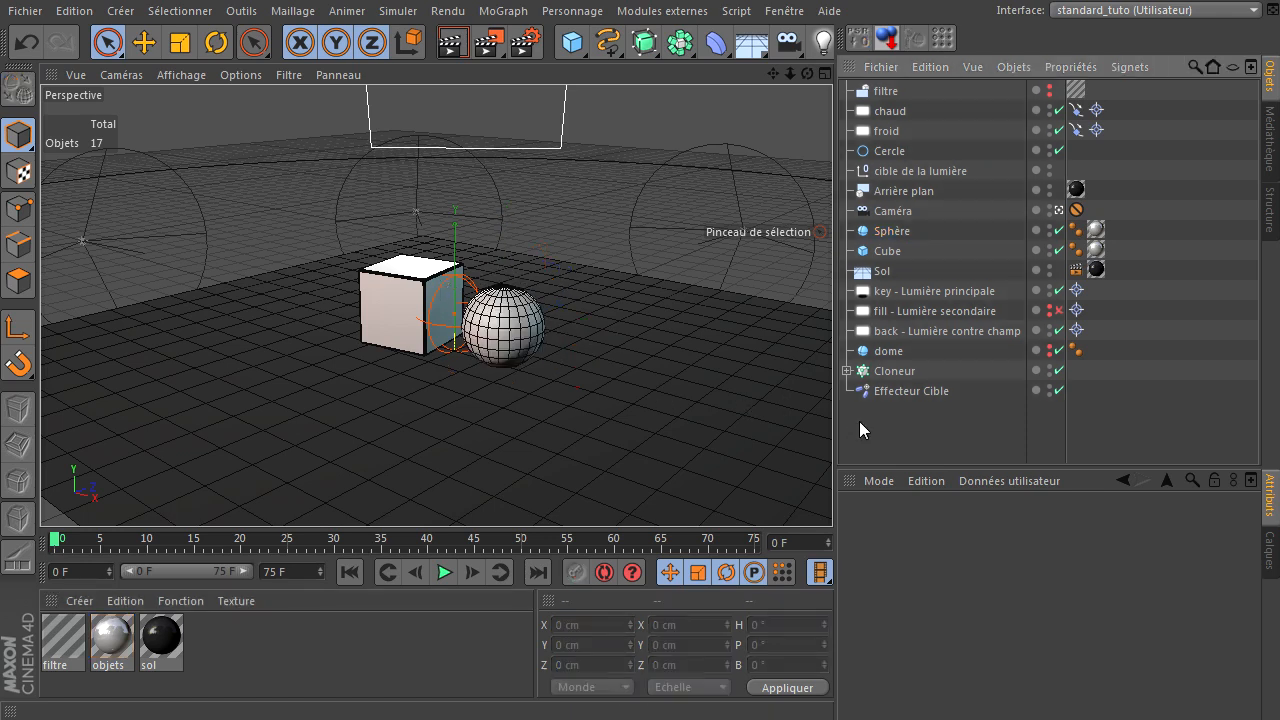